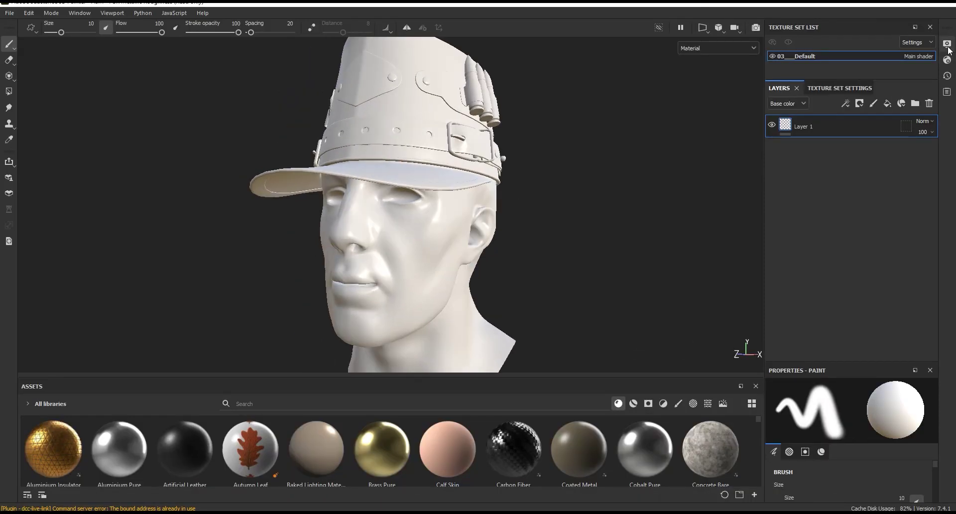
In Display Settings, set the camera field of view to 18° (49 mm focal length) and view the head frontally.
left_click(947, 43)
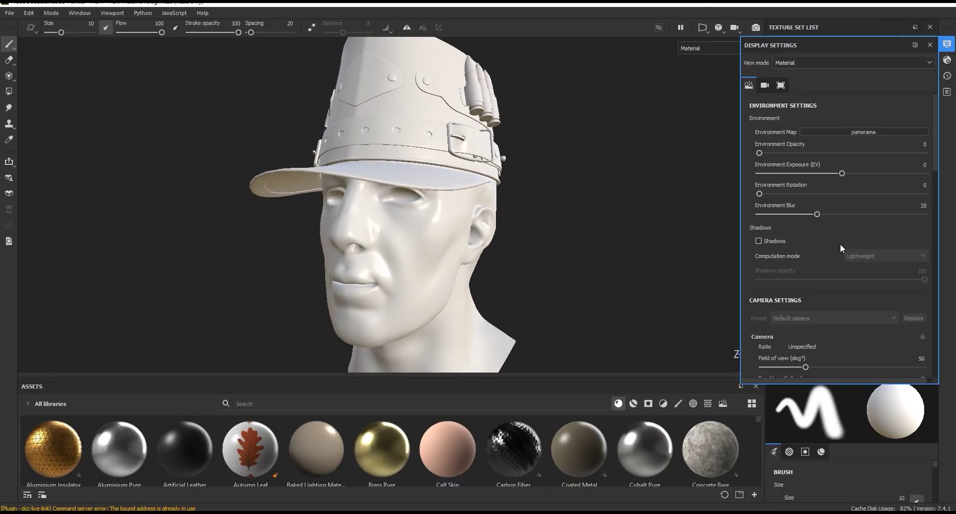
left_click_drag(935, 162, 947, 243)
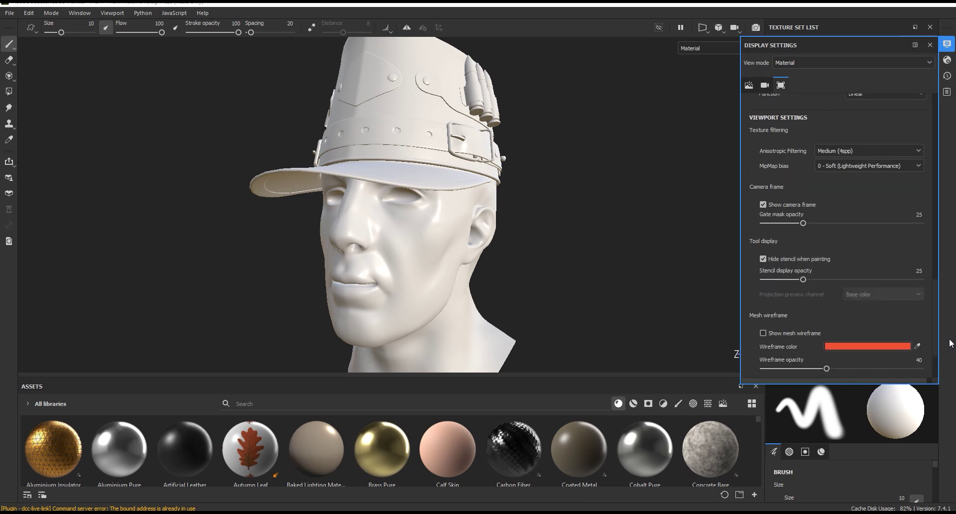
scroll(836, 210, "up", 3)
left_click_drag(791, 198, 777, 198)
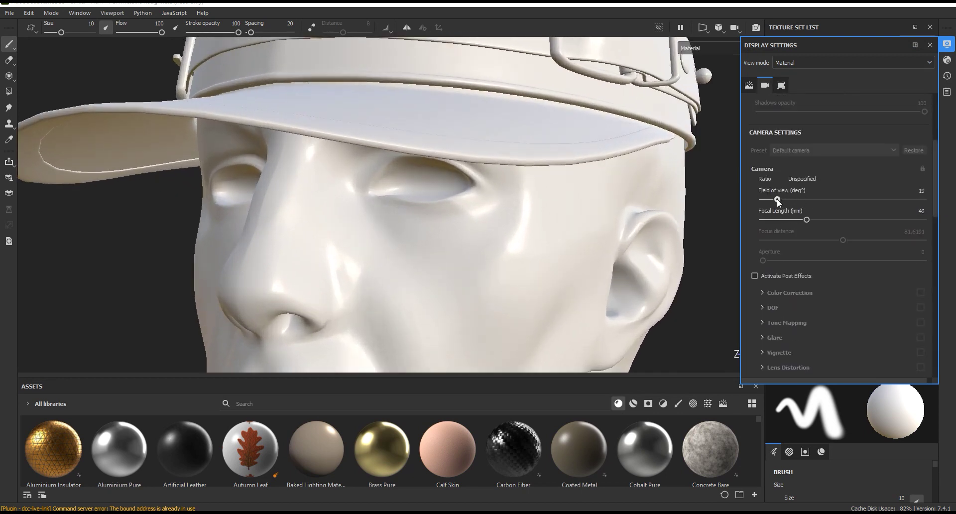
scroll(428, 239, "down", 3)
scroll(418, 224, "down", 3)
scroll(420, 209, "down", 3)
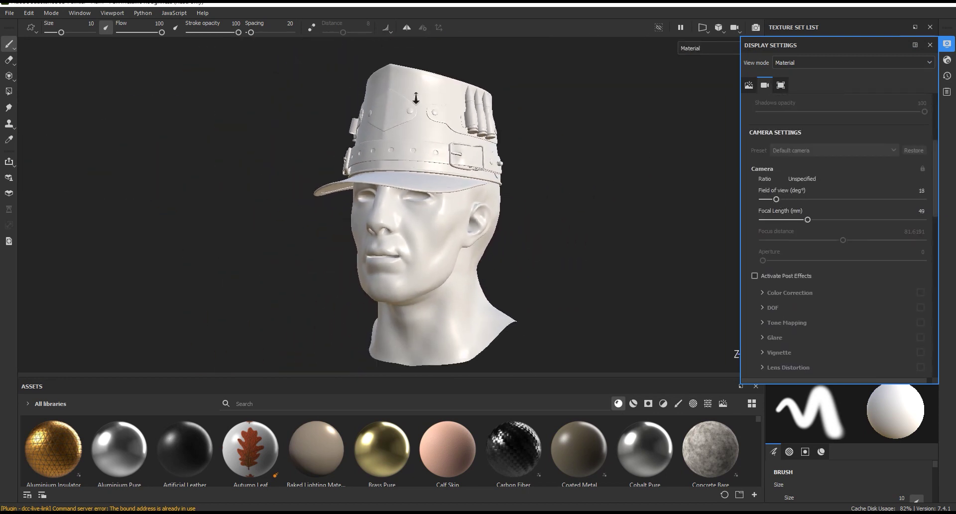
mouse_move(420, 178)
left_mouse_down("alt")
mouse_move(540, 173)
mouse_move(399, 174)
left_mouse_up("alt")
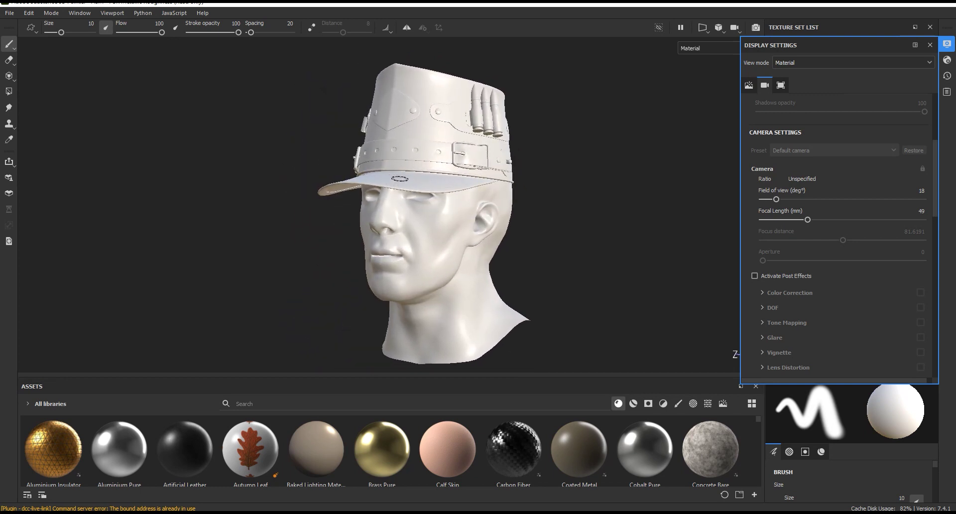
left_click(930, 45)
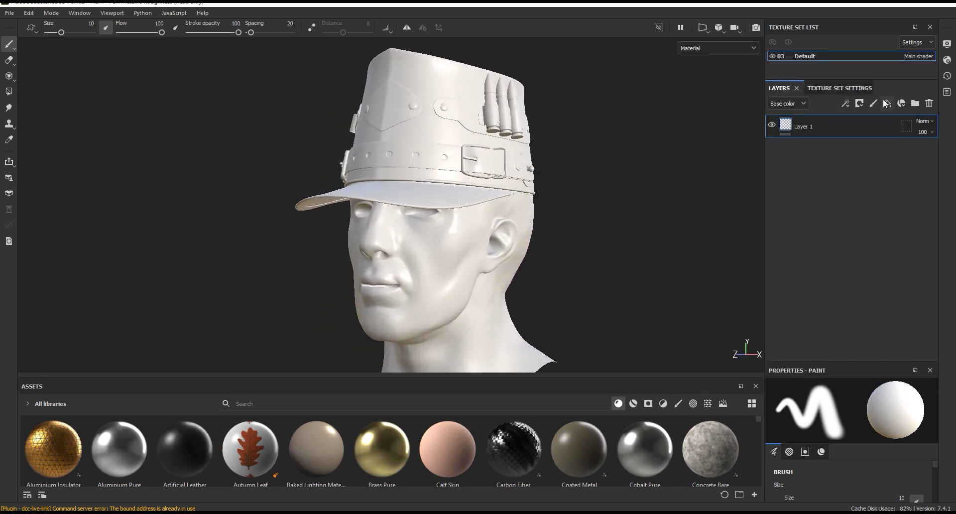
Set up mesh map baking for 03___Default at 2048 output size with 0.015 max frontal distance.
left_click(829, 88)
scroll(435, 209, "up", 2)
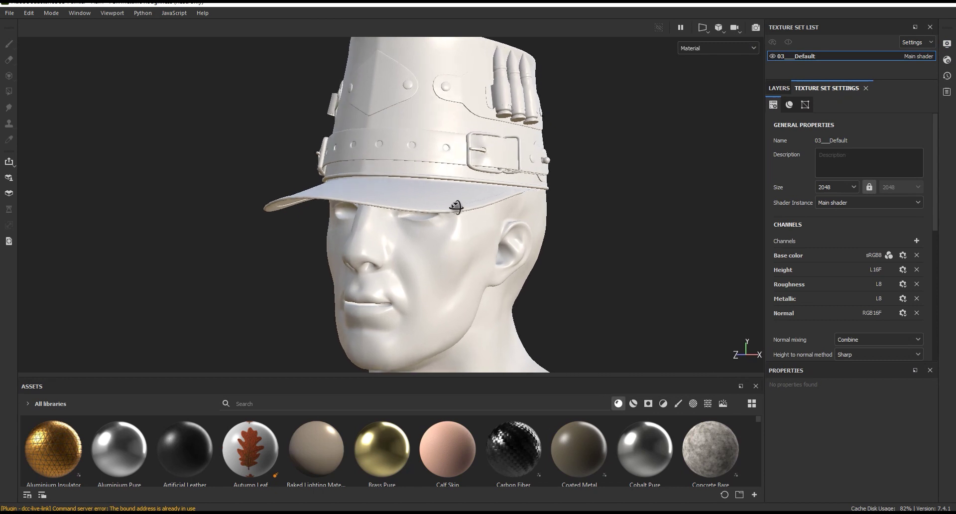
scroll(438, 205, "up", 2)
scroll(919, 249, "down", 5)
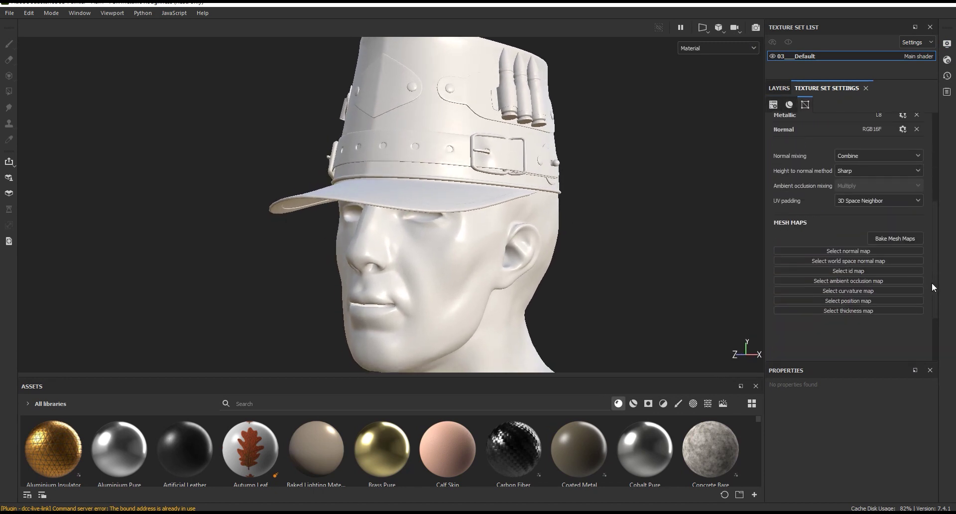
left_click(898, 206)
left_click(478, 123)
left_click(441, 194)
left_click_drag(487, 94, 473, 37)
left_click(618, 222)
type("0.015")
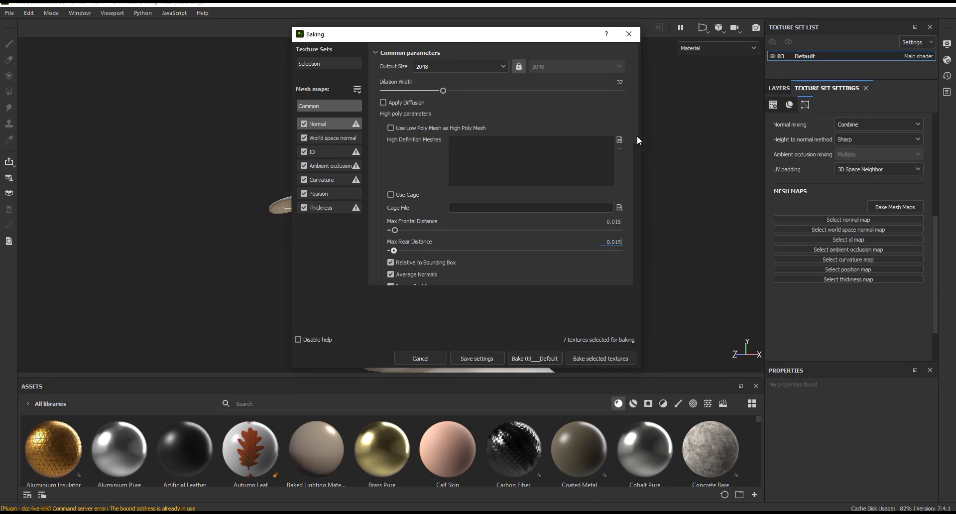
scroll(636, 150, "down", 5)
Match high and low poly meshes by name and change the ID map's color source and generator.
left_click(467, 171)
left_click(468, 172)
left_click(468, 172)
left_click(472, 193)
left_click(333, 151)
left_click(448, 69)
left_click(441, 98)
left_click(442, 88)
left_click(443, 105)
Make ambient occlusion ignore backfaces and curvature self-intersect by mesh name.
left_click(340, 165)
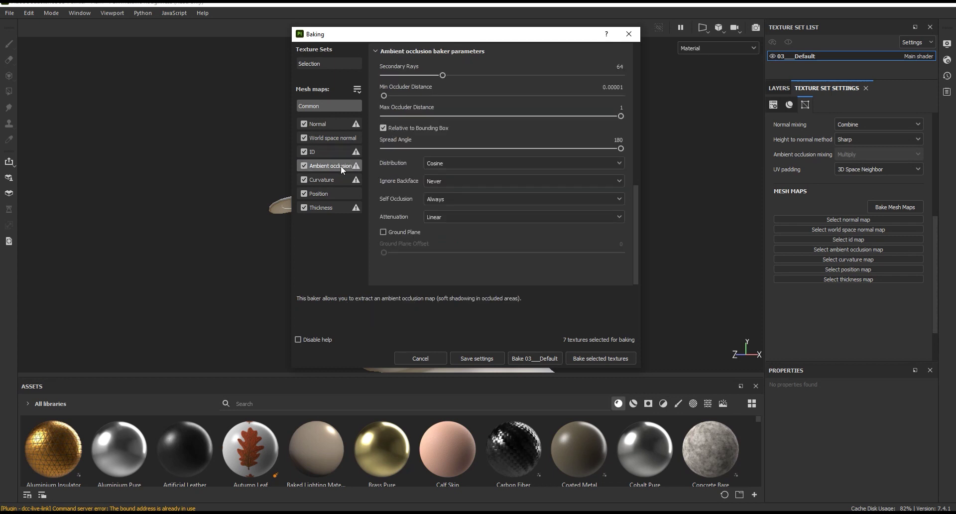
left_click(441, 182)
left_click(441, 211)
left_click(440, 217)
left_click(343, 180)
left_click(447, 136)
left_click(447, 158)
left_click(432, 65)
left_click(432, 65)
Limit thickness self occlusion to the same mesh name.
left_click(333, 193)
left_click(333, 206)
left_click(440, 183)
left_click(444, 202)
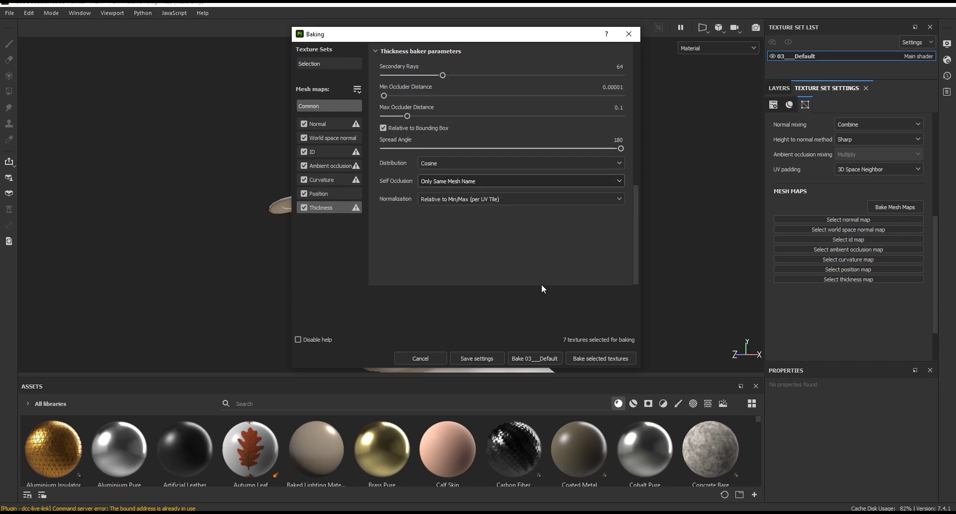
Bake the seven selected mesh maps and dismiss the finished message.
left_click(601, 358)
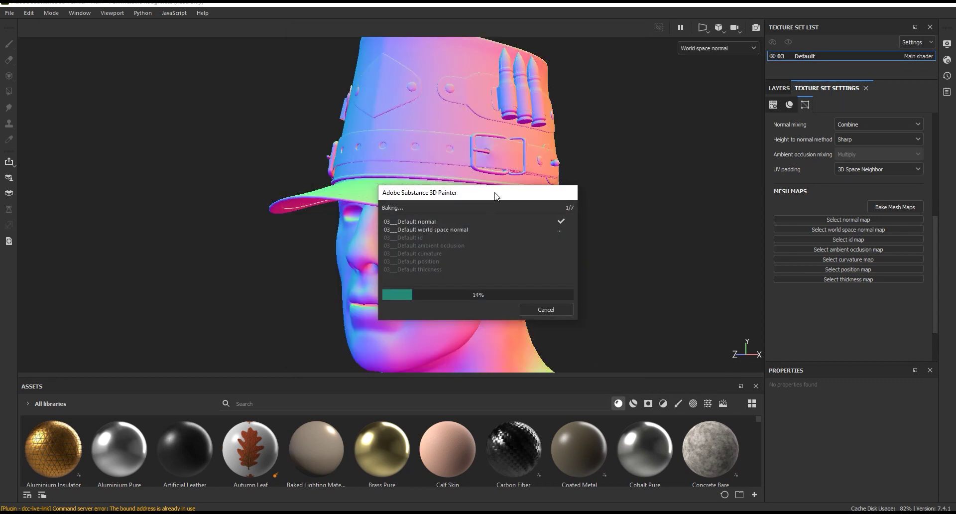
left_click_drag(485, 194, 666, 204)
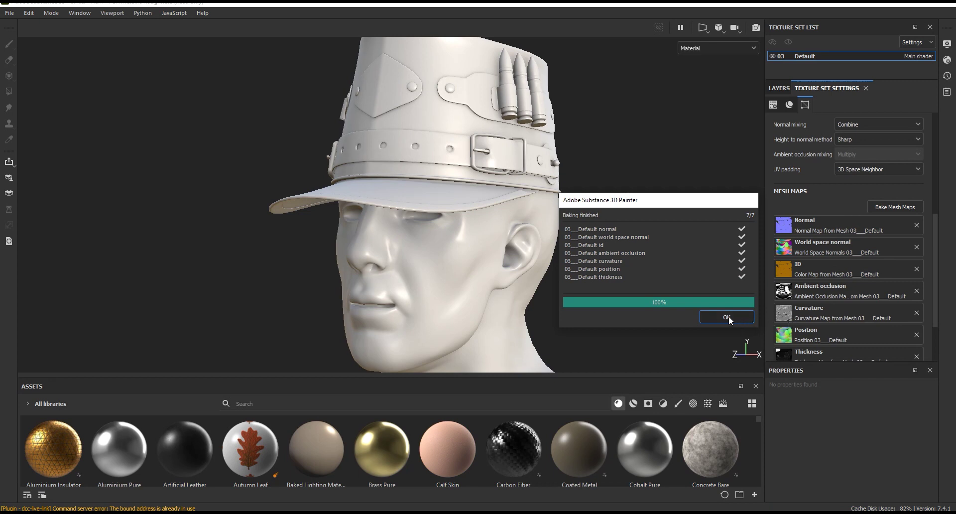
left_click(728, 315)
mouse_move(687, 279)
left_mouse_down("alt")
mouse_move(573, 201)
mouse_move(552, 199)
left_mouse_up("alt")
Switch the environment map to Studio White Soft and rotate it to 9.
scroll(881, 195, "up", 5)
scroll(880, 196, "up", 3)
left_click(947, 43)
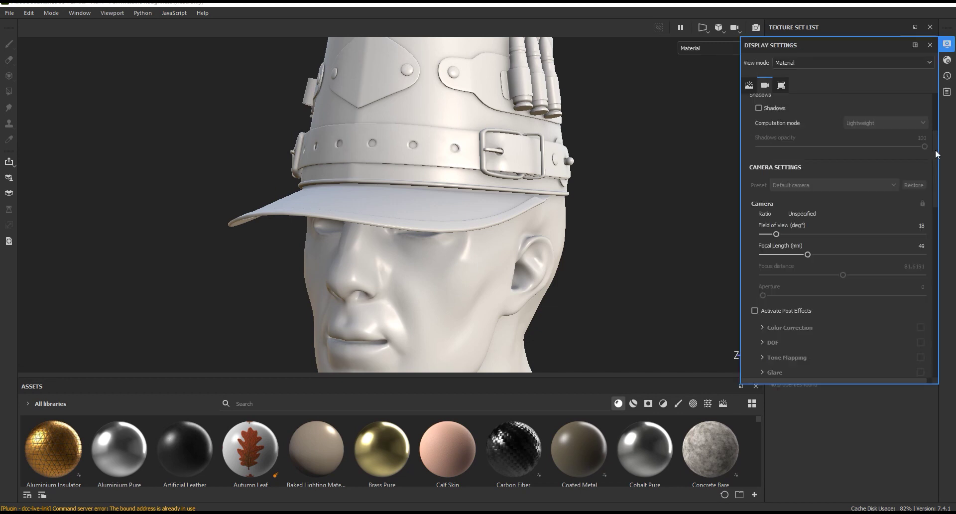
left_click_drag(935, 154, 931, 106)
left_click(857, 131)
scroll(946, 197, "down", 3)
scroll(946, 197, "down", 3)
left_click(931, 224)
mouse_move(591, 242)
right_mouse_down("shift")
mouse_move(593, 230)
mouse_move(613, 228)
mouse_move(600, 235)
right_mouse_up("shift")
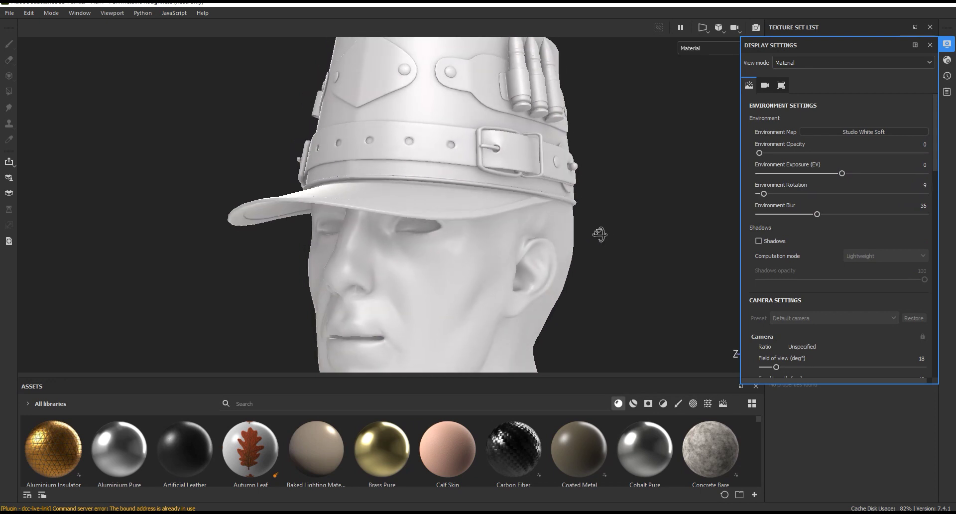
left_click_drag(600, 234, 589, 180, "alt")
Turn on viewport shadows with Average computation mode.
scroll(938, 171, "down", 1)
scroll(939, 184, "down", 2)
scroll(940, 199, "down", 2)
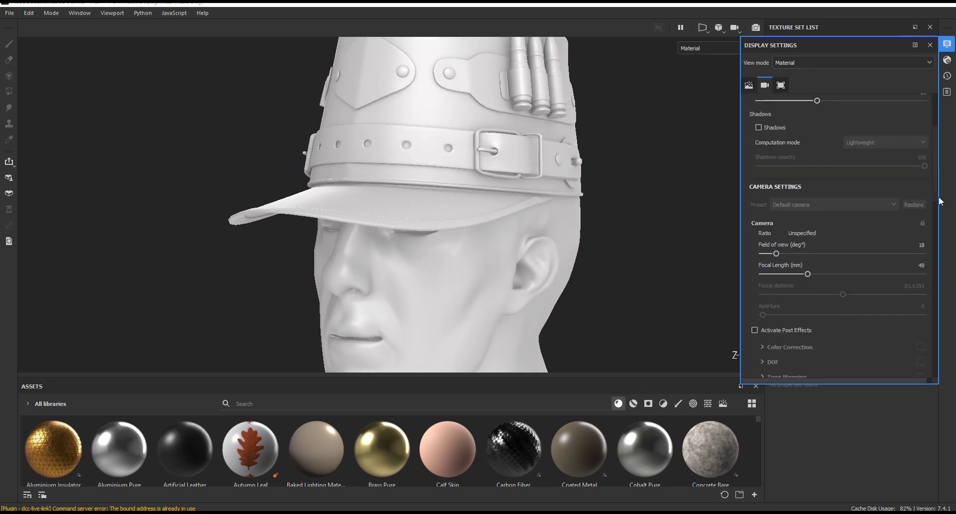
left_click(772, 128)
left_click(871, 143)
left_click(857, 165)
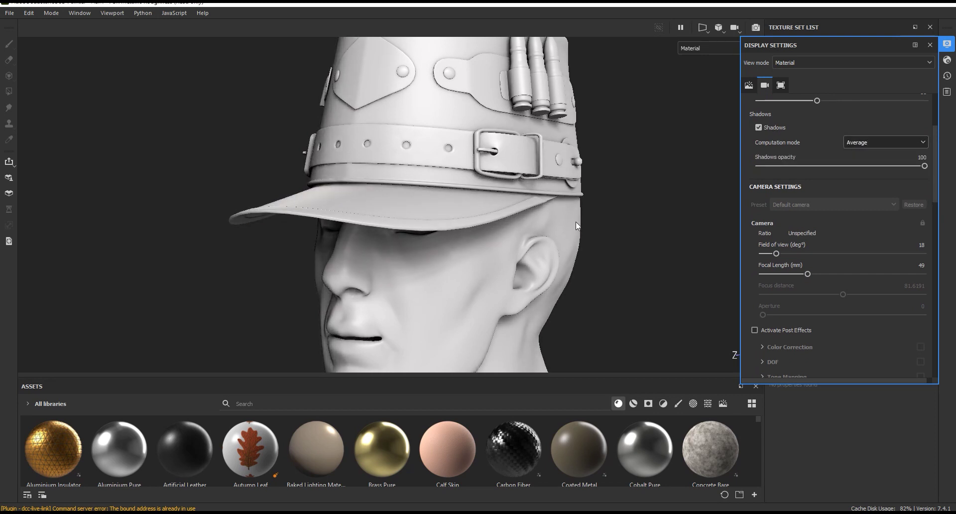
mouse_move(617, 207)
left_mouse_down("alt")
mouse_move(643, 212)
mouse_move(342, 252)
left_mouse_up("alt")
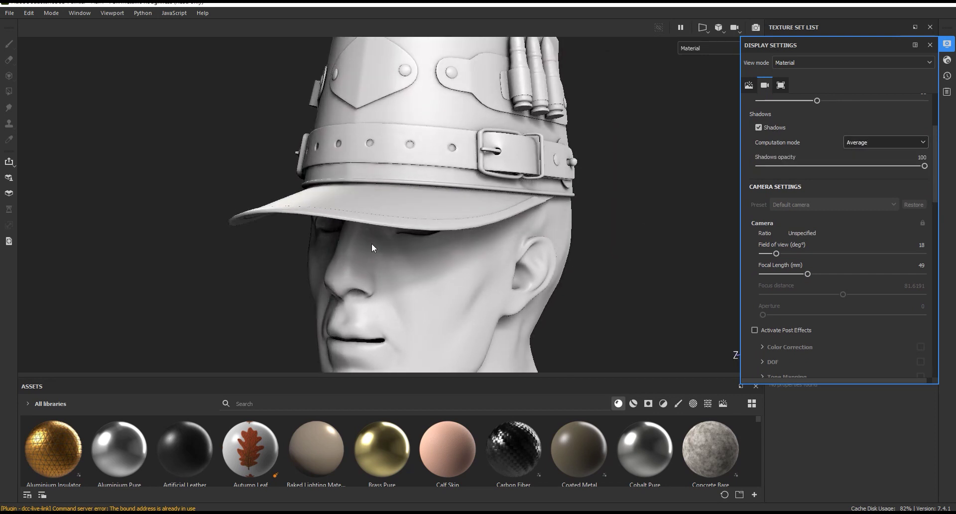
scroll(936, 187, "up", 1)
mouse_move(936, 188)
left_mouse_down()
mouse_move(947, 219)
mouse_move(945, 346)
mouse_move(937, 99)
left_mouse_up()
left_click(947, 60)
Set the shader's ambient occlusion quality to Very high (128 spp).
scroll(937, 158, "down", 2)
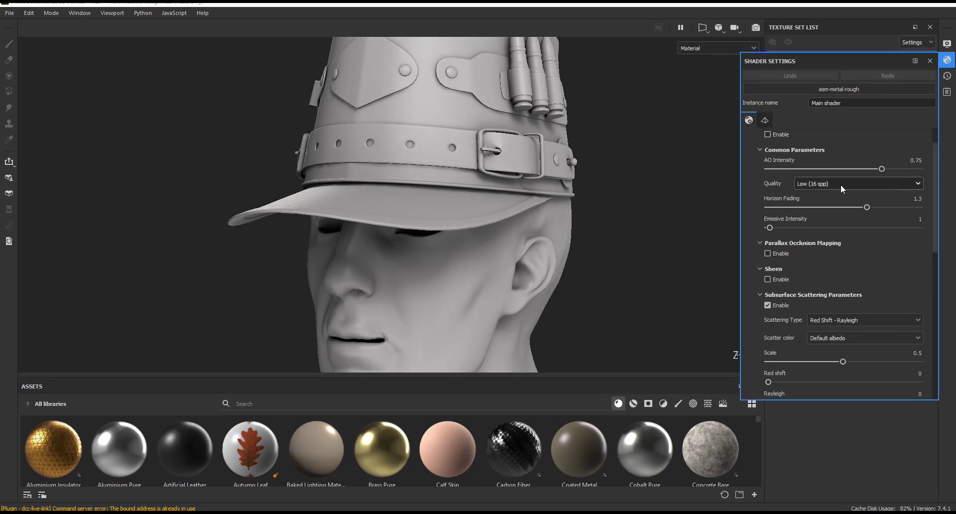
left_click(844, 185)
left_click(817, 235)
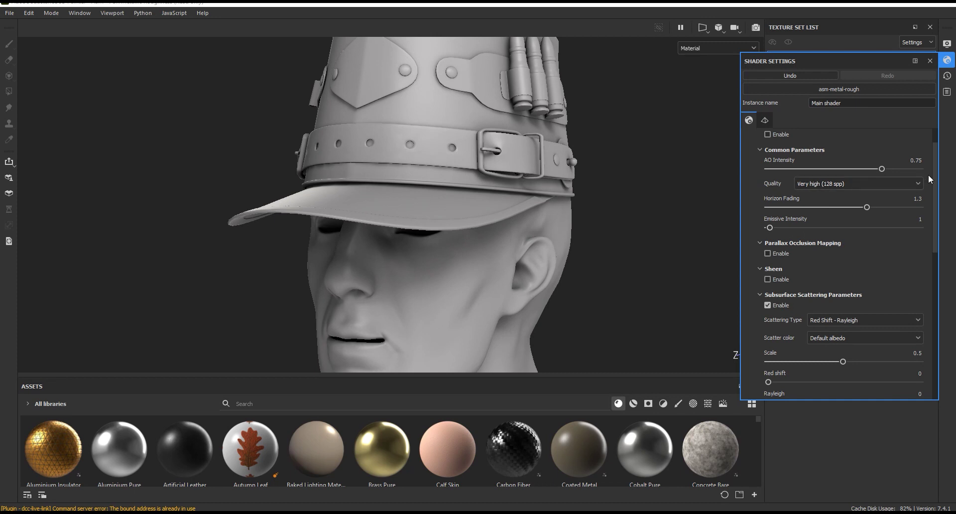
left_click_drag(937, 174, 940, 213)
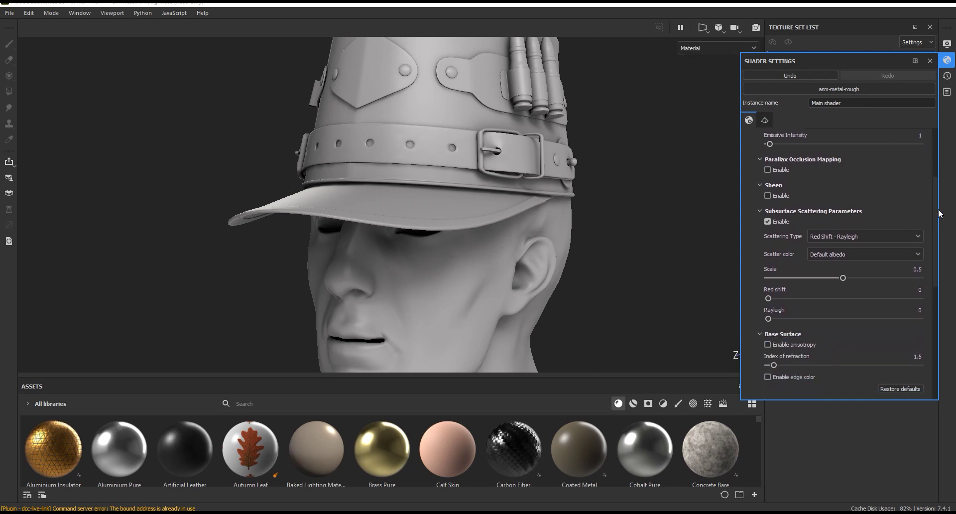
Enable parallax occlusion mapping and close the shader settings.
left_click(780, 171)
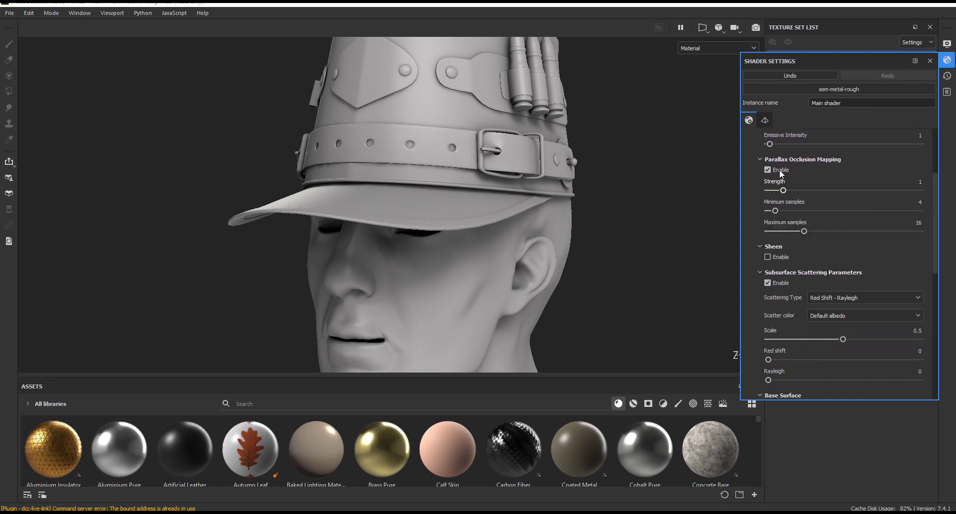
left_click_drag(936, 267, 936, 299)
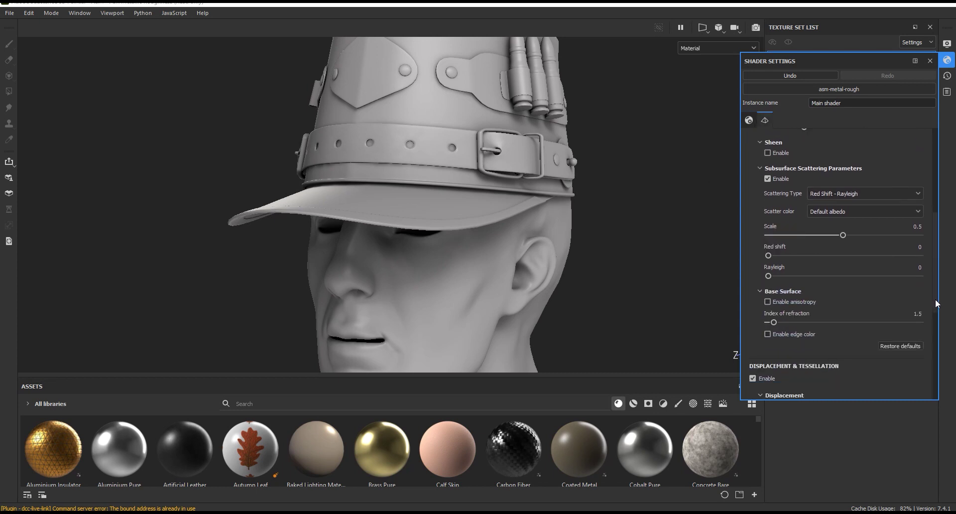
mouse_move(933, 240)
left_mouse_down()
mouse_move(935, 344)
mouse_move(929, 162)
left_mouse_up()
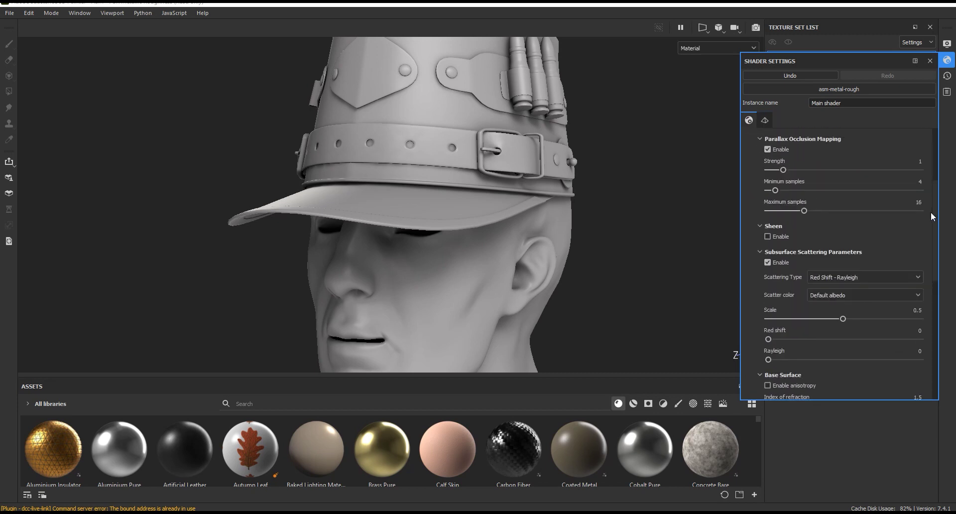
left_click_drag(930, 151, 941, 326)
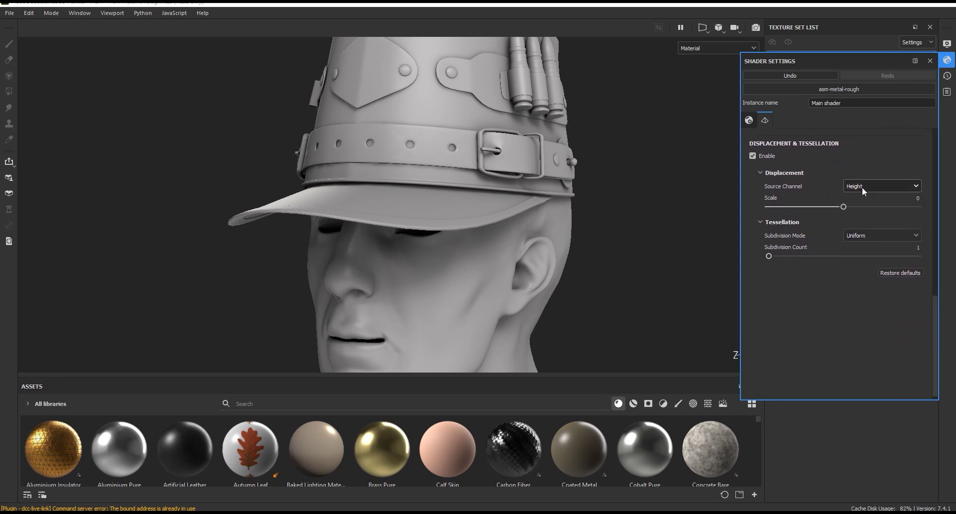
left_click_drag(936, 379, 931, 126)
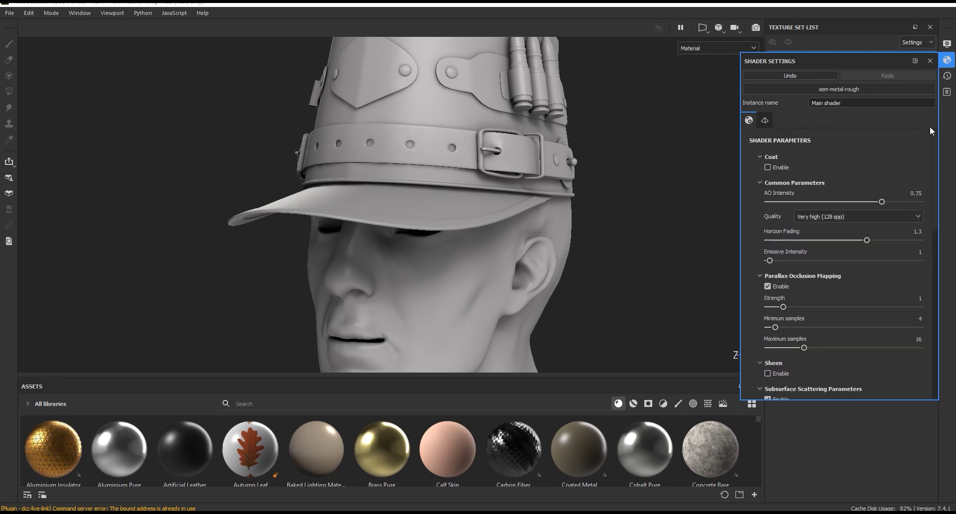
left_click(948, 60)
left_click(947, 76)
left_click(947, 76)
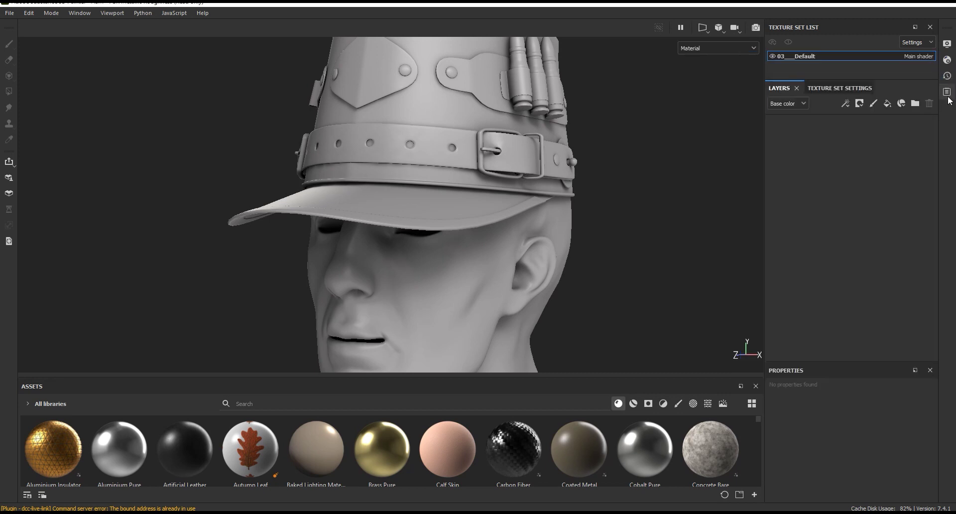
Choose Medium (4spp) anisotropic filtering in Display Settings, then close the panel and frame the cap.
left_click(947, 44)
left_click_drag(934, 126, 928, 302)
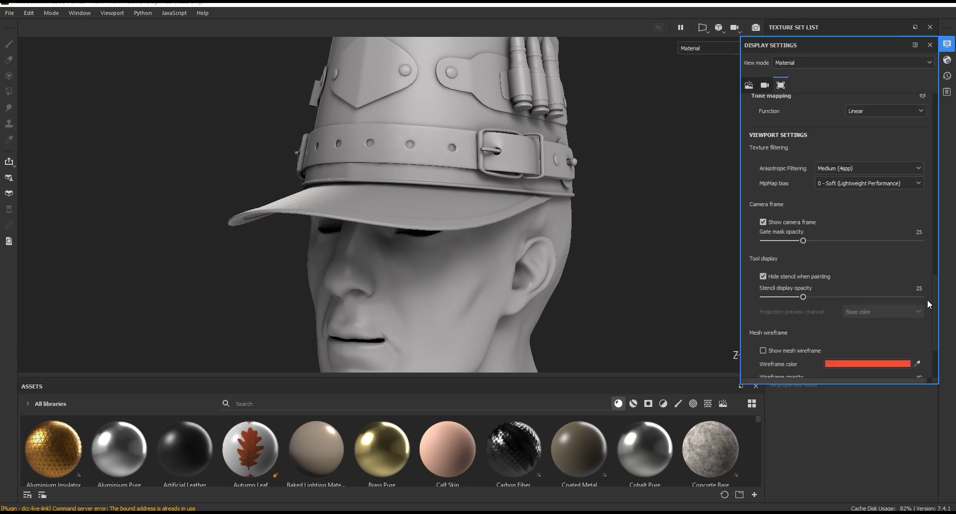
left_click(841, 169)
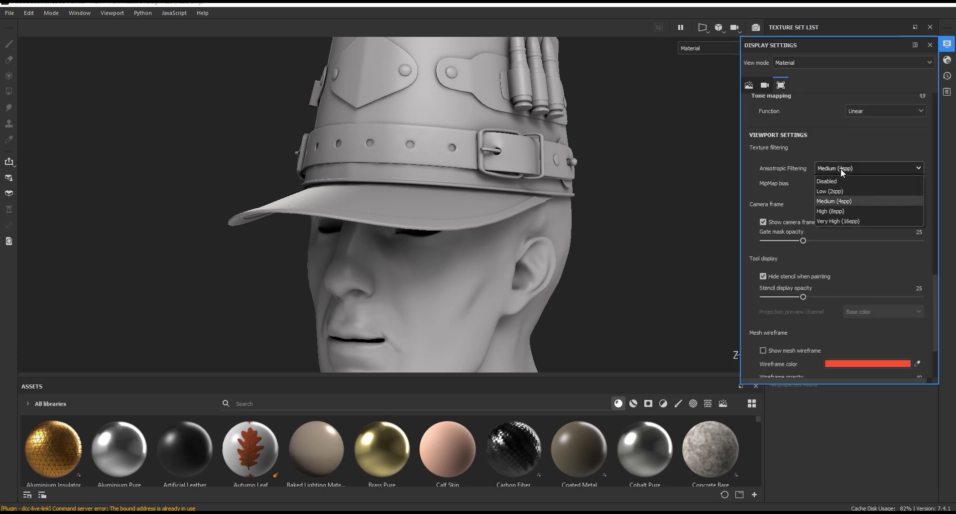
left_click(841, 220)
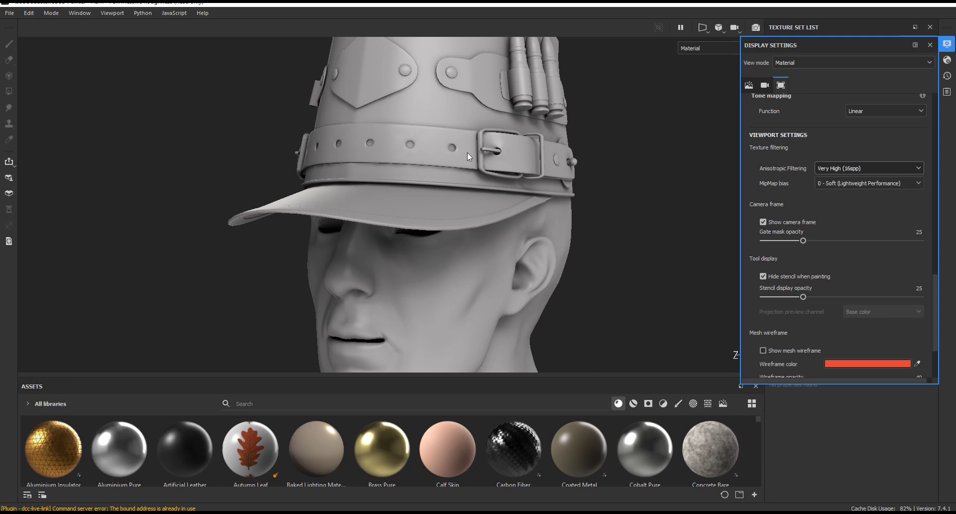
scroll(467, 152, "up", 2)
left_click_drag(467, 152, 659, 186, "alt")
left_click(866, 169)
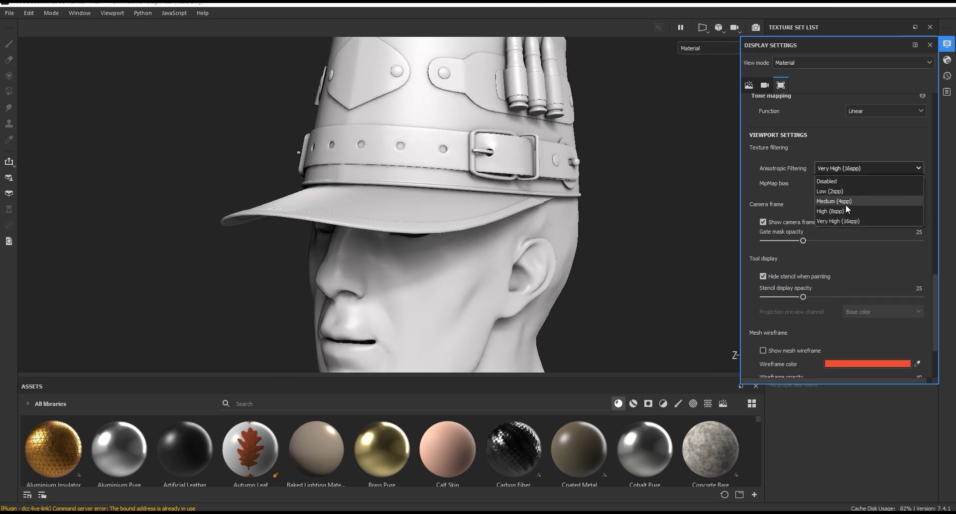
left_click(845, 204)
left_click(929, 45)
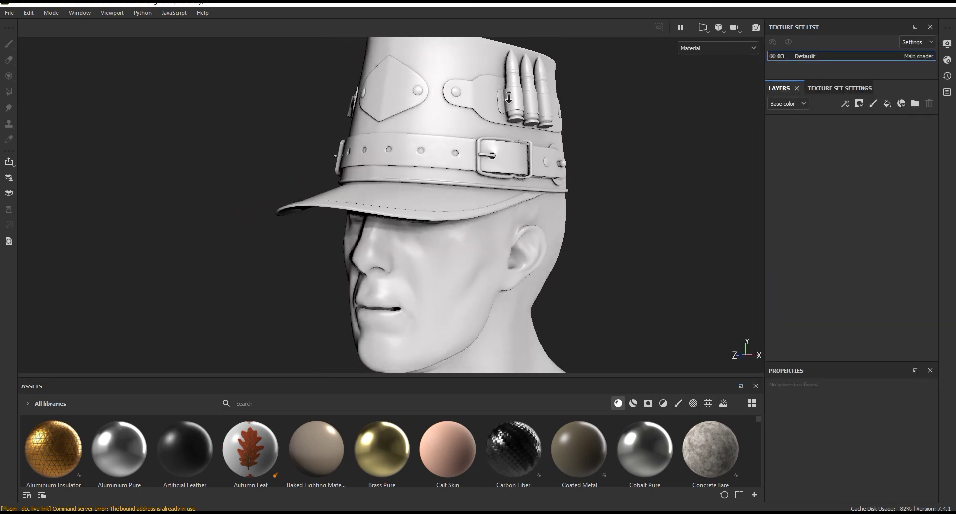
mouse_move(543, 140)
left_mouse_down("alt")
mouse_move(603, 222)
mouse_move(586, 226)
left_mouse_up("alt")
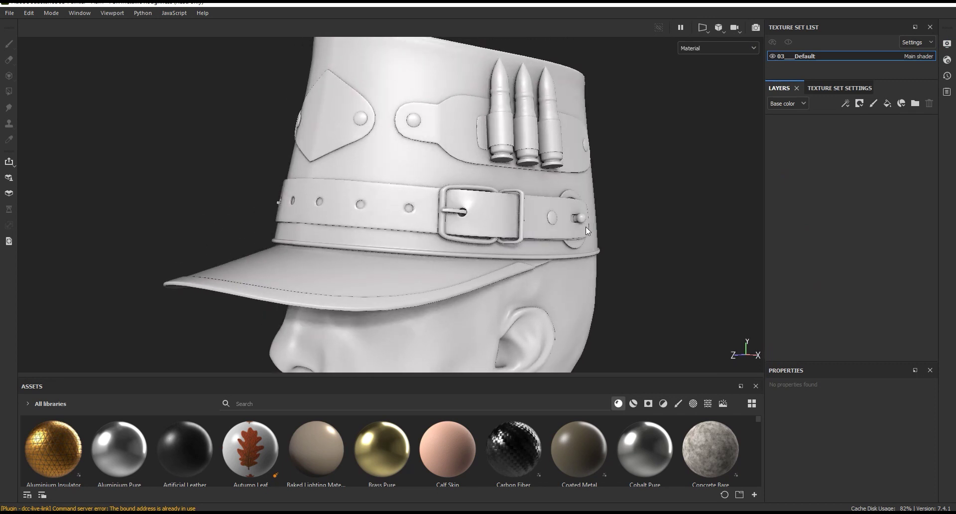
Switch off the height and normal channels on the new fill layer.
left_click(838, 88)
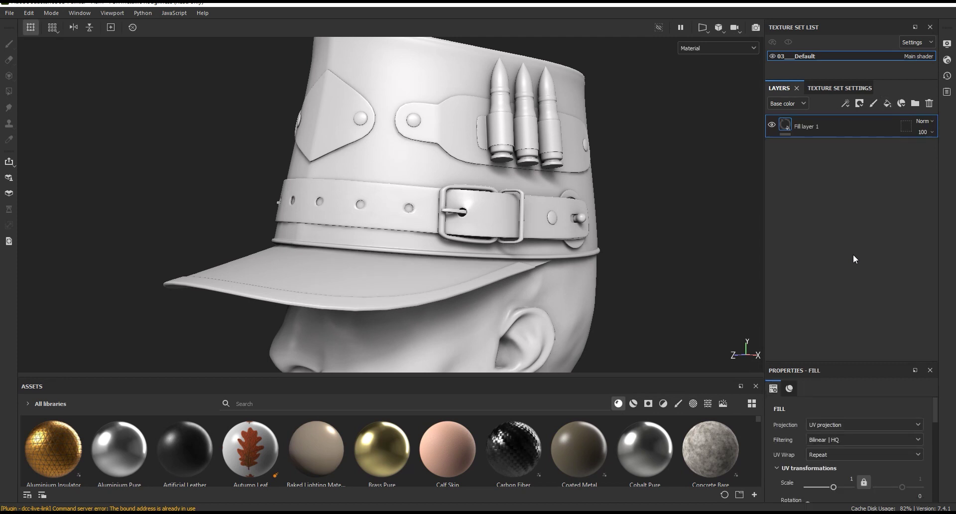
left_click_drag(630, 230, 643, 231, "alt")
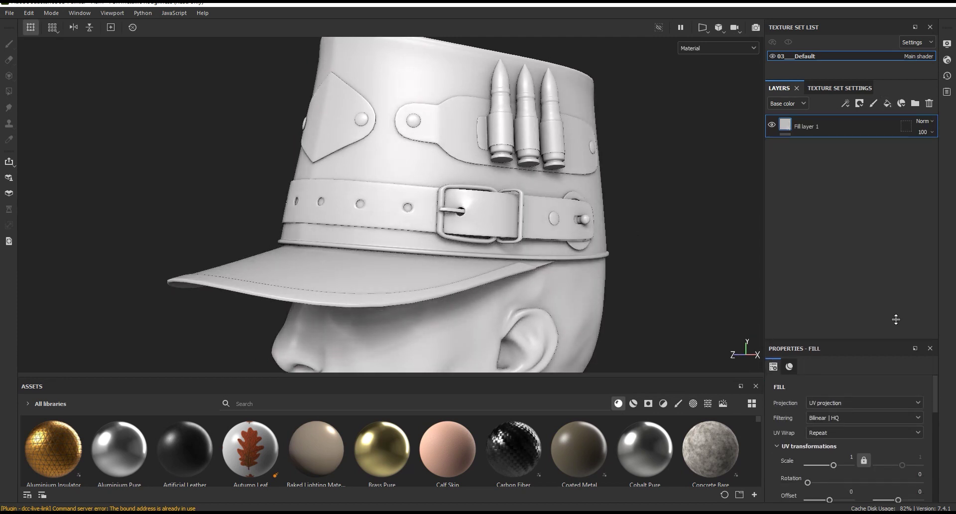
left_click_drag(899, 360, 899, 212)
left_click_drag(935, 312, 938, 419)
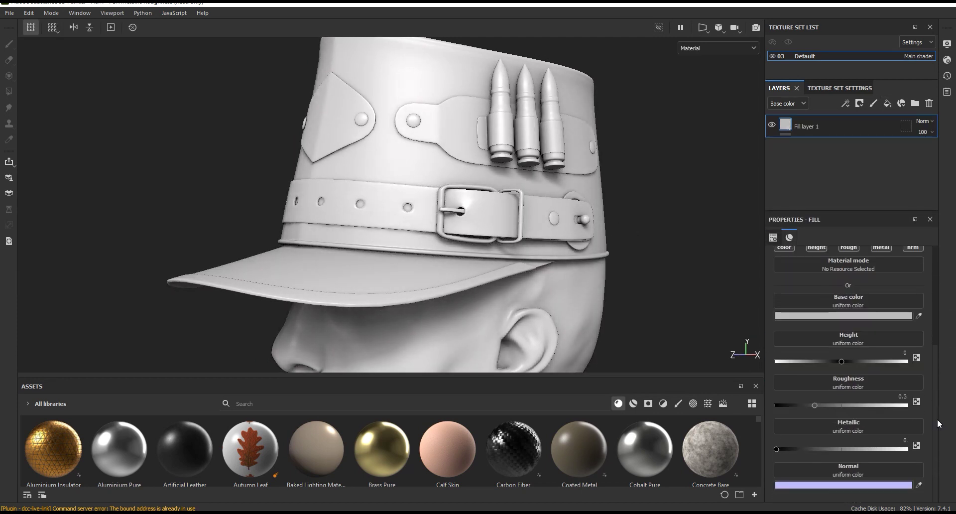
left_click(817, 247)
left_click(913, 268)
Set the fill's base color to a dark red-brown, #471608.
left_click(871, 336)
mouse_move(799, 319)
left_mouse_down()
mouse_move(674, 220)
mouse_move(700, 202)
left_mouse_up()
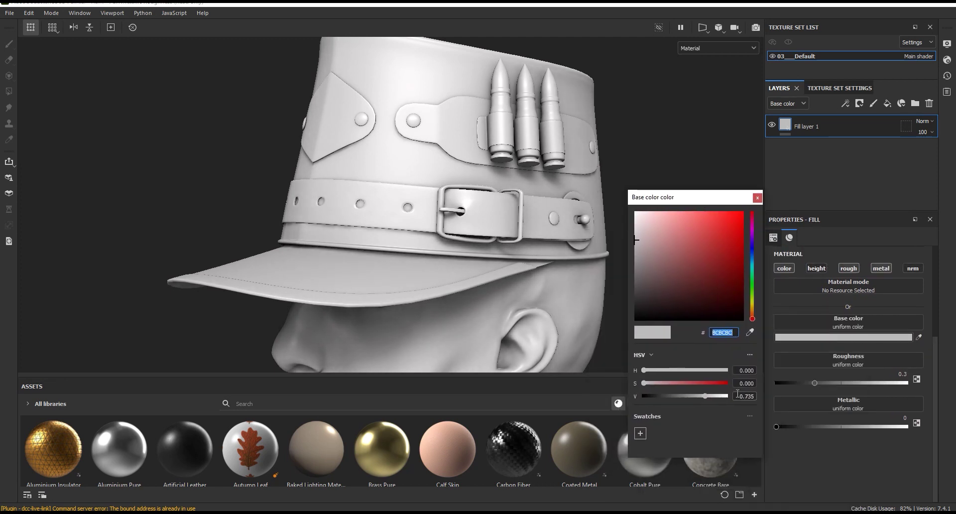
left_click_drag(644, 383, 707, 383)
left_click(753, 317)
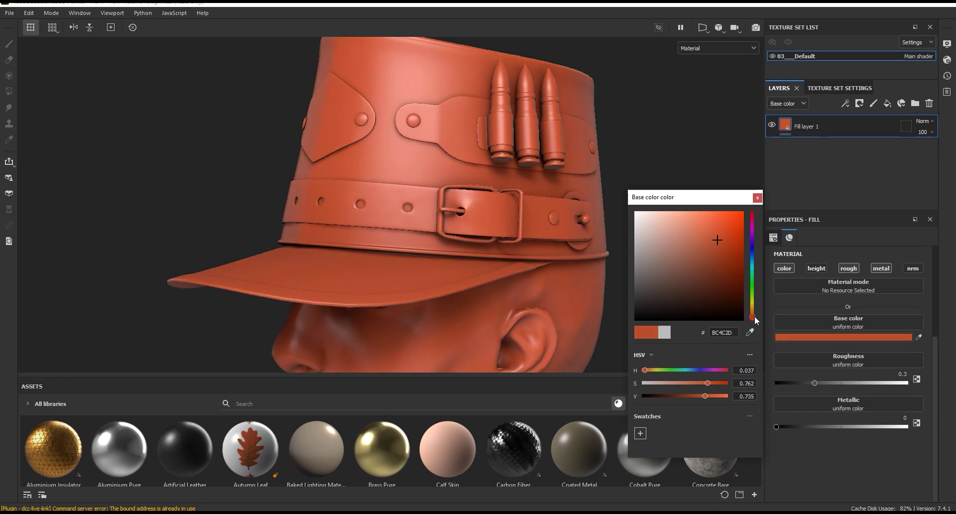
left_click(728, 289)
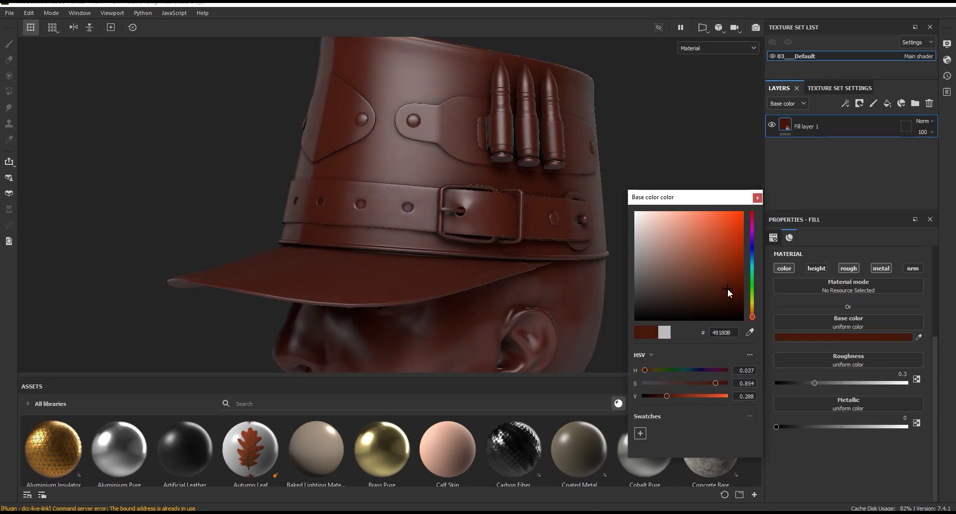
left_click_drag(728, 288, 730, 288)
left_click_drag(668, 395, 665, 395)
left_click(757, 198)
left_click_drag(749, 201, 681, 212, "alt")
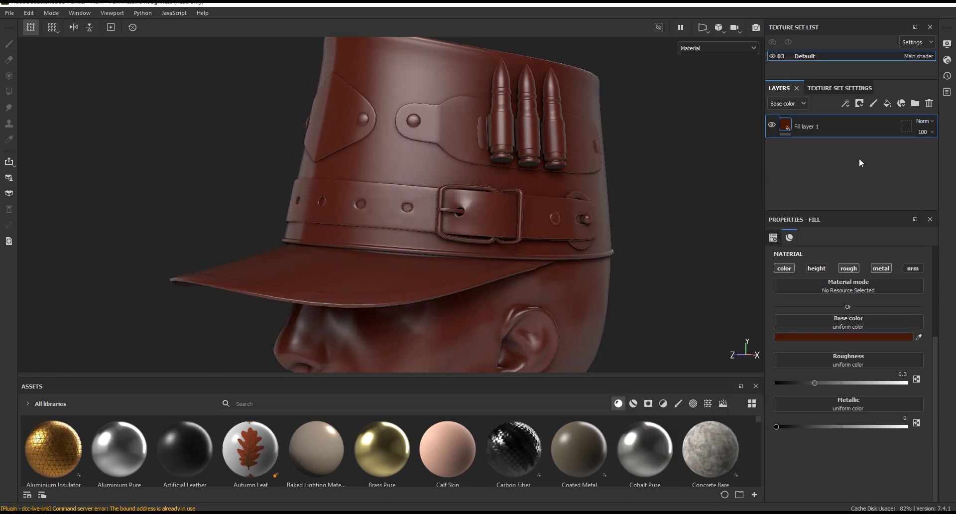
Rename Fill layer 1 to Base and move it into a new Folder 1.
double_click(800, 125)
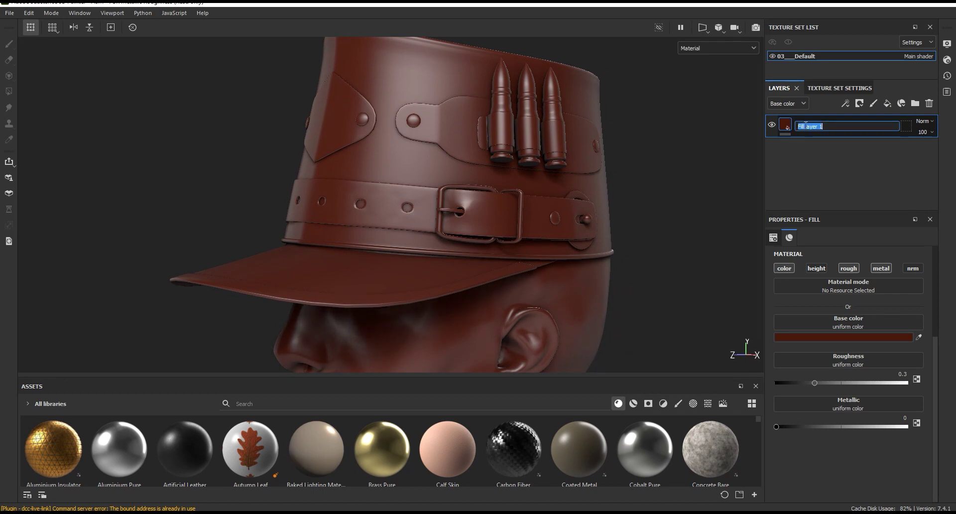
type("Base")
key("Return")
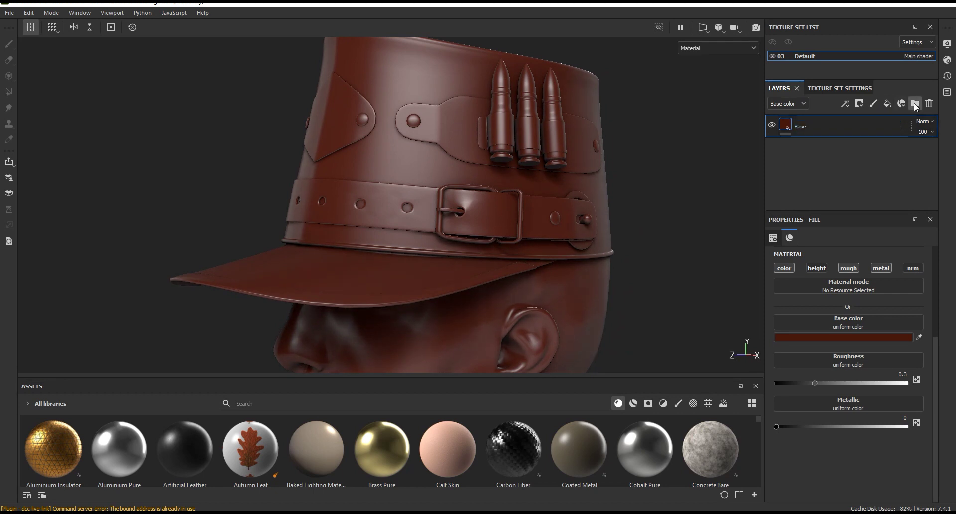
left_click(914, 103)
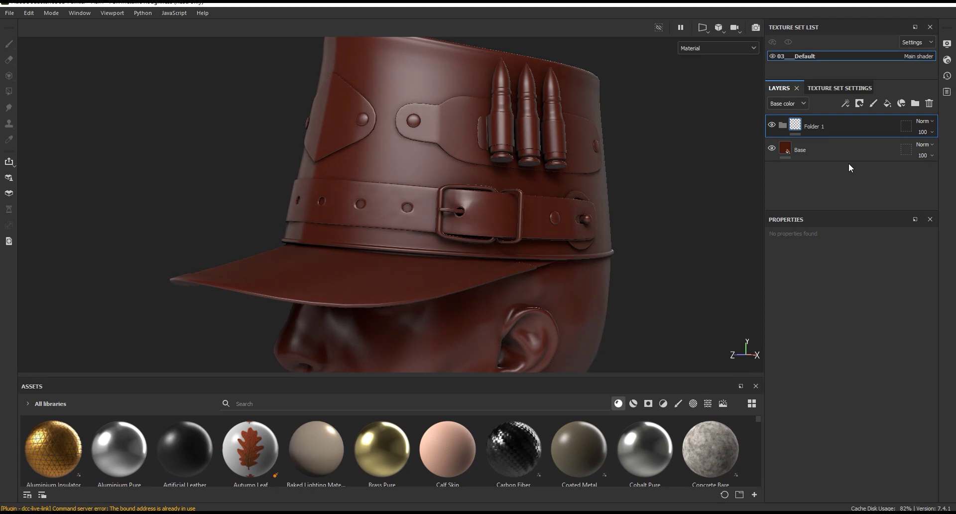
left_click_drag(826, 152, 819, 130)
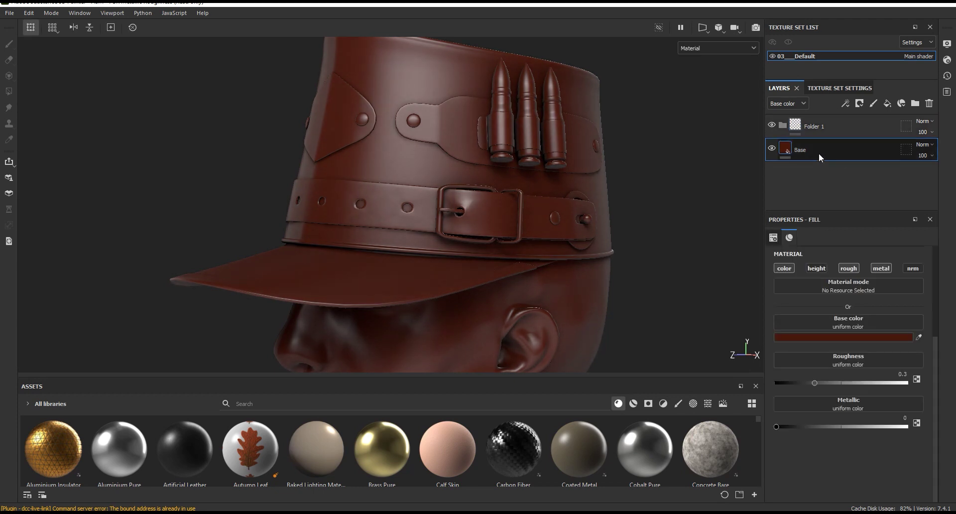
left_click(820, 126)
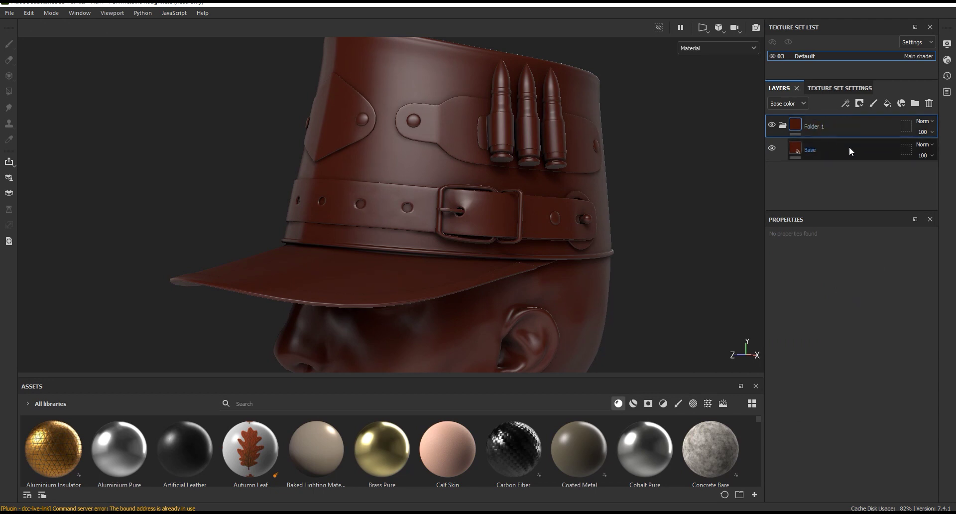
Give Folder 1 a black mask and polygon-fill the cap body and visor by mesh.
left_click(860, 103)
left_click(867, 114)
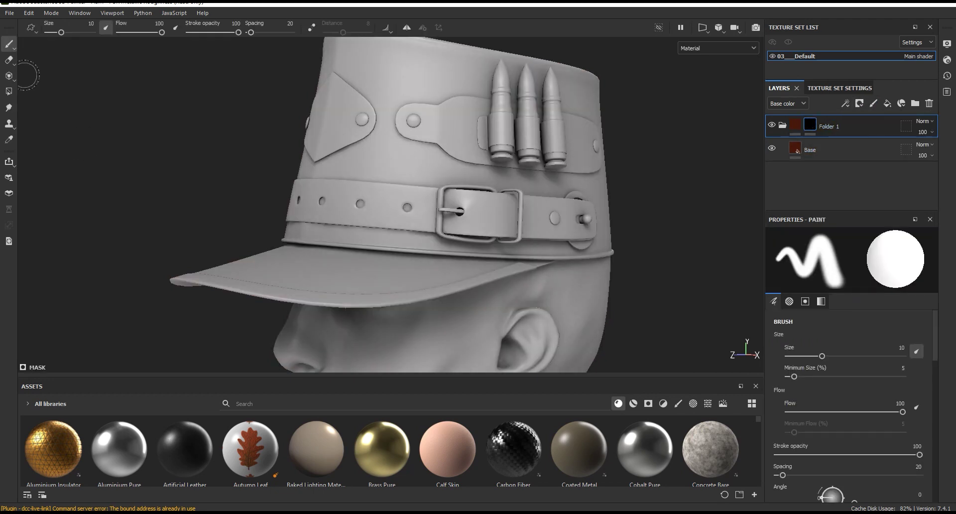
left_click(8, 76)
left_click(8, 91)
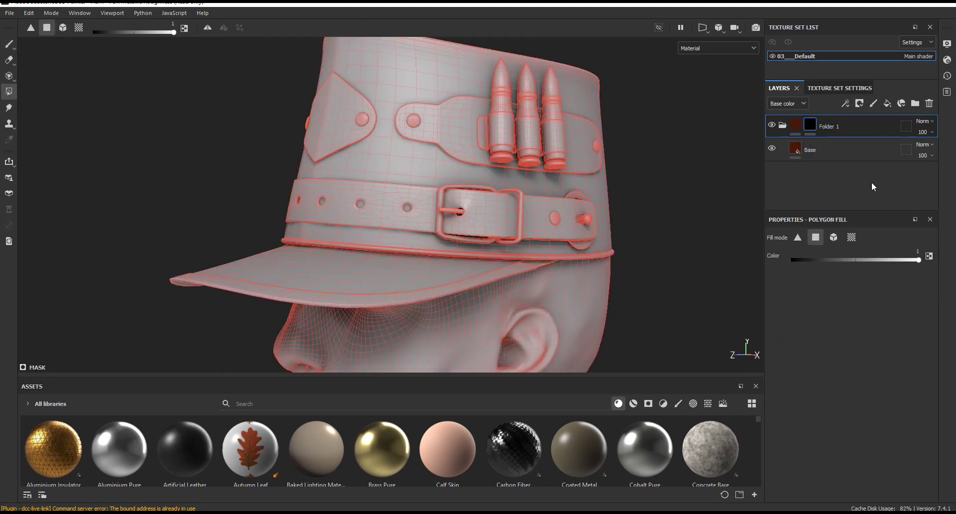
left_click(834, 237)
left_click(420, 162)
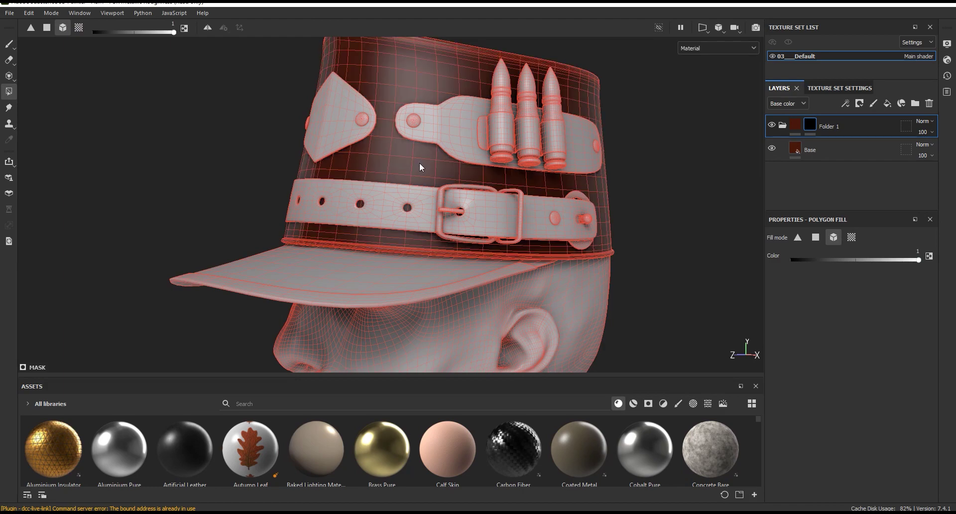
left_click(383, 266)
left_click_drag(442, 213, 133, 138, "alt")
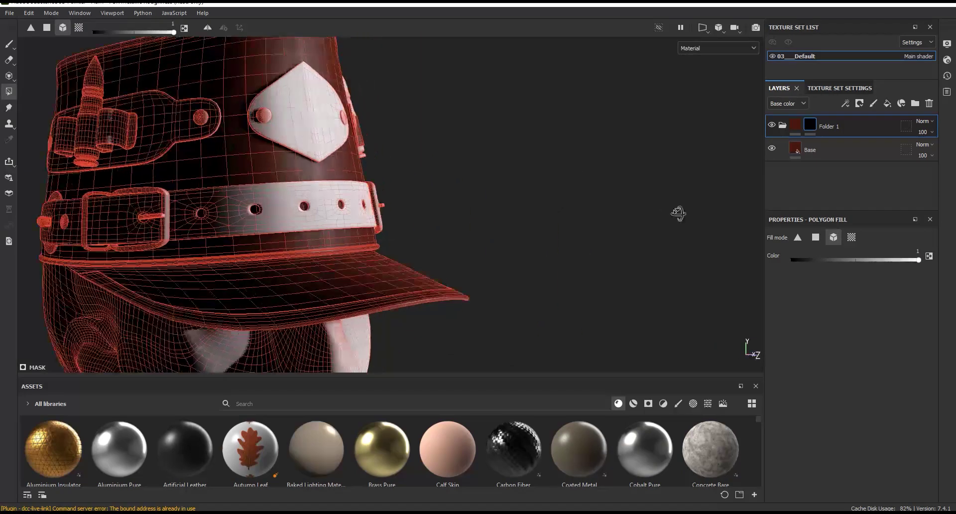
mouse_move(245, 164)
left_mouse_down("alt")
mouse_move(587, 241)
mouse_move(231, 226)
mouse_move(360, 210)
mouse_move(67, 84)
mouse_move(623, 230)
mouse_move(688, 210)
left_mouse_up("alt")
Return to brush painting and toggle Folder 1's visibility to compare the masked result.
key("1")
left_click(771, 124)
left_click(772, 124)
scroll(664, 162, "up", 3)
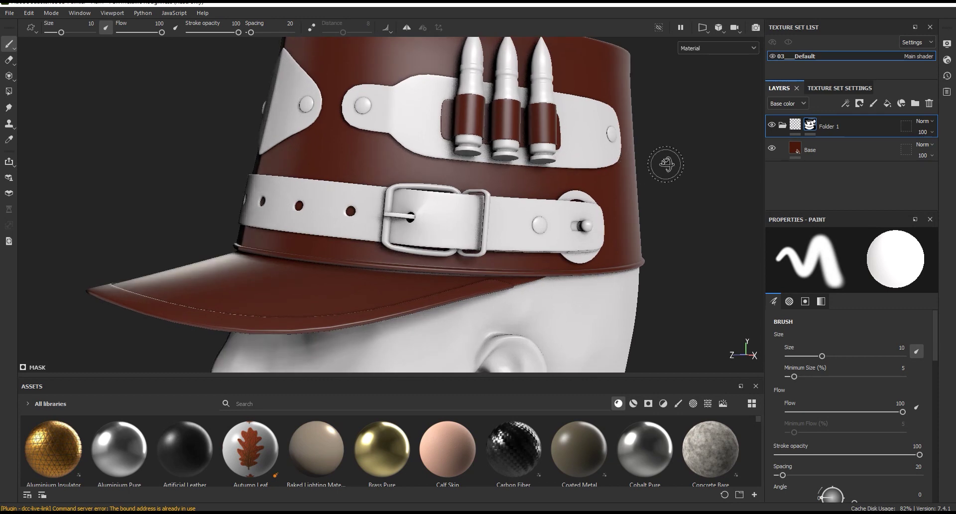
middle_click_drag(663, 163, 649, 177, "alt")
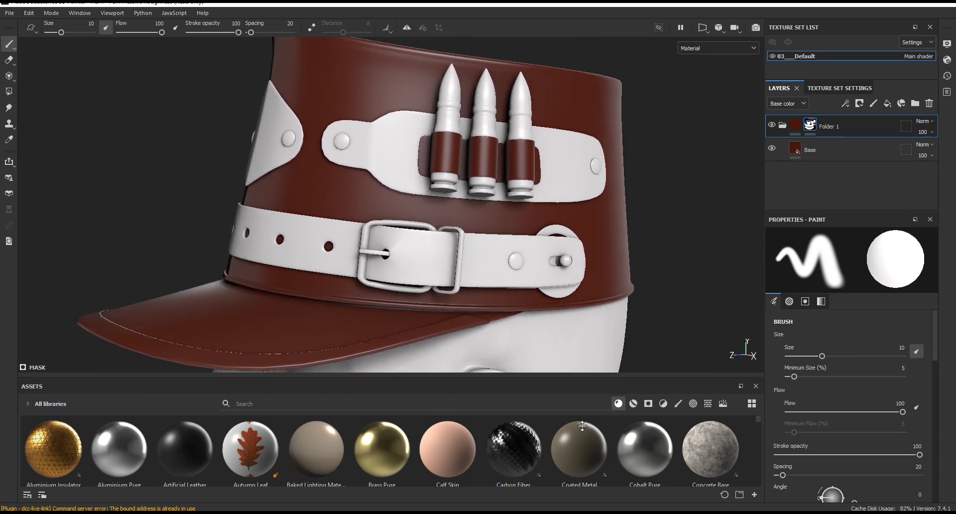
left_click(842, 147)
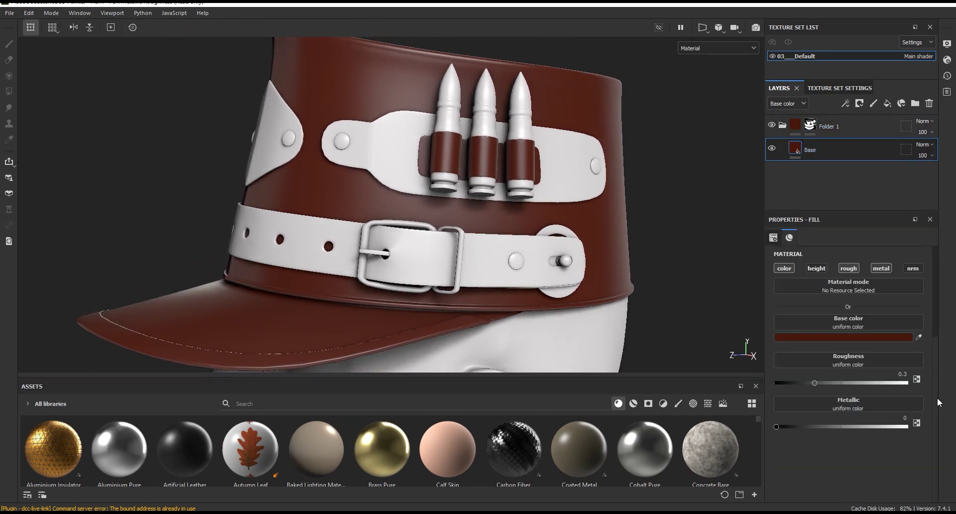
Raise the Base layer's roughness from 0.3 to 0.6231 and reframe the whole cap.
mouse_move(814, 384)
left_mouse_down()
mouse_move(863, 384)
mouse_move(857, 390)
left_mouse_up()
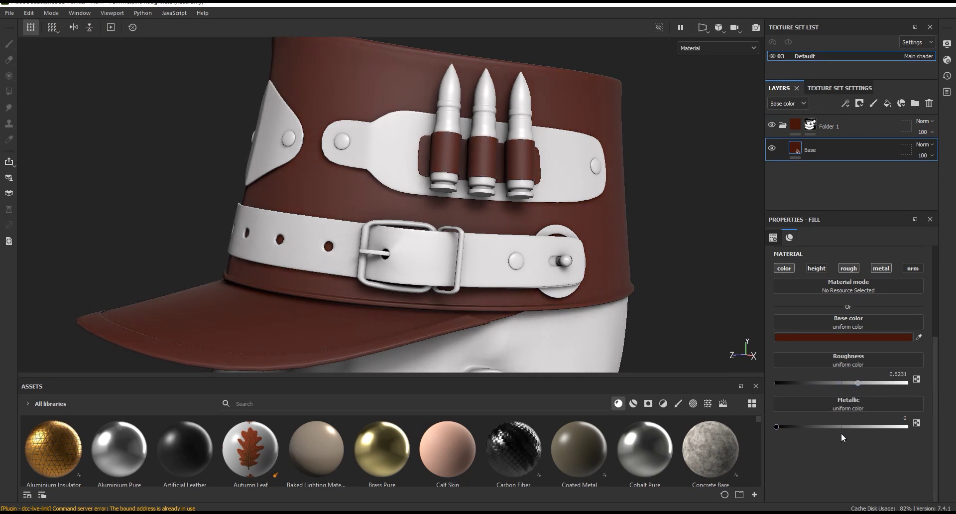
left_click_drag(936, 354, 930, 264)
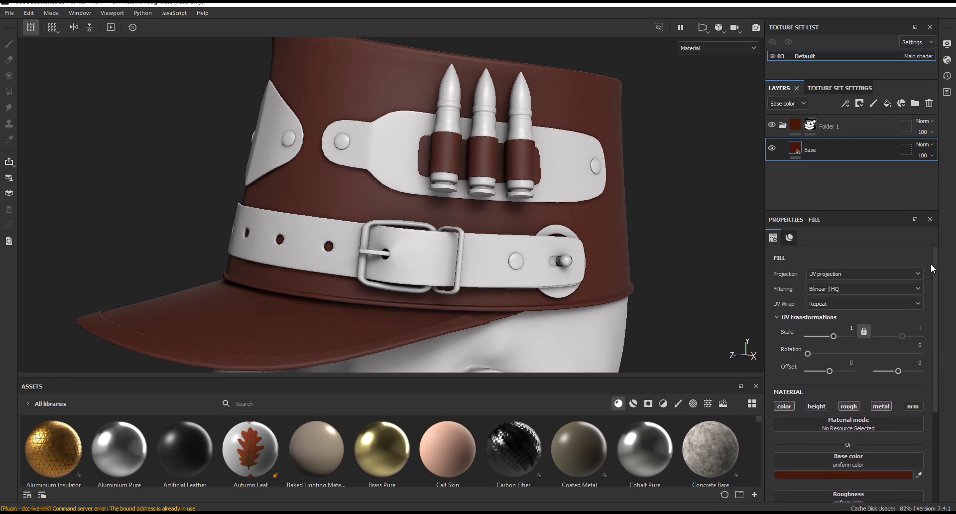
key("f")
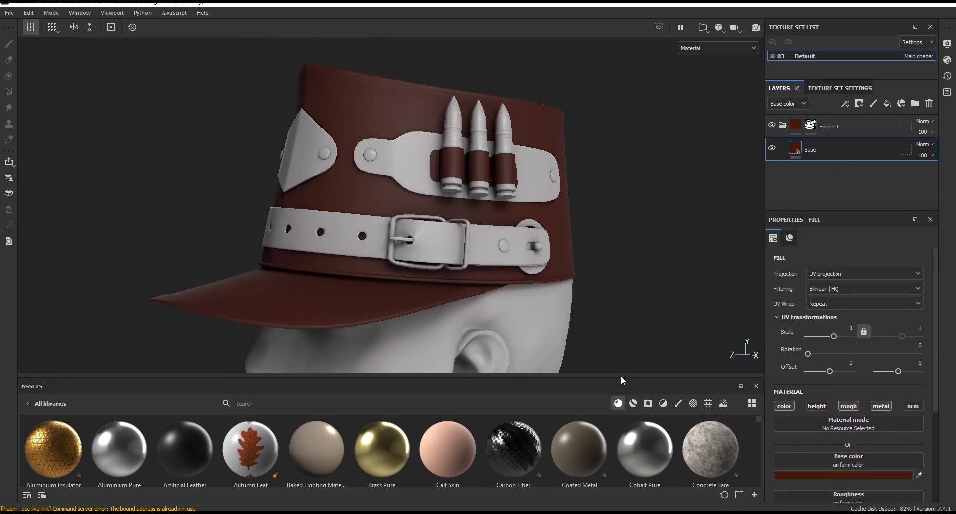
left_click_drag(619, 377, 623, 308)
Add an HSL Perceptive filter above Base with saturation 0.663 and lightness 0.45.
left_click(678, 334)
left_click(664, 334)
left_click_drag(757, 366, 757, 401)
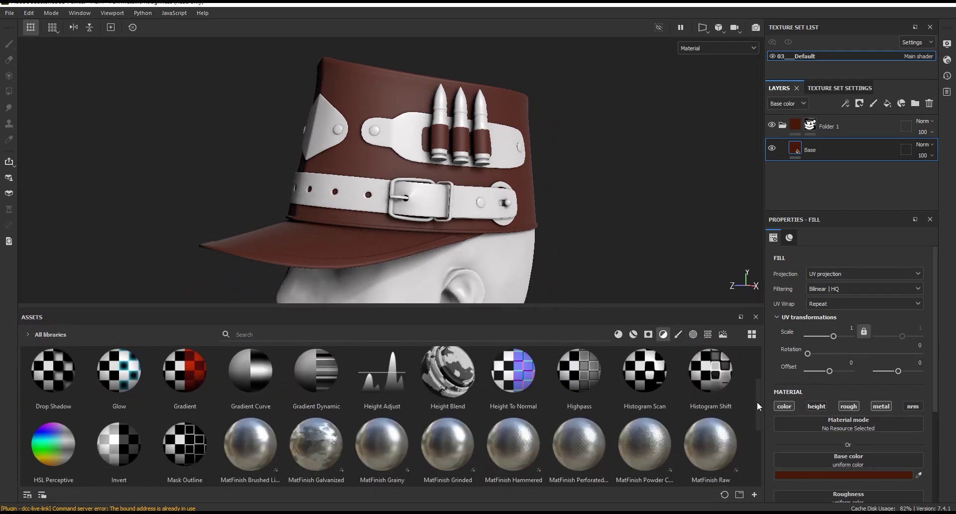
left_click_drag(55, 441, 828, 141)
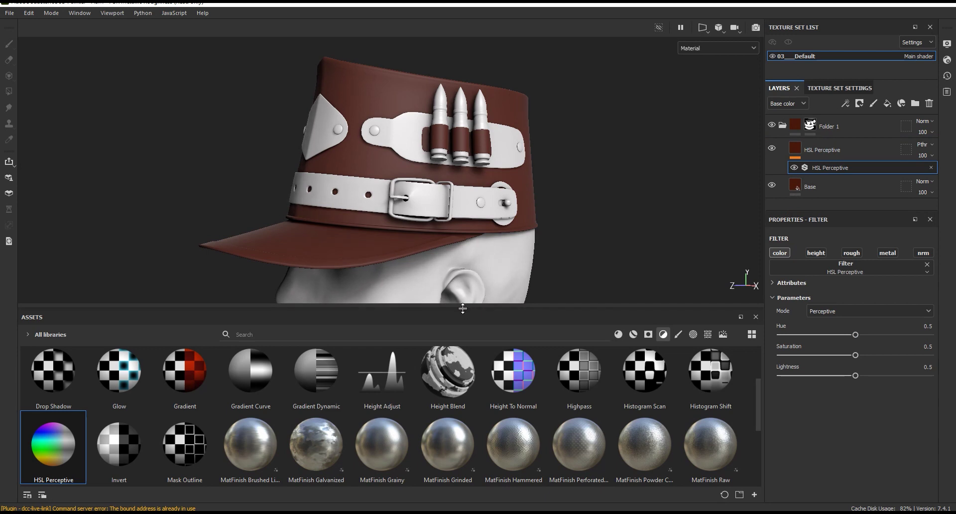
left_click_drag(462, 309, 463, 381)
scroll(440, 250, "up", 2)
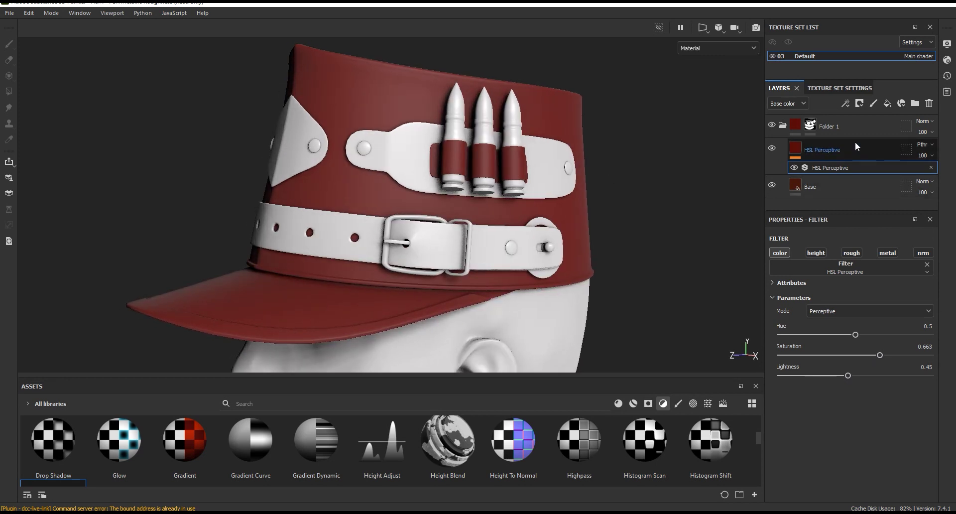
Give the HSL Perceptive layer a black mask with a fill effect.
left_click(819, 148)
left_click(859, 103)
left_click(878, 129)
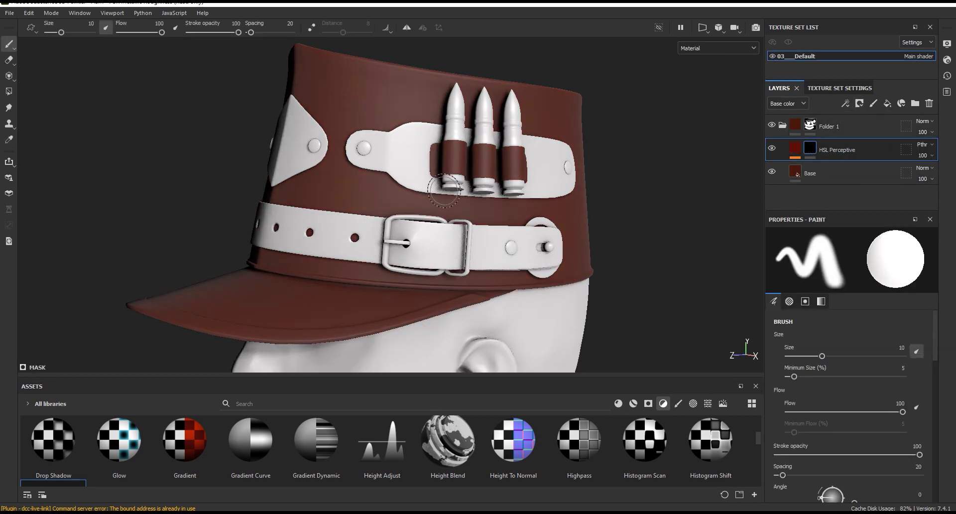
left_click(850, 106)
Add a fill effect to the HSL Perceptive mask and load Grunge Map 010 into its Grayscale slot.
left_click(856, 148)
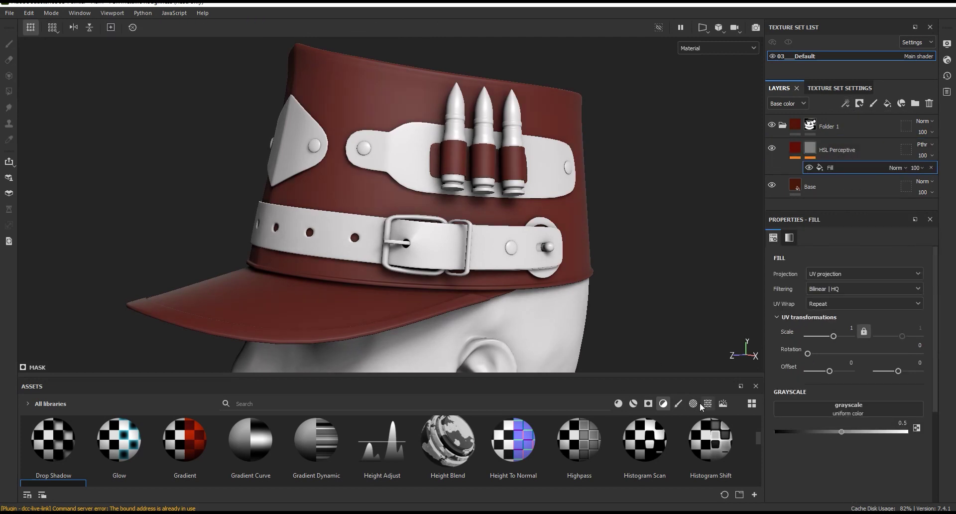
left_click_drag(445, 378, 444, 361)
left_click(420, 385)
type("grung")
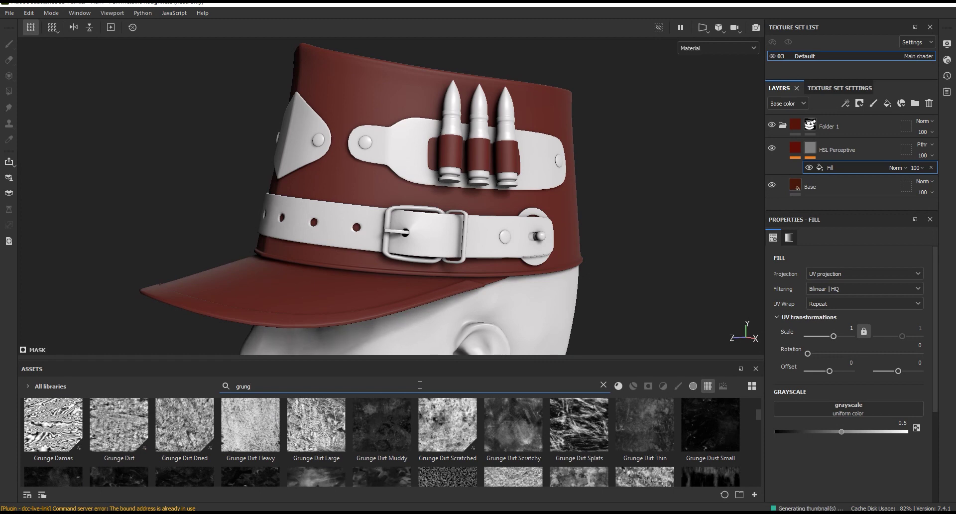
left_click_drag(409, 360, 409, 284)
left_click_drag(758, 343, 759, 391)
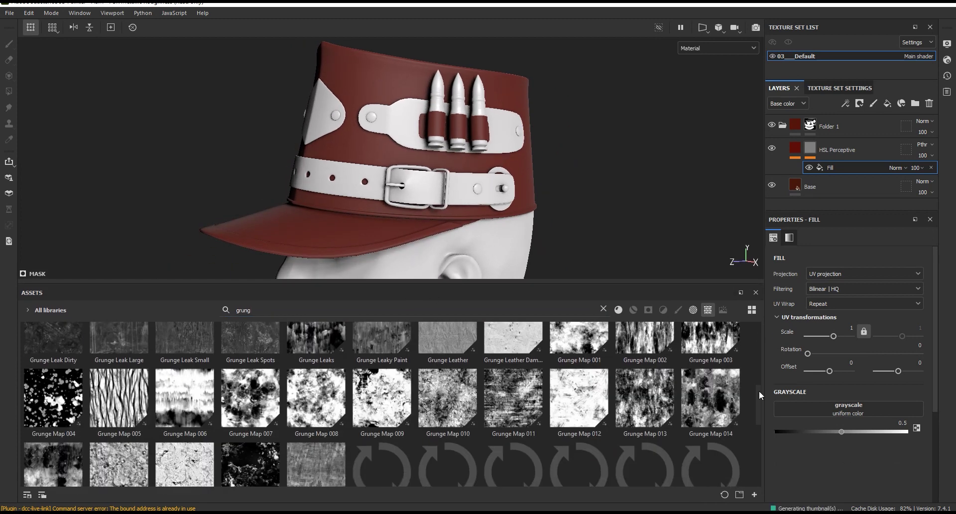
left_click_drag(464, 430, 847, 415)
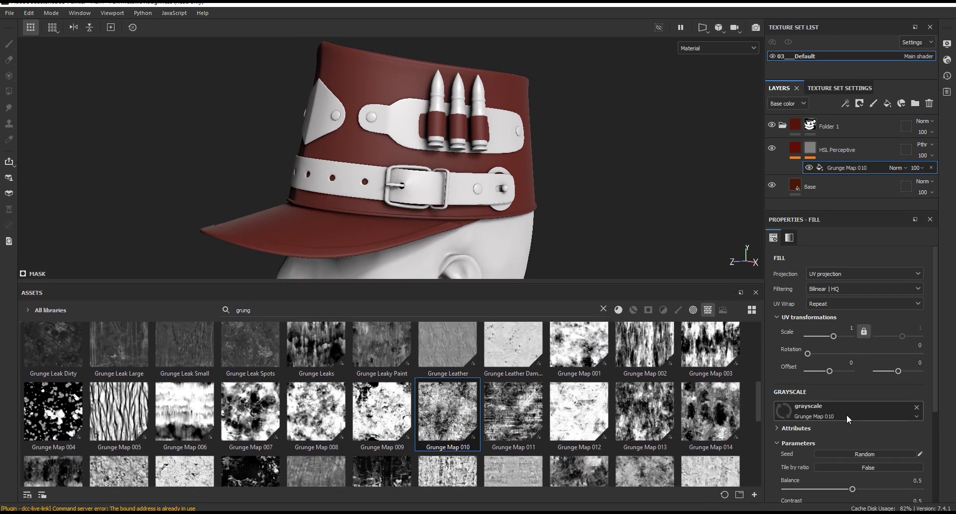
left_click_drag(585, 282, 584, 375)
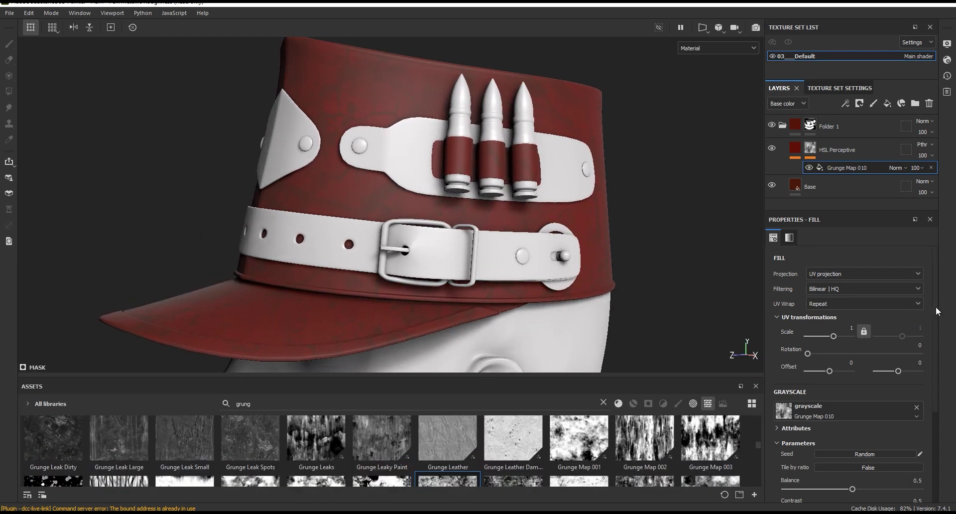
left_click(722, 48)
Show the Mask channel and project the grunge fill tri-planar at scale 4.74.
left_click(702, 154)
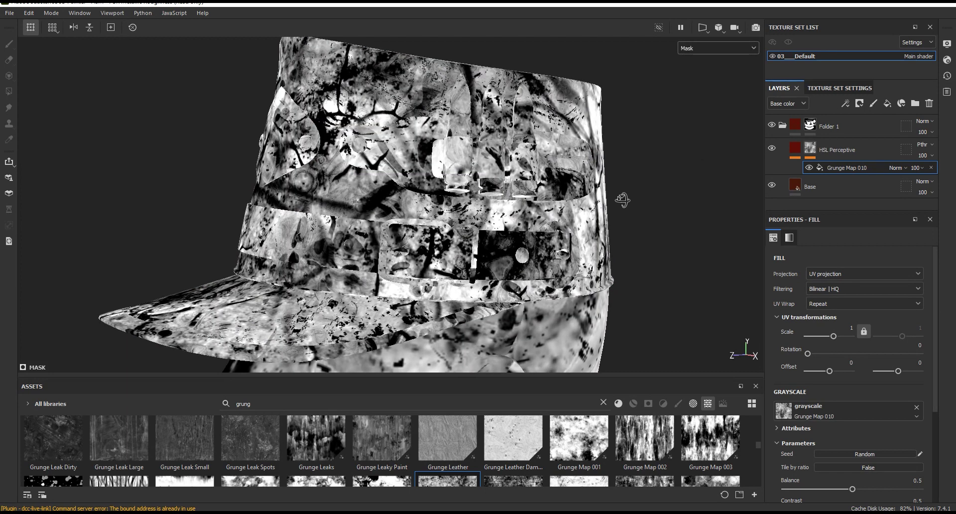
left_click(862, 273)
left_click(826, 287)
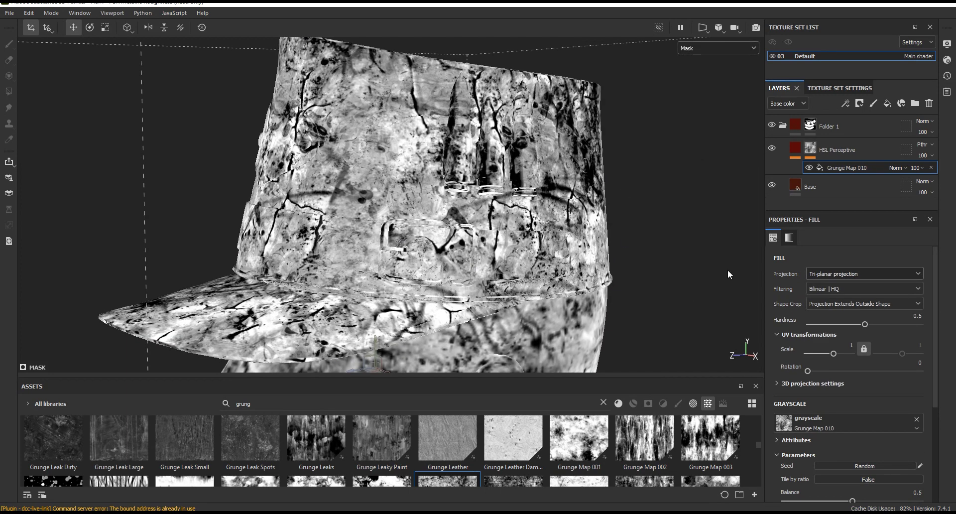
scroll(936, 347, "down", 1)
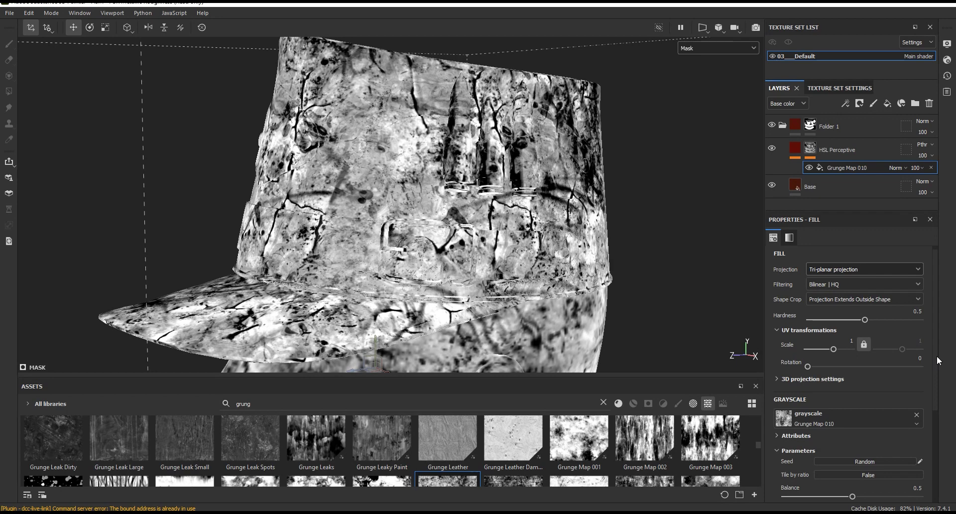
mouse_move(936, 356)
left_mouse_down()
mouse_move(939, 429)
mouse_move(934, 369)
left_mouse_up()
left_click_drag(834, 334, 836, 336)
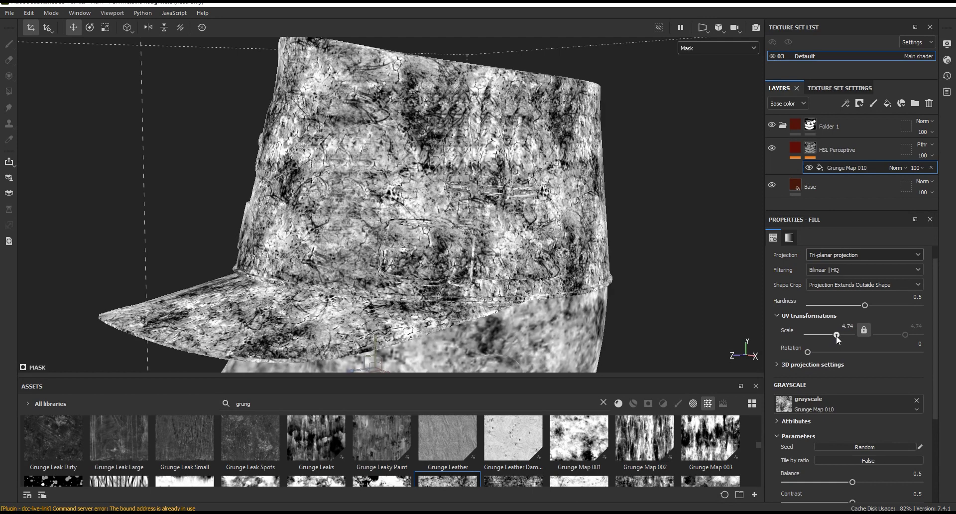
Set the grunge balance to 0.35, contrast 0.11 and cracks 0.25.
left_click_drag(934, 348, 909, 422)
left_click_drag(853, 351, 799, 371)
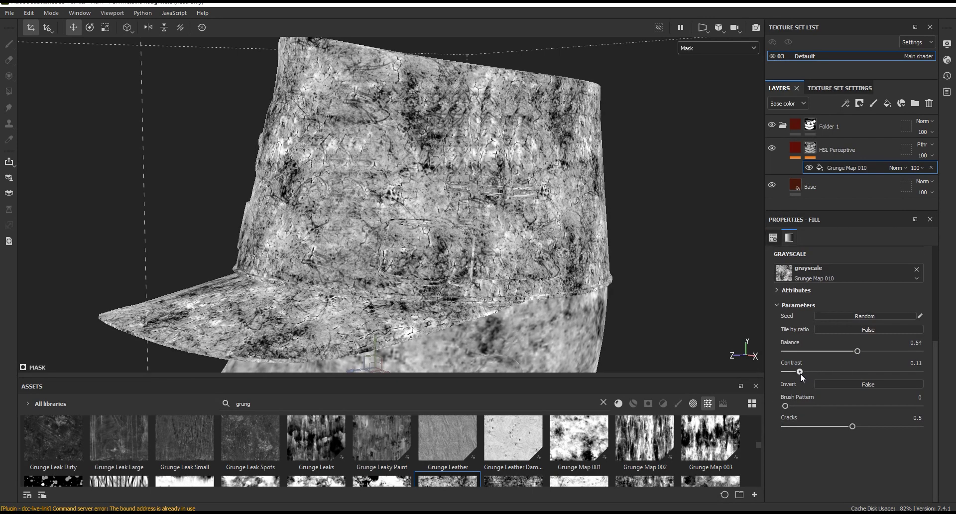
left_click_drag(853, 351, 832, 351)
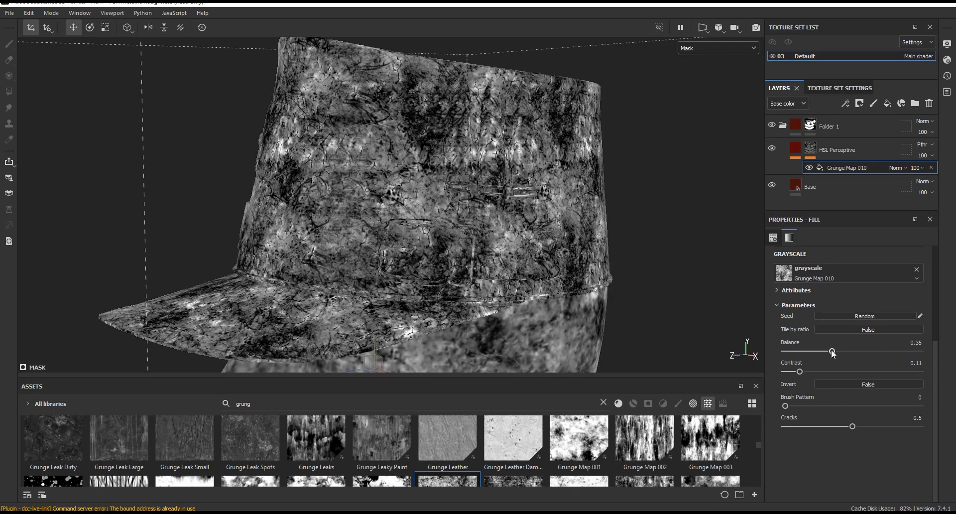
mouse_move(852, 427)
left_mouse_down()
mouse_move(797, 429)
mouse_move(868, 428)
mouse_move(812, 433)
mouse_move(820, 437)
left_mouse_up()
left_click(698, 48)
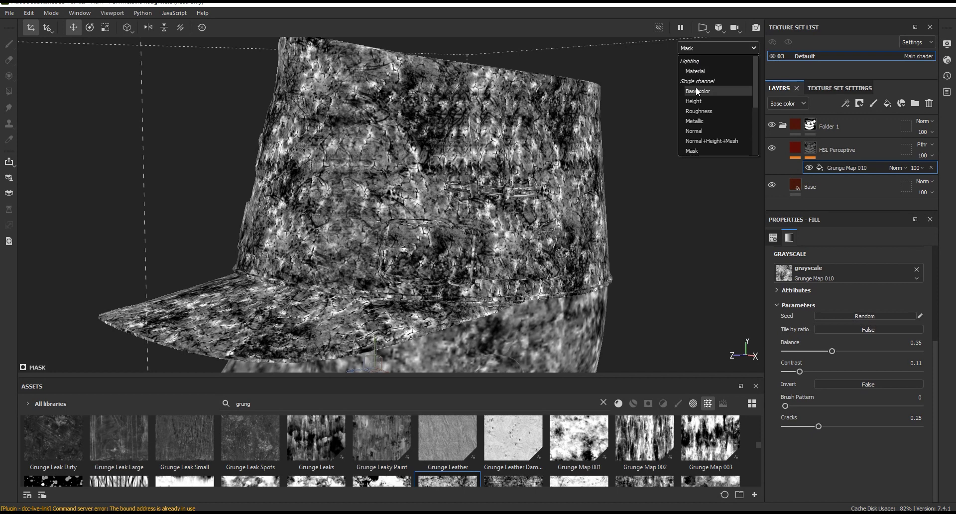
Check the hat's base colour channel, then return to the shaded Material view.
left_click(695, 87)
scroll(475, 119, "up", 5)
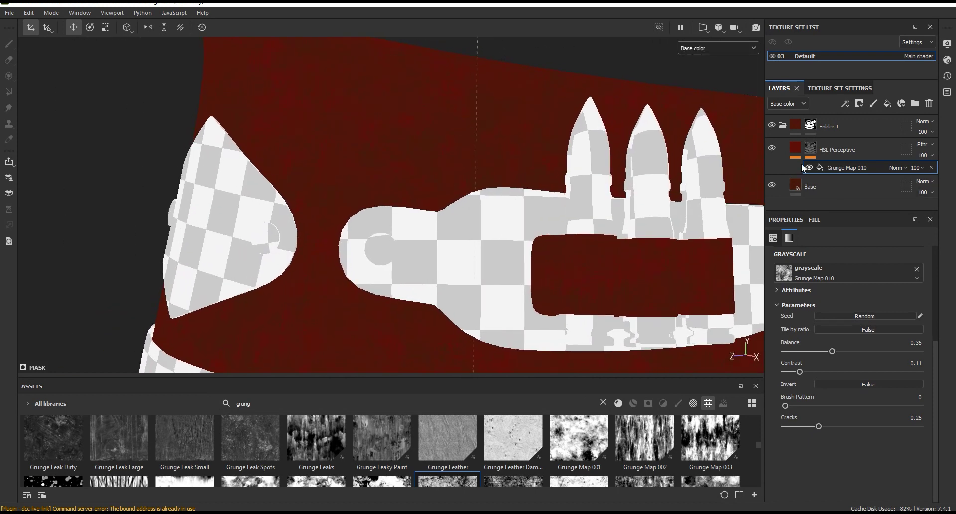
scroll(393, 141, "down", 5)
scroll(442, 158, "down", 3)
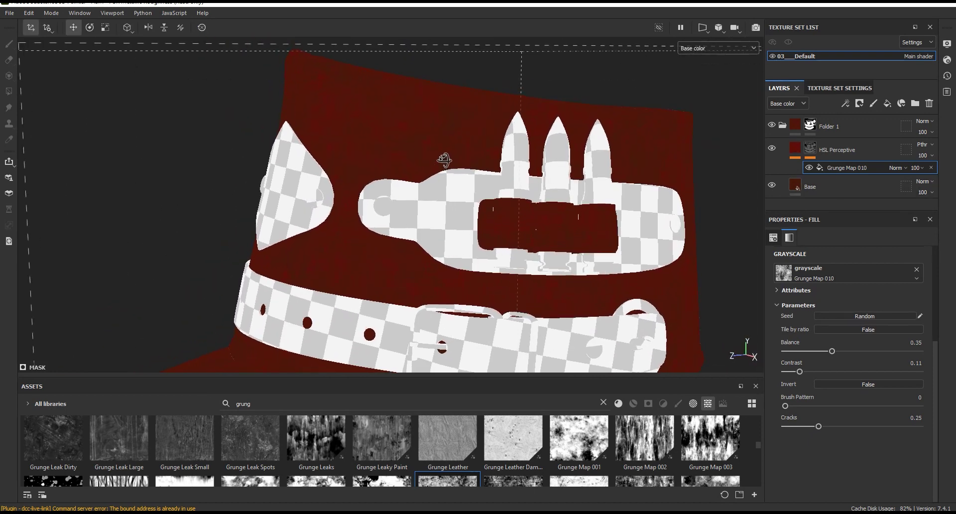
left_click(695, 48)
left_click(700, 70)
scroll(535, 154, "down", 2)
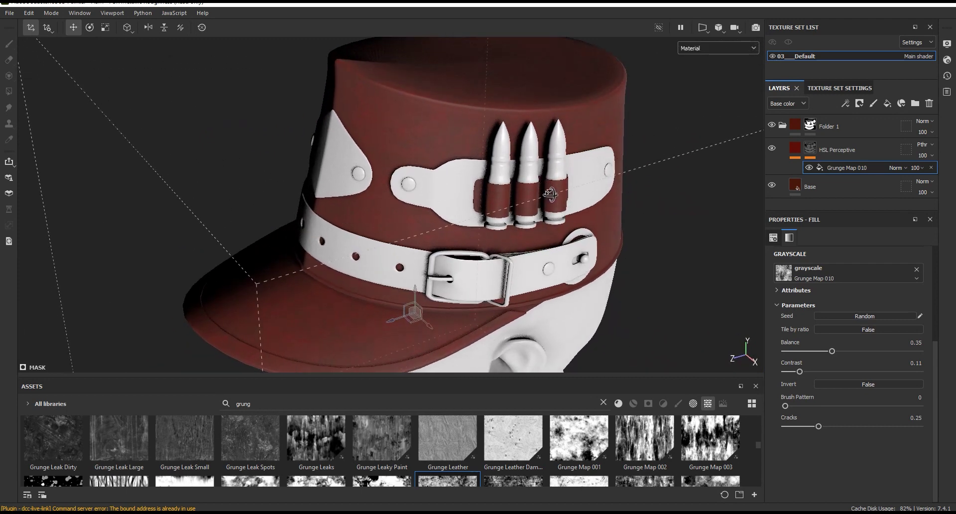
left_click_drag(535, 154, 549, 249, "alt")
scroll(549, 249, "up", 4)
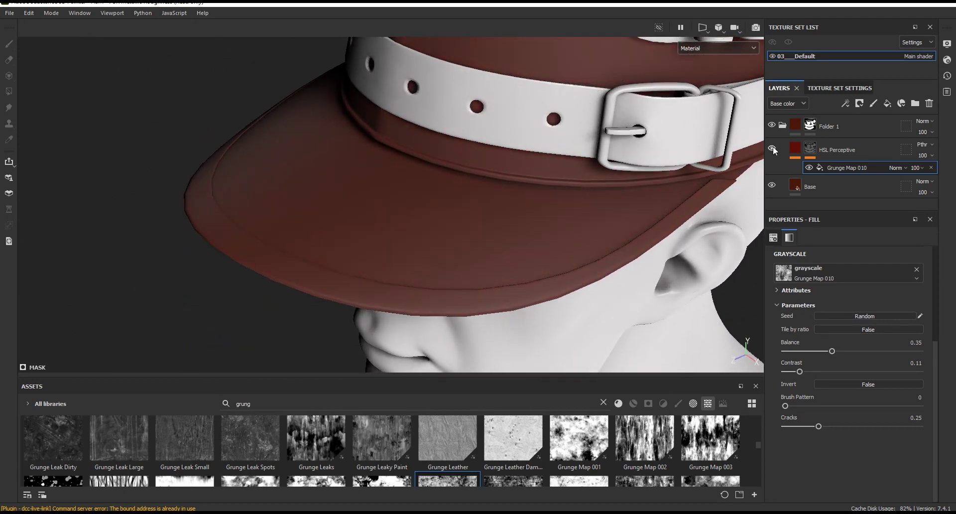
Lower the HSL Perceptive layer's opacity to 65 and toggle it to compare.
left_click(923, 156)
left_click_drag(951, 174, 944, 177)
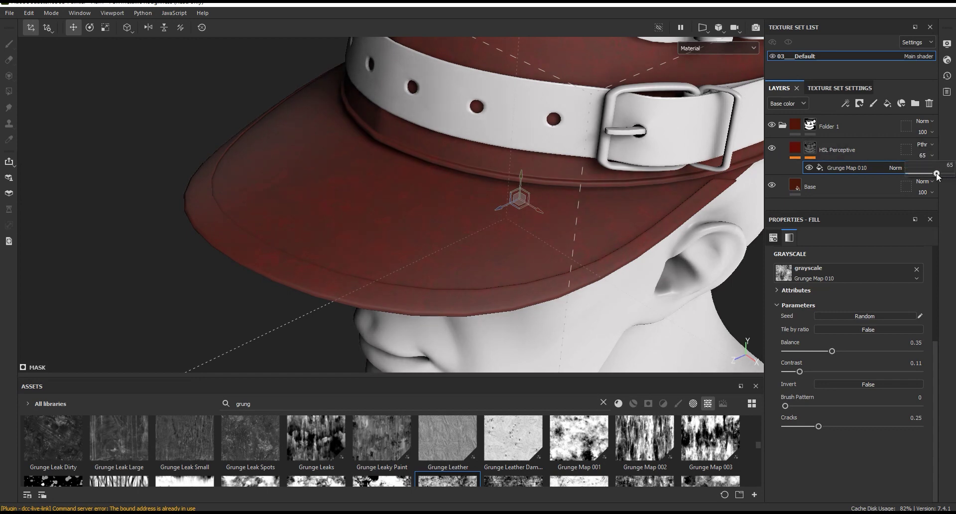
left_click(772, 149)
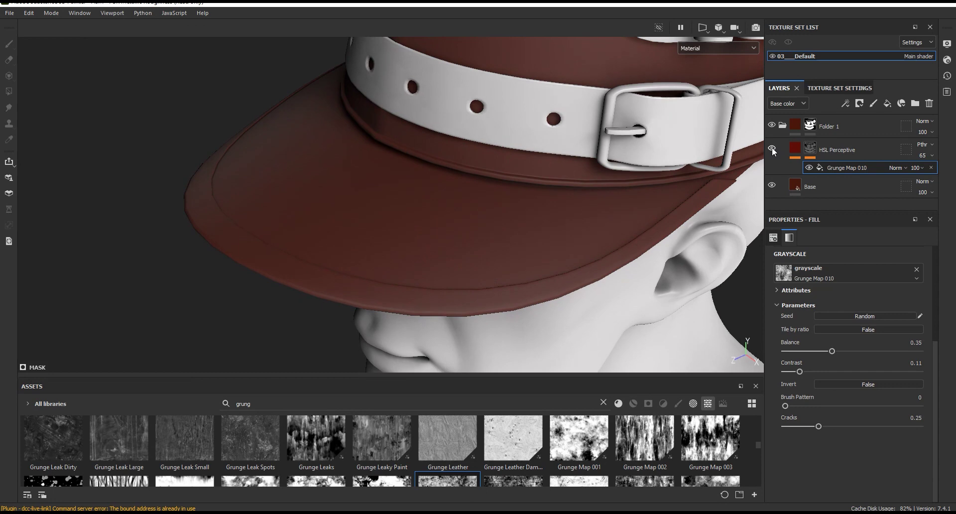
left_click(772, 148)
right_click(839, 167)
Add a second mask fill using Grunge Map 007 with Multiply blending.
left_click(848, 113)
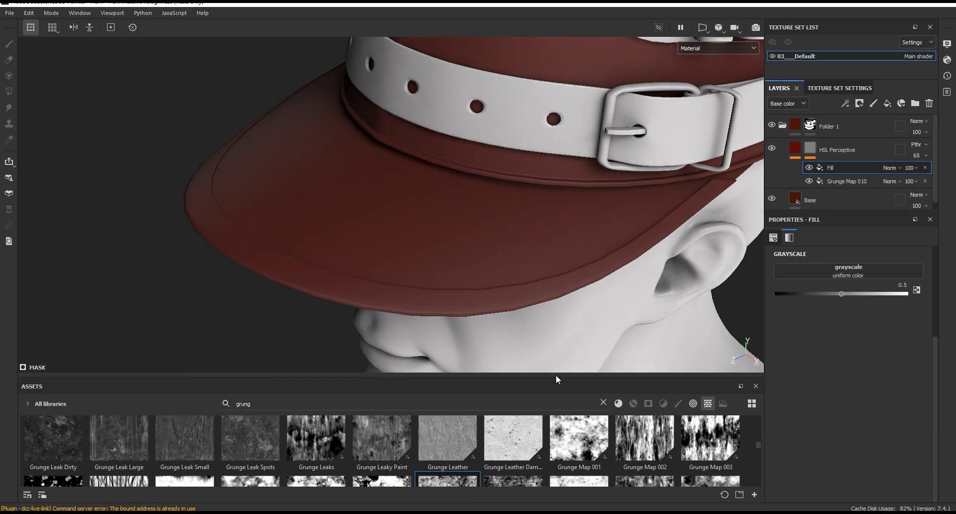
left_click_drag(557, 375, 558, 277)
left_click_drag(251, 406, 847, 269)
left_click_drag(448, 277, 448, 374)
scroll(549, 296, "up", 2)
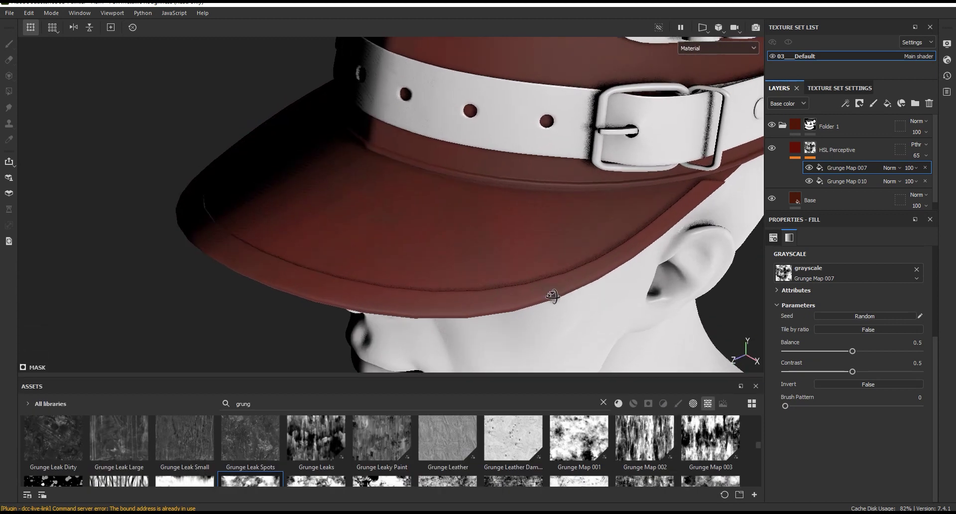
left_click_drag(549, 297, 569, 282, "alt")
scroll(569, 282, "up", 2)
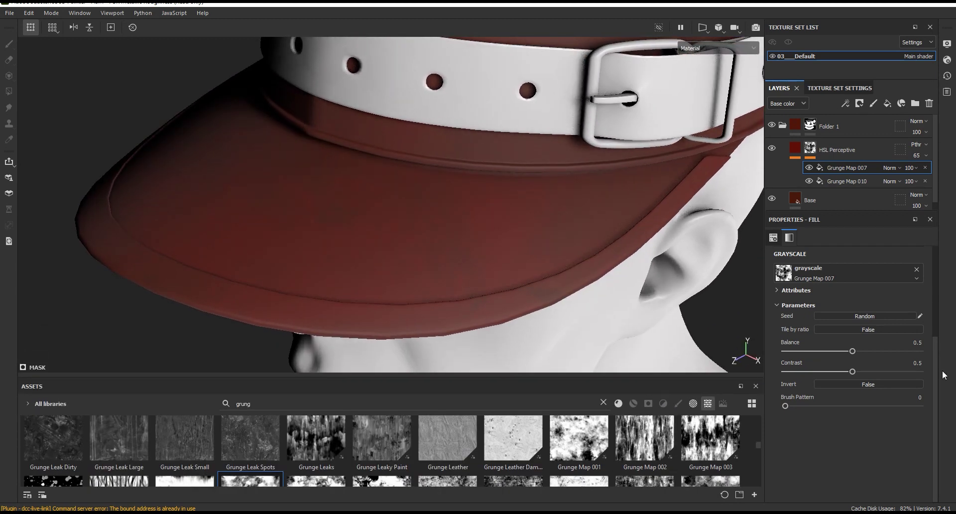
left_click(892, 168)
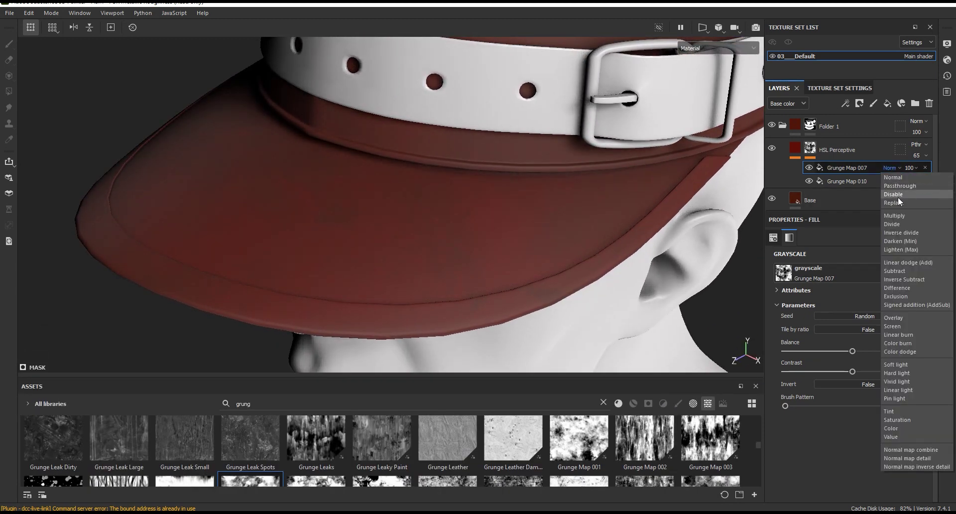
left_click(900, 214)
scroll(472, 313, "down", 3)
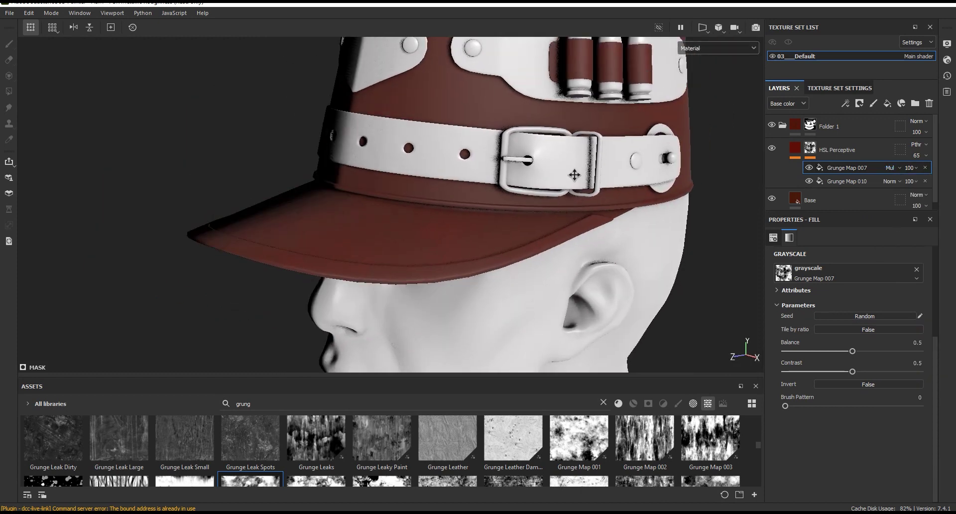
left_click_drag(550, 264, 733, 62, "alt")
In Mask view, project Grunge Map 007 tri-planar at scale 2.37 with balance 0.41.
left_click(732, 48)
left_click(736, 141)
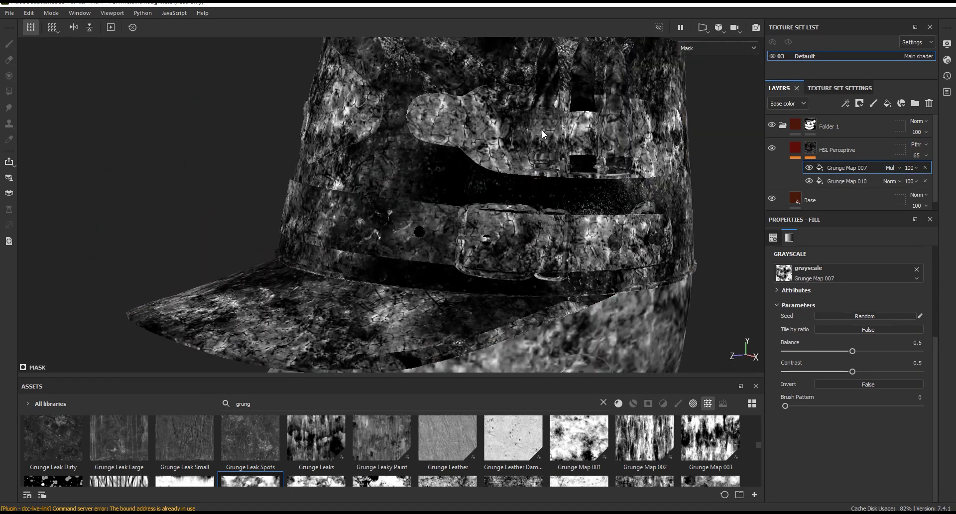
scroll(843, 281, "up", 3)
left_click(841, 276)
left_click(829, 302)
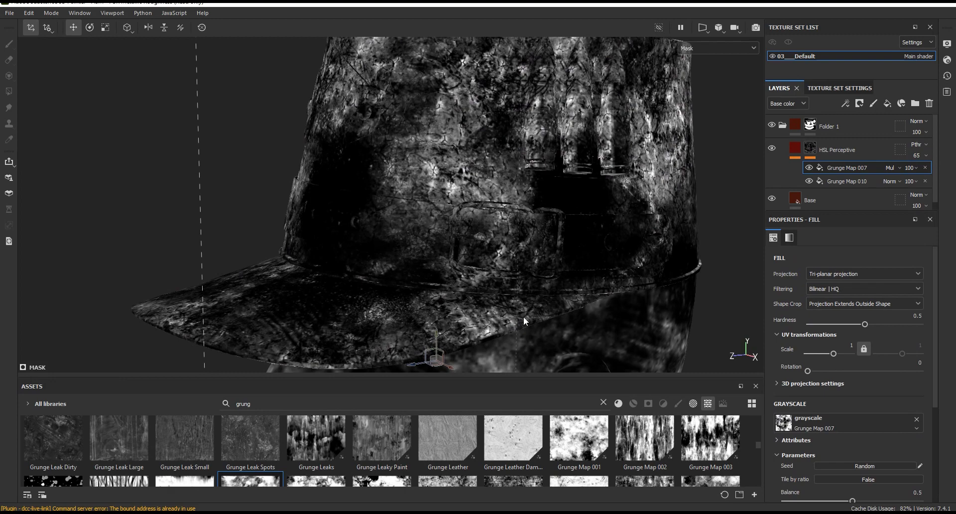
scroll(936, 315, "down", 1)
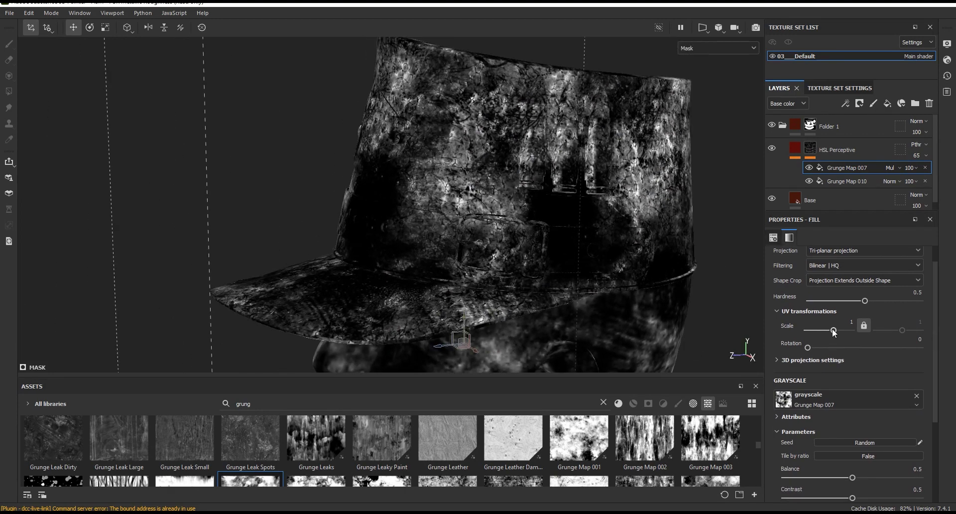
left_click_drag(832, 329, 835, 329)
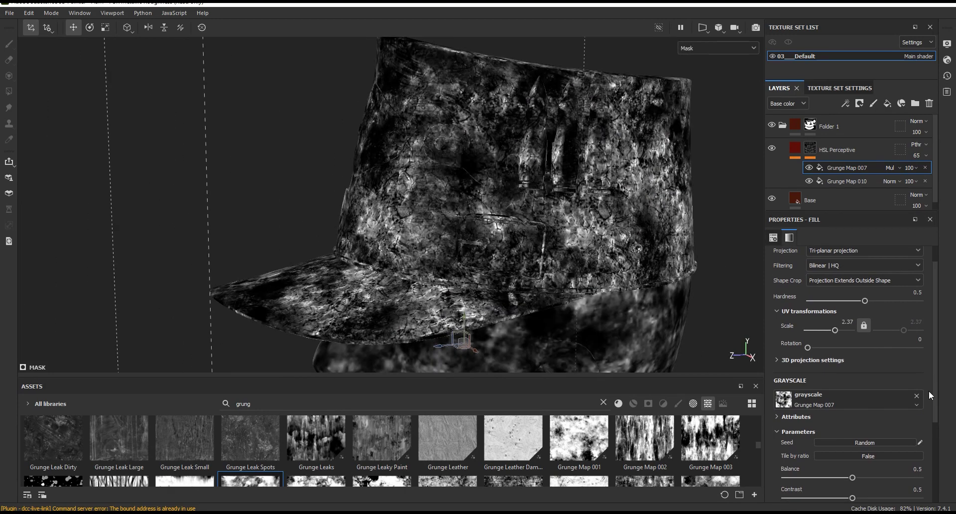
scroll(936, 471, "down", 5)
mouse_move(838, 352)
left_mouse_down()
mouse_move(820, 355)
mouse_move(841, 354)
mouse_move(843, 372)
mouse_move(787, 371)
mouse_move(845, 372)
left_mouse_up()
Toggle Grunge Map 007 to compare and rotate its pattern.
left_click(809, 168)
left_click(809, 167)
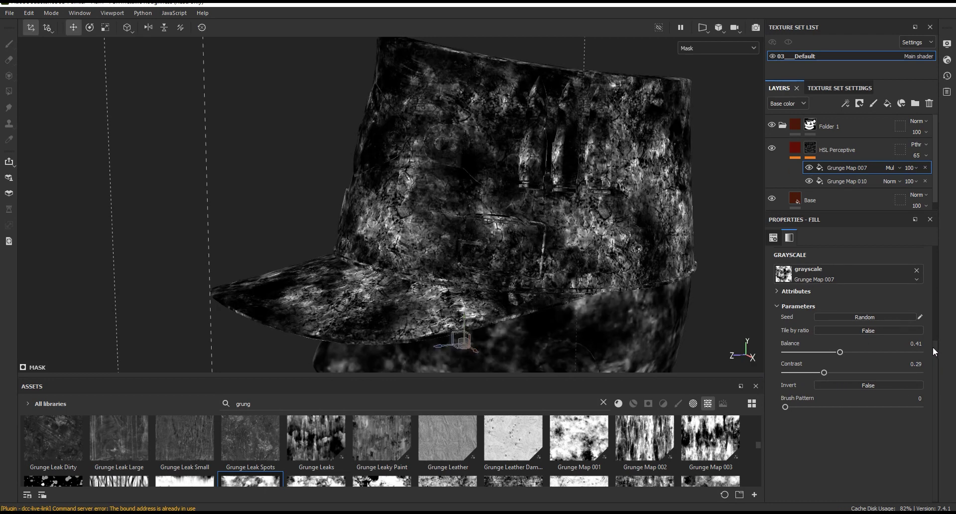
left_click_drag(933, 348, 937, 264)
left_click(808, 364)
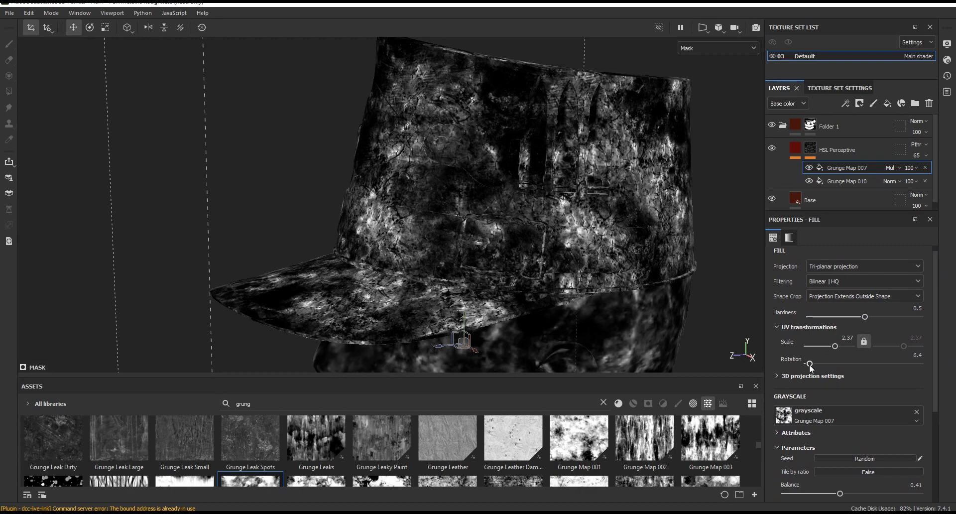
Return to the shaded Material view and show the HSL Perceptive layer's filter content.
left_click(710, 51)
left_click(698, 71)
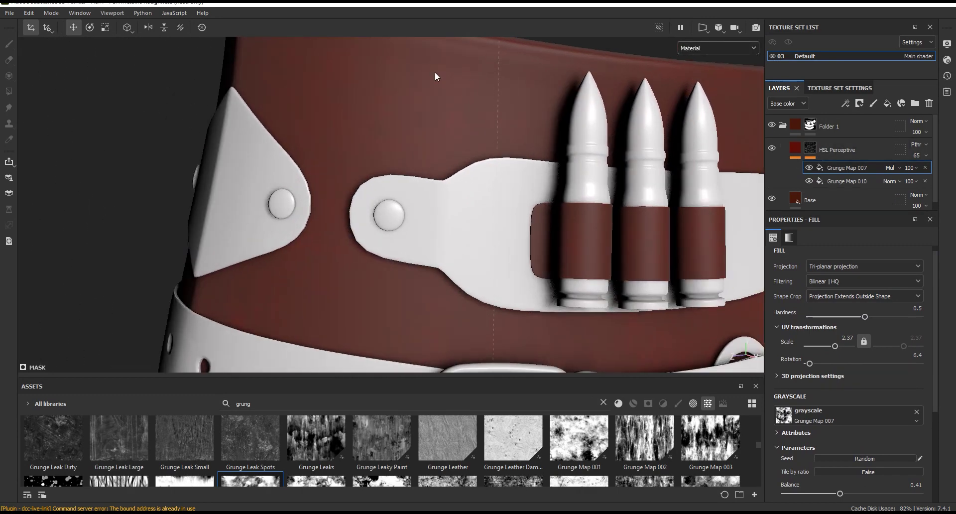
left_click_drag(435, 76, 389, 85, "alt")
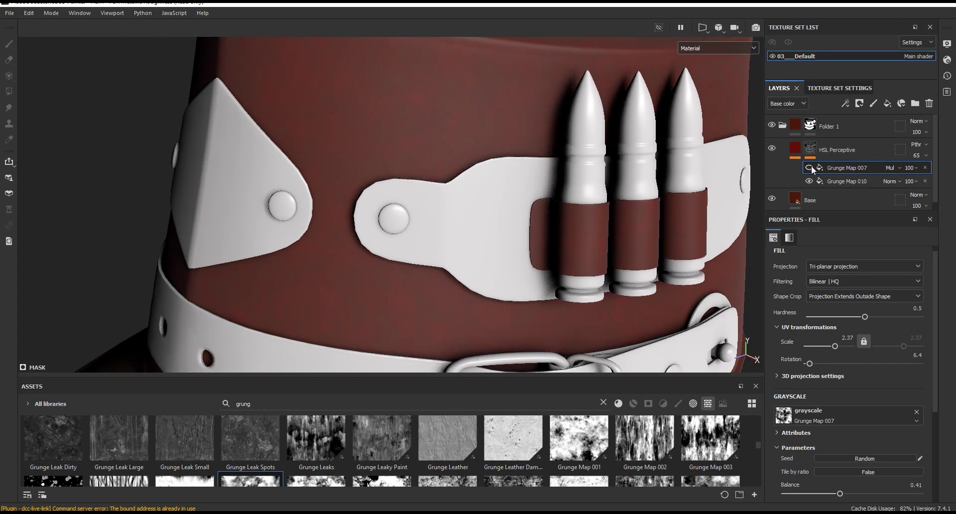
scroll(492, 110, "down", 3)
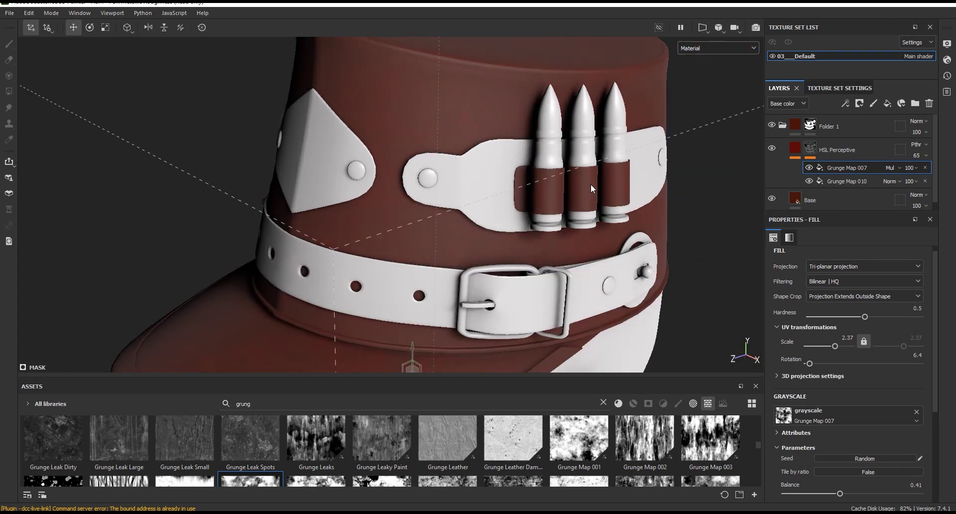
scroll(589, 194, "down", 2)
scroll(542, 172, "down", 3)
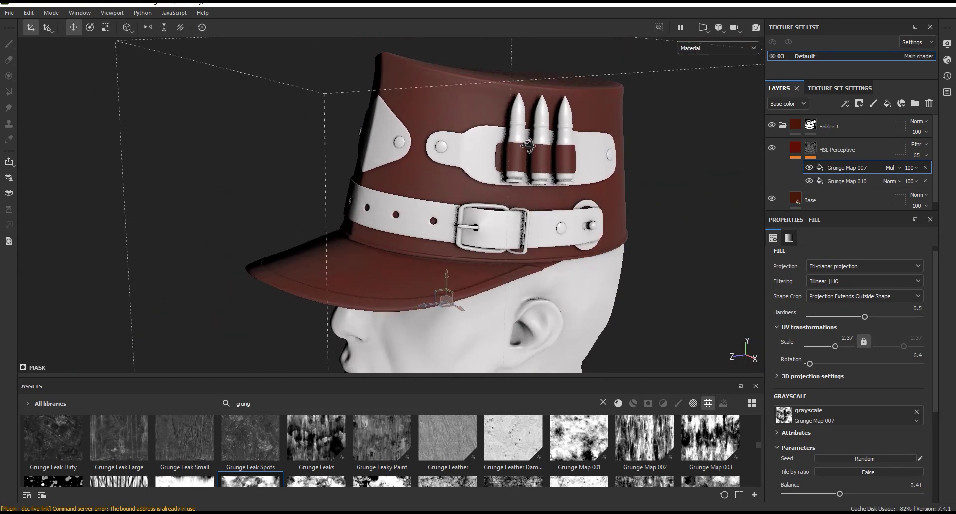
left_click(792, 149)
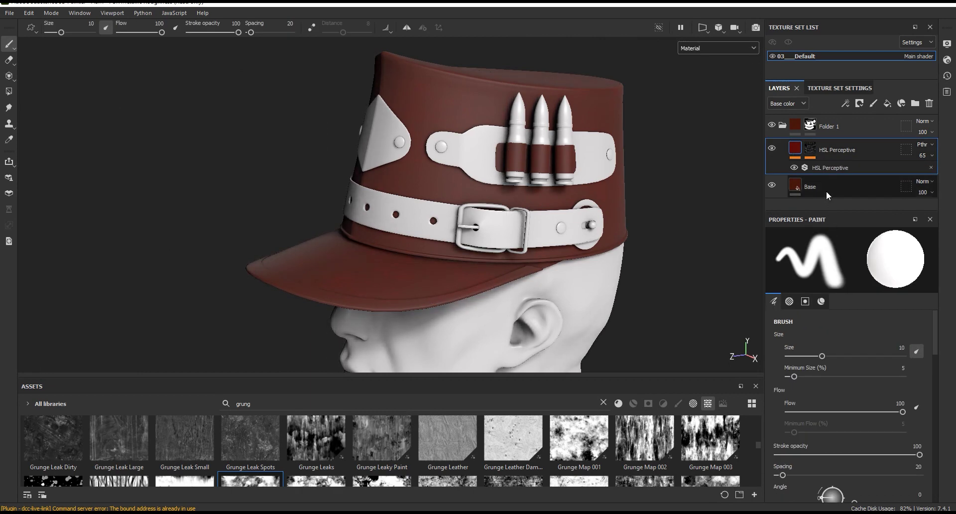
Duplicate the HSL Perceptive layer and enable the copy's Grunge Map 010 mask effect.
key("ctrl+d")
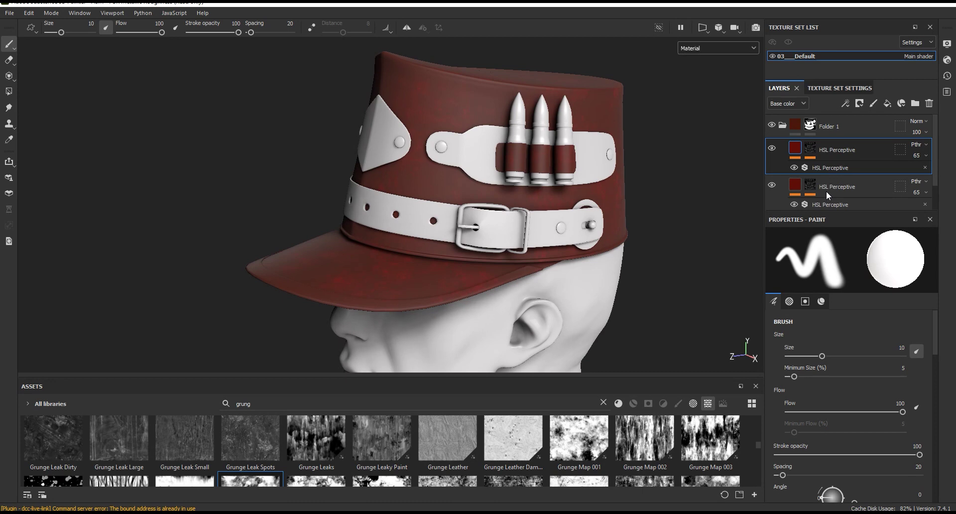
scroll(493, 150, "up", 2)
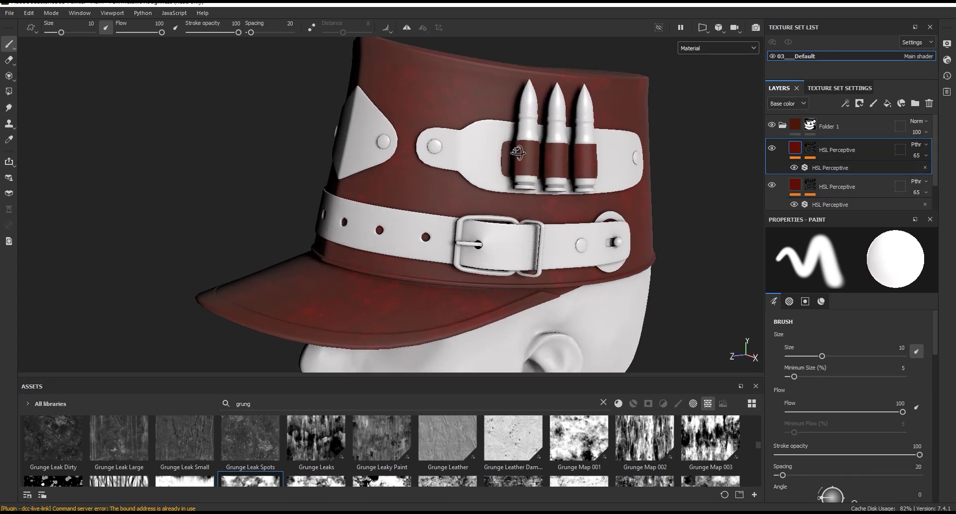
left_click(821, 166)
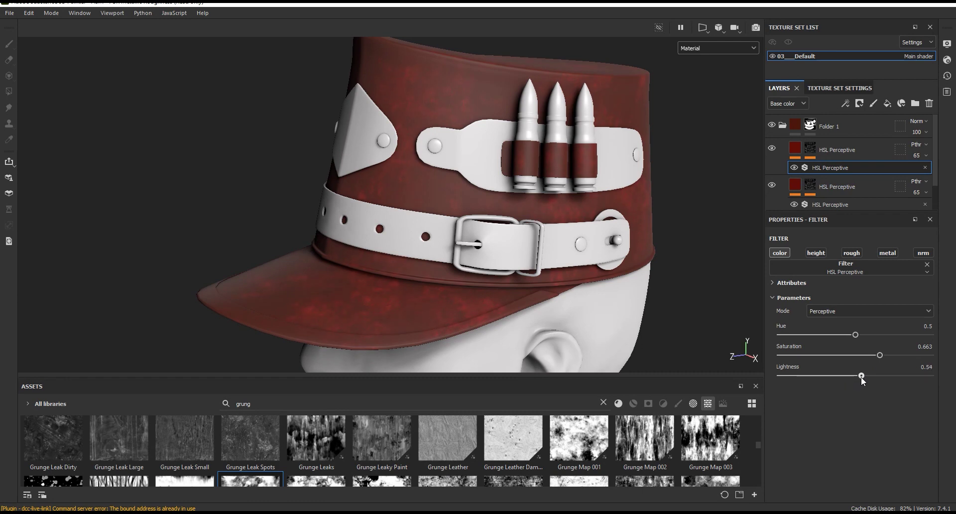
scroll(455, 341, "up", 3)
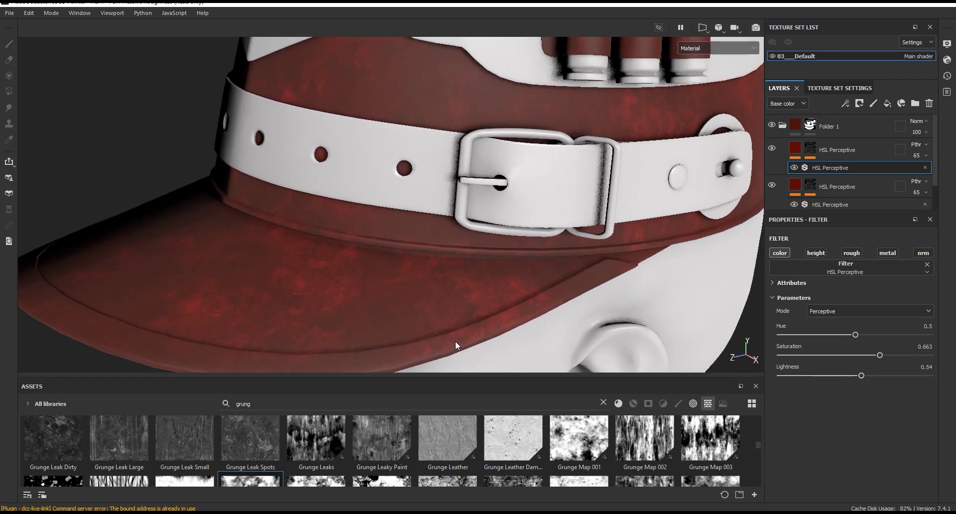
left_click(814, 149)
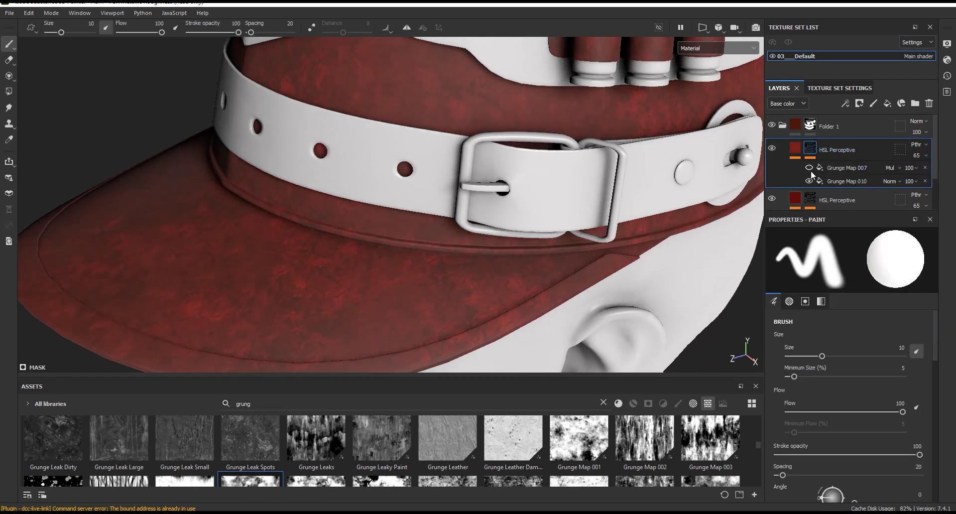
left_click_drag(498, 214, 604, 237, "alt")
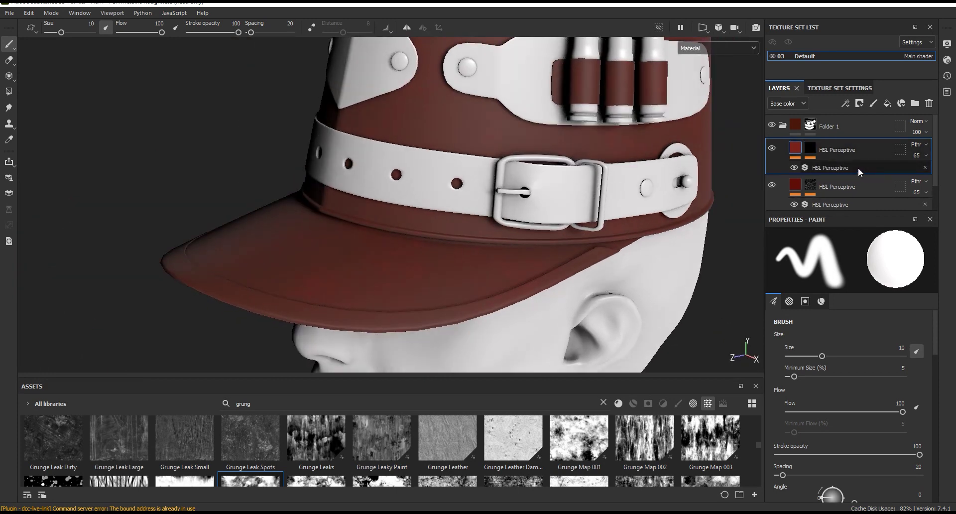
left_click(827, 167)
left_click(811, 147)
left_click(795, 148)
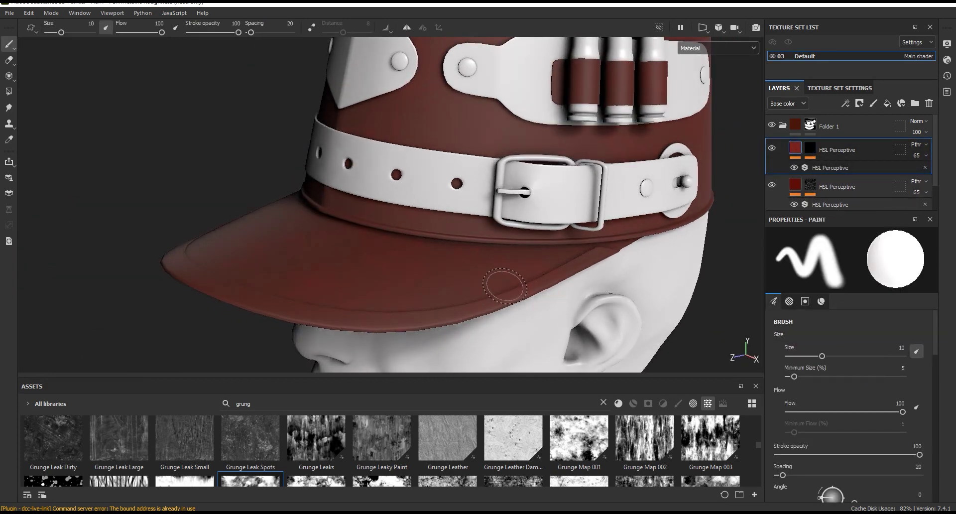
left_click_drag(487, 278, 512, 281, "alt")
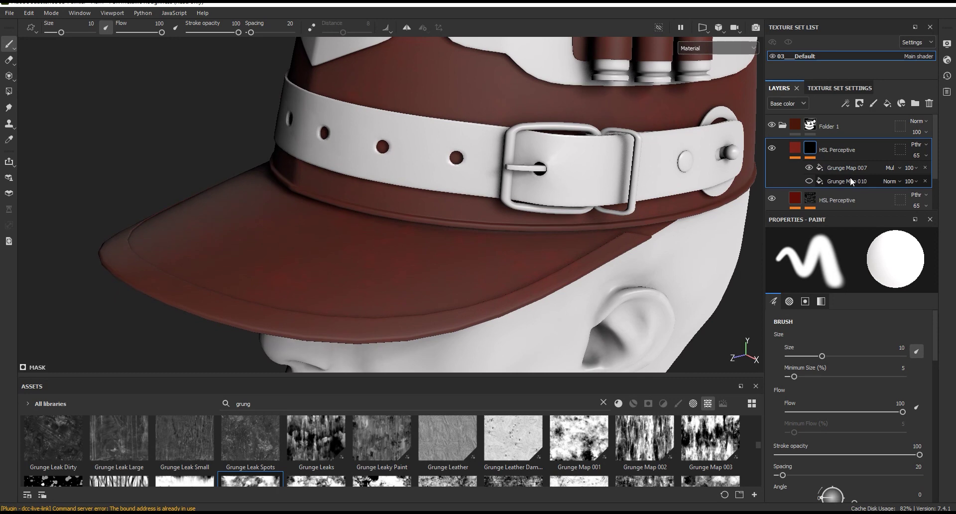
left_click(810, 148)
left_click(809, 167)
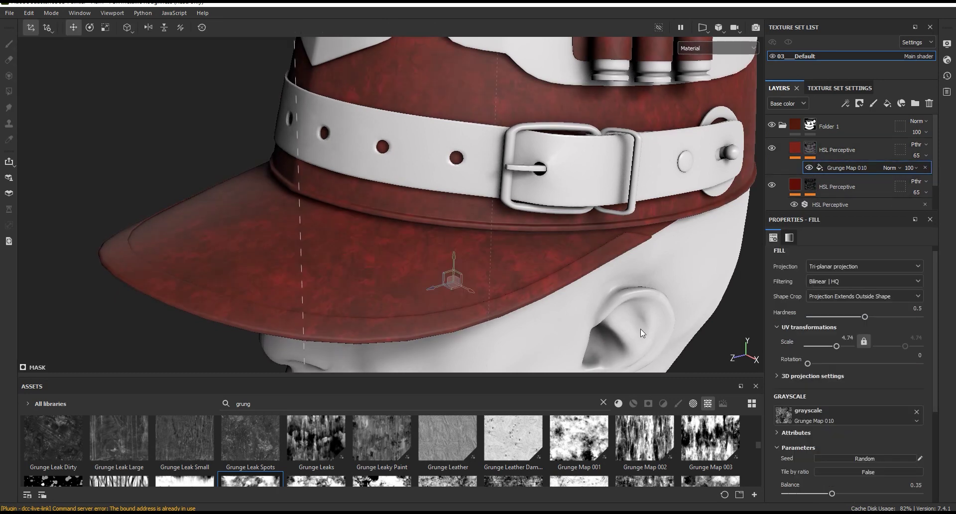
Search assets for 'noi' and use Moisture Noise as the copy's mask pattern.
left_click_drag(491, 375, 490, 343)
left_click(465, 371)
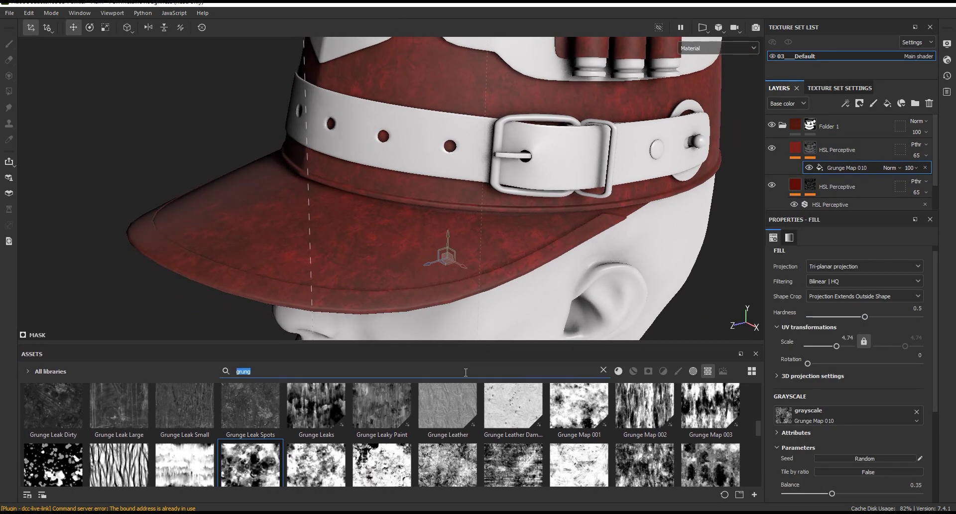
type("noi")
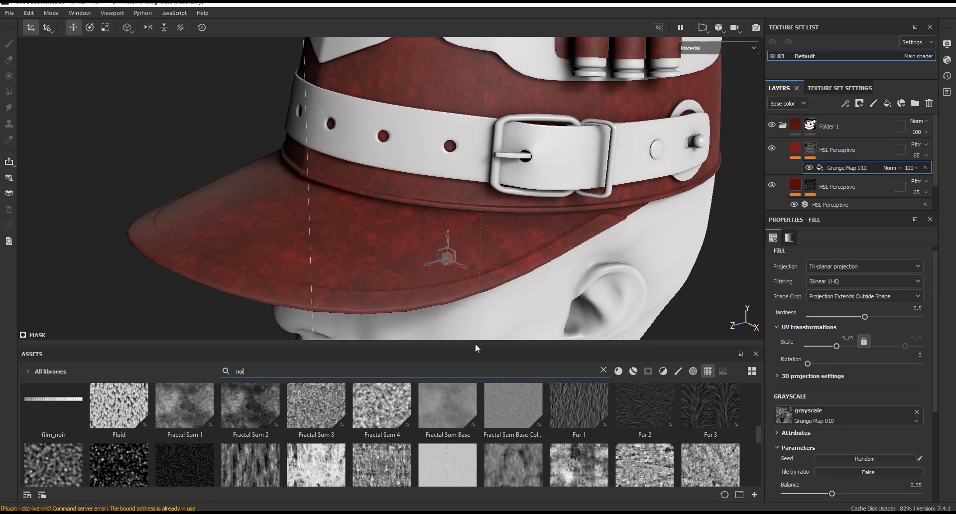
left_click_drag(475, 343, 475, 269)
left_click_drag(758, 397, 755, 446)
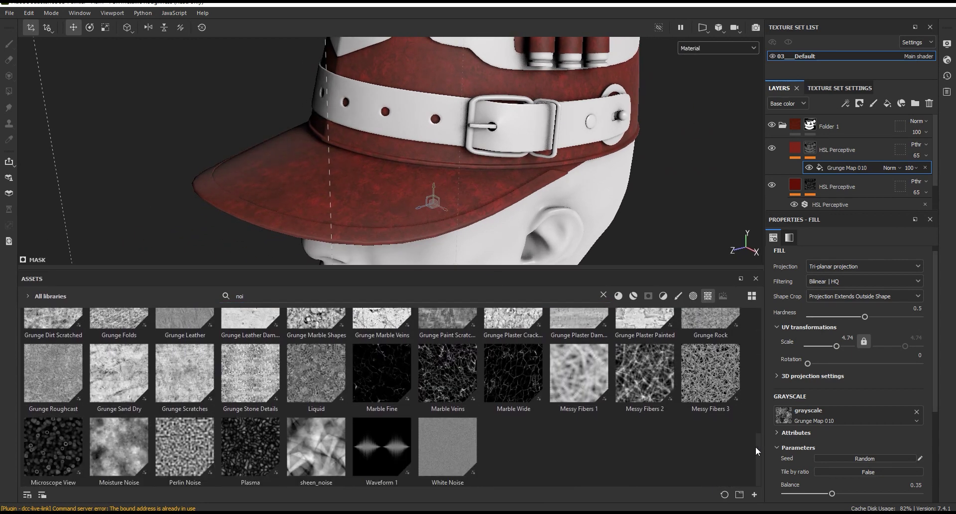
left_click_drag(124, 441, 835, 423)
left_click_drag(623, 269, 624, 377)
left_click_drag(448, 224, 548, 190, "alt")
Toggle the upper HSL layer on and off to compare, zoomed in on the brim and buckle.
left_click(771, 148)
left_click(772, 148)
left_click(772, 148)
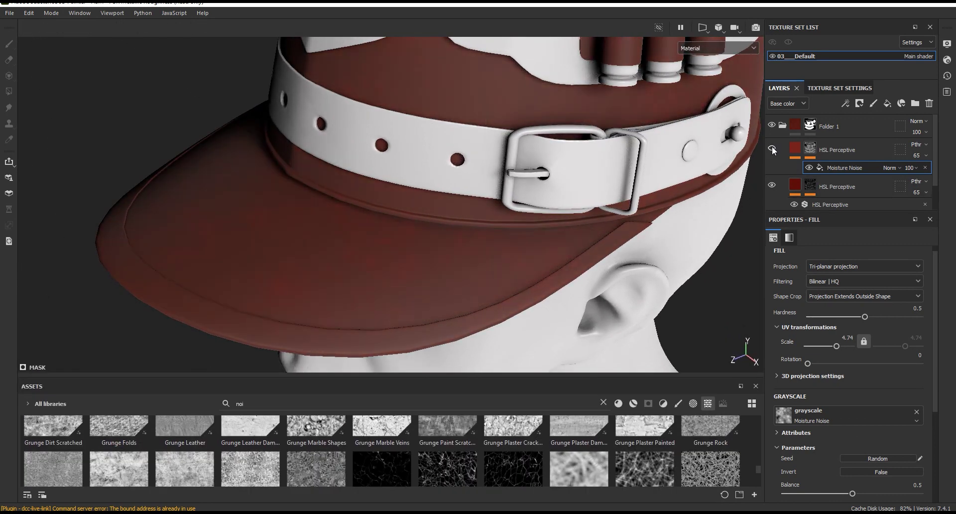
left_click(772, 148)
left_click(772, 149)
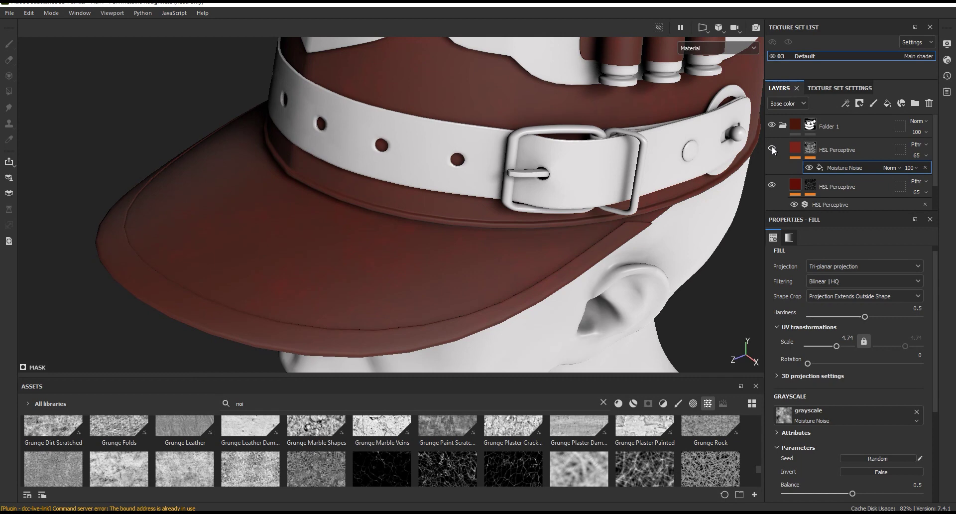
right_click_drag(331, 256, 436, 300, "alt")
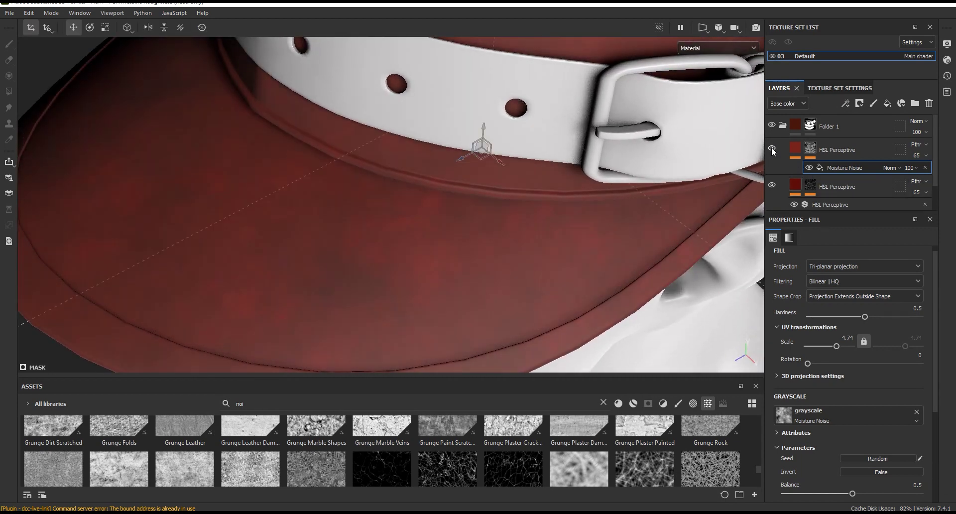
left_click_drag(436, 299, 795, 273, "alt")
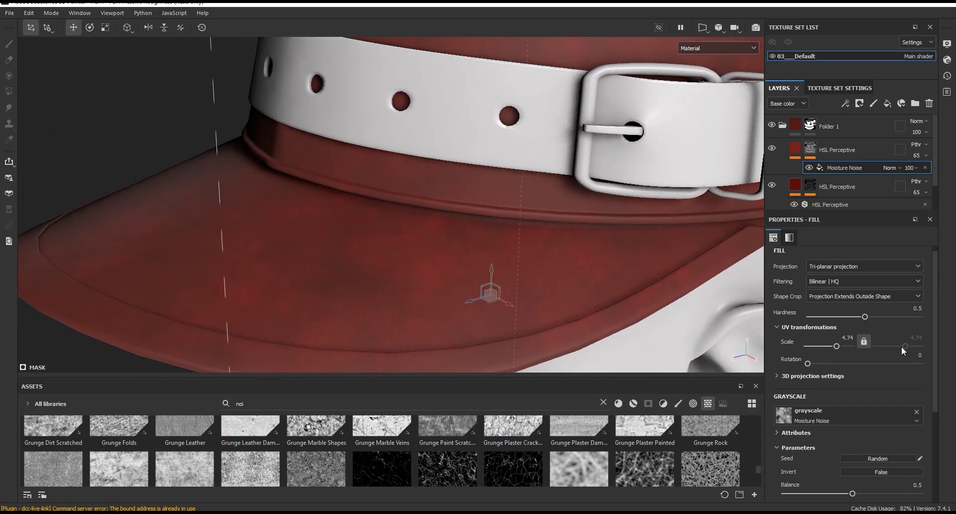
left_click(772, 148)
left_click(771, 147)
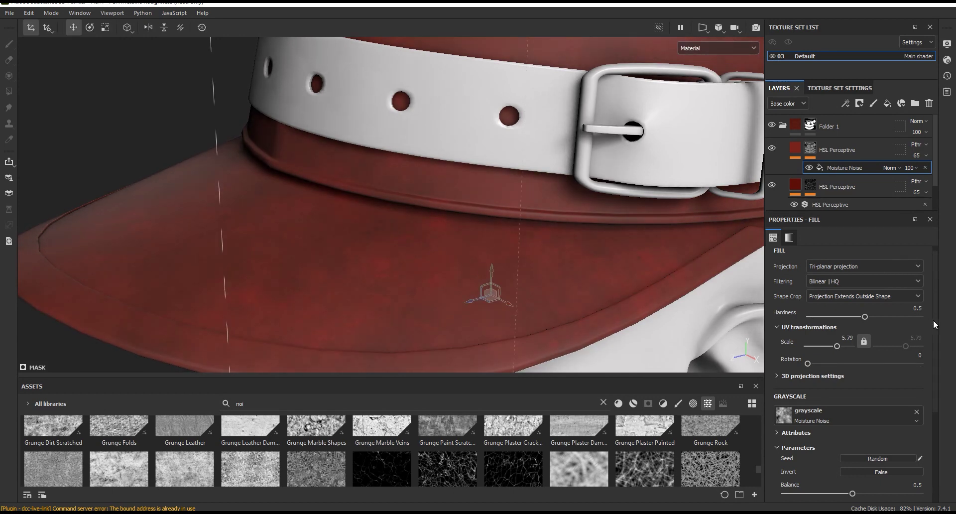
Tune the upper HSL filter to hue 0.52 and saturation 0.677 for browner leather.
left_click(817, 173)
left_click(817, 170)
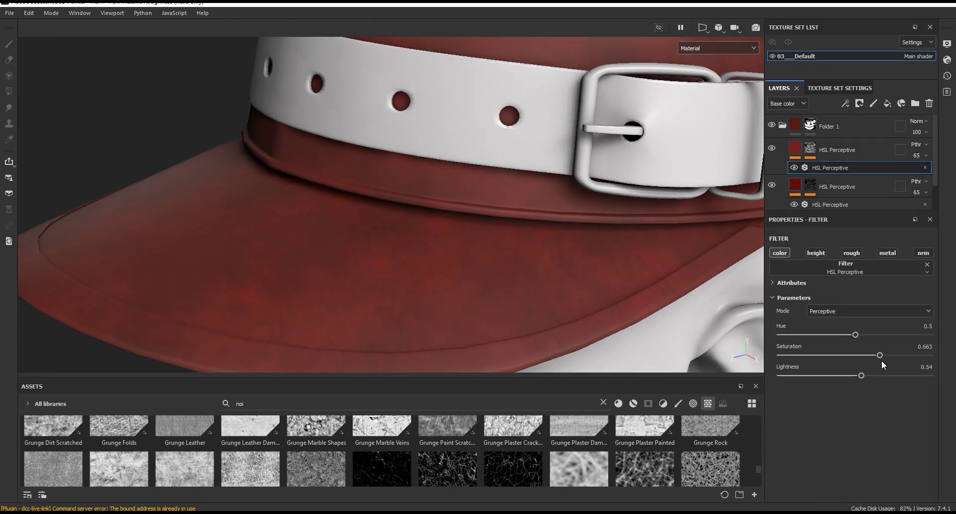
left_click_drag(883, 354, 870, 376)
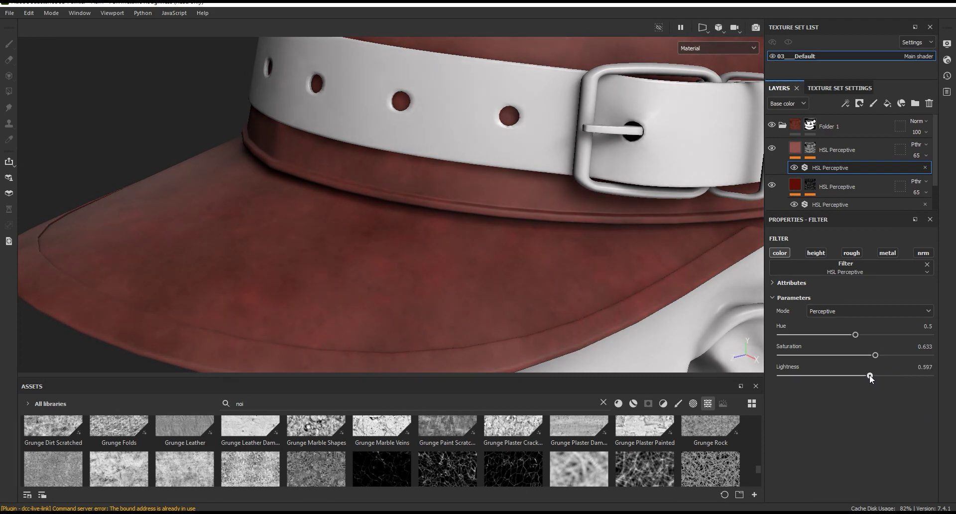
left_click_drag(856, 335, 845, 337)
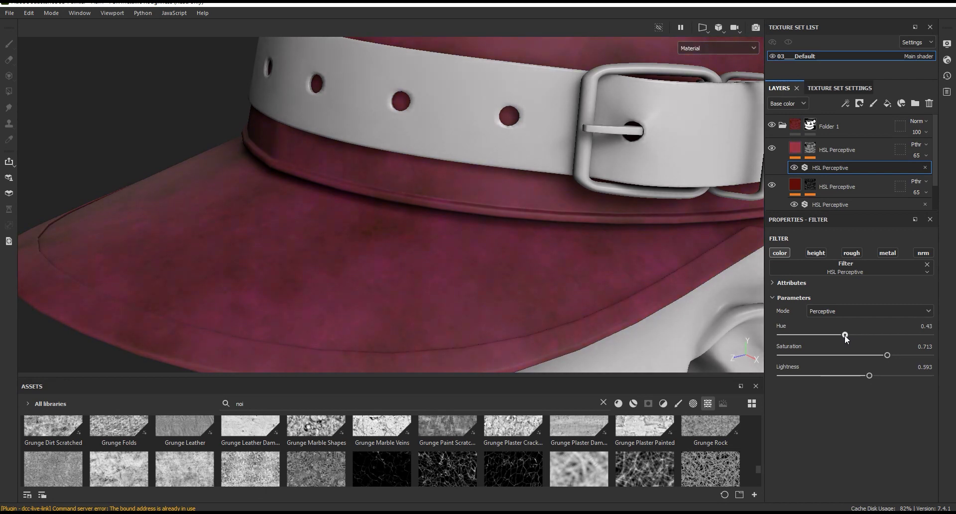
left_click_drag(847, 335, 880, 356)
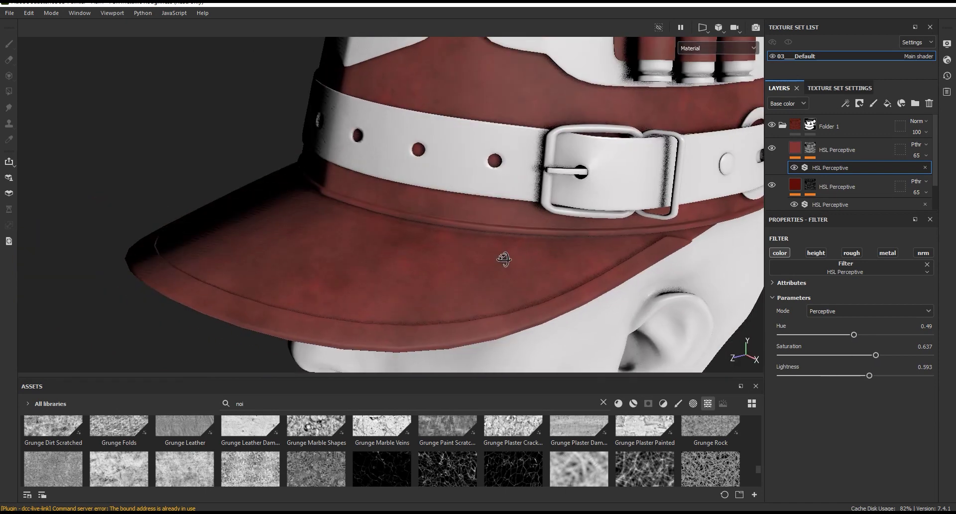
left_click_drag(497, 256, 498, 259, "alt")
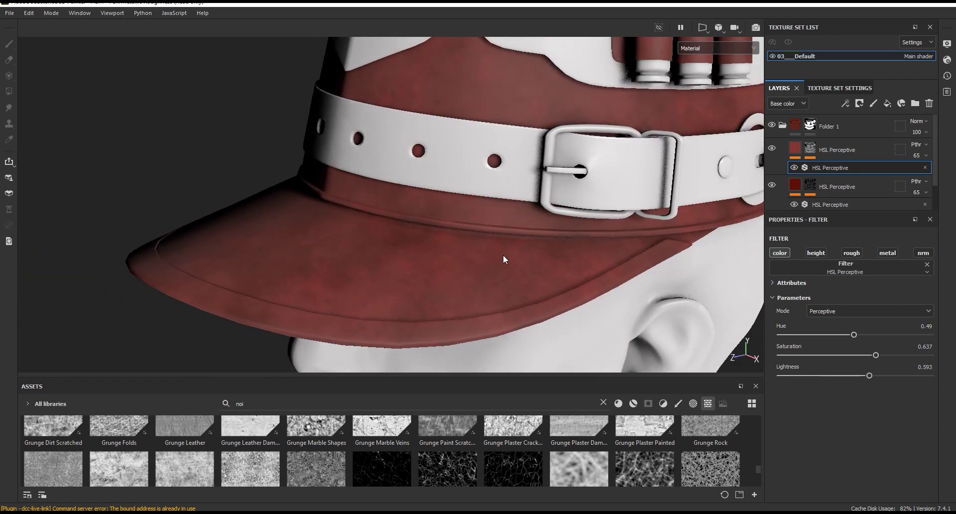
left_click_drag(878, 356, 861, 377)
left_click_drag(848, 334, 859, 336)
mouse_move(547, 286)
left_mouse_down("alt")
mouse_move(551, 311)
mouse_move(563, 298)
left_mouse_up("alt")
left_click(810, 148)
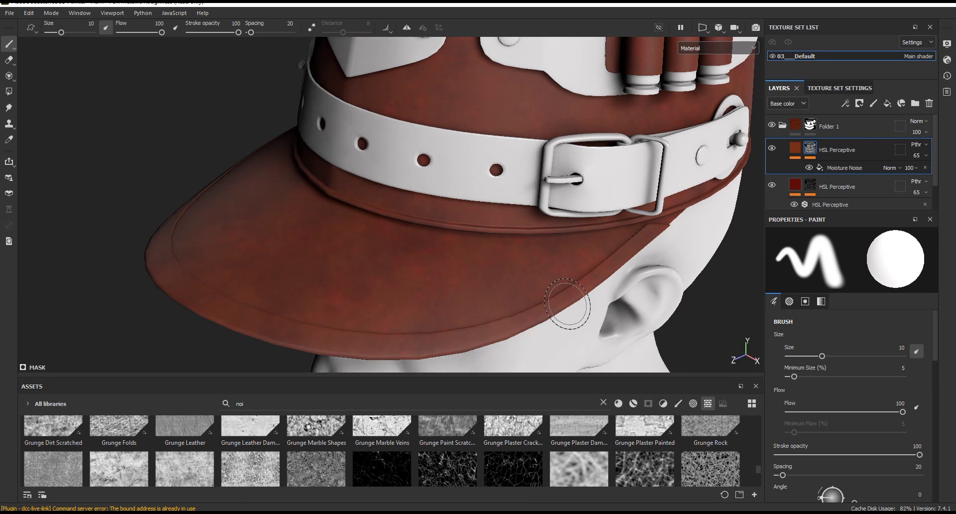
Search assets for 'clos' and use Clouds 1 as the upper layer's mask pattern.
left_click_drag(533, 314, 547, 322, "alt")
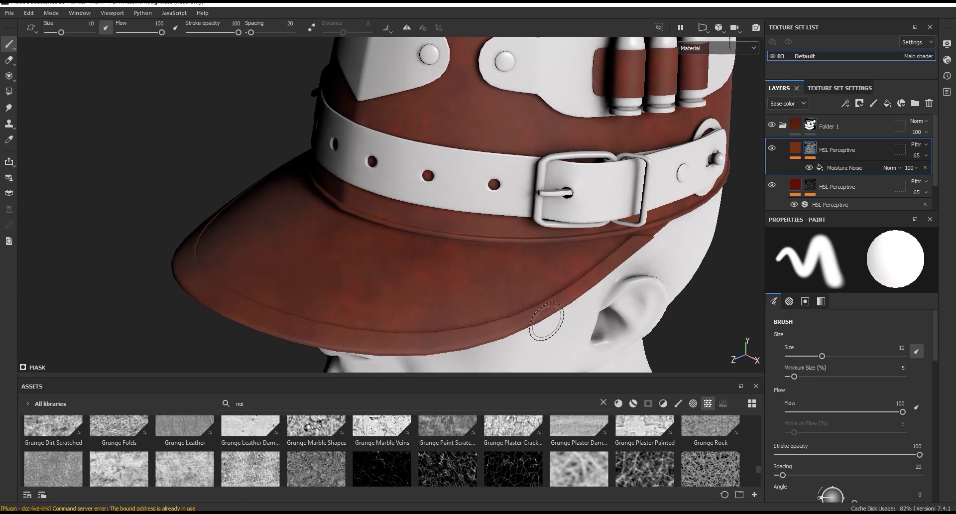
left_click(530, 290)
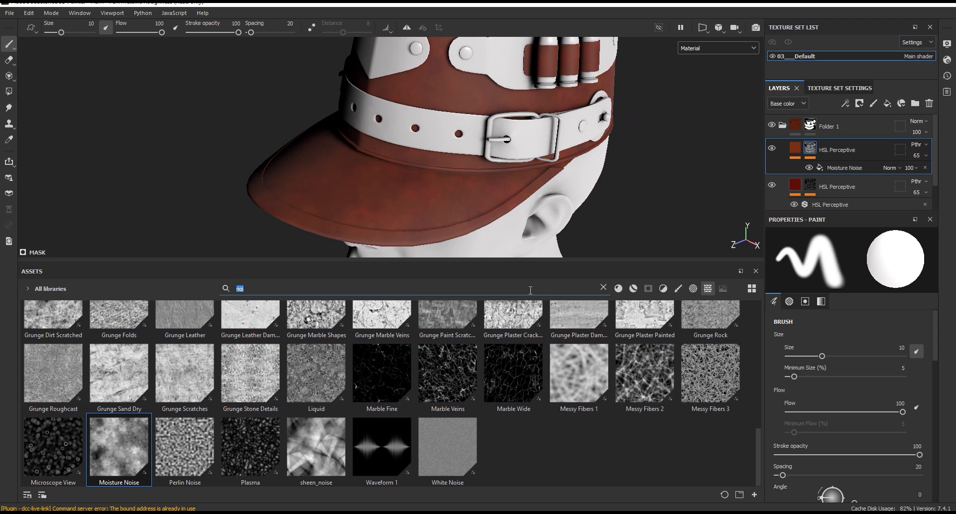
key("ctrl+a")
type("clos")
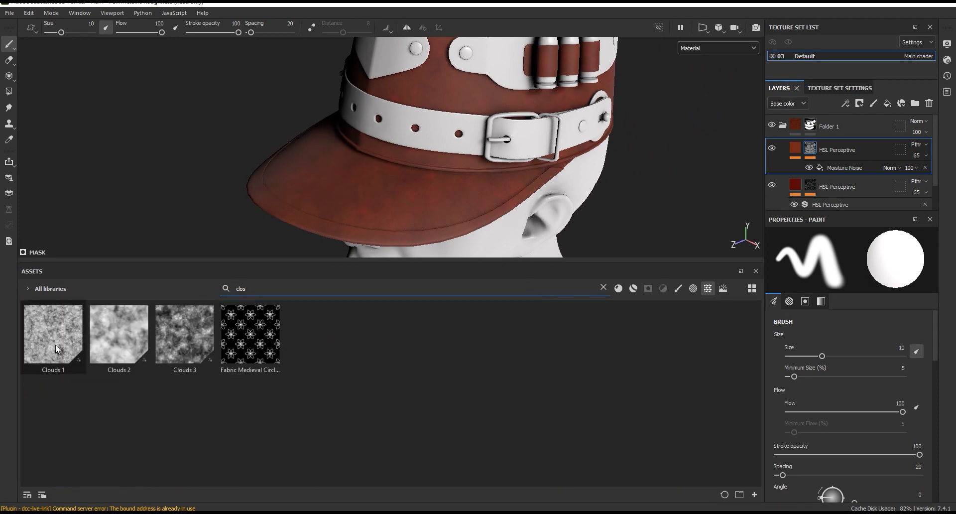
mouse_move(55, 344)
left_mouse_down()
mouse_move(942, 343)
mouse_move(862, 169)
left_mouse_up()
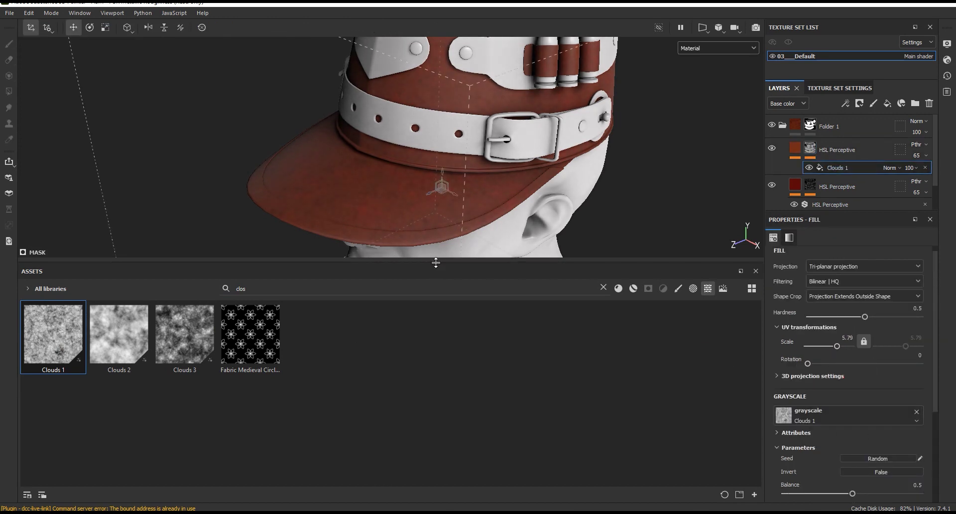
Set the Clouds 1 fill to scale 1.8, balance 0.23 and contrast 0.08.
left_click_drag(435, 260, 438, 374)
left_click_drag(450, 306, 463, 289, "alt")
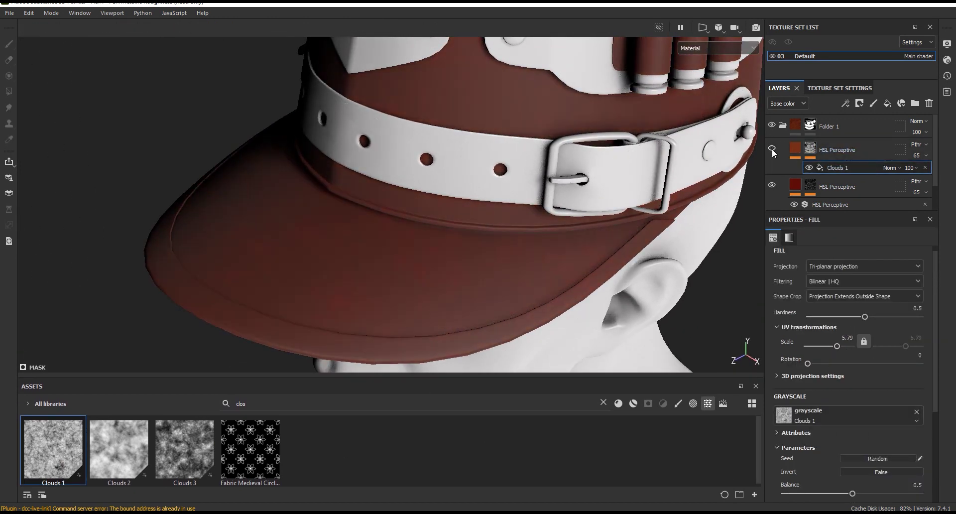
scroll(938, 377, "down", 3)
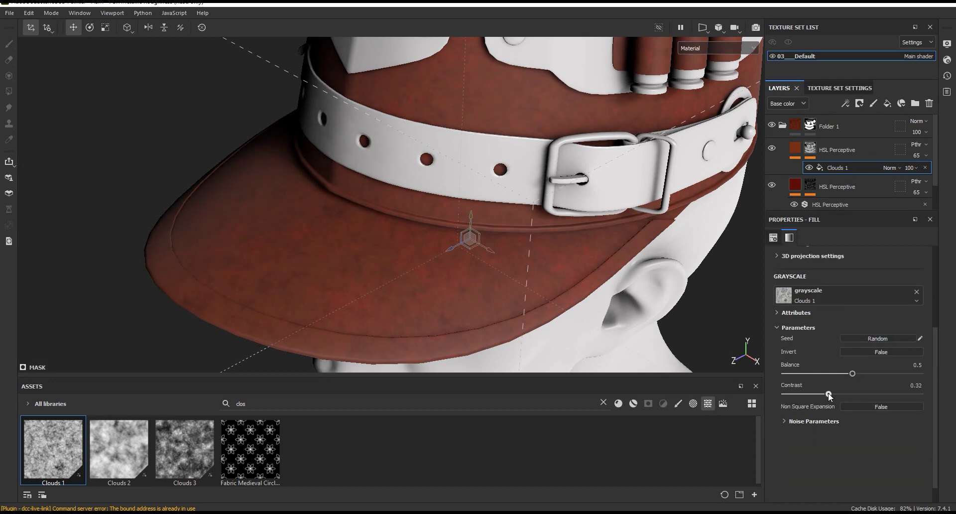
left_click_drag(852, 374, 824, 373)
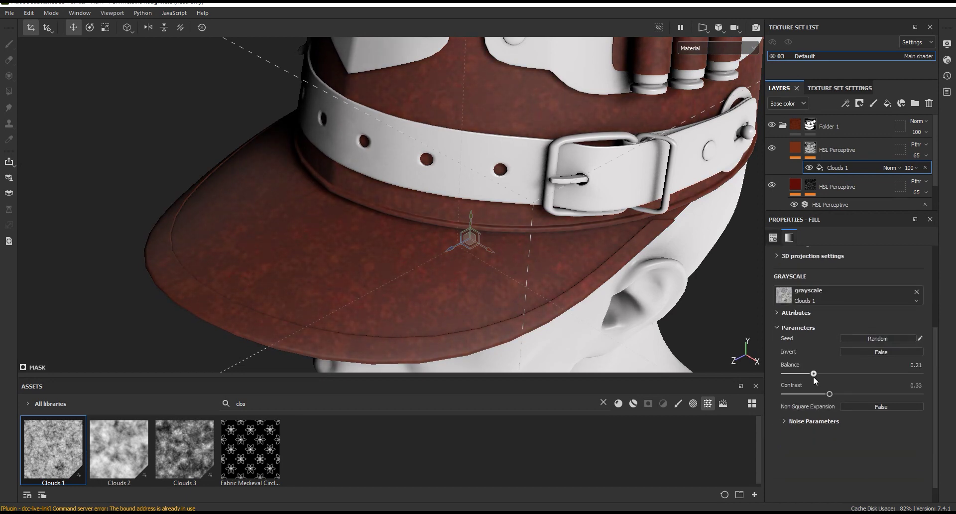
scroll(825, 379, "up", 3)
left_click_drag(842, 316, 835, 315)
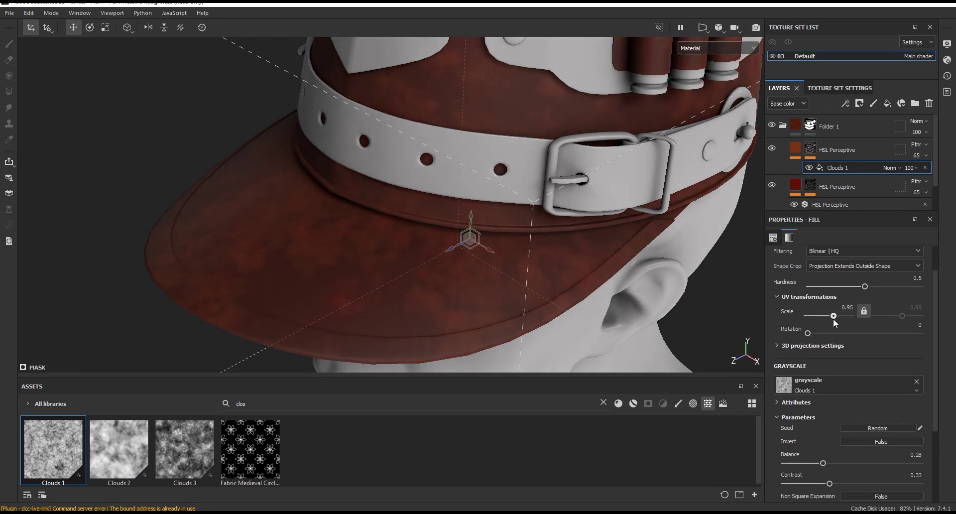
left_click_drag(491, 302, 598, 354, "alt")
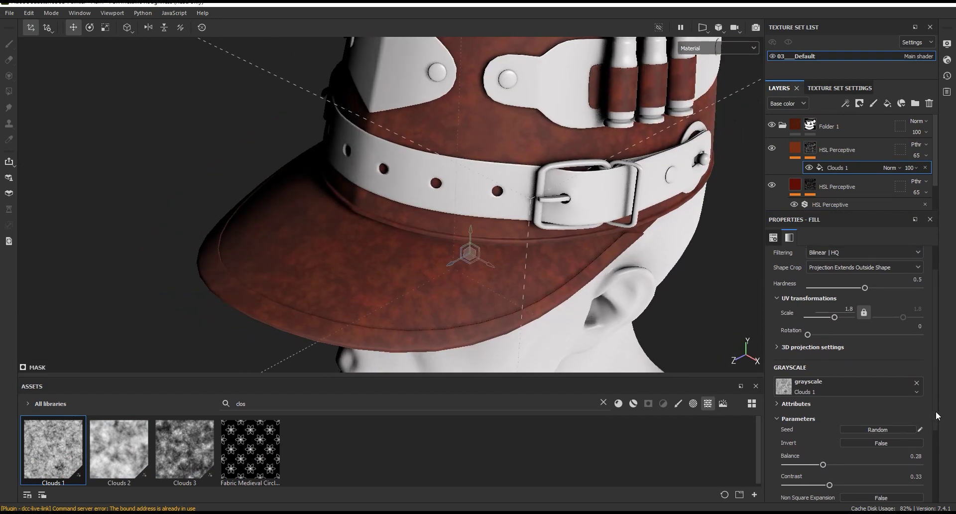
scroll(846, 414, "down", 3)
mouse_move(829, 413)
left_mouse_down()
mouse_move(802, 413)
mouse_move(815, 393)
left_mouse_up()
left_click_drag(468, 314, 489, 329, "alt")
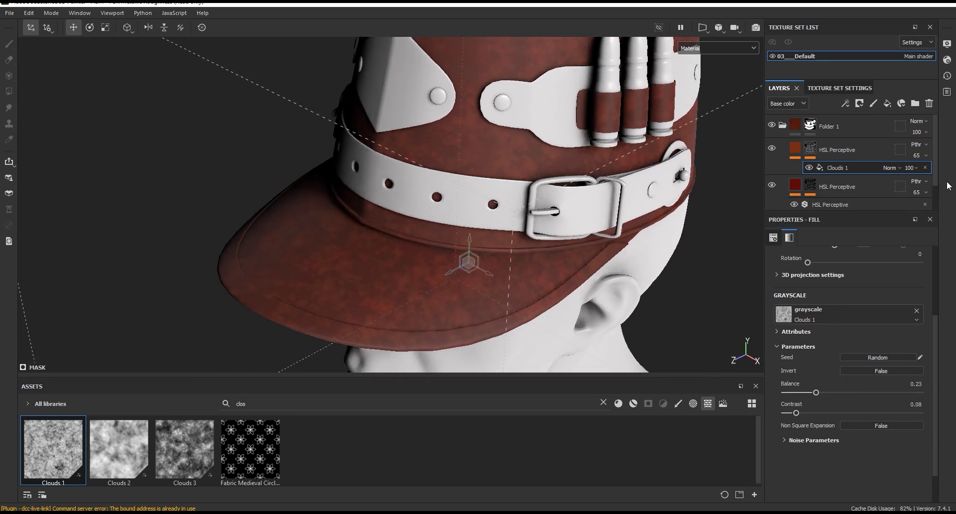
Lower the HSL Perceptive layer's opacity to 25, leaving the fill projection unchanged.
left_click(917, 155)
left_click_drag(936, 173, 919, 175)
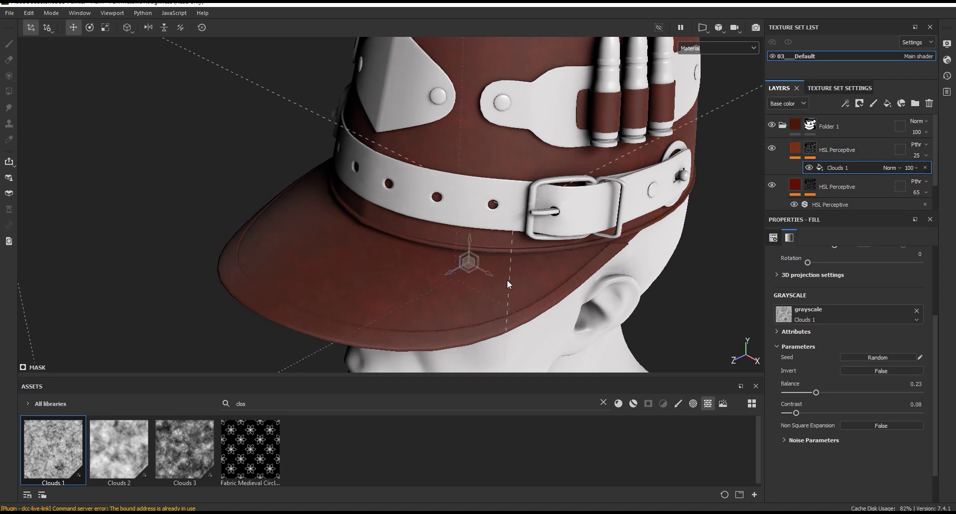
scroll(844, 364, "up", 5)
left_click(822, 277)
left_click(826, 306)
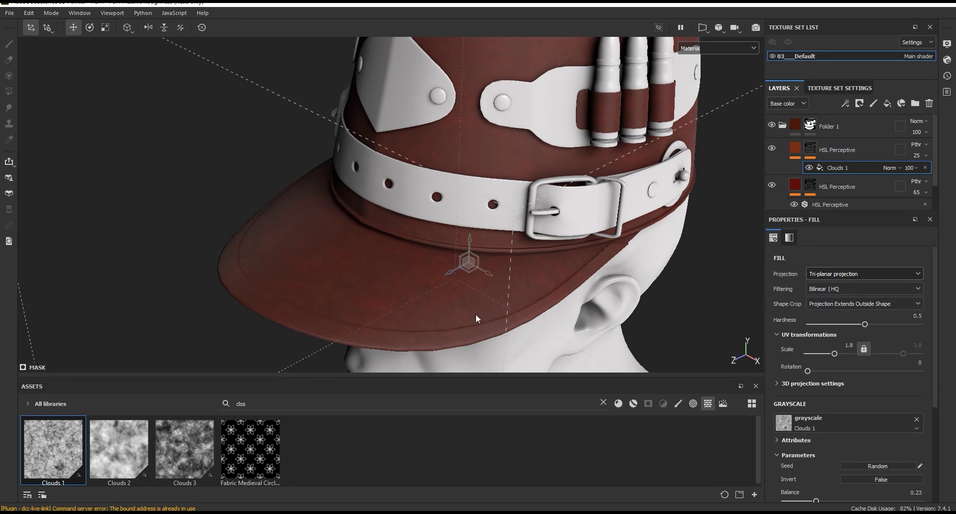
Create a new layer folder named Variation.
left_click_drag(476, 319, 737, 199, "alt")
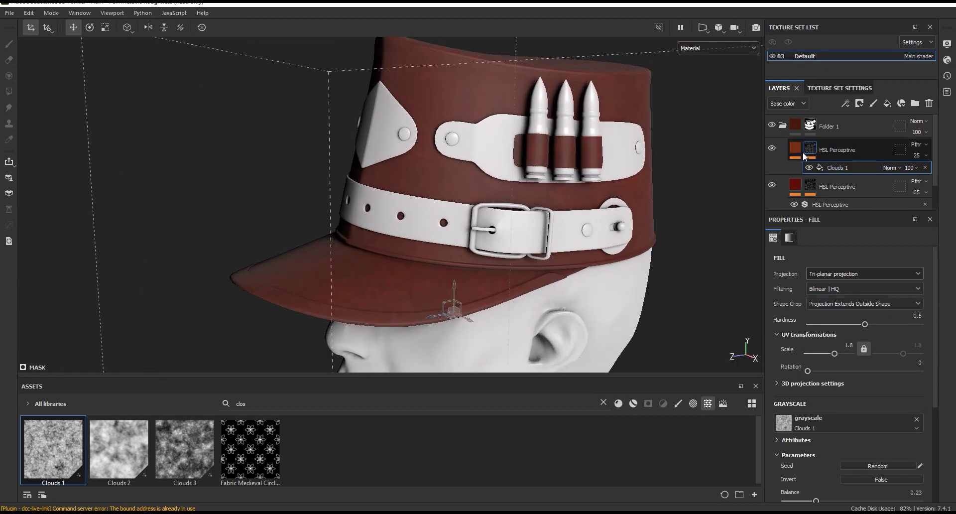
left_click(831, 159)
left_click(915, 103)
double_click(828, 150)
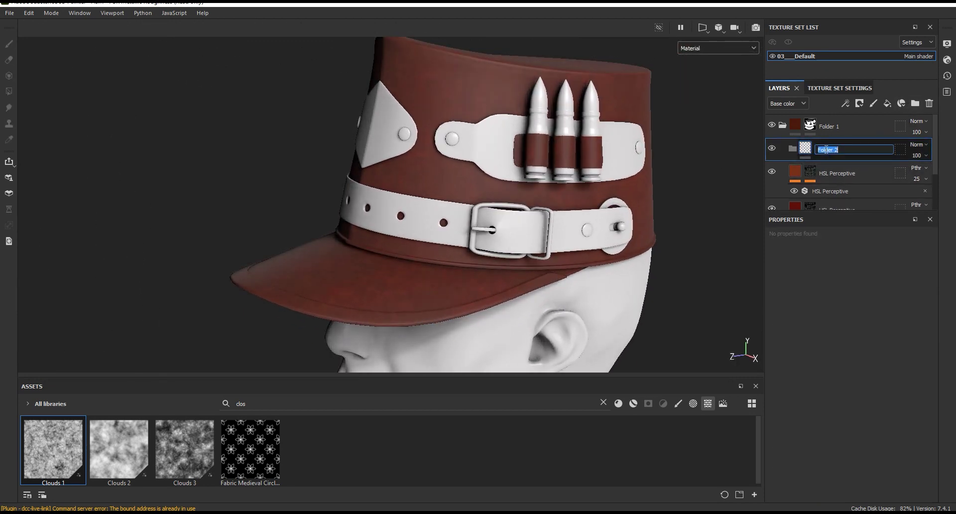
type("Variation")
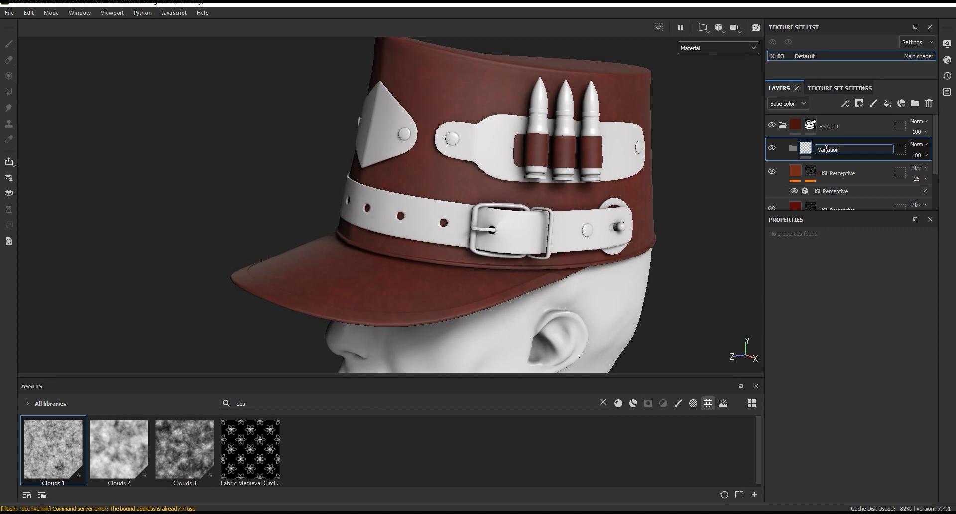
key("Return")
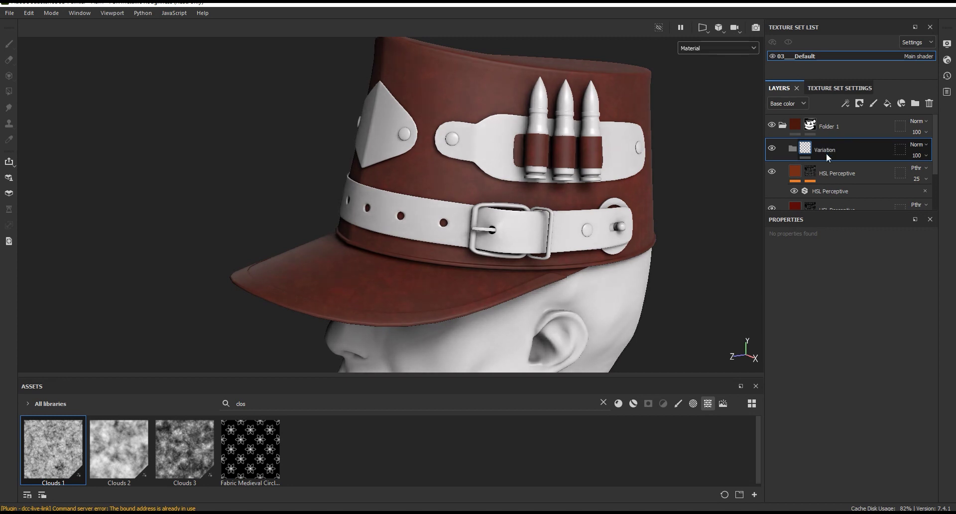
Move the HSL Perceptive layers into Variation, set it to Passthrough, and collapse it.
left_click(832, 204)
left_click_drag(835, 172, 838, 152)
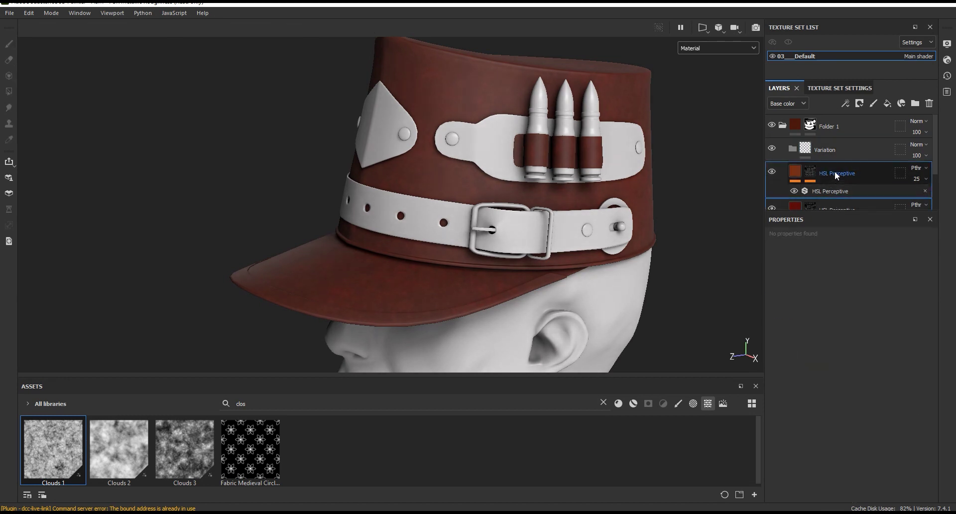
left_click(916, 145)
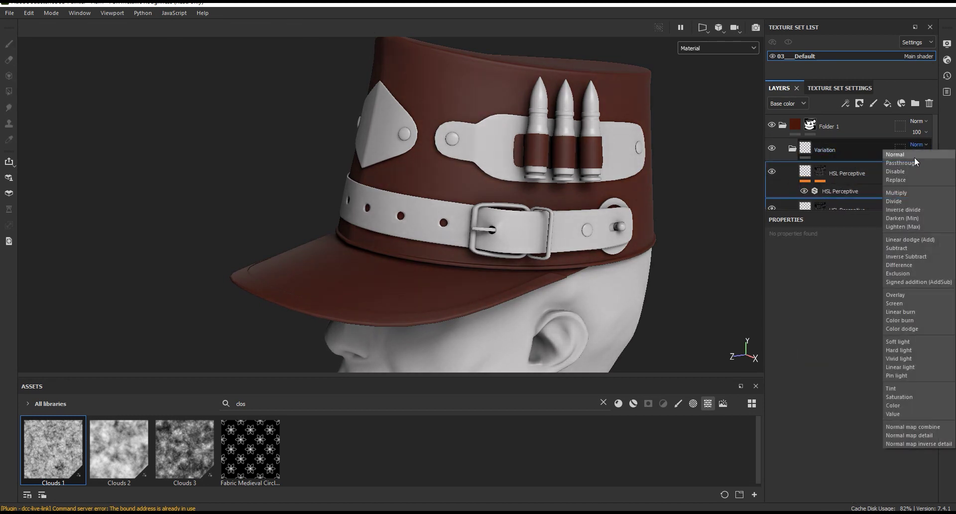
left_click(901, 163)
scroll(444, 298, "up", 3)
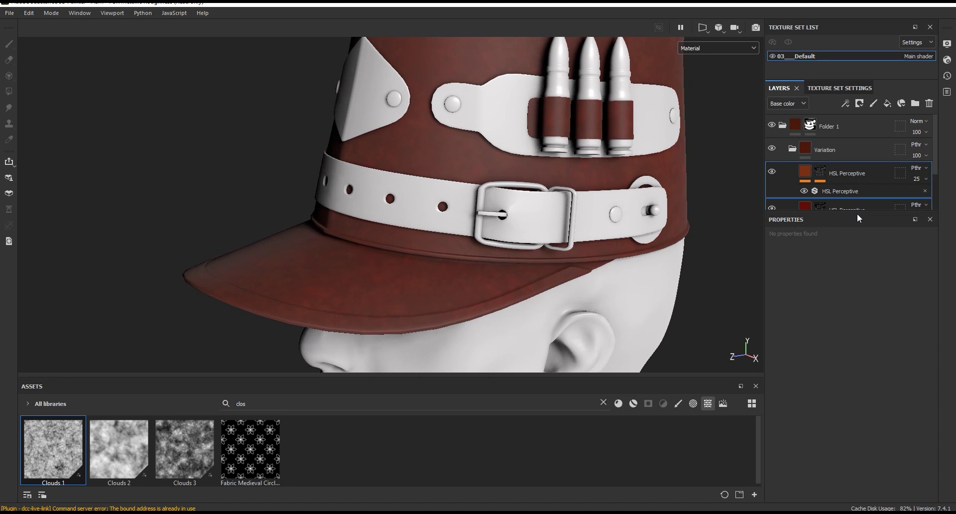
left_click_drag(858, 214, 858, 266)
left_click(793, 149)
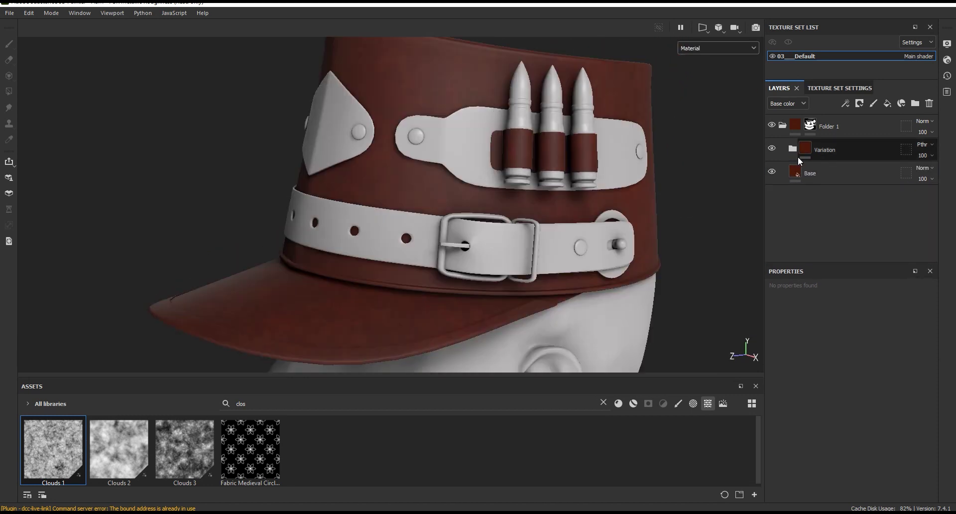
left_click(835, 147)
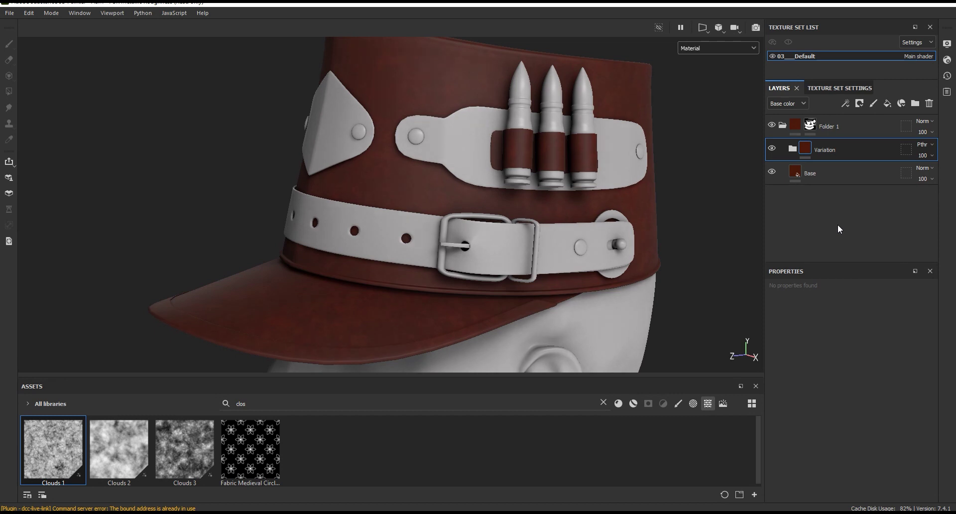
Duplicate the Variation folder and name the copies Variation 1 and Variation 2.
key("ctrl+d")
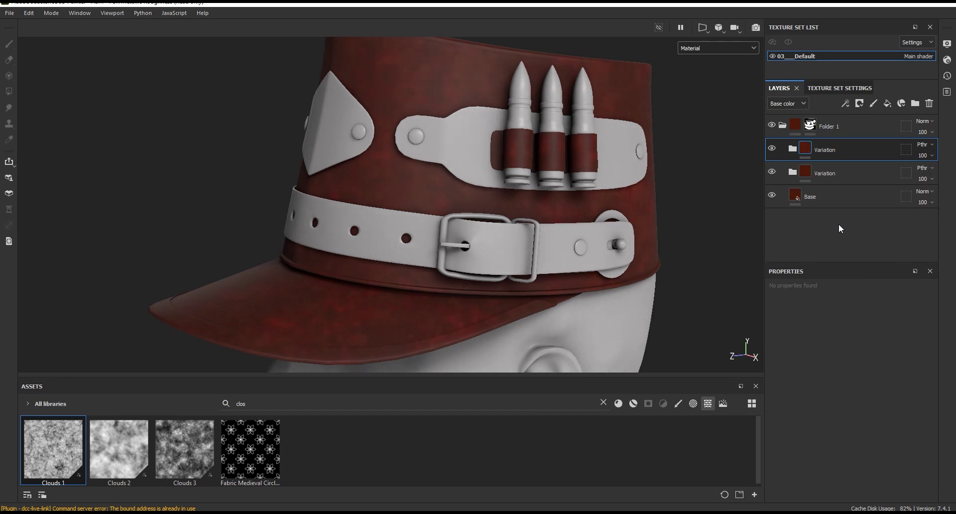
double_click(826, 174)
left_click(847, 174)
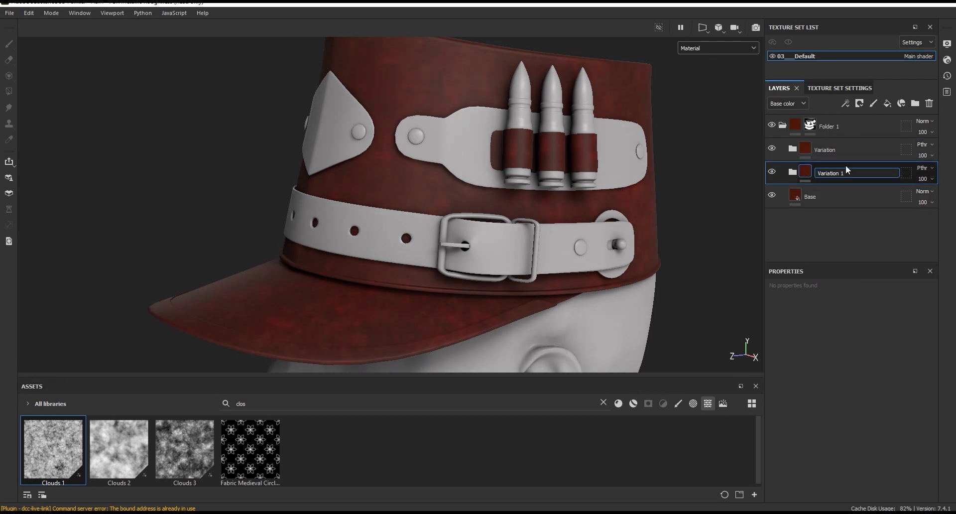
double_click(848, 150)
left_click(848, 152)
type("2")
key("Return")
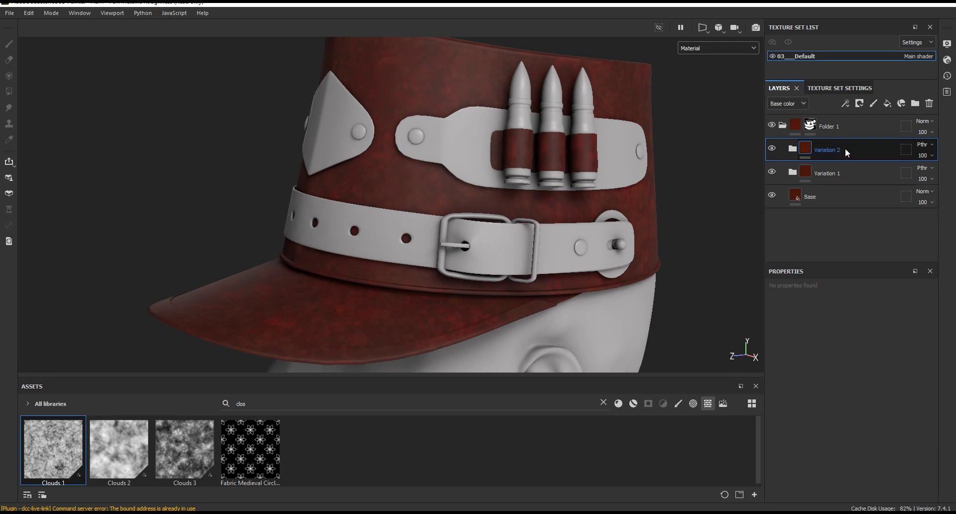
Hide Variation 2 and lower Variation 1's opacity while inspecting the brim.
left_click_drag(539, 216, 540, 221, "alt")
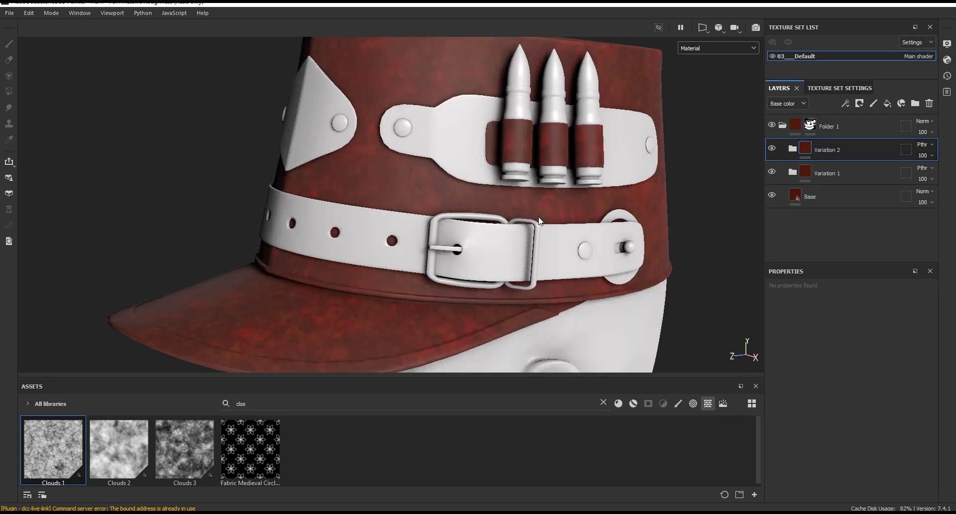
mouse_move(540, 221)
left_mouse_down("alt")
mouse_move(593, 259)
mouse_move(630, 256)
left_mouse_up("alt")
scroll(515, 247, "up", 2)
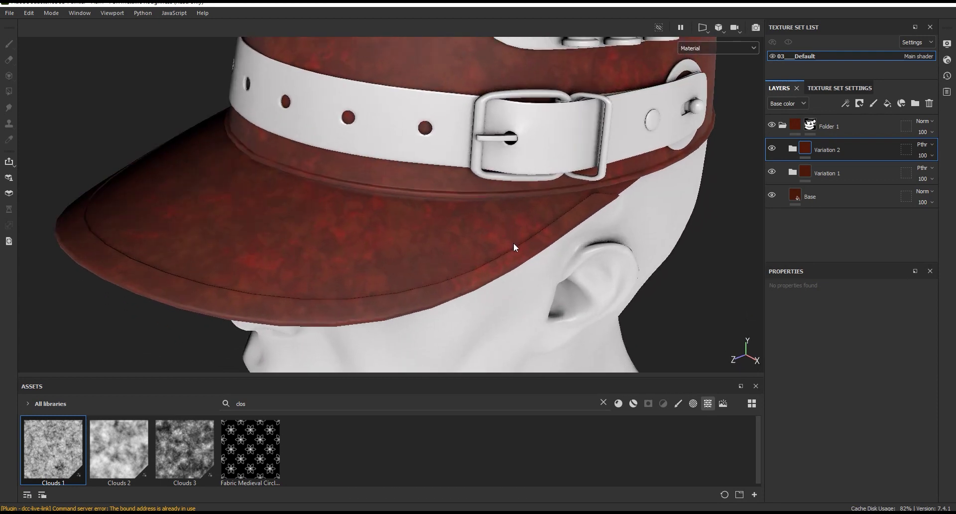
scroll(513, 249, "up", 3)
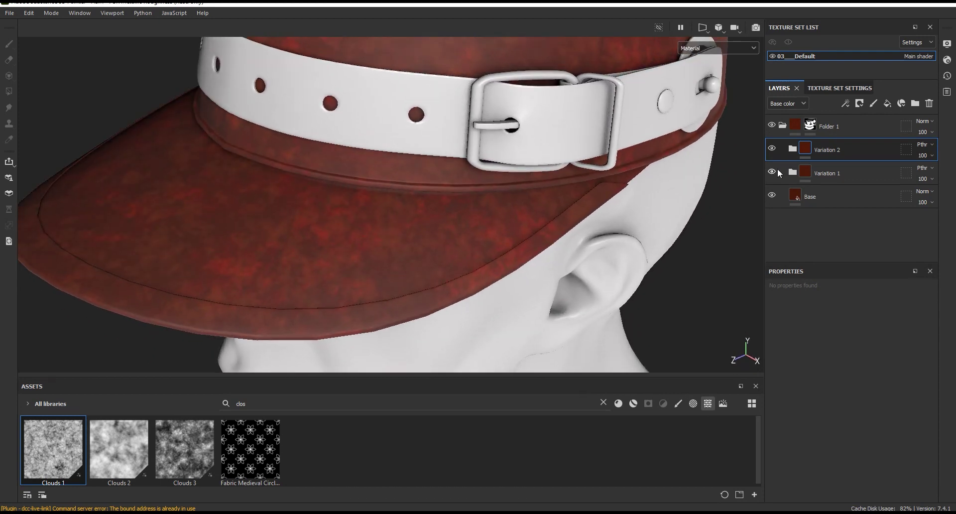
left_click(772, 148)
left_click(926, 179)
left_click_drag(950, 197, 939, 198)
Show Variation 2, select its lower HSL Perceptive filter, and view Base color only.
left_click(792, 149)
left_click(772, 148)
left_click(839, 213)
left_click(840, 230)
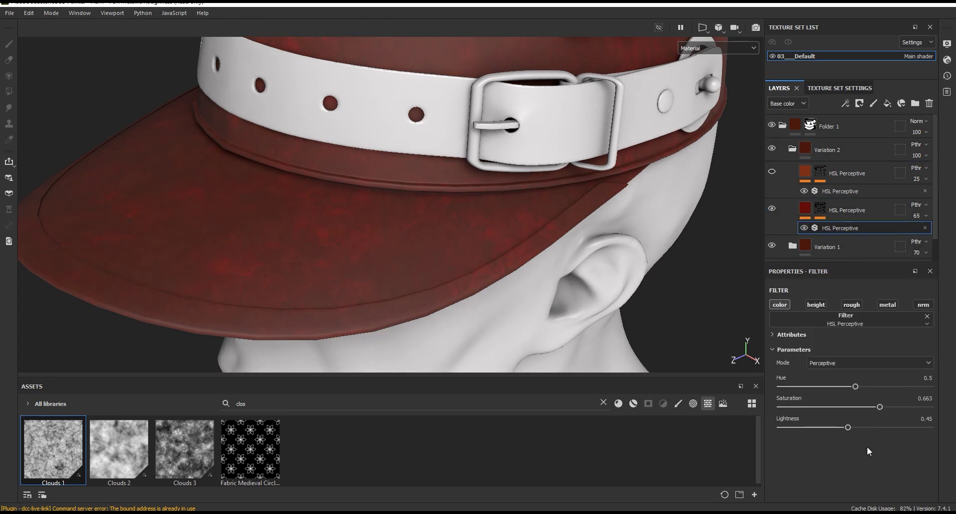
left_click(712, 48)
left_click(699, 71)
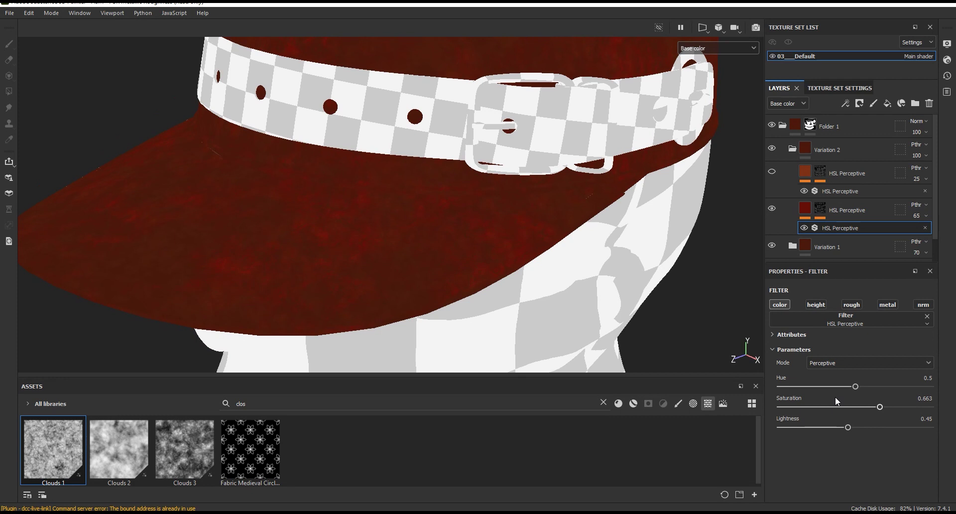
Tune the HSL filter to hue 0.57 and lightness 0.487 for an olive-green tint.
left_click_drag(856, 387, 862, 391)
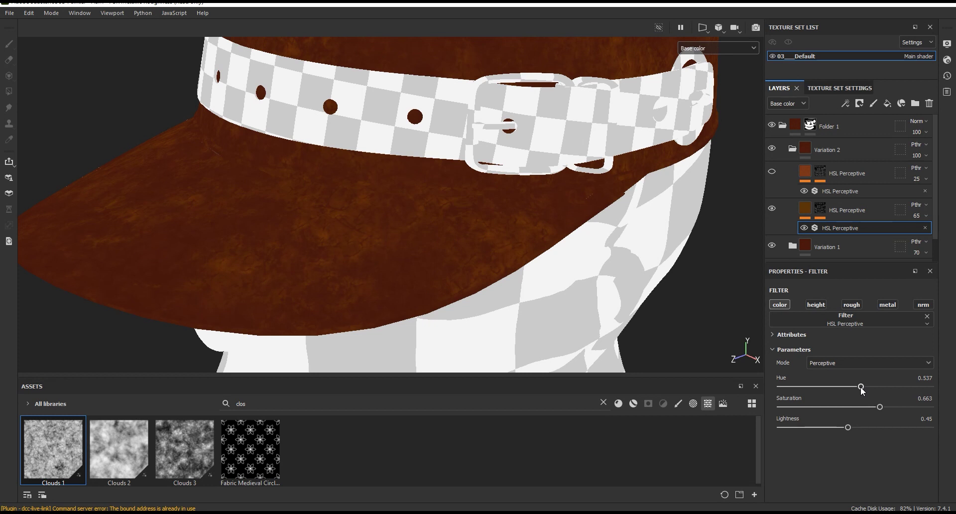
left_click_drag(863, 390, 868, 391)
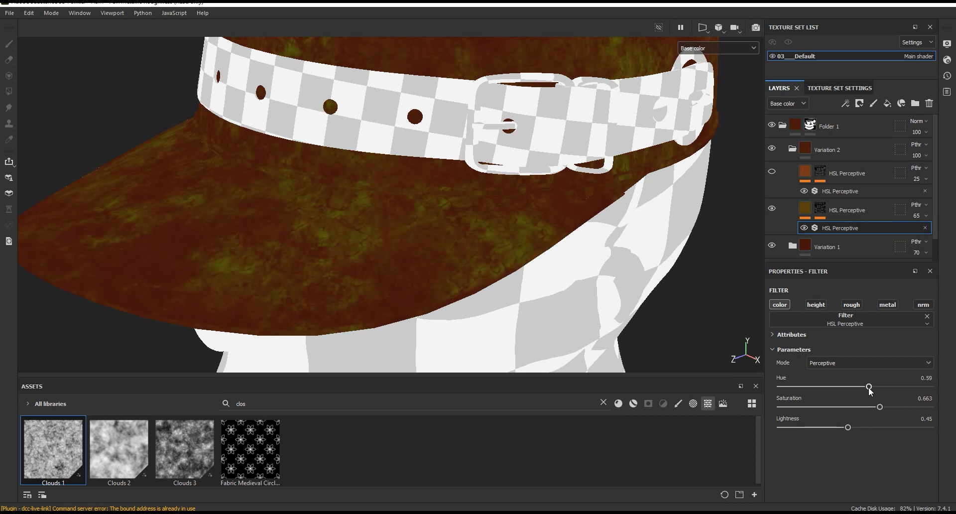
left_click_drag(850, 427, 875, 407)
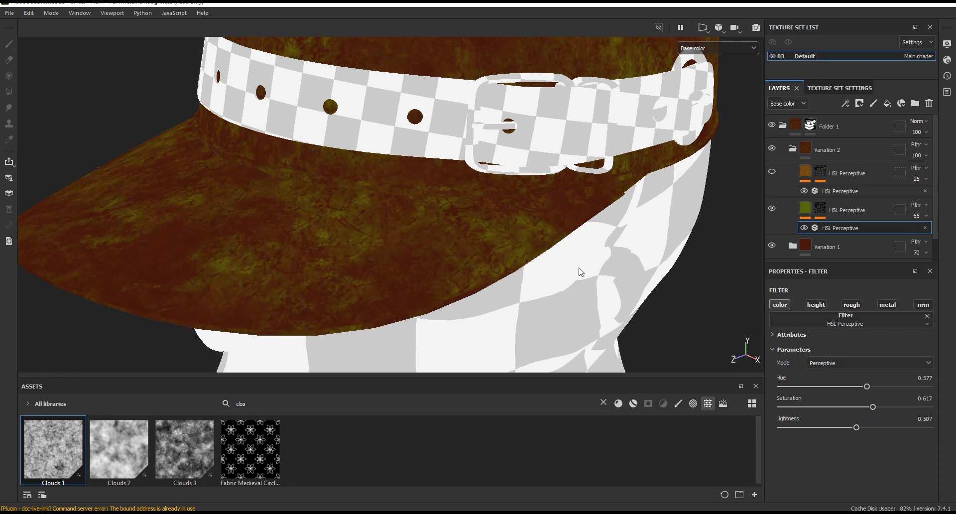
left_click_drag(867, 386, 854, 428)
mouse_move(530, 256)
left_mouse_down("alt")
mouse_move(576, 284)
mouse_move(598, 187)
left_mouse_up("alt")
left_click(845, 209)
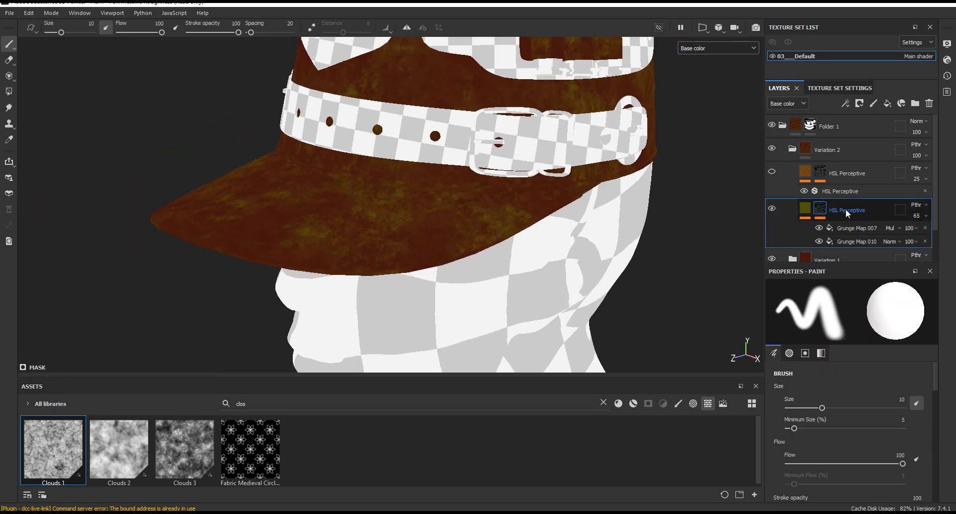
Replace the Grunge Map 010 mask fill with Moisture Noise from the Assets search 'noi'.
left_click(857, 228)
left_click(393, 404)
type("noi")
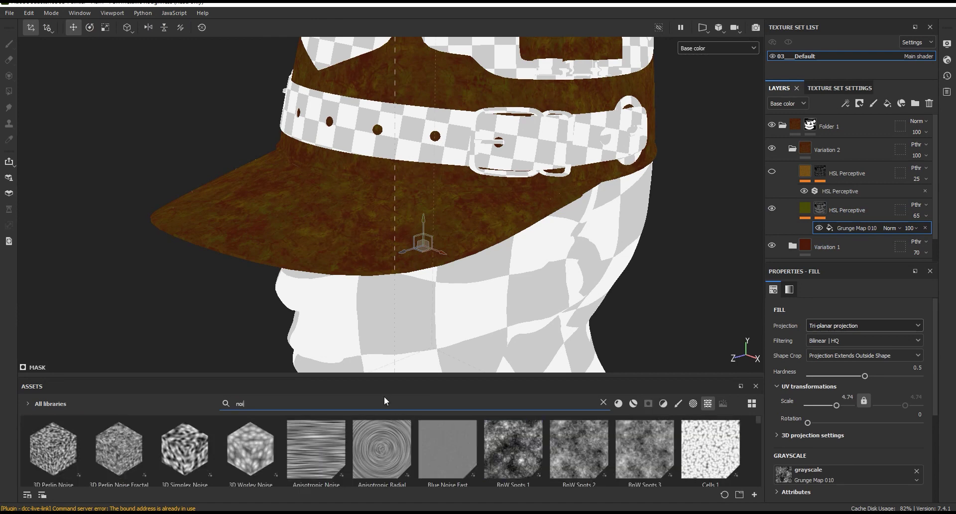
left_click_drag(760, 422, 758, 435)
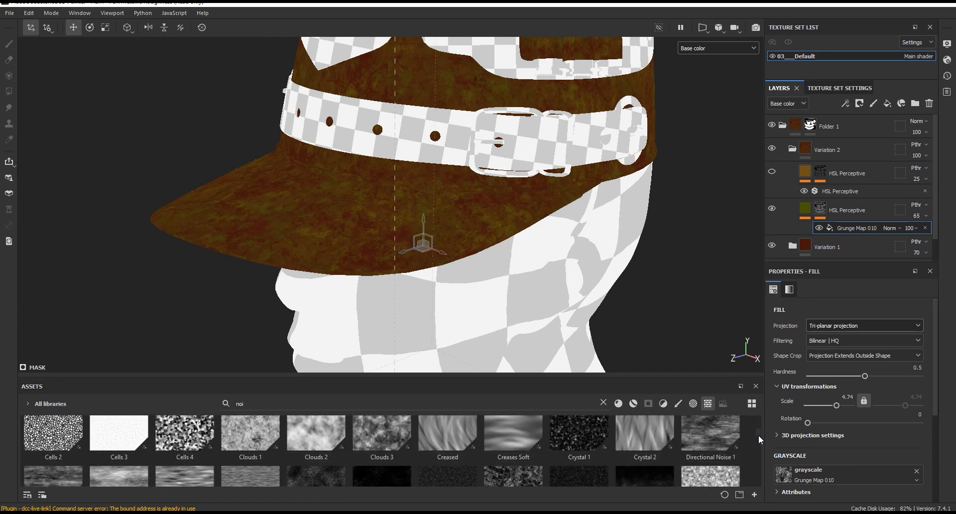
left_click_drag(670, 383, 670, 328)
left_click_drag(757, 391, 764, 471)
left_click_drag(129, 444, 839, 476)
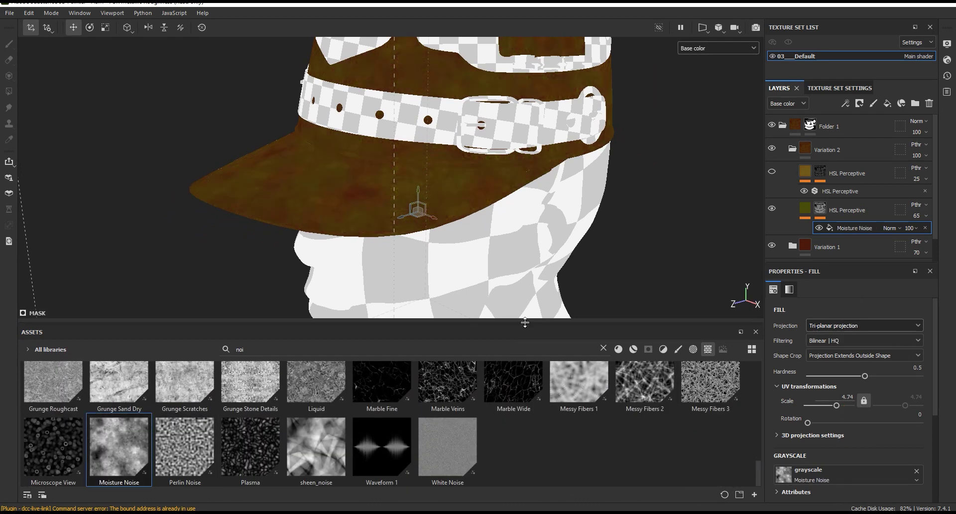
left_click_drag(524, 323, 524, 377)
Raise the Moisture Noise contrast to 0.22 and set the HSL Perceptive layer opacity to 15.
scroll(496, 188, "up", 3)
scroll(496, 187, "up", 1)
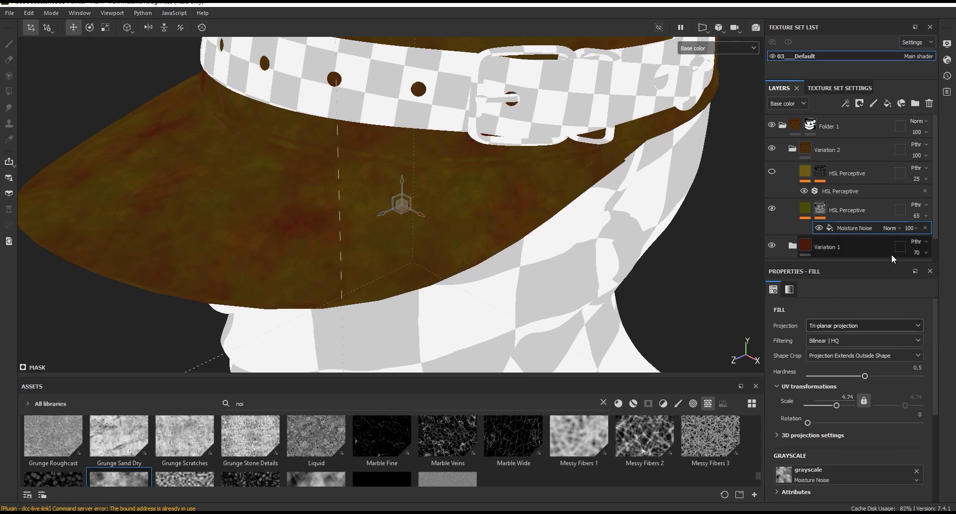
left_click_drag(936, 363, 936, 388)
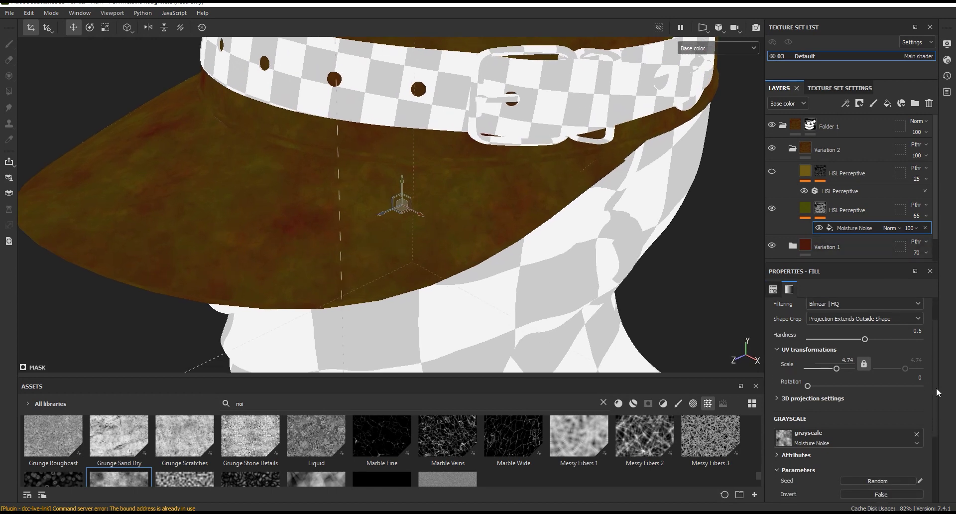
scroll(937, 387, "down", 3)
scroll(936, 388, "down", 2)
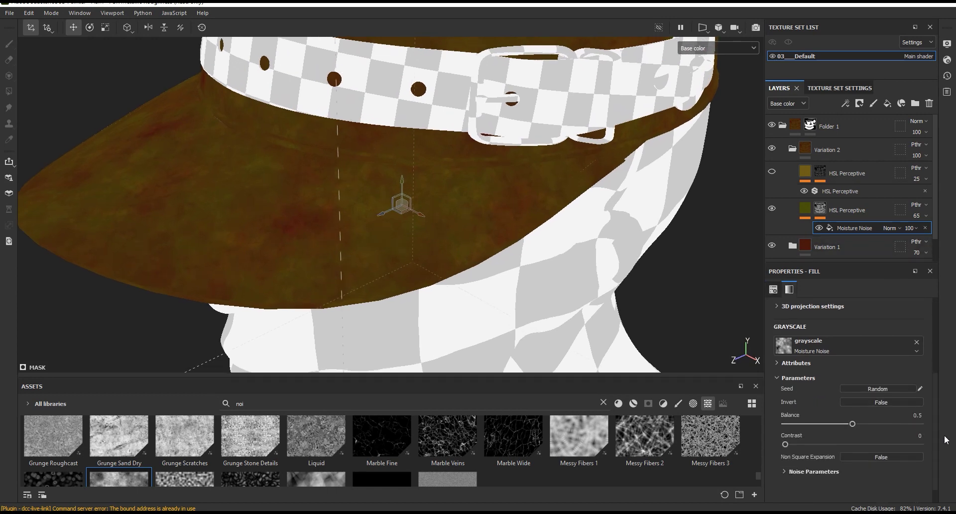
mouse_move(790, 425)
left_mouse_down()
mouse_move(836, 425)
mouse_move(831, 405)
mouse_move(814, 423)
left_mouse_up()
left_click(916, 216)
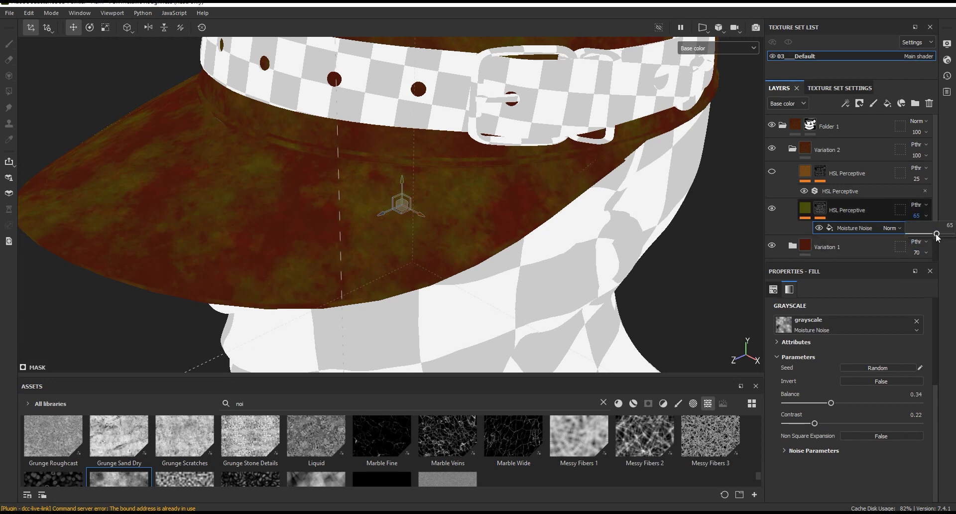
left_click_drag(937, 235, 933, 235)
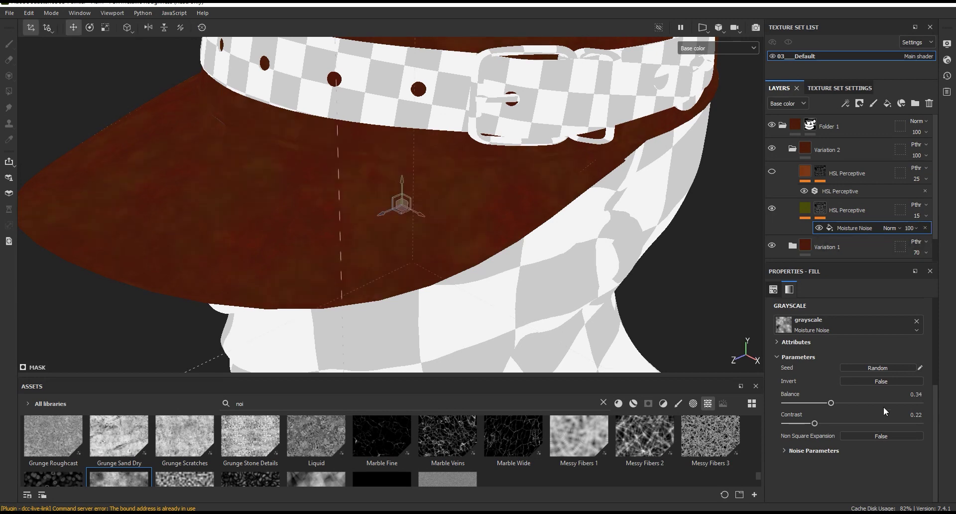
Switch the viewport back to Material shading and review the cap.
left_click_drag(467, 229, 593, 263, "alt")
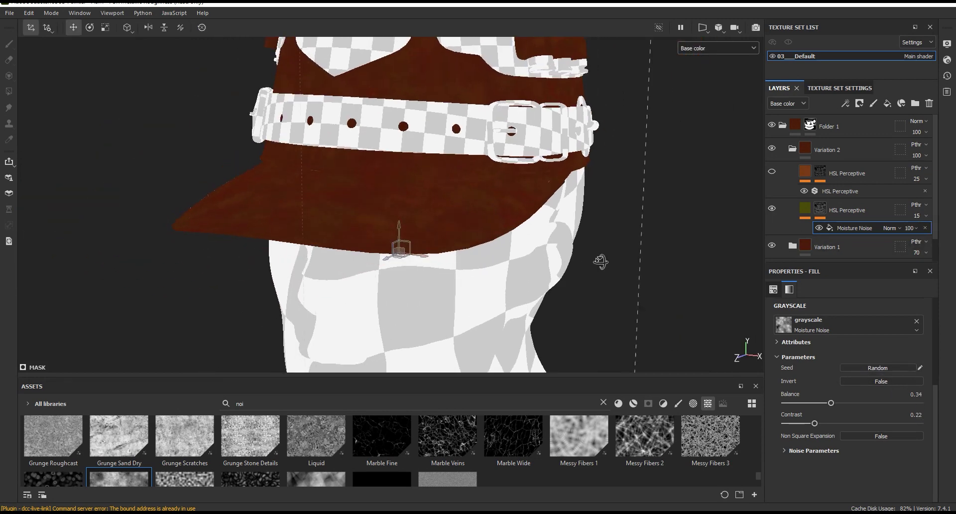
left_click(702, 48)
left_click(697, 70)
mouse_move(443, 285)
left_mouse_down("alt")
mouse_move(477, 285)
mouse_move(393, 270)
left_mouse_up("alt")
scroll(393, 270, "up", 3)
left_click(771, 209)
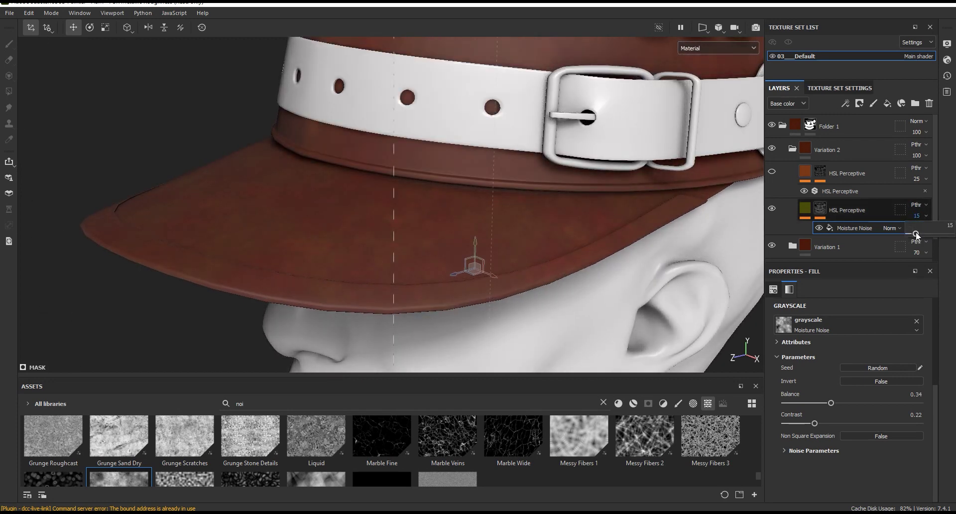
Set the upper HSL Perceptive filter to hue 0.74, saturation 0.5 and lightness 0.437.
left_click(781, 182)
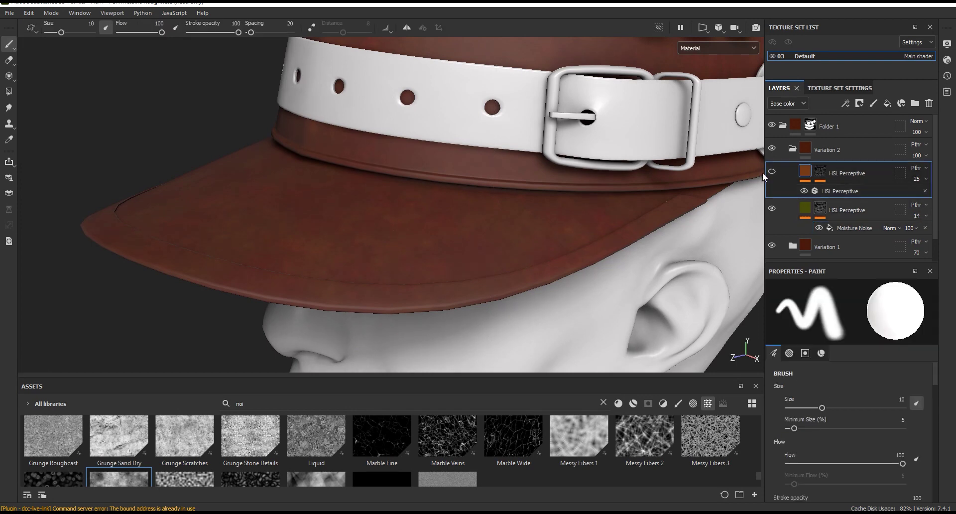
left_click(842, 191)
left_click_drag(855, 387, 864, 388)
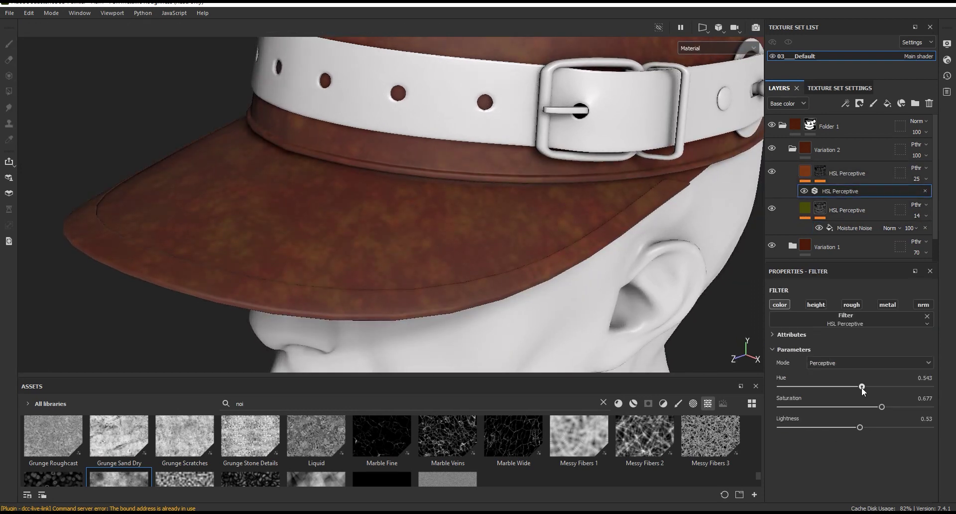
left_click_drag(868, 387, 885, 387)
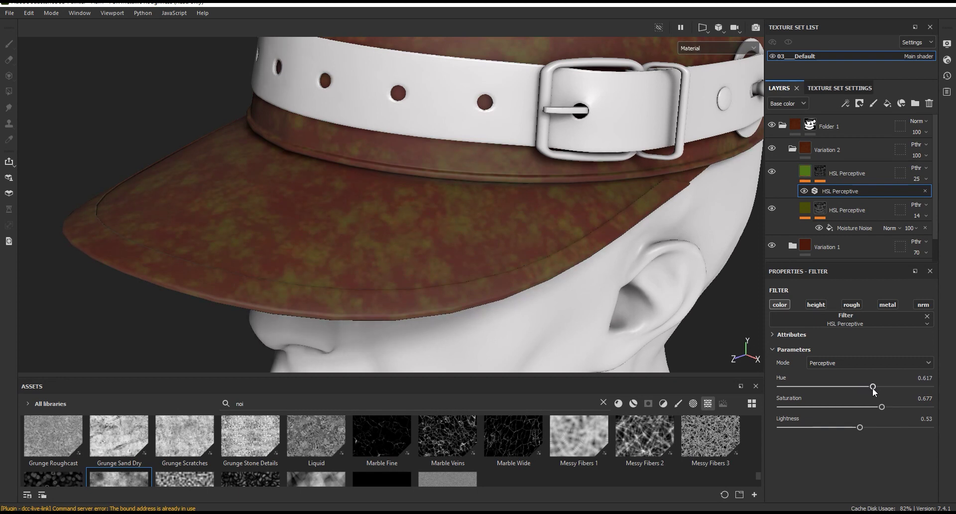
mouse_move(885, 388)
left_mouse_down()
mouse_move(900, 387)
mouse_move(892, 391)
left_mouse_up()
left_click_drag(859, 429, 849, 428)
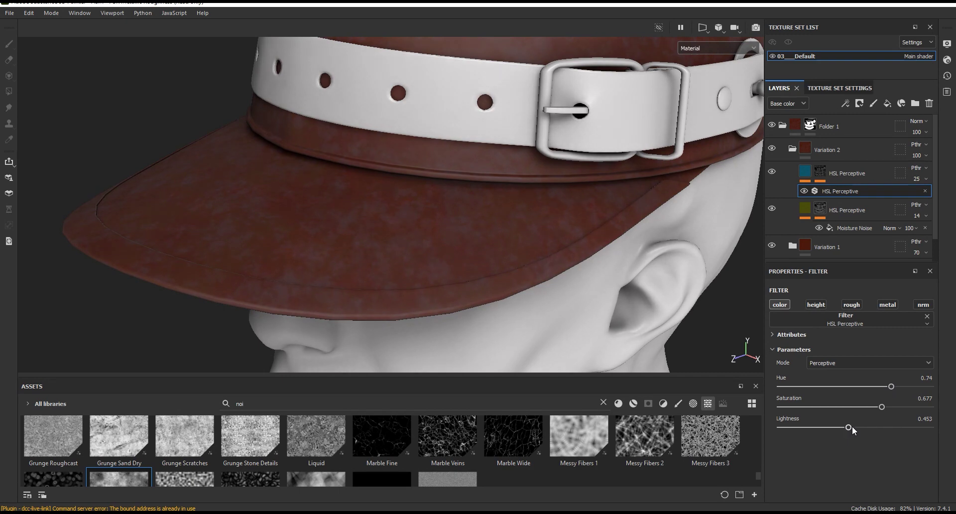
left_click_drag(880, 408, 856, 407)
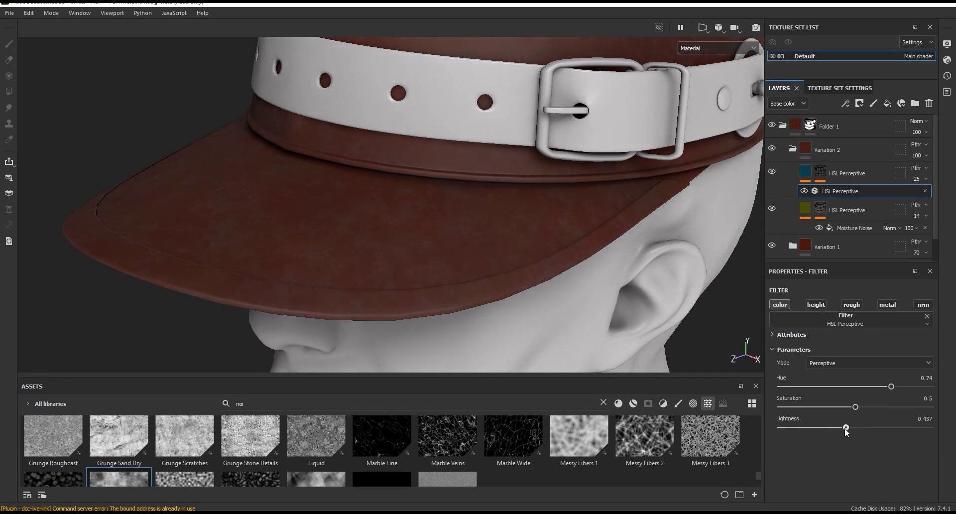
left_click(841, 188)
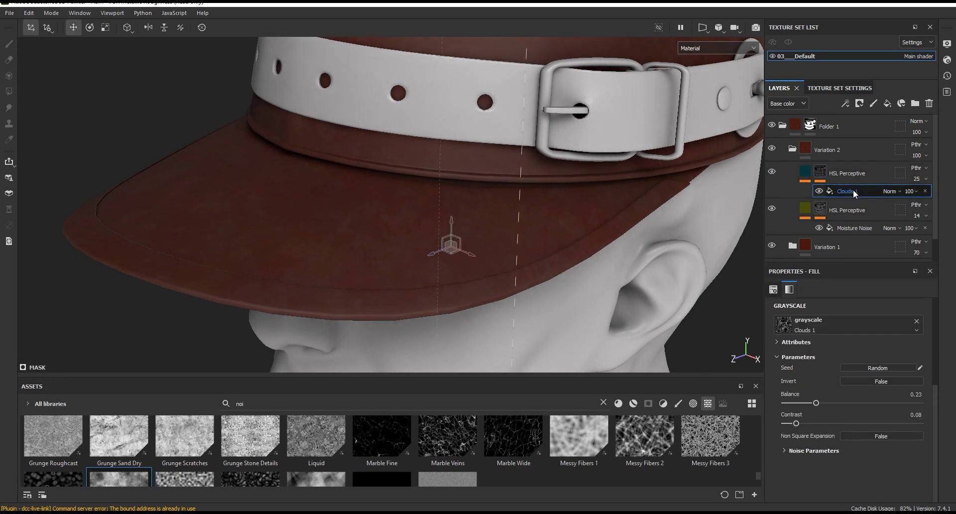
Swap the Clouds 1 mask fill for Clouds 3, found by searching 'clo'.
left_click_drag(456, 374, 453, 324)
key("BackSpace")
key("BackSpace")
key("BackSpace")
type("clo")
scroll(581, 449, "up", 5)
left_click_drag(453, 400, 784, 325)
left_click_drag(711, 329, 711, 378)
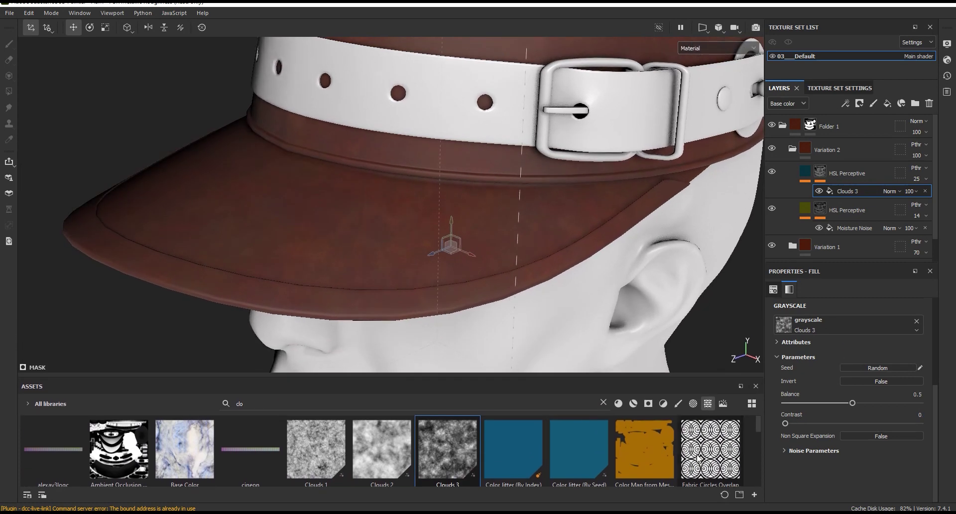
In Mask view, set the Clouds 3 balance to 0.48 and contrast to 0.22.
left_click(717, 47)
left_click(693, 148)
scroll(510, 269, "down", 3)
scroll(794, 383, "up", 5)
scroll(458, 227, "up", 3)
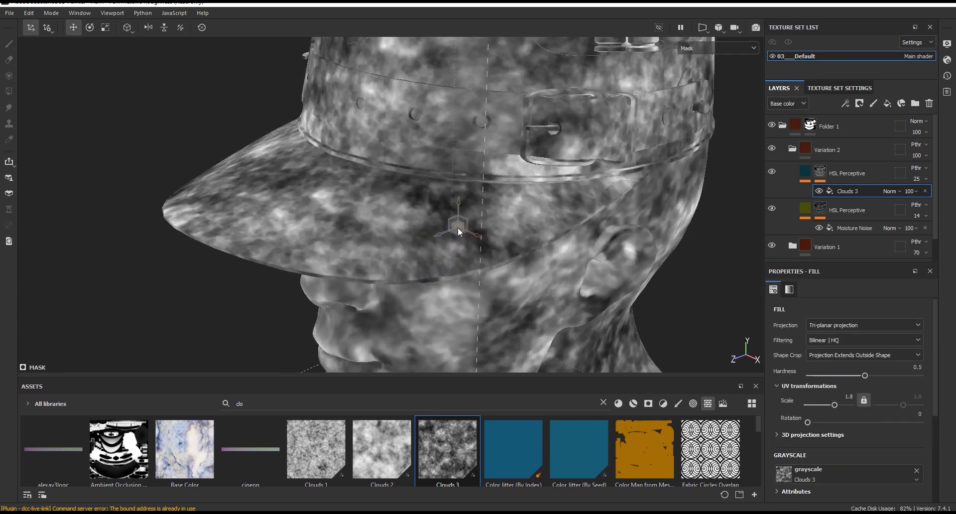
scroll(814, 362, "down", 4)
scroll(830, 414, "down", 1)
left_click_drag(853, 403, 850, 403)
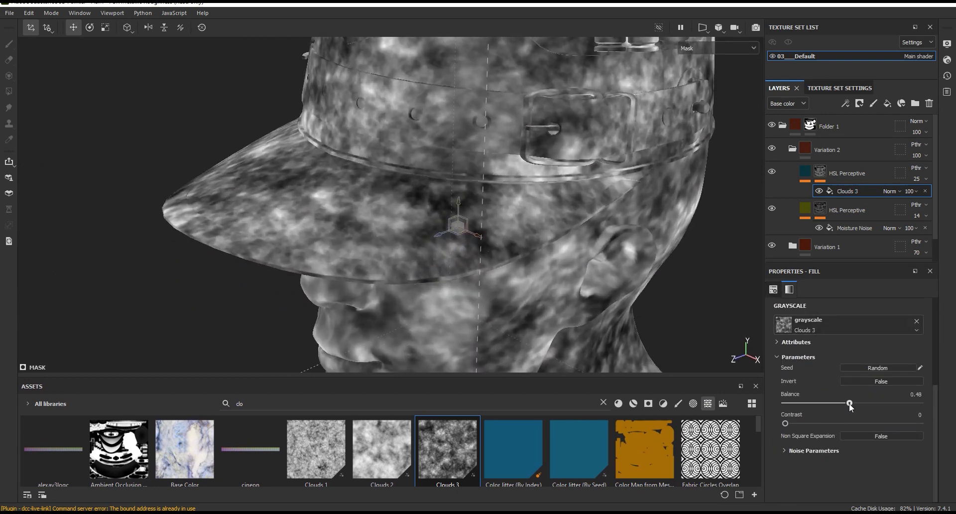
left_click_drag(786, 423, 815, 423)
Return the viewport to Material shading and view the whole hat in profile.
left_click(702, 49)
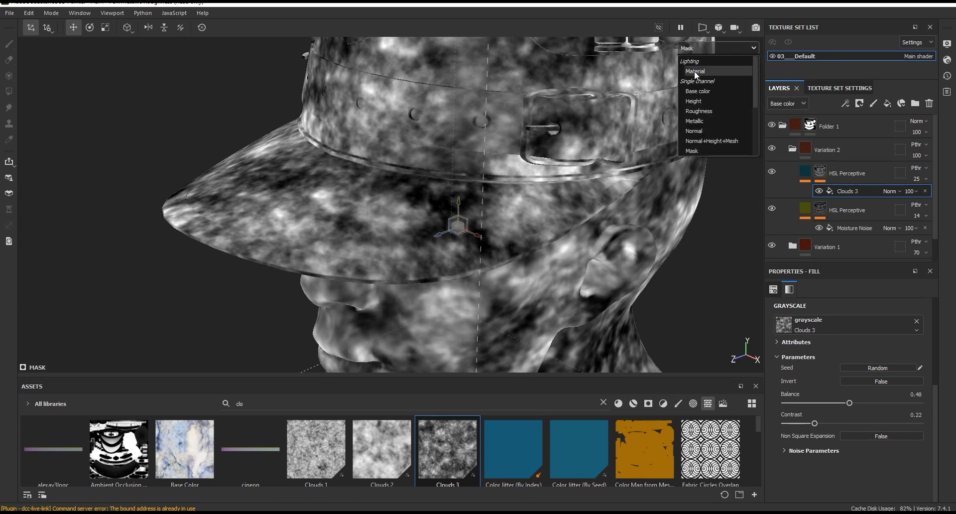
left_click(694, 71)
scroll(444, 291, "up", 3)
scroll(492, 265, "up", 2)
scroll(492, 265, "up", 2)
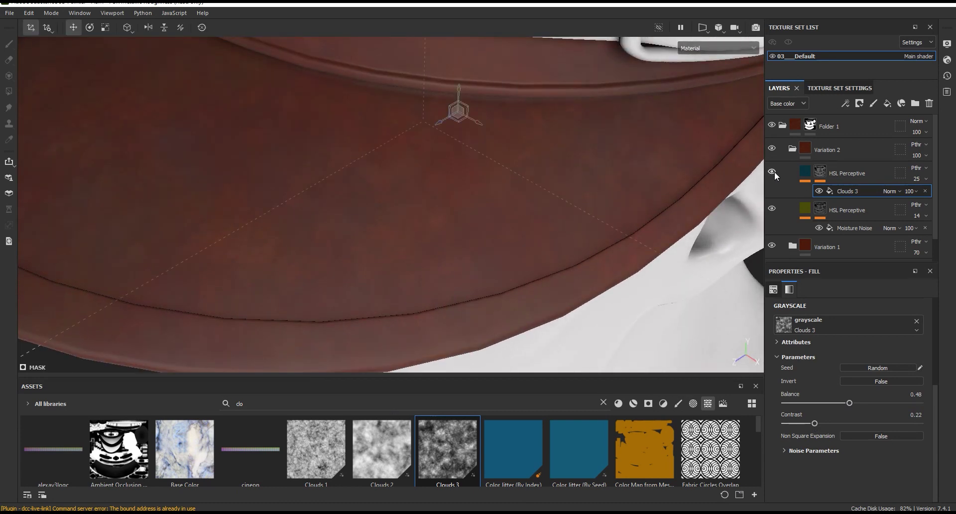
scroll(610, 285, "down", 3)
scroll(480, 297, "down", 3)
mouse_move(480, 297)
left_mouse_down("alt")
mouse_move(550, 247)
mouse_move(540, 163)
left_mouse_up("alt")
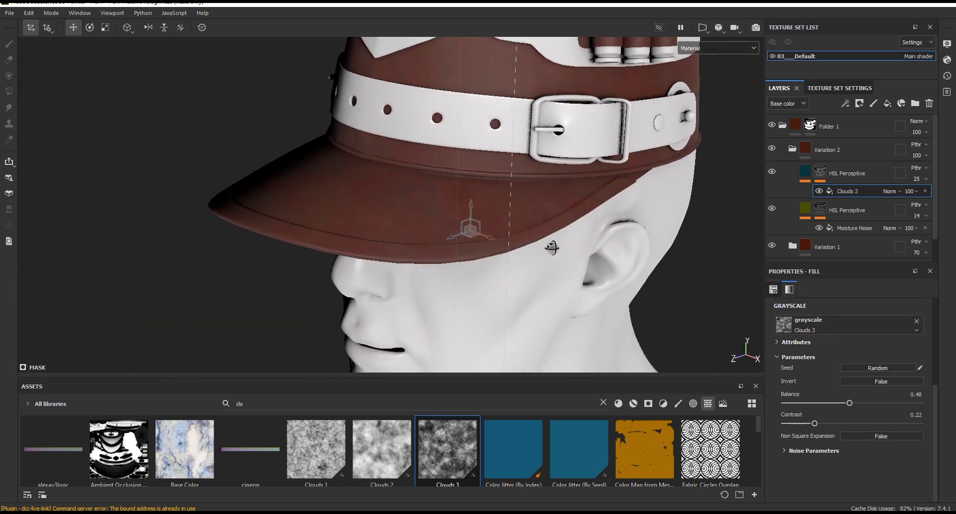
scroll(541, 163, "up", 2)
Set the upper HSL Perceptive layer's opacity to 27.
left_click(917, 178)
left_click_drag(918, 197, 920, 197)
scroll(365, 300, "down", 2)
left_click_drag(448, 280, 408, 279, "alt")
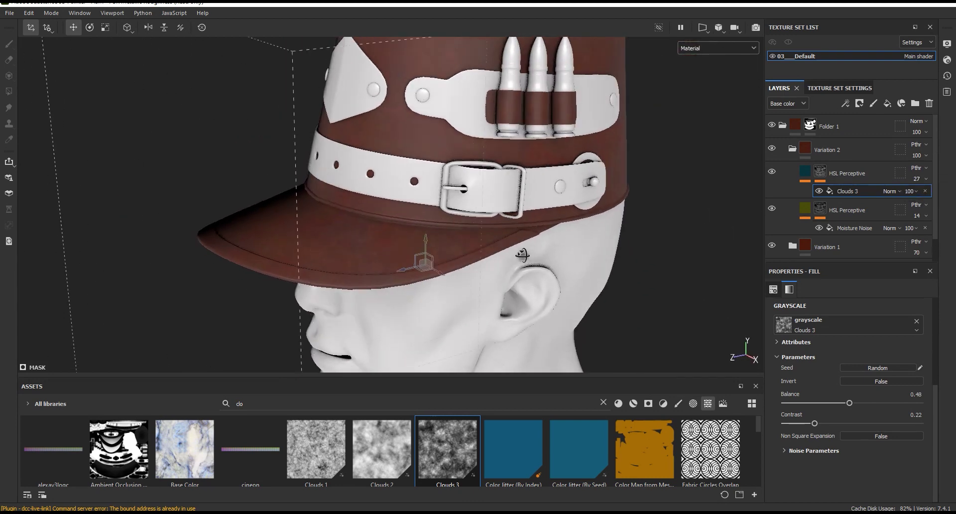
left_click(795, 151)
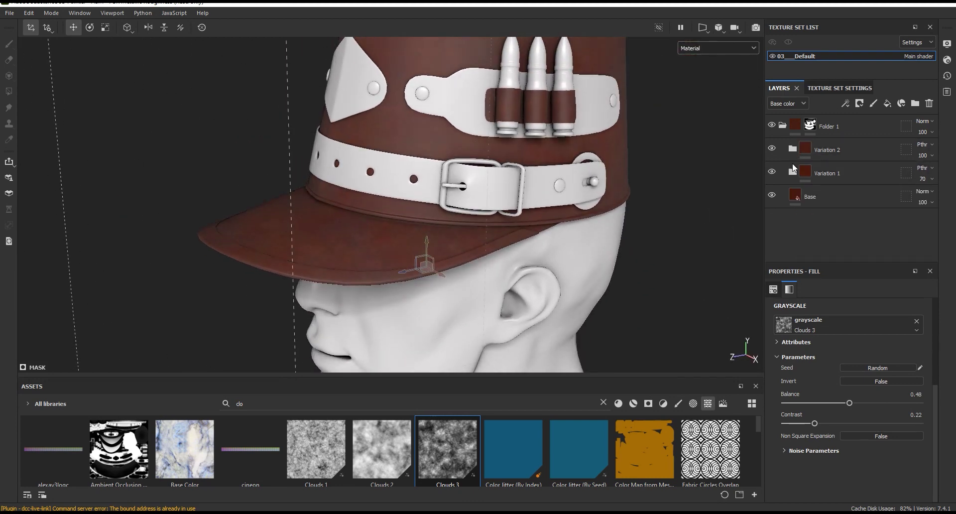
Lower Variation 2's opacity to 73 and compare it toggled off and on.
scroll(428, 234, "up", 3)
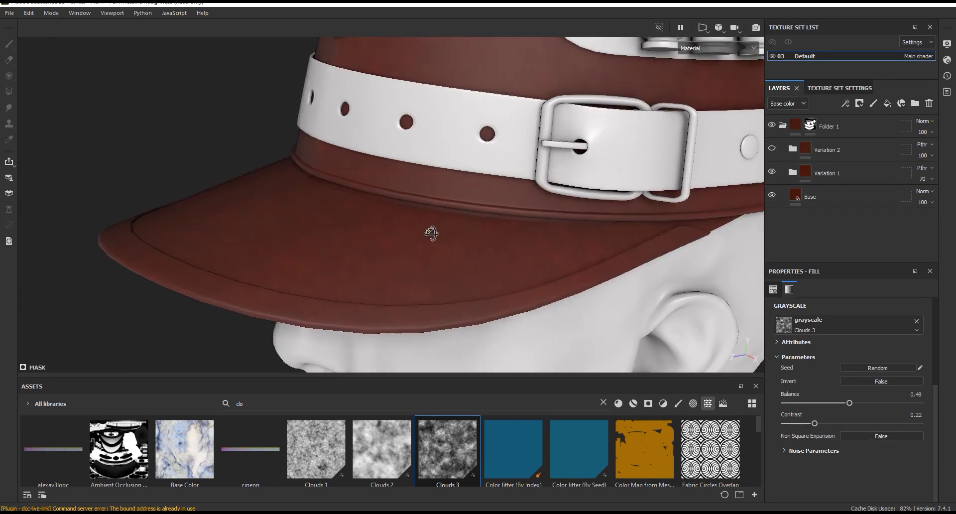
scroll(429, 234, "up", 2)
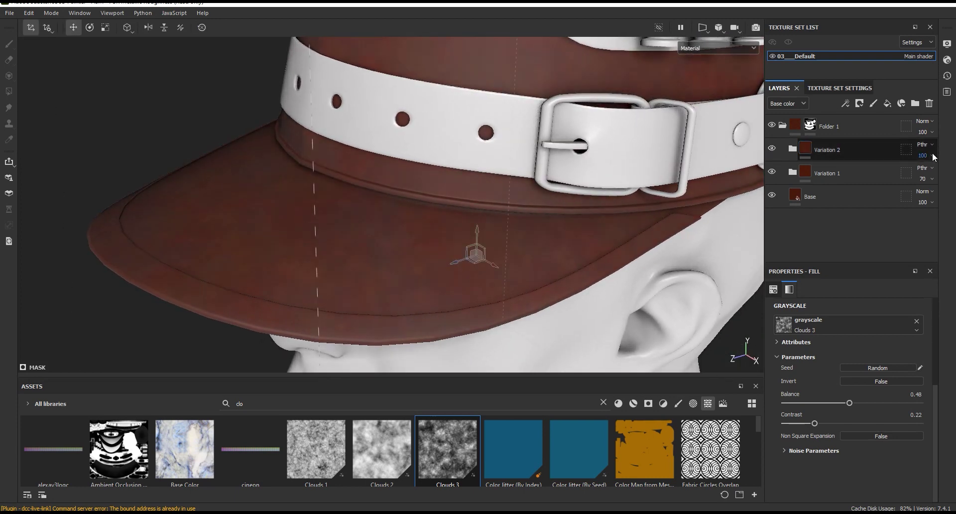
left_click_drag(948, 176, 940, 175)
left_click(772, 148)
left_click(772, 148)
left_click_drag(343, 327, 560, 277, "alt")
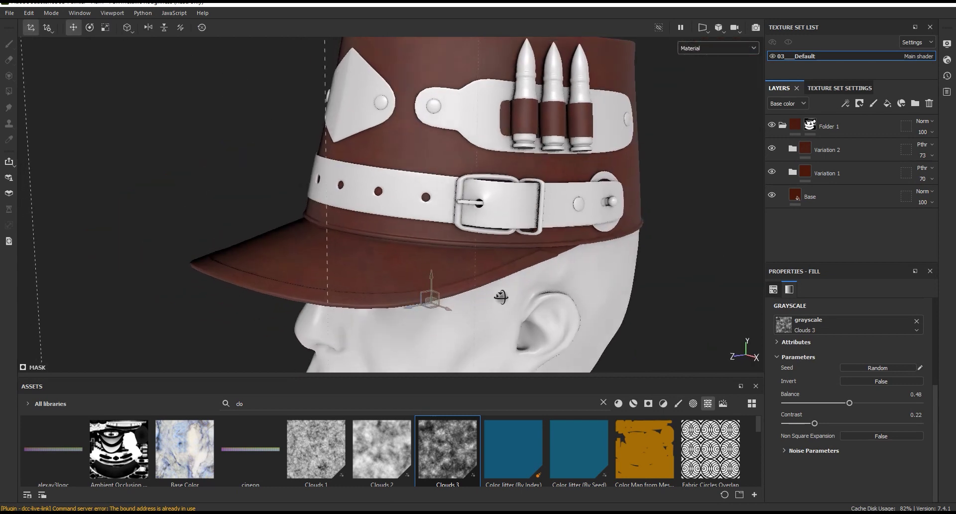
Add a new fill layer above the Variation 2 folder.
left_click(805, 149)
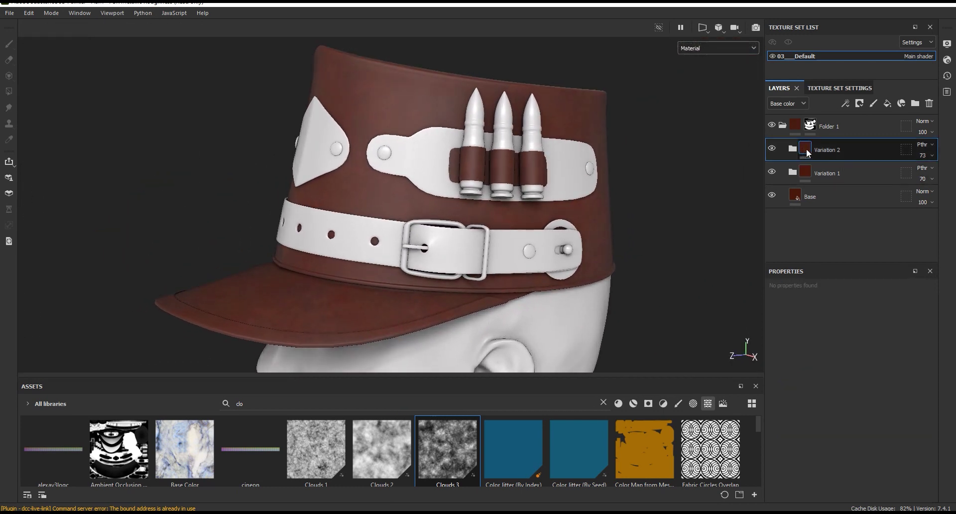
left_click_drag(653, 179, 509, 212, "alt")
scroll(509, 212, "up", 5)
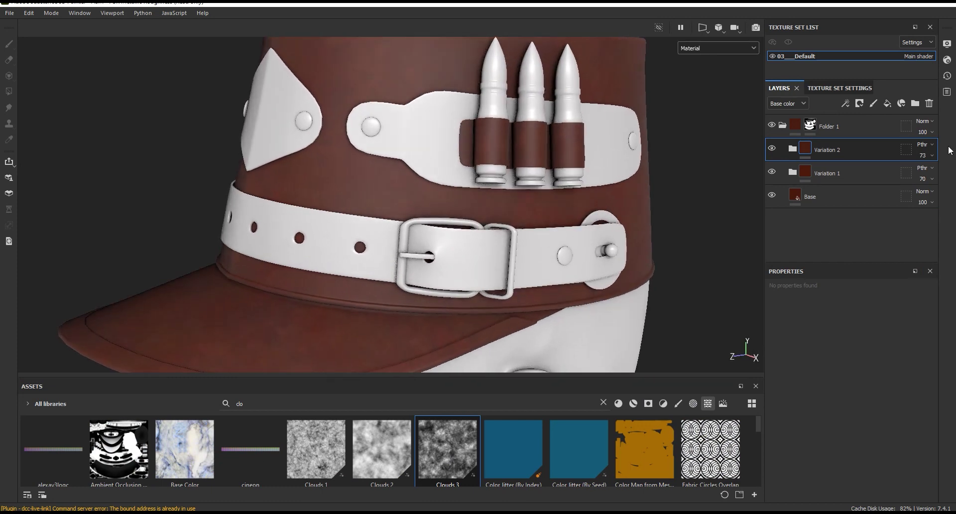
left_click(888, 103)
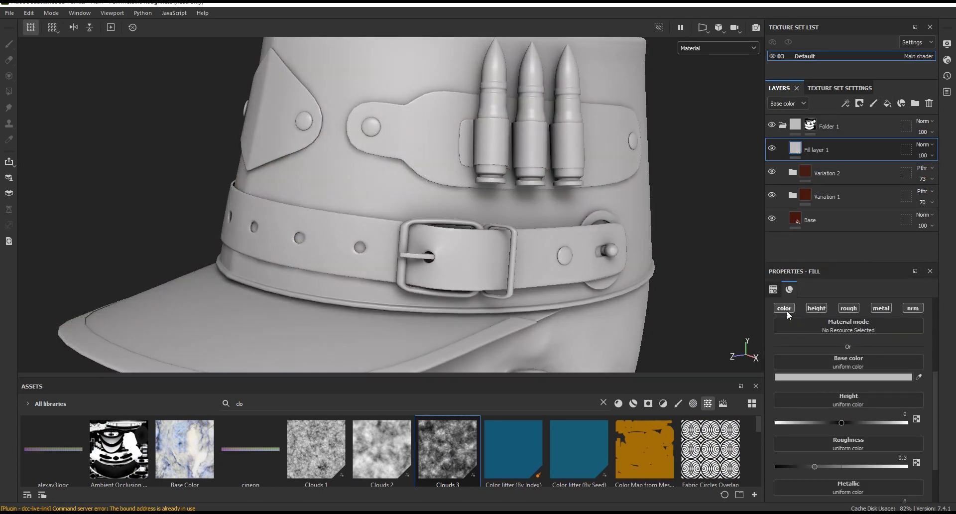
Turn off base color, roughness, metallic and normal channels on Fill layer 1.
left_click(784, 308)
left_click(849, 319)
left_click(881, 319)
left_click(913, 319)
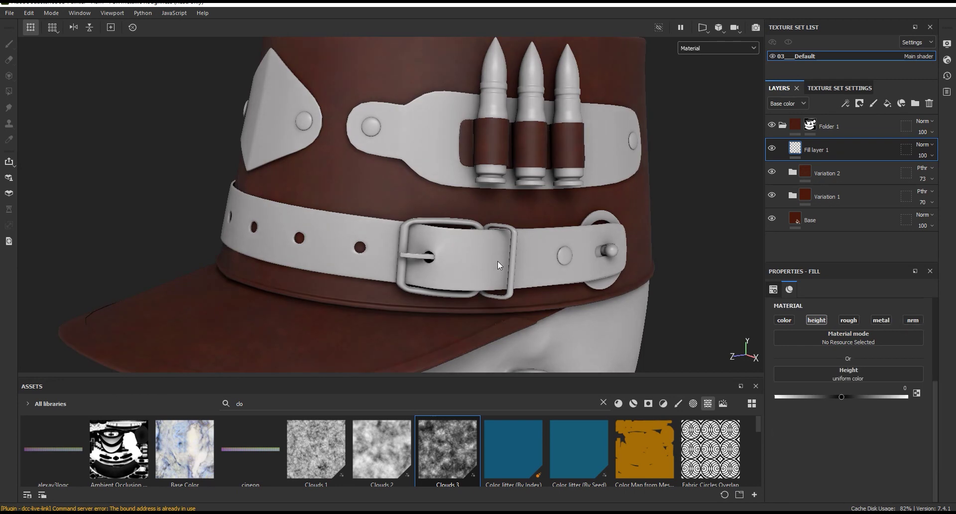
left_click_drag(499, 265, 528, 259, "alt")
left_click_drag(498, 375, 498, 337)
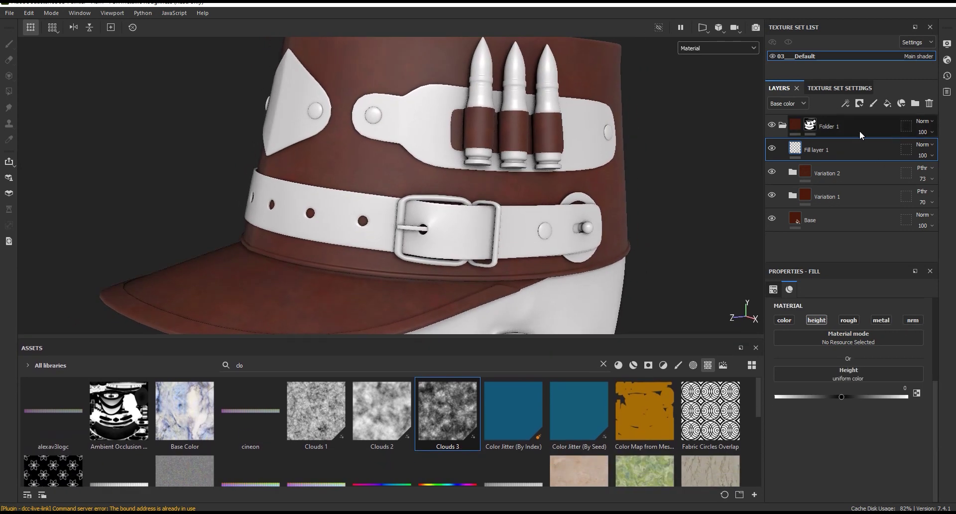
Add an HSL Perceptive filter to Fill layer 1 and group it into Folder 2.
left_click(844, 104)
left_click(867, 172)
left_click(829, 321)
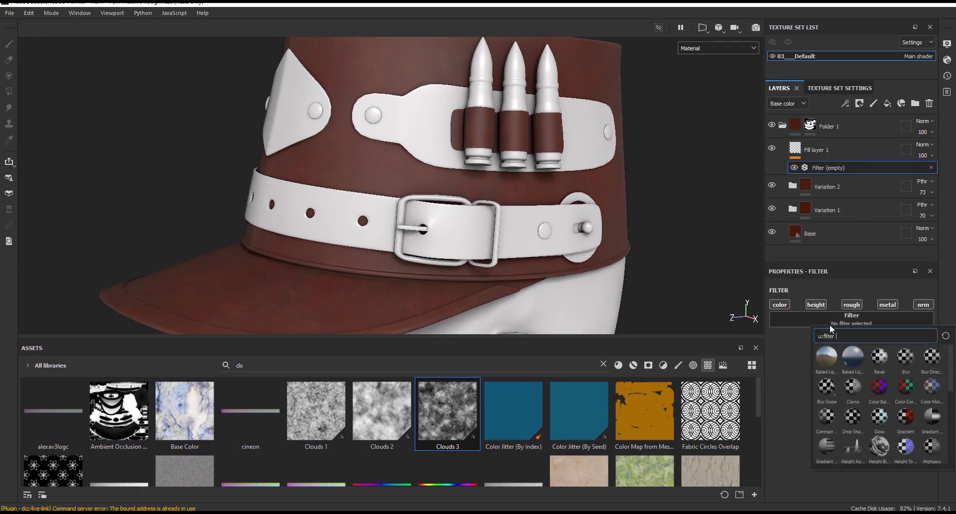
left_click(878, 390)
left_click(830, 147)
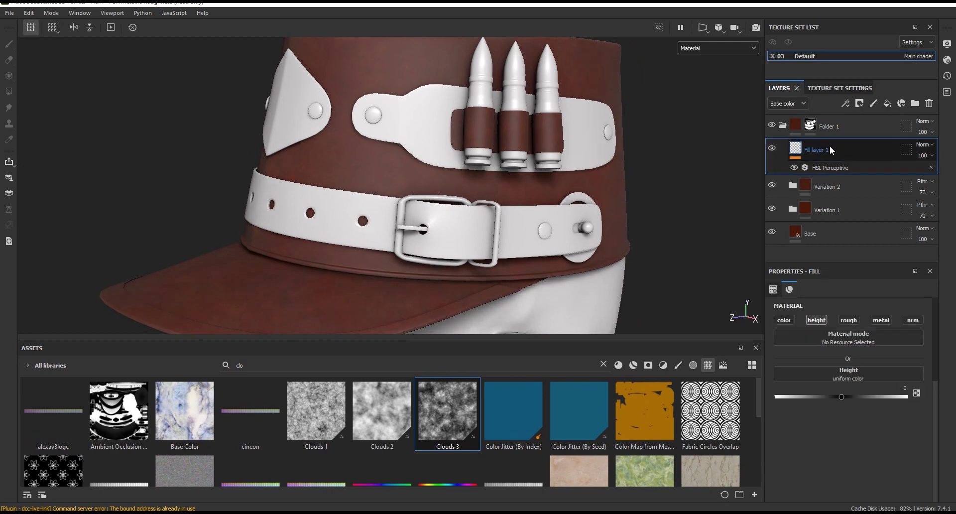
left_click(914, 103)
Give Fill layer 1 a height value of about 0.0373.
left_click(830, 173)
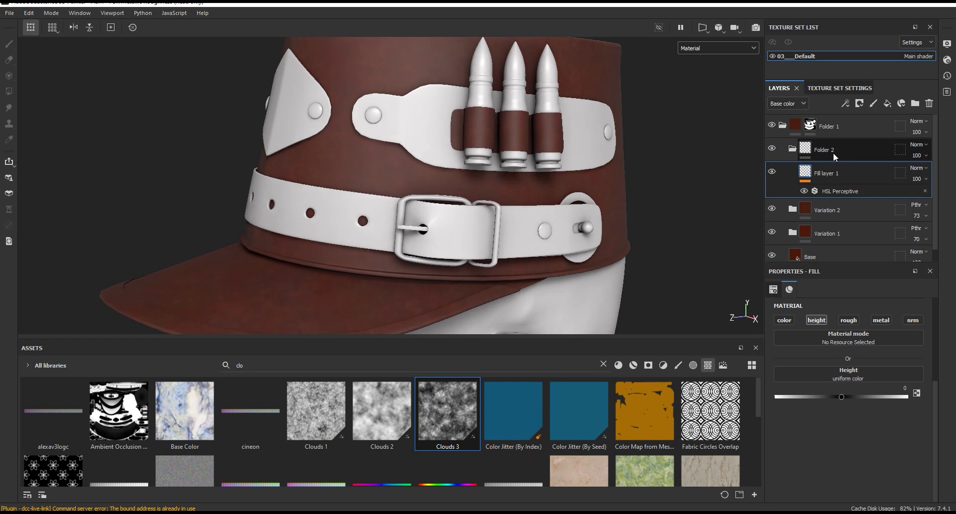
left_click(836, 189)
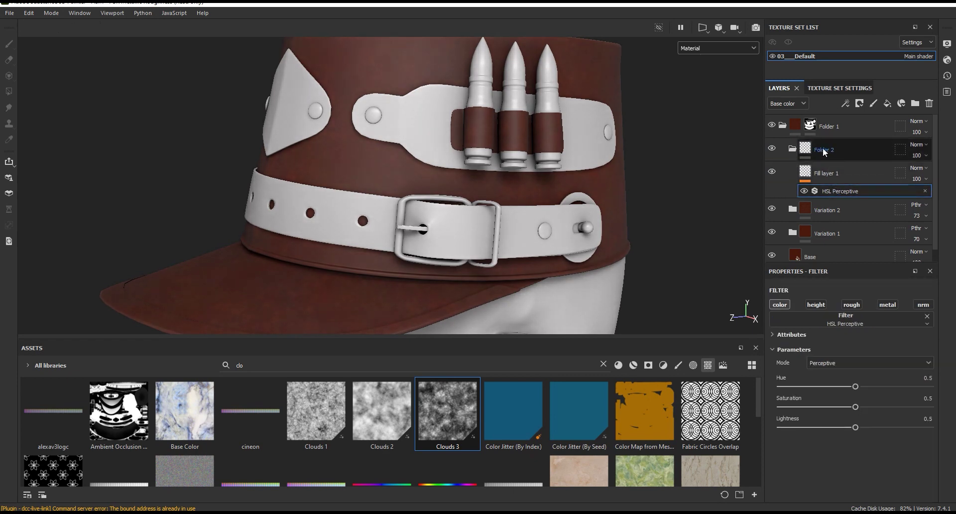
left_click(831, 178)
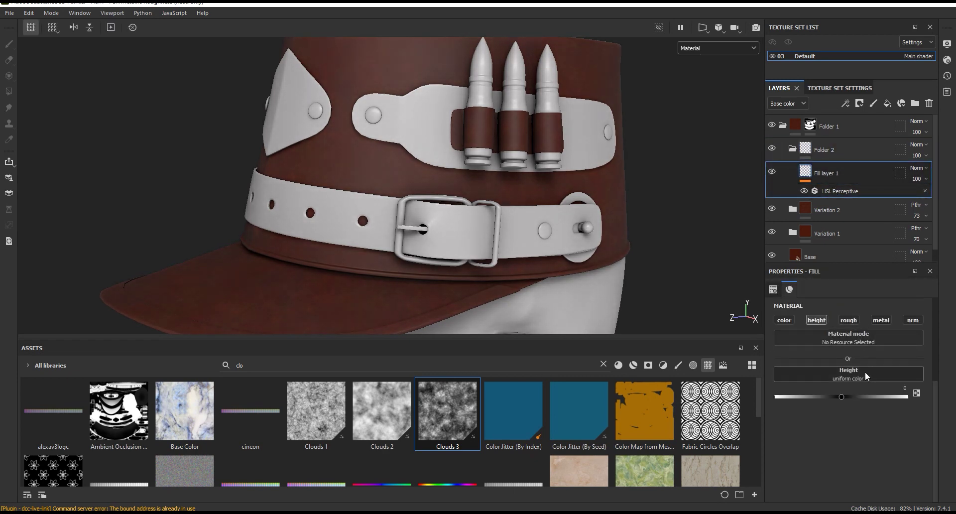
left_click(842, 397)
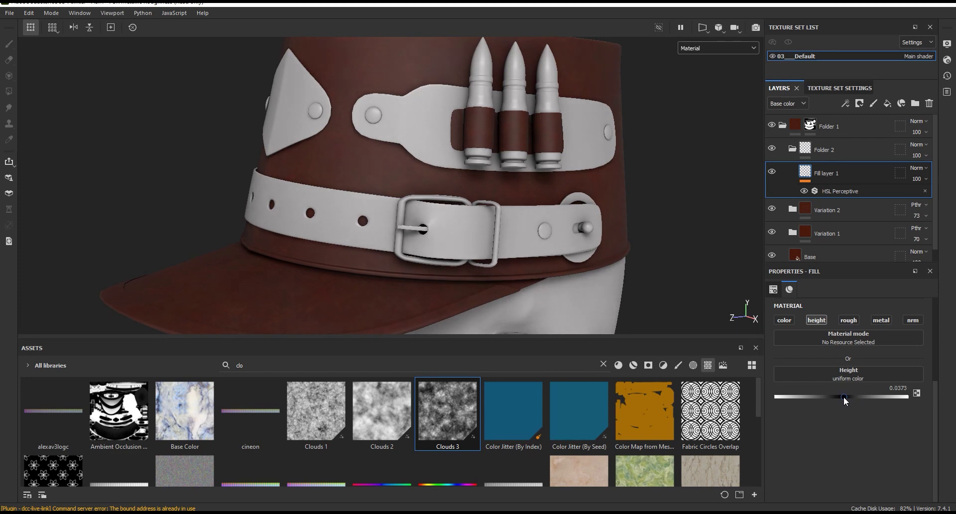
Add a black mask to Folder 2.
left_click(863, 149)
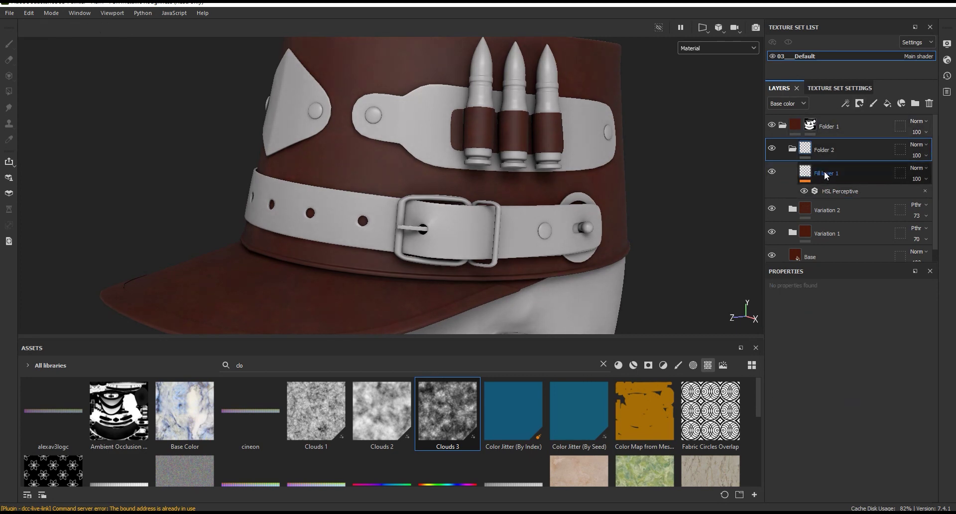
right_click(859, 150)
left_click(865, 126)
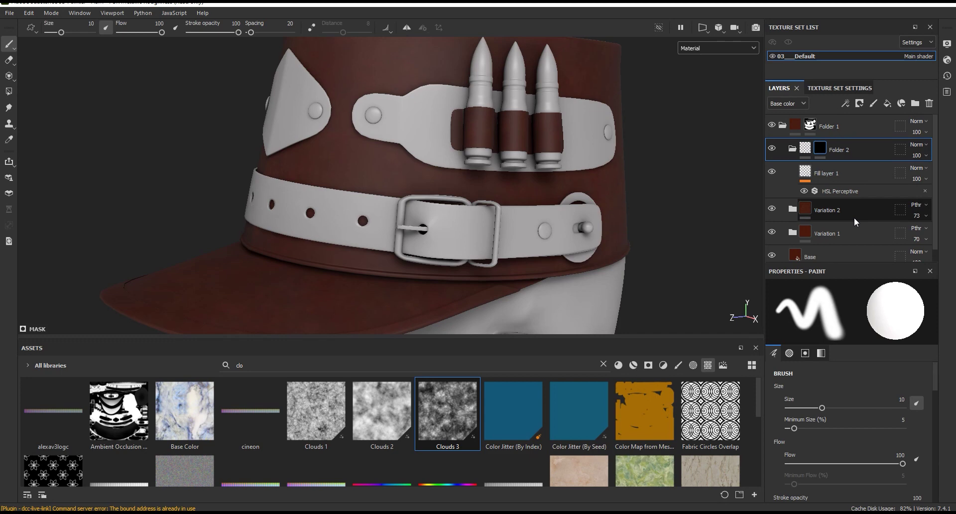
Add a fill effect to Folder 2's mask and drag in Leather material 05 - Diffuse for import.
left_click(844, 104)
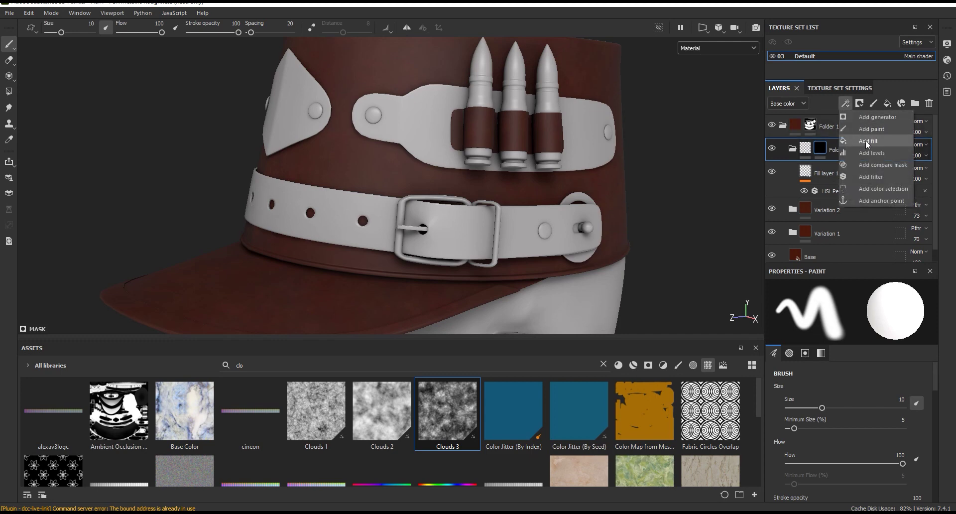
left_click(865, 140)
scroll(414, 181, "up", 2)
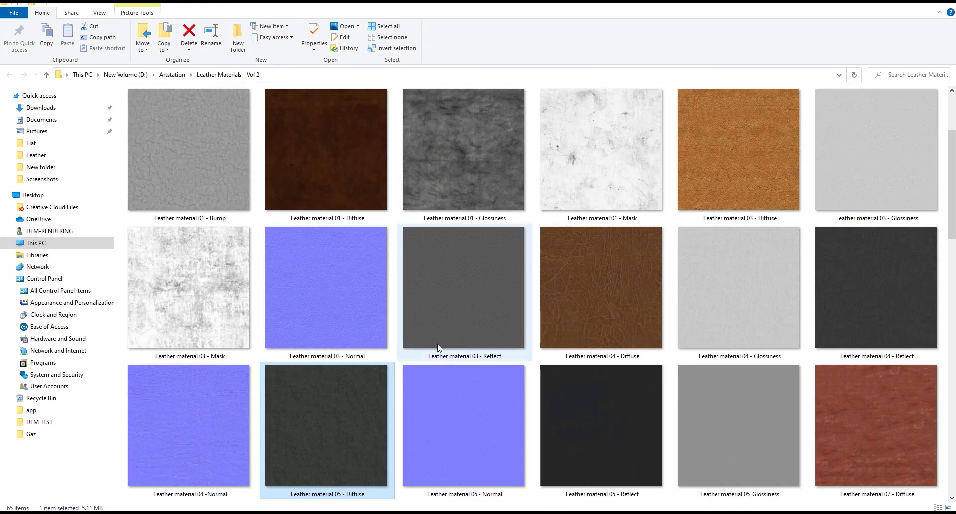
mouse_move(326, 417)
left_mouse_down()
mouse_move(450, 438)
mouse_move(496, 432)
left_mouse_up()
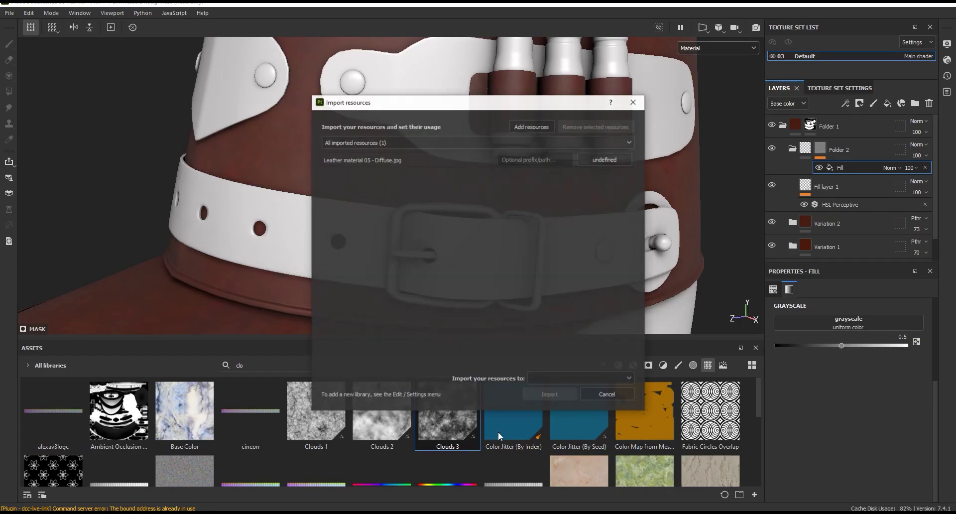
Import the leather image as a texture into project 'ASM - PBR Metallic Roughness'.
left_click(575, 378)
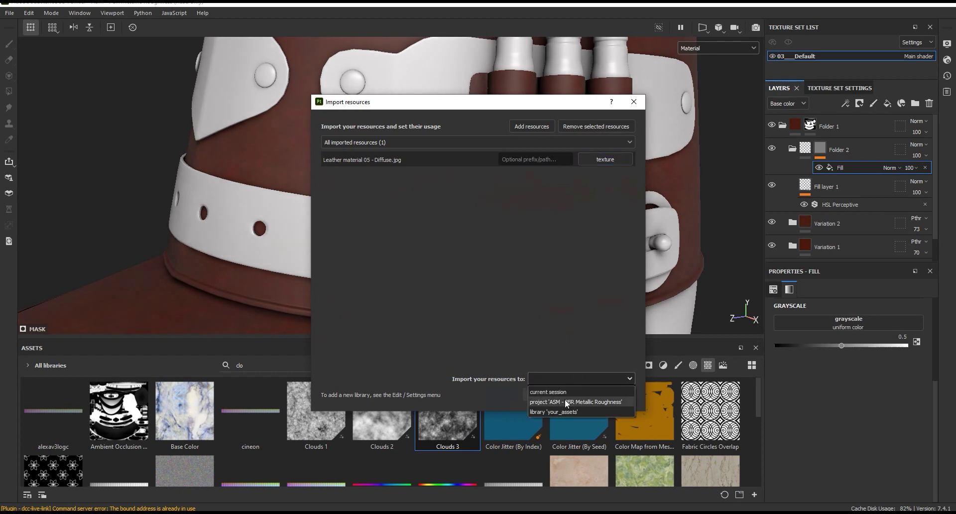
left_click(565, 402)
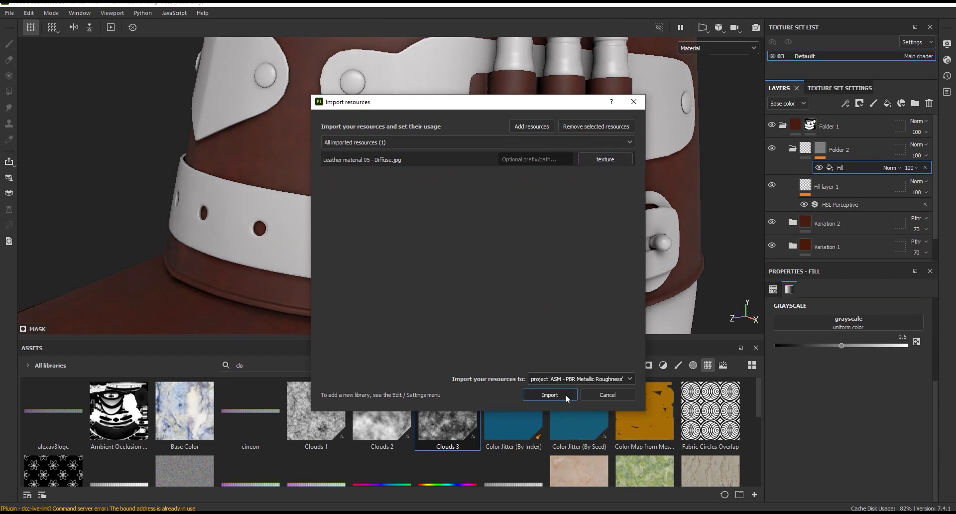
left_click(549, 394)
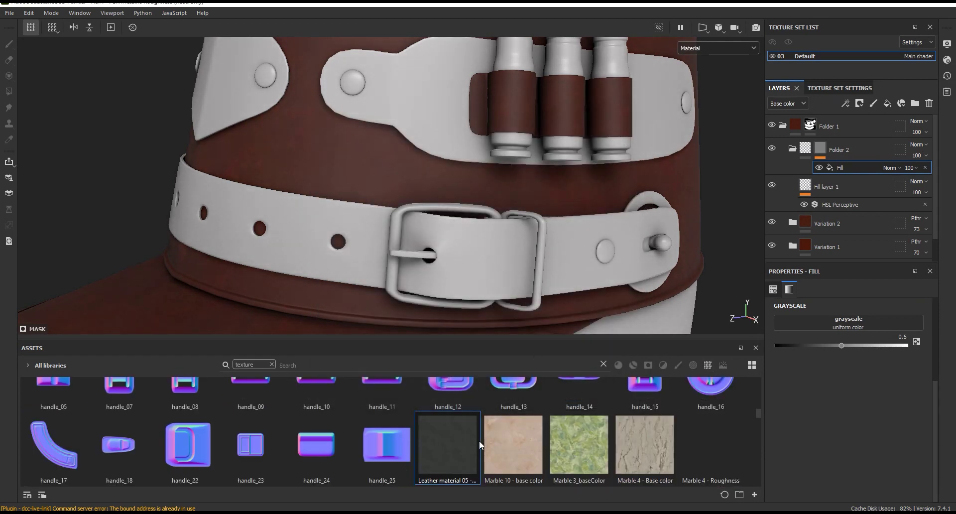
Load the imported leather texture into the mask fill's Grayscale slot.
left_click(28, 367)
left_click(42, 381)
left_click(251, 413)
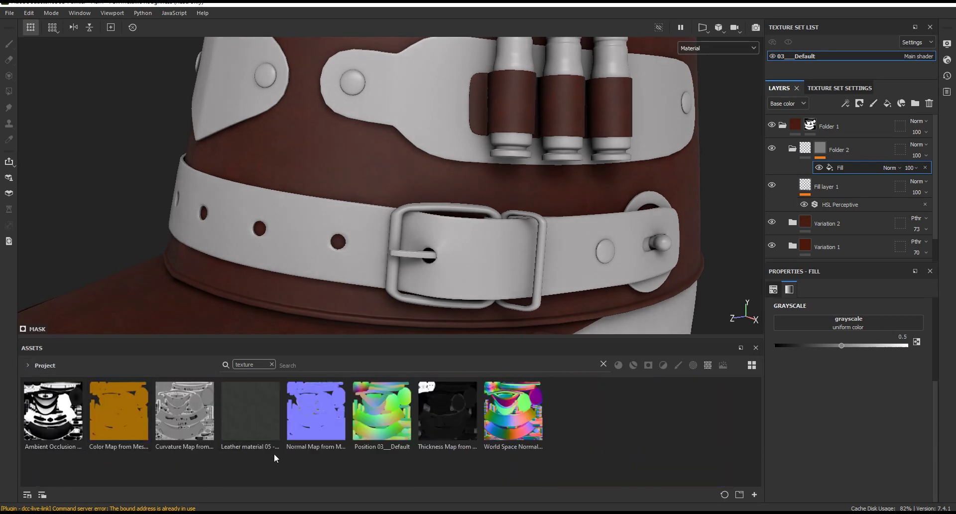
left_click_drag(270, 419, 857, 331)
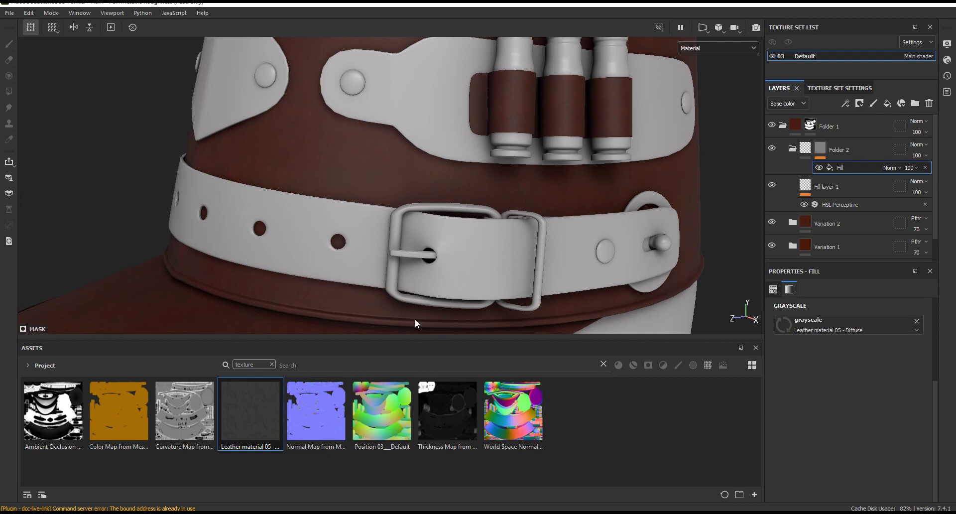
left_click_drag(413, 339, 412, 377)
left_click(712, 48)
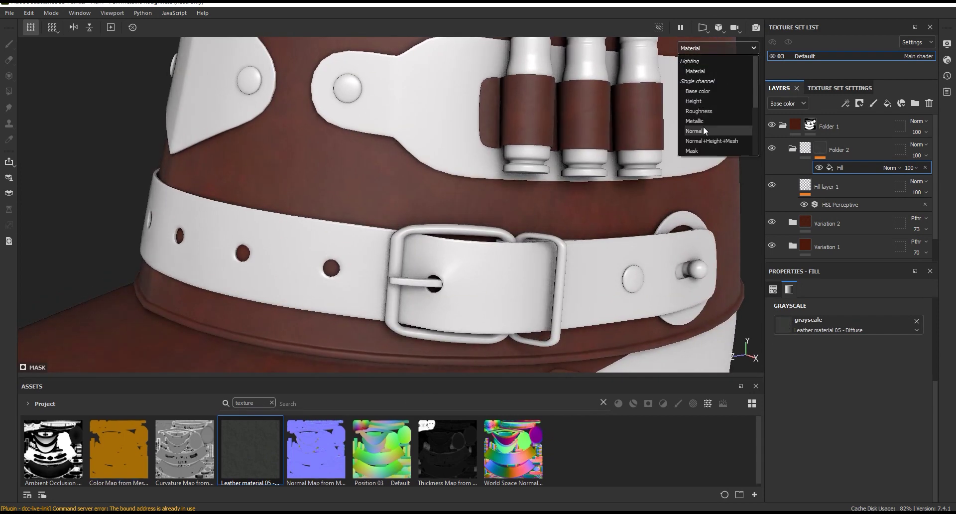
In Mask view, set the leather fill to Tri-planar projection with scale 1.8.
left_click(692, 150)
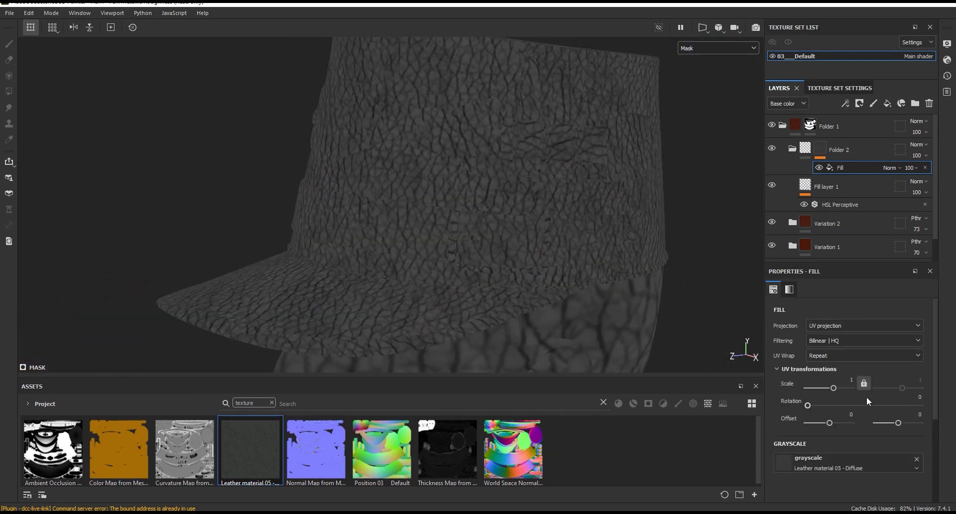
left_click(830, 327)
left_click(825, 358)
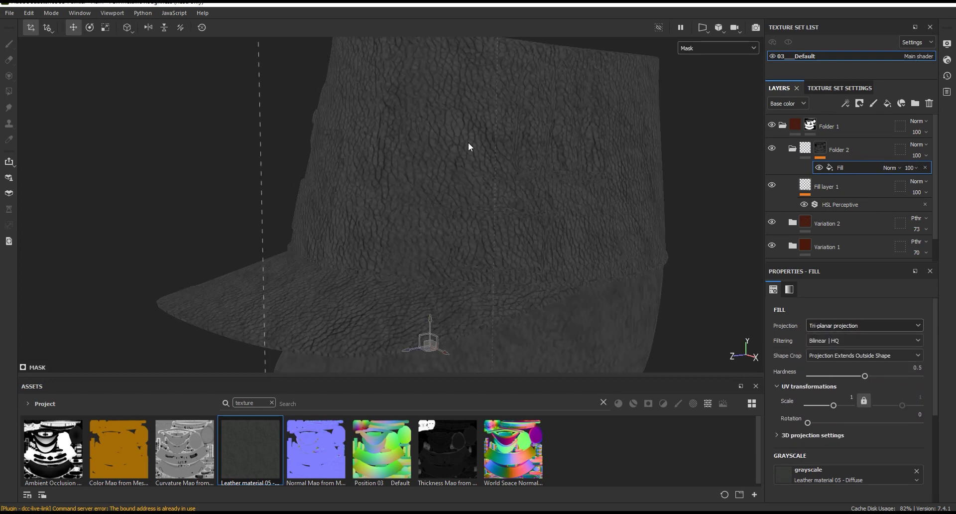
mouse_move(481, 310)
left_mouse_down("alt")
mouse_move(520, 173)
mouse_move(567, 222)
mouse_move(450, 284)
left_mouse_up("alt")
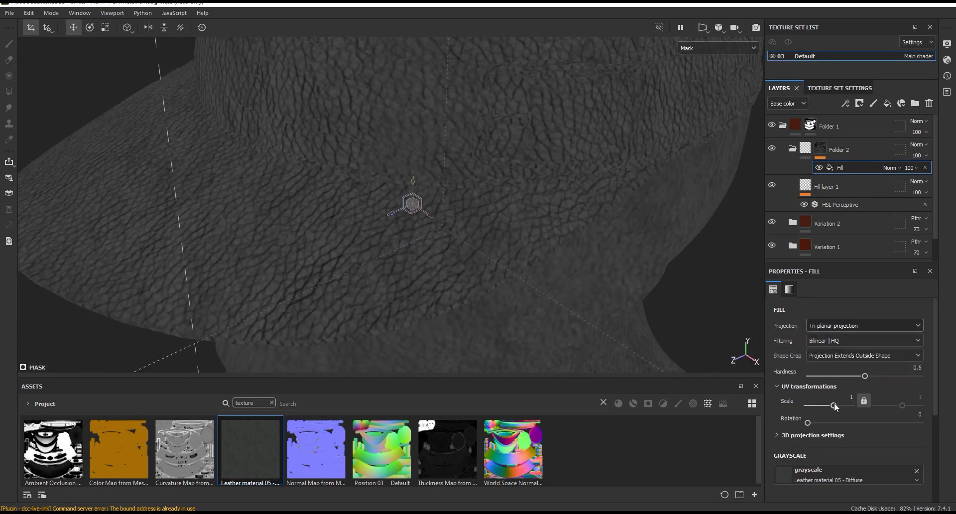
left_click_drag(835, 409, 835, 409)
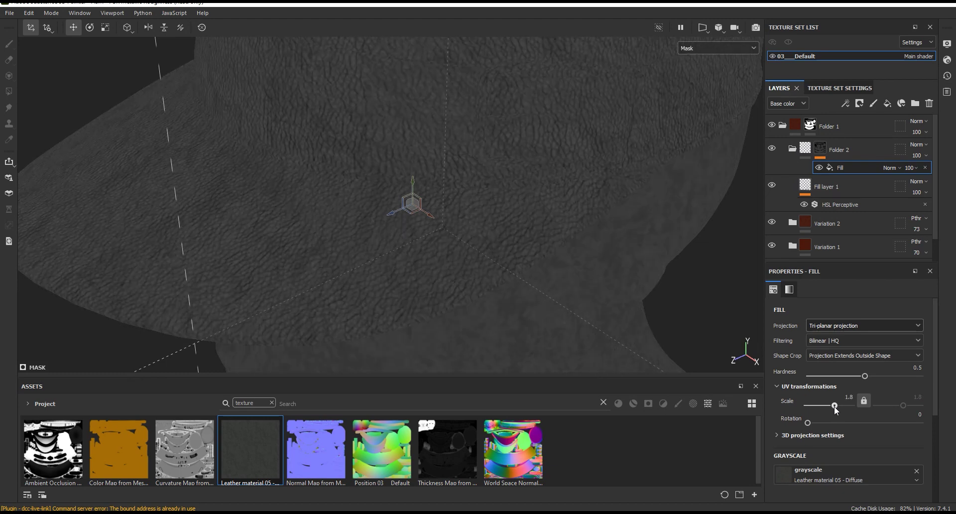
mouse_move(697, 349)
left_mouse_down("alt")
mouse_move(470, 337)
mouse_move(516, 240)
mouse_move(460, 247)
left_mouse_up("alt")
scroll(478, 229, "up", 5)
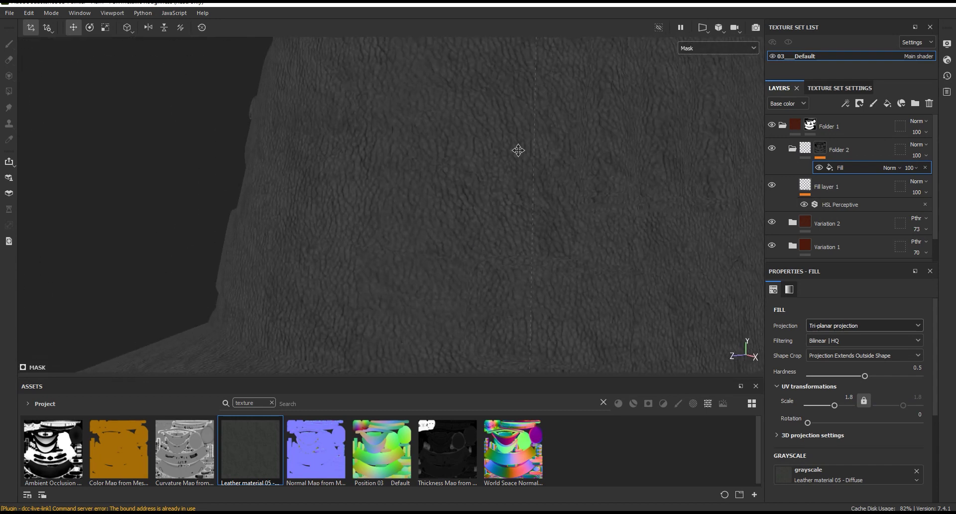
left_click_drag(519, 154, 532, 229, "alt")
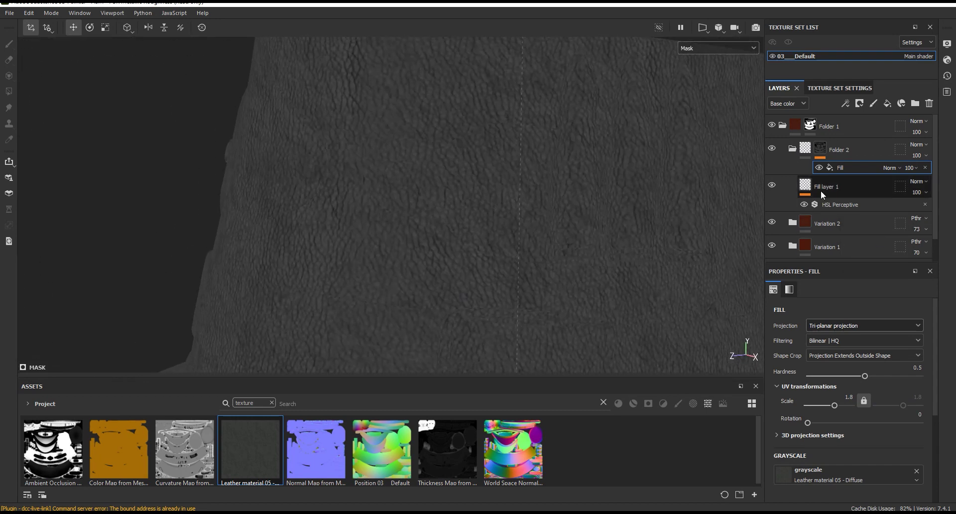
Return the viewport to Material shading and inspect the embossed belt.
left_click(747, 47)
left_click(708, 69)
left_click_drag(474, 240, 472, 182, "alt")
scroll(472, 181, "up", 3)
left_click_drag(393, 158, 443, 156, "alt")
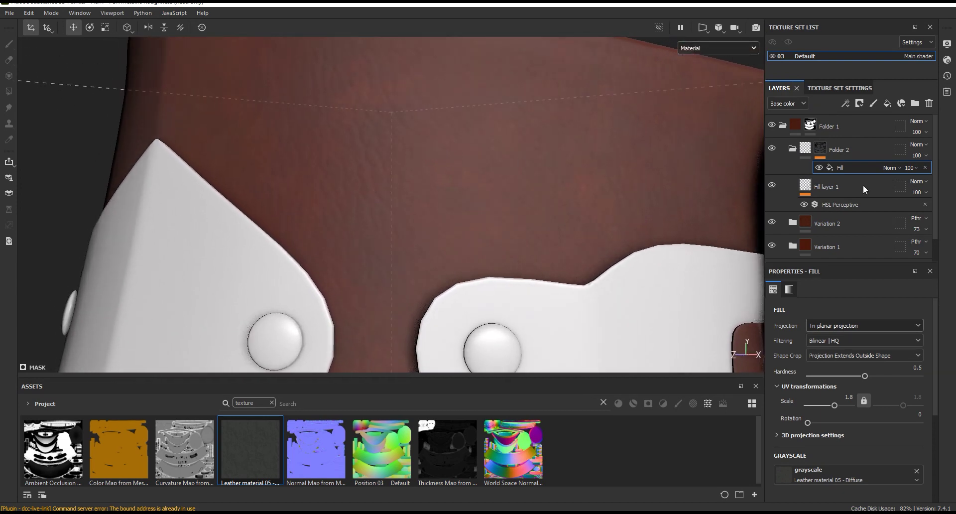
Darken Fill layer 1's HSL Perceptive filter to saturation 0.713 and lightness 0.19.
left_click(772, 150)
left_click(844, 206)
mouse_move(478, 150)
left_mouse_down("alt")
mouse_move(442, 129)
mouse_move(492, 145)
left_mouse_up("alt")
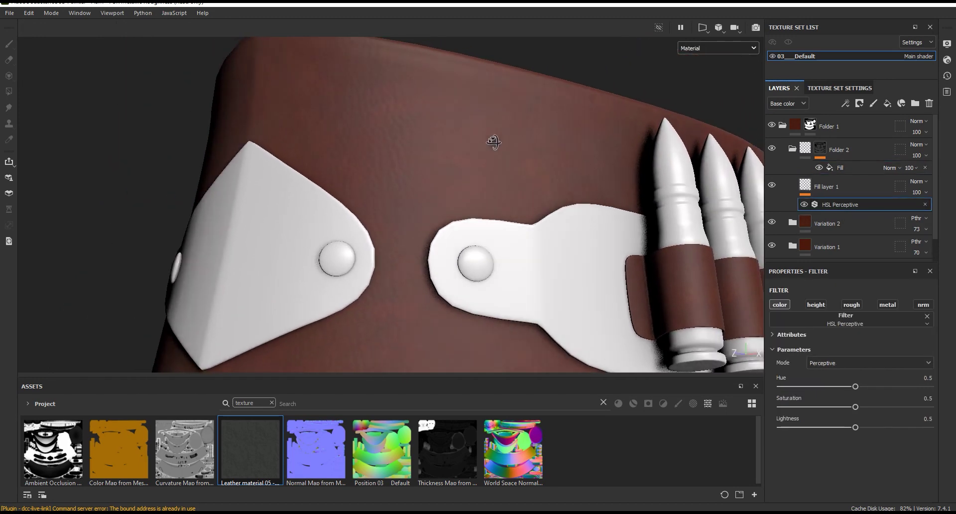
middle_click_drag(492, 145, 614, 214, "alt")
left_click_drag(614, 214, 876, 223, "alt")
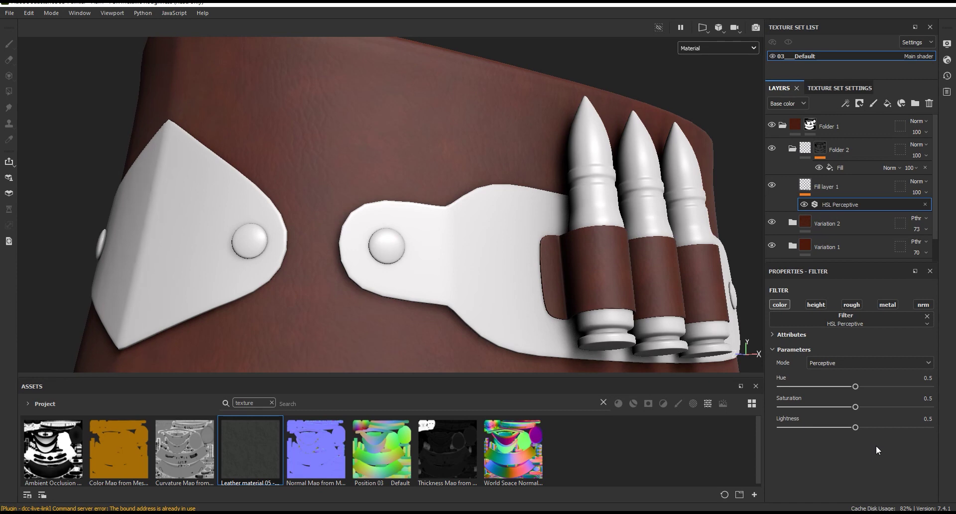
left_click_drag(855, 407, 857, 407)
mouse_move(758, 414)
left_mouse_down()
mouse_move(853, 416)
mouse_move(797, 430)
mouse_move(868, 427)
mouse_move(809, 428)
left_mouse_up()
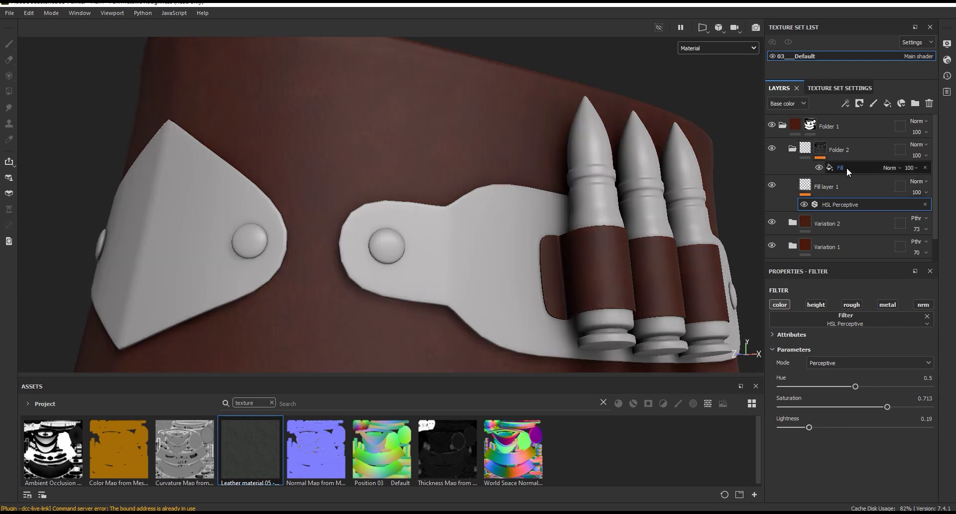
left_click(845, 168)
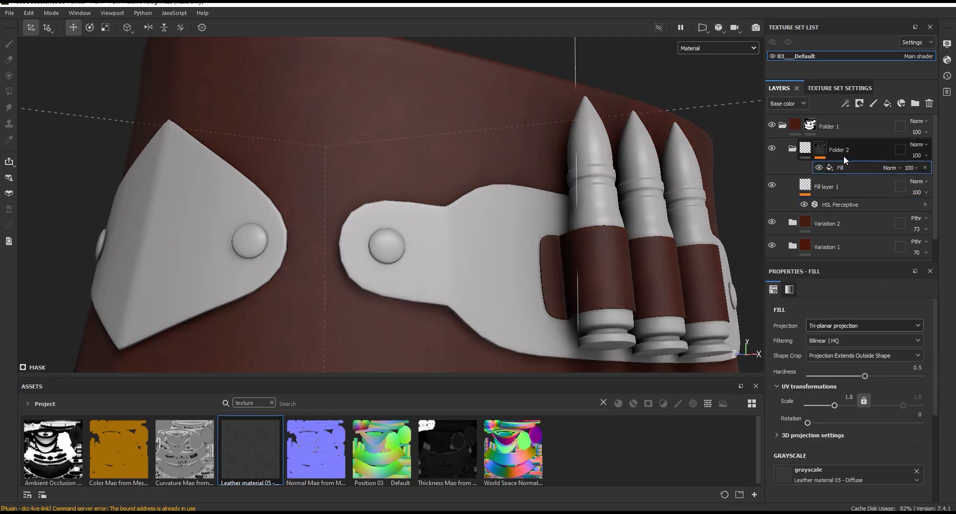
Add a Levels effect to Folder 2's mask and raise its input and output black points.
left_click(845, 104)
left_click(872, 152)
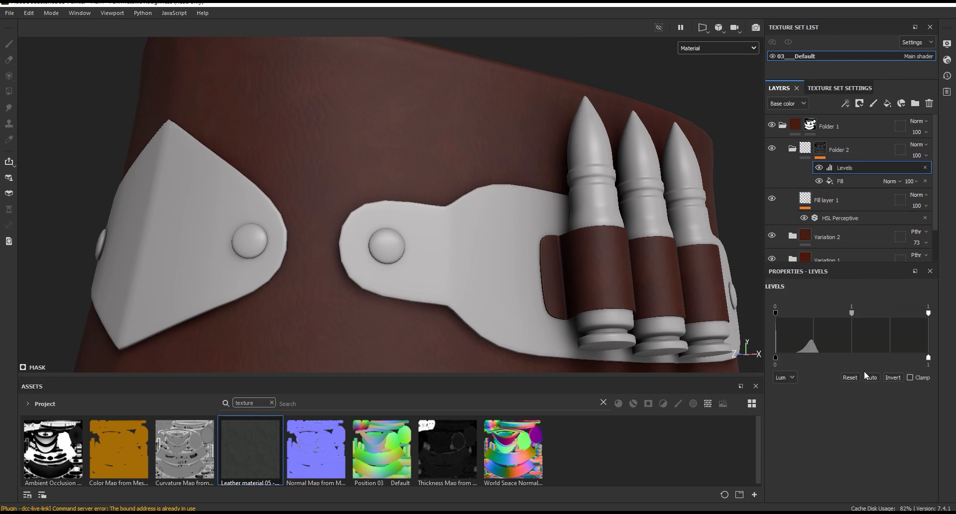
left_click_drag(778, 313, 870, 326)
mouse_move(775, 357)
left_mouse_down()
mouse_move(825, 360)
mouse_move(813, 363)
left_mouse_up()
Raise Fill layer 1's height to about 0.17.
mouse_move(555, 267)
left_mouse_down("alt")
mouse_move(465, 196)
mouse_move(495, 204)
mouse_move(487, 175)
mouse_move(475, 196)
left_mouse_up("alt")
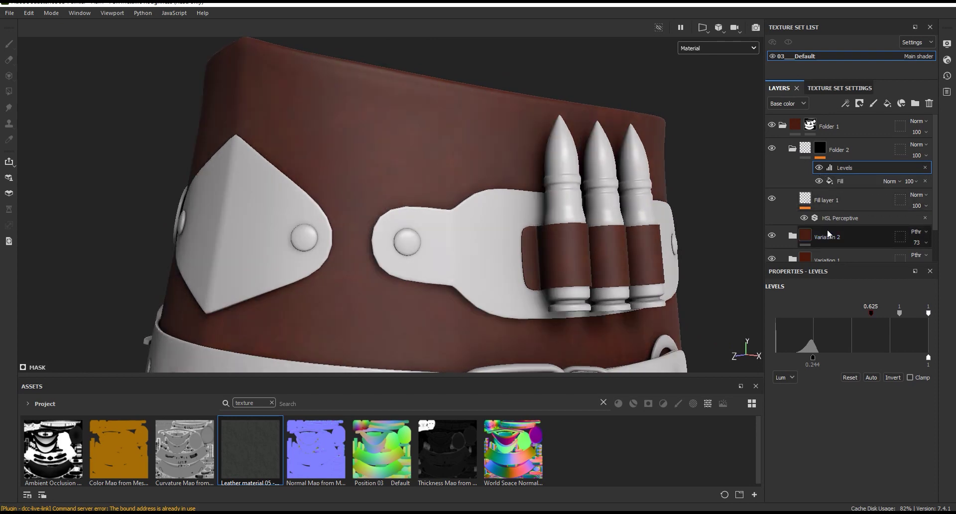
left_click(826, 200)
left_click_drag(847, 405, 853, 404)
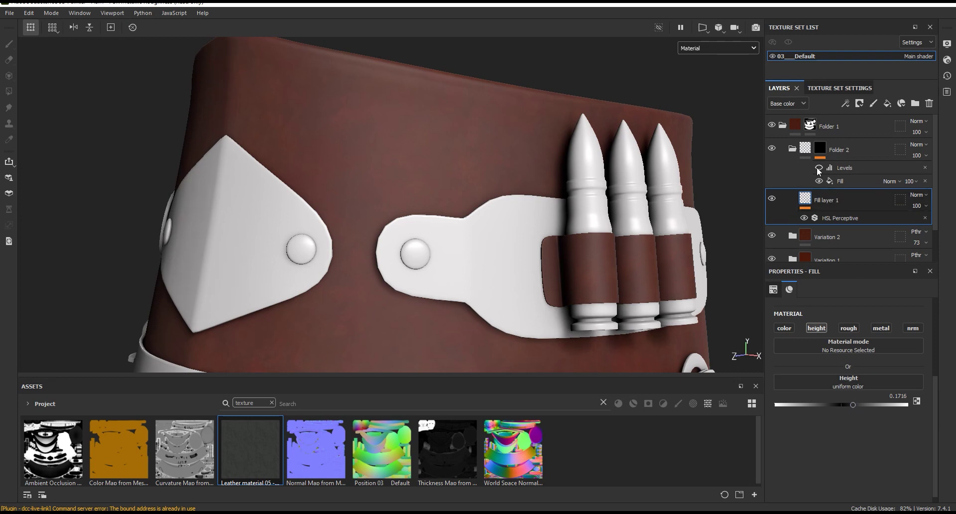
left_click_drag(663, 168, 483, 141, "alt")
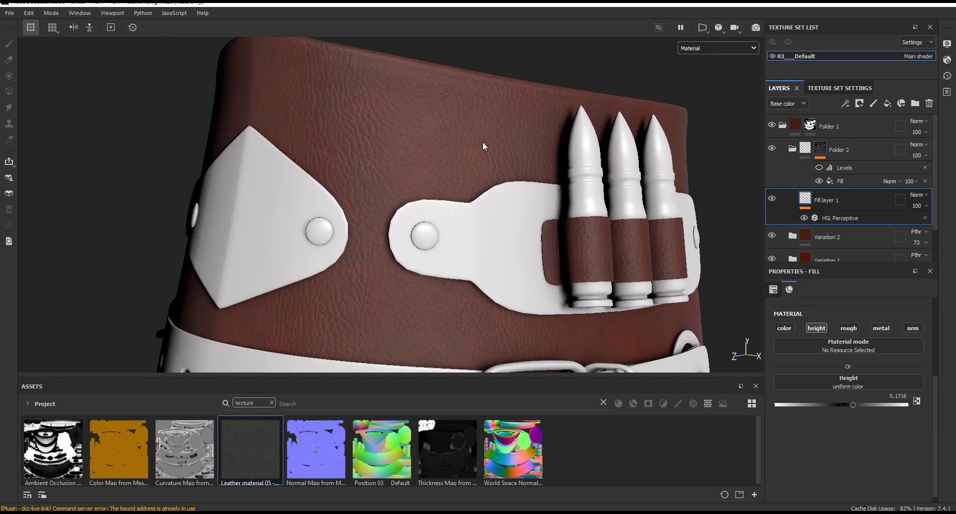
Preview the mask in the viewport, invert it, and set Levels input to 0 and white to 0.417.
left_click(838, 168)
left_click(819, 168)
left_click(717, 47)
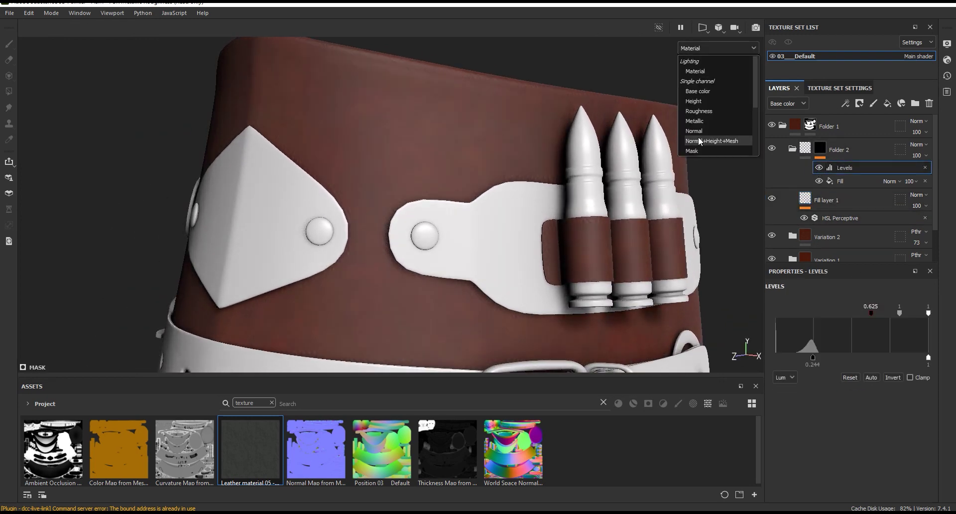
left_click(700, 150)
mouse_move(869, 314)
left_mouse_down()
mouse_move(777, 321)
mouse_move(822, 319)
left_mouse_up()
left_click(893, 377)
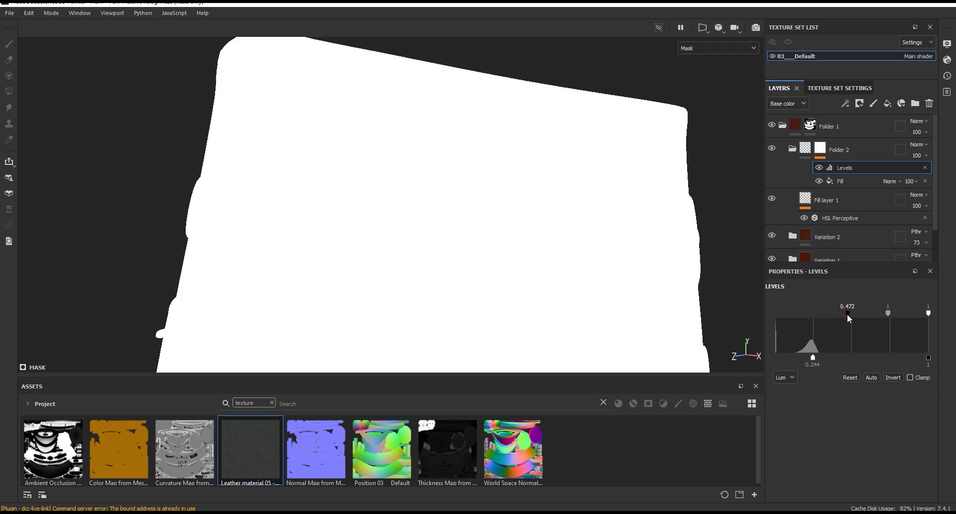
left_click_drag(879, 317, 775, 321)
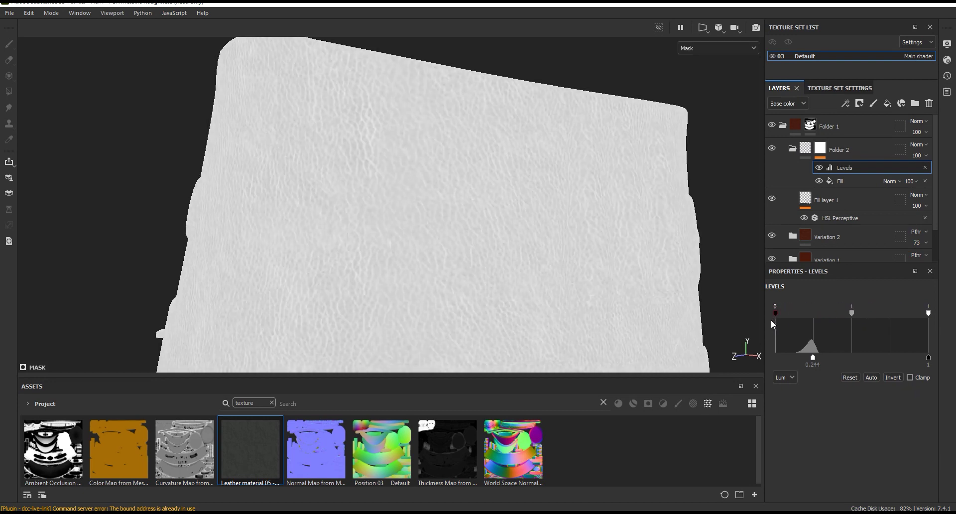
mouse_move(927, 313)
left_mouse_down()
mouse_move(817, 325)
mouse_move(799, 312)
left_mouse_up()
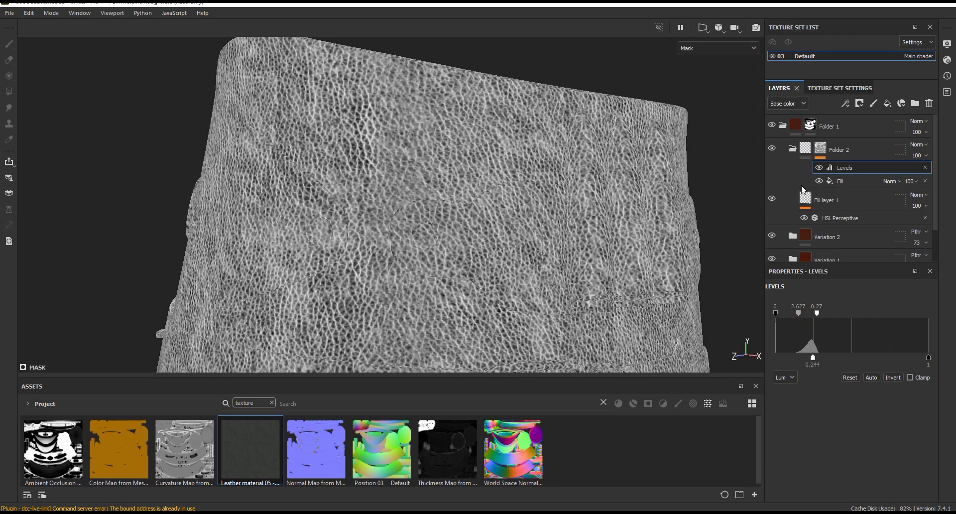
Switch the viewport back to Material and toggle Invert on the leather-grain mask.
left_click(696, 52)
left_click(694, 59)
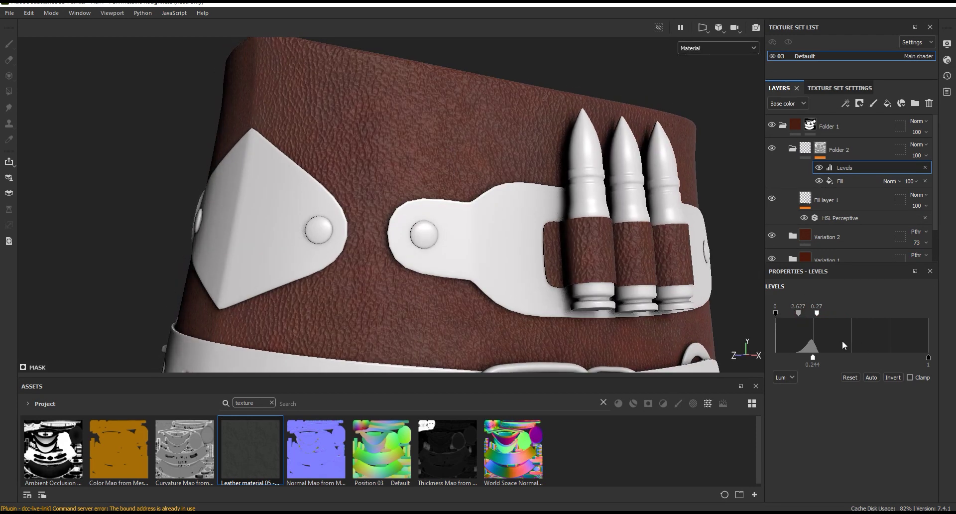
left_click(895, 378)
mouse_move(494, 141)
left_mouse_down("alt")
mouse_move(508, 145)
mouse_move(495, 141)
left_mouse_up("alt")
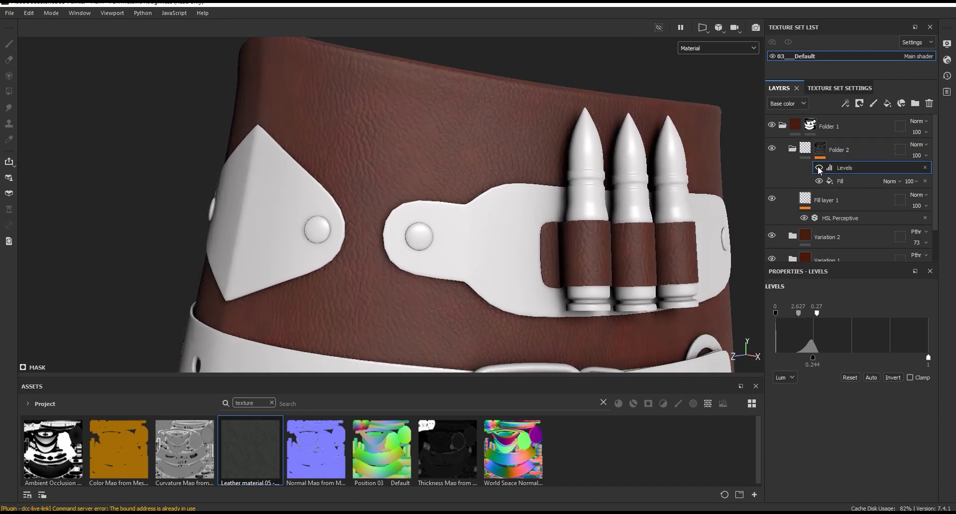
scroll(427, 111, "up", 2)
scroll(420, 115, "up", 2)
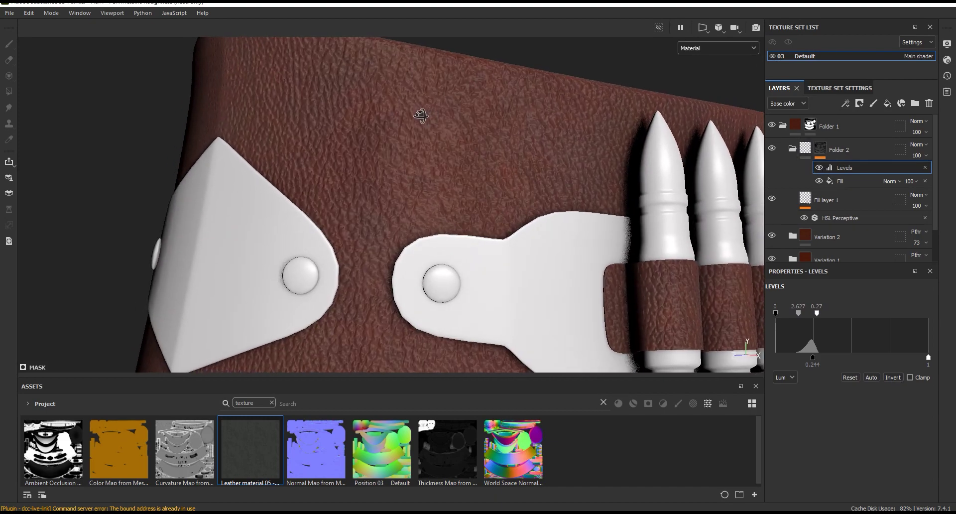
mouse_move(421, 116)
left_mouse_down("alt")
mouse_move(504, 133)
mouse_move(453, 326)
mouse_move(512, 288)
mouse_move(517, 110)
mouse_move(465, 327)
mouse_move(521, 309)
mouse_move(544, 232)
left_mouse_up("alt")
scroll(543, 231, "up", 2)
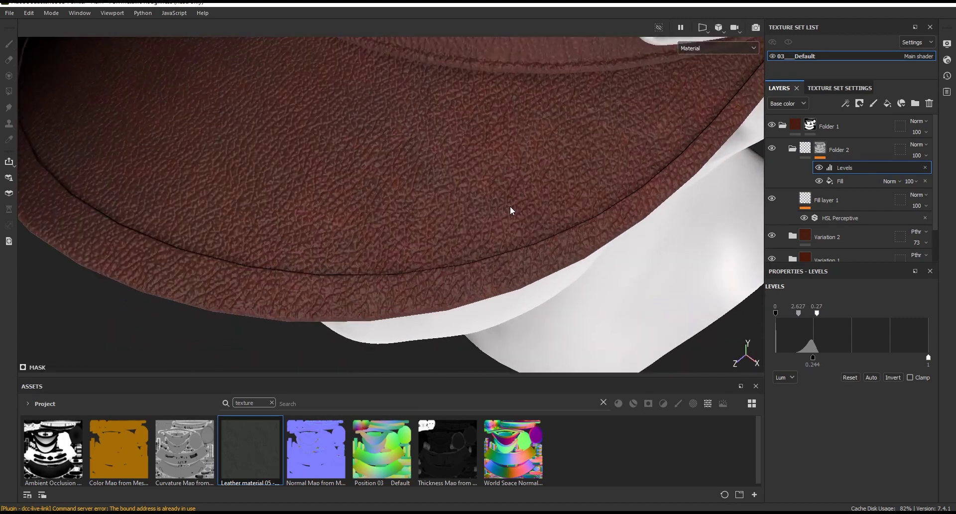
Retune Folder 2's mask Levels to 0.889/0.371 with output low at 0.078.
left_click_drag(816, 313, 851, 313)
mouse_move(617, 316)
left_mouse_down("alt")
mouse_move(610, 309)
mouse_move(514, 368)
mouse_move(526, 201)
left_mouse_up("alt")
scroll(453, 94, "up", 1)
scroll(482, 145, "up", 3)
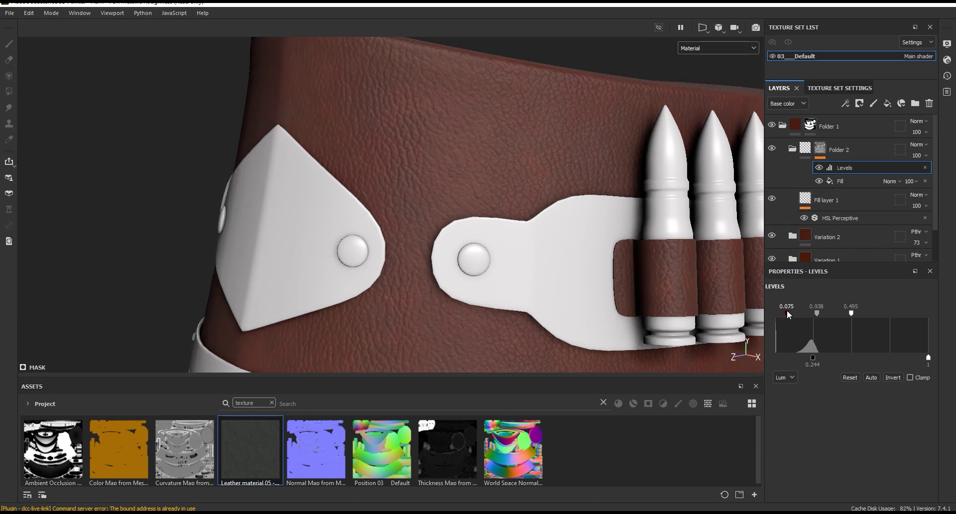
left_click_drag(803, 312, 774, 313)
left_click_drag(851, 313, 832, 314)
left_click_drag(813, 357, 793, 358)
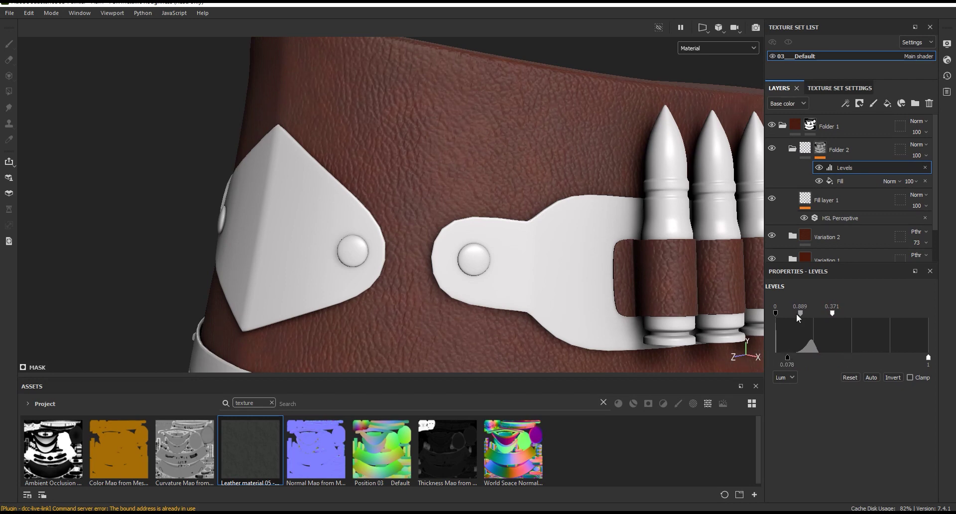
Lower Fill layer 1's height from 0.1716 to 0.1045.
left_click(841, 204)
left_click_drag(854, 405, 846, 404)
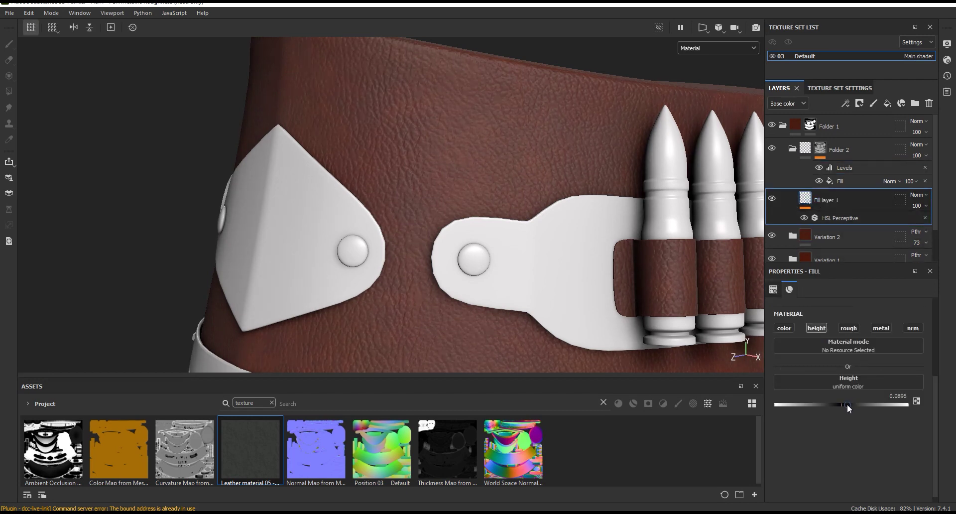
mouse_move(545, 158)
left_mouse_down("alt")
mouse_move(596, 122)
mouse_move(613, 145)
left_mouse_up("alt")
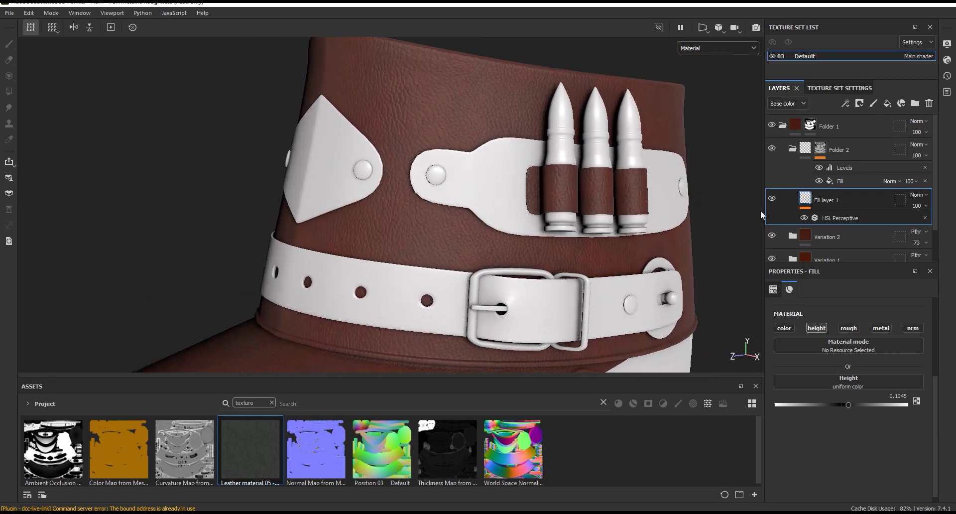
Rename Fill layer 1 to 'Height'.
double_click(827, 201)
type("Hel")
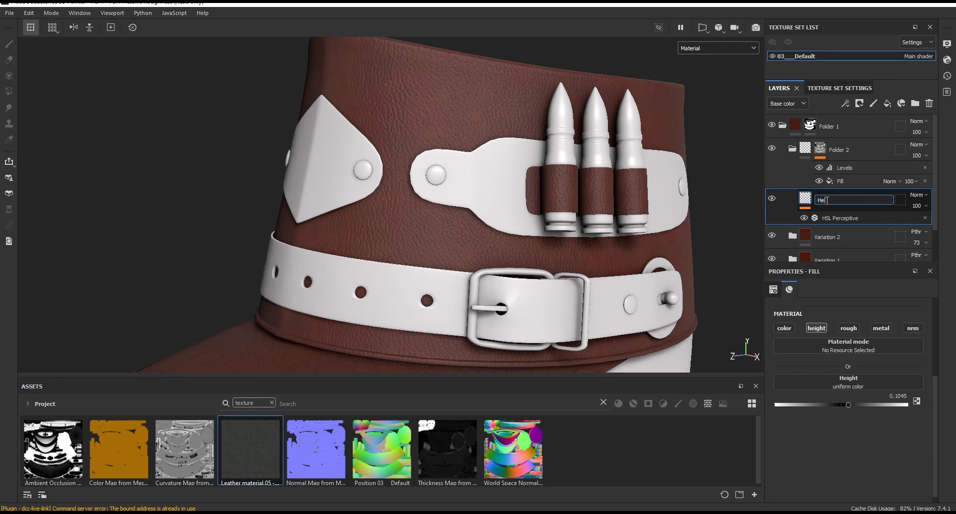
key("Return")
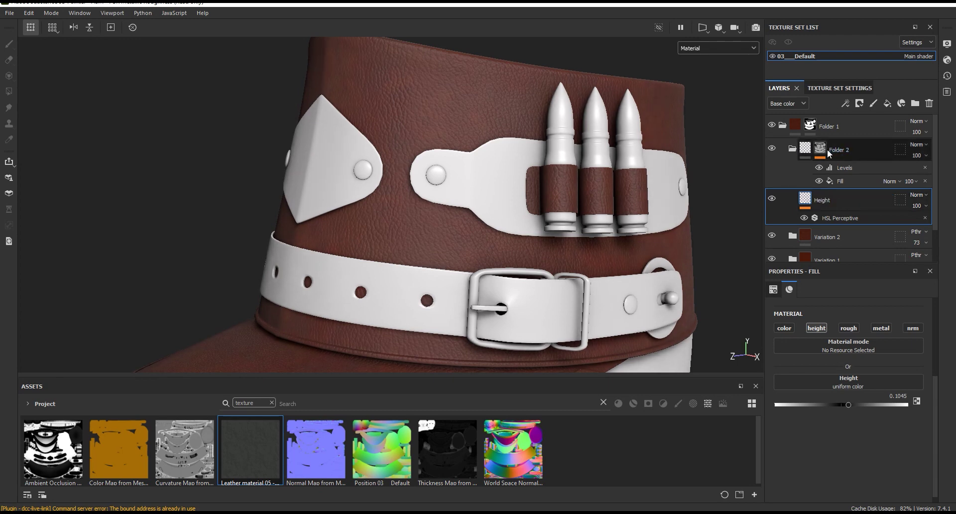
Toggle Folder 2's visibility to compare the leather grain on and off.
left_click(794, 150)
scroll(412, 85, "up", 3)
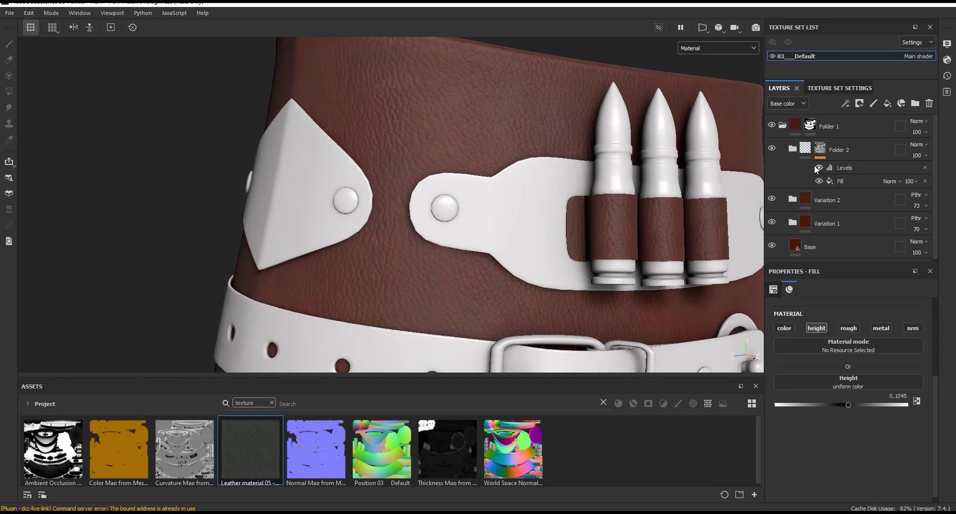
left_click(805, 148)
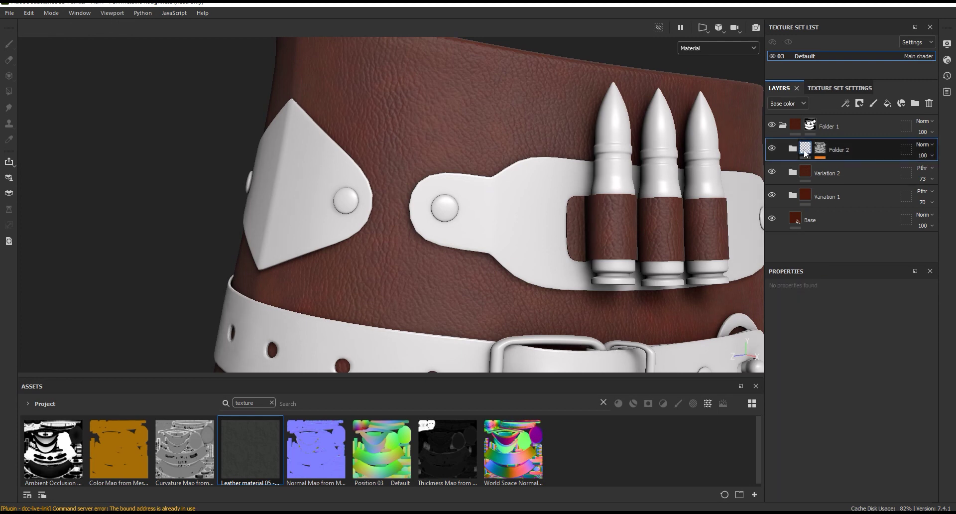
left_click(792, 148)
scroll(457, 233, "down", 3)
scroll(417, 237, "up", 2)
left_click(772, 149)
Reduce the Height layer's height to 0.0821.
left_click(804, 165)
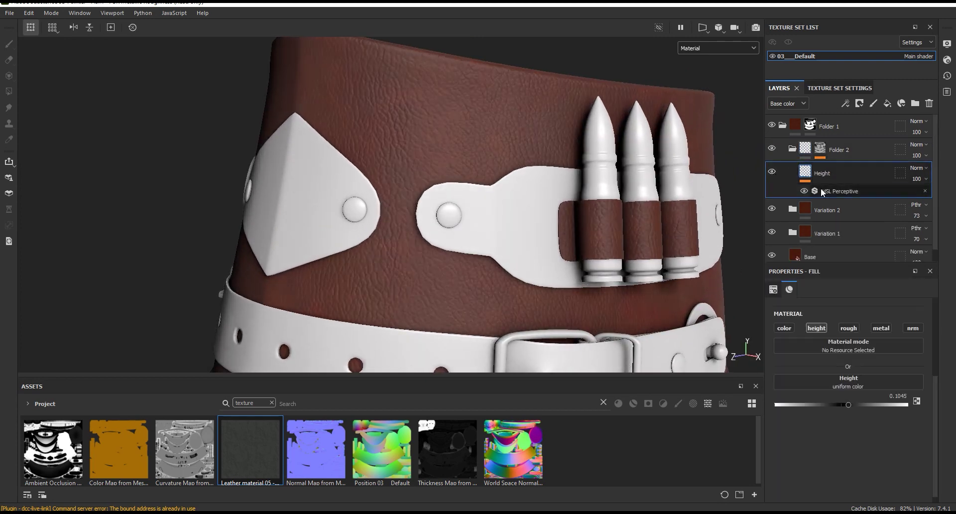
left_click(847, 403)
mouse_move(604, 292)
left_mouse_down("alt")
mouse_move(602, 308)
mouse_move(642, 148)
mouse_move(553, 286)
mouse_move(591, 207)
mouse_move(519, 252)
left_mouse_up("alt")
scroll(518, 252, "up", 3)
scroll(556, 234, "up", 2)
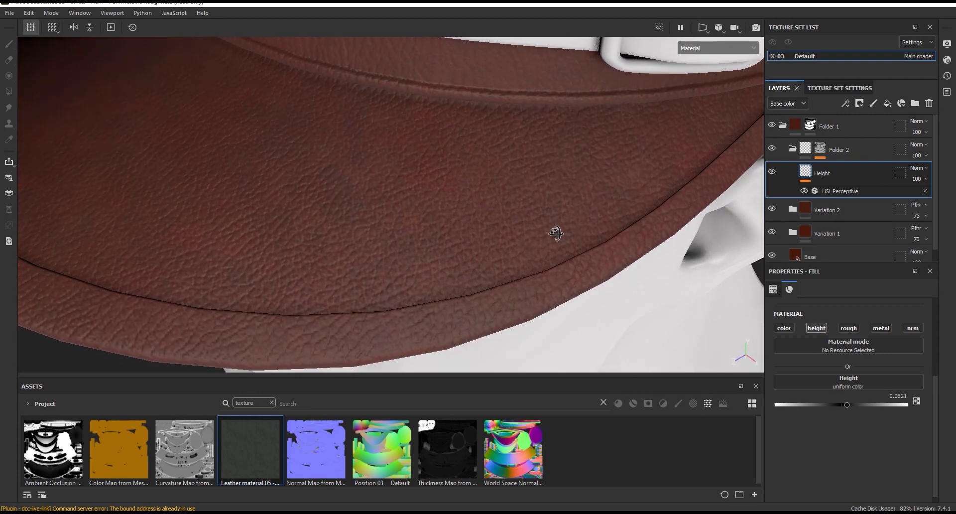
Raise Folder 2's mask Levels midtone and lift output black to 0.124.
left_click(820, 147)
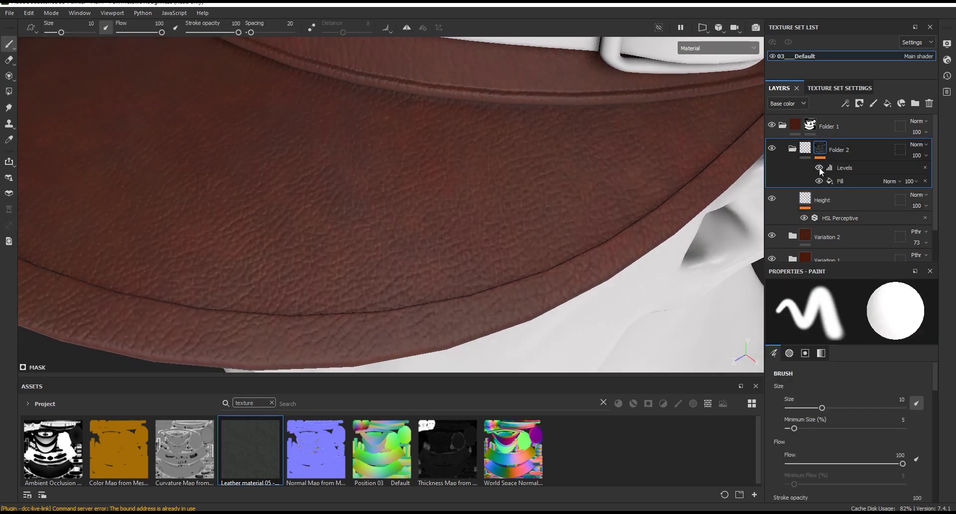
left_click(849, 168)
mouse_move(800, 313)
left_mouse_down()
mouse_move(811, 311)
mouse_move(787, 312)
left_mouse_up()
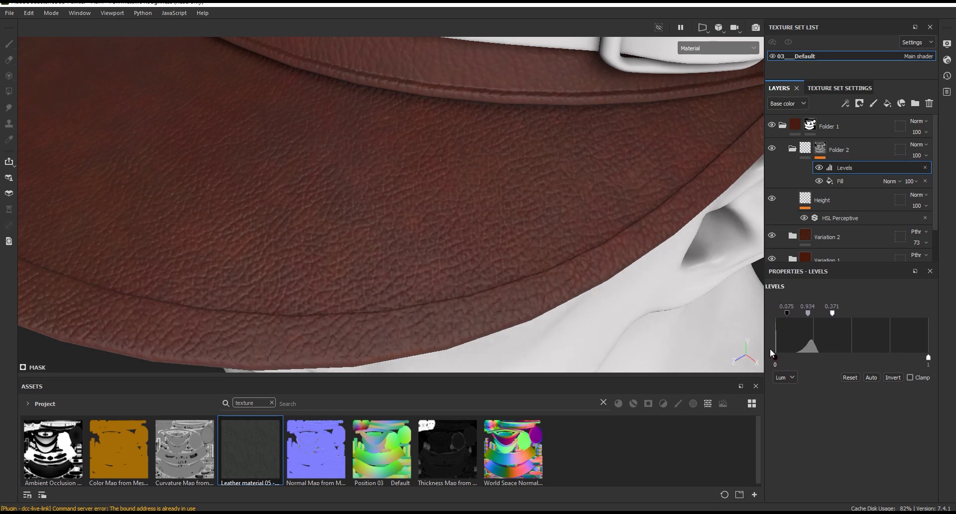
left_click_drag(797, 354, 794, 358)
scroll(580, 311, "down", 5)
mouse_move(580, 311)
left_mouse_down("alt")
mouse_move(596, 170)
mouse_move(459, 188)
mouse_move(516, 249)
mouse_move(550, 230)
mouse_move(532, 188)
mouse_move(573, 191)
left_mouse_up("alt")
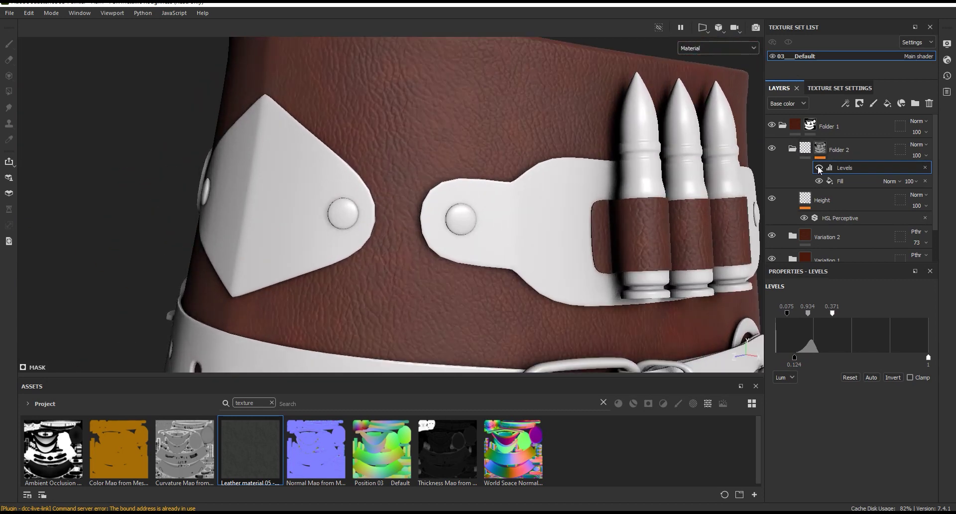
Lower the Height layer's height further to 0.0672.
left_click(822, 201)
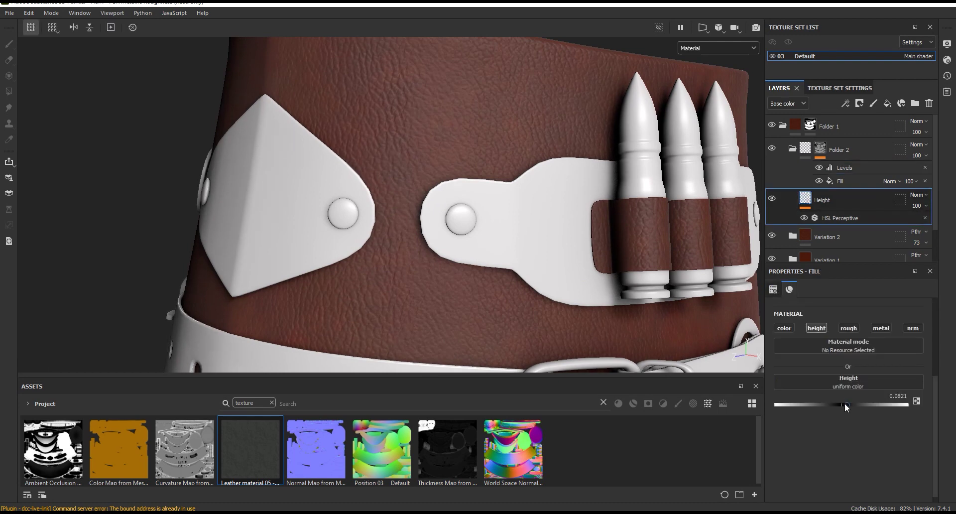
left_click_drag(847, 404, 846, 404)
left_click_drag(647, 249, 763, 127, "alt")
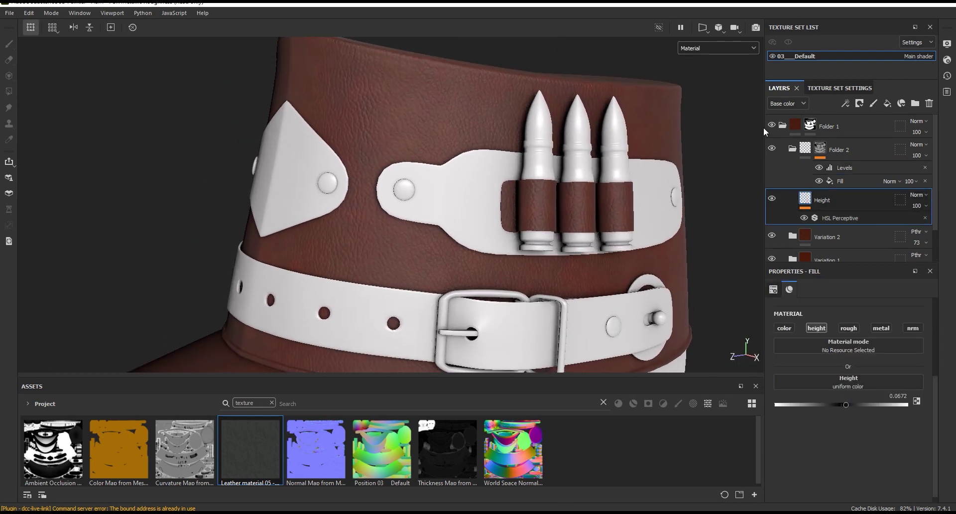
left_click(793, 149)
Rename Folder 2 to 'Detail', duplicate it with Ctrl+D, and name the upper copy 'Detail 2'.
double_click(843, 153)
type("Detail")
key("Return")
key("ctrl+d")
double_click(861, 174)
double_click(847, 150)
type("2")
key("Return")
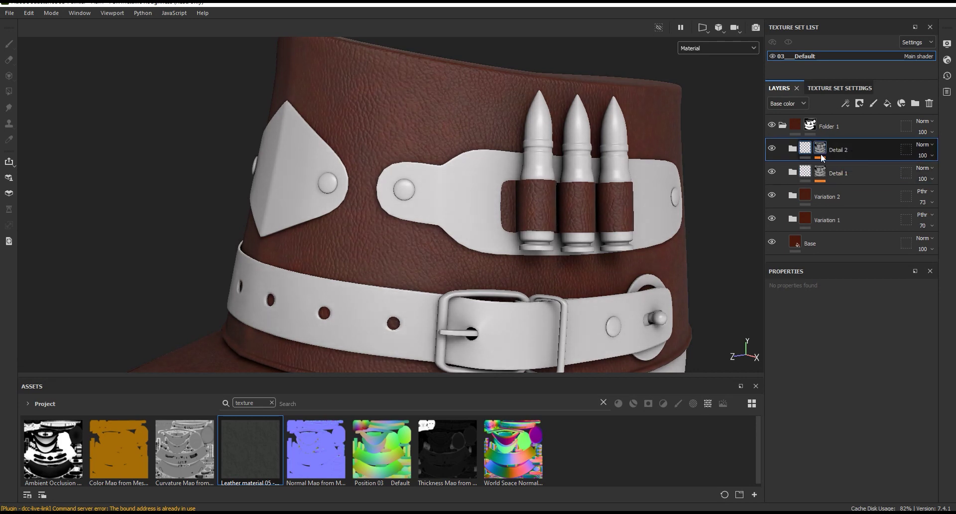
Set Detail 2's mask Levels to 0, 2.312, 0.521 with output black 0.085 and white 1.
left_click(793, 148)
left_click_drag(251, 140, 471, 147, "alt")
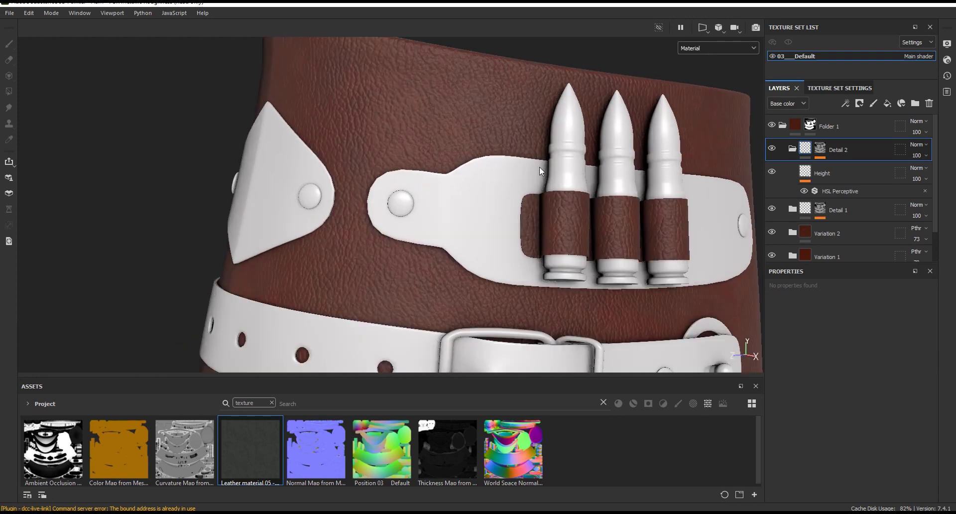
left_click(802, 175)
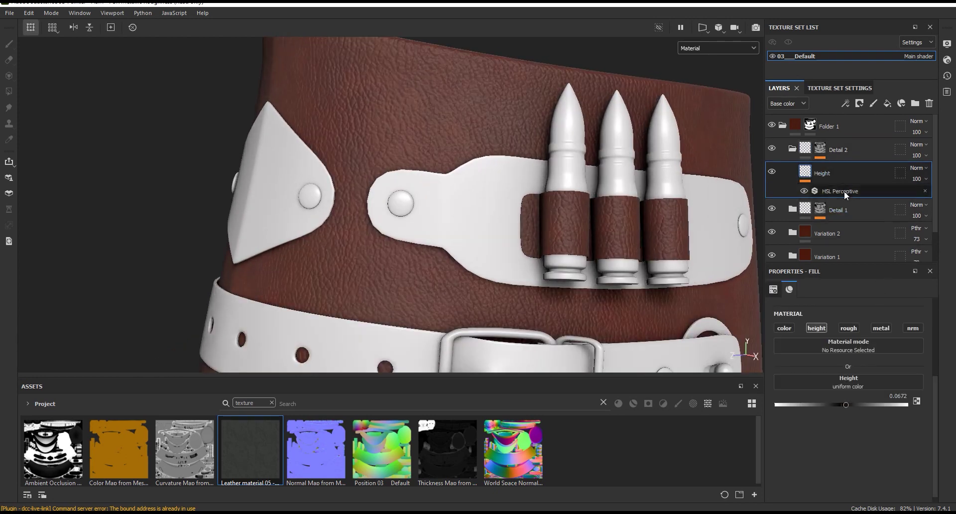
left_click(820, 148)
left_click(846, 167)
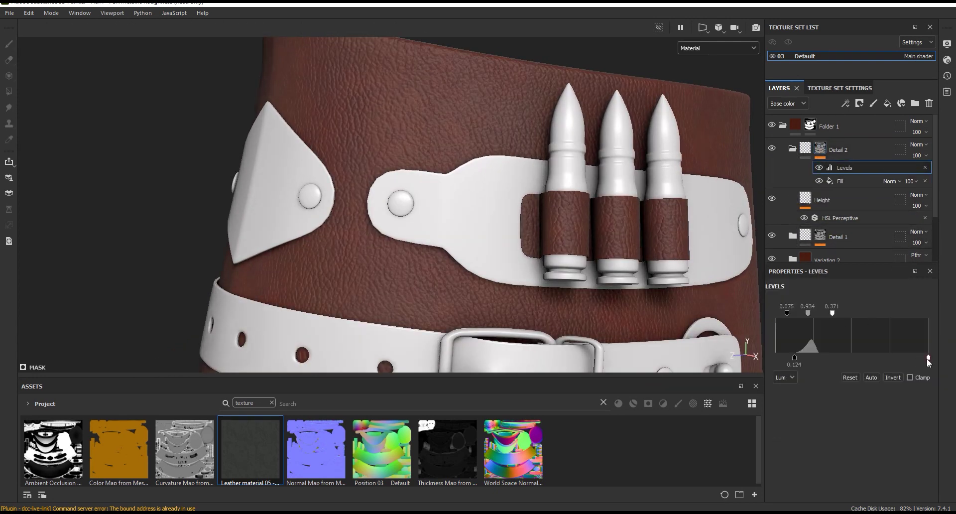
left_click_drag(920, 358, 929, 358)
left_click_drag(795, 358, 788, 360)
mouse_move(776, 314)
left_mouse_down()
mouse_move(857, 315)
mouse_move(819, 312)
left_mouse_up()
left_click_drag(388, 125, 450, 146, "alt")
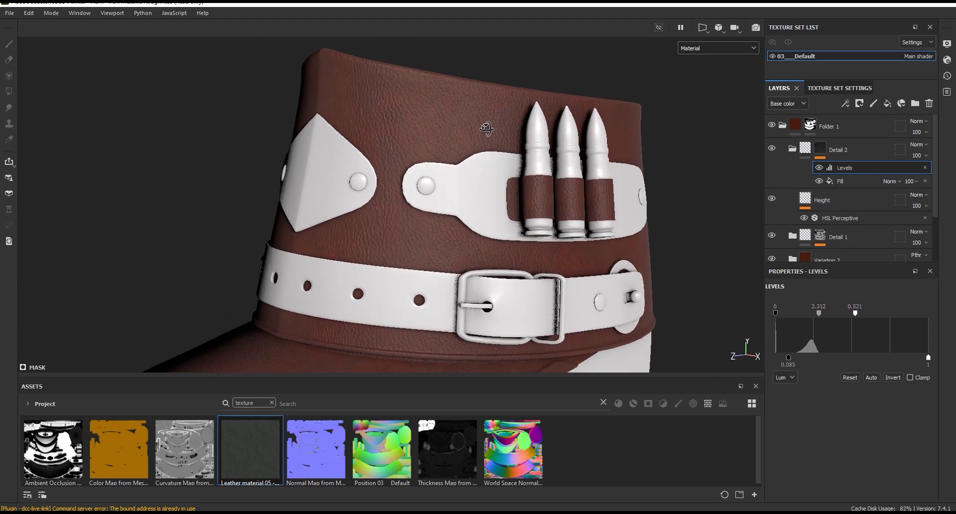
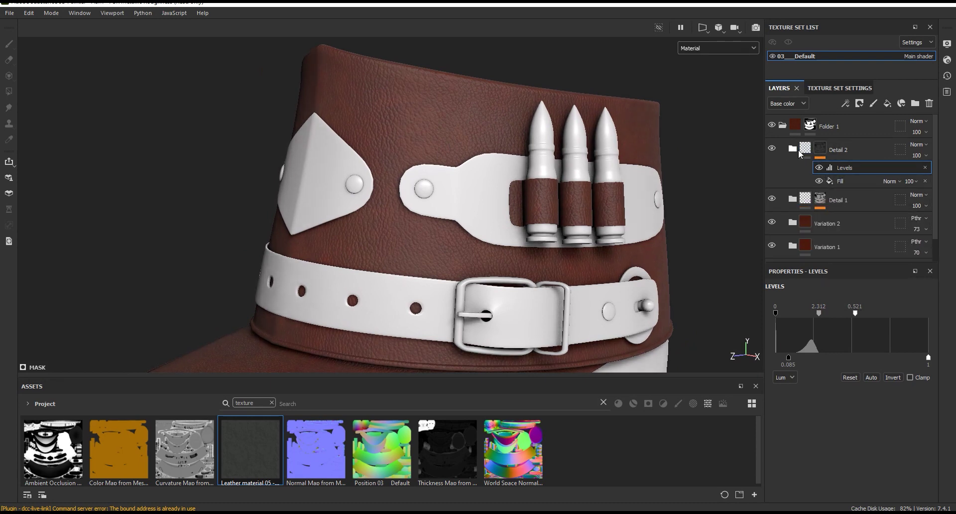
Set Detail 1's mask Levels input range to about 0.065–0.339.
left_click(793, 149)
left_click(793, 171)
left_click(827, 194)
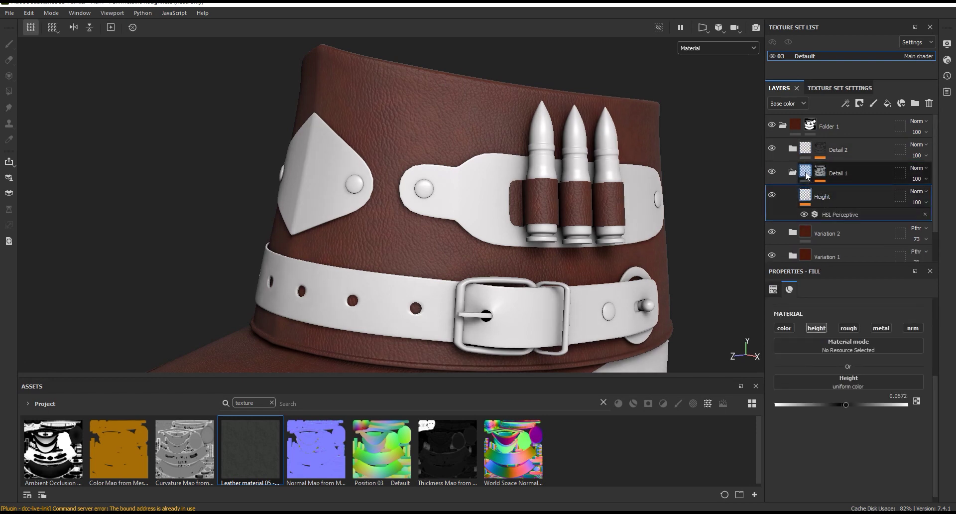
left_click(847, 193)
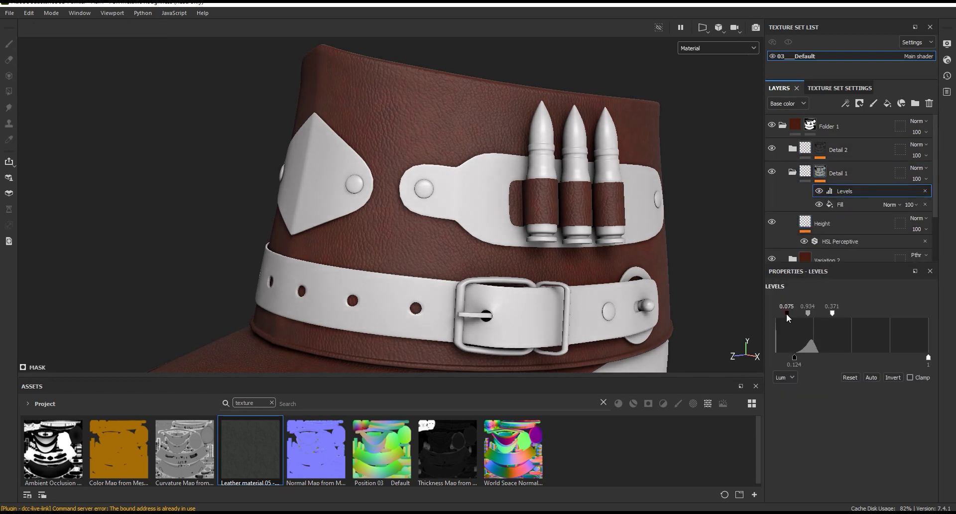
scroll(486, 156, "up", 3)
left_click_drag(784, 313, 838, 313)
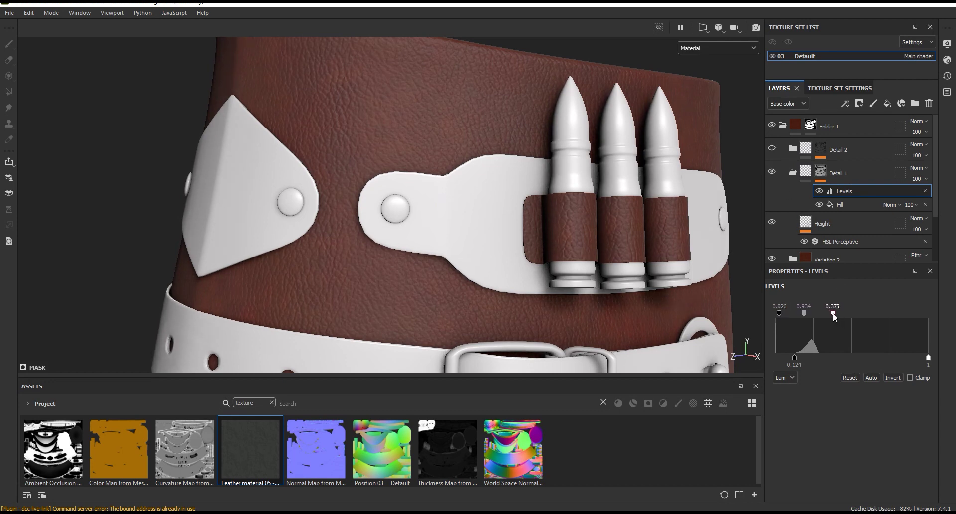
left_click_drag(830, 313, 828, 313)
left_click_drag(784, 313, 785, 313)
scroll(498, 200, "down", 3)
mouse_move(498, 175)
left_mouse_down("alt")
mouse_move(525, 146)
mouse_move(493, 227)
mouse_move(488, 113)
mouse_move(376, 106)
left_mouse_up("alt")
Expand Detail 2 and select the Fill in its mask stack.
left_click(793, 150)
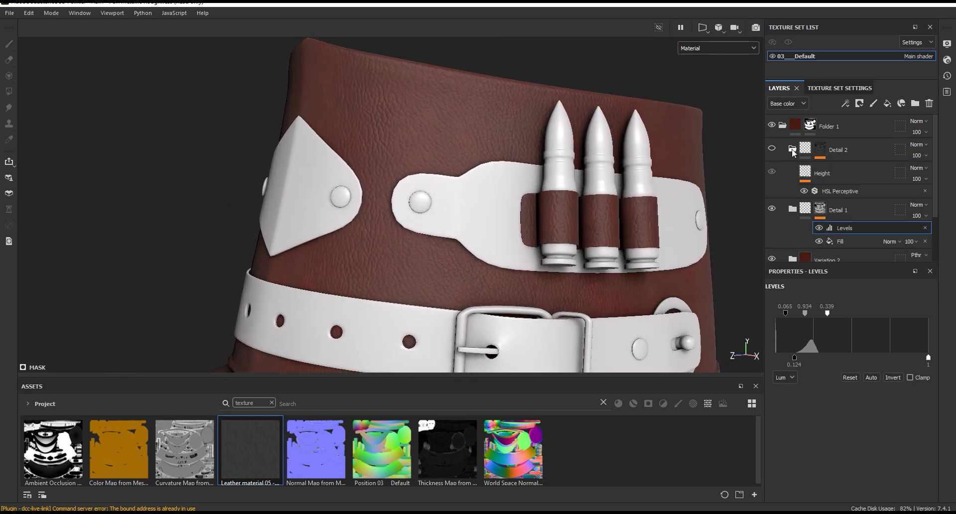
left_click(827, 172)
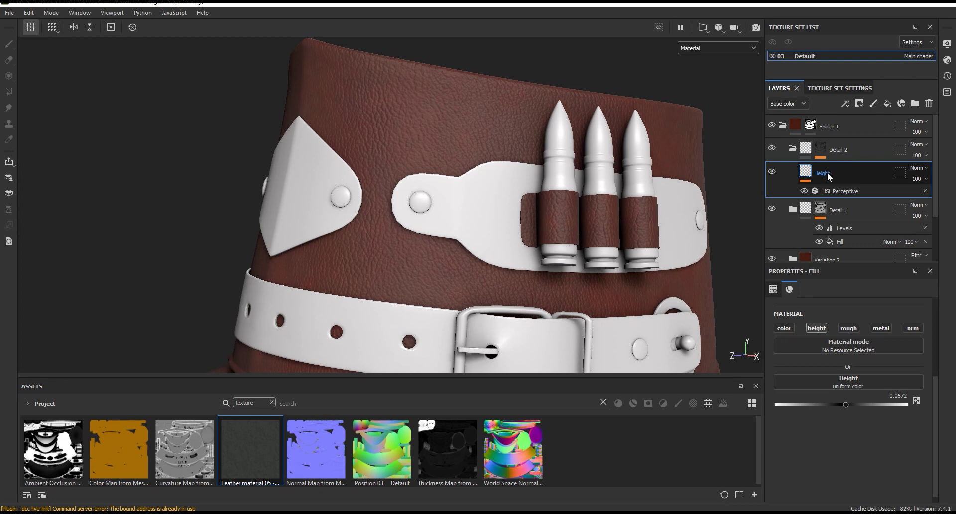
left_click(821, 152)
left_click(831, 176)
Preview Leather material 01 - Bump in File Explorer, then drag it into Painter.
key("alt+Tab")
scroll(850, 178, "up", 1)
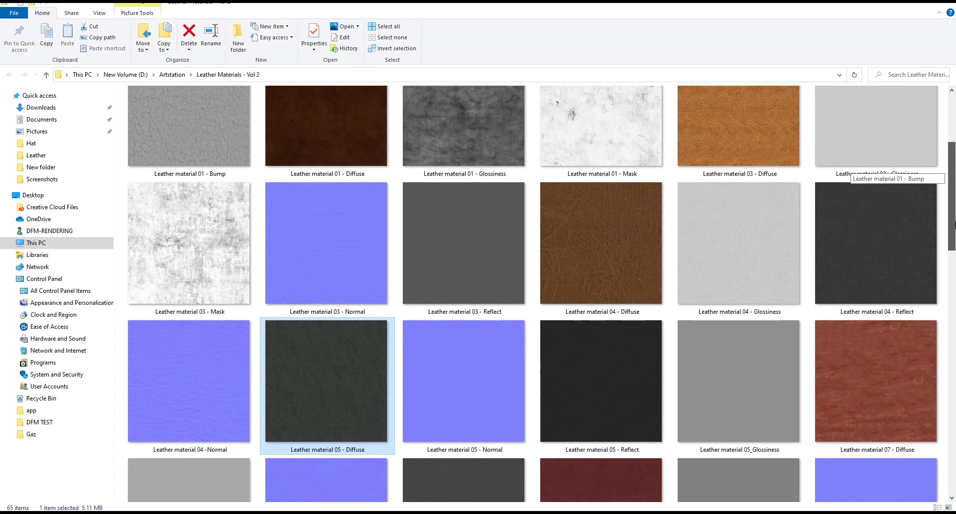
scroll(850, 172, "up", 2)
double_click(215, 260)
scroll(559, 260, "up", 1)
scroll(560, 260, "up", 3)
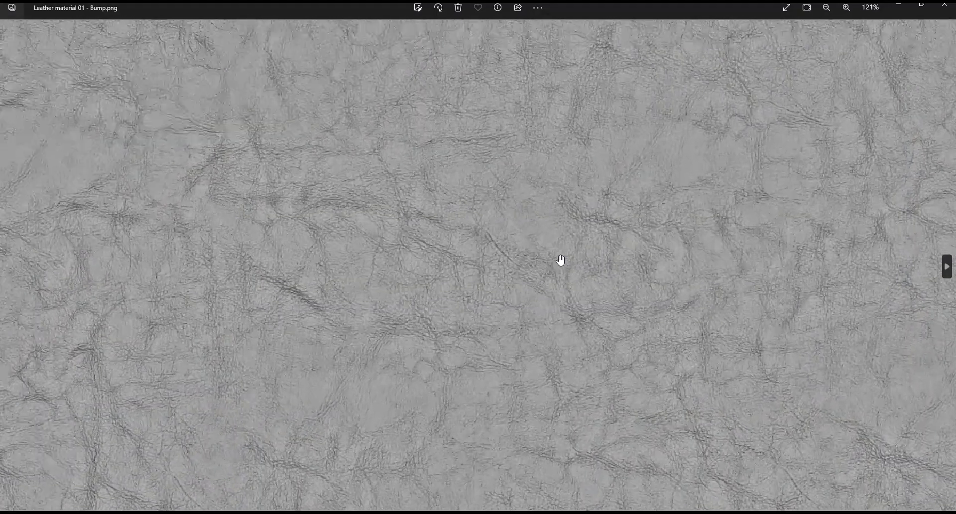
scroll(468, 244, "down", 1)
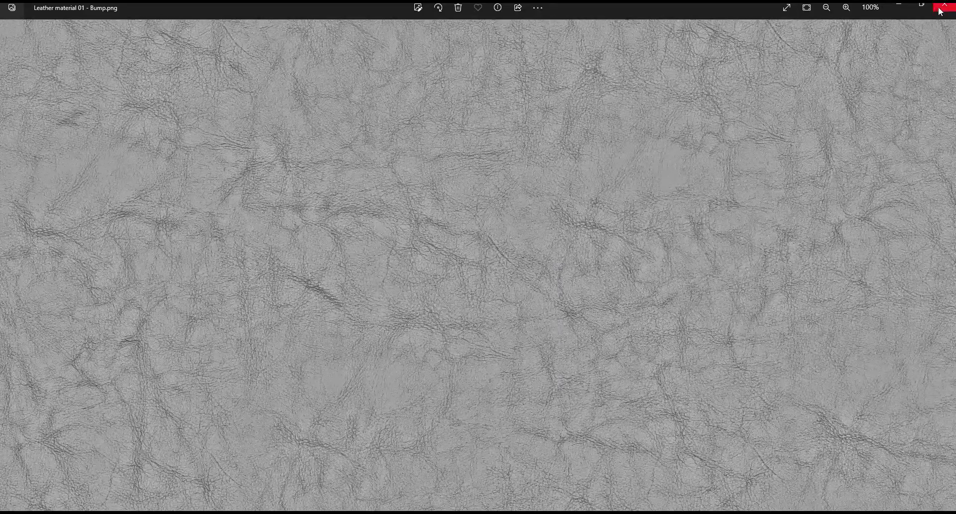
left_click(939, 11)
left_click_drag(175, 244, 626, 455)
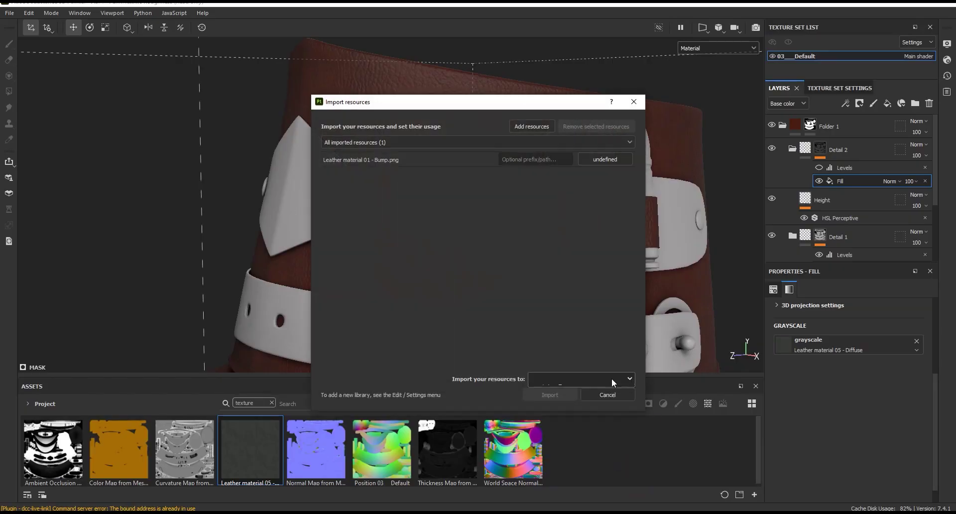
Import Leather material 01 - Bump as a texture resource.
left_click(605, 160)
left_click(622, 175)
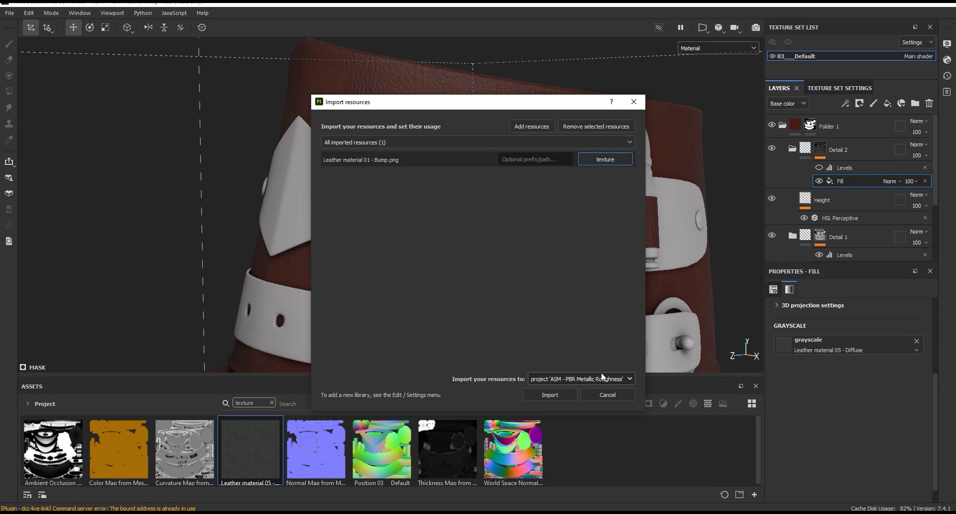
left_click(548, 394)
Drag the Bump texture from Project assets into the Detail 2 mask fill's grayscale slot.
left_click(38, 403)
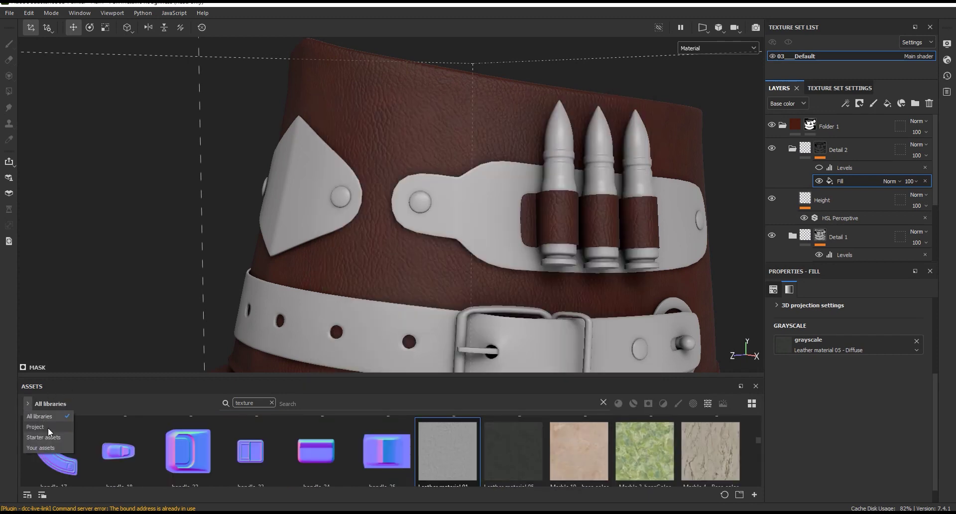
left_click(48, 427)
left_click_drag(239, 435, 835, 354)
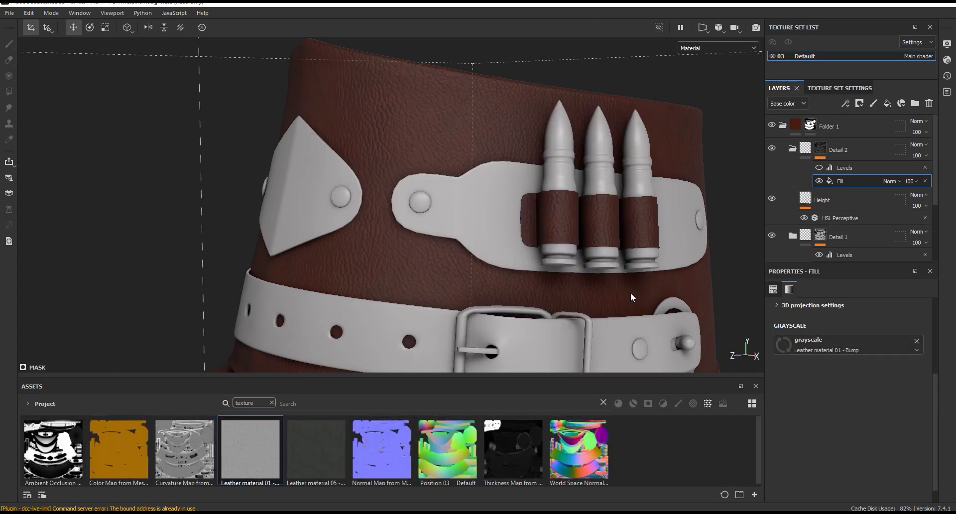
left_click_drag(418, 138, 459, 138, "alt")
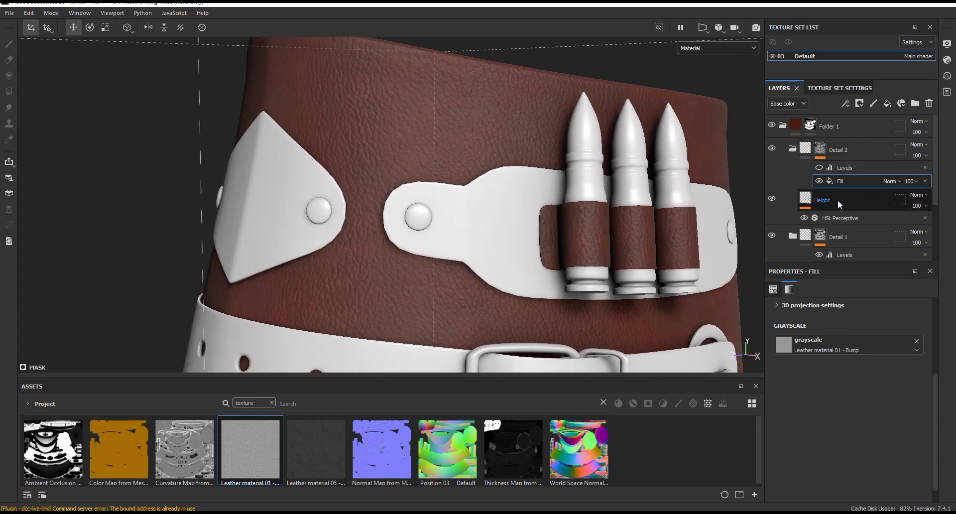
Raise HSL Perceptive saturation to 0.743 and lightness, checking it in Base color view.
left_click(838, 218)
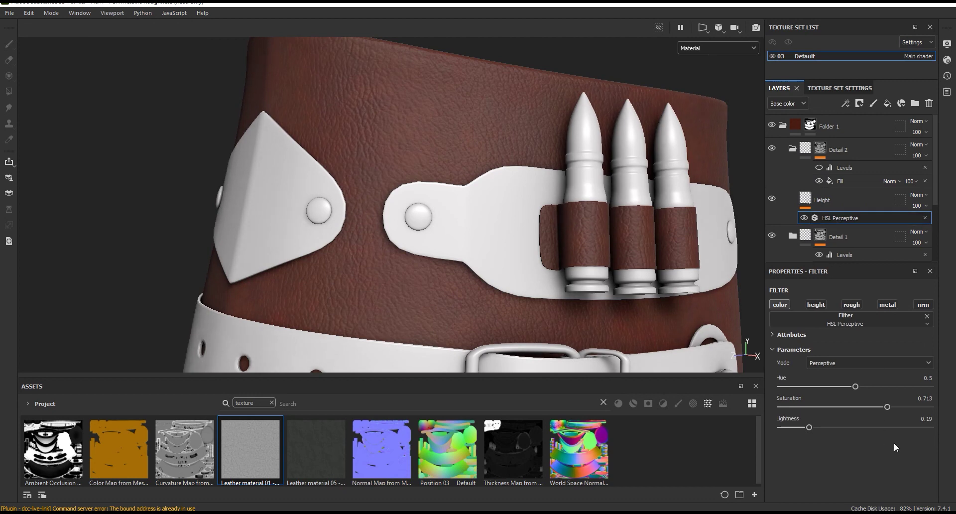
left_click_drag(887, 407, 892, 407)
left_click_drag(807, 431, 857, 432)
left_click(717, 48)
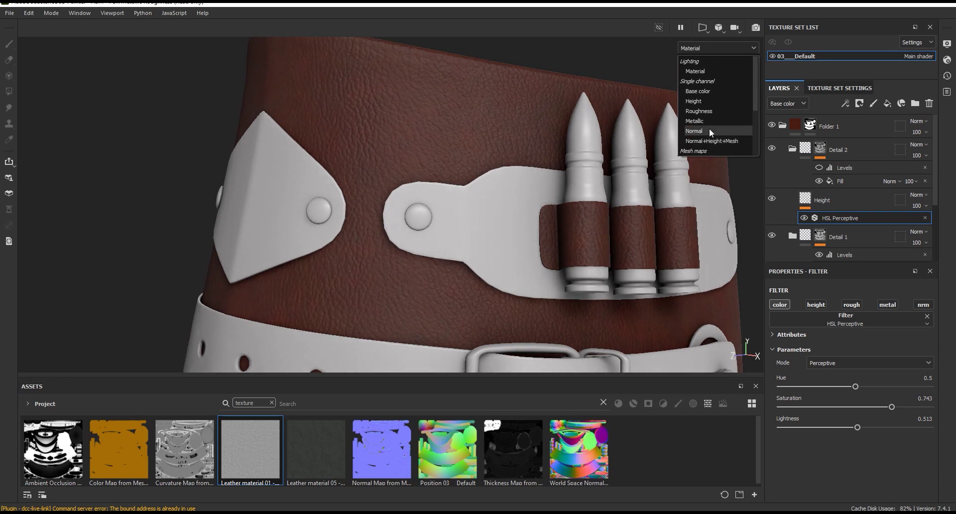
left_click(712, 90)
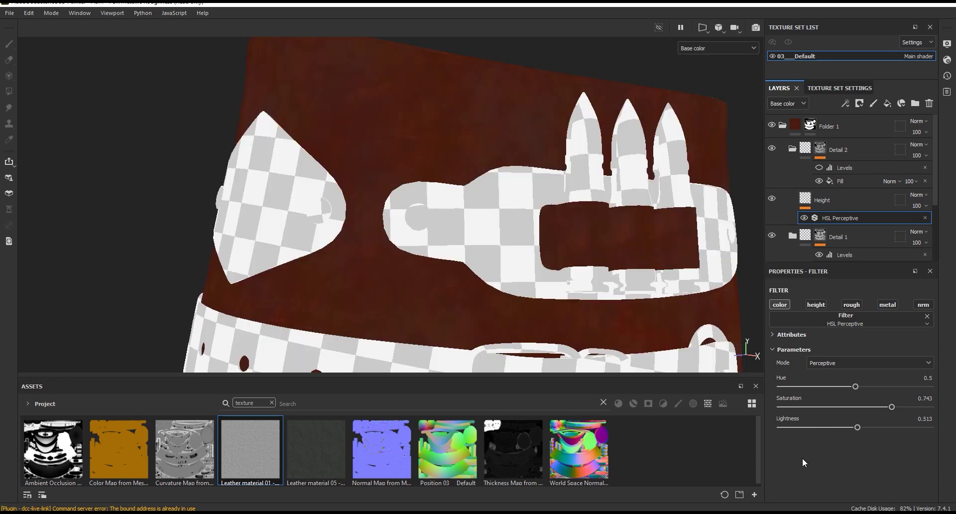
left_click(717, 48)
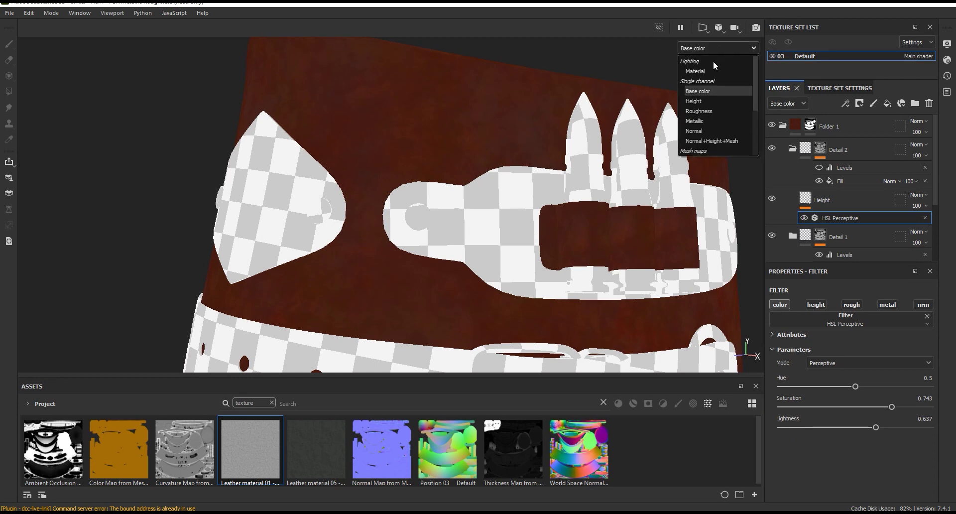
left_click(713, 61)
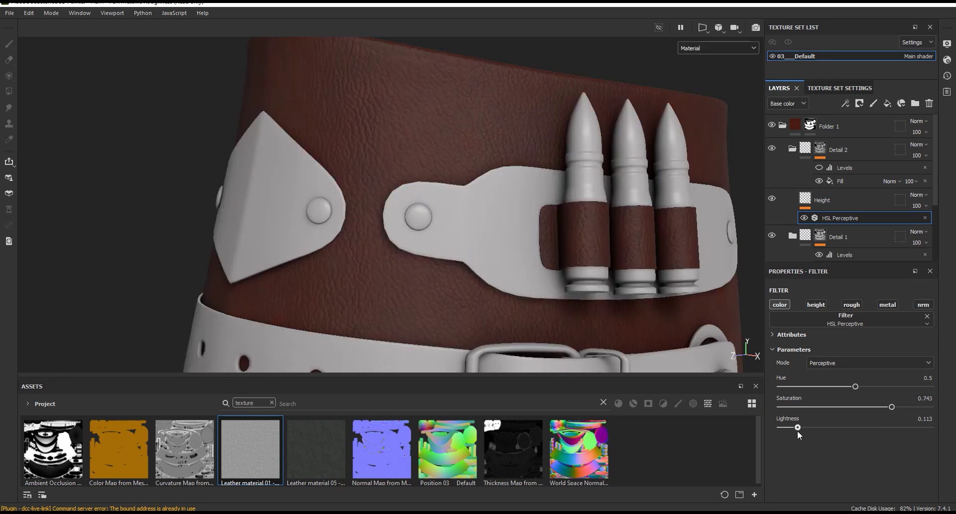
Set HSL Perceptive lightness to 0.17 and select the Fill in Detail 2's mask.
left_click_drag(796, 430, 806, 430)
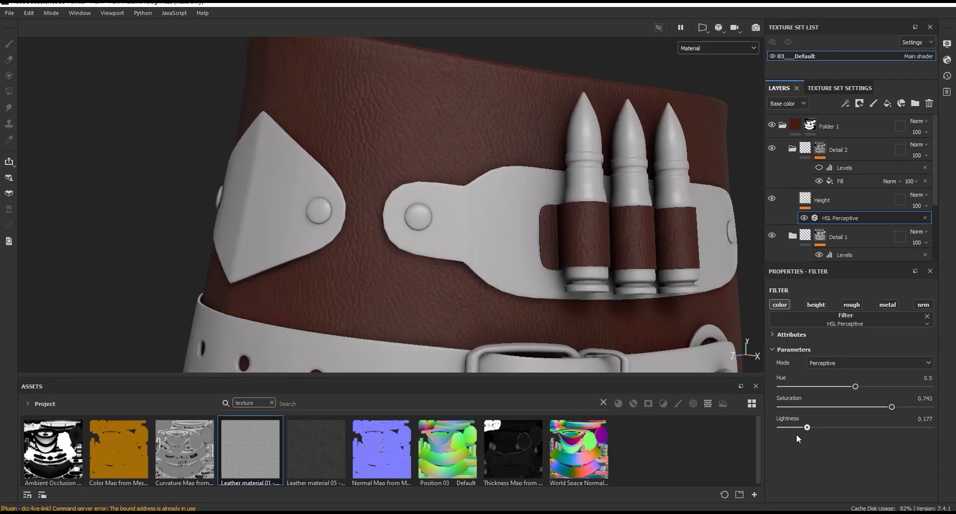
left_click(841, 181)
left_click_drag(936, 429, 937, 363)
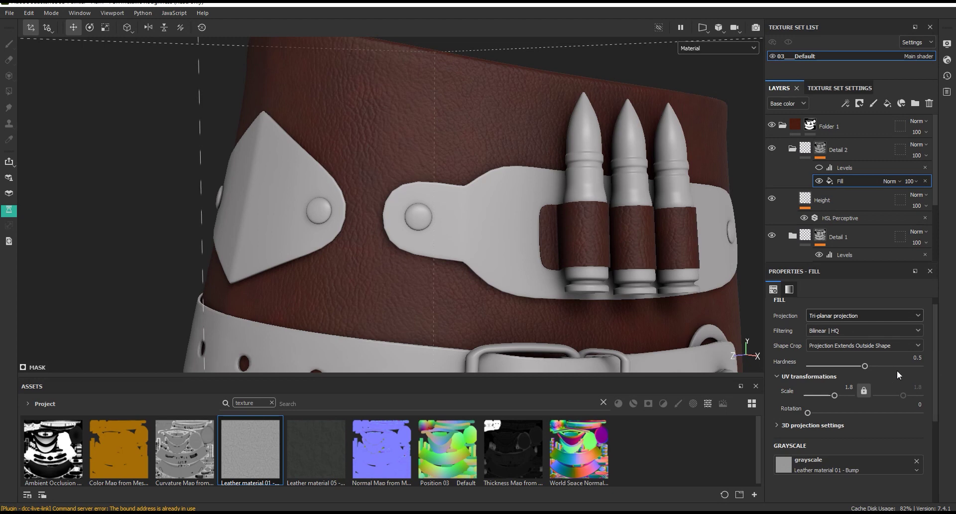
In Mask view, switch the Detail 2 mask texture to UV projection at scale 3.04.
left_click(731, 47)
left_click(698, 149)
left_click(864, 315)
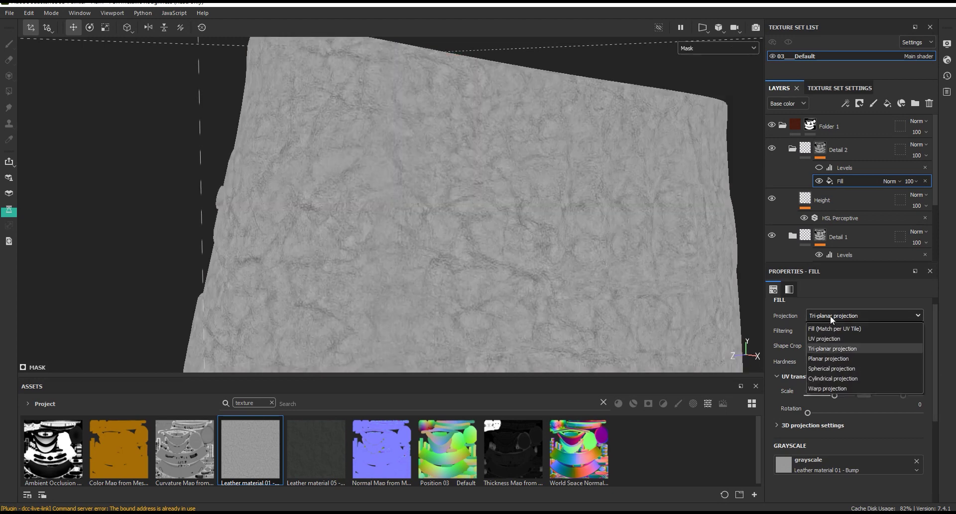
left_click(825, 337)
left_click_drag(691, 295, 471, 119, "alt")
scroll(471, 116, "up", 3)
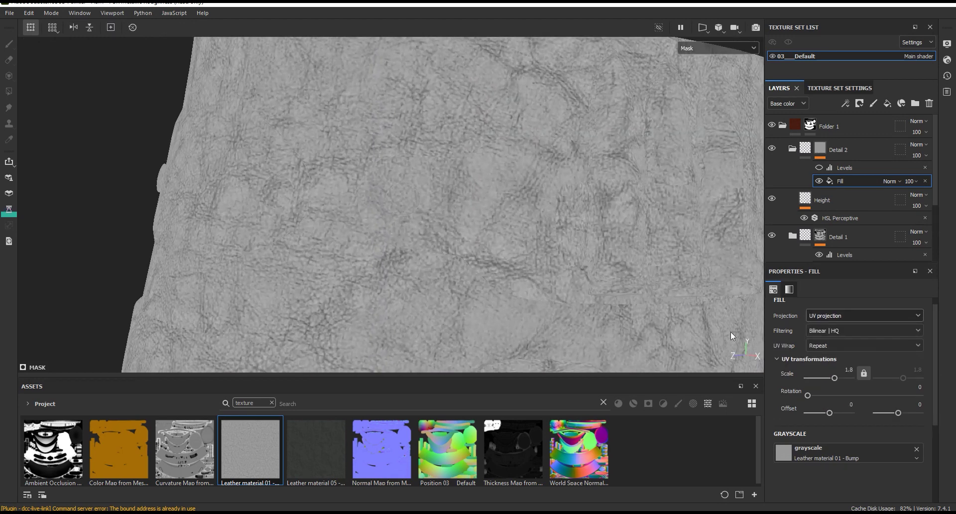
left_click_drag(834, 378, 836, 379)
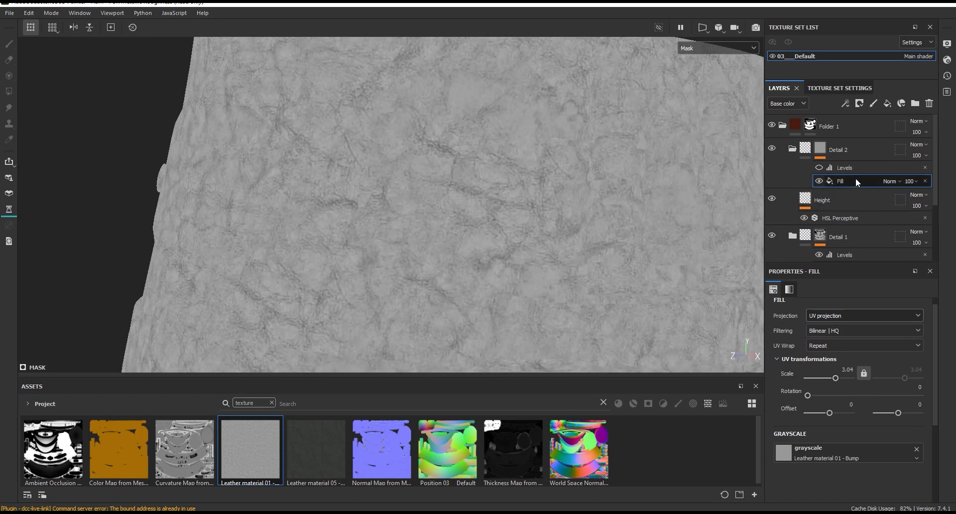
Set mask Levels to input 0.107–0.586, gamma 3.376, output 0.313–0.792, then view Material.
left_click(818, 167)
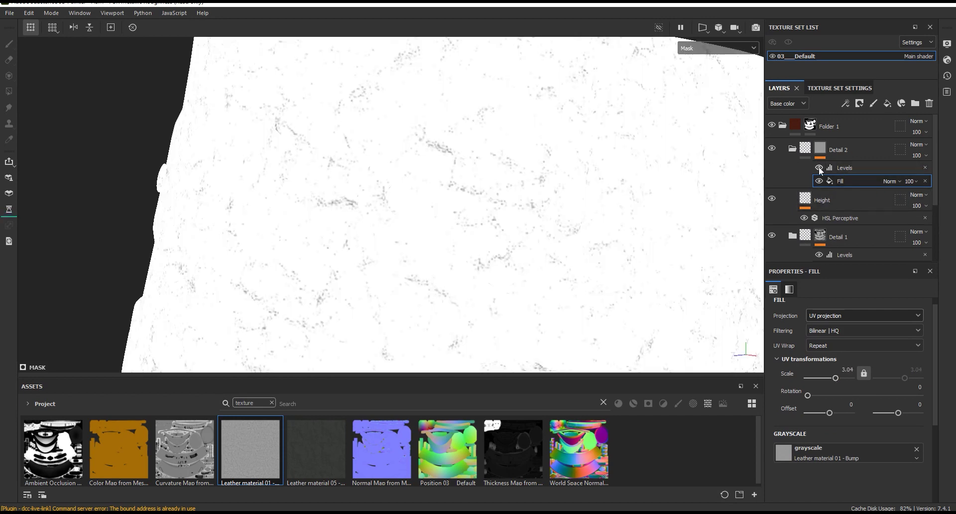
left_click(846, 168)
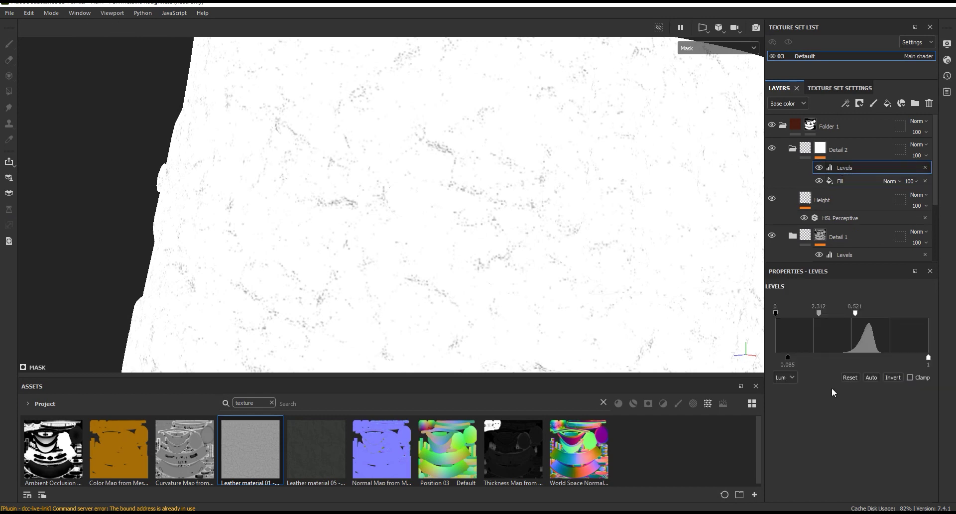
left_click_drag(789, 357, 826, 358)
mouse_move(855, 313)
left_mouse_down()
mouse_move(903, 313)
mouse_move(886, 317)
left_mouse_up()
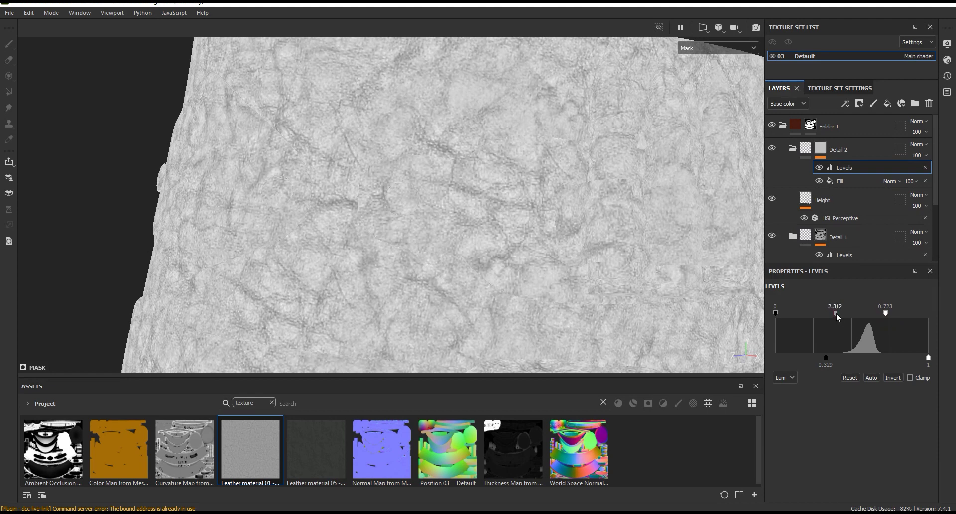
left_click_drag(836, 313, 835, 313)
left_click_drag(921, 359, 895, 358)
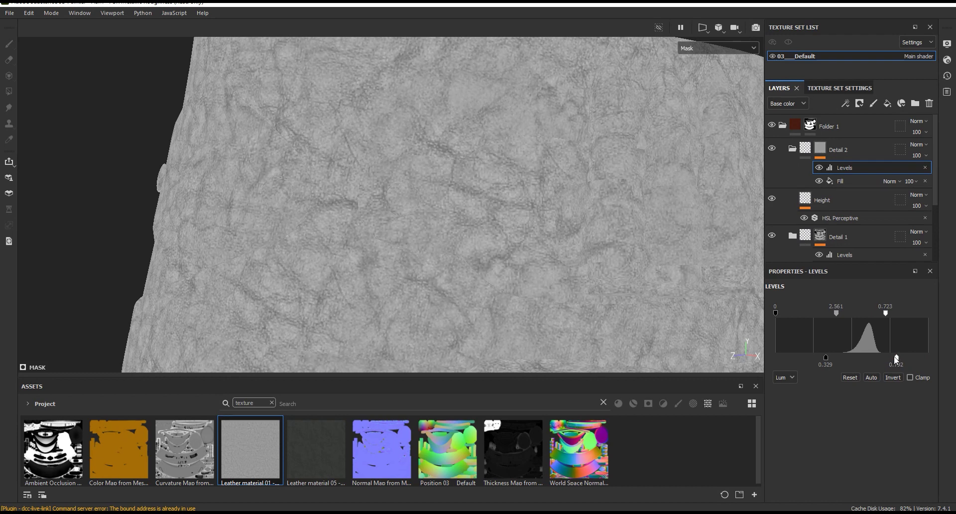
left_click_drag(827, 359, 823, 359)
mouse_move(836, 313)
left_mouse_down()
mouse_move(882, 315)
mouse_move(871, 314)
left_mouse_up()
left_click_drag(776, 314, 792, 314)
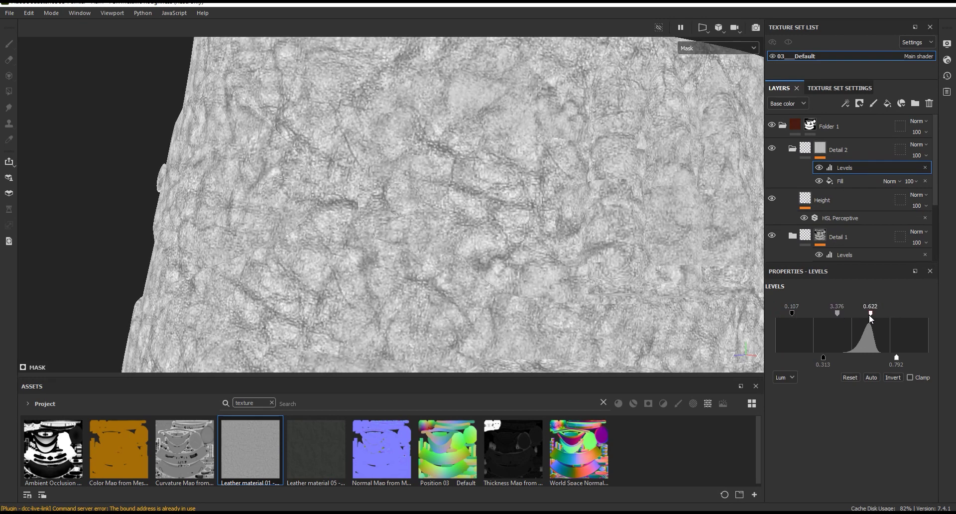
left_click_drag(871, 314, 865, 315)
left_click(697, 48)
left_click(697, 62)
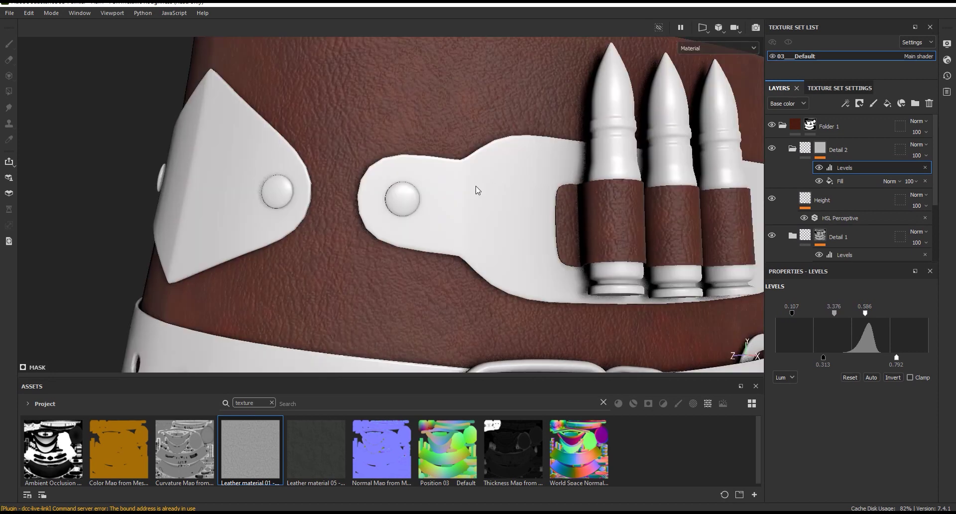
scroll(512, 166, "up", 3)
scroll(523, 156, "up", 3)
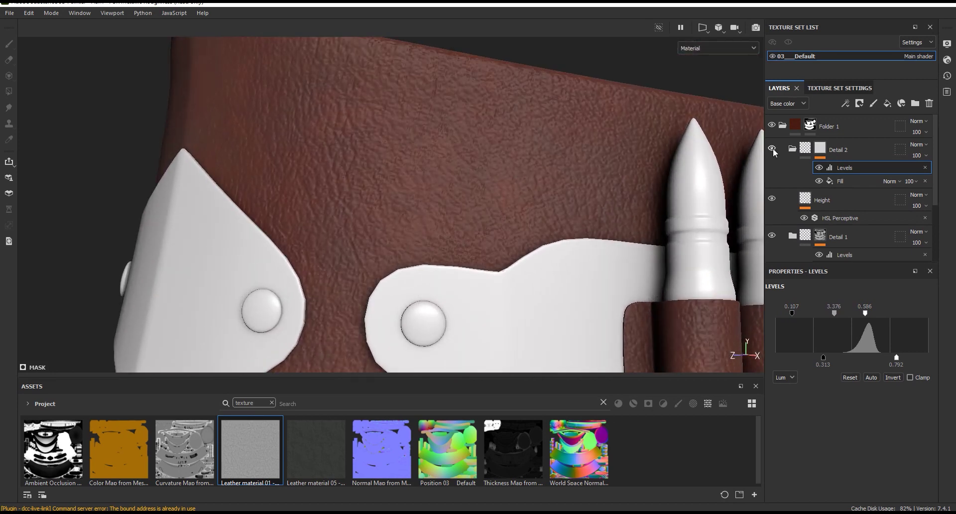
left_click(717, 48)
left_click(700, 151)
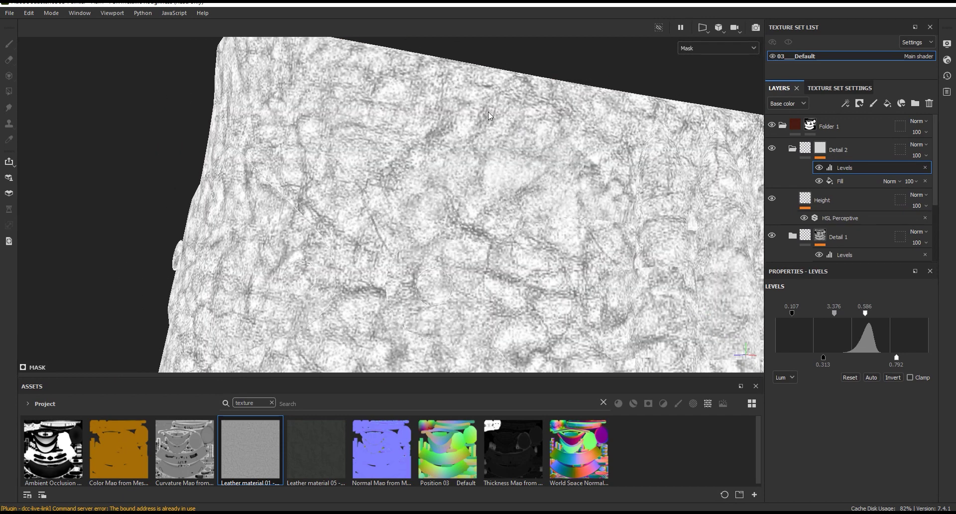
left_click(842, 181)
left_click(836, 378)
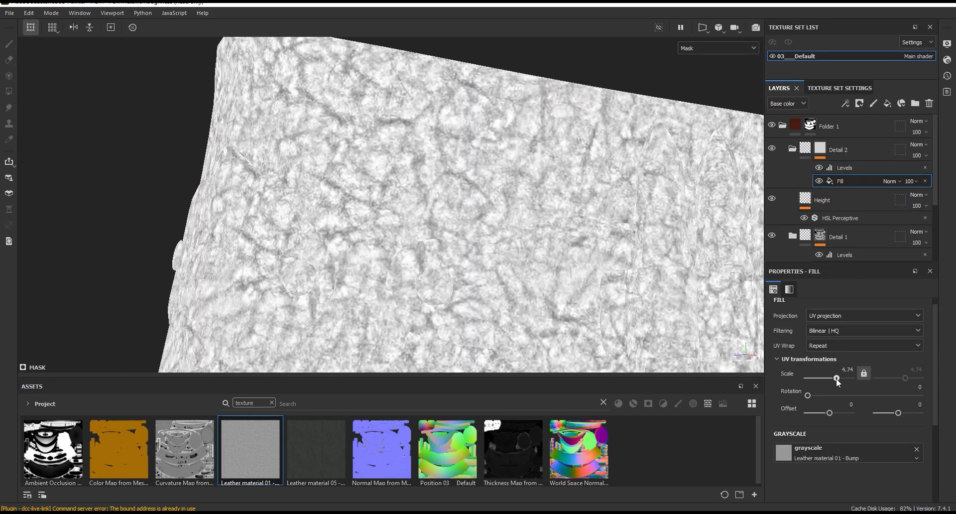
left_click(712, 48)
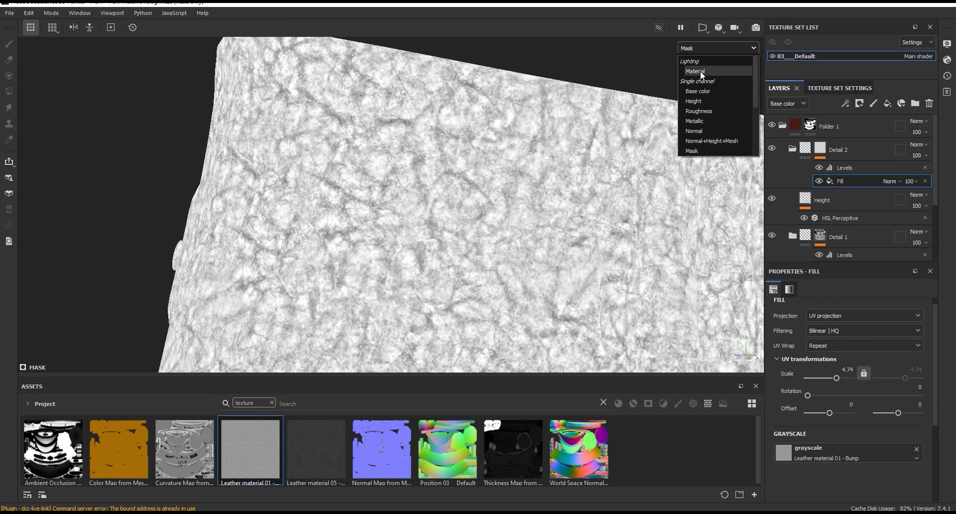
left_click(700, 71)
scroll(490, 160, "up", 3)
scroll(491, 165, "up", 2)
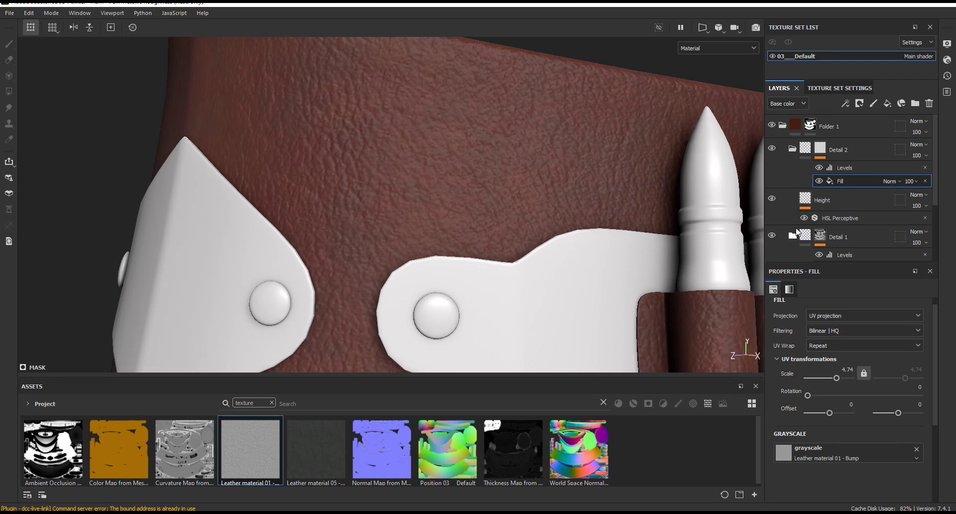
left_click(837, 202)
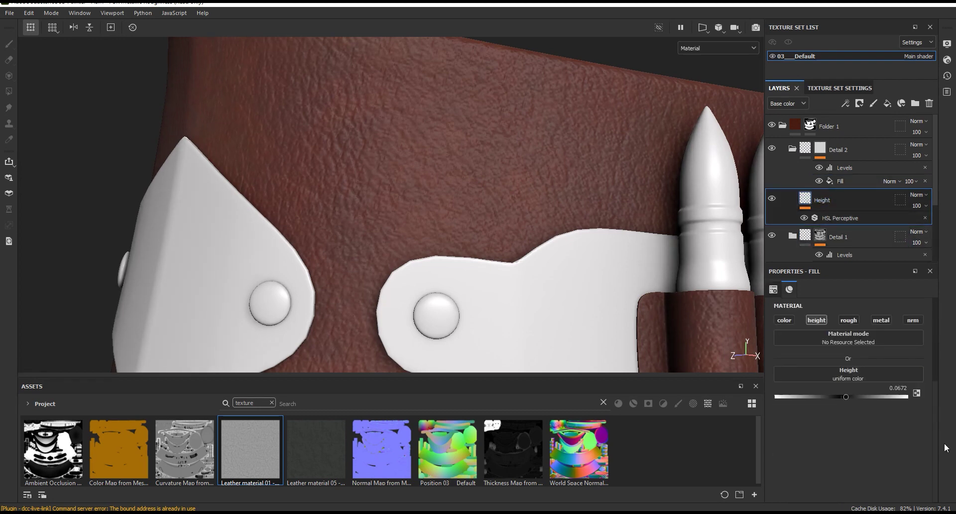
Lower the Detail 2 Height layer's height from 0.0672 to 0.02.
double_click(900, 388)
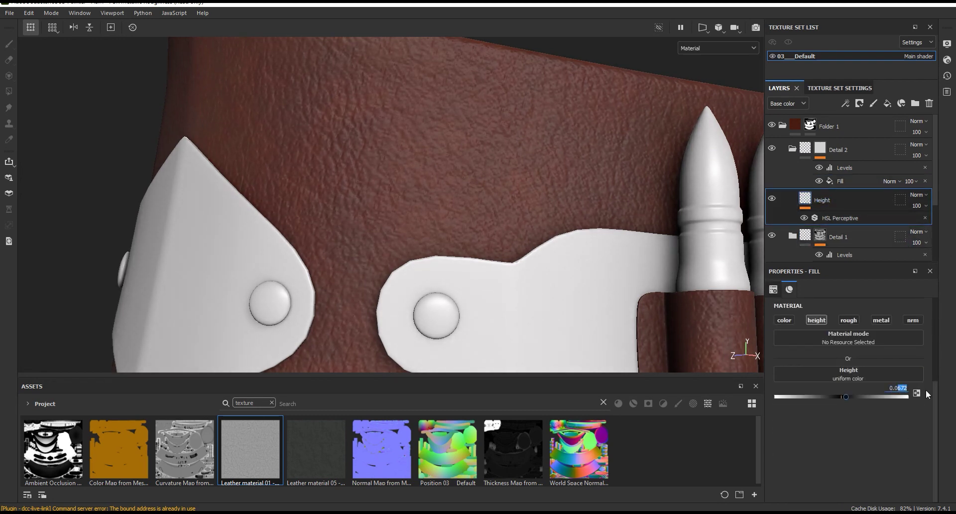
type("2")
key("Return")
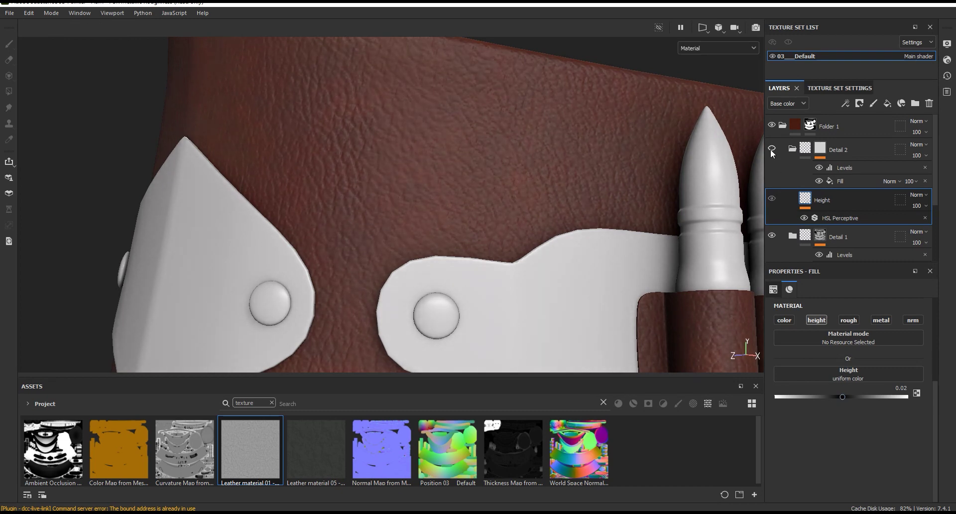
Set the 03___Default texture set size to 4096.
scroll(462, 148, "up", 5)
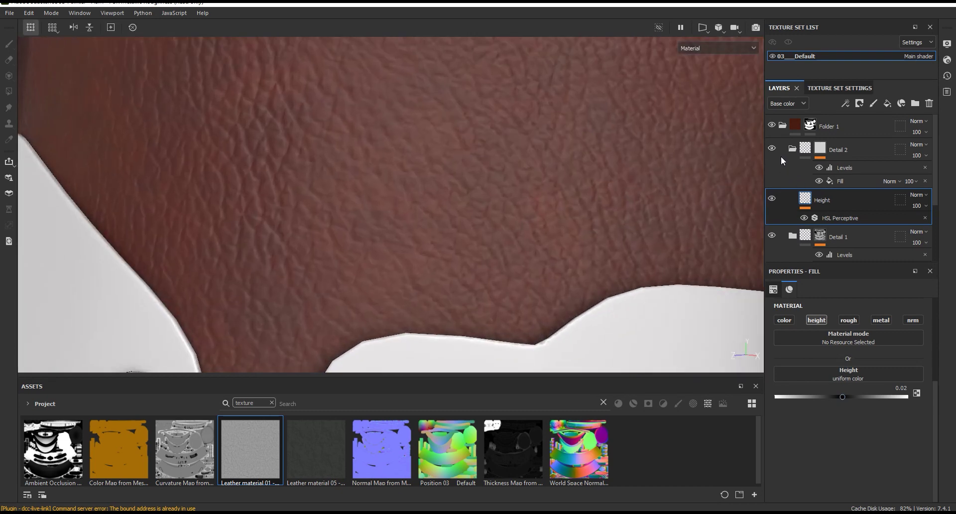
left_click(839, 88)
left_click(842, 186)
left_click(837, 250)
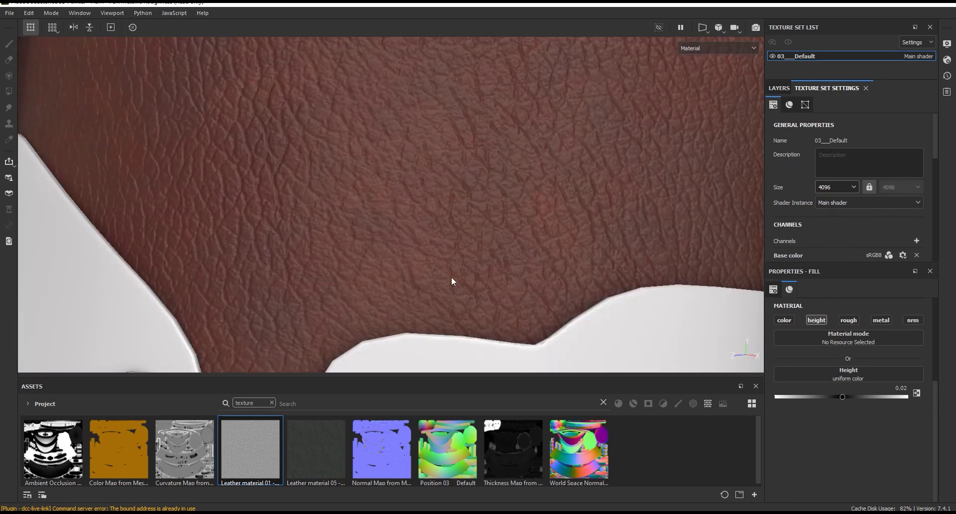
scroll(438, 209, "down", 5)
scroll(431, 152, "down", 3)
mouse_move(446, 199)
left_mouse_down("alt")
mouse_move(478, 149)
mouse_move(487, 90)
left_mouse_up("alt")
scroll(486, 75, "up", 3)
scroll(488, 99, "up", 3)
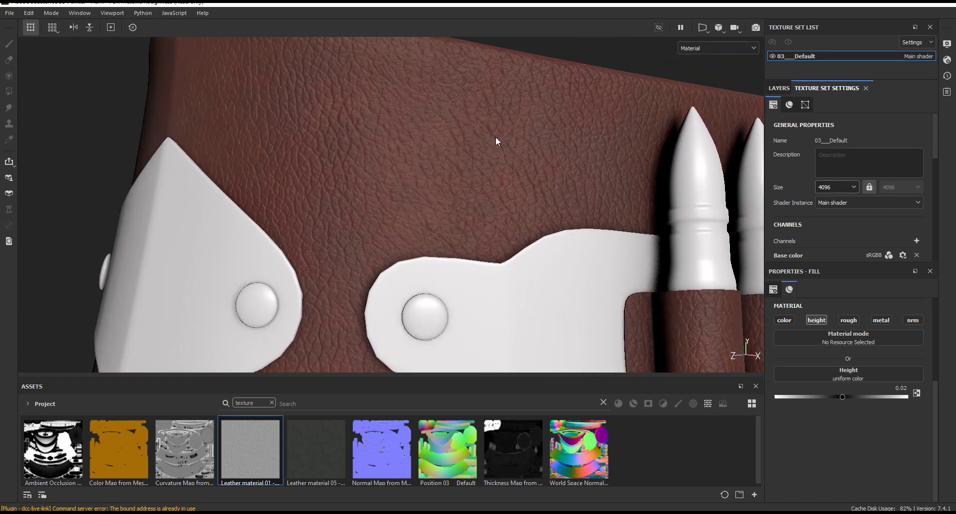
Back in the layer stack, collapse Detail 2 and expand Detail 1.
left_click(780, 88)
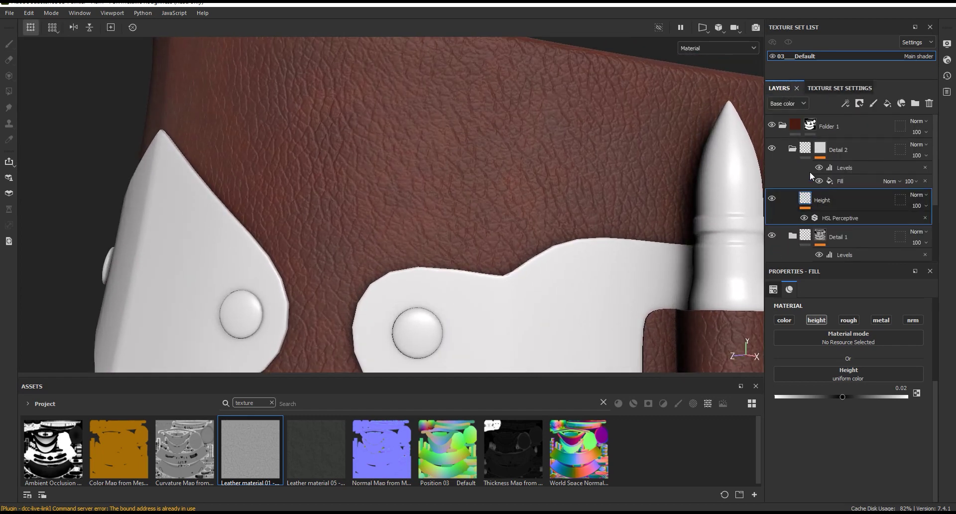
left_click(793, 149)
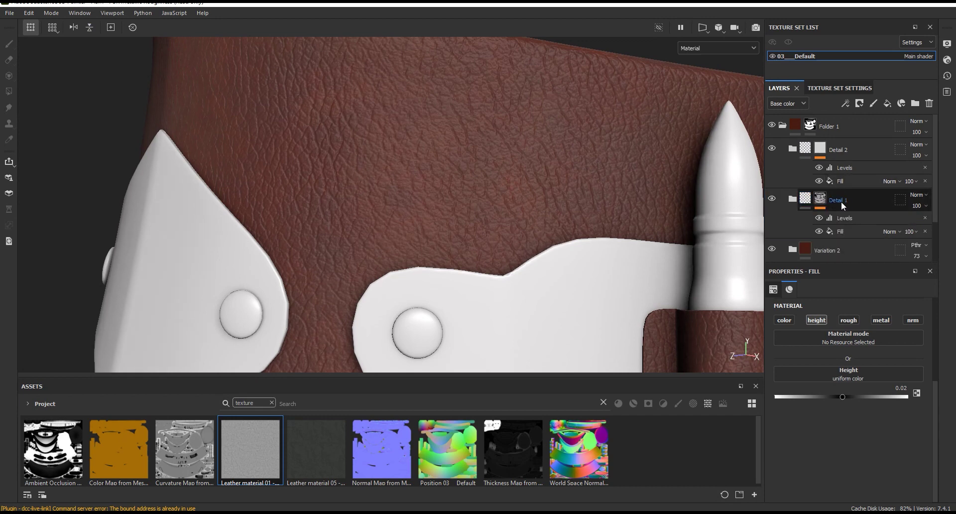
left_click(792, 198)
scroll(841, 209, "down", 3)
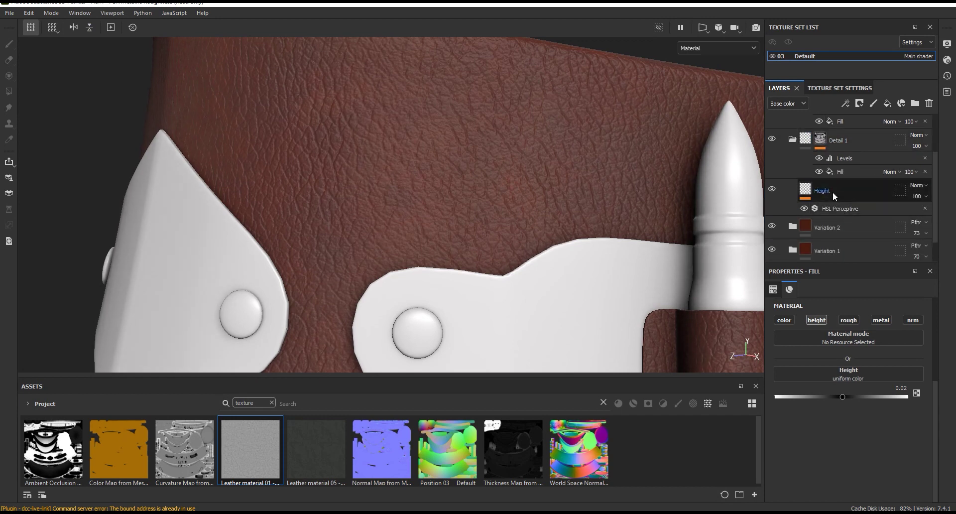
Retune Detail 1's mask Levels: raise the black point, lower minimum output, darken midtones.
left_click(841, 158)
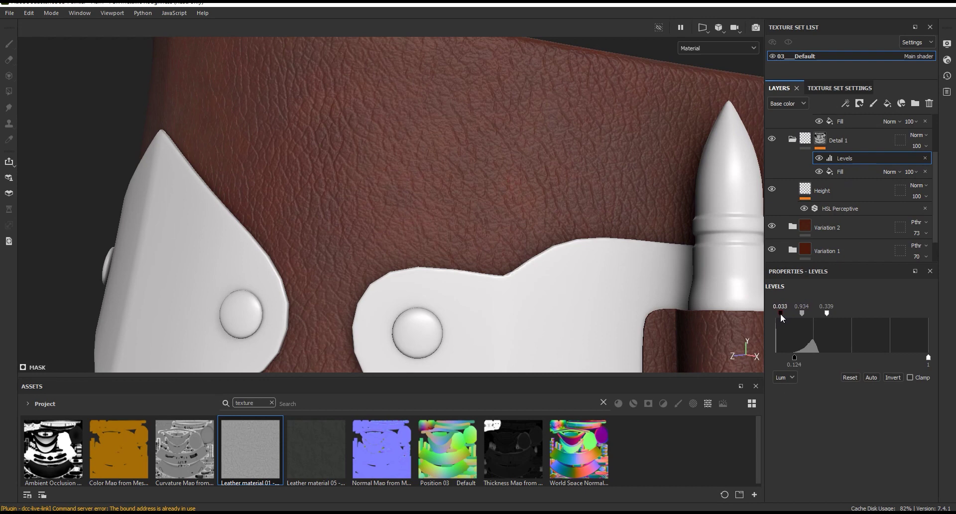
left_click_drag(774, 315, 828, 313)
left_click_drag(795, 357, 786, 357)
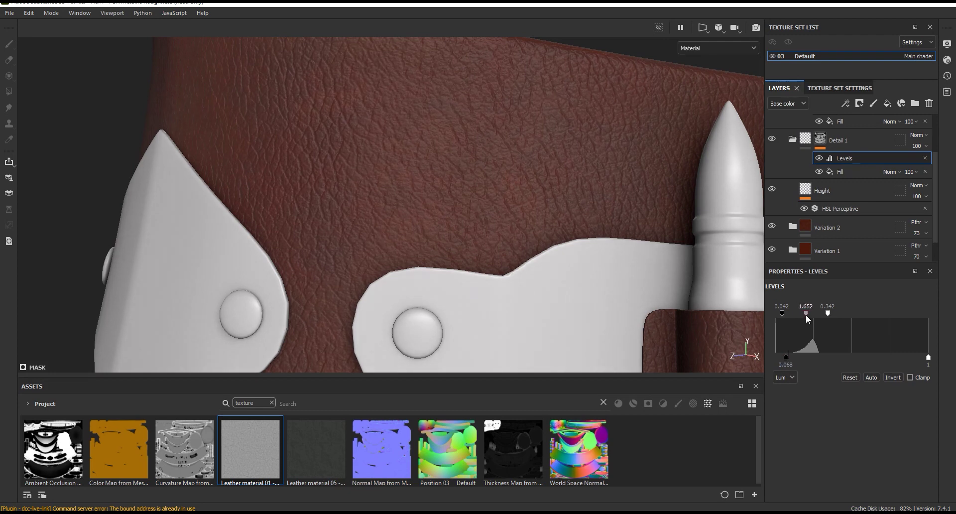
left_click_drag(805, 315, 804, 315)
mouse_move(478, 199)
left_mouse_down("alt")
mouse_move(523, 201)
mouse_move(559, 180)
mouse_move(530, 183)
mouse_move(539, 122)
left_mouse_up("alt")
mouse_move(540, 121)
middle_mouse_down("alt")
mouse_move(559, 201)
mouse_move(546, 206)
middle_mouse_up("alt")
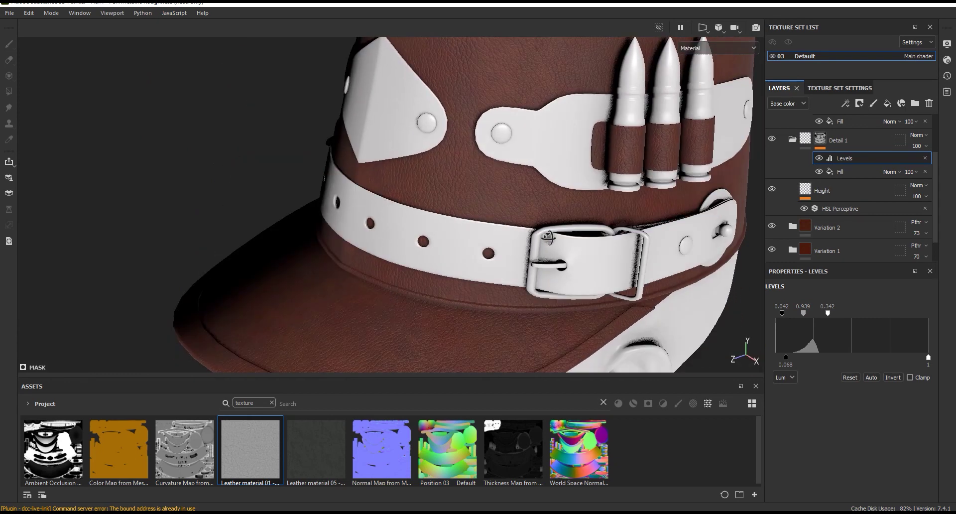
mouse_move(546, 206)
right_mouse_down("alt")
mouse_move(533, 175)
mouse_move(517, 180)
right_mouse_up("alt")
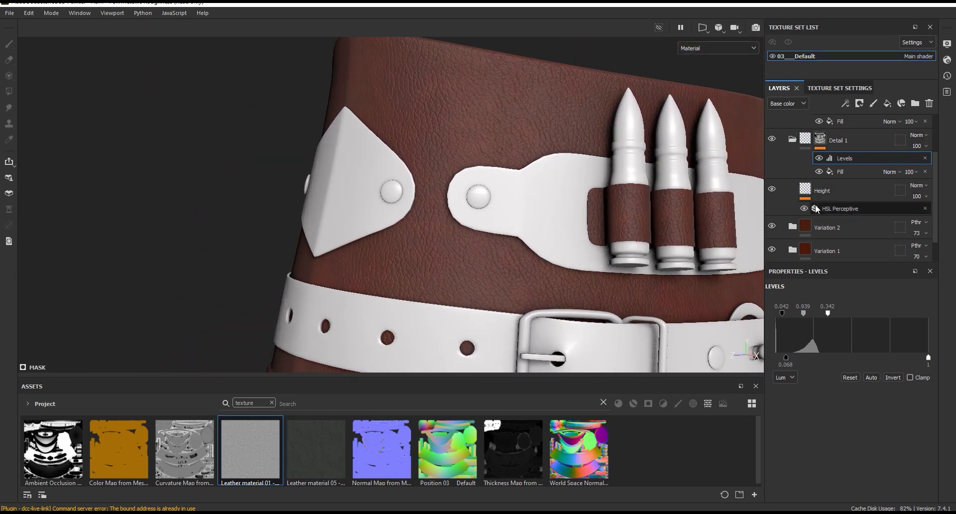
Set Detail 1's Height layer height to 0.05 and collapse Detail 1.
left_click(831, 194)
left_click(899, 388)
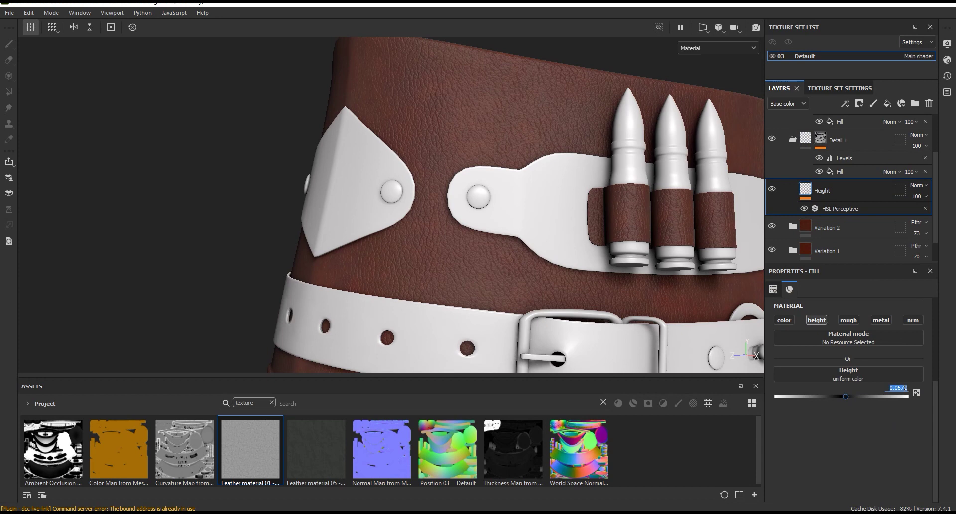
type("0.05")
key("Return")
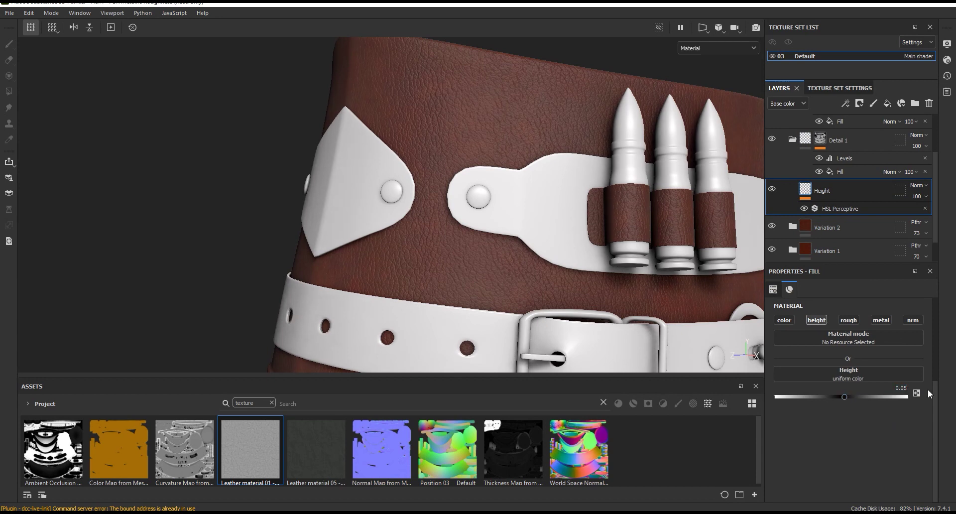
scroll(539, 75, "up", 2)
right_click_drag(539, 76, 690, 148, "shift")
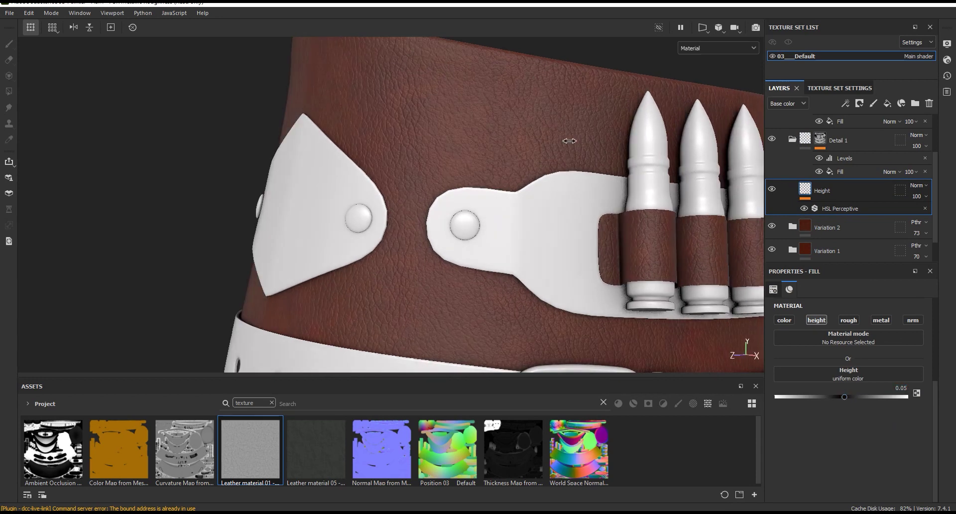
left_click(793, 139)
scroll(803, 150, "up", 2)
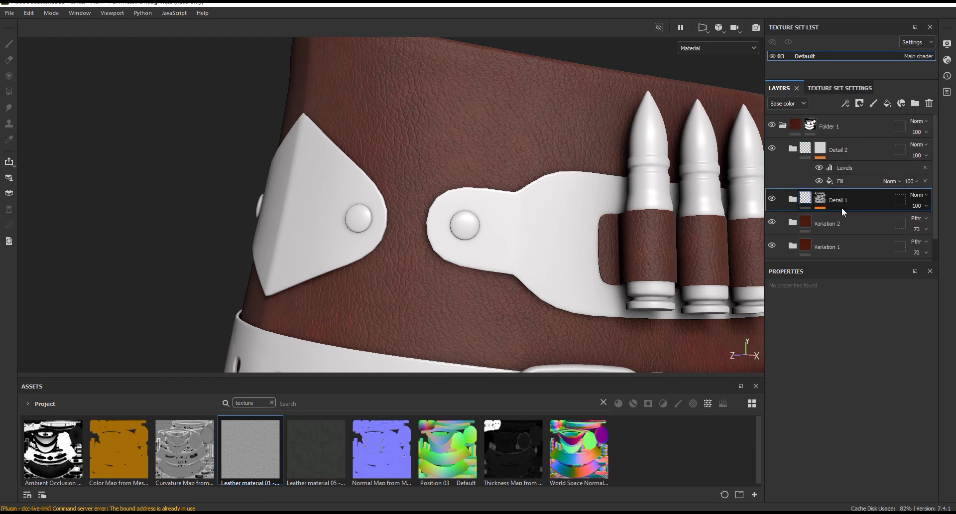
Create a new folder named Detail containing Detail 1 and Detail 2.
left_click(794, 153)
mouse_move(647, 209)
left_mouse_down("alt")
mouse_move(503, 250)
mouse_move(548, 264)
left_mouse_up("alt")
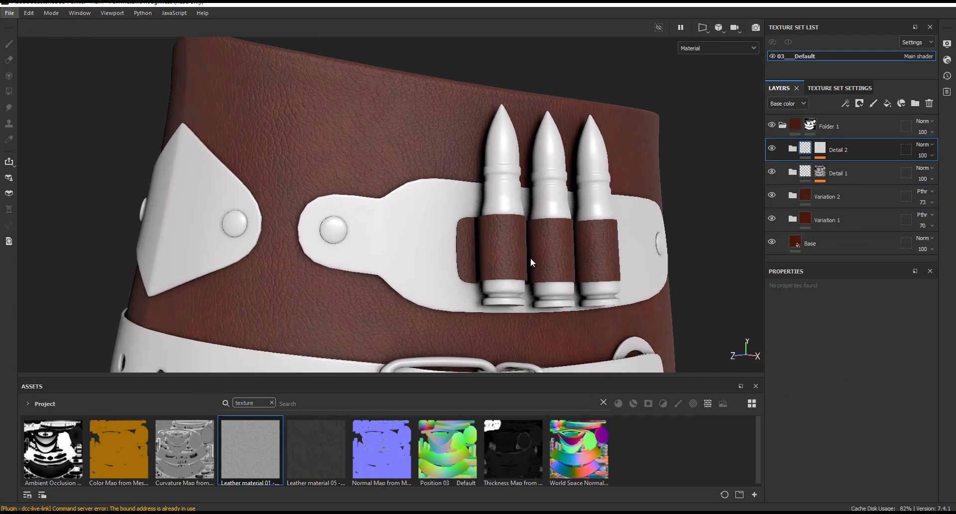
left_click(916, 103)
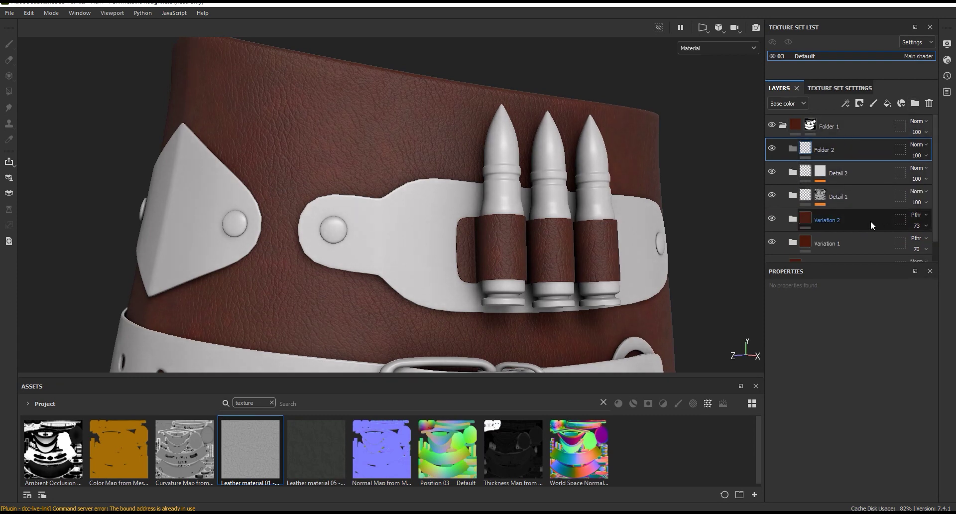
left_click(852, 198, "shift")
left_click_drag(856, 198, 845, 148)
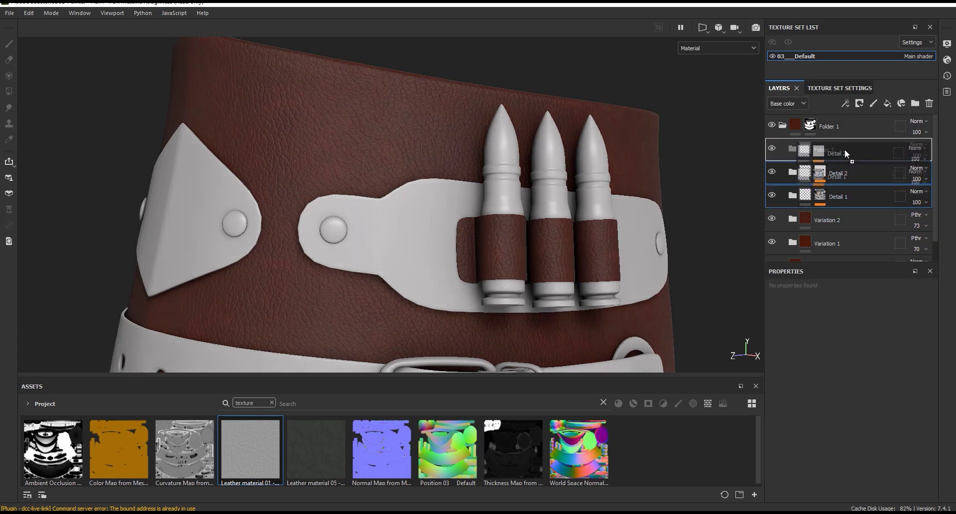
double_click(832, 150)
type("De")
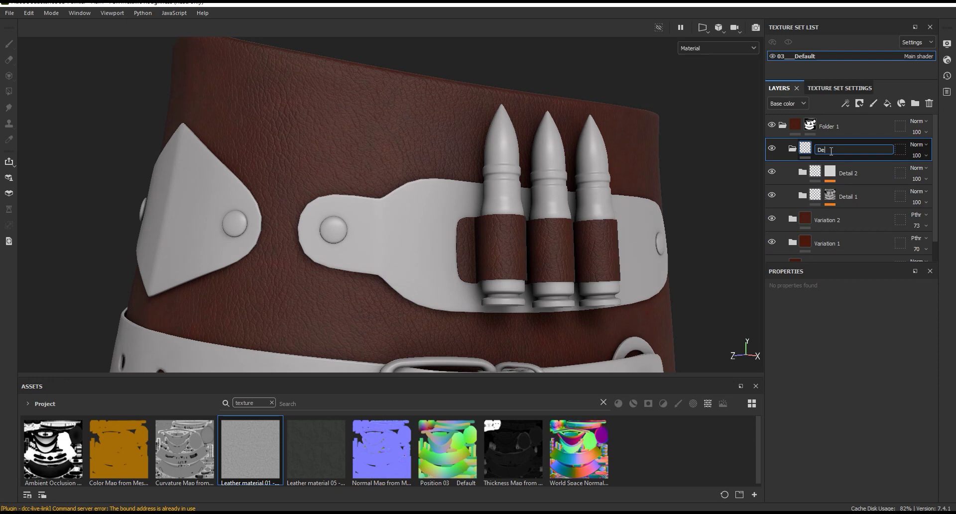
key("Return")
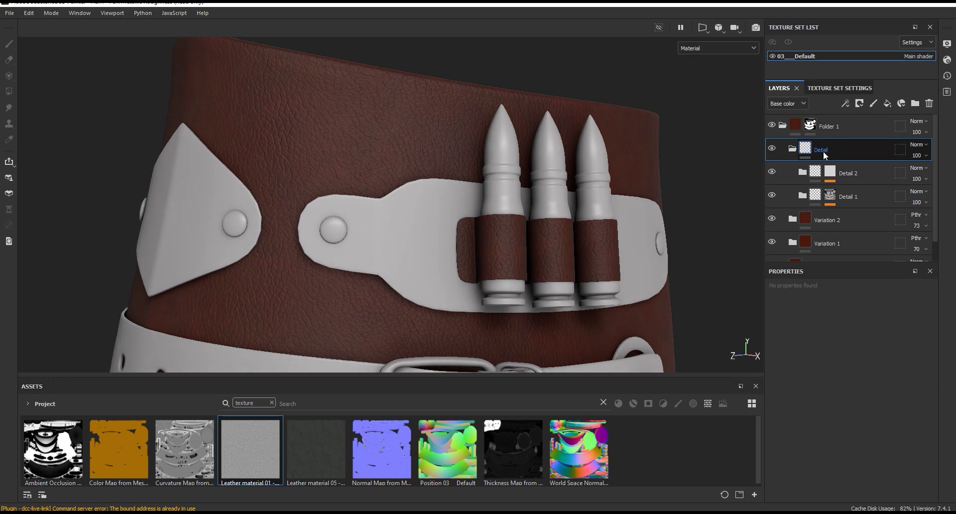
left_click(792, 148)
Set the Detail folder's blend mode to Passthrough.
mouse_move(607, 195)
left_mouse_down("alt")
mouse_move(467, 209)
mouse_move(536, 208)
left_mouse_up("alt")
left_click(925, 144)
left_click(922, 166)
left_click_drag(420, 131, 488, 132, "alt")
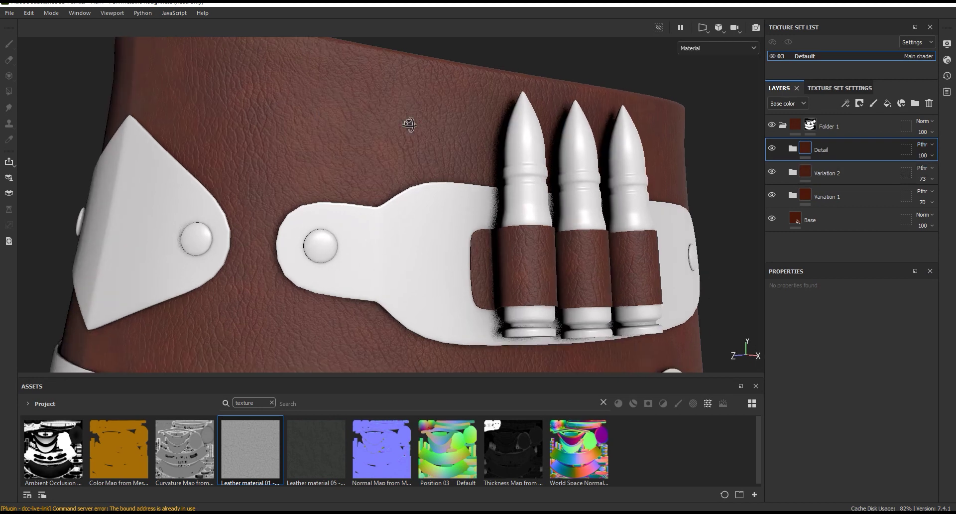
left_click(925, 145)
Return Detail to Normal blending and add an HSL Perceptive filter layer above it.
left_click(925, 154)
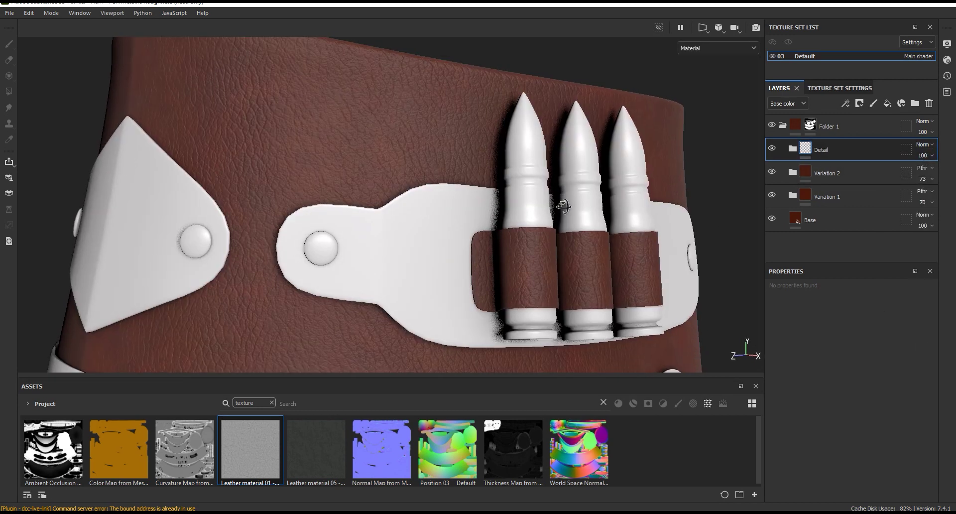
left_click_drag(558, 224, 580, 182, "alt")
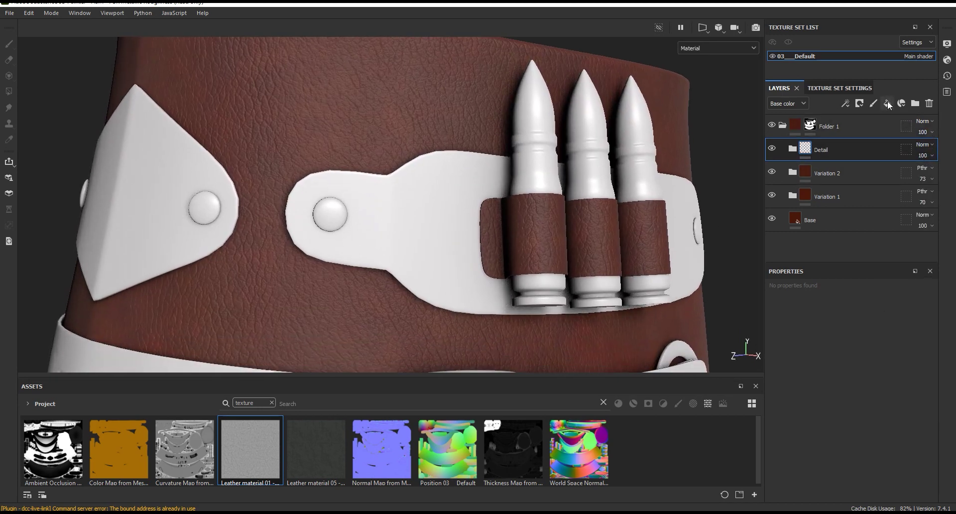
left_click(603, 402)
left_click(272, 403)
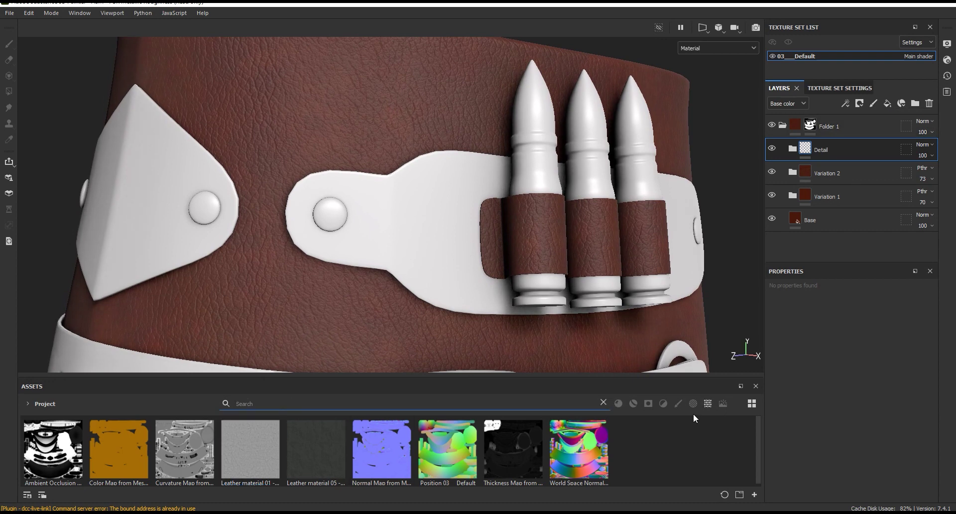
left_click(42, 406)
left_click(39, 419)
left_click(664, 403)
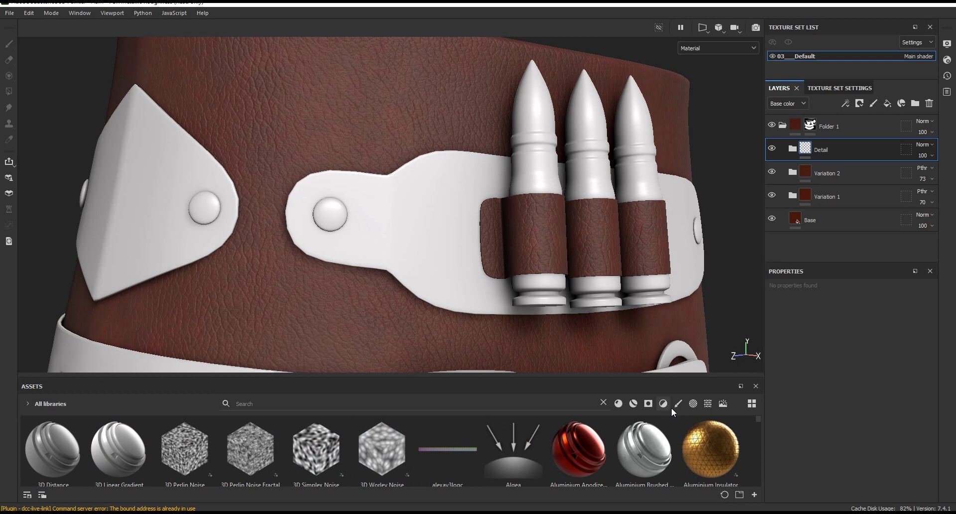
left_click_drag(652, 377, 643, 336)
scroll(249, 438, "down", 3)
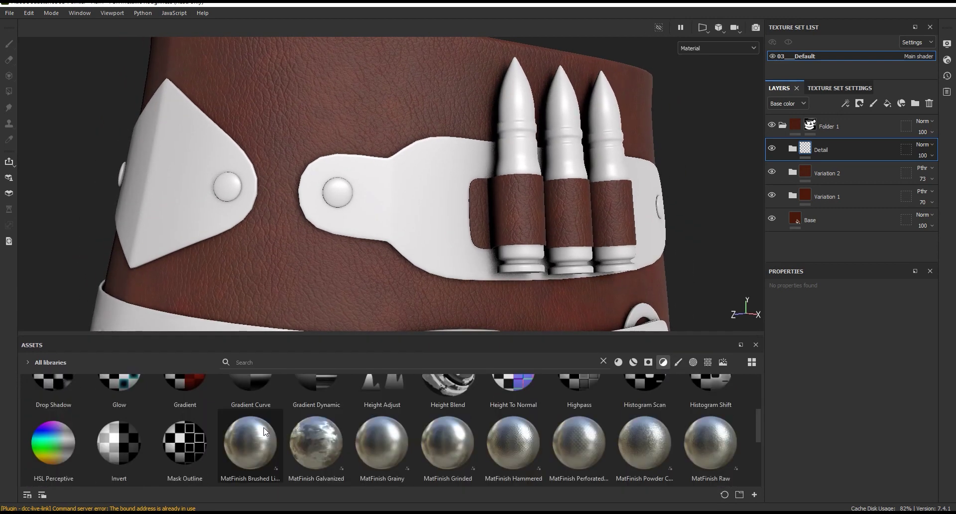
left_click_drag(135, 430, 835, 142)
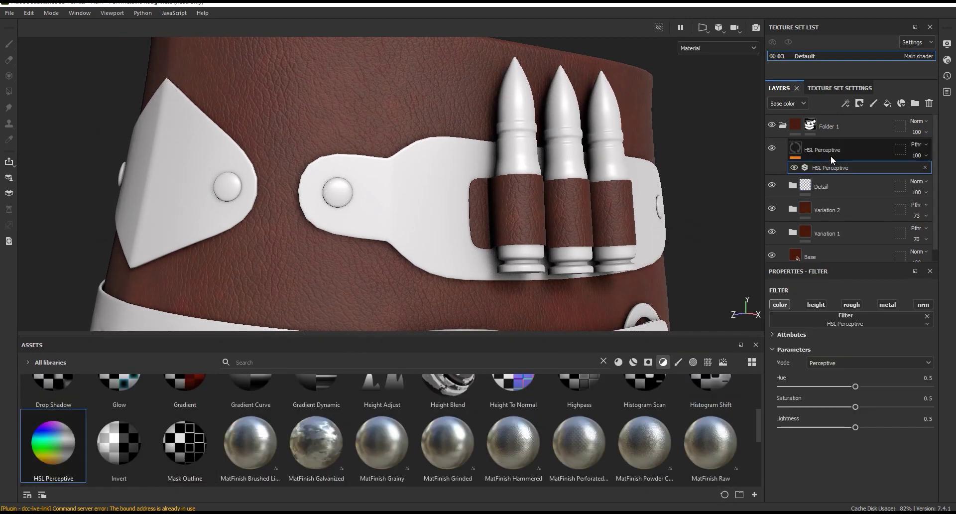
Lower the HSL Perceptive Lightness to 0.287 to darken the leather.
left_click_drag(528, 336, 527, 376)
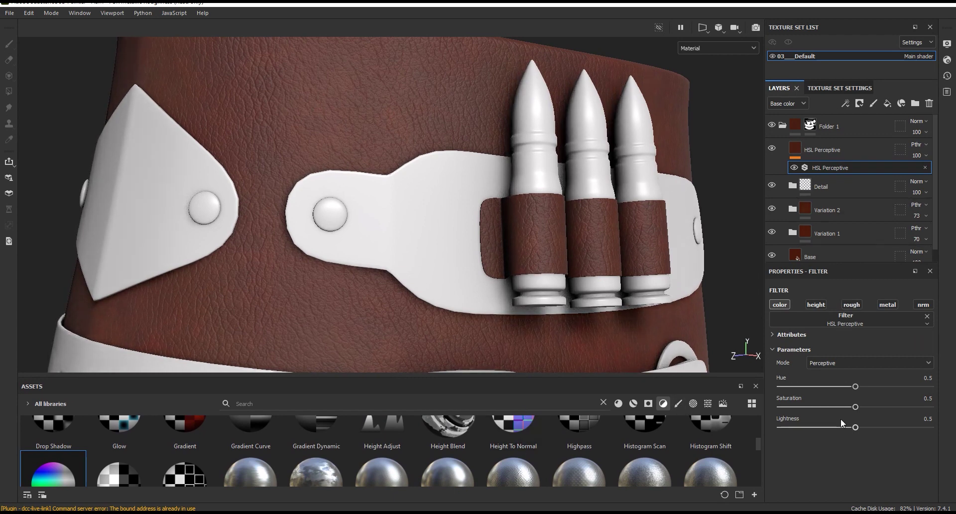
left_click_drag(855, 426, 824, 428)
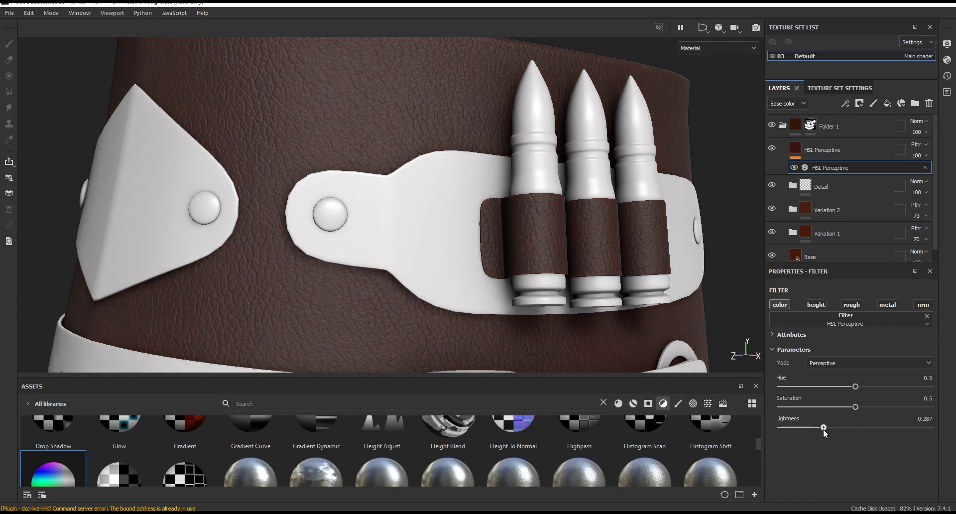
scroll(434, 124, "down", 3)
left_click_drag(435, 124, 478, 130, "alt")
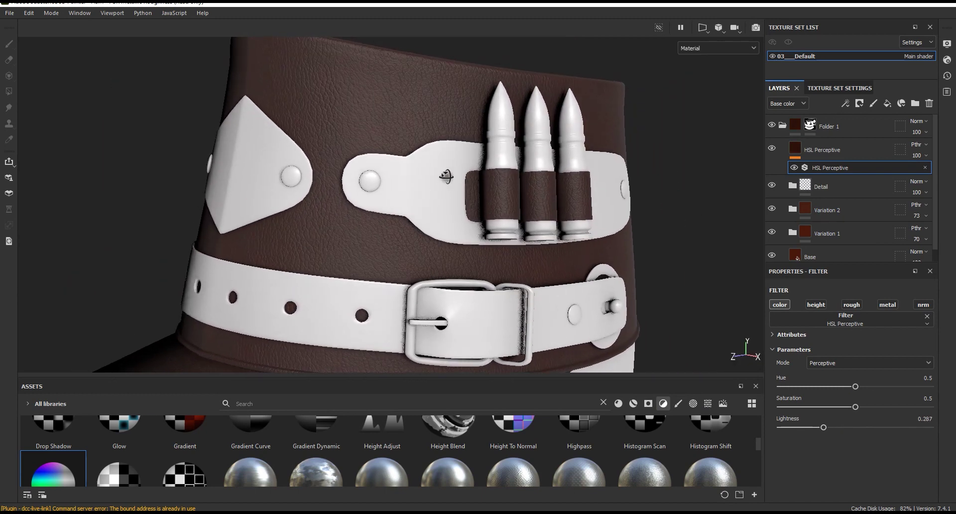
Give the HSL Perceptive layer a black mask with a fill effect.
left_click(831, 148)
left_click(859, 106)
left_click(871, 126)
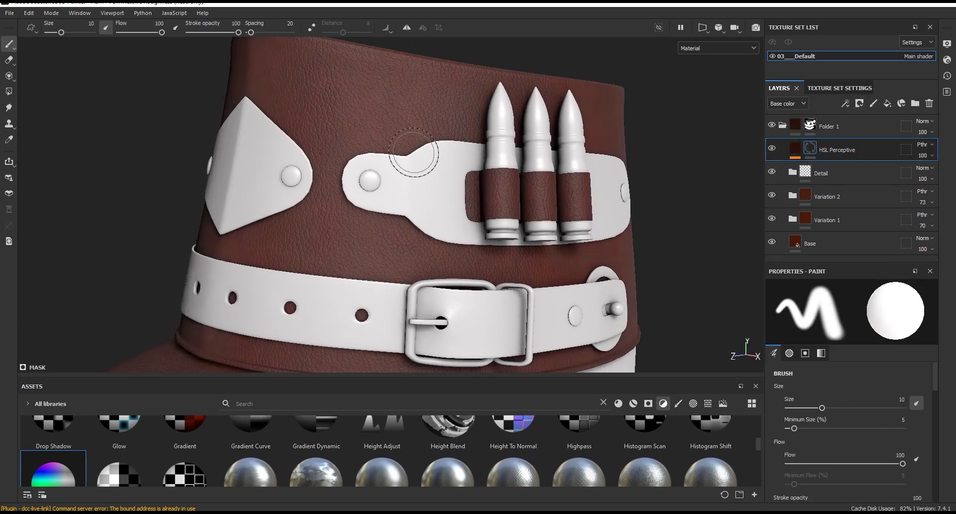
scroll(576, 186, "up", 2)
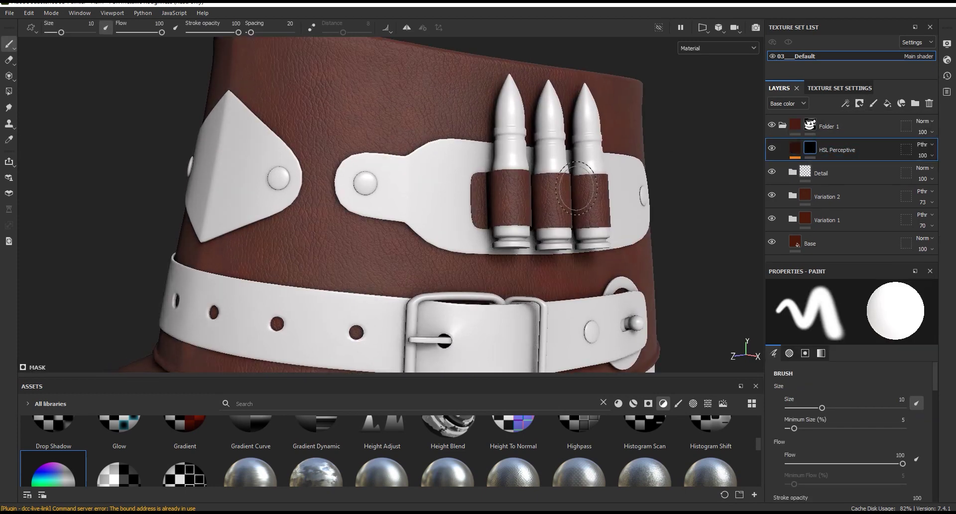
left_click(845, 105)
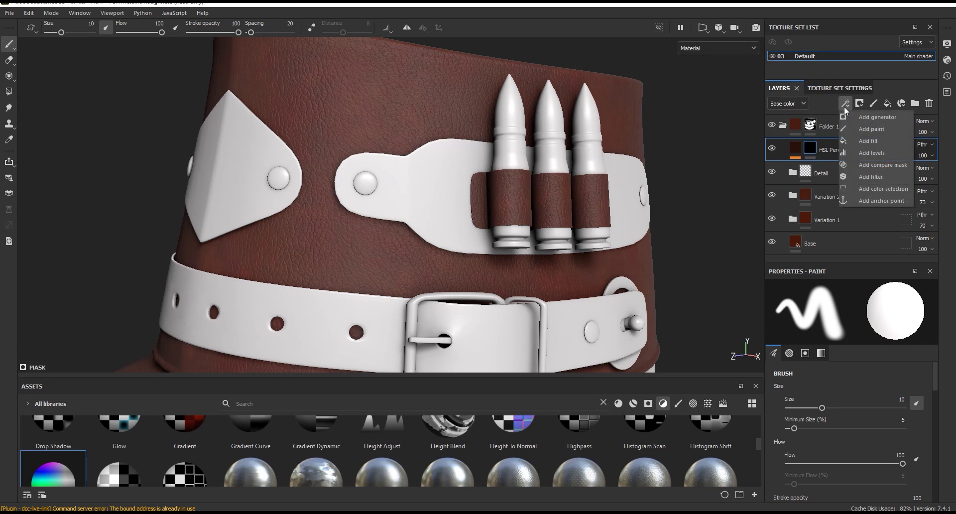
left_click(862, 142)
Filter assets to project textures and drop Leather material 05 - Diffuse into the mask fill.
left_click_drag(545, 377, 544, 340)
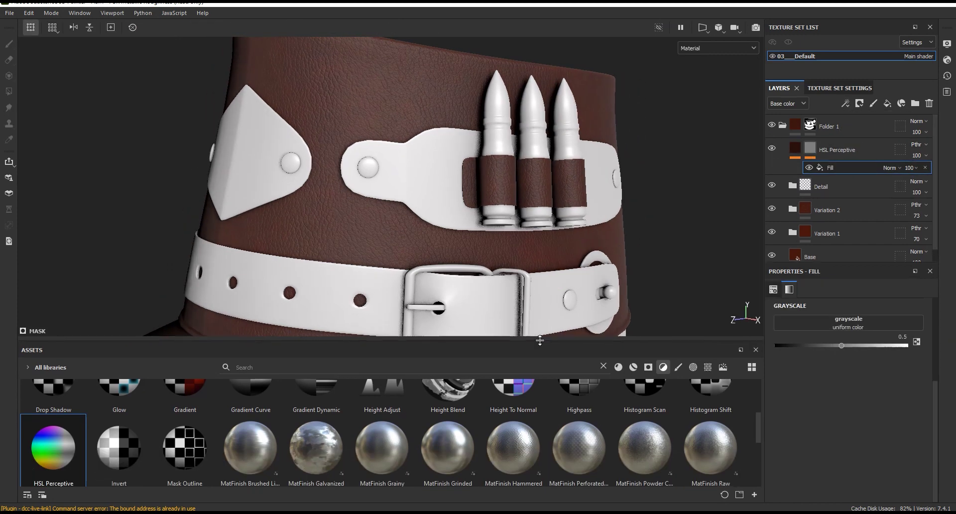
left_click(28, 367)
left_click(42, 379)
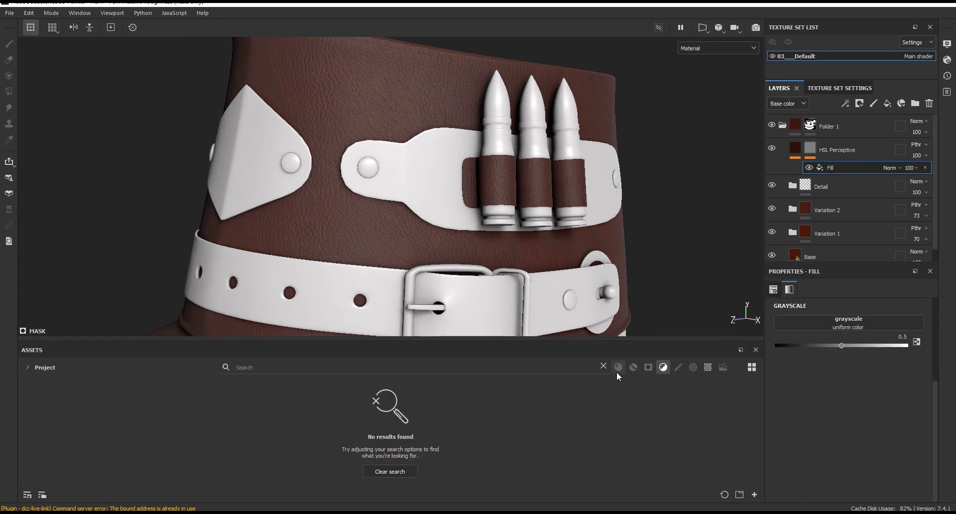
left_click(708, 367)
mouse_move(316, 412)
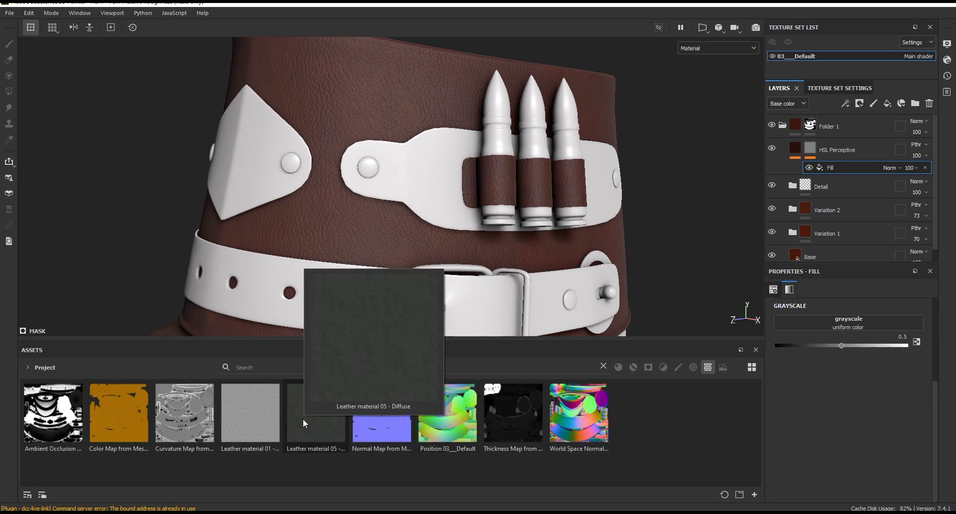
left_click_drag(303, 420, 847, 324)
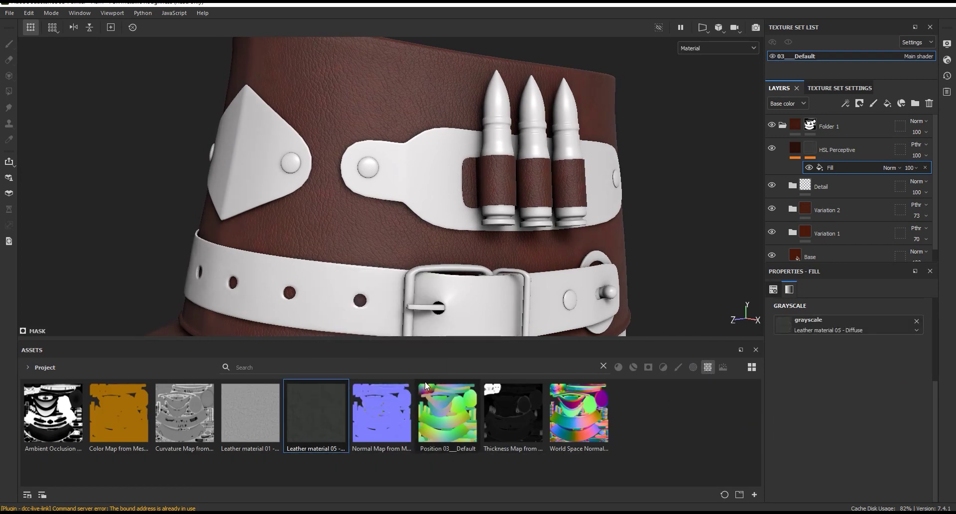
left_click_drag(427, 340, 427, 377)
left_click_drag(934, 398, 940, 324)
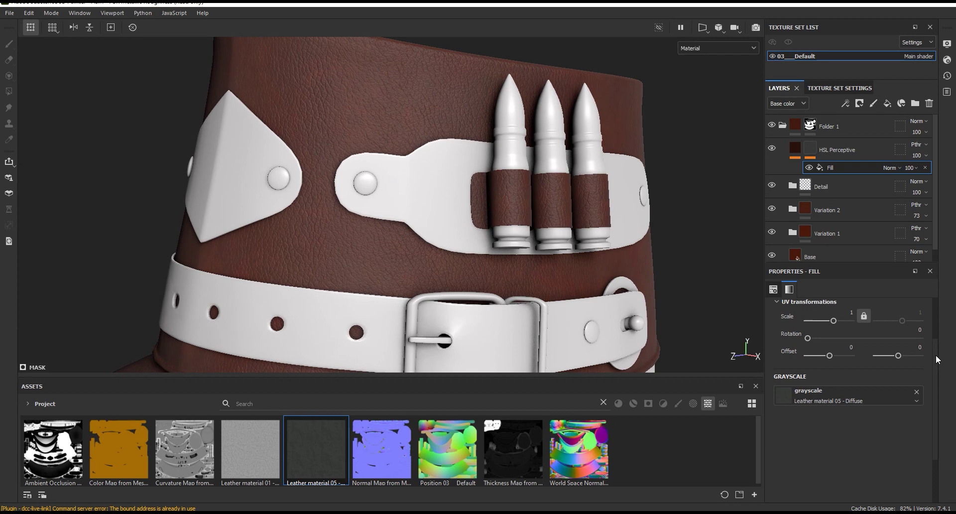
scroll(939, 323, "down", 1)
Inspect the Detail 1 folder's Height layer and its mask fill settings, then collapse Detail.
left_click(793, 187)
scroll(841, 208, "down", 1)
scroll(841, 209, "down", 1)
left_click(802, 173)
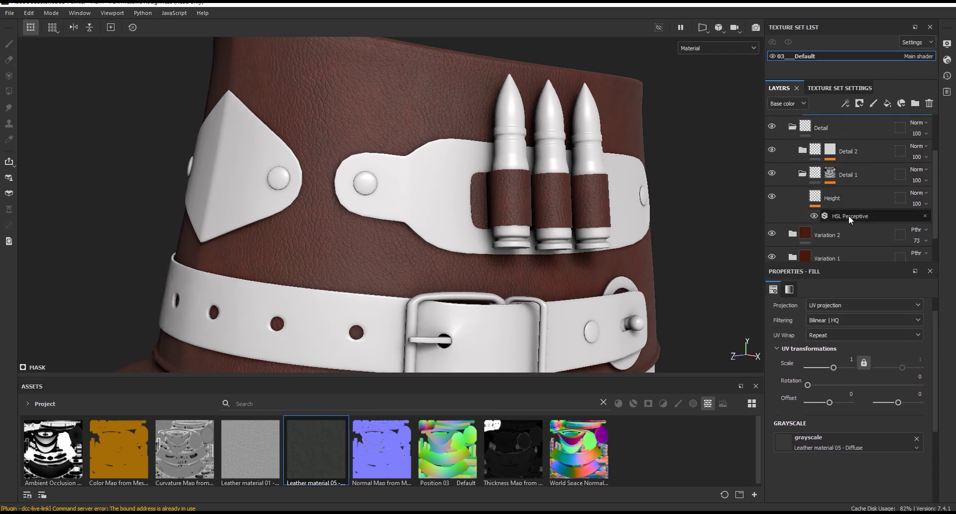
left_click(829, 198)
left_click(830, 174)
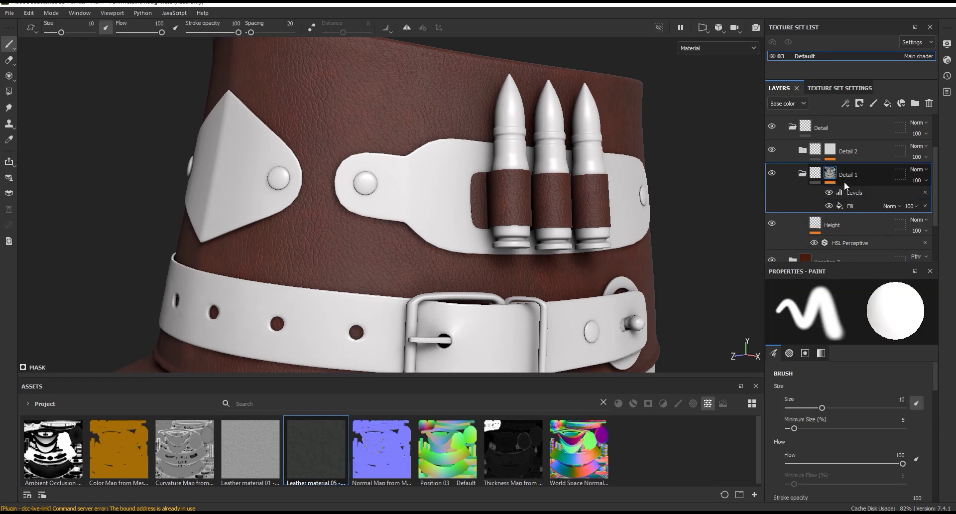
left_click(850, 205)
left_click(792, 126)
scroll(854, 199, "up", 1)
Set the HSL Perceptive mask fill scale to 1.8 and view the Mask channel.
left_click(838, 167)
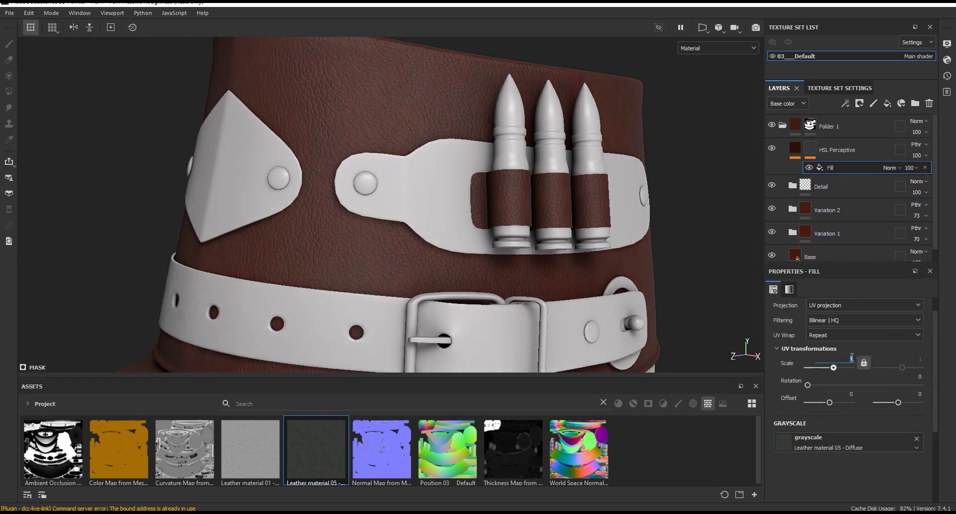
type(".8")
key("Return")
left_click(719, 49)
left_click(704, 149)
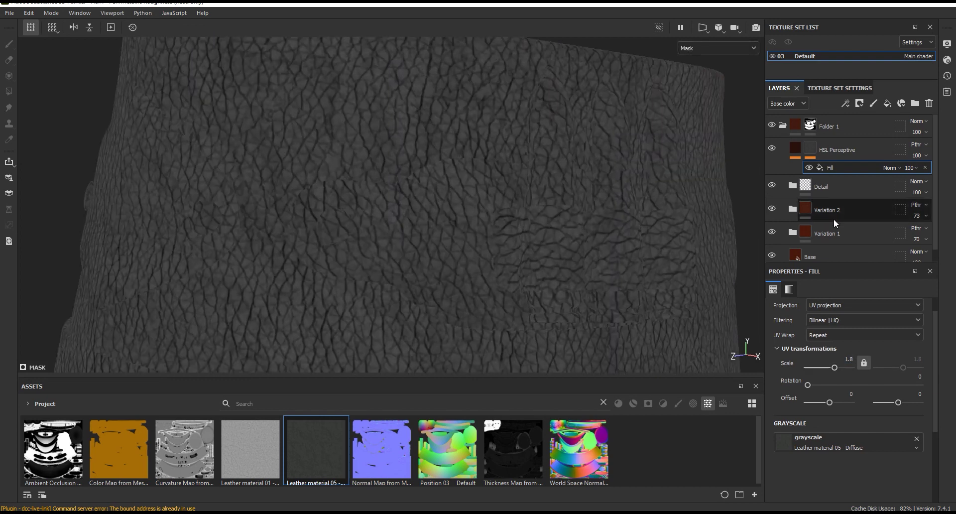
Add a Levels adjustment to the HSL Perceptive mask and raise its contrast.
left_click(845, 103)
left_click(862, 154)
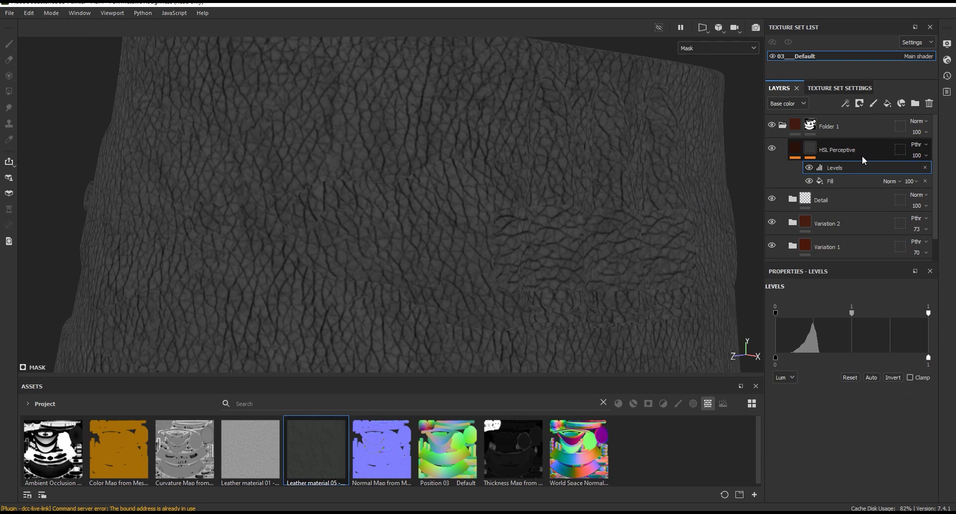
left_click_drag(776, 312, 795, 313)
left_click_drag(929, 312, 818, 314)
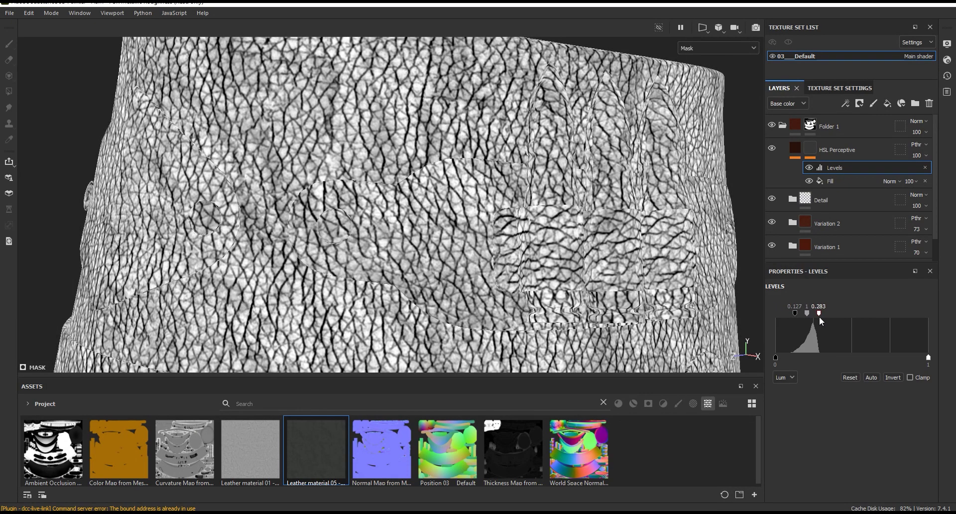
Switch the leather fill to tri-planar projection and narrow Levels to 0.111–0.221.
left_click(863, 182)
left_click(856, 305)
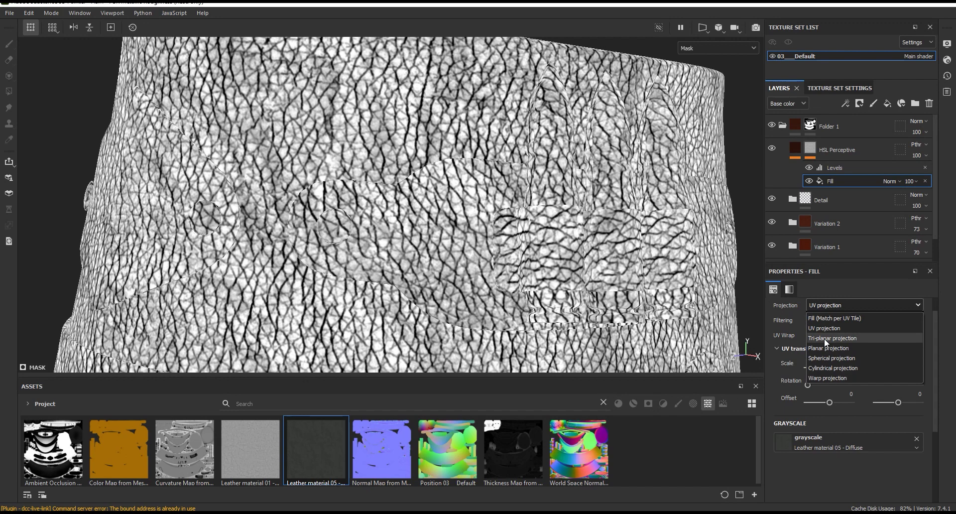
left_click(824, 338)
left_click(833, 168)
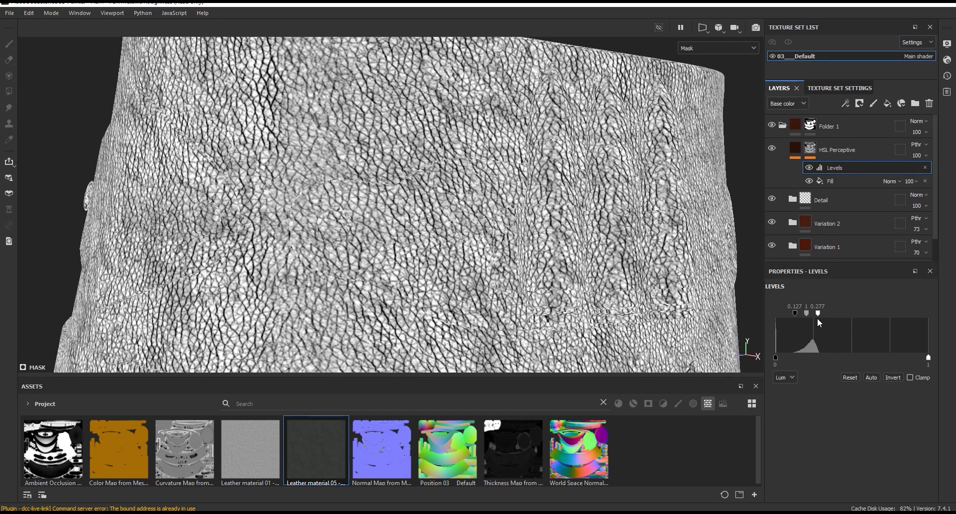
left_click_drag(818, 313, 812, 313)
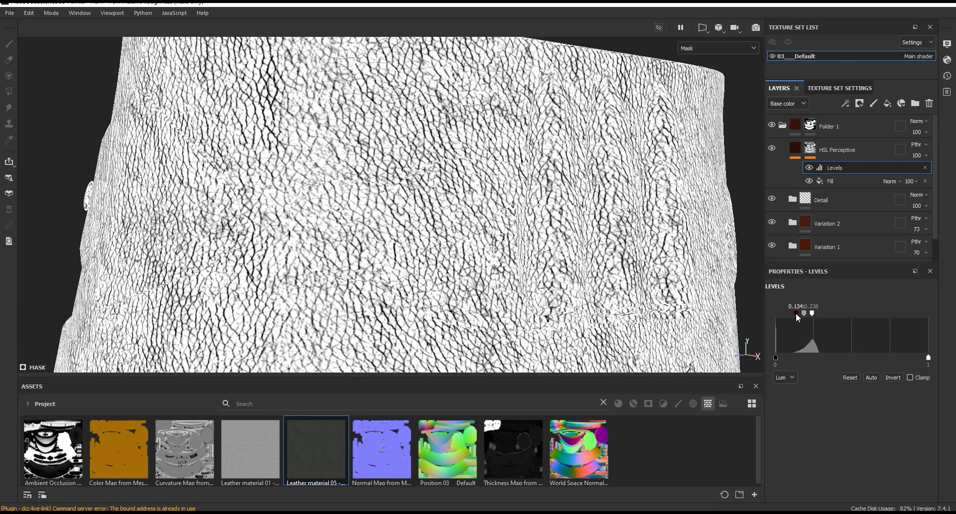
left_click_drag(797, 314, 809, 313)
left_click(717, 47)
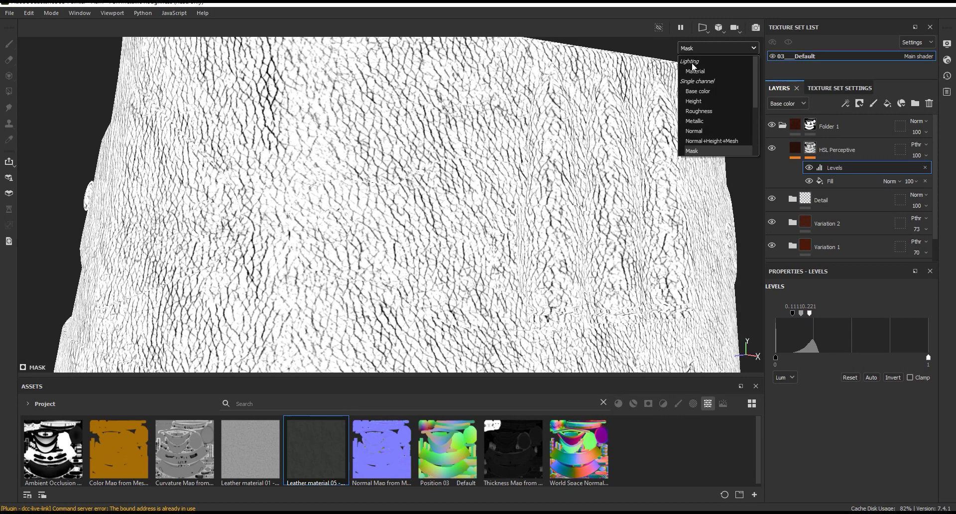
Return to Material view and orbit in on the leather belt and bullets.
left_click(698, 62)
left_click_drag(455, 278, 433, 289, "alt")
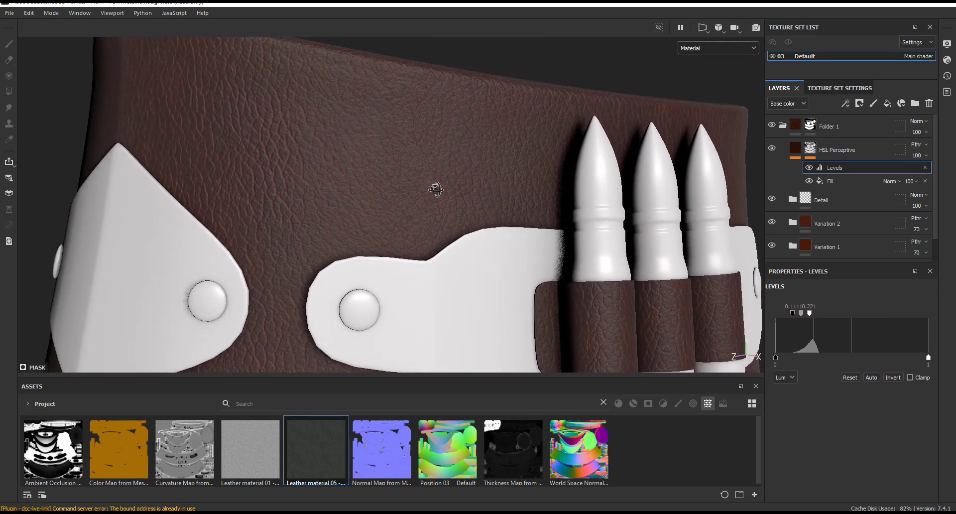
left_click_drag(491, 188, 442, 186, "alt")
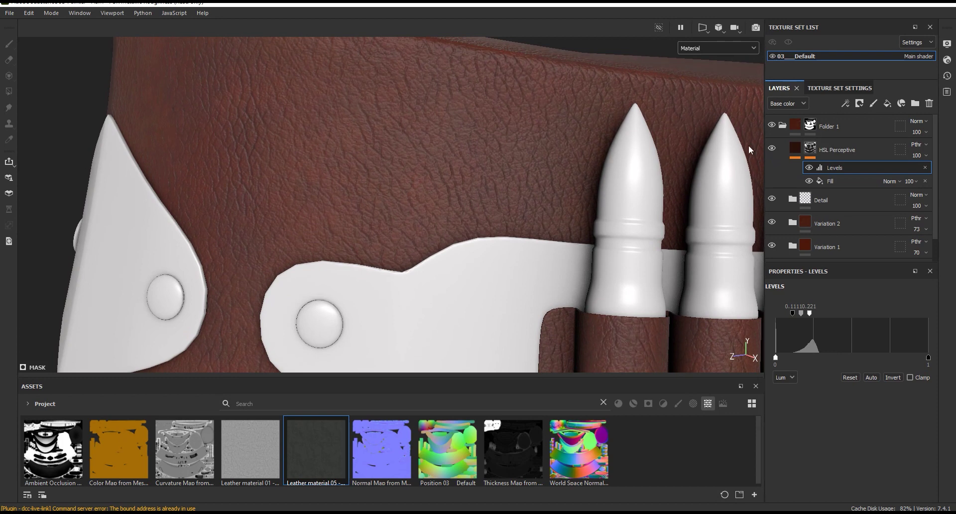
scroll(470, 69, "down", 5)
left_click_drag(541, 213, 498, 94, "alt")
scroll(533, 131, "up", 5)
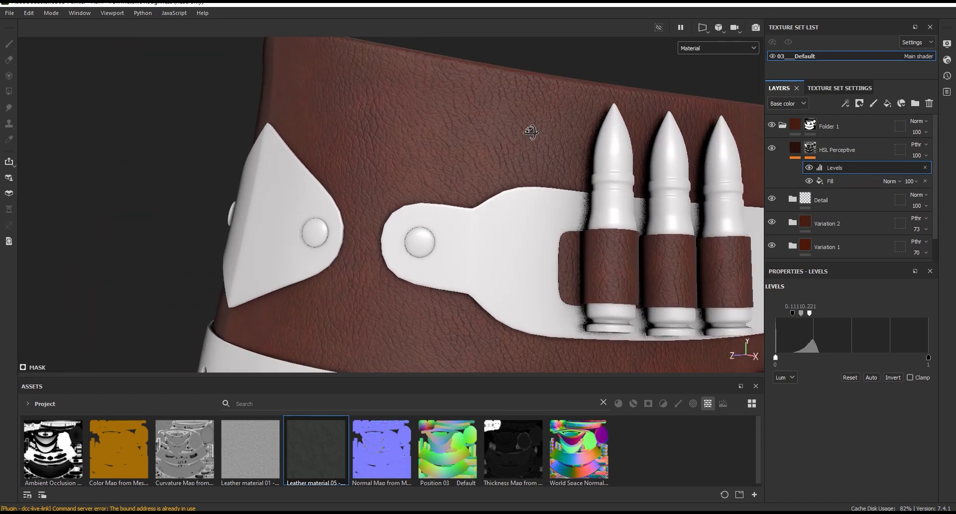
scroll(533, 131, "up", 2)
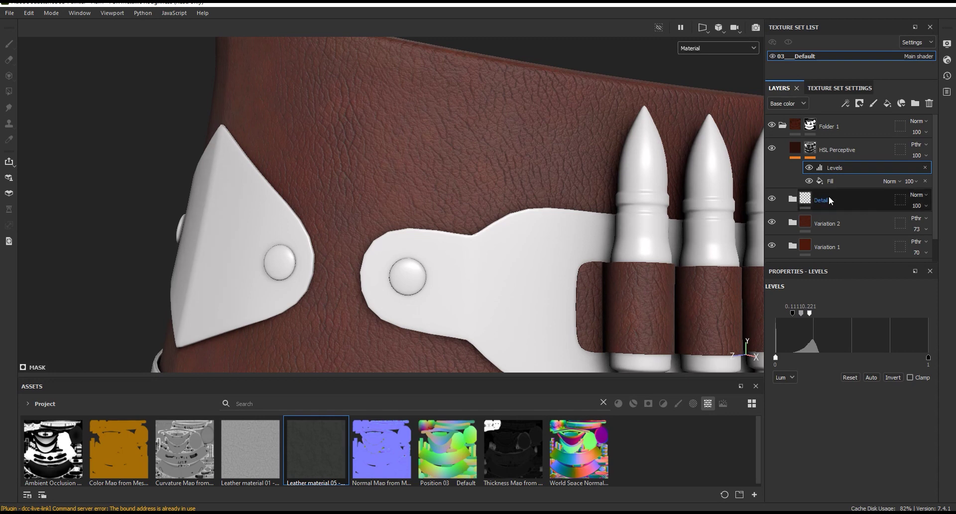
Lower the darkening layer's opacity to 83 and set HSL Perceptive lightness to about 0.3.
left_click(916, 155)
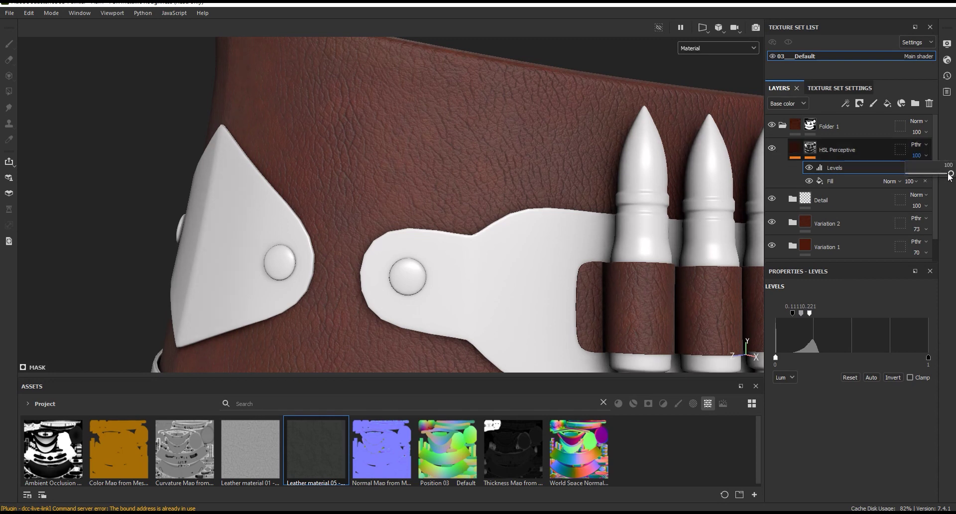
left_click_drag(951, 173, 946, 177)
left_click(822, 149)
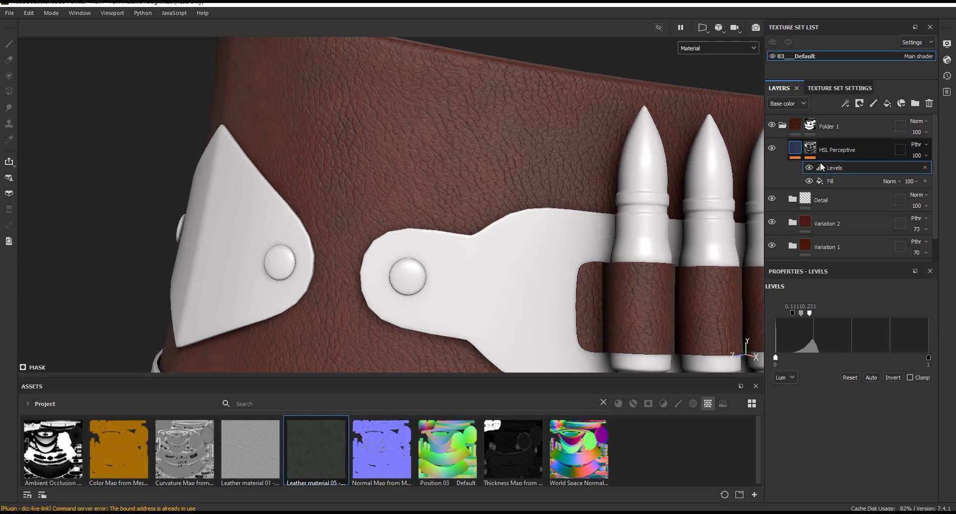
left_click(827, 167)
scroll(544, 167, "up", 2)
left_click_drag(544, 167, 580, 168, "alt")
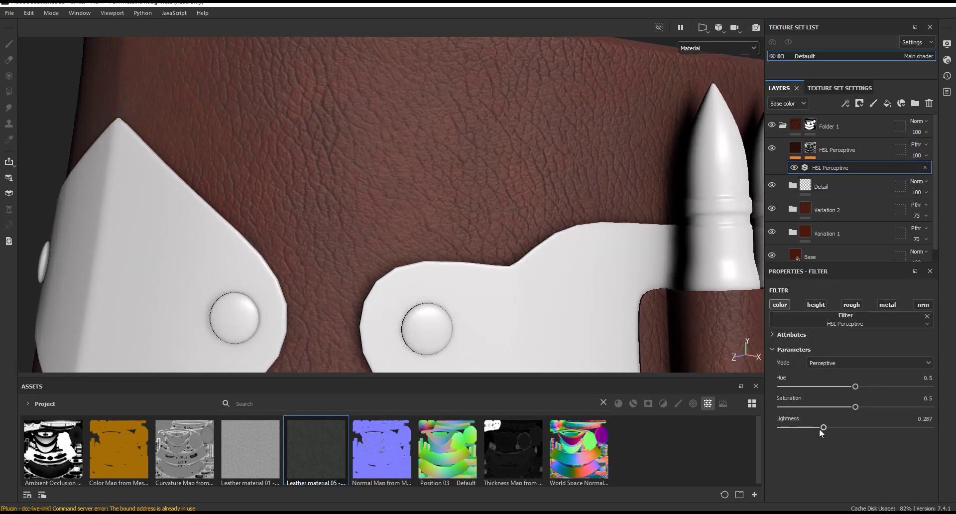
mouse_move(835, 428)
left_mouse_down()
mouse_move(894, 428)
mouse_move(810, 436)
mouse_move(823, 436)
left_mouse_up()
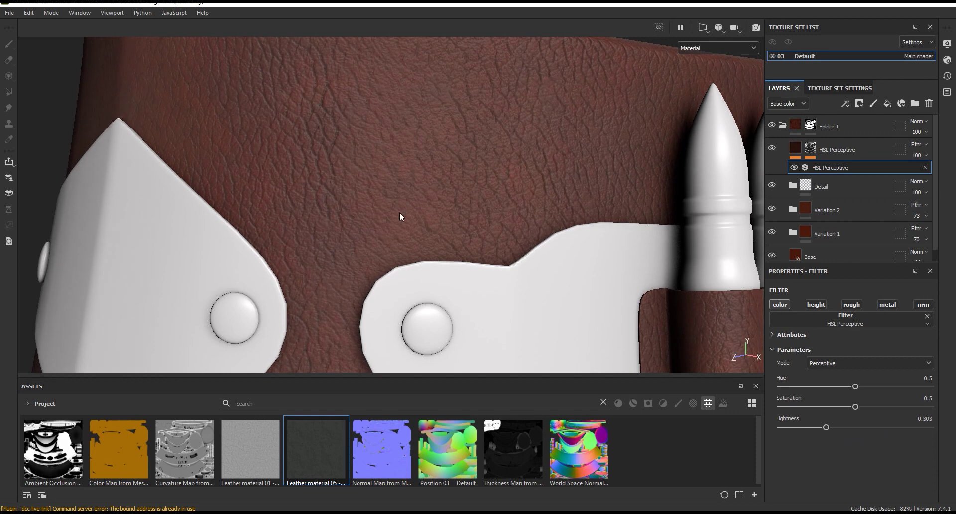
scroll(400, 211, "down", 5)
left_click_drag(399, 211, 498, 199, "alt")
scroll(545, 191, "up", 4)
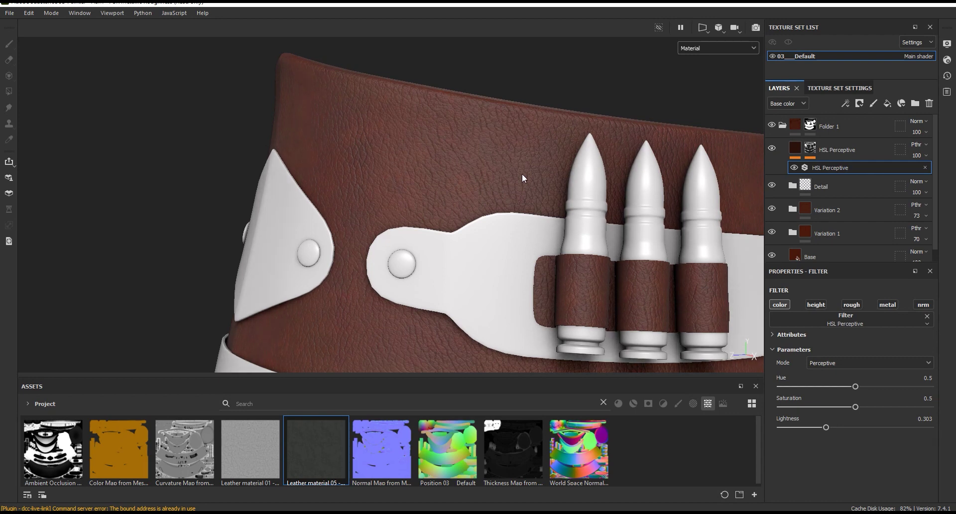
Browse filters from all libraries in the asset browser.
left_click(604, 402)
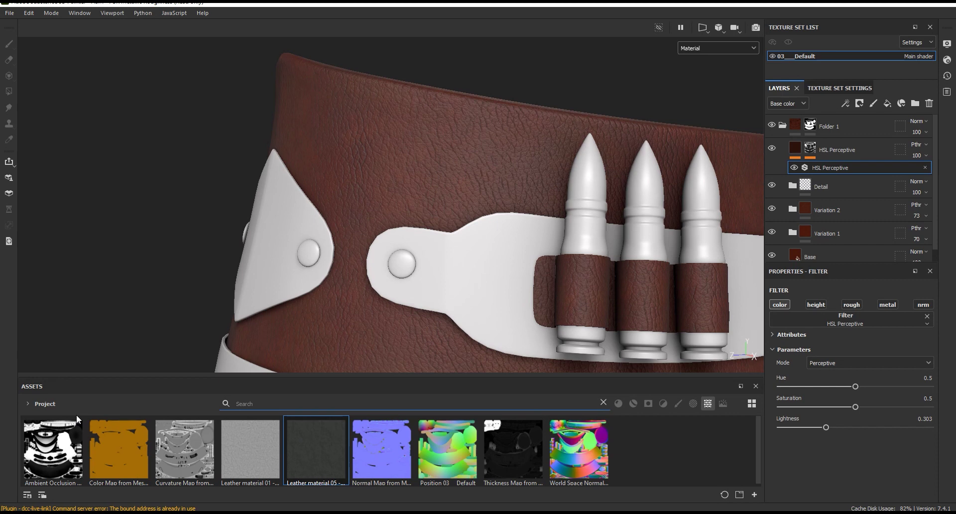
left_click(28, 405)
left_click(52, 425)
left_click(663, 403)
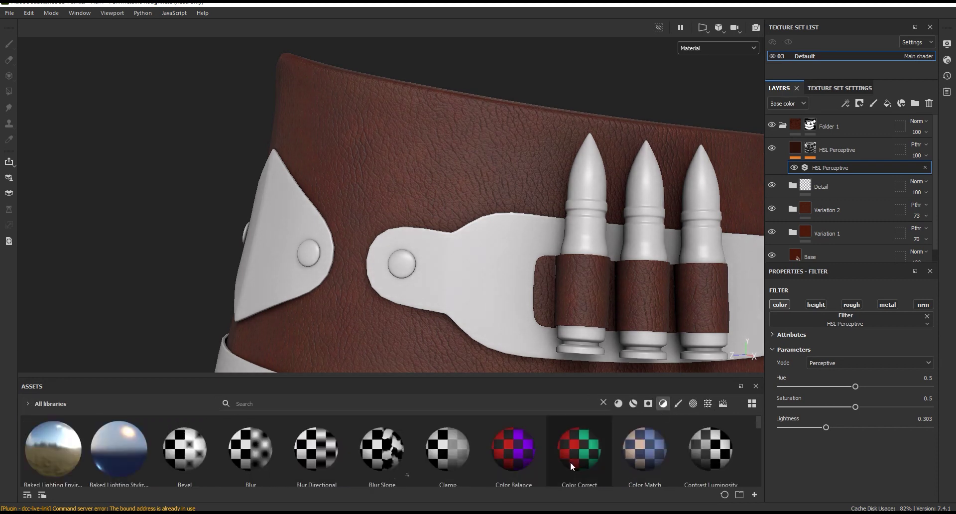
left_click_drag(313, 376, 312, 308)
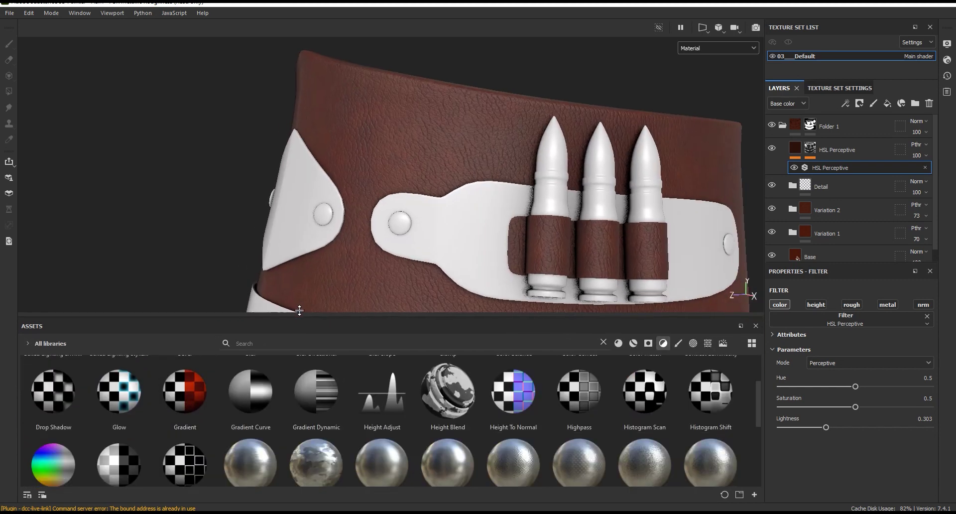
Remove an accidental duplicate HSL Perceptive layer and drop a Color Correct filter above.
left_click_drag(55, 455, 809, 139)
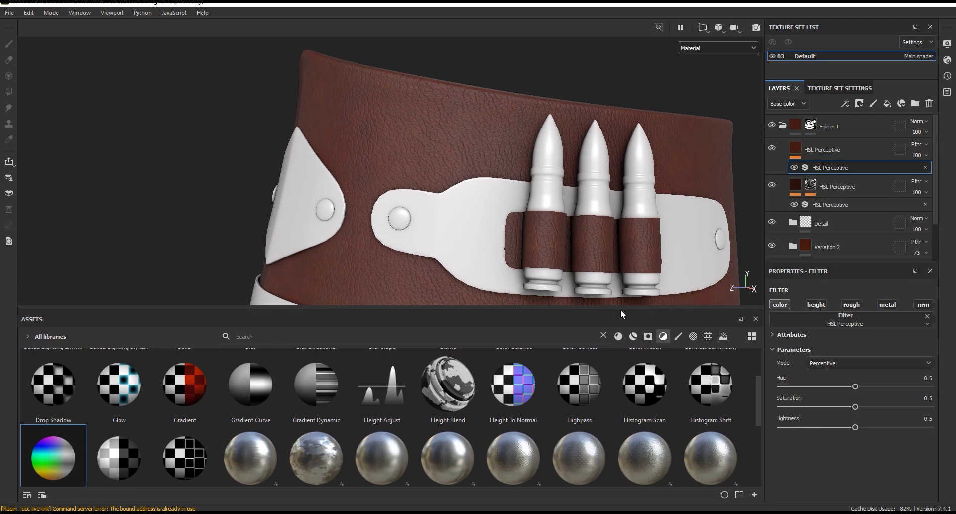
left_click_drag(625, 306, 617, 422)
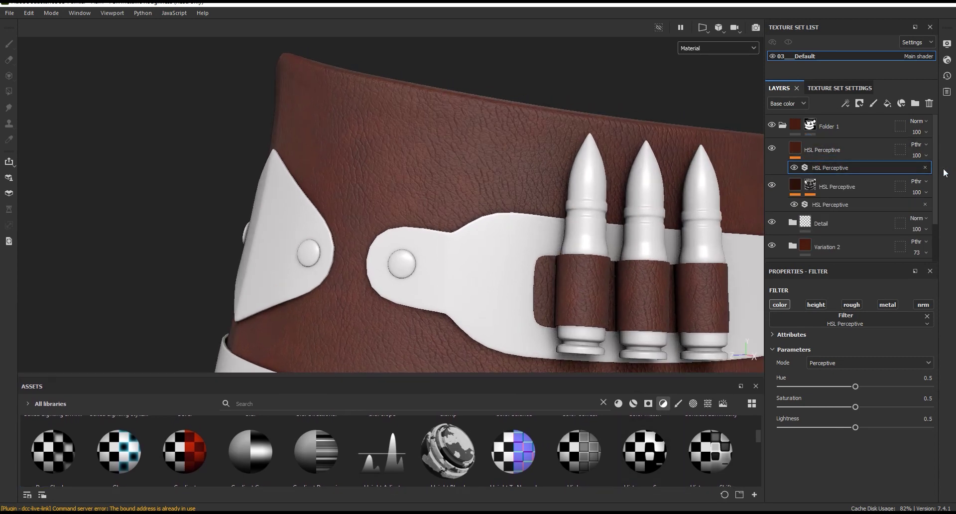
left_click(925, 167)
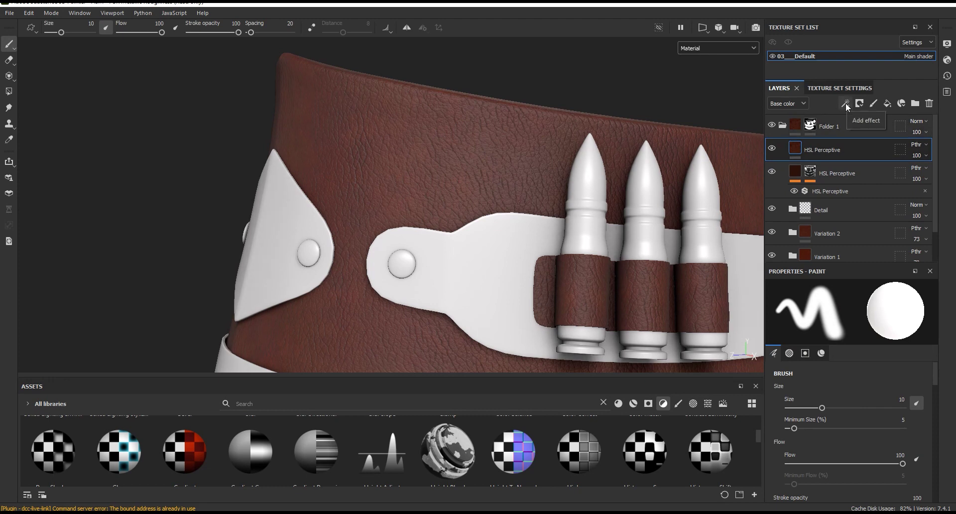
left_click(929, 103)
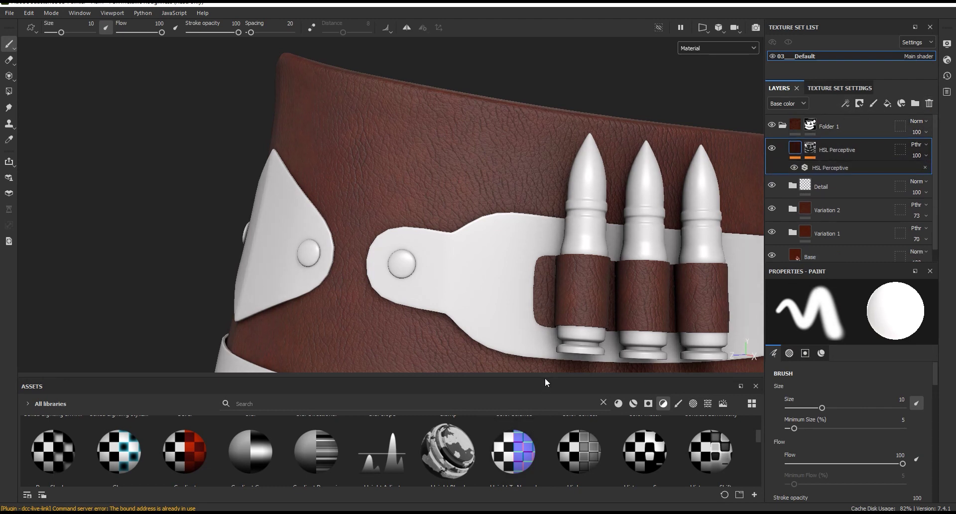
left_click_drag(545, 379, 542, 339)
scroll(698, 418, "up", 2)
mouse_move(598, 416)
left_mouse_down()
mouse_move(784, 223)
mouse_move(844, 140)
left_mouse_up()
Tune Color Correct: raise shadow contrast, cut shadow saturation, and lift midtone luminosity.
left_click_drag(642, 338, 650, 379)
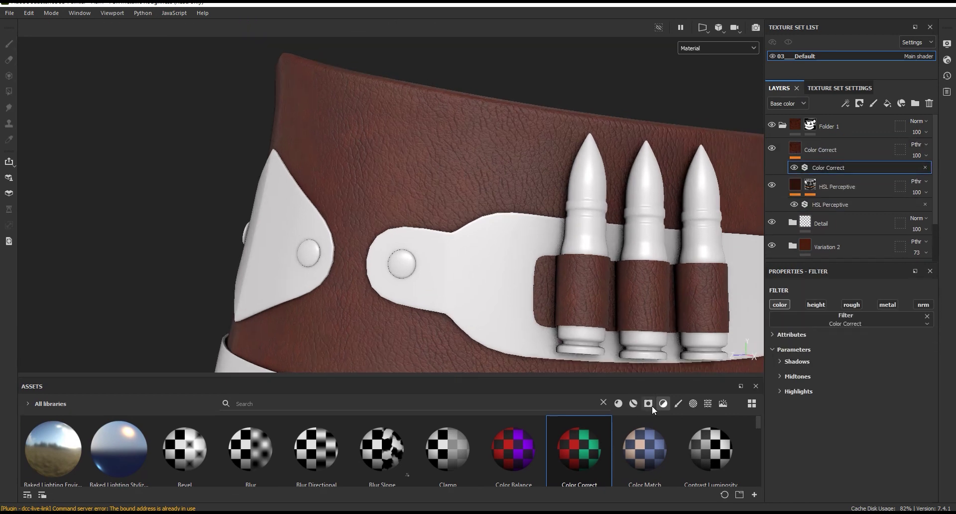
middle_click_drag(633, 368, 551, 231)
left_click(797, 361)
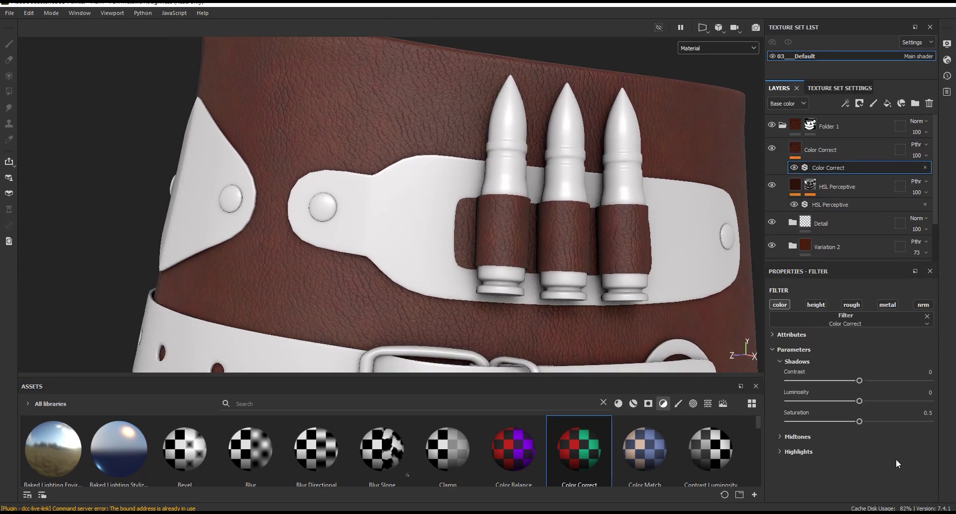
mouse_move(859, 381)
left_mouse_down()
mouse_move(870, 384)
mouse_move(856, 403)
left_mouse_up()
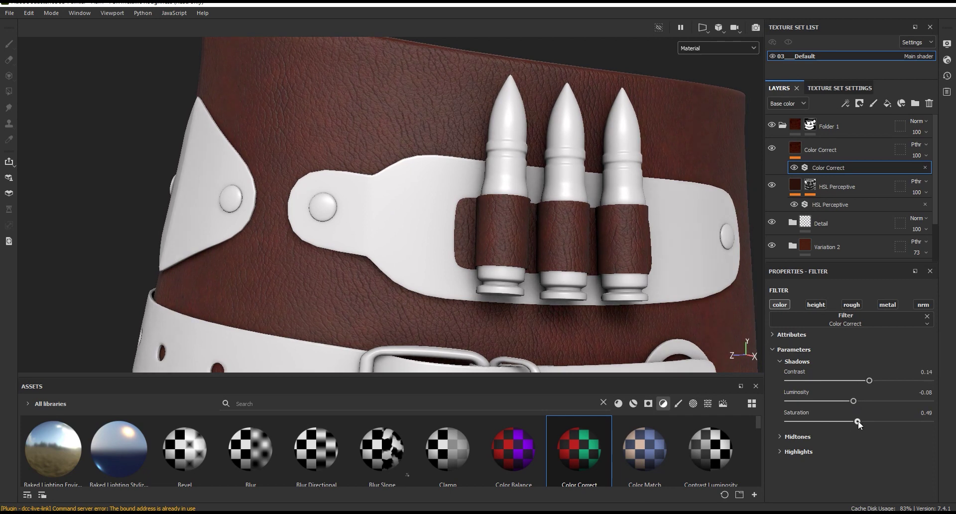
left_click_drag(858, 422, 834, 423)
left_click(810, 437)
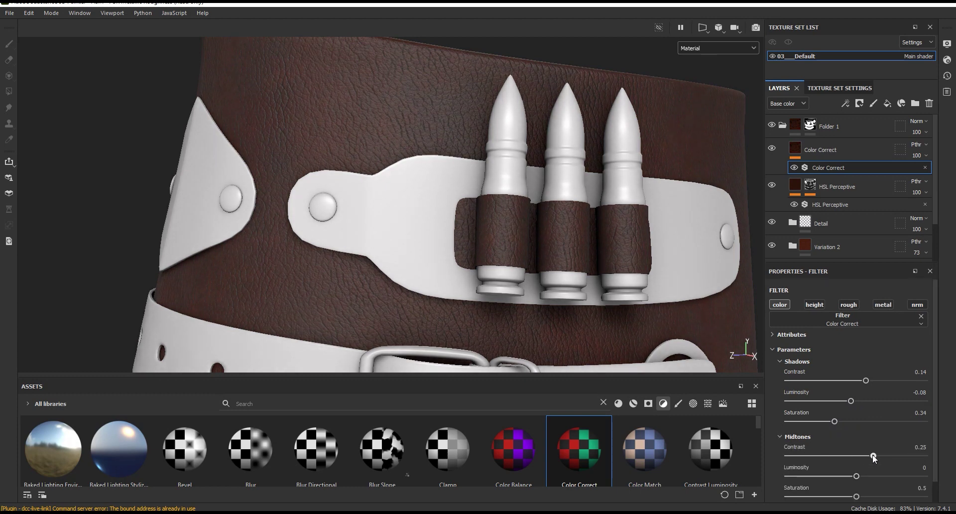
mouse_move(857, 476)
left_mouse_down()
mouse_move(886, 479)
mouse_move(852, 498)
left_mouse_up()
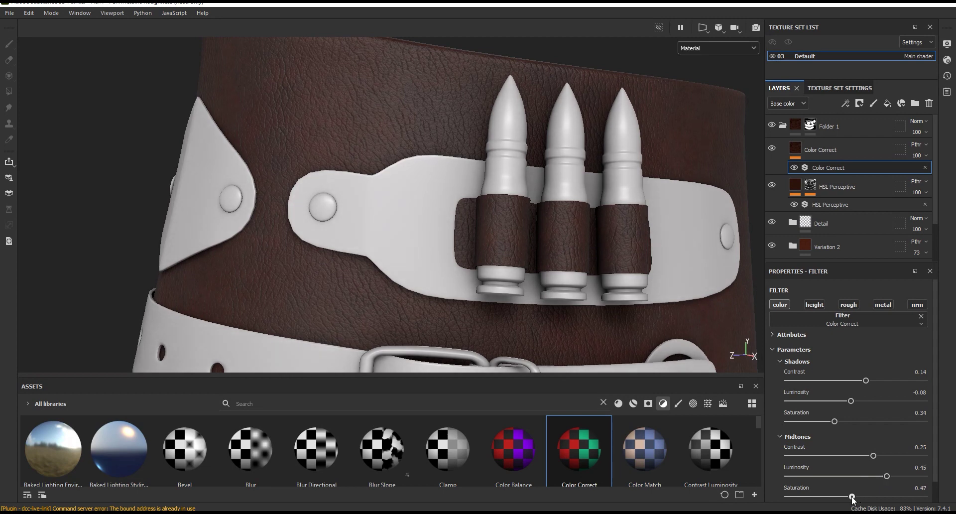
mouse_move(516, 272)
left_mouse_down("alt")
mouse_move(491, 213)
mouse_move(540, 227)
mouse_move(497, 234)
left_mouse_up("alt")
Add a black mask to the Color Correct layer.
left_click(795, 158)
left_click(902, 103)
left_click(883, 129)
mouse_move(419, 142)
left_mouse_down("alt")
mouse_move(461, 150)
mouse_move(445, 136)
left_mouse_up("alt")
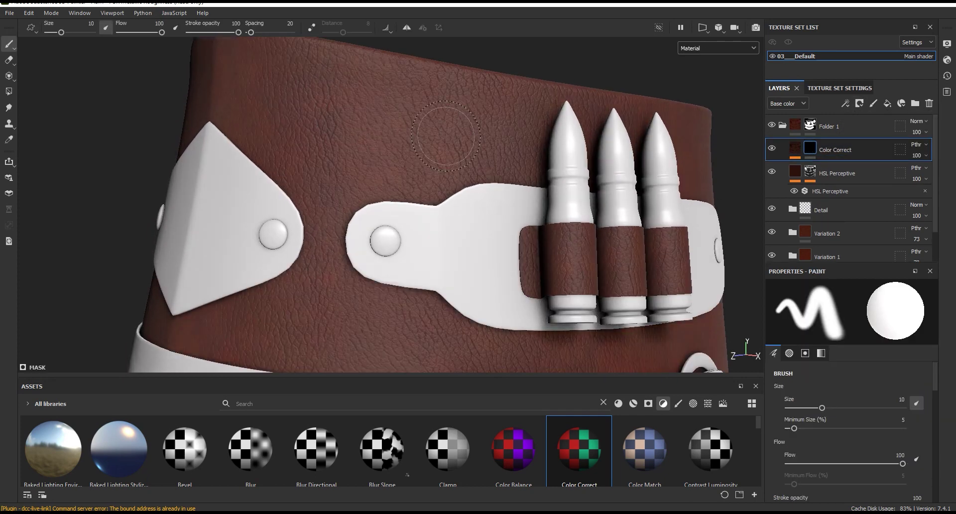
Fill the Color Correct mask with the Clouds 2 procedural and view the mask channel.
left_click(846, 103)
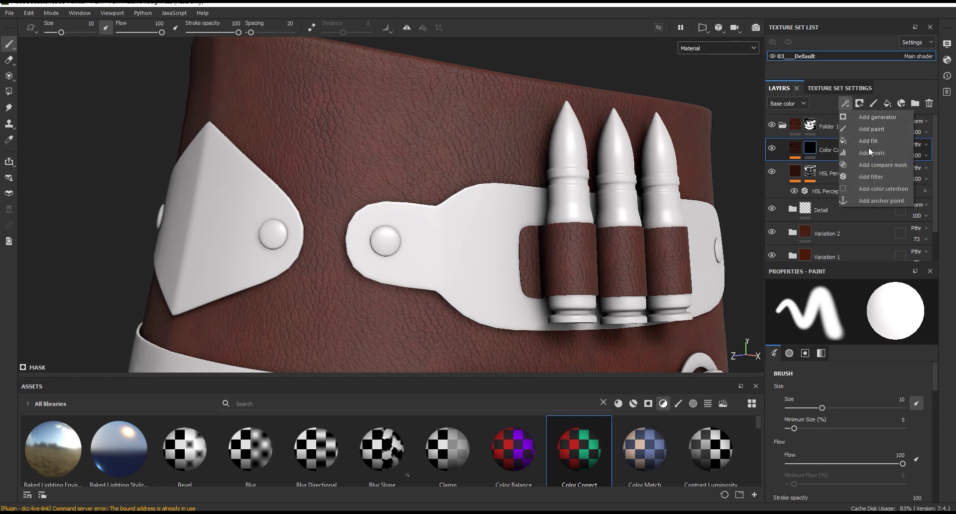
left_click(868, 140)
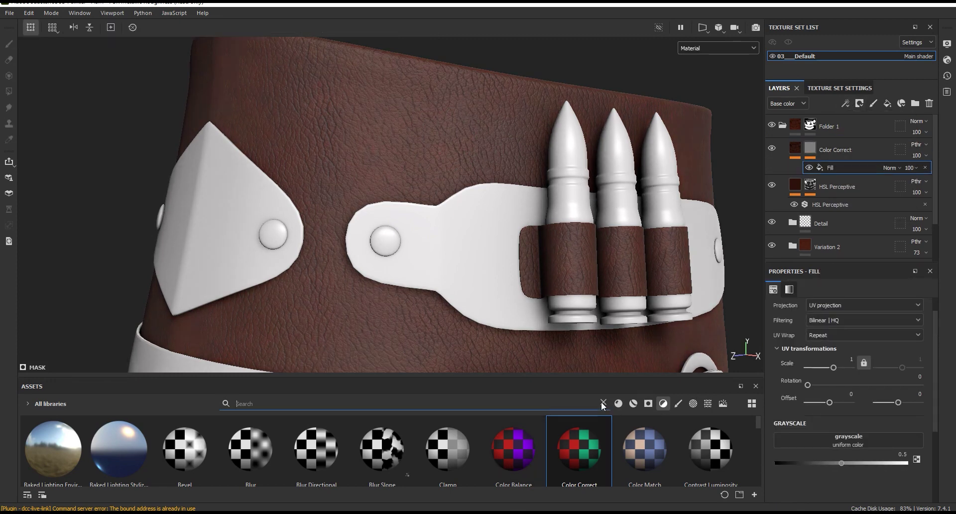
left_click(707, 403)
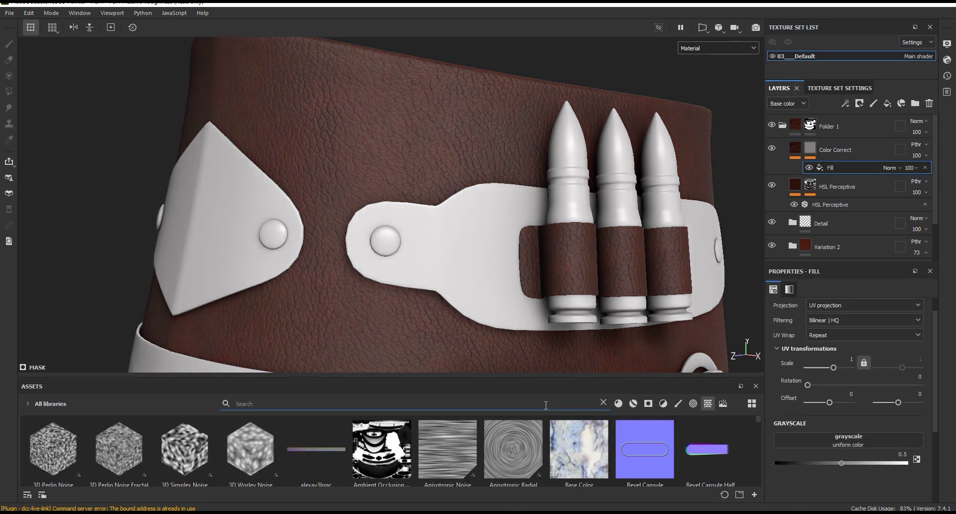
type("clod")
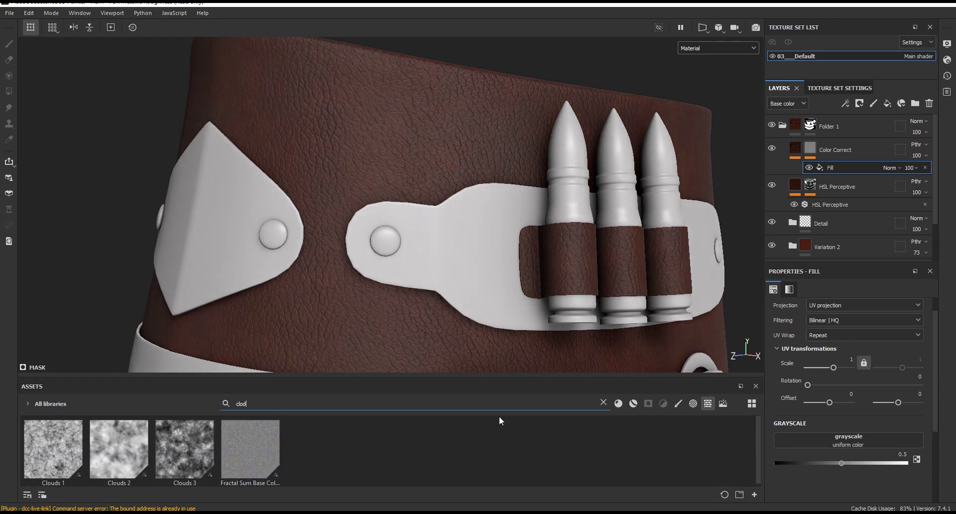
left_click_drag(118, 448, 832, 442)
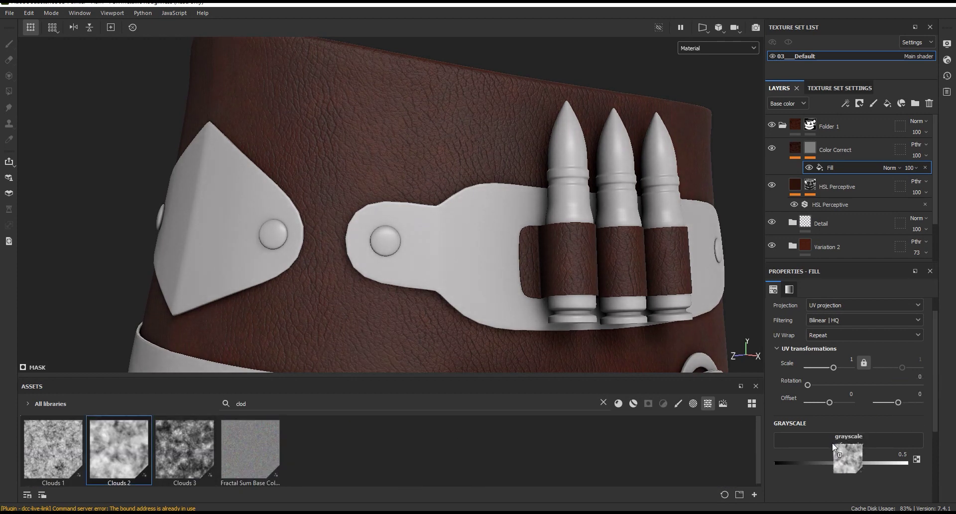
left_click(737, 48)
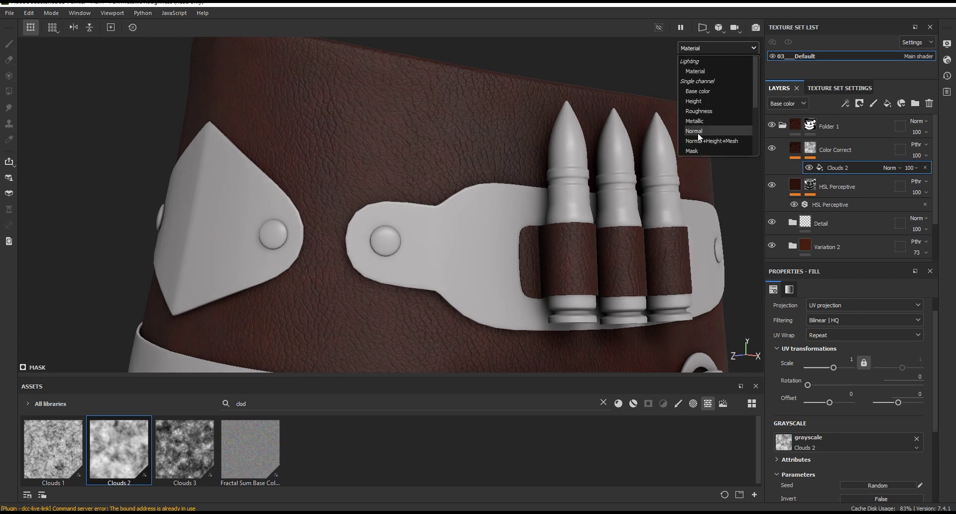
left_click(699, 149)
Make Clouds 2 tri-planar at scale 4.74, balance 0.22, contrast 0.51.
left_click(844, 305)
left_click(835, 336)
left_click_drag(833, 385, 836, 385)
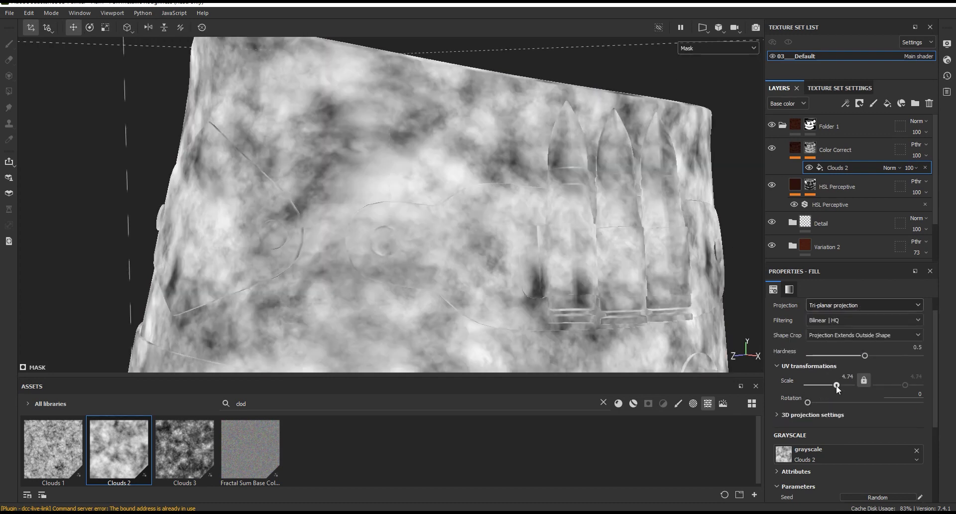
left_click_drag(936, 314, 949, 435)
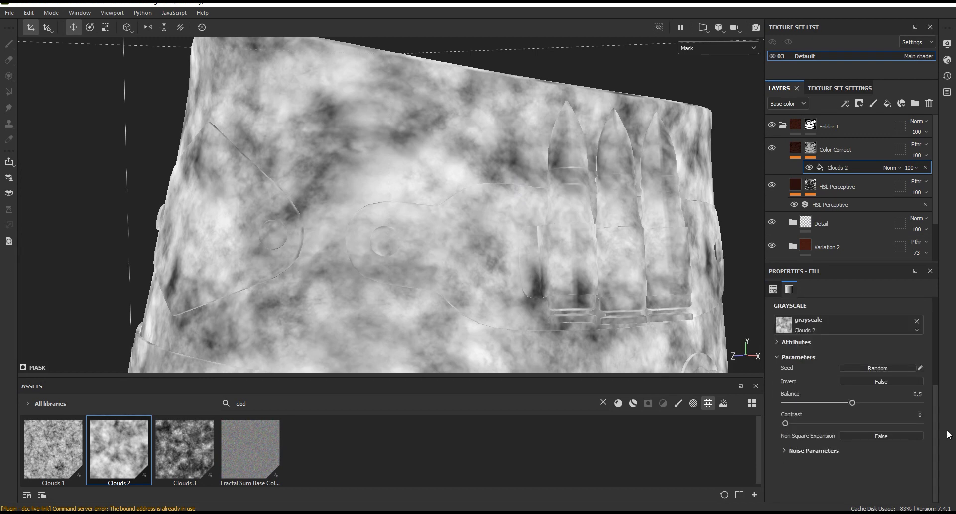
mouse_move(852, 403)
left_mouse_down()
mouse_move(817, 402)
mouse_move(845, 423)
left_mouse_up()
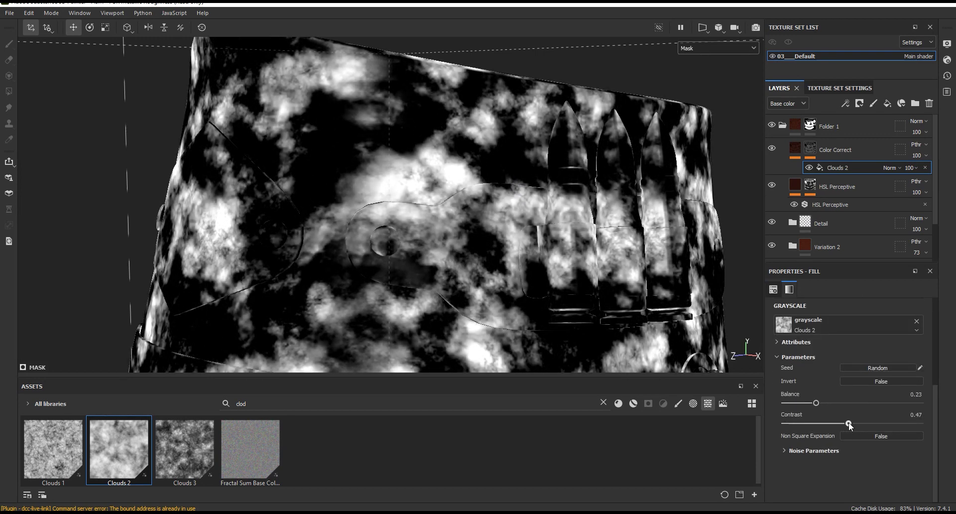
left_click_drag(818, 409, 817, 409)
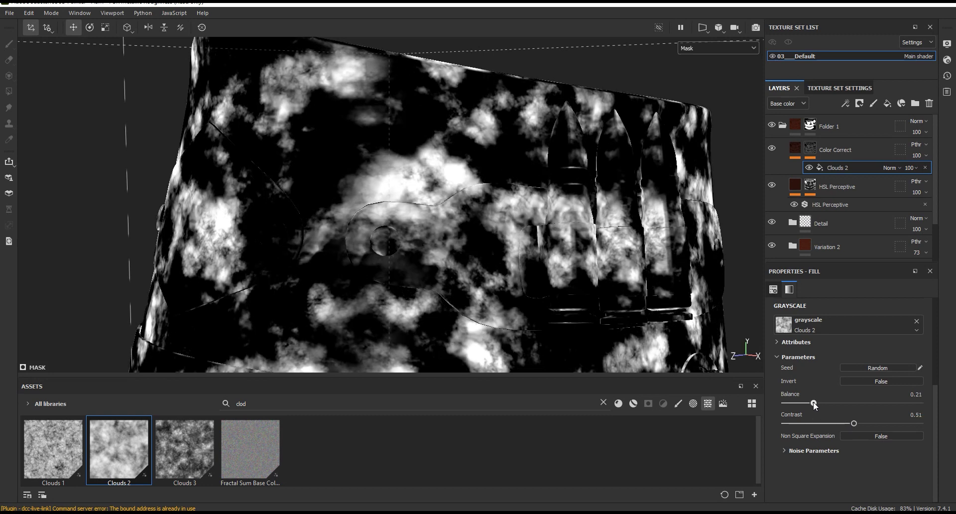
left_click_drag(459, 81, 530, 203, "alt")
Compare the result in Material view and lower Color Correct opacity to 46.
left_click(698, 61)
mouse_move(695, 72)
left_mouse_down("alt")
mouse_move(477, 129)
mouse_move(469, 113)
mouse_move(468, 134)
left_mouse_up("alt")
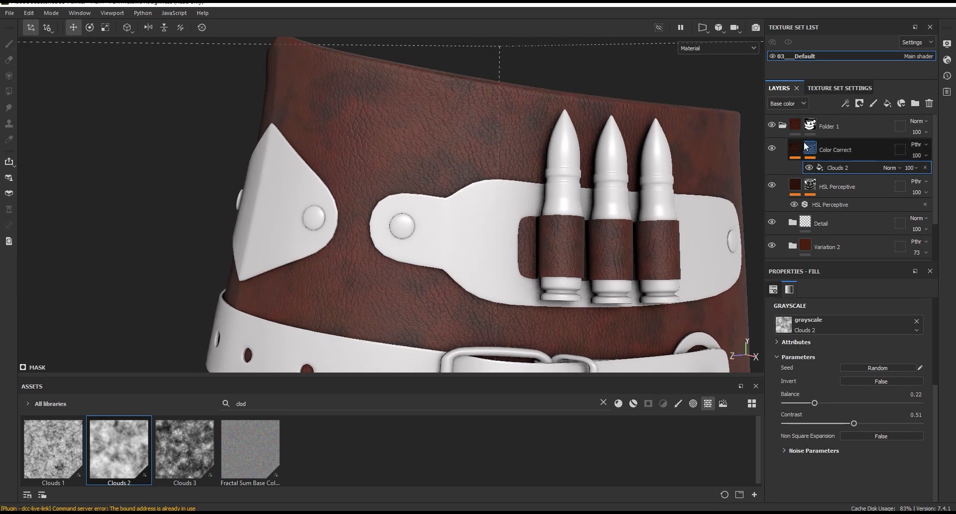
left_click(771, 148)
left_click(772, 147)
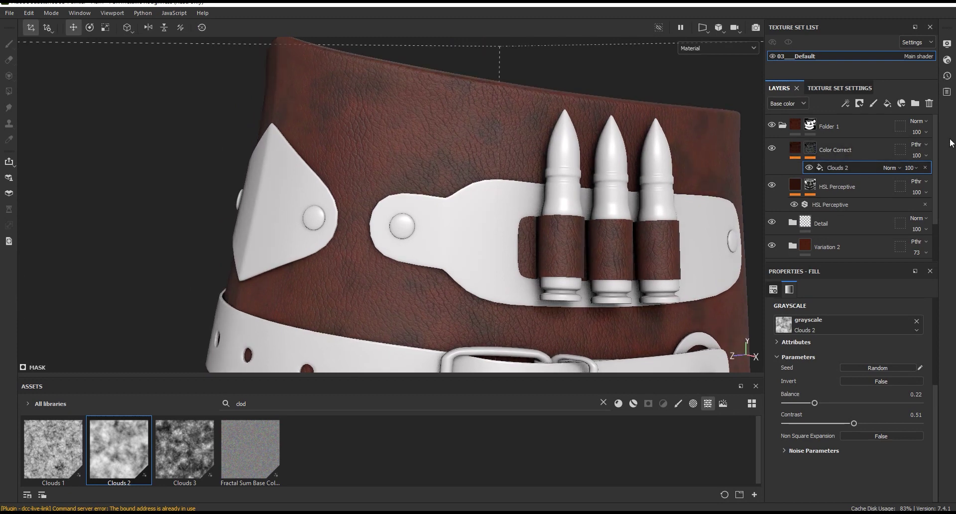
left_click(919, 155)
left_click_drag(952, 174, 929, 175)
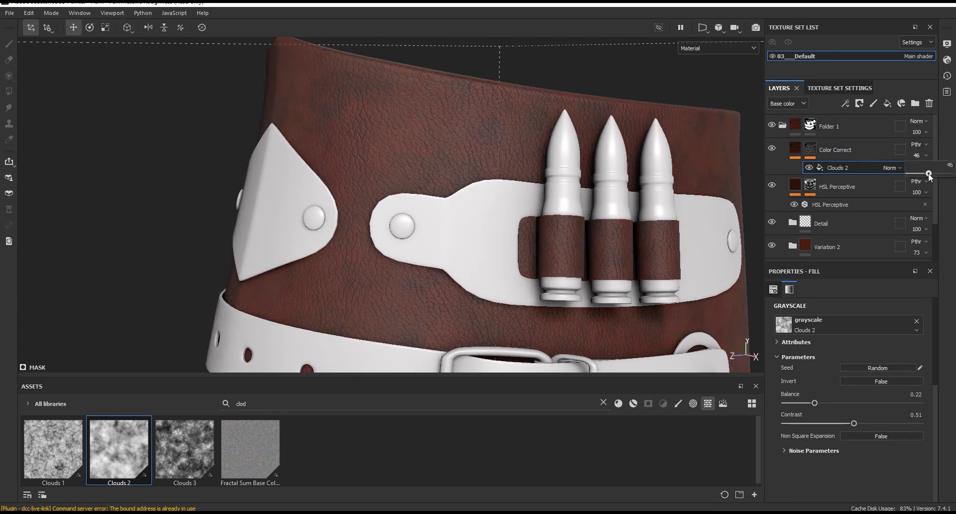
scroll(533, 101, "down", 5)
scroll(534, 107, "up", 3)
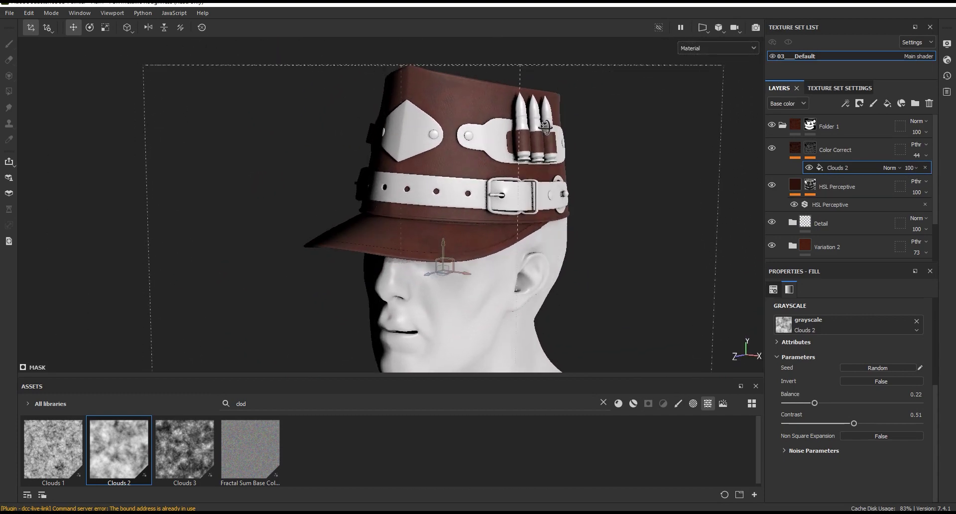
Orbit to the bullets and belt and select the HSL Perceptive layer's content.
scroll(536, 115, "up", 3)
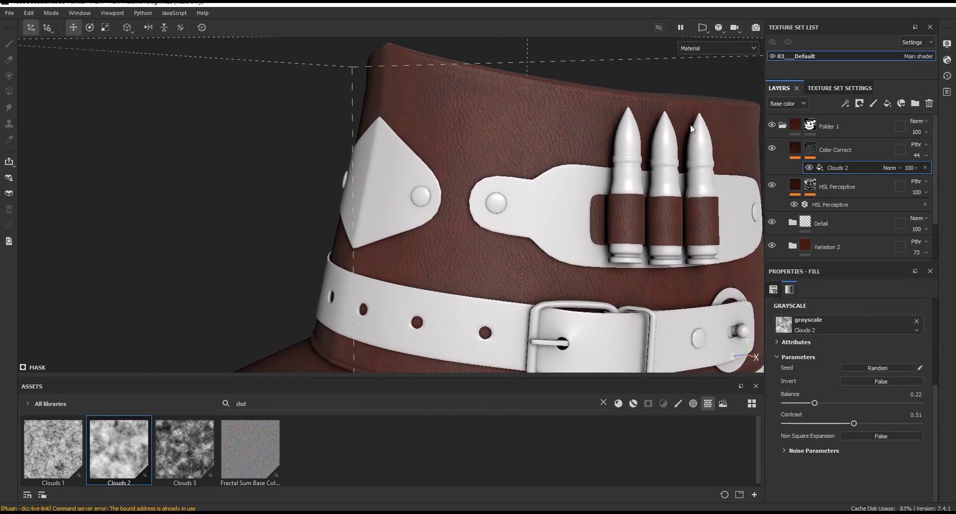
scroll(376, 86, "up", 5)
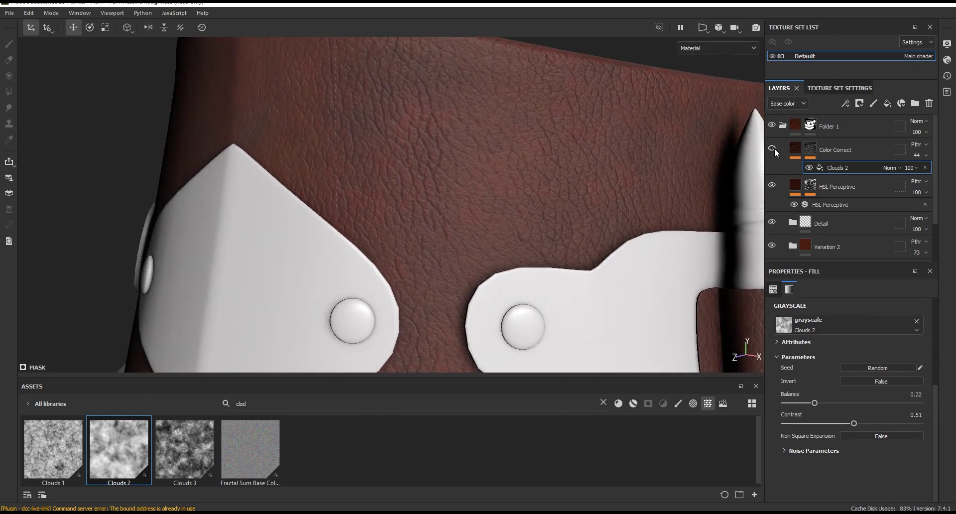
mouse_move(588, 128)
left_mouse_down("alt")
mouse_move(575, 164)
mouse_move(467, 110)
mouse_move(503, 107)
left_mouse_up("alt")
scroll(468, 109, "up", 2)
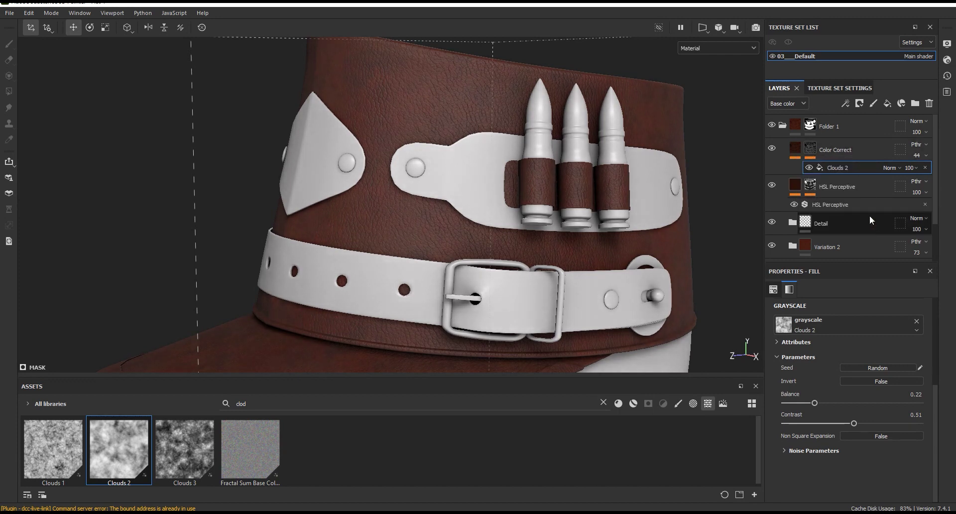
left_click(808, 186)
left_click(795, 148)
left_click(795, 185)
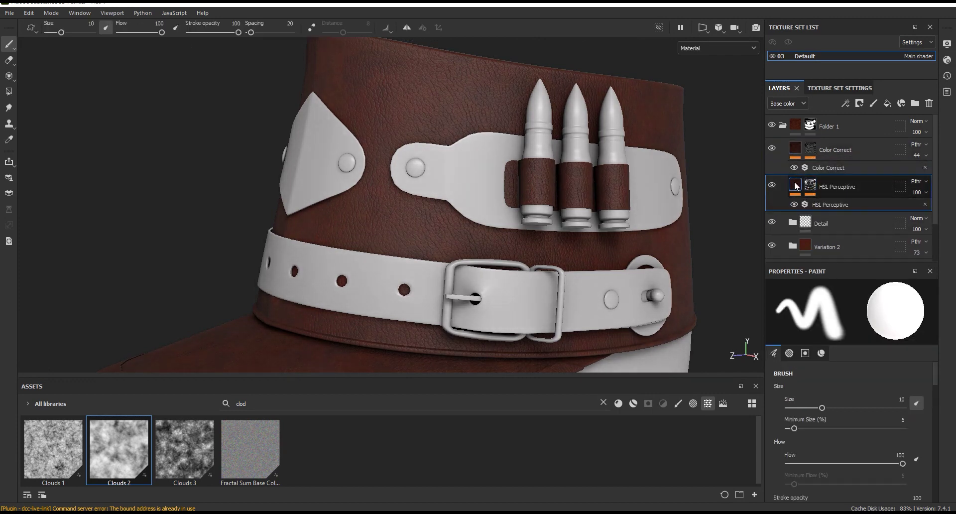
Create a folder named Variation 3 and move Color Correct and HSL Perceptive into it.
left_click(916, 103)
double_click(829, 148)
type("Va")
type("3")
key("Return")
left_click(829, 173)
left_click(835, 208, "shift")
left_click_drag(836, 209, 838, 148)
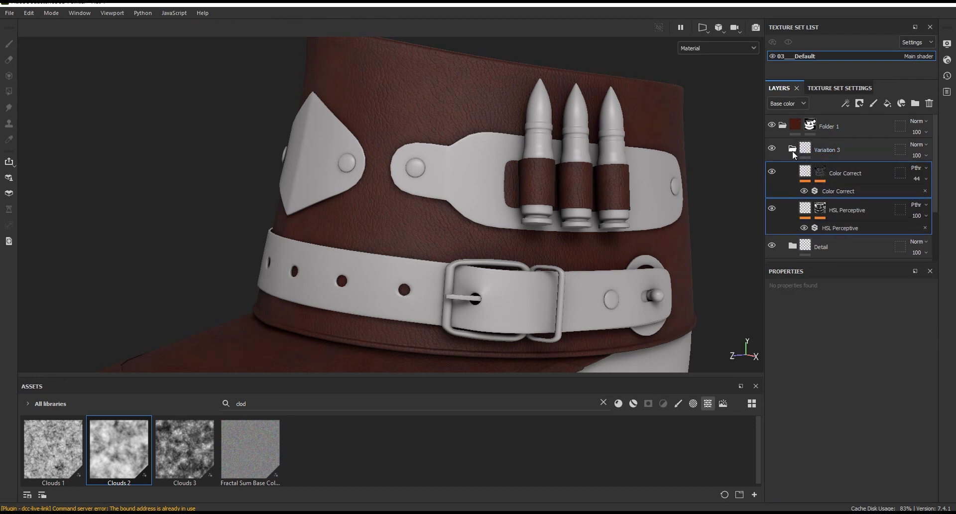
Collapse Variation 3 and set its blending mode to Passthrough.
left_click(793, 149)
scroll(508, 124, "up", 1)
left_click(924, 145)
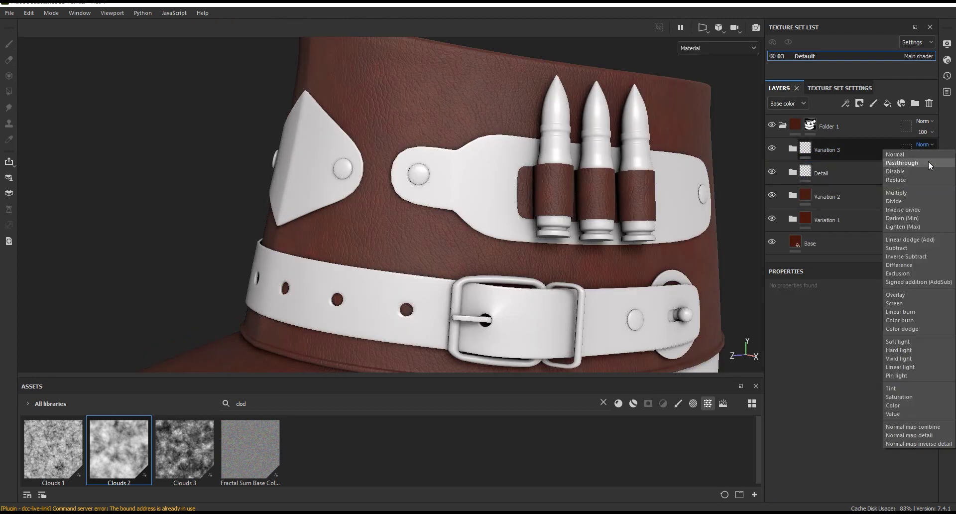
left_click(928, 157)
left_click_drag(483, 199, 485, 168, "alt")
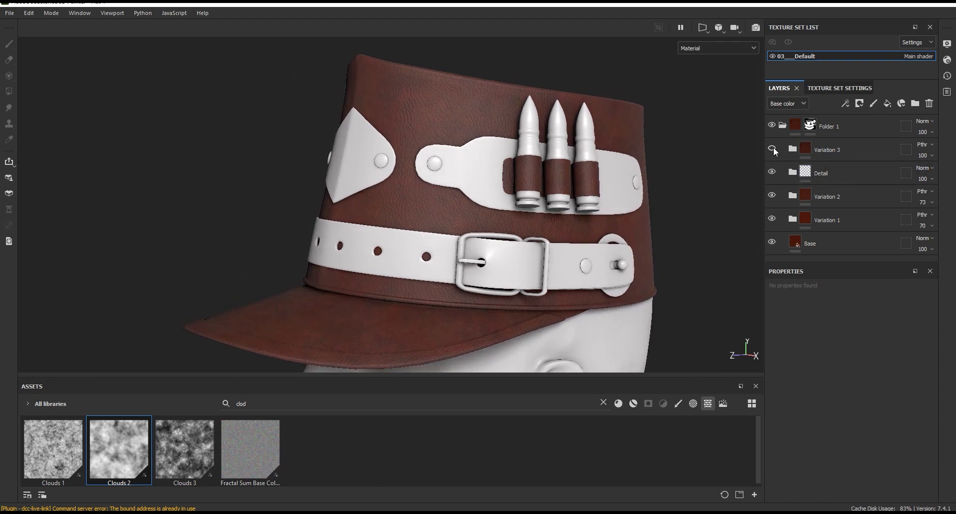
left_click_drag(498, 210, 521, 231, "alt")
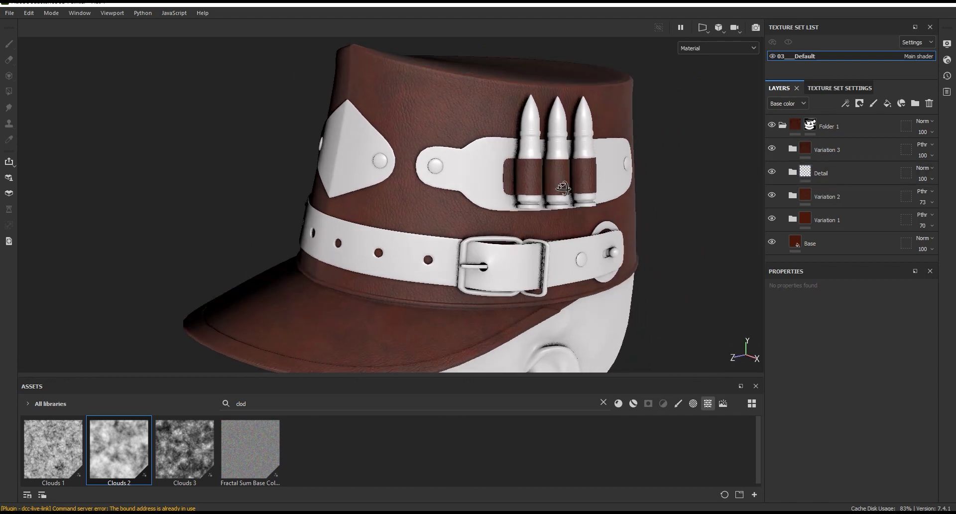
scroll(521, 231, "up", 2)
scroll(521, 231, "up", 3)
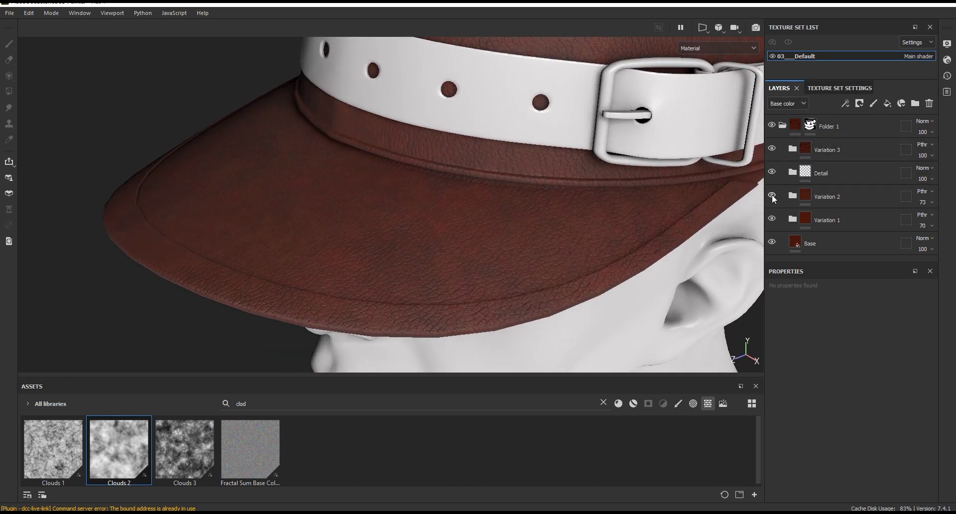
Set Variation 2 opacity to 46 and Variation 3 opacity to about 71.
left_click(932, 202)
left_click_drag(940, 220, 929, 222)
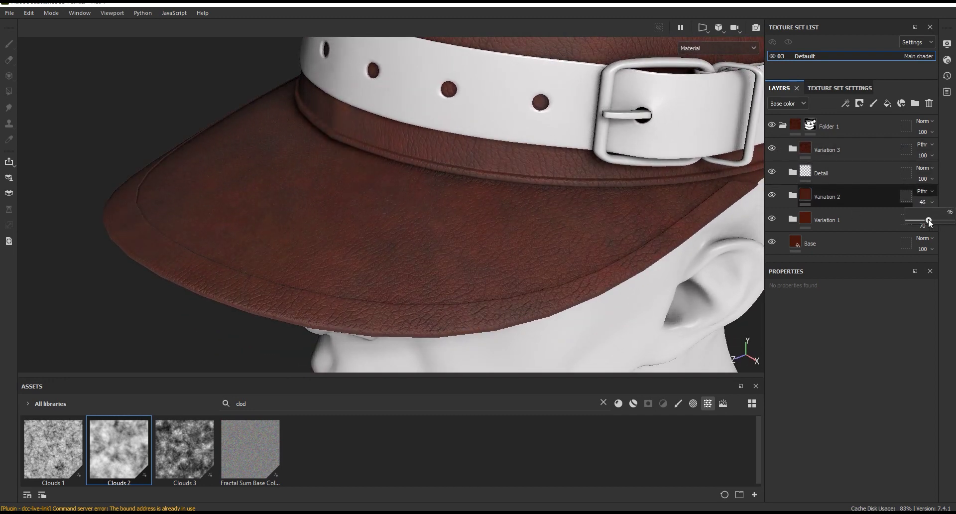
left_click(922, 132)
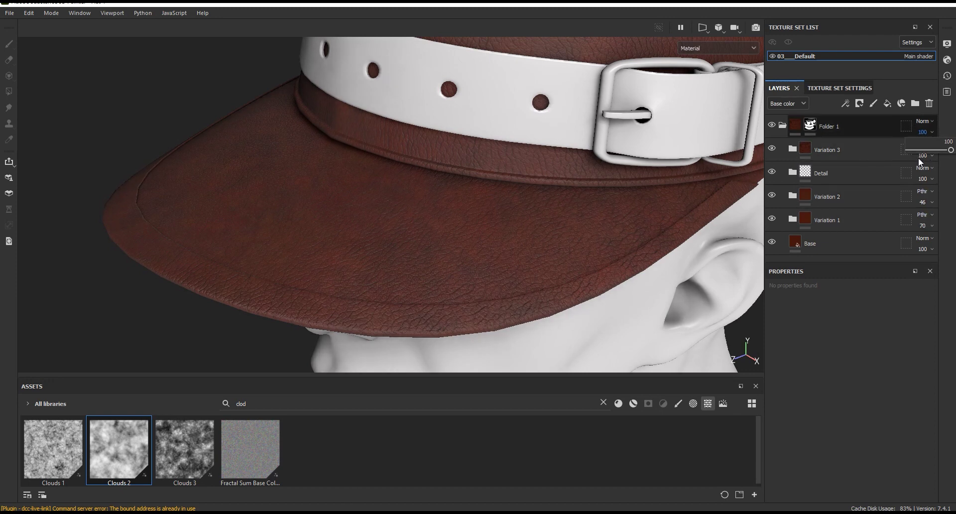
left_click(923, 155)
left_click_drag(950, 174, 939, 177)
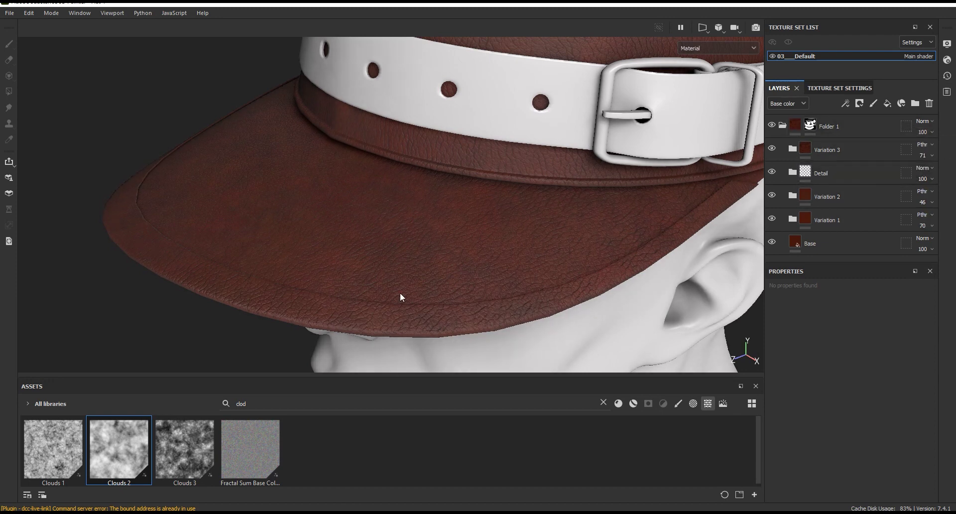
scroll(400, 292, "down", 5)
left_click_drag(400, 292, 513, 195, "alt")
scroll(511, 190, "up", 5)
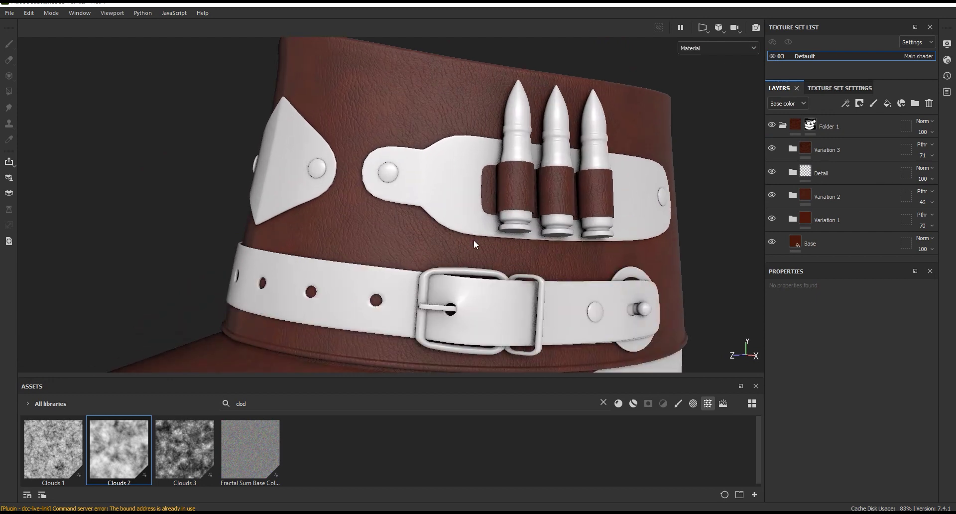
Save the project and select the Variation 3 folder.
left_click(10, 12)
left_click(41, 93)
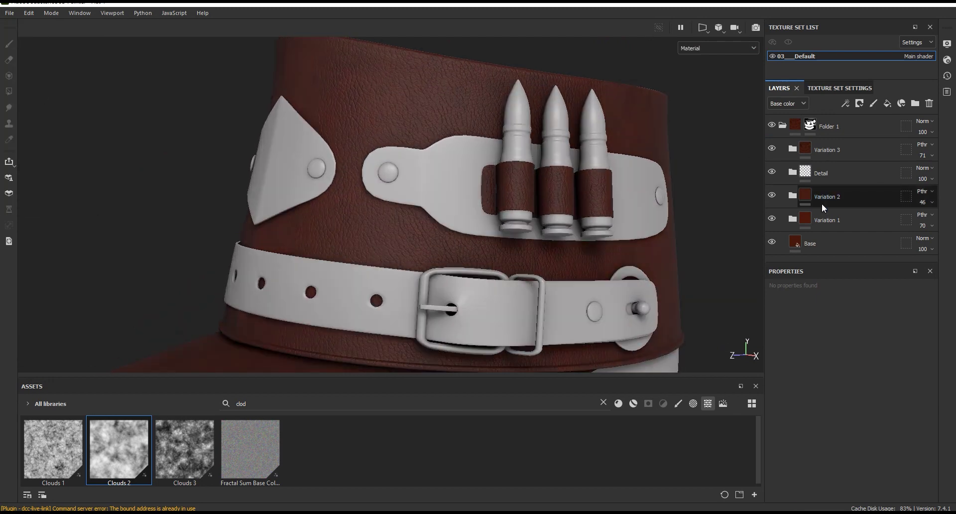
left_click(813, 149)
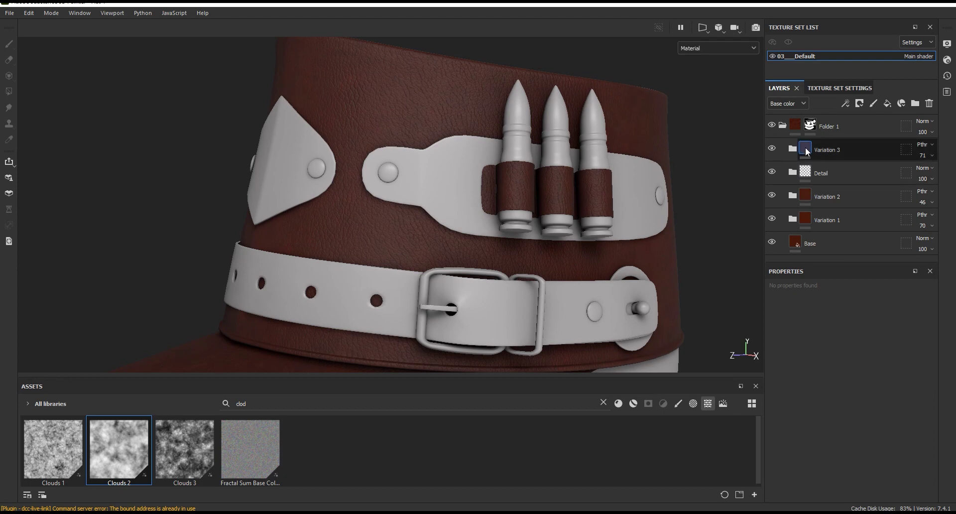
left_click_drag(447, 377, 447, 357)
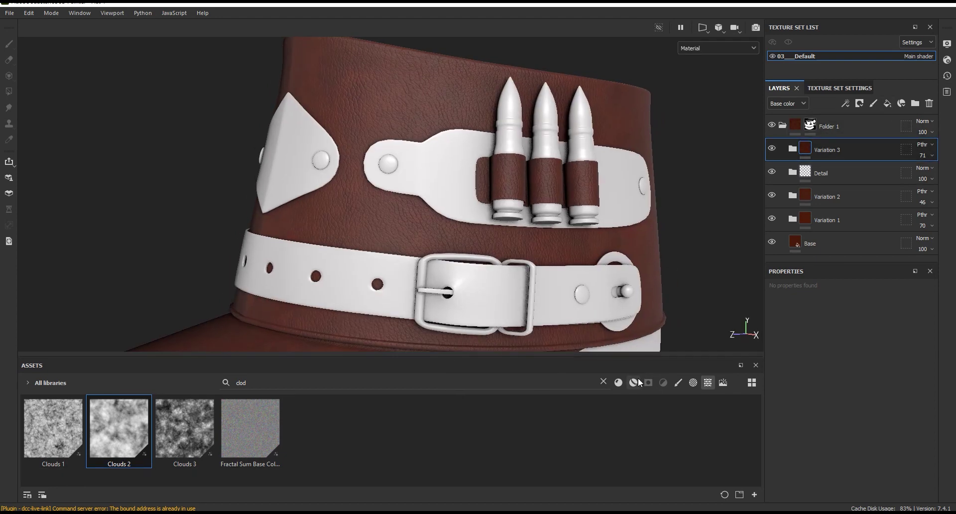
Add a plain fill layer above Variation 3 and turn off its colour channel.
left_click(604, 383)
left_click(664, 383)
scroll(225, 448, "down", 3)
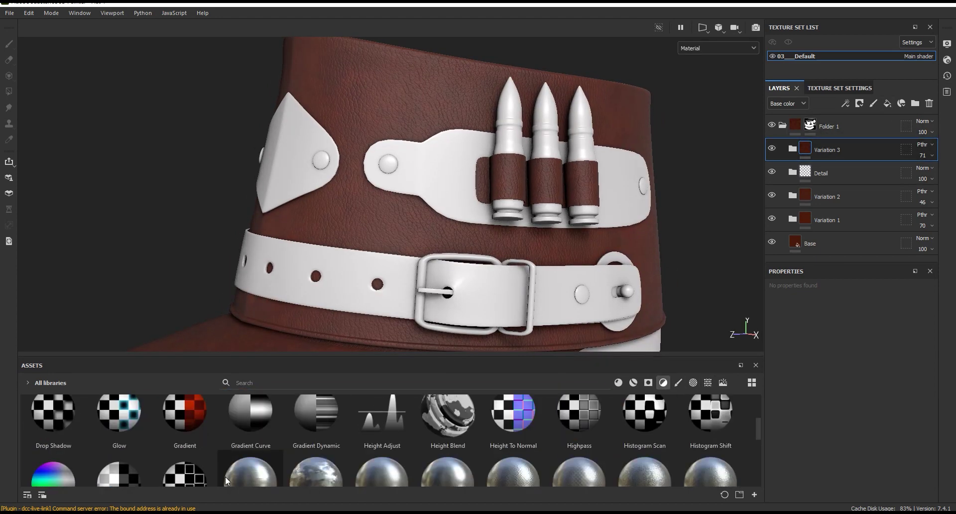
left_click_drag(53, 471, 842, 142)
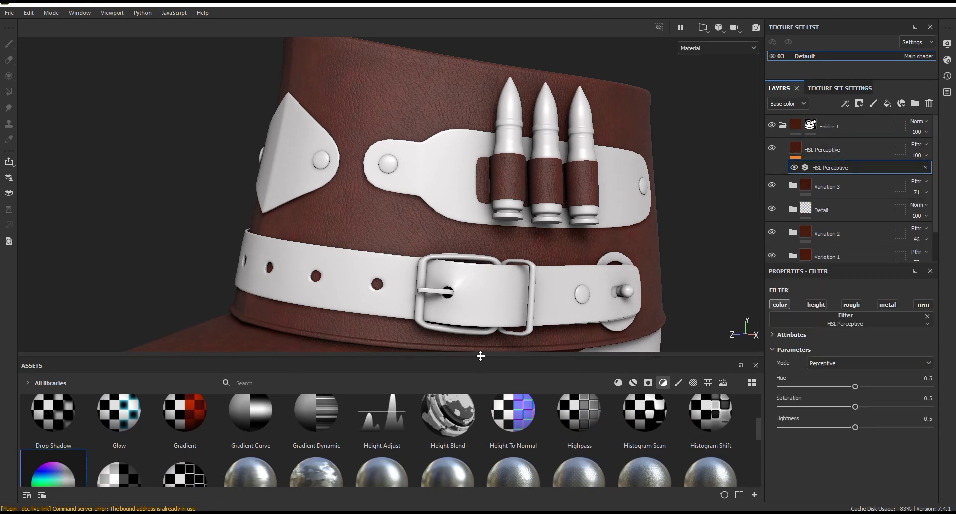
left_click_drag(481, 362, 481, 383)
left_click(901, 154)
key("ctrl+z")
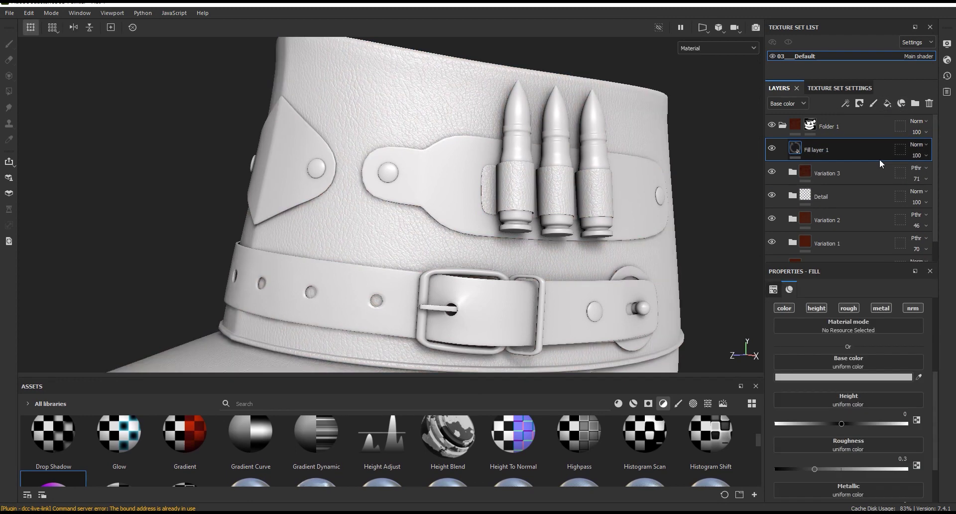
left_click(780, 309)
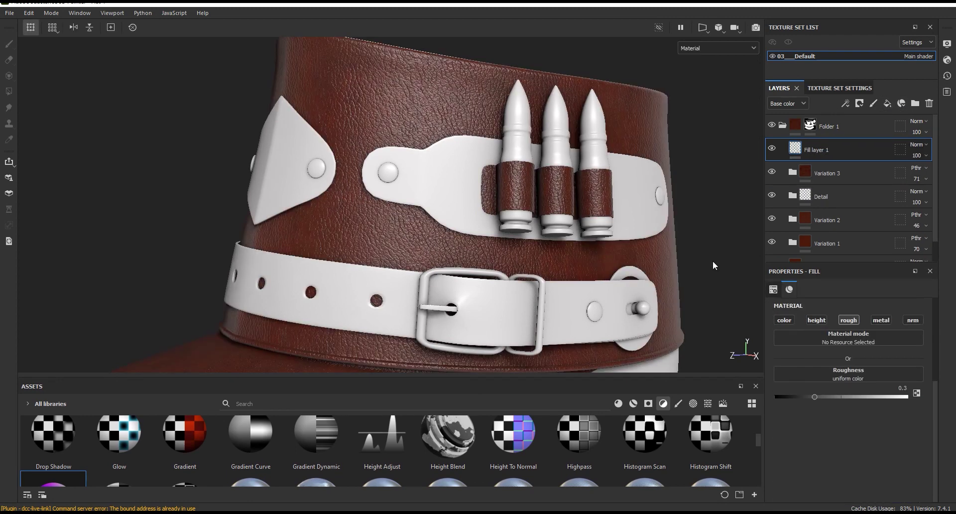
Put Fill layer 1 into a new folder named Roughness.
left_click_drag(470, 178, 474, 167, "alt")
left_click(902, 106)
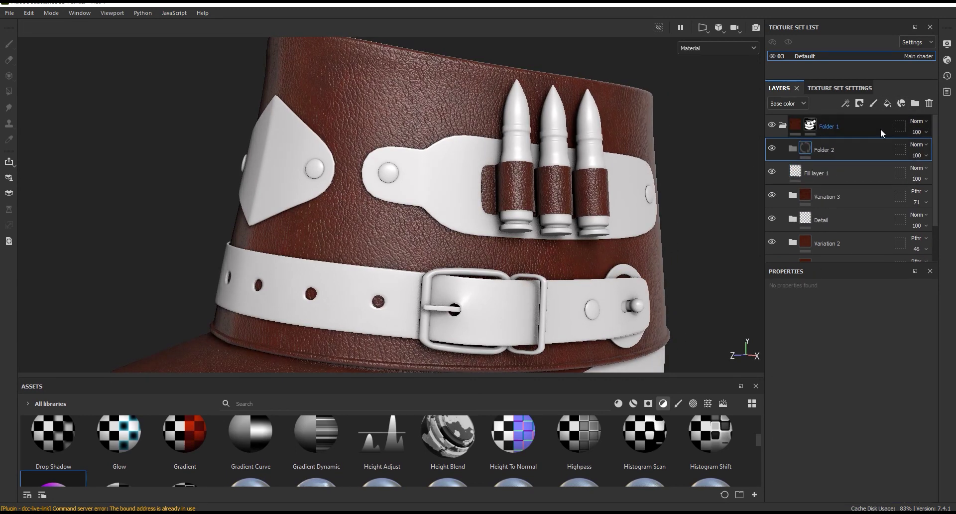
left_click_drag(825, 169, 828, 148)
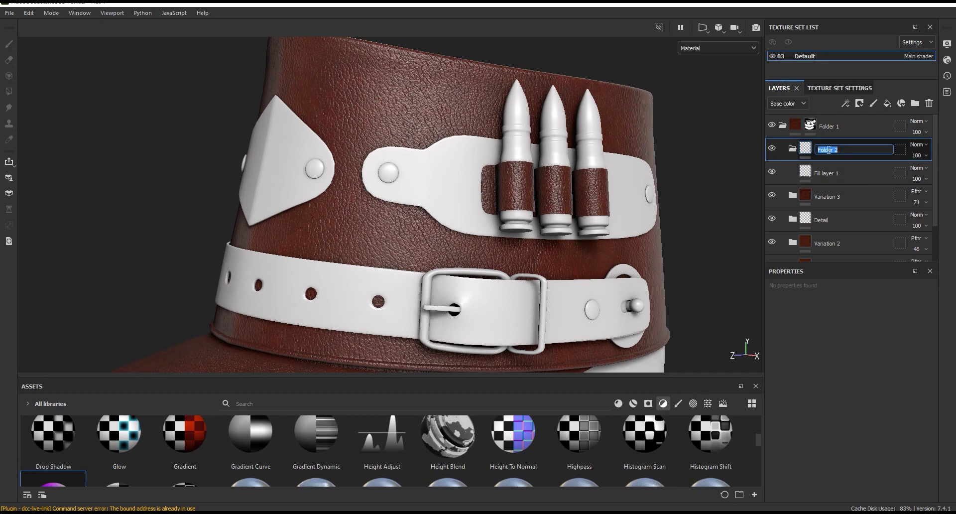
type("Roughness")
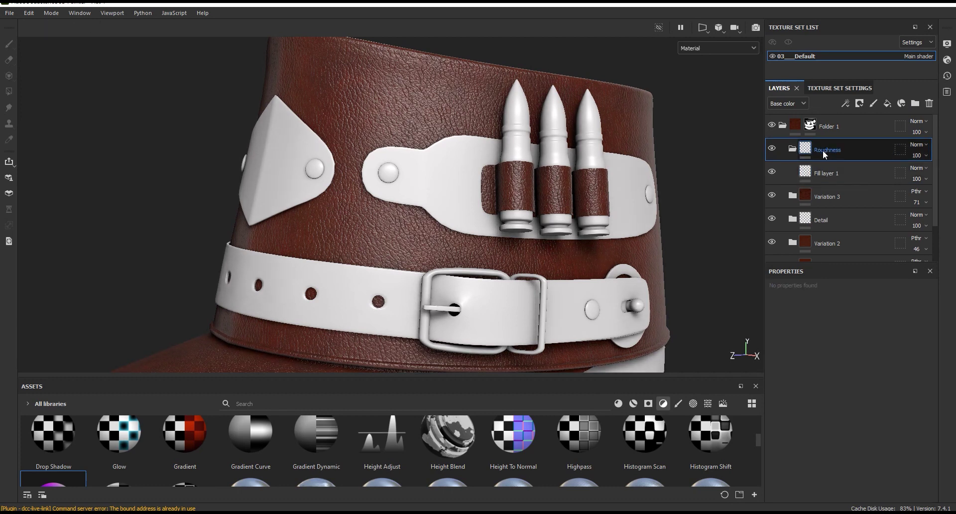
key("Return")
left_click_drag(572, 150, 500, 144, "alt")
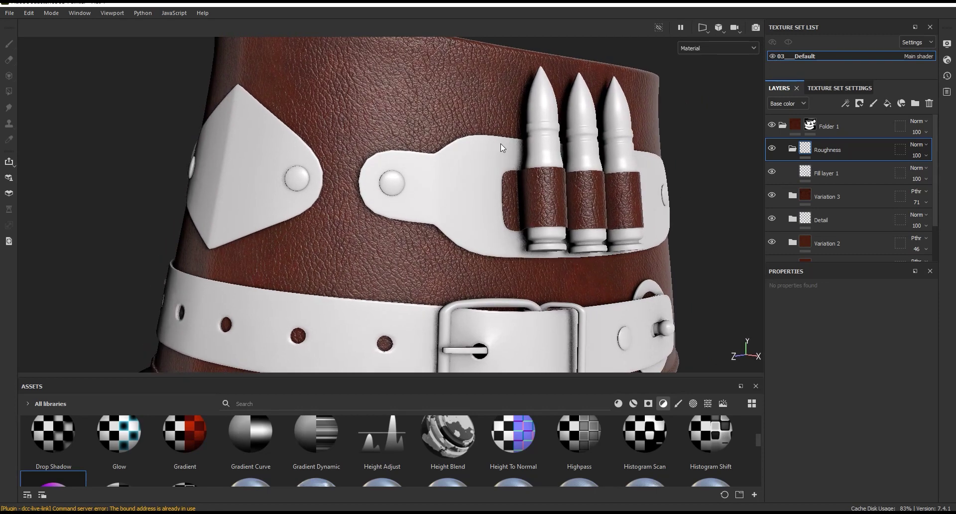
Rename Fill layer 1 to Roughness.
double_click(837, 154)
key("ctrl+c")
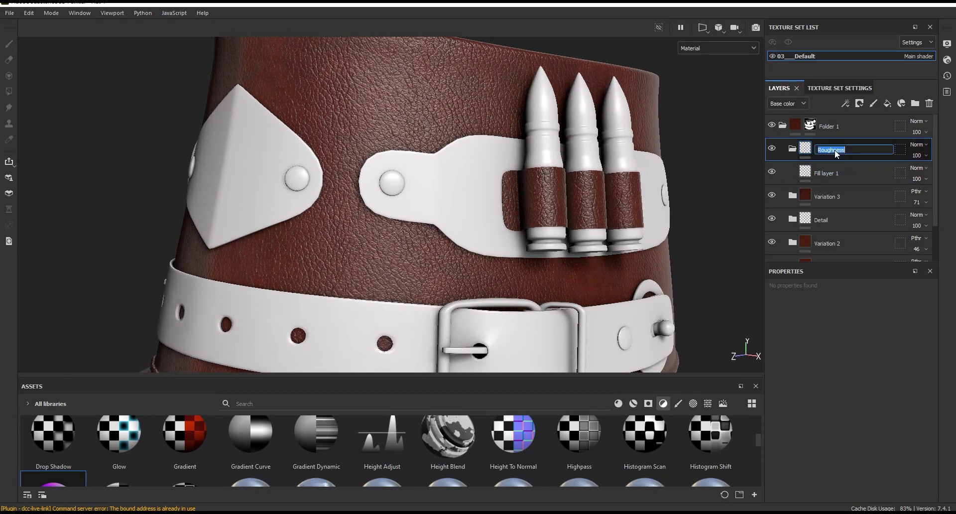
left_click(827, 173)
double_click(826, 173)
key("ctrl+v")
key("Return")
Lower the Roughness fill's roughness to about 0.1119 and add a black mask to the folder.
left_click(821, 149)
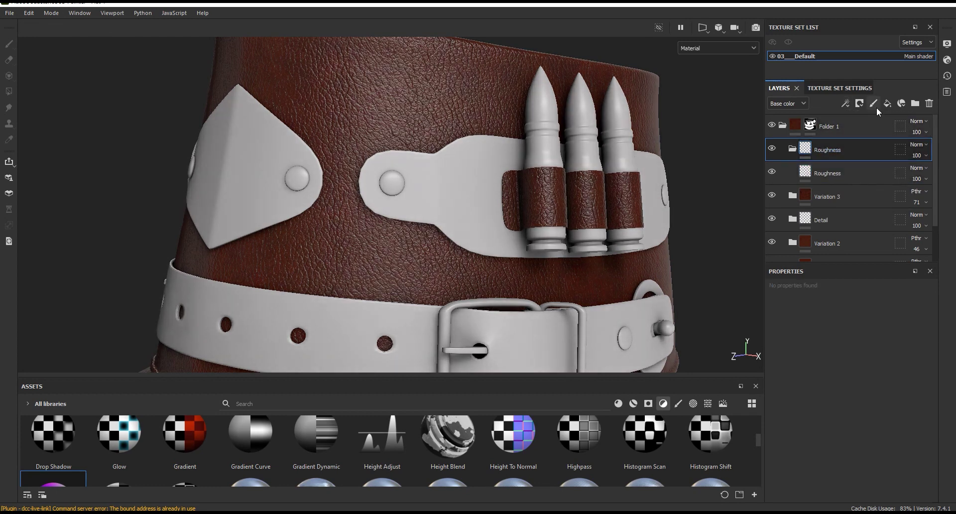
left_click(860, 104)
left_click(819, 172)
left_click_drag(817, 395, 790, 397)
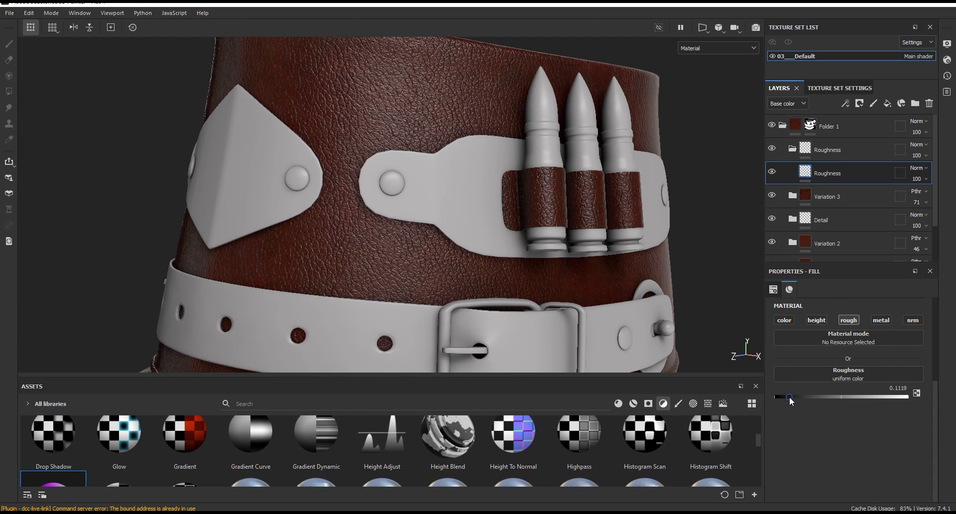
left_click(822, 149)
Add a fill to the Roughness folder mask using the Leather material 05 - Diffuse texture in its grayscale slot.
left_click(861, 104)
left_click(872, 129)
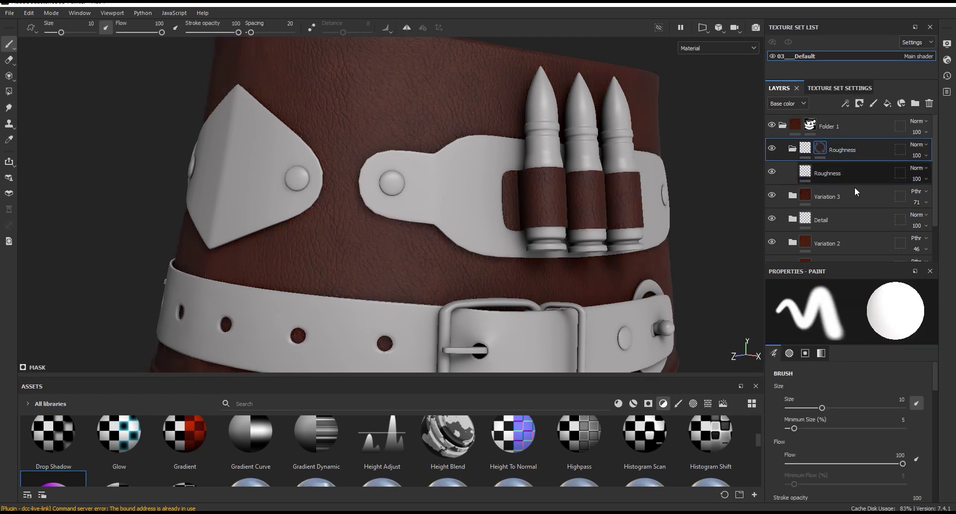
left_click(845, 103)
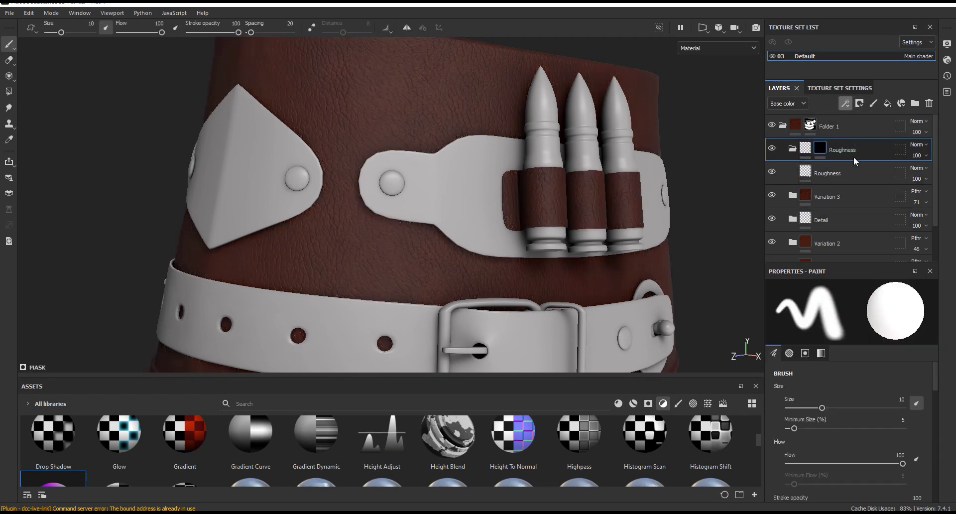
left_click(50, 403)
left_click(42, 419)
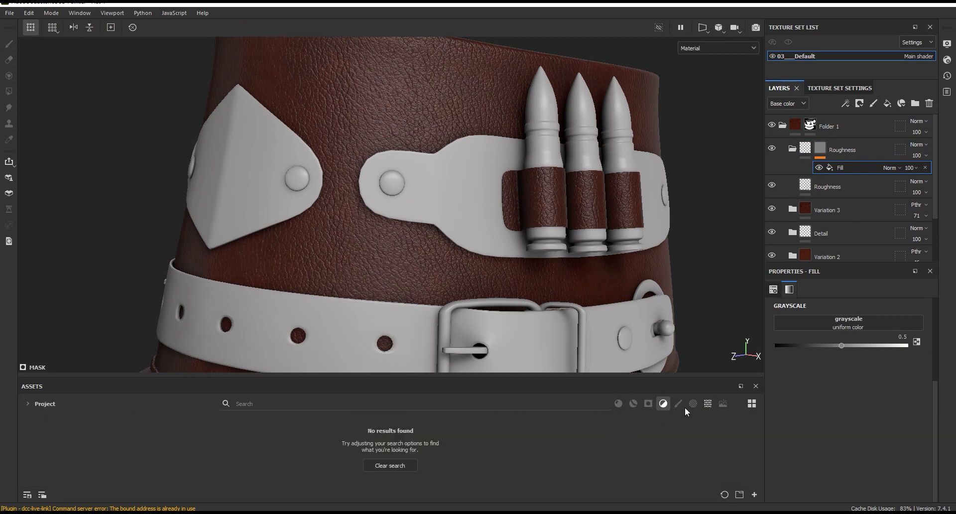
left_click(708, 403)
left_click_drag(317, 445, 835, 326)
scroll(428, 92, "up", 3)
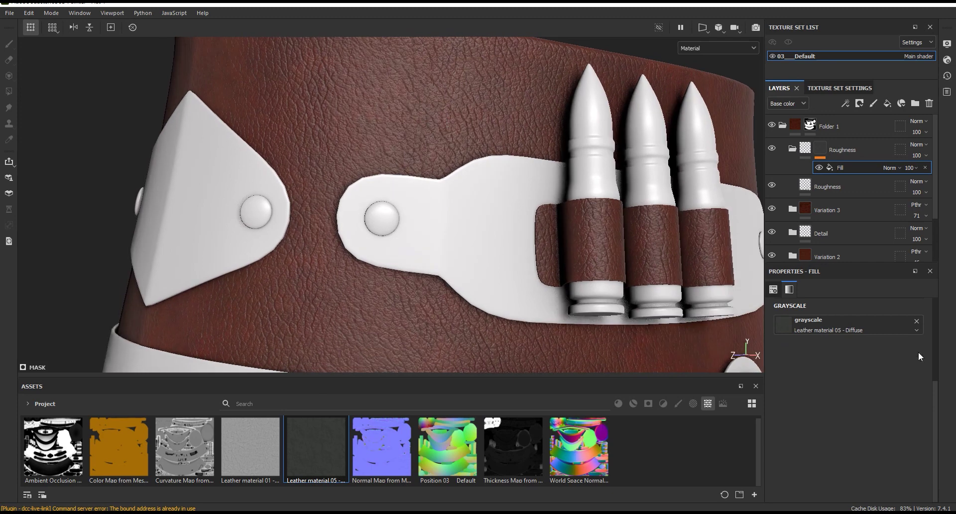
scroll(935, 391, "up", 2)
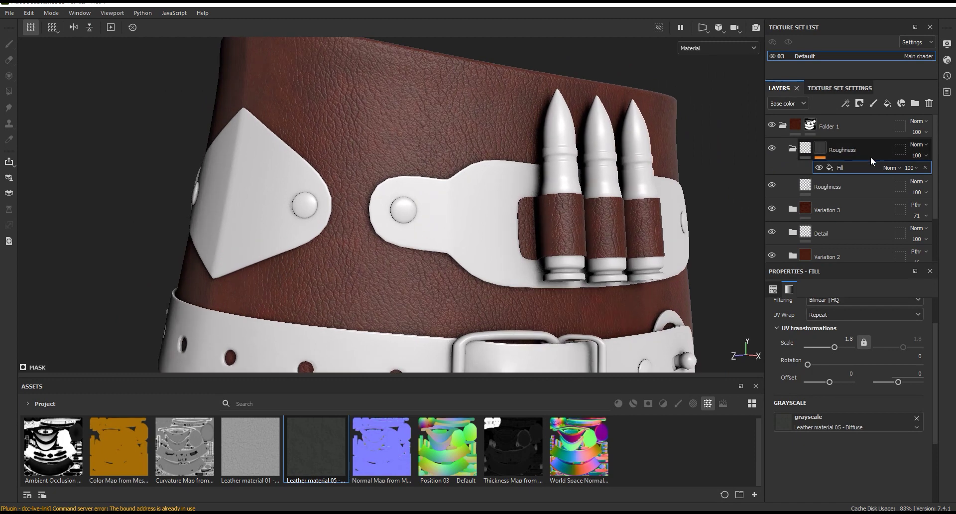
left_click(846, 103)
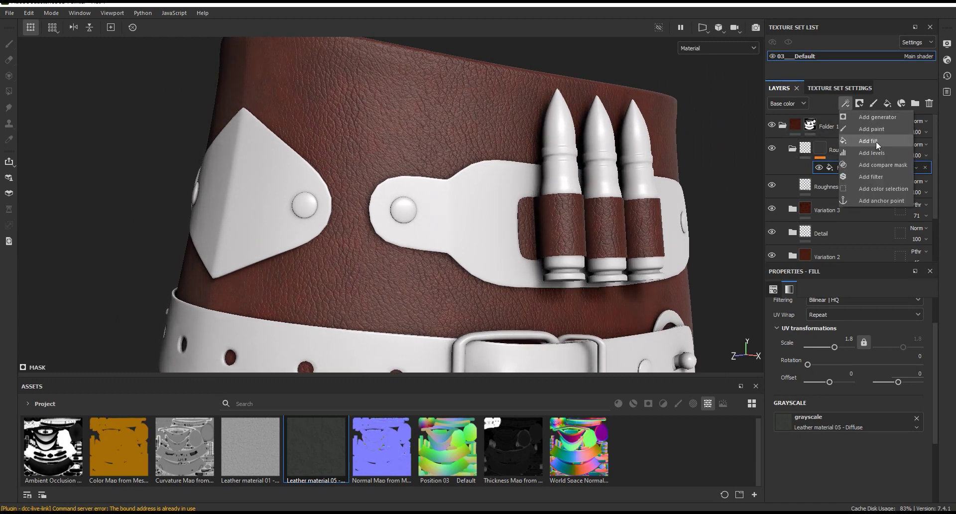
Add a Levels adjustment to the Roughness mask, lower its white point, and show the mask in the viewport.
left_click(875, 155)
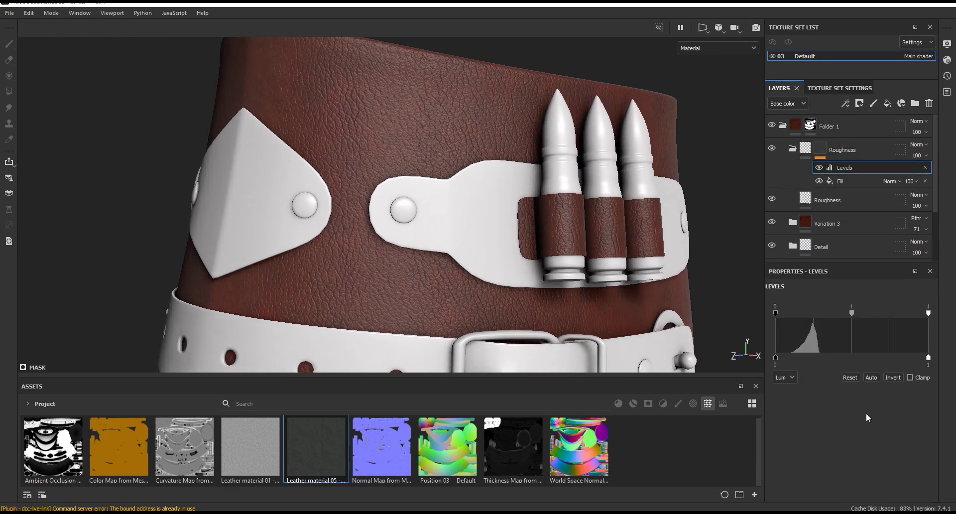
left_click_drag(928, 313, 886, 316)
left_click(701, 50)
left_click(703, 46)
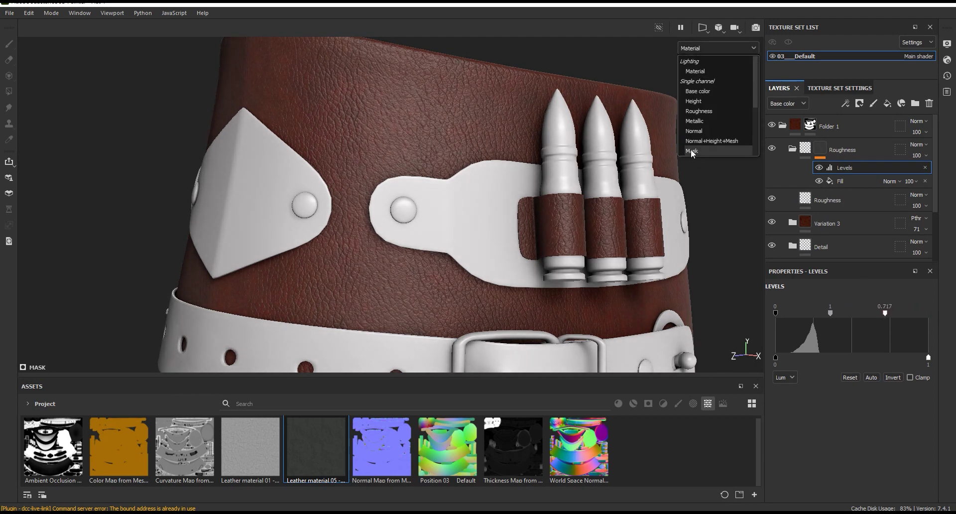
left_click(692, 148)
Set the Levels black point to about 0.137 and white point to 0.349, then return to Material view.
left_click_drag(775, 314, 796, 313)
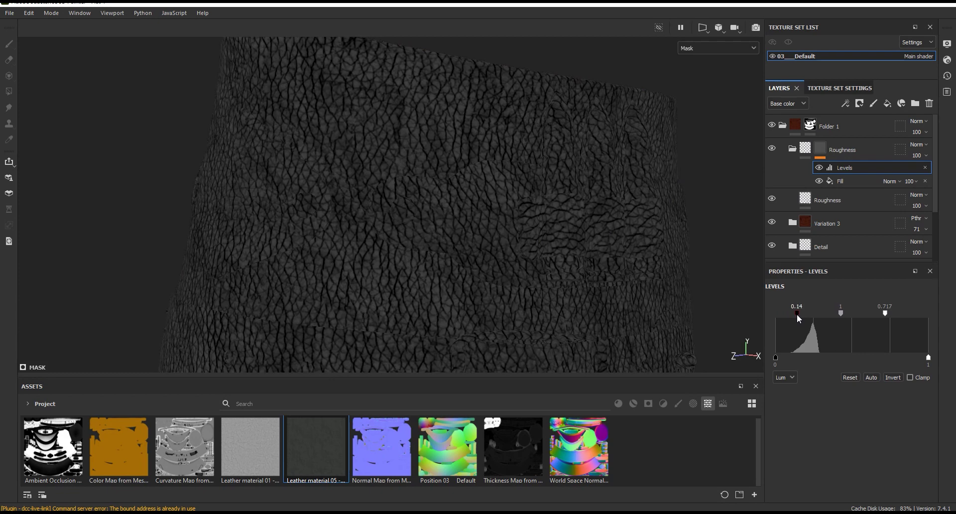
left_click_drag(797, 314, 797, 315)
left_click_drag(879, 314, 810, 315)
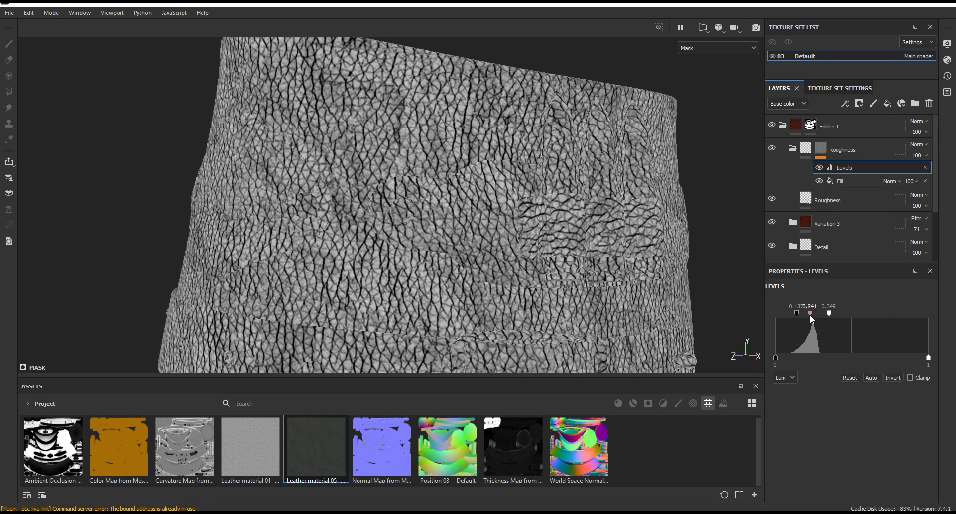
left_click(717, 48)
left_click(697, 123)
mouse_move(448, 149)
left_mouse_down("alt")
mouse_move(475, 138)
mouse_move(368, 137)
left_mouse_up("alt")
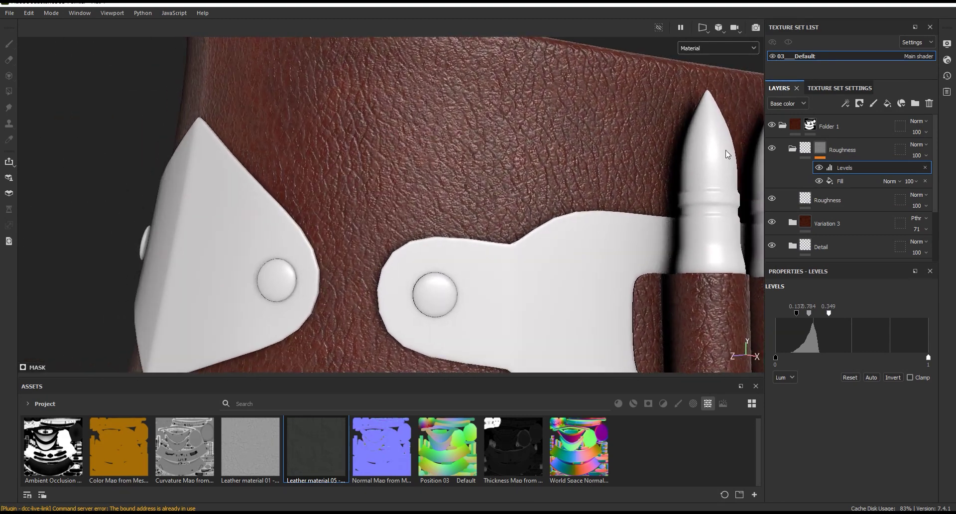
left_click(772, 150)
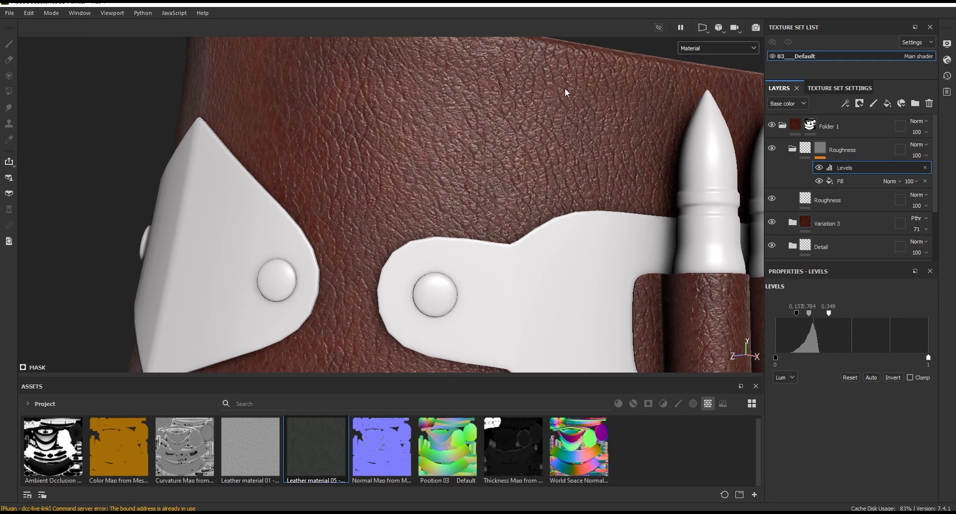
Re-enable the Levels adjustment to compare and raise its black point to about 0.176.
scroll(577, 96, "down", 5)
left_click_drag(524, 205, 518, 210, "alt")
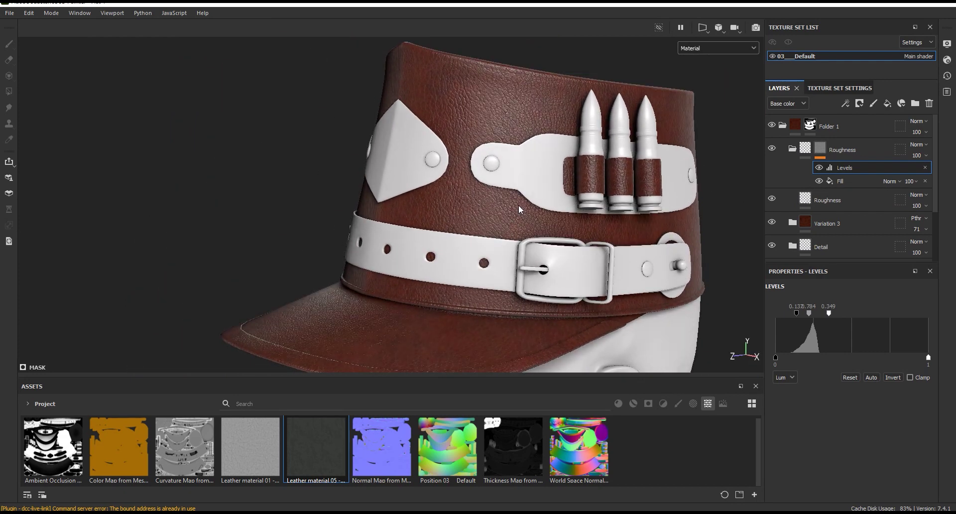
scroll(453, 73, "up", 2)
scroll(453, 72, "up", 1)
scroll(453, 72, "up", 2)
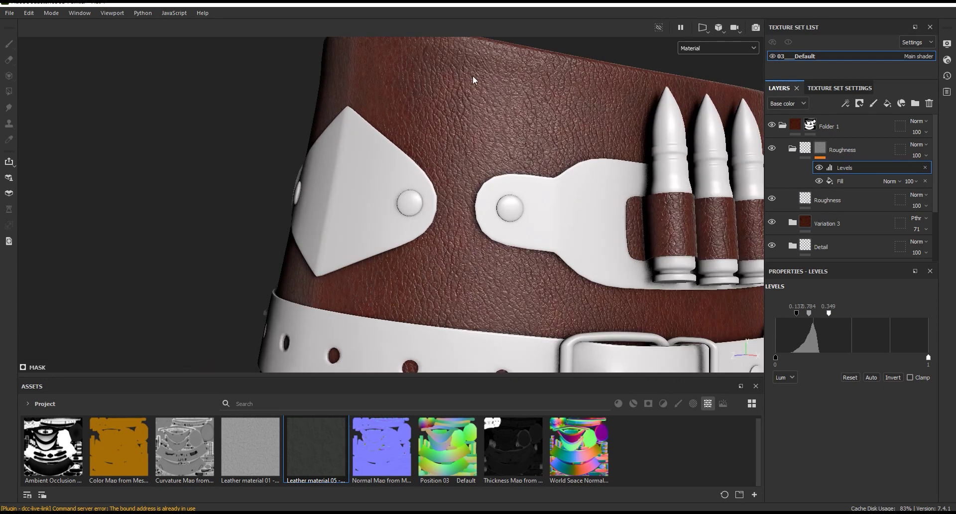
scroll(543, 92, "up", 3)
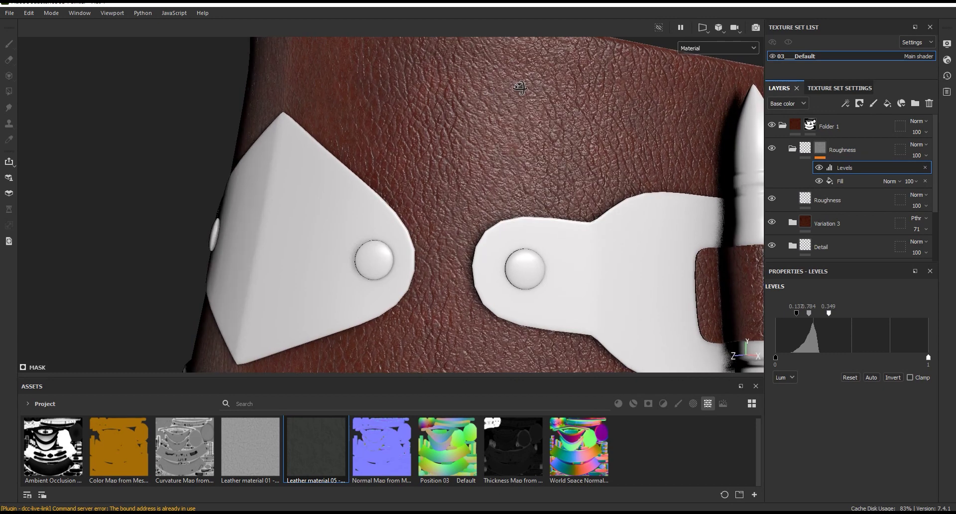
left_click(819, 167)
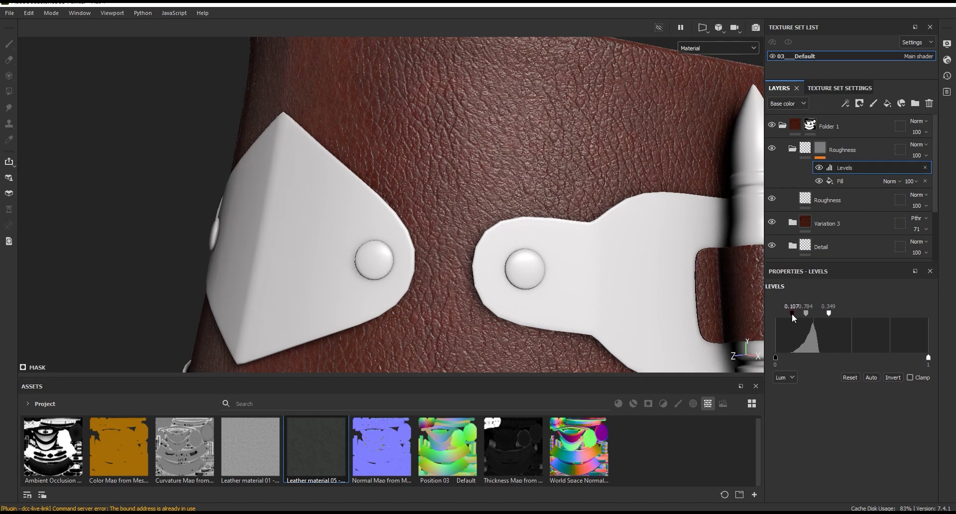
left_click_drag(785, 313, 815, 314)
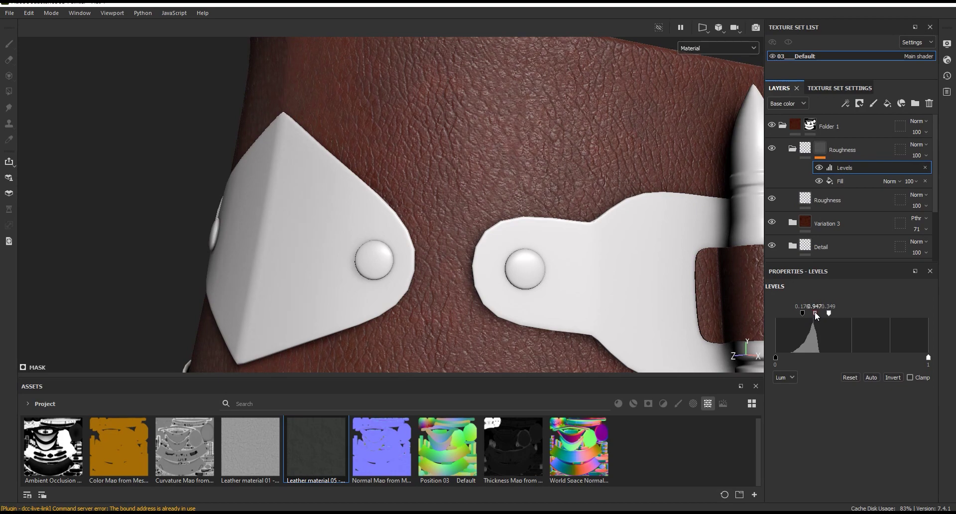
Bring the Levels white point to about 0.322 and select the lower Roughness fill layer.
left_click_drag(838, 313, 834, 313)
left_click_drag(573, 199, 613, 192, "alt")
scroll(613, 192, "up", 2)
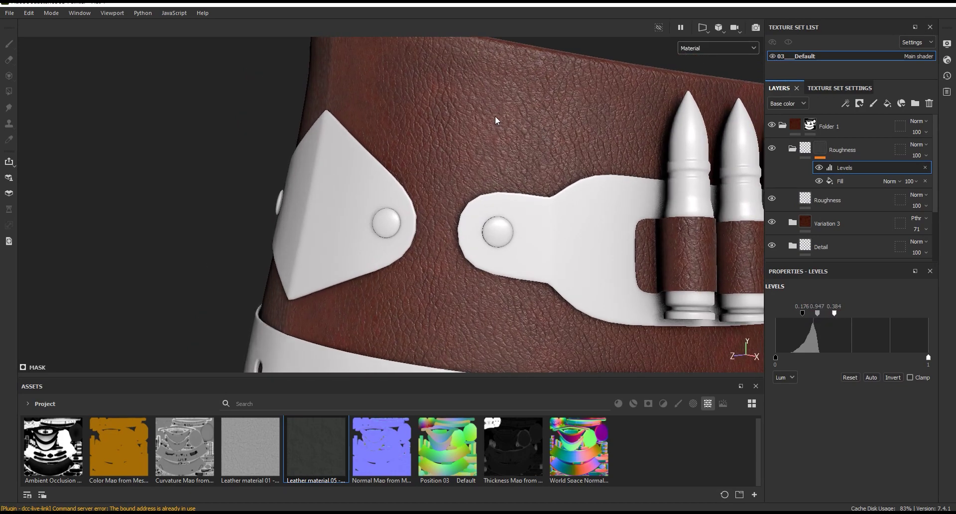
scroll(498, 150, "up", 2)
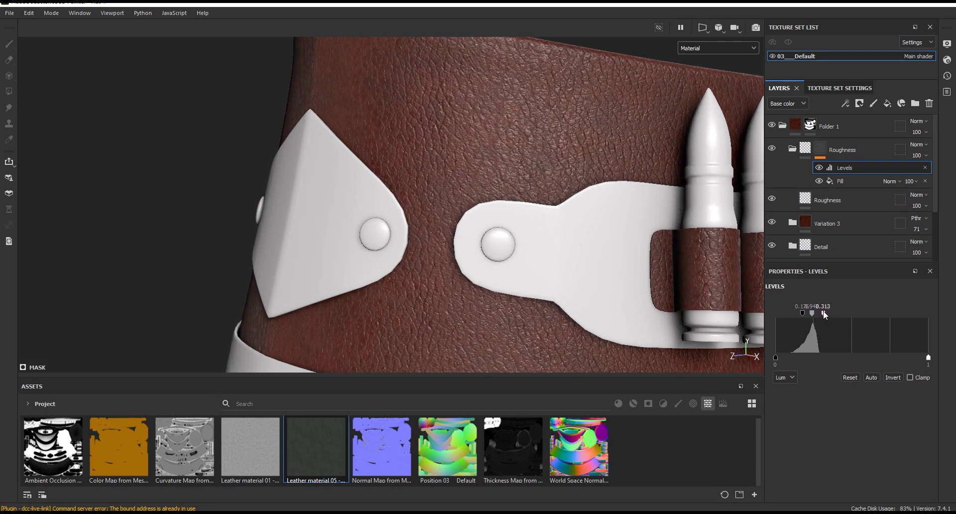
left_click_drag(823, 313, 825, 313)
scroll(495, 114, "down", 5)
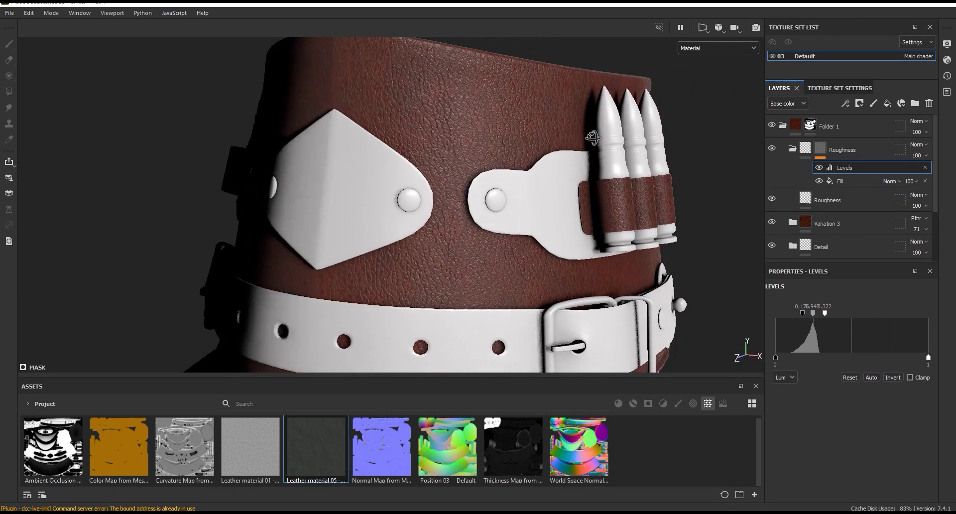
scroll(494, 114, "up", 3)
left_click(826, 200)
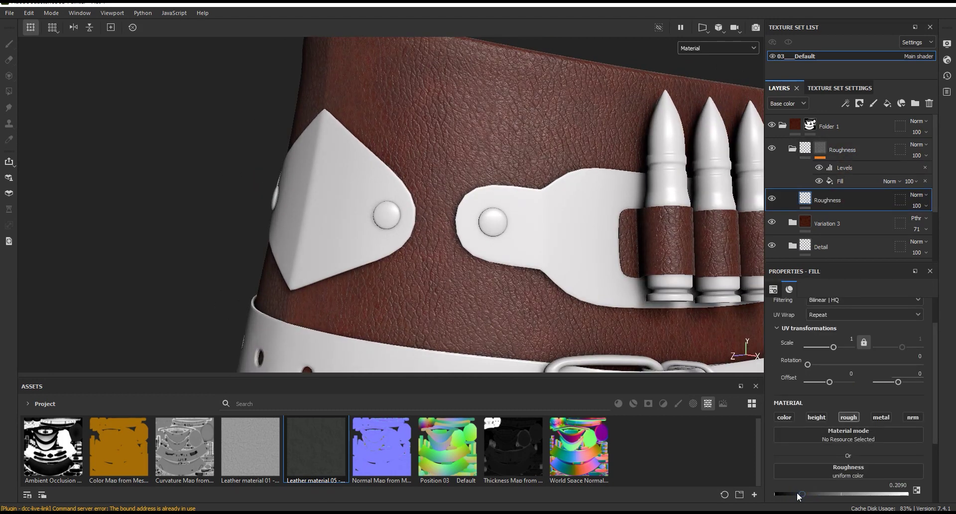
Toggle the Roughness folder off and on to compare the leather from a three-quarter view.
scroll(504, 150, "down", 5)
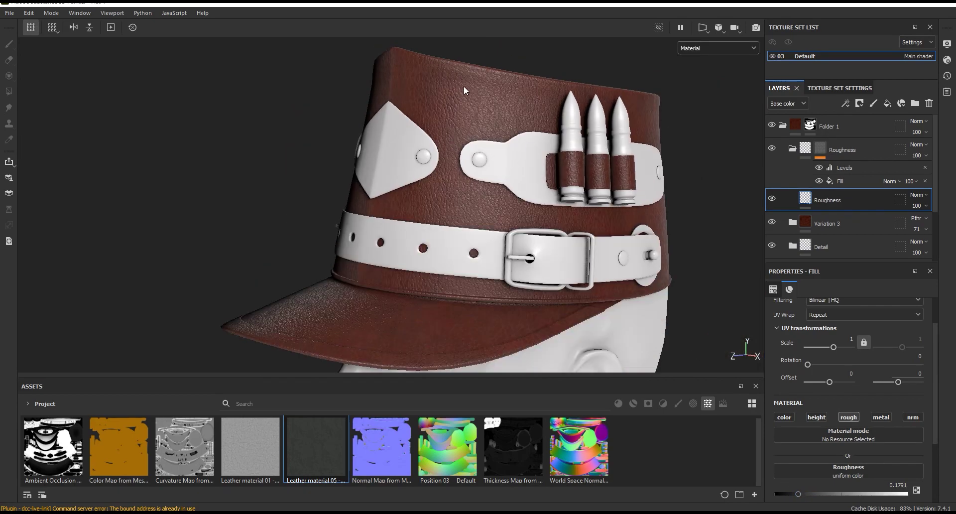
left_click_drag(448, 149, 505, 150, "alt")
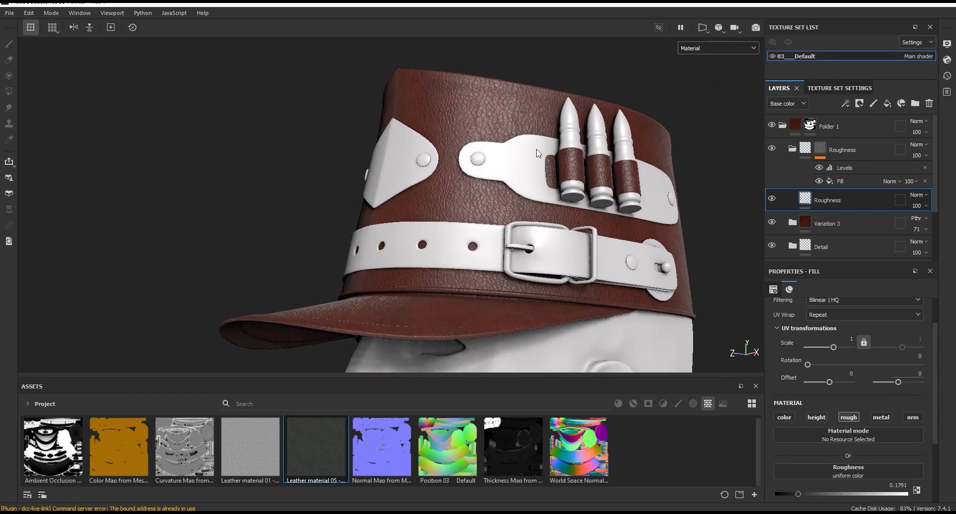
scroll(504, 150, "up", 3)
scroll(548, 144, "up", 2)
left_click_drag(596, 135, 582, 124, "alt")
left_click(772, 148)
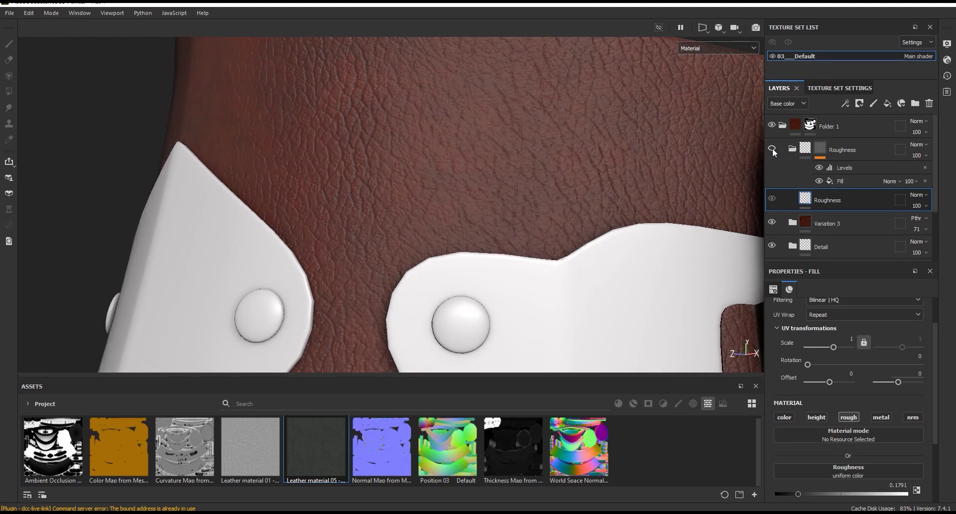
left_click(772, 148)
Switch the Roughness mask fill's projection to Tri-planar.
left_click(842, 181)
scroll(886, 374, "up", 2)
left_click(836, 327)
left_click(827, 356)
mouse_move(517, 132)
left_mouse_down("alt")
mouse_move(506, 135)
mouse_move(533, 144)
left_mouse_up("alt")
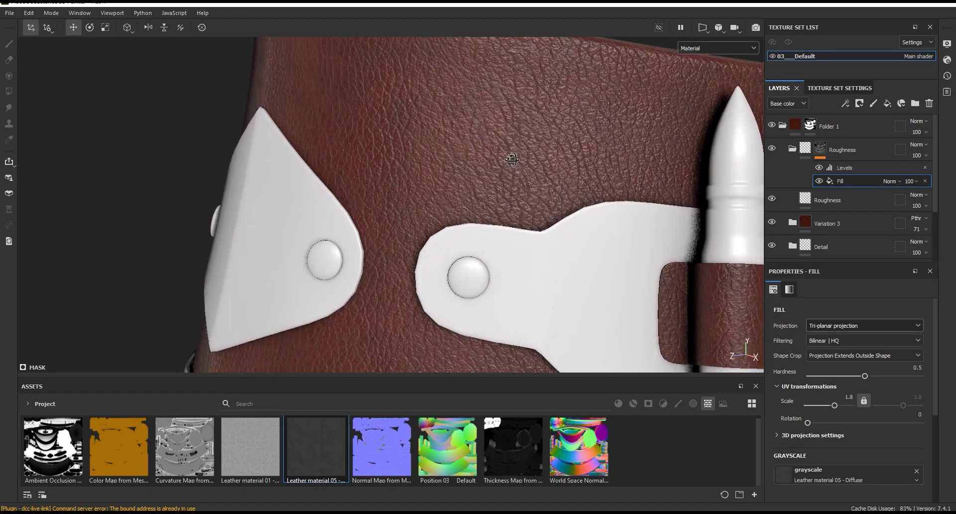
mouse_move(533, 144)
right_mouse_down("alt")
mouse_move(558, 155)
mouse_move(517, 163)
mouse_move(552, 143)
right_mouse_up("alt")
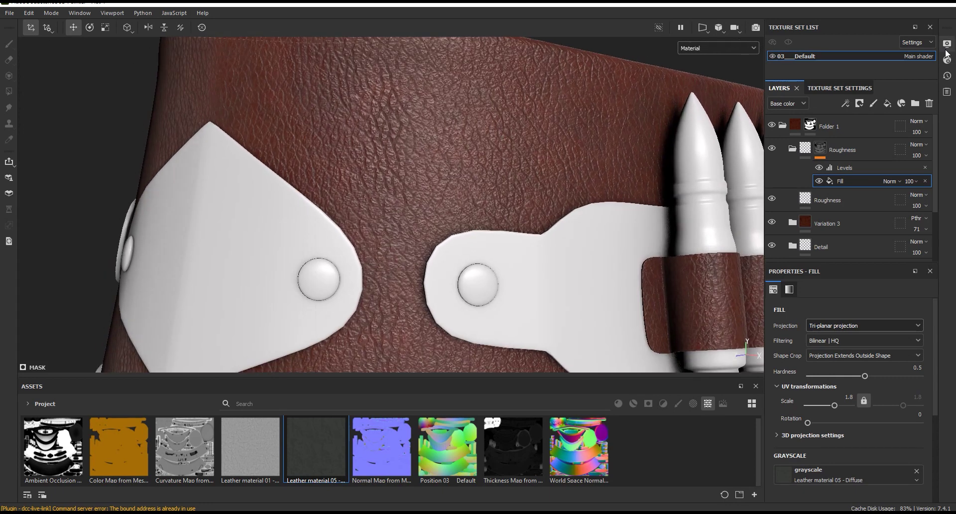
Raise the Environment Exposure in Display Settings to 0.36.
left_click(946, 46)
scroll(854, 191, "up", 5)
scroll(851, 212, "up", 5)
left_click_drag(841, 173, 844, 173)
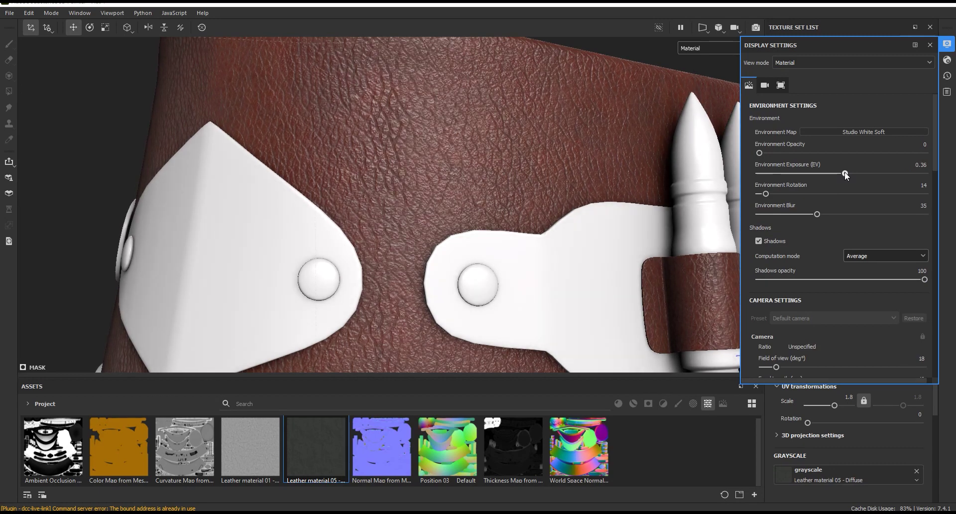
Frame the model and toggle the Roughness folder to compare the belt's sheen.
key("f")
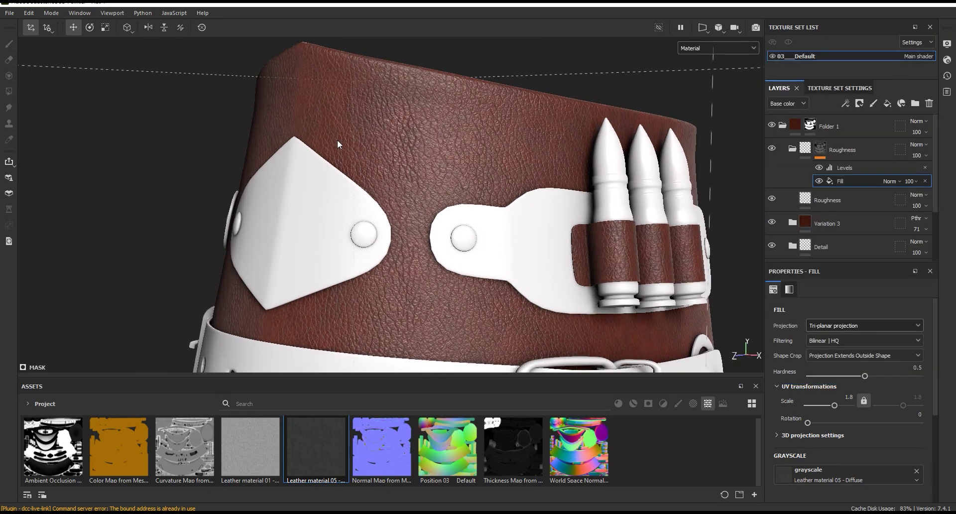
mouse_move(481, 176)
left_mouse_down("alt")
mouse_move(482, 163)
mouse_move(438, 157)
left_mouse_up("alt")
scroll(434, 158, "up", 1)
scroll(432, 158, "up", 1)
left_click(772, 149)
left_click(772, 149)
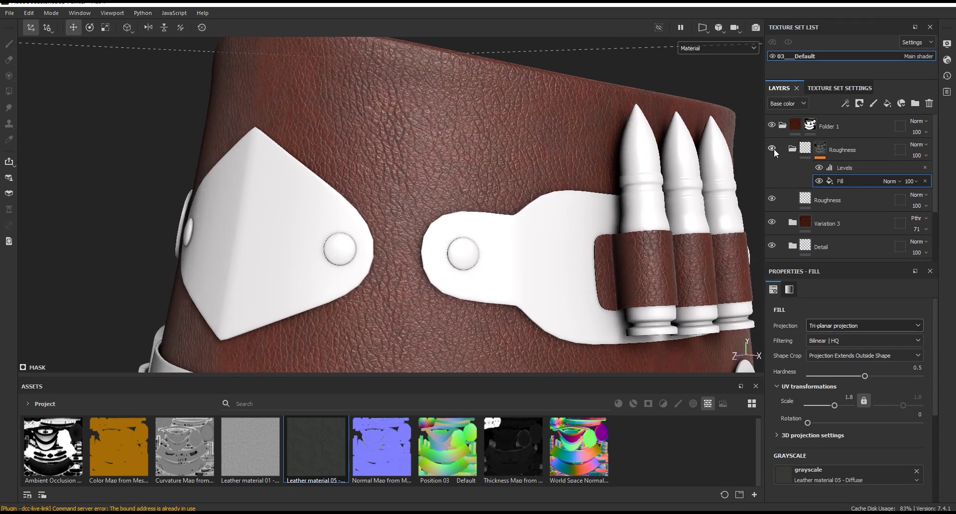
left_click(772, 148)
left_click(772, 148)
Toggle the lower Roughness layer's visibility to compare its effect.
scroll(401, 145, "up", 2)
scroll(480, 147, "up", 2)
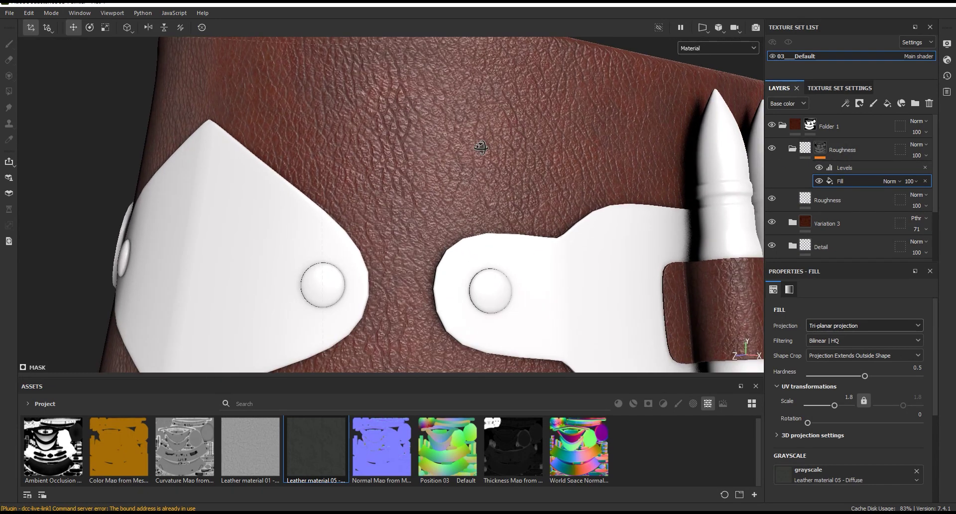
left_click(772, 198)
left_click(772, 199)
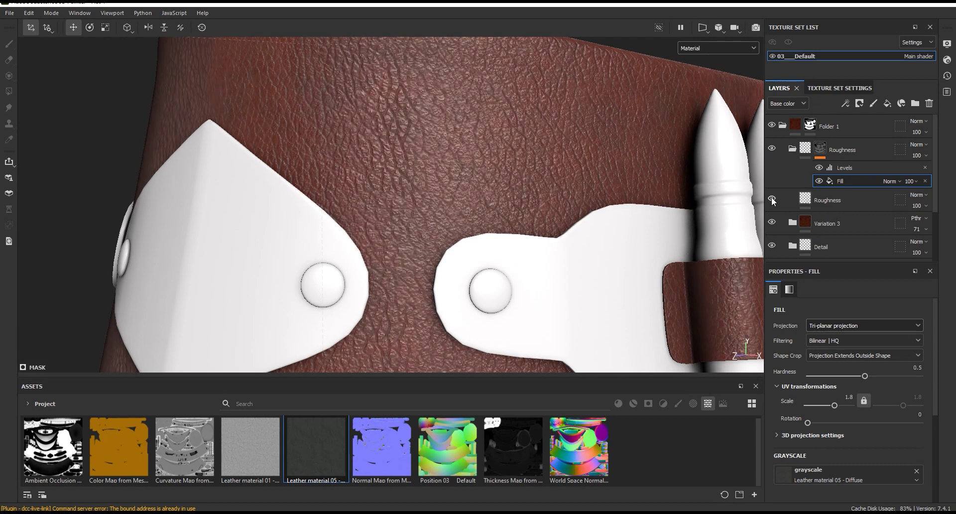
left_click(772, 199)
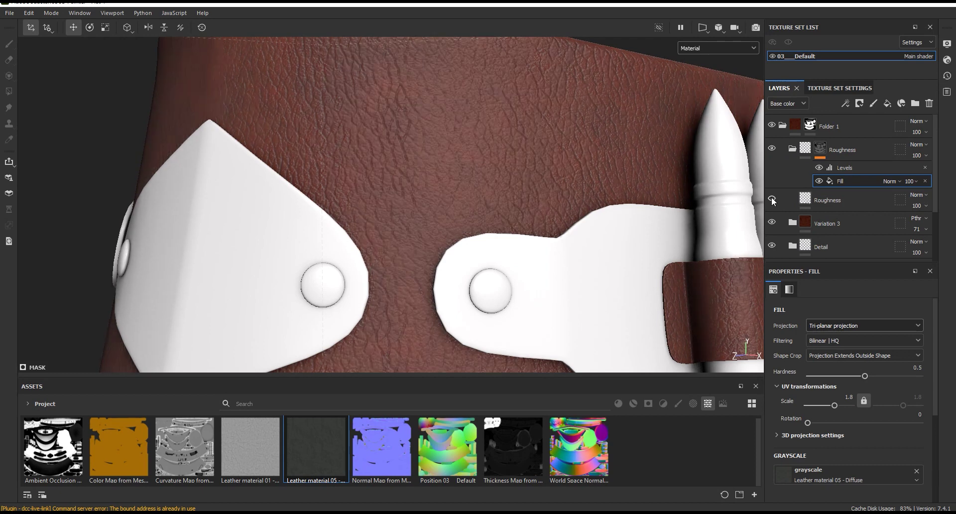
left_click(772, 199)
Raise the Roughness mask's Levels white point to 0.394 and expand the Detail folder.
left_click(856, 168)
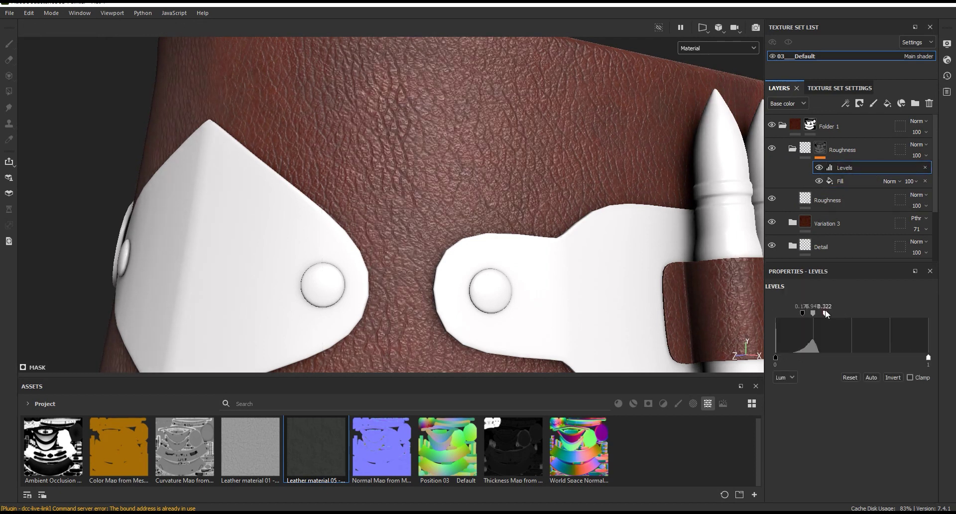
left_click_drag(826, 312, 835, 314)
scroll(820, 239, "down", 3)
left_click(793, 174)
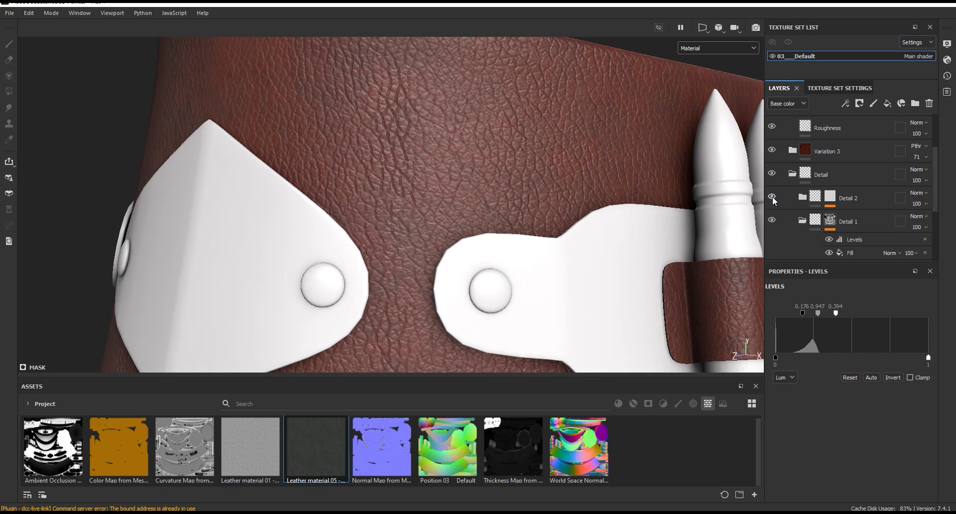
Set Detail 2's Levels input range to 0.039 and 0.655.
left_click(832, 198)
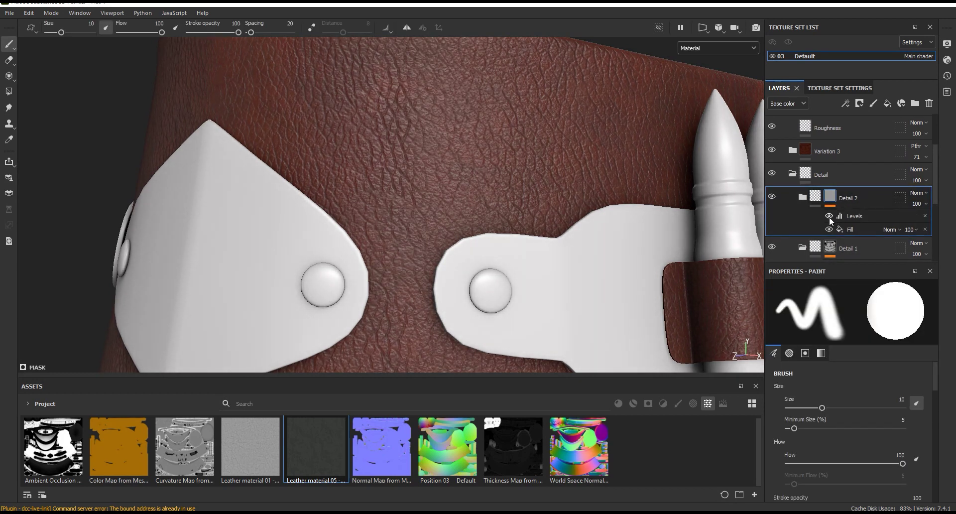
left_click(830, 219)
left_click_drag(866, 314, 876, 314)
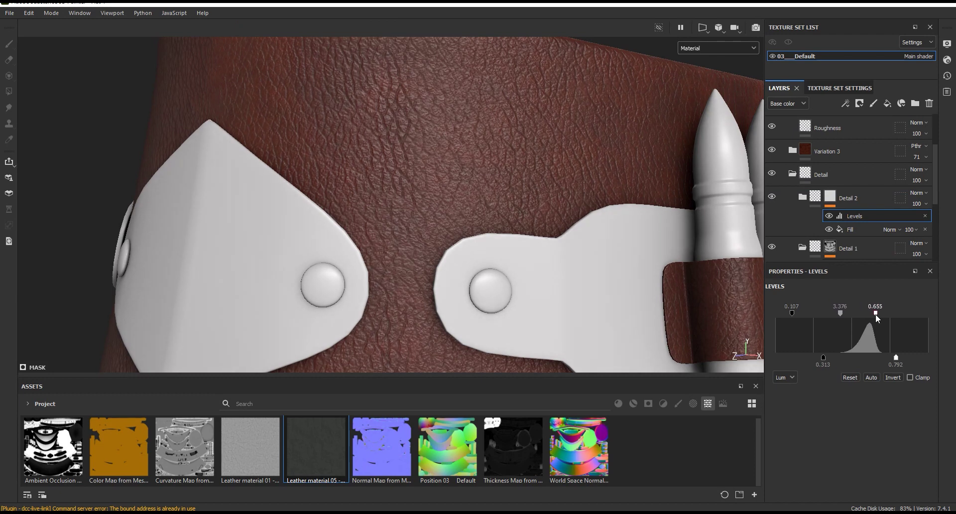
left_click_drag(792, 314, 781, 314)
Lower the Detail 2 mask fill's opacity to 61.
left_click(926, 204)
left_click(918, 222)
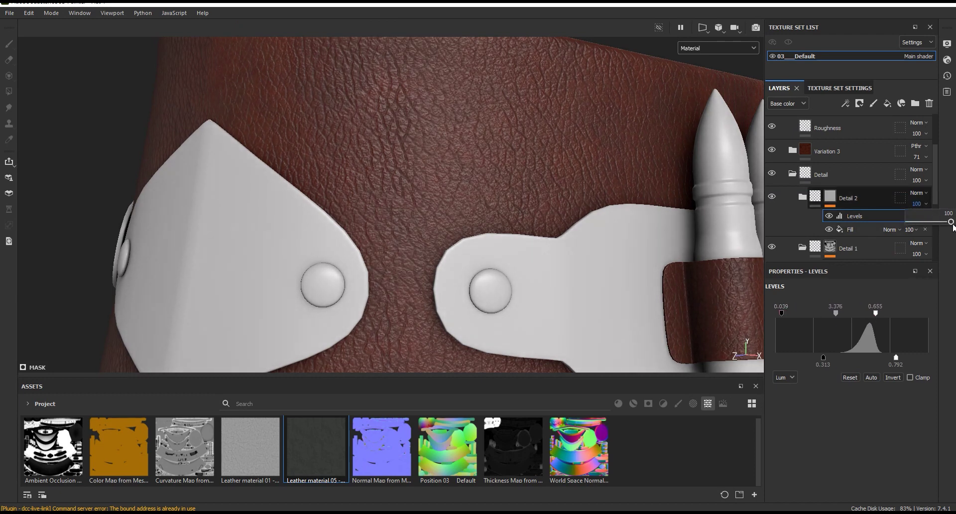
left_click(898, 227)
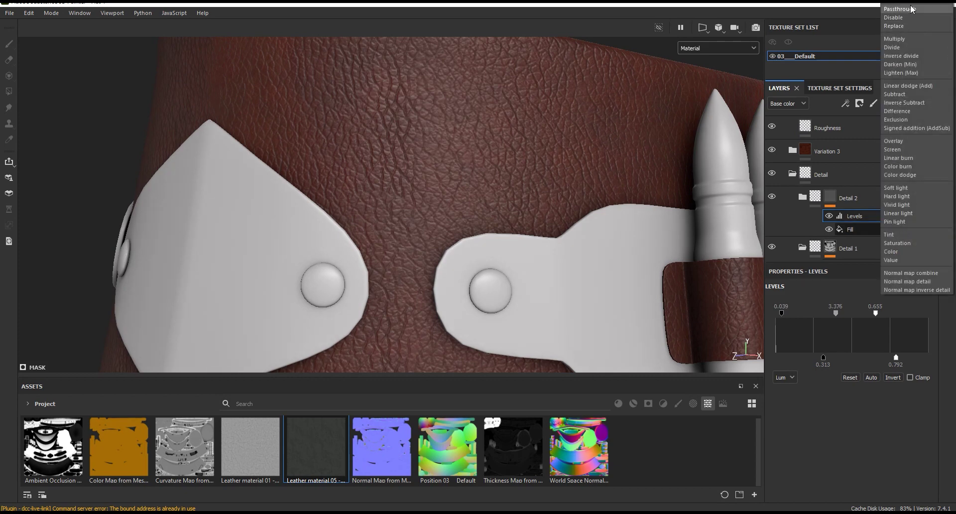
left_click(913, 9)
left_click(912, 230)
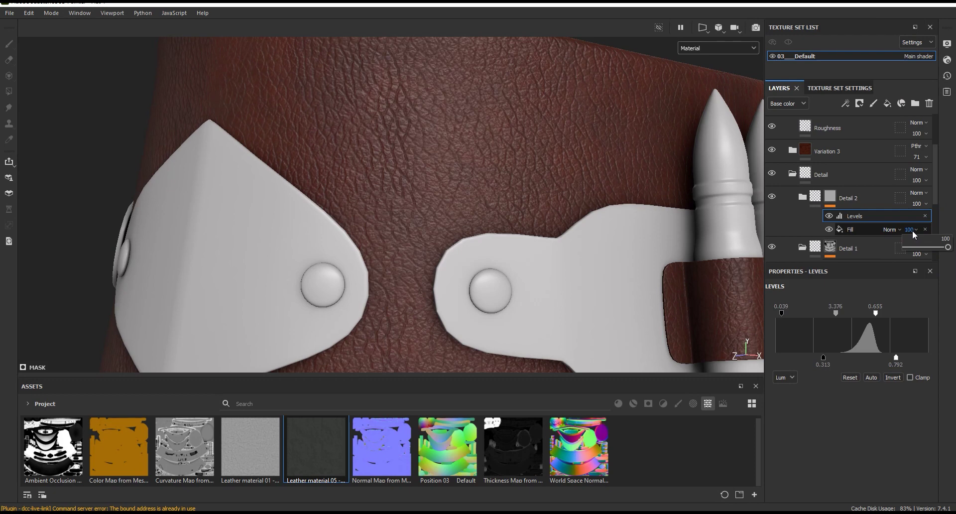
left_click_drag(950, 247, 932, 247)
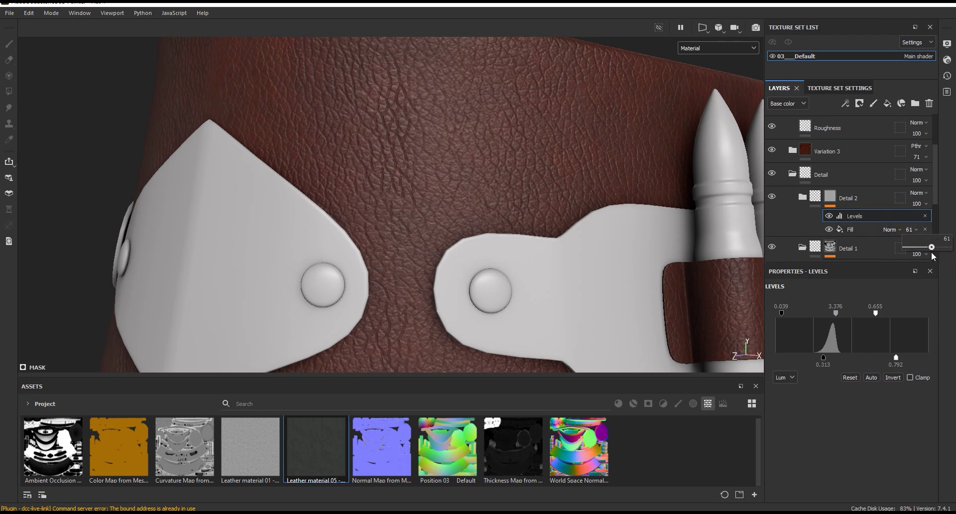
scroll(812, 220, "up", 3)
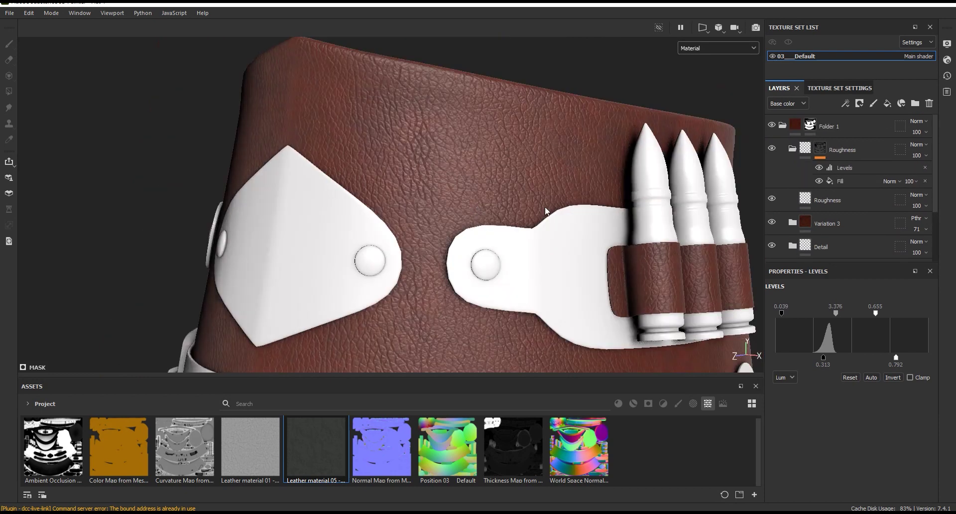
Hide the lower Roughness layer, tweak the Roughness group's Levels, and collapse the folder.
left_click(772, 198)
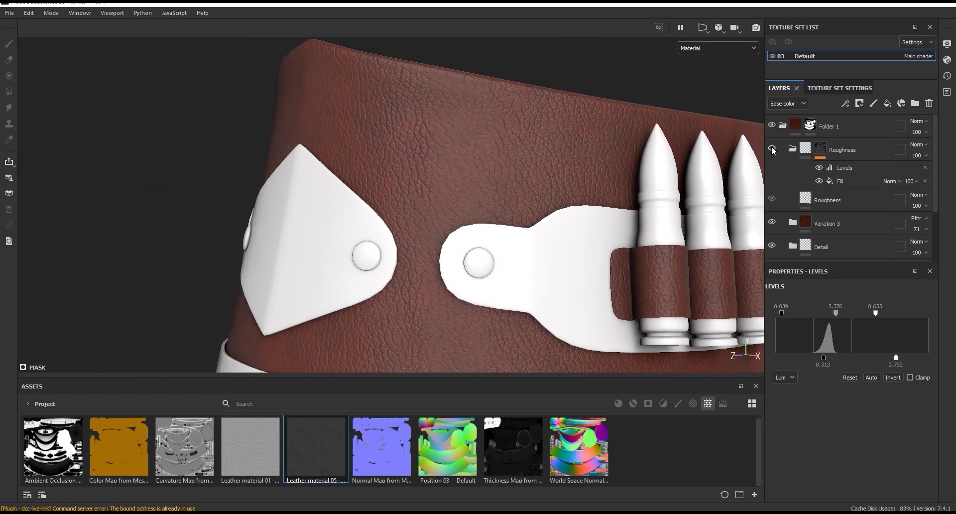
left_click(859, 167)
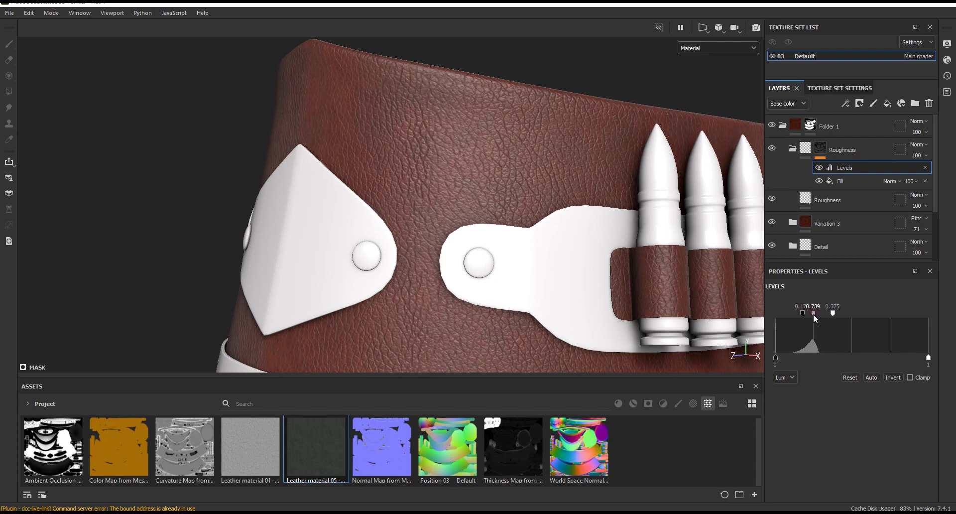
left_click_drag(827, 313, 826, 313)
scroll(463, 219, "down", 4)
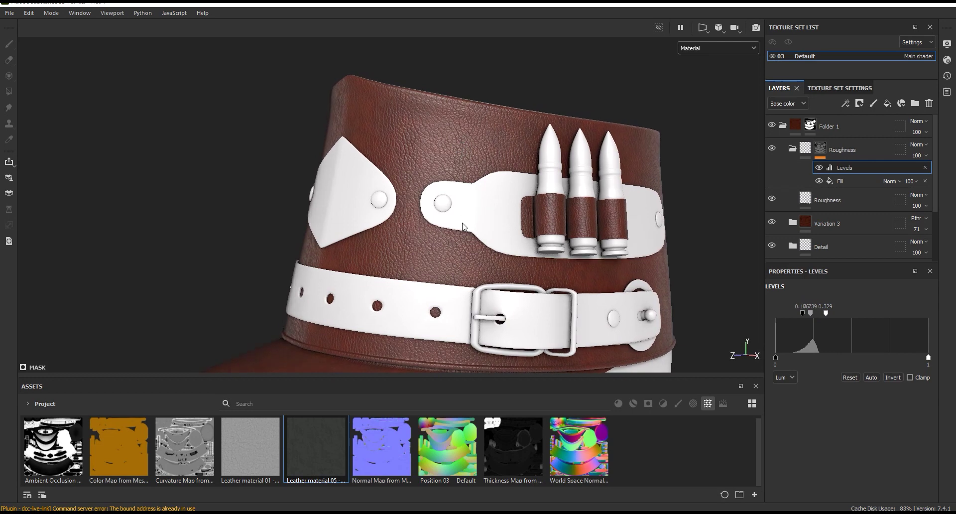
scroll(463, 220, "down", 2)
scroll(468, 209, "down", 2)
scroll(490, 156, "up", 5)
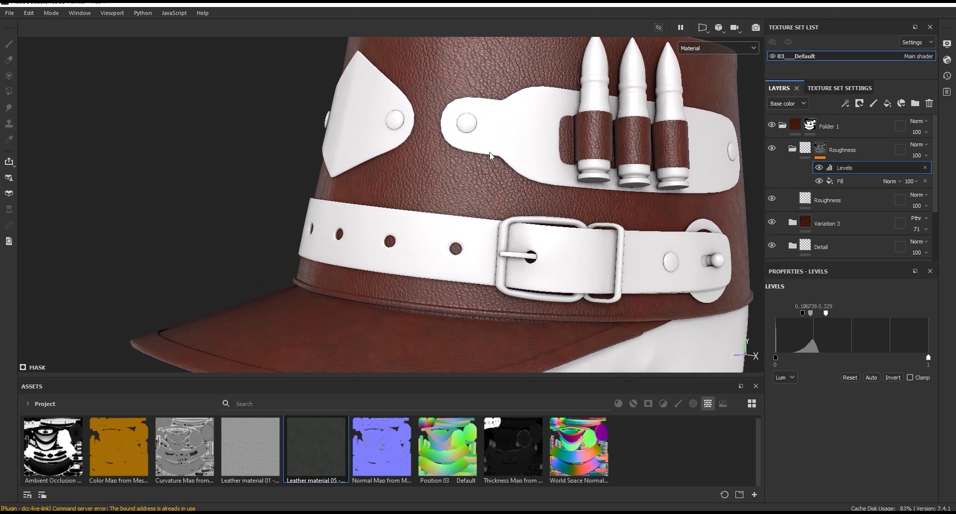
scroll(490, 156, "up", 3)
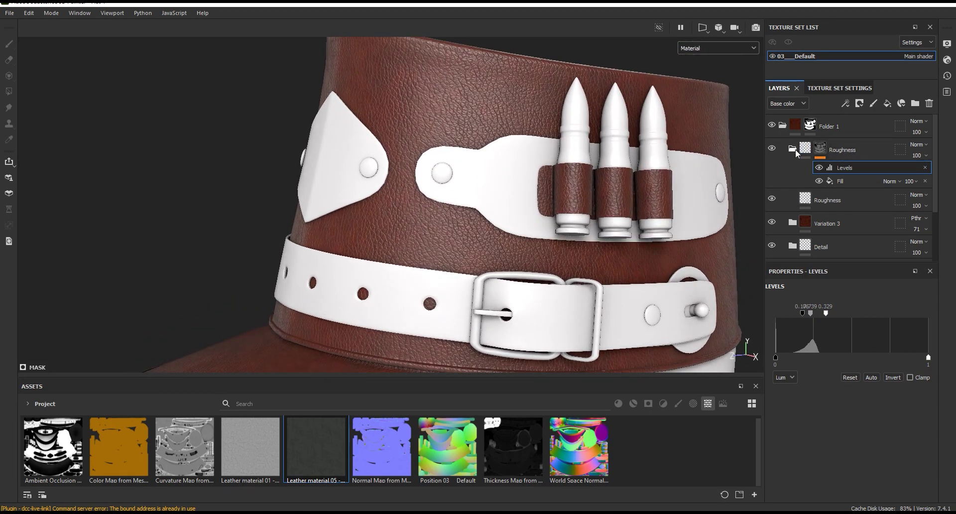
left_click(796, 153)
Group the Detail and Base layers into a new folder, Folder 2.
scroll(841, 225, "down", 1)
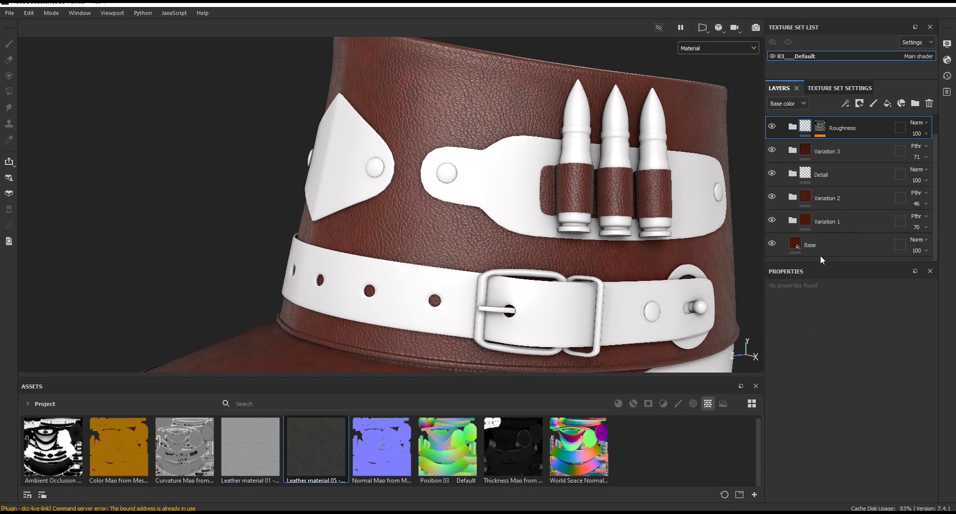
left_click_drag(819, 262, 819, 329)
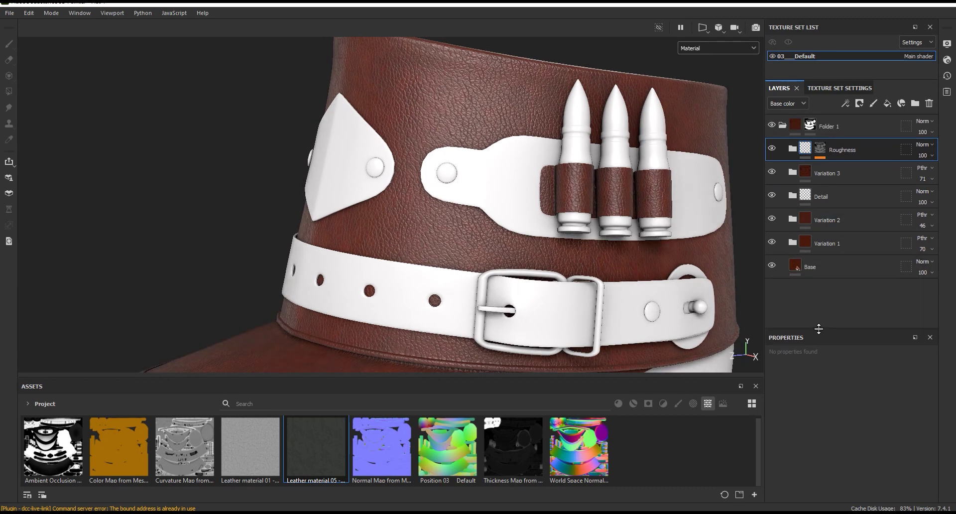
left_click(835, 195)
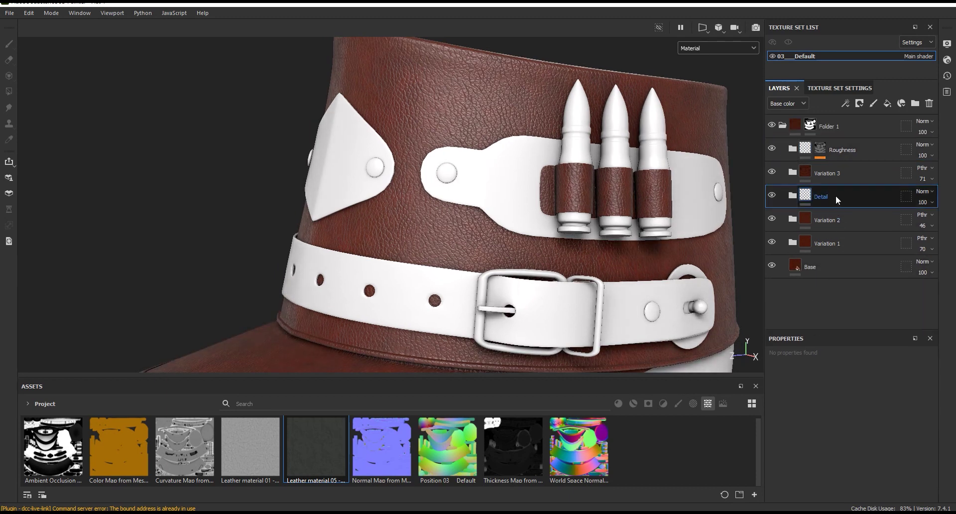
left_click(824, 264, "ctrl")
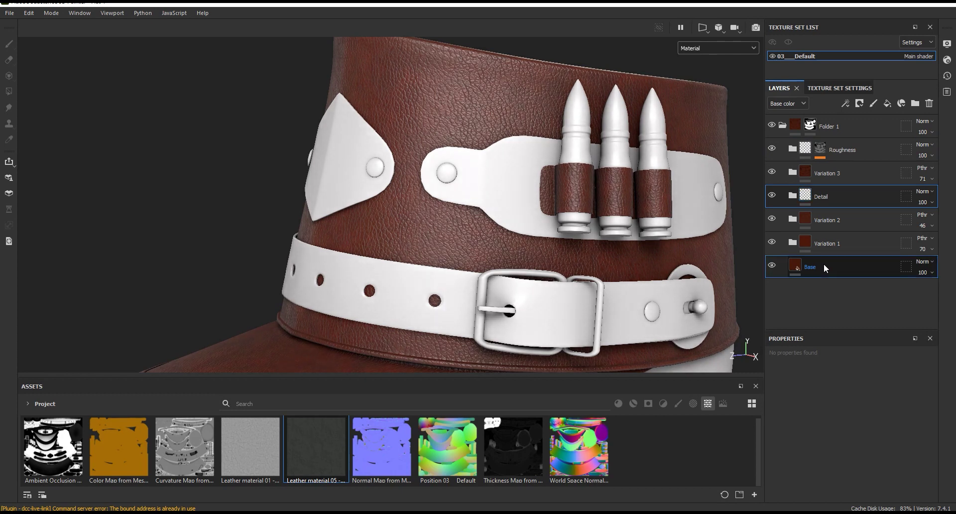
left_click(916, 103)
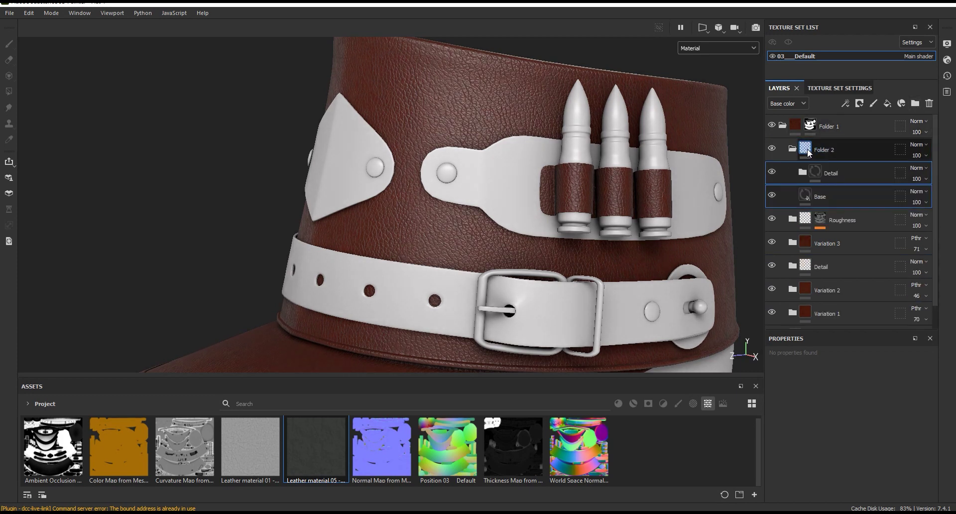
Rename the new folder, first entered as the misspelled 'Damade'.
scroll(507, 88, "up", 2)
scroll(520, 99, "up", 1)
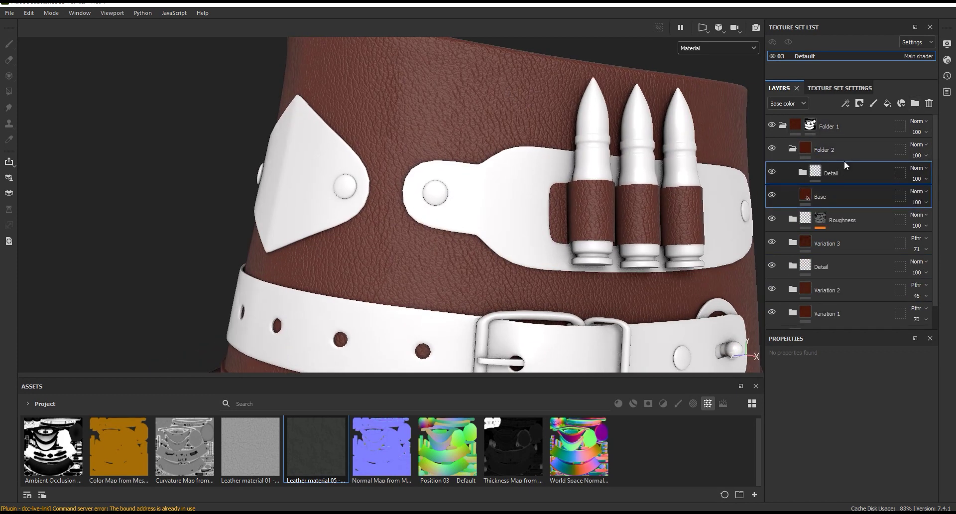
double_click(830, 151)
type("Damage")
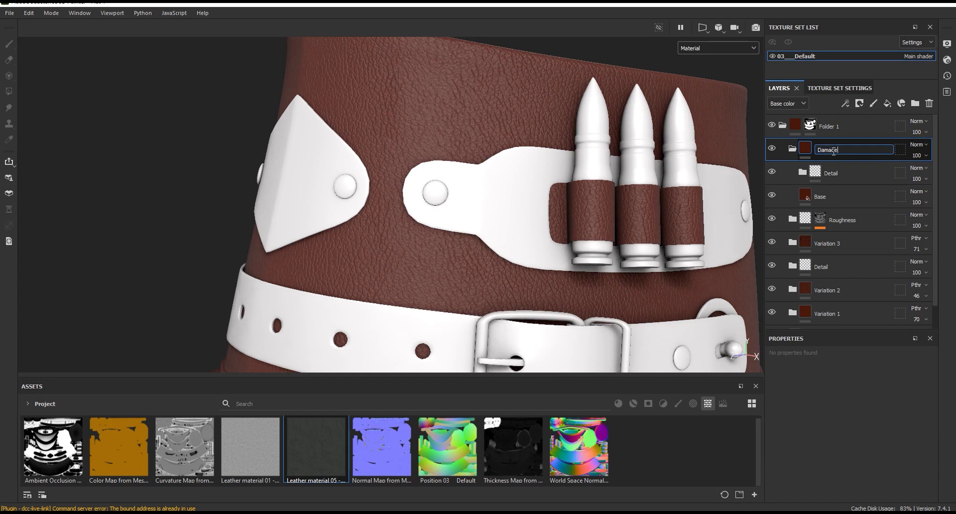
type("d")
key("Return")
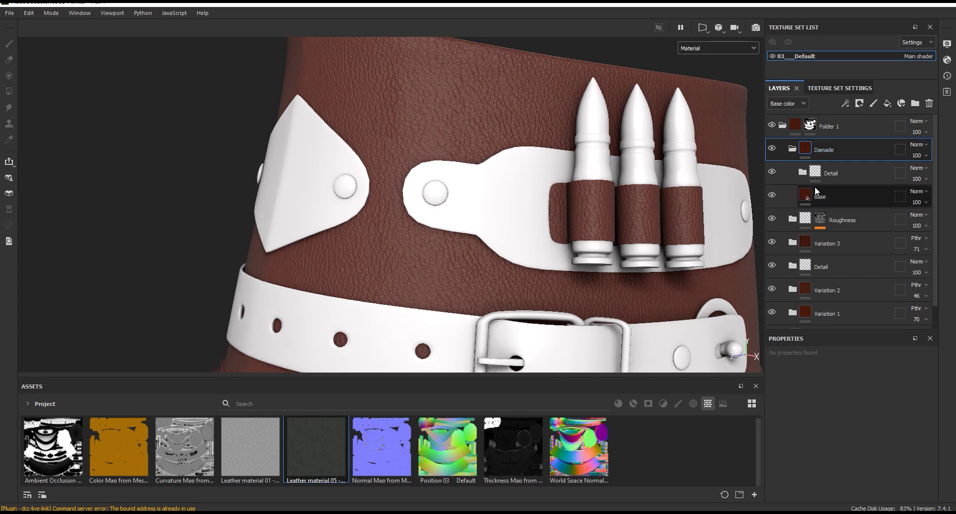
Shift the folder's Base fill colour toward a brighter orange-brown.
scroll(483, 79, "up", 3)
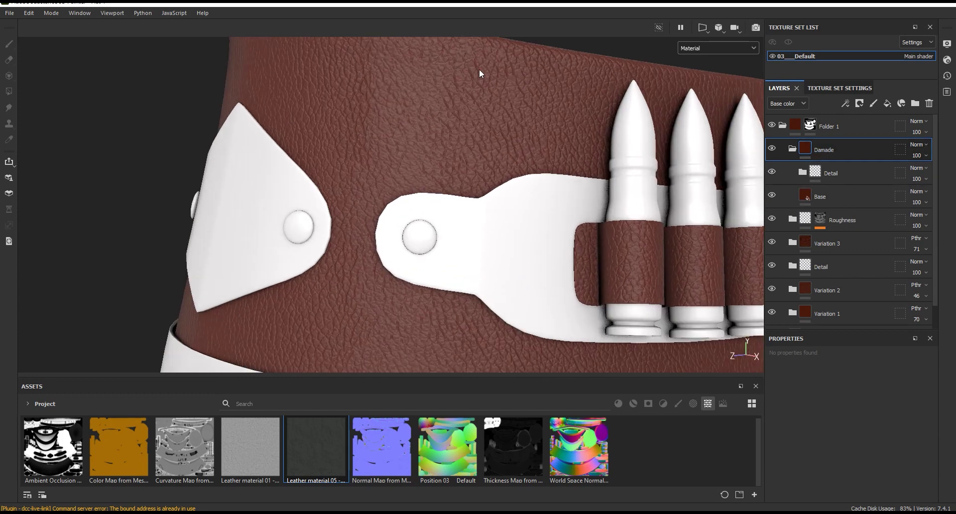
scroll(538, 100, "up", 3)
left_click(804, 196)
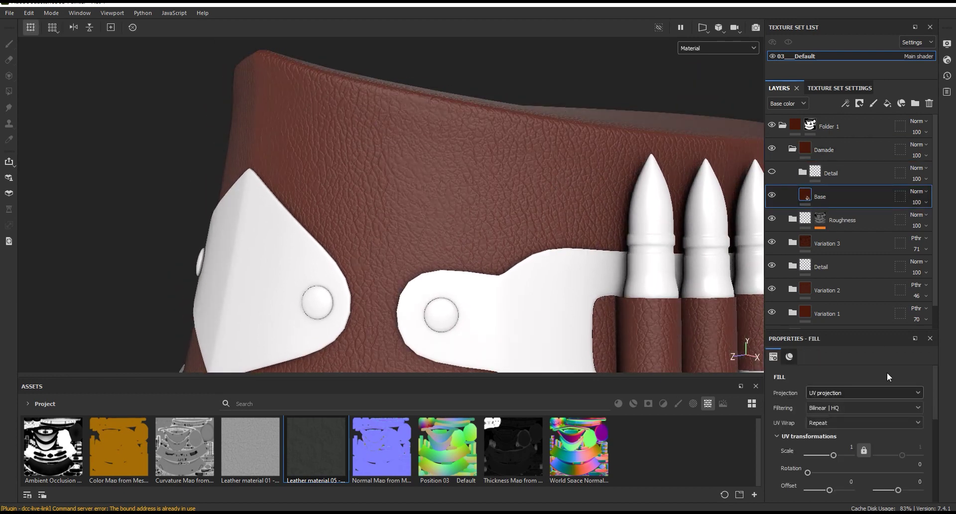
left_click_drag(863, 329, 863, 234)
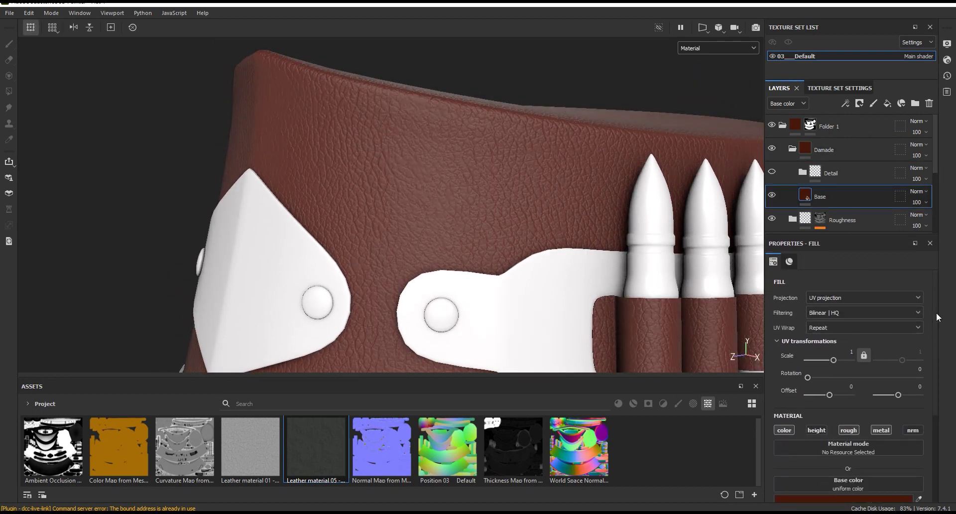
scroll(936, 308, "down", 5)
left_click(855, 361)
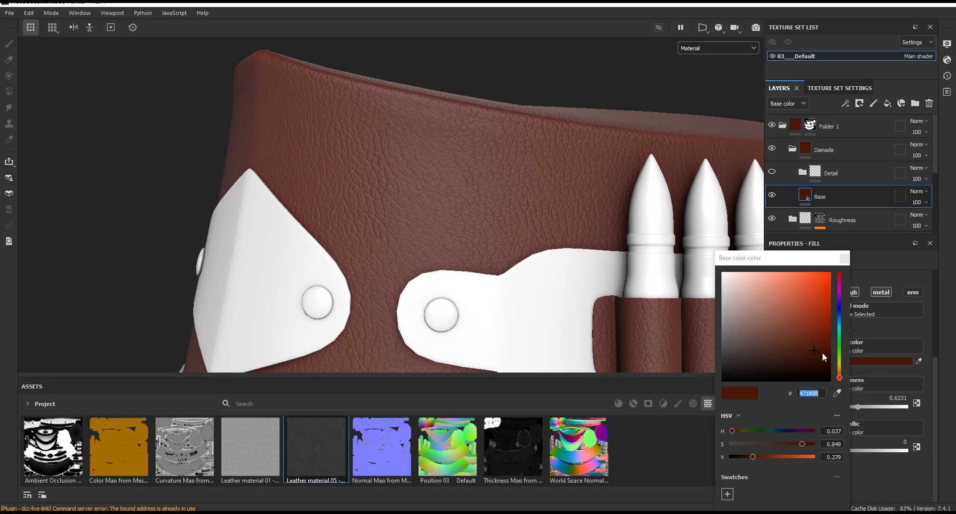
left_click(841, 378)
left_click_drag(822, 351, 823, 345)
left_click(845, 258)
Show the Detail layer again, correct the folder name to Damage, and add a black mask.
left_click(772, 172)
scroll(467, 127, "down", 3)
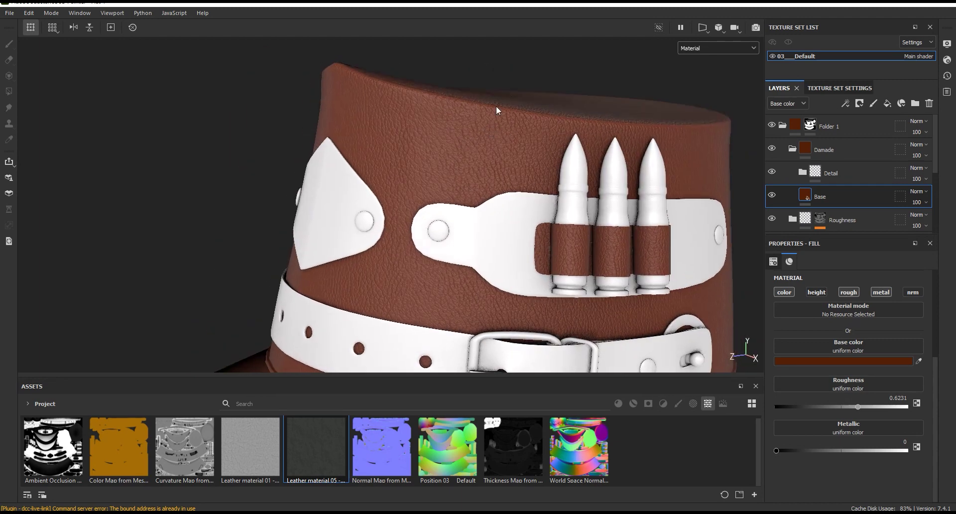
scroll(467, 127, "up", 3)
left_click(876, 152)
double_click(824, 149)
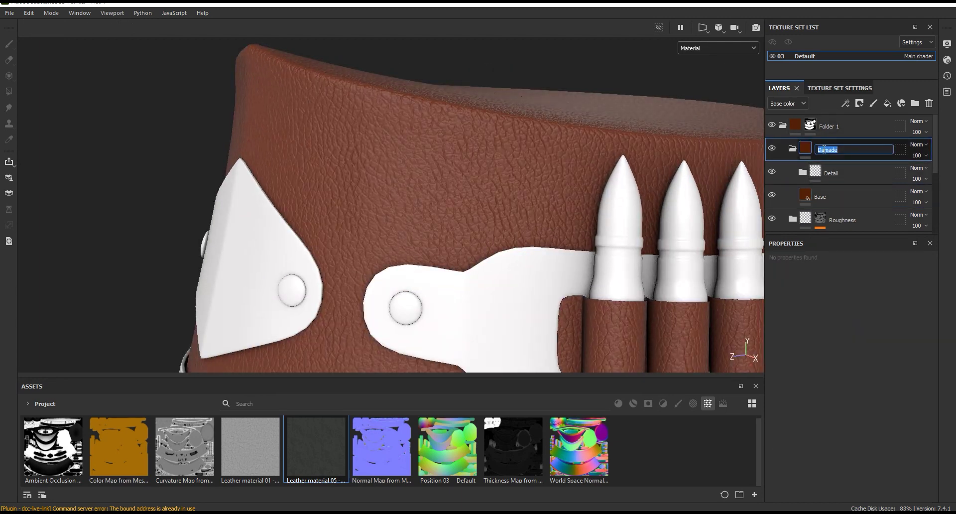
key("Return")
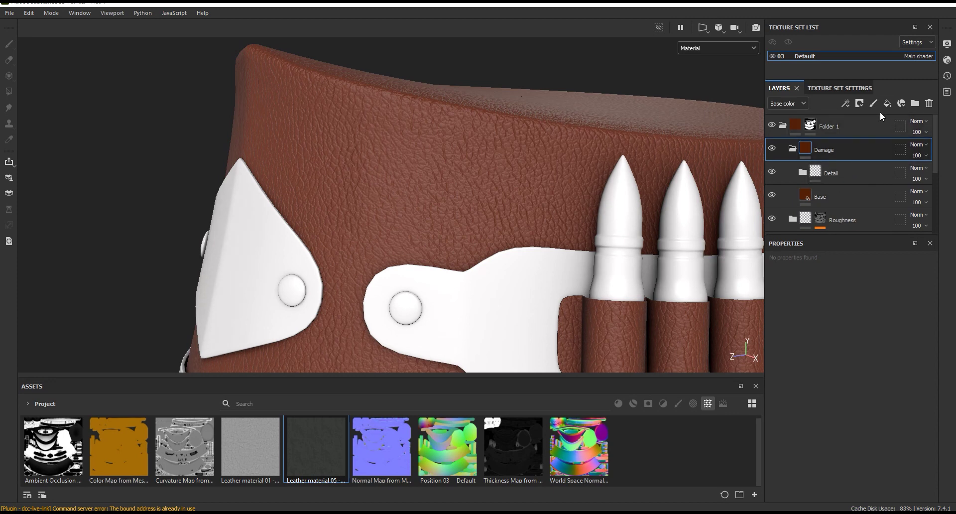
left_click(859, 103)
left_click(869, 124)
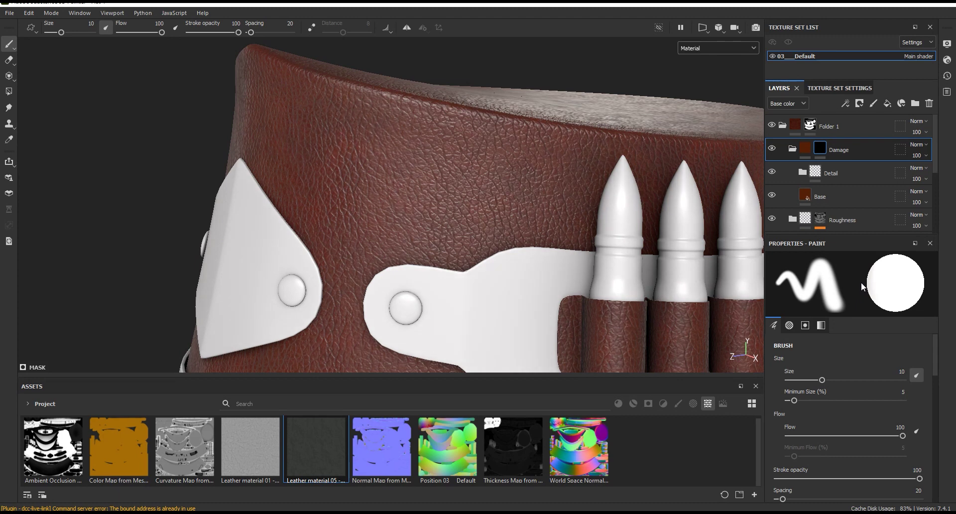
Add a fill effect to the Damage mask and search all asset libraries for 'spot'.
left_click(845, 104)
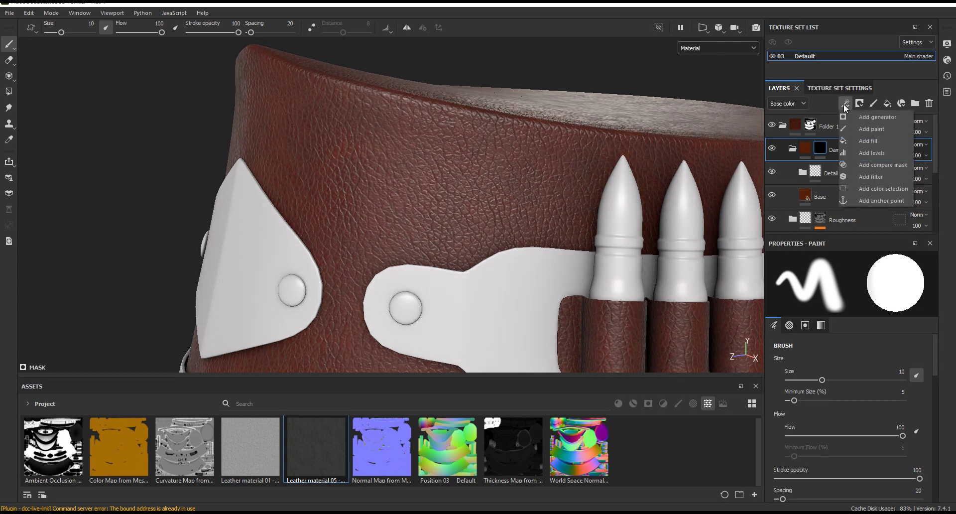
left_click(871, 141)
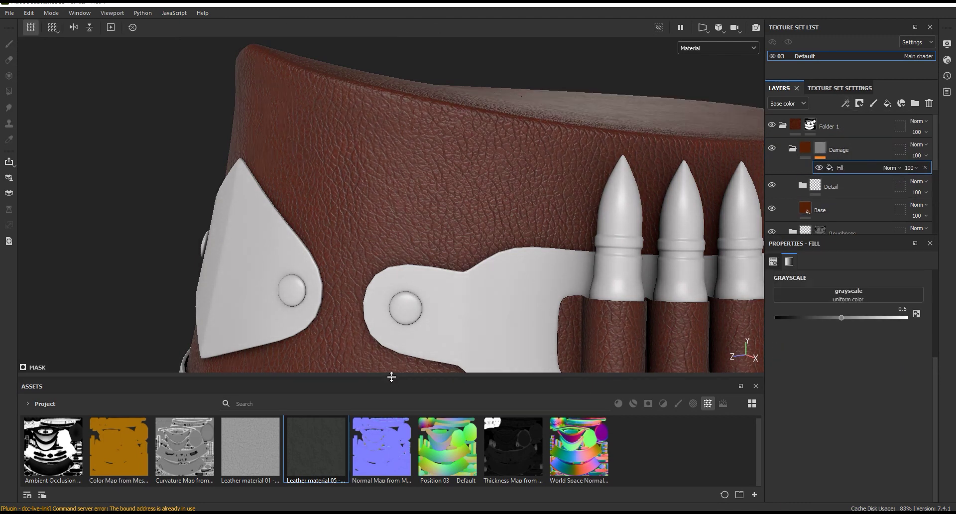
left_click_drag(391, 377, 392, 333)
left_click(27, 359)
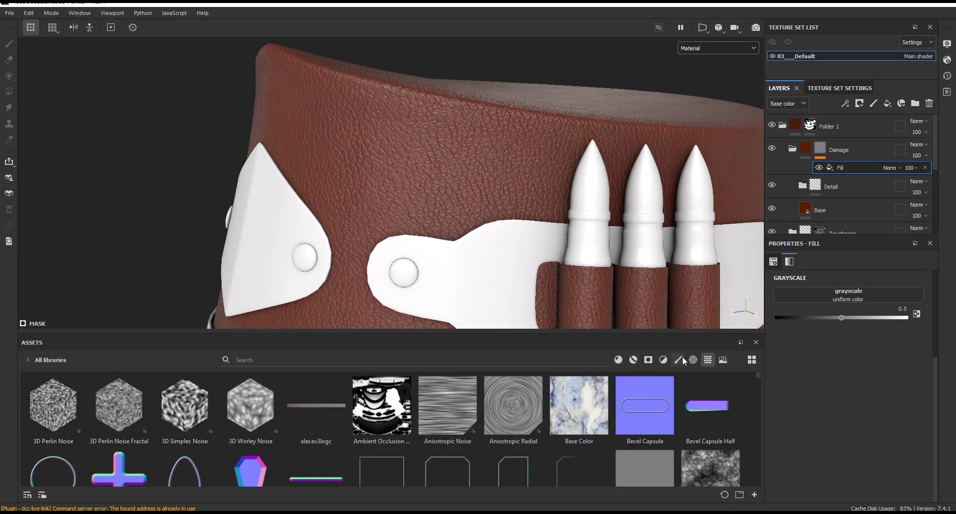
left_click(708, 359)
mouse_move(710, 406)
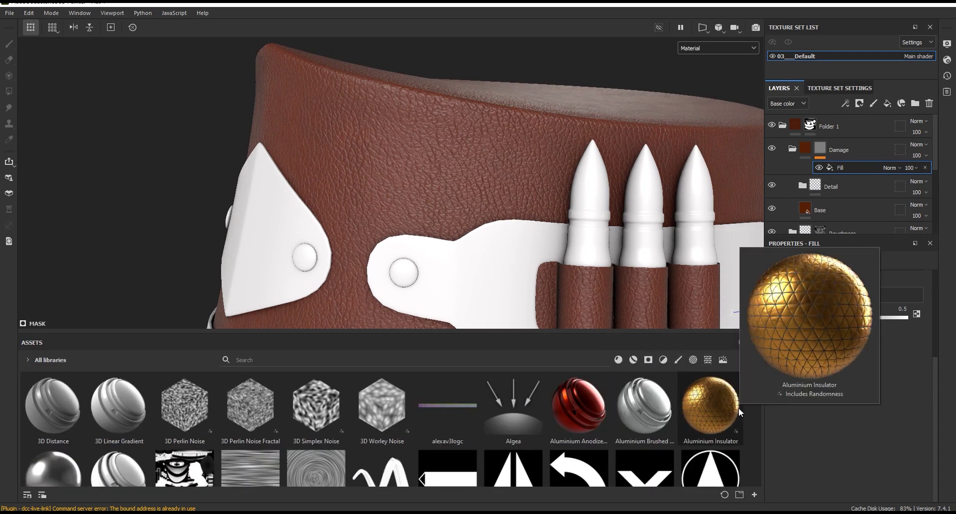
left_click(265, 360)
type("spo")
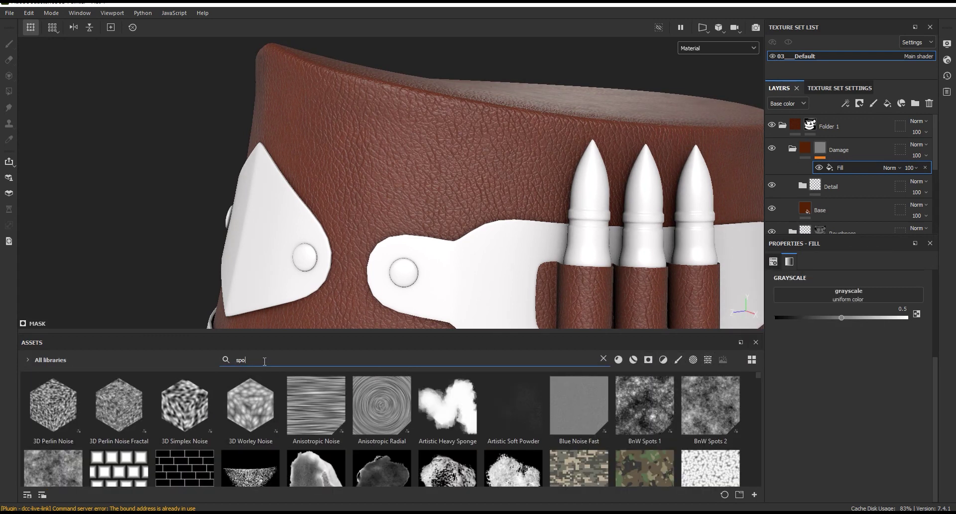
type("t")
Use BnW Spots 1 as the fill's grayscale and preview the mask in the viewport.
scroll(759, 427, "down", 2)
mouse_move(759, 427)
left_mouse_down()
mouse_move(759, 453)
mouse_move(760, 391)
left_mouse_up()
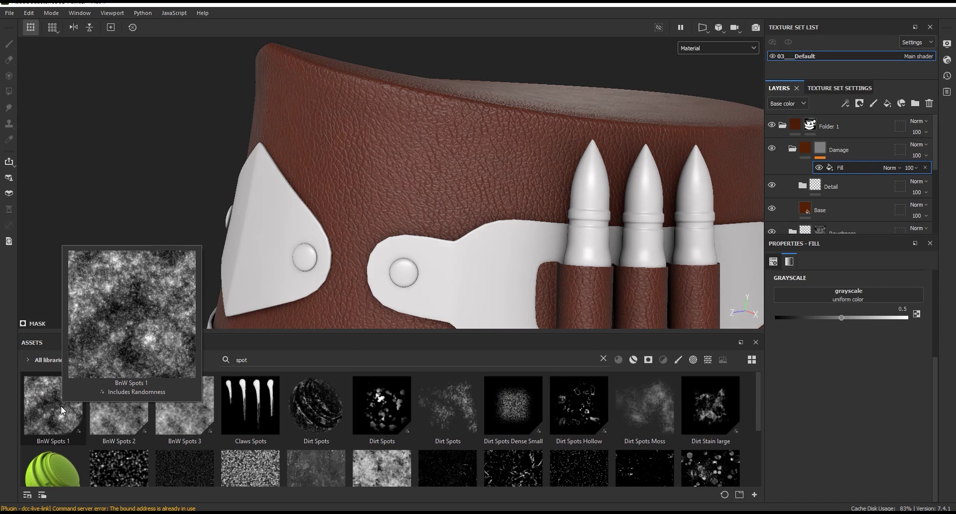
left_click_drag(57, 413, 844, 296)
left_click(715, 49)
left_click(692, 132)
scroll(437, 76, "down", 5)
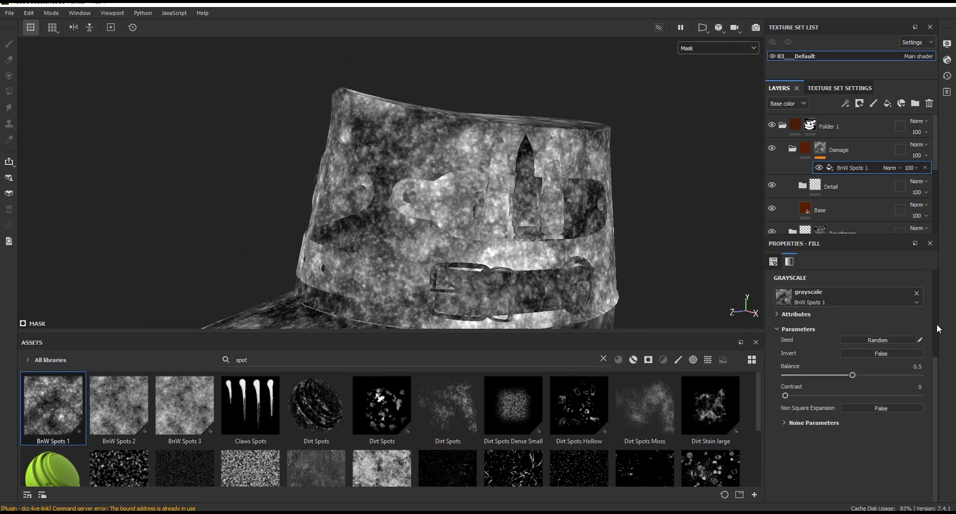
Give the spots fill tri-planar projection, balance 0.4, contrast 0.61 and scale 0.95.
scroll(848, 283, "up", 5)
left_click(848, 283)
left_click(830, 309)
scroll(427, 195, "up", 5)
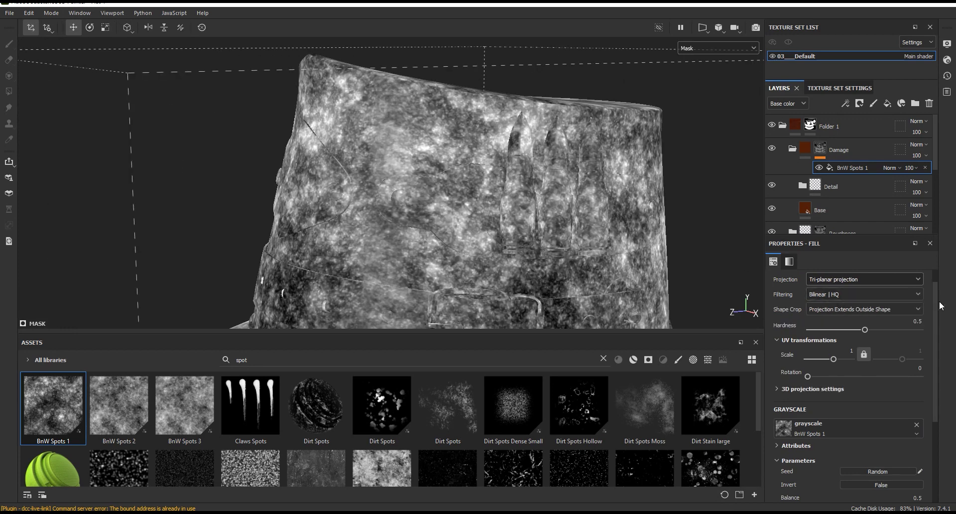
scroll(936, 309, "up", 1)
left_click_drag(936, 309, 930, 371)
mouse_move(851, 399)
left_mouse_down()
mouse_move(840, 398)
mouse_move(844, 419)
left_mouse_up()
left_click(833, 419)
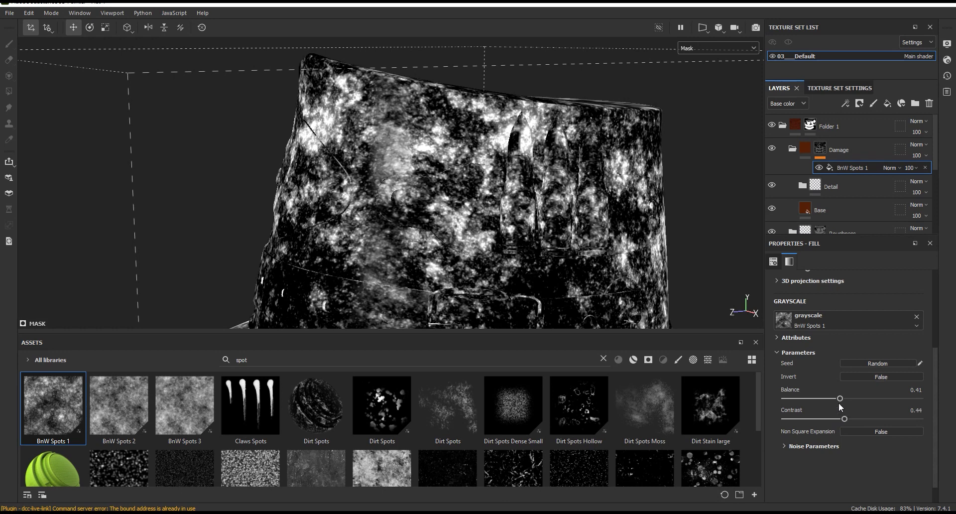
left_click_drag(845, 420, 881, 420)
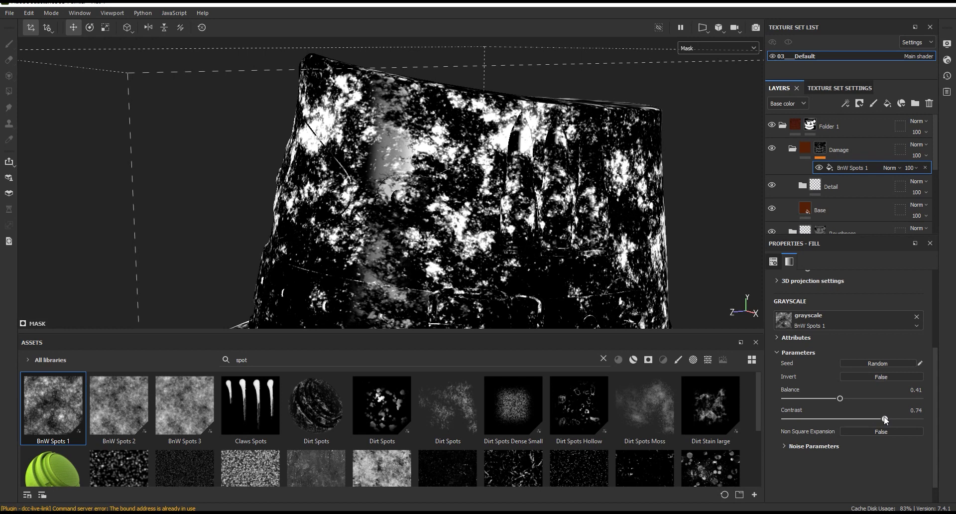
left_click_drag(842, 398, 841, 399)
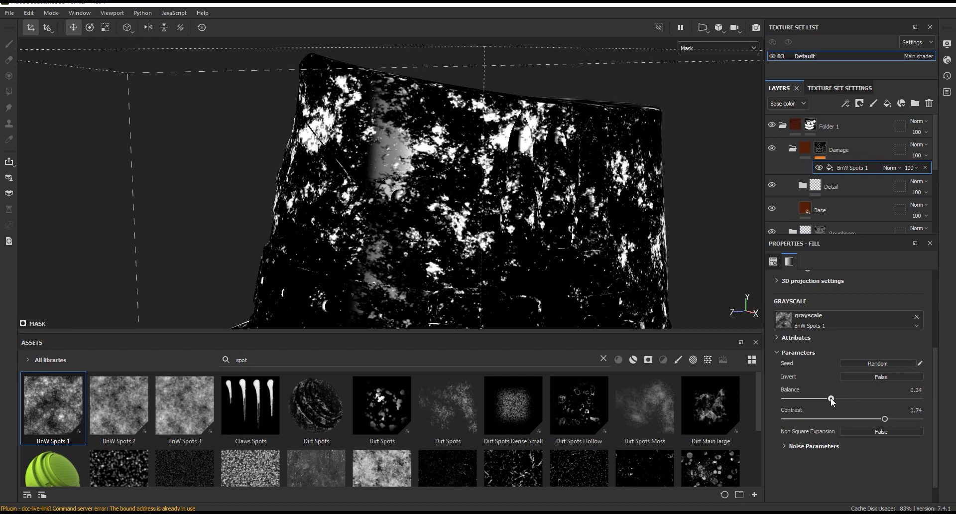
scroll(891, 388, "up", 3)
left_click_drag(838, 343, 833, 343)
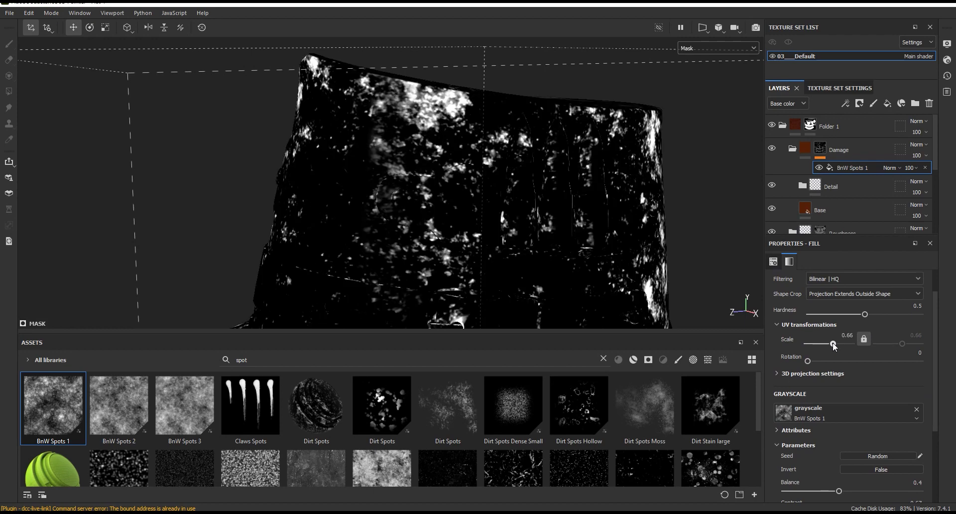
Return the viewport to Material, compare the Detail layer on the belt, and expand Detail.
left_click(718, 48)
left_click(707, 60)
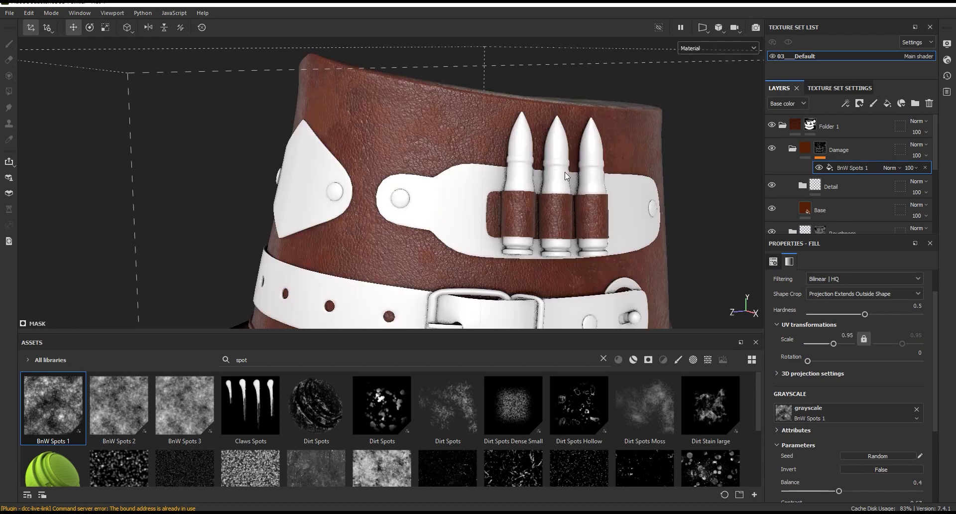
left_click_drag(573, 167, 413, 122, "alt")
scroll(489, 128, "up", 2)
scroll(489, 129, "up", 3)
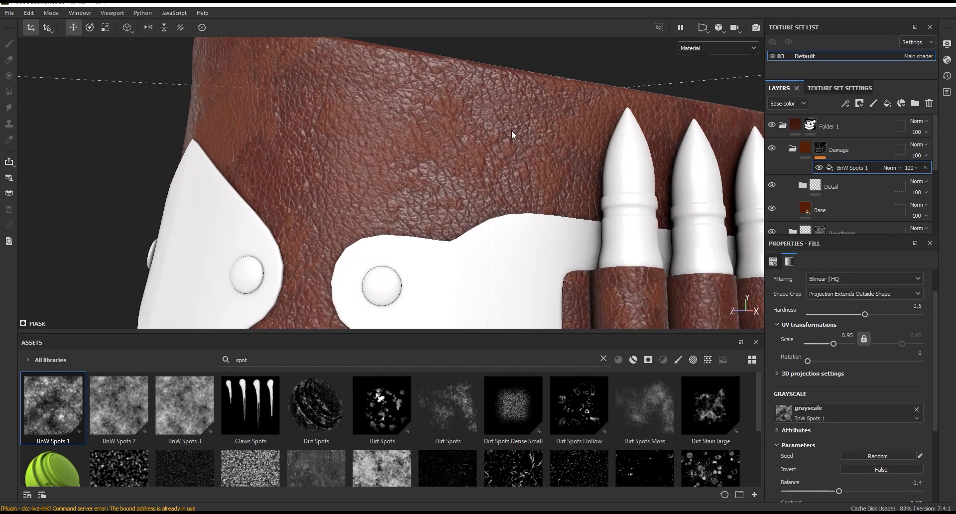
left_click_drag(490, 133, 513, 140, "alt")
left_click(772, 185)
scroll(548, 91, "down", 5)
mouse_move(544, 102)
left_mouse_down("alt")
mouse_move(636, 133)
mouse_move(543, 112)
mouse_move(560, 92)
left_mouse_up("alt")
scroll(543, 112, "up", 3)
scroll(533, 97, "up", 2)
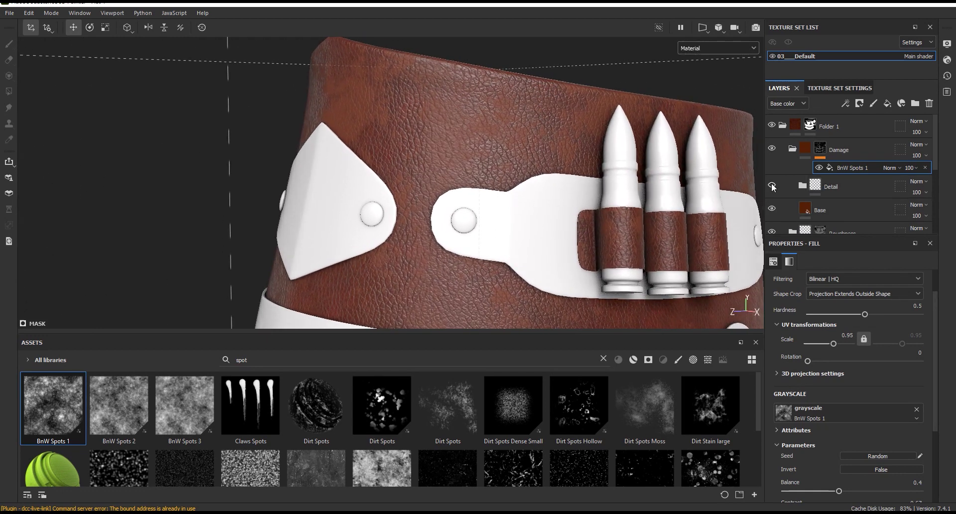
left_click(803, 186)
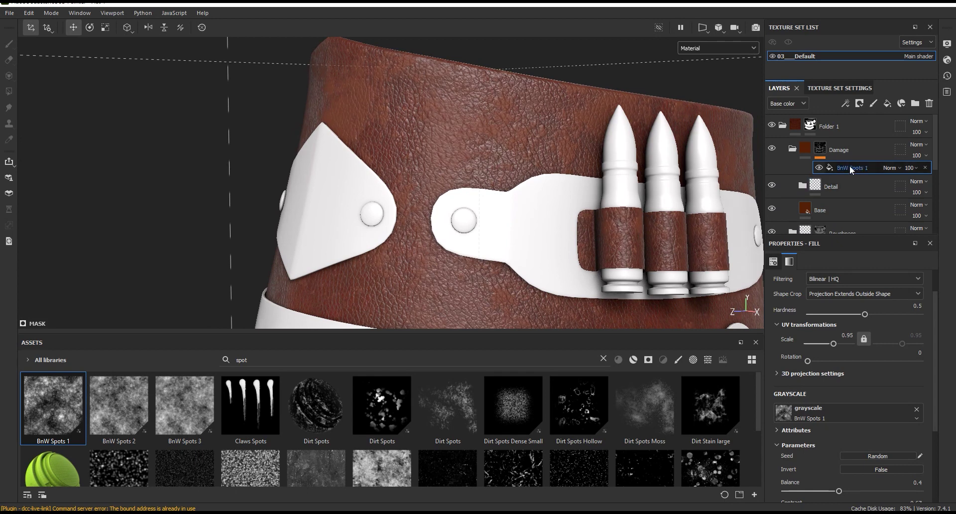
Set the Detail 1 Height layer's height to 0.02.
scroll(934, 142, "down", 1)
left_click_drag(846, 237, 846, 308)
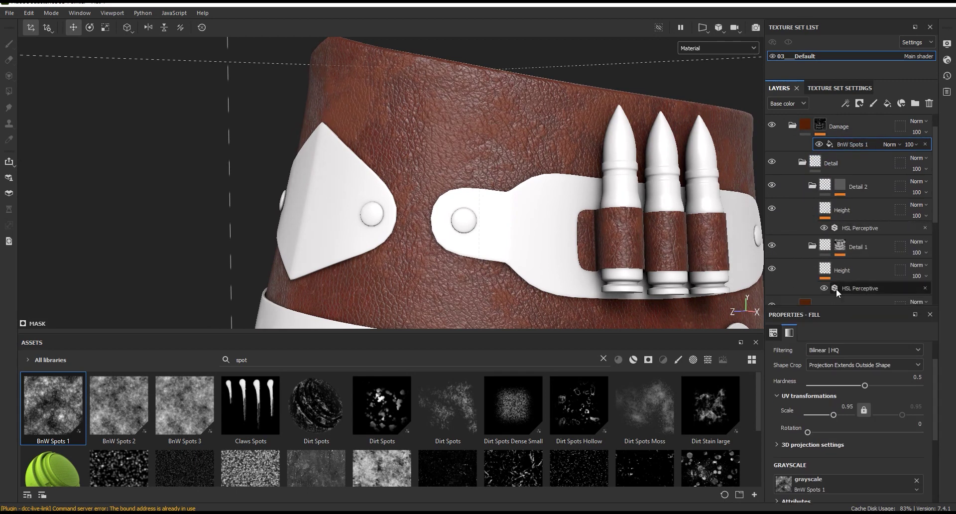
left_click(848, 211)
scroll(933, 397, "up", 2)
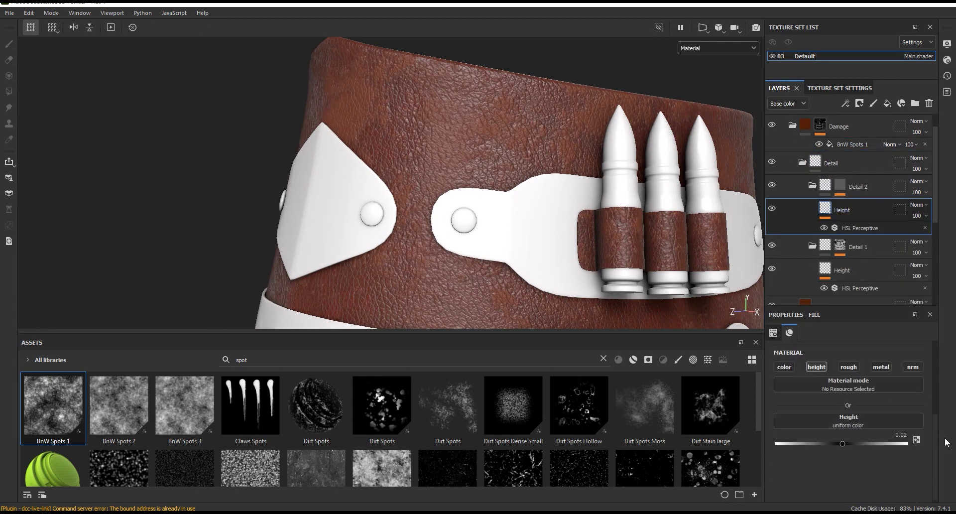
left_click(856, 270)
scroll(847, 437, "down", 3)
double_click(902, 431)
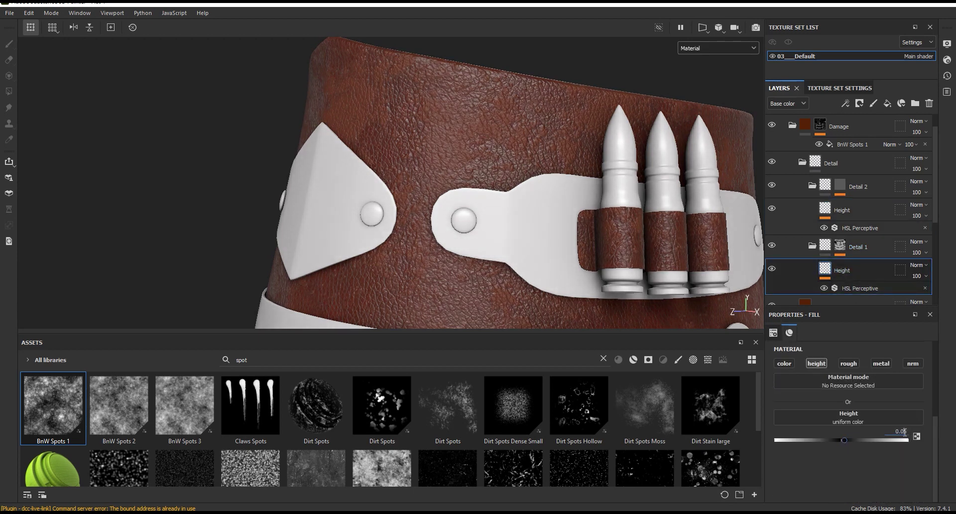
type("2")
key("Return")
Delete the Levels effect from Detail 1's mask, compare Detail 2 on and off, and collapse Detail.
scroll(654, 298, "up", 3)
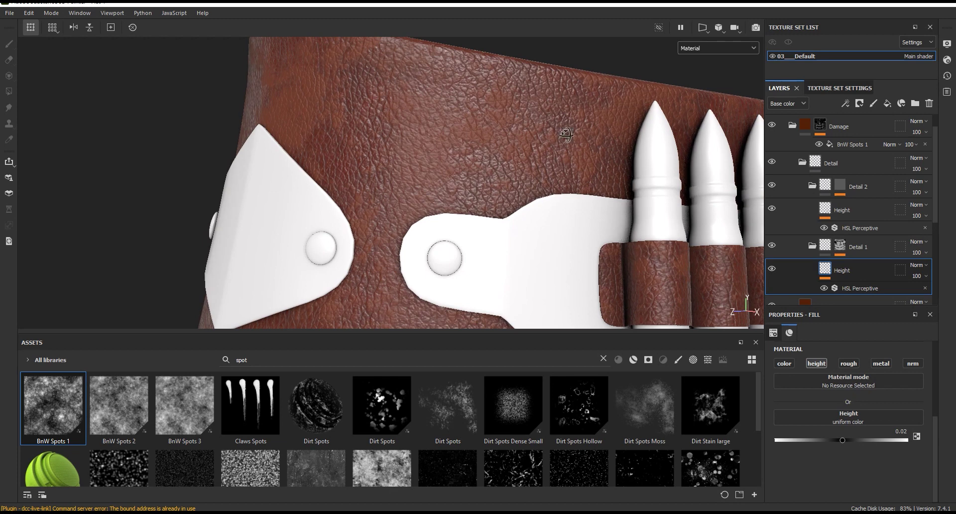
left_click(840, 245)
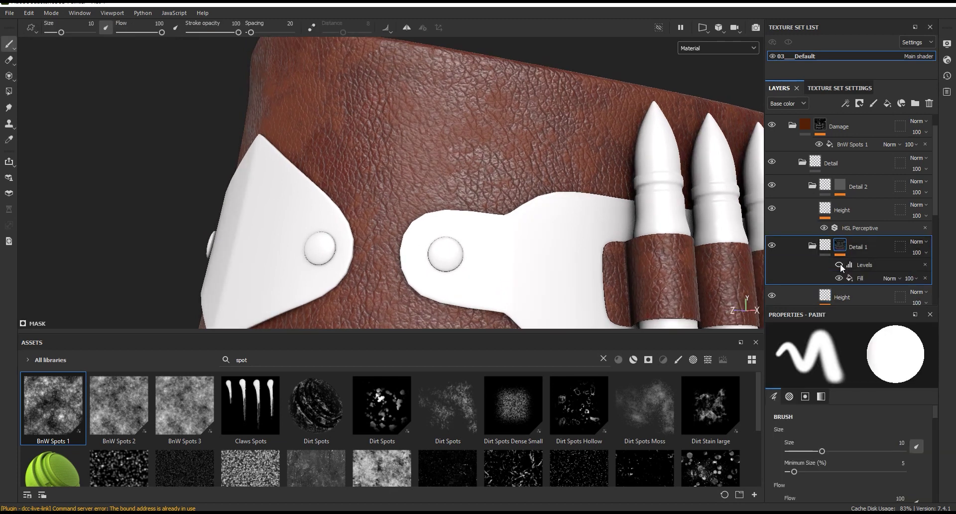
left_click(925, 265)
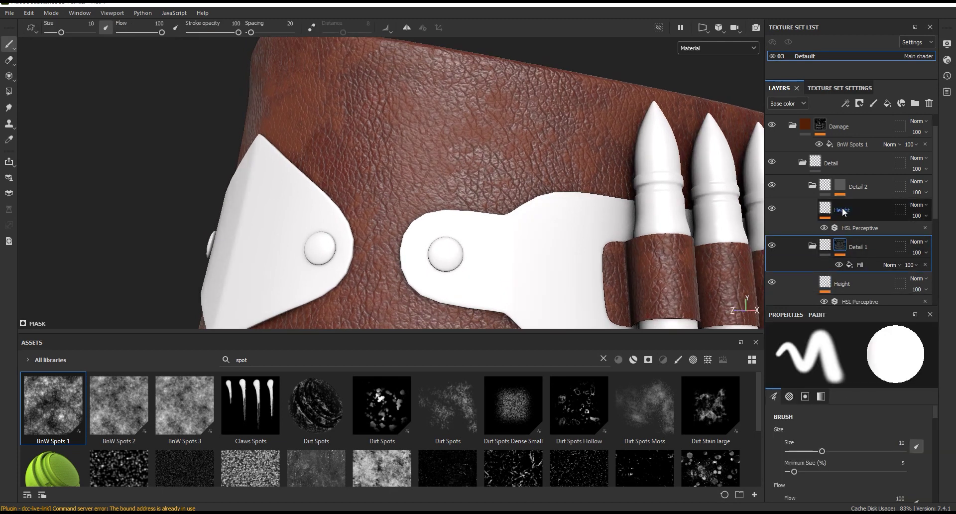
left_click(856, 189)
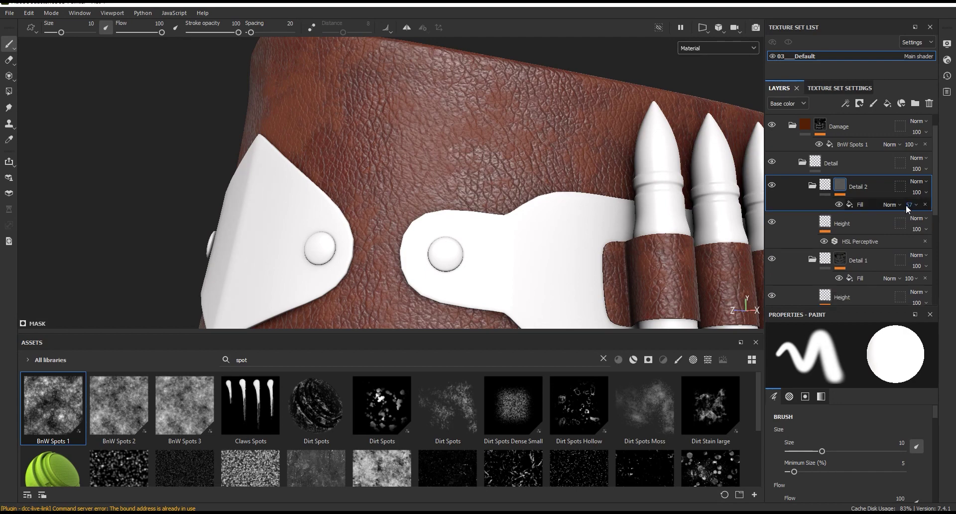
left_click(772, 187)
left_click_drag(461, 199, 493, 121, "alt")
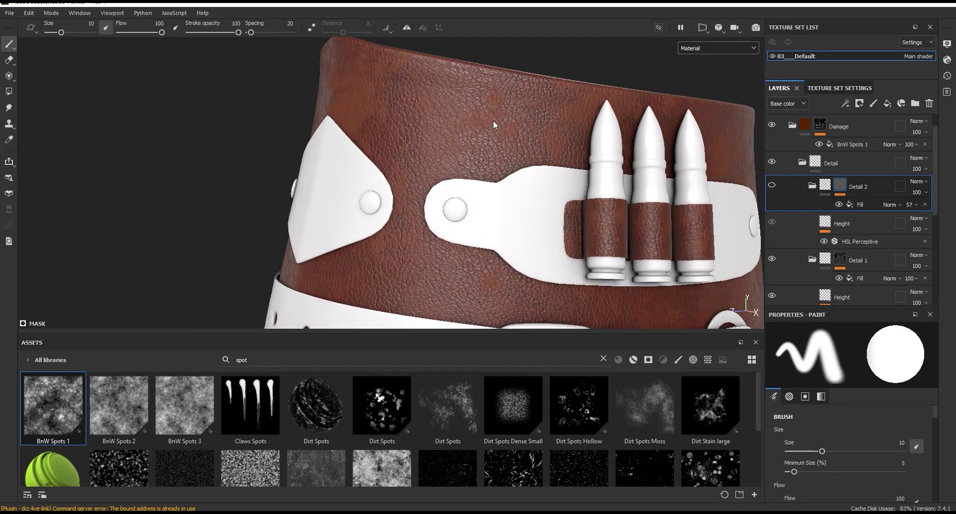
left_click(772, 185)
left_click(802, 163)
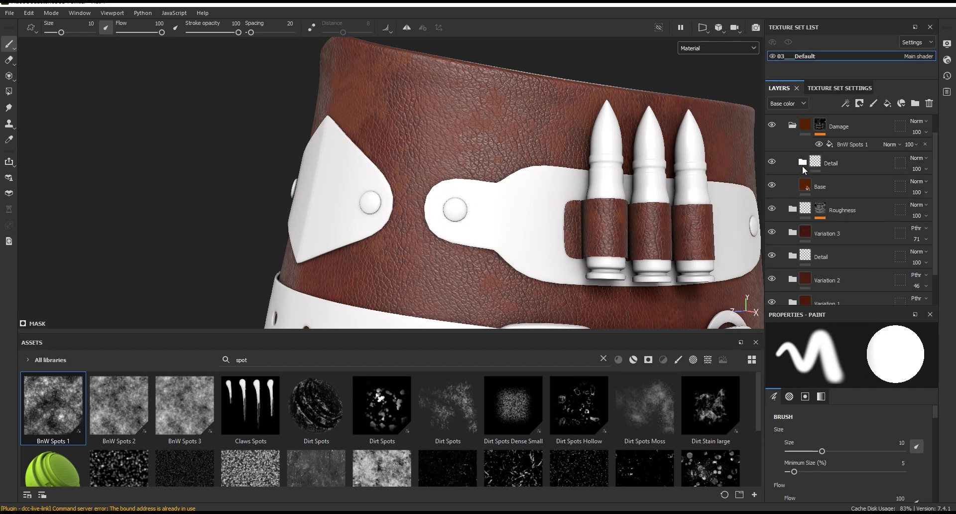
left_click(855, 145)
Add a Metal Edge Wear generator above BnW Spots 1 in the Damage mask, blended in Screen mode.
left_click(845, 103)
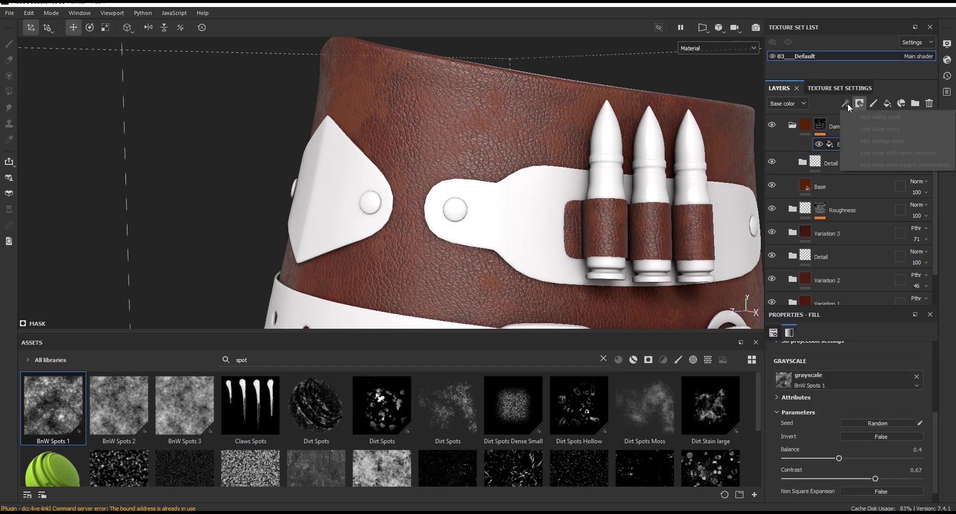
left_click(854, 124)
left_click(829, 352)
left_click(905, 440)
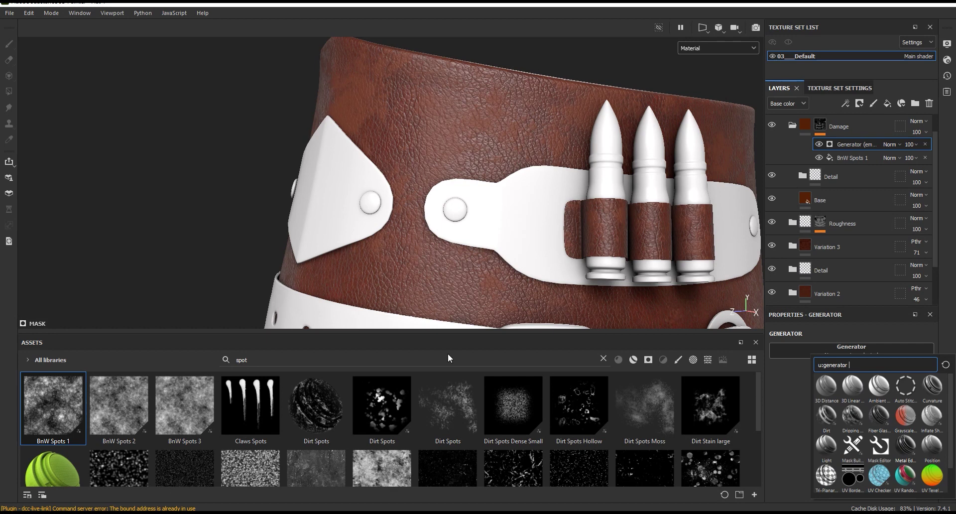
left_click(891, 144)
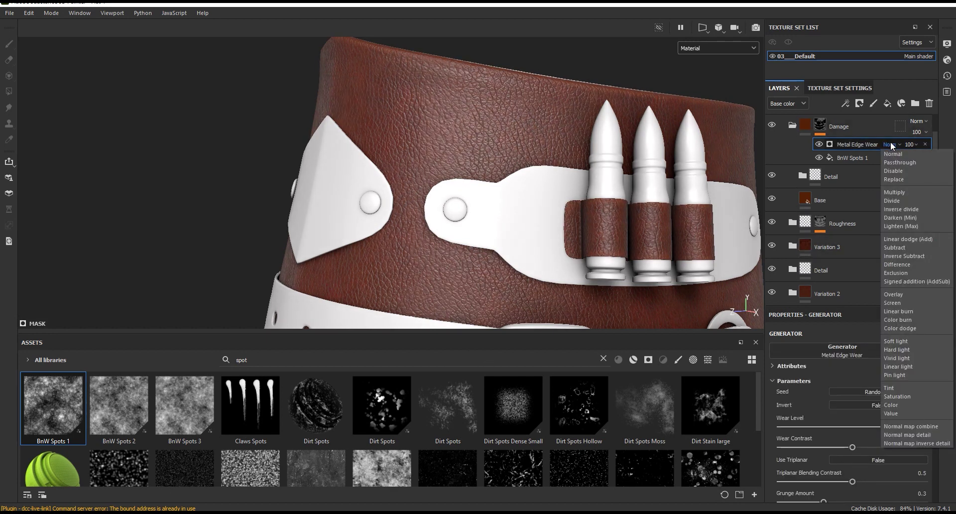
left_click(914, 366)
scroll(564, 106, "up", 2)
scroll(564, 106, "down", 2)
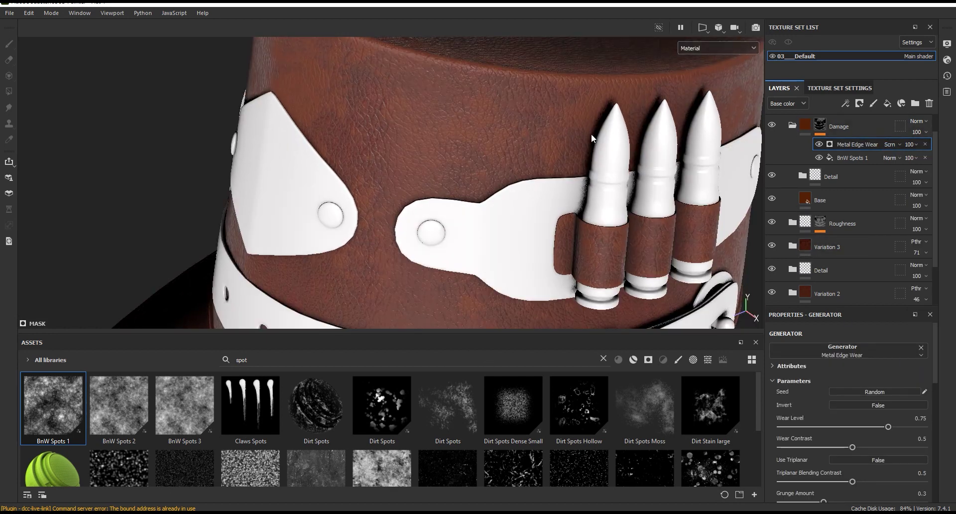
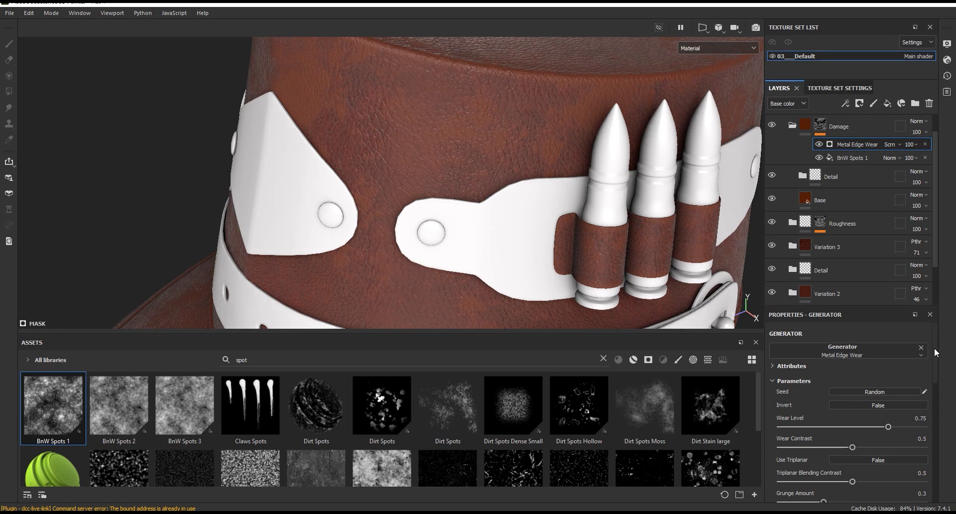
Raise Metal Edge Wear's Wear Level to 0.81 and Wear Contrast to 0.64.
scroll(886, 414, "down", 3)
left_click_drag(888, 364, 897, 364)
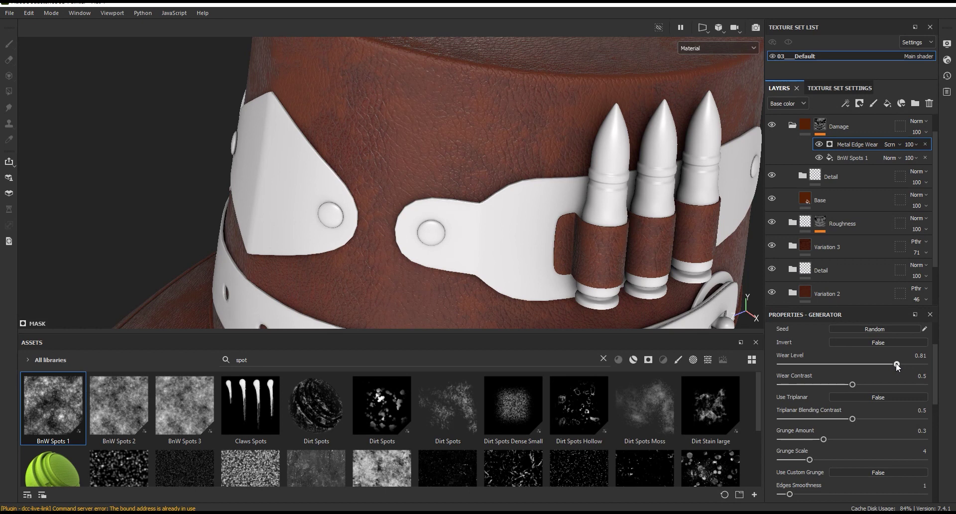
scroll(933, 379, "down", 3)
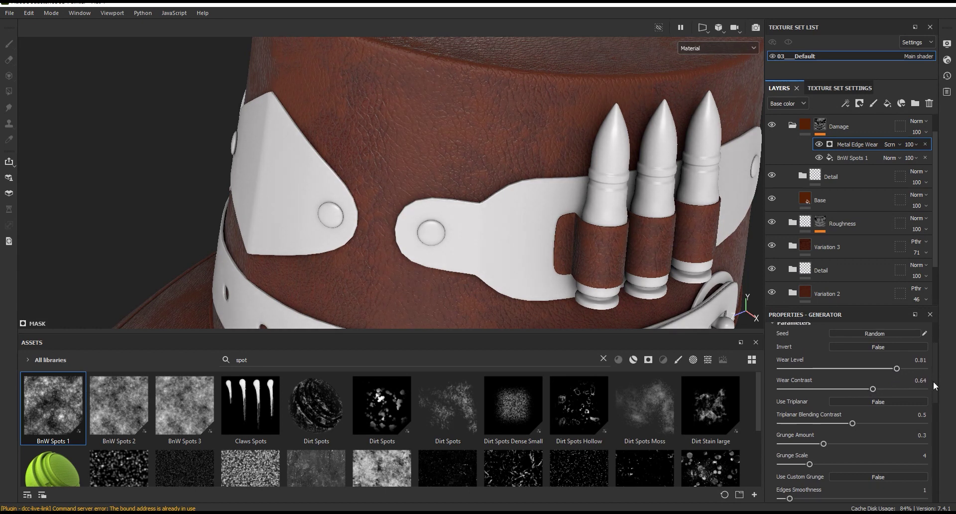
left_click_drag(933, 398, 931, 409)
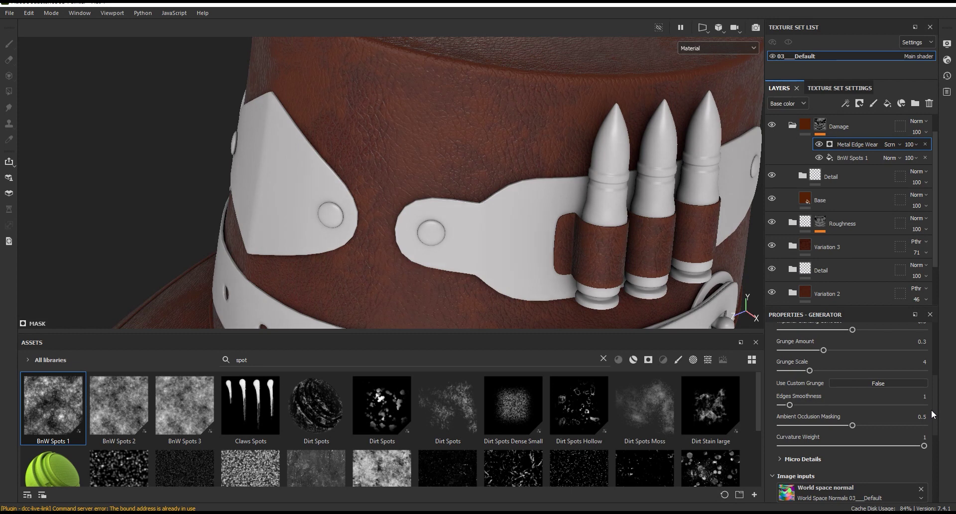
mouse_move(934, 414)
left_mouse_down()
mouse_move(935, 442)
mouse_move(935, 421)
left_mouse_up()
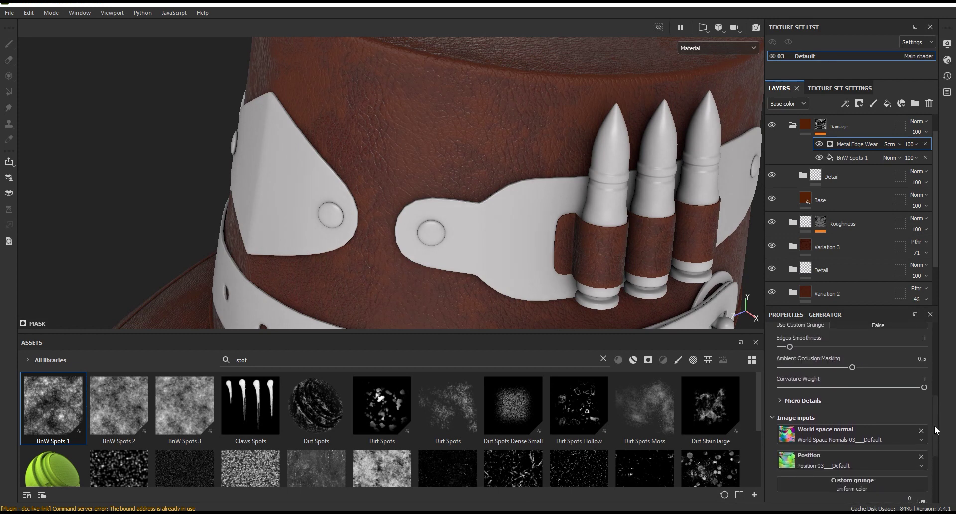
left_click_drag(934, 417, 934, 423)
mouse_move(498, 190)
left_mouse_down("alt")
mouse_move(560, 213)
mouse_move(503, 219)
left_mouse_up("alt")
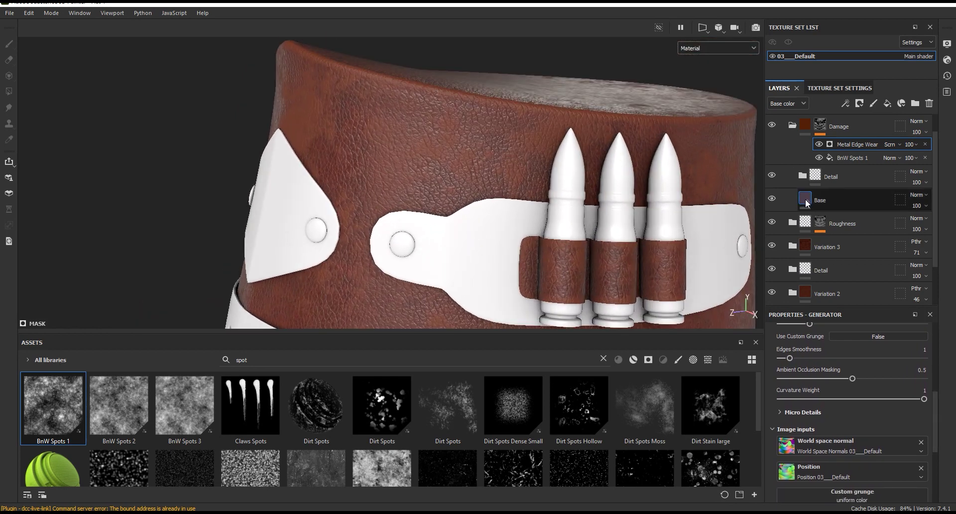
Lighten the Damage folder's Base fill colour to 5D260A.
left_click(809, 199)
left_click(844, 432)
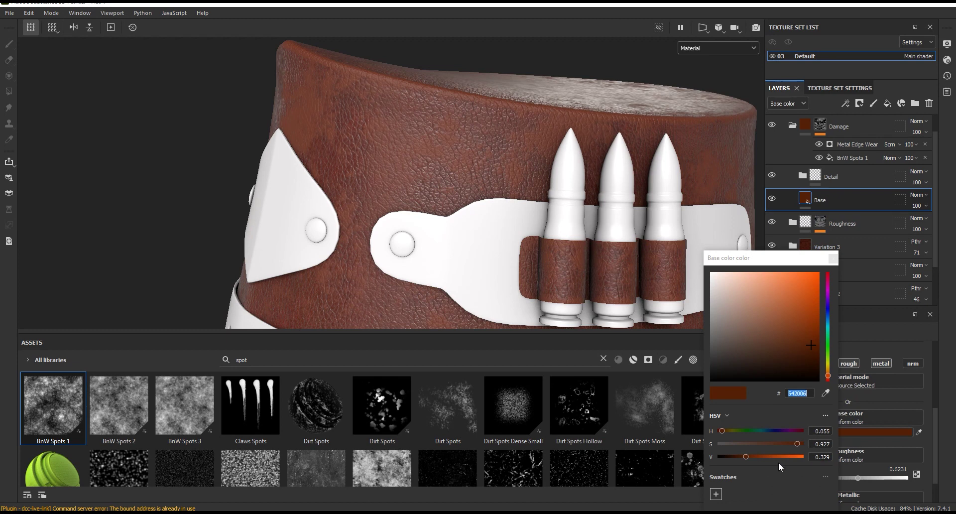
left_click(749, 455)
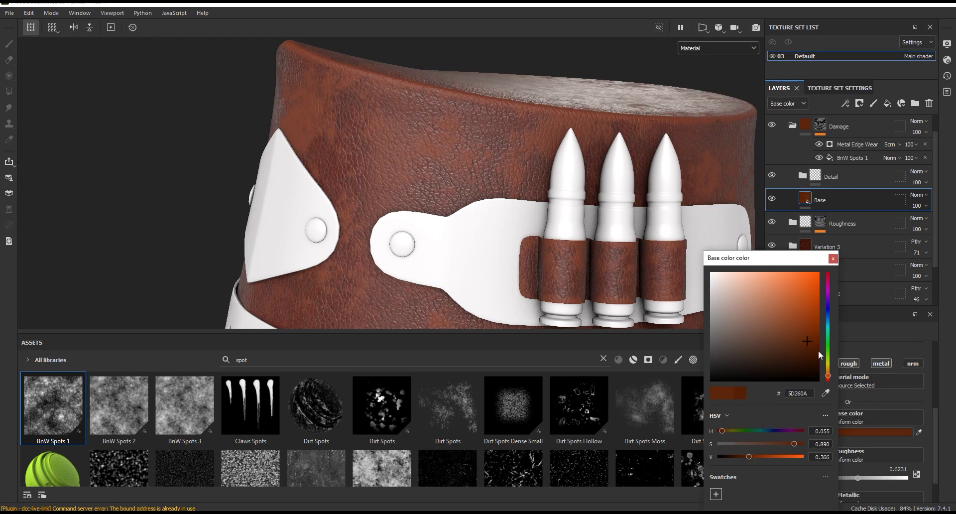
Add a Levels effect on top of the Damage mask stack.
left_click(834, 258)
left_click(847, 144)
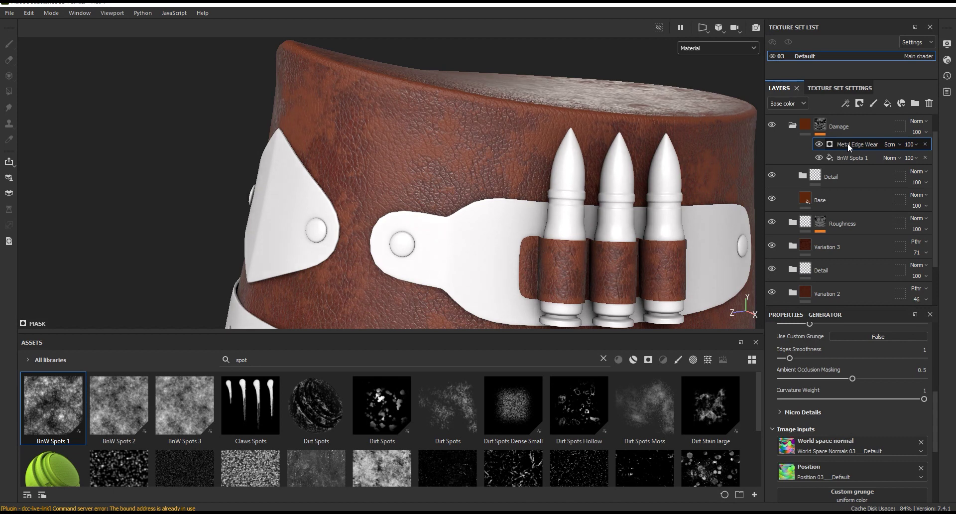
left_click(845, 103)
left_click(868, 157)
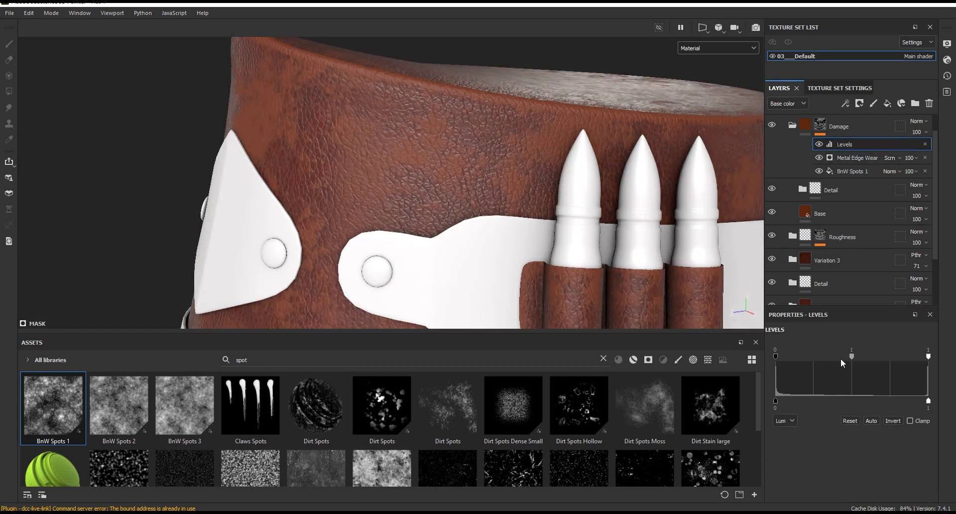
Test the Levels black point, then delete the Levels effect from the Damage mask.
left_click_drag(776, 357, 800, 357)
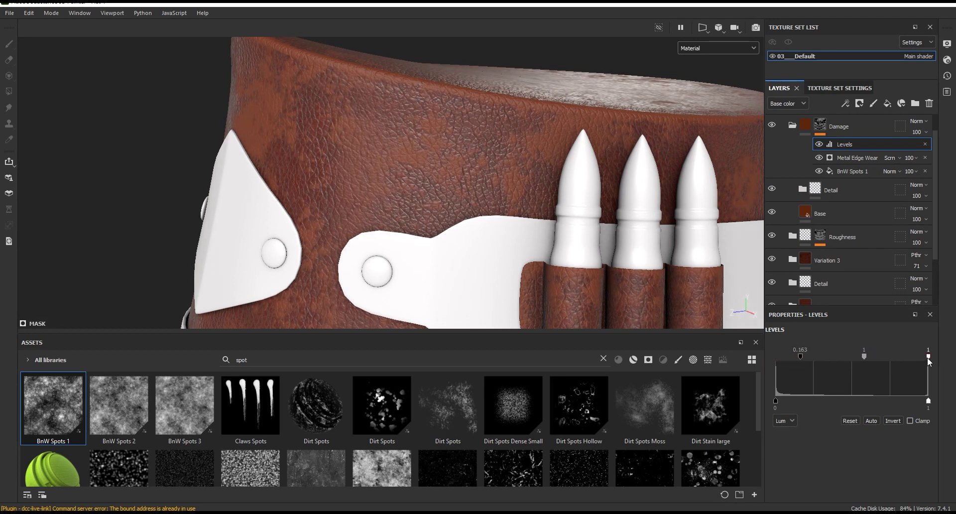
left_click(925, 144)
left_click_drag(449, 127, 499, 141, "alt")
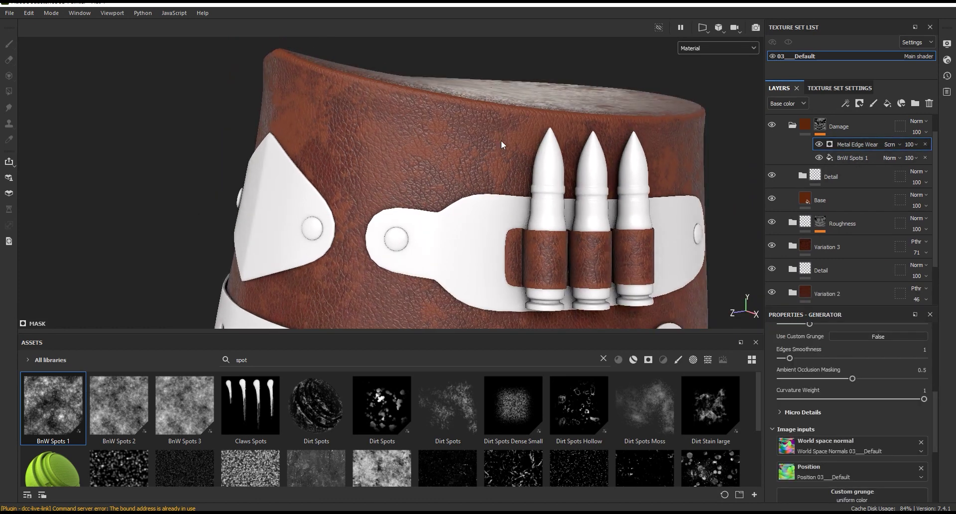
Lower BnW Spots 1 opacity to 26 and the Damage folder opacity to 23.
scroll(692, 149, "up", 2)
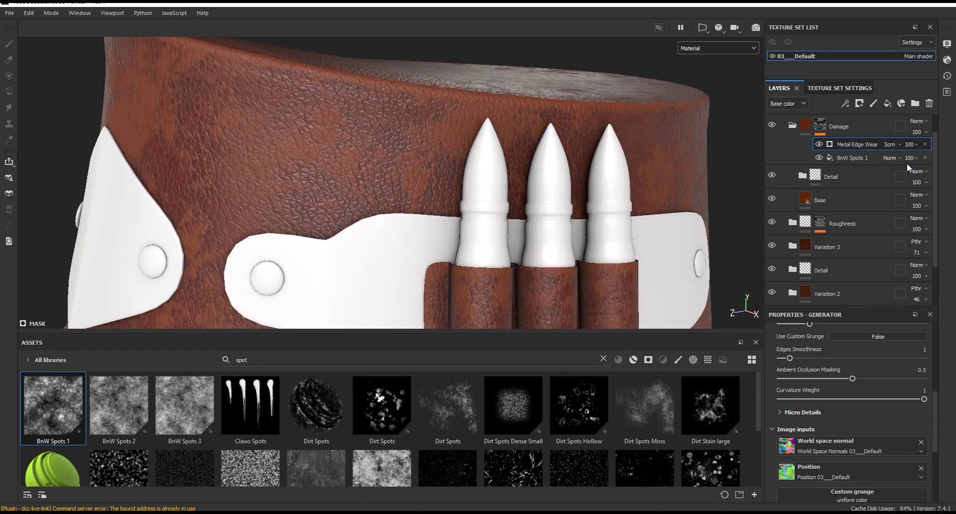
left_click(909, 158)
left_click_drag(949, 175, 919, 178)
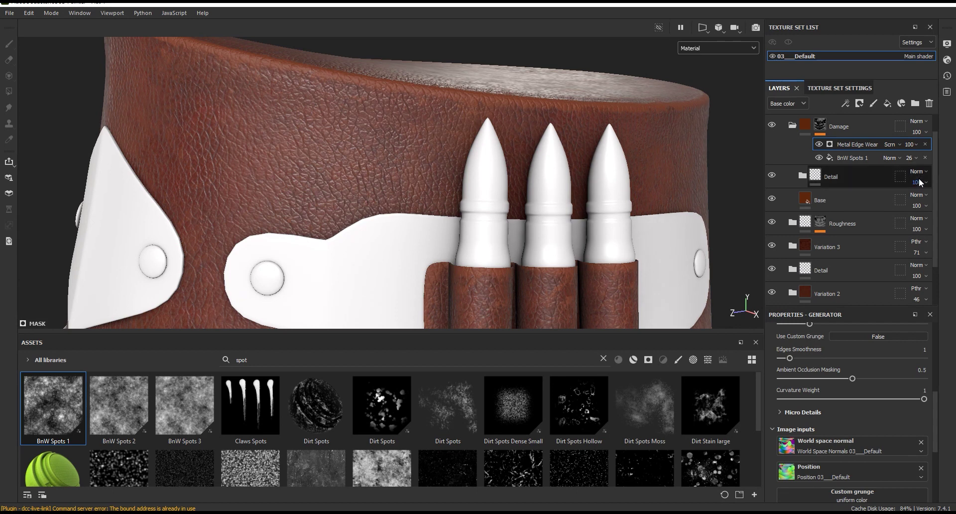
left_click(916, 132)
left_click_drag(935, 153, 920, 158)
key("f")
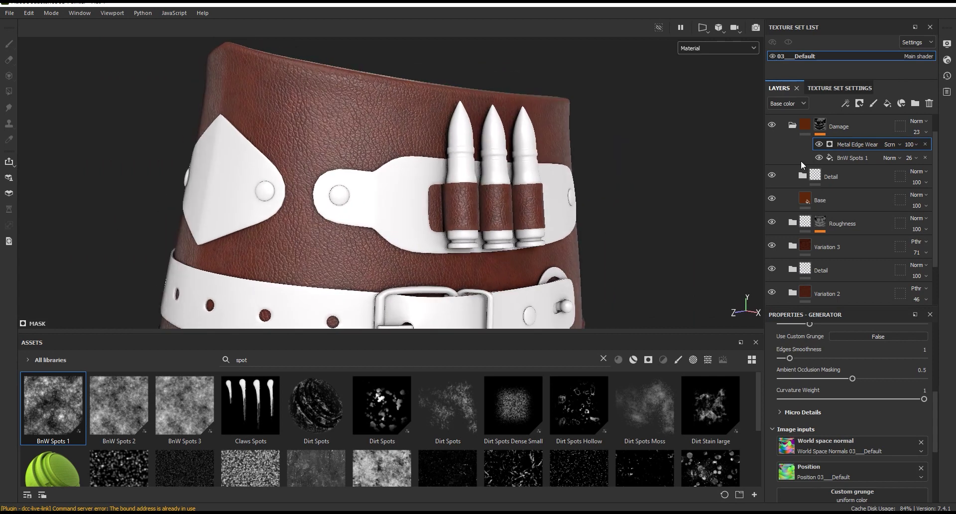
Brighten the Base layer colour to 6B2C09 and reframe the whole hat band.
left_click(821, 202)
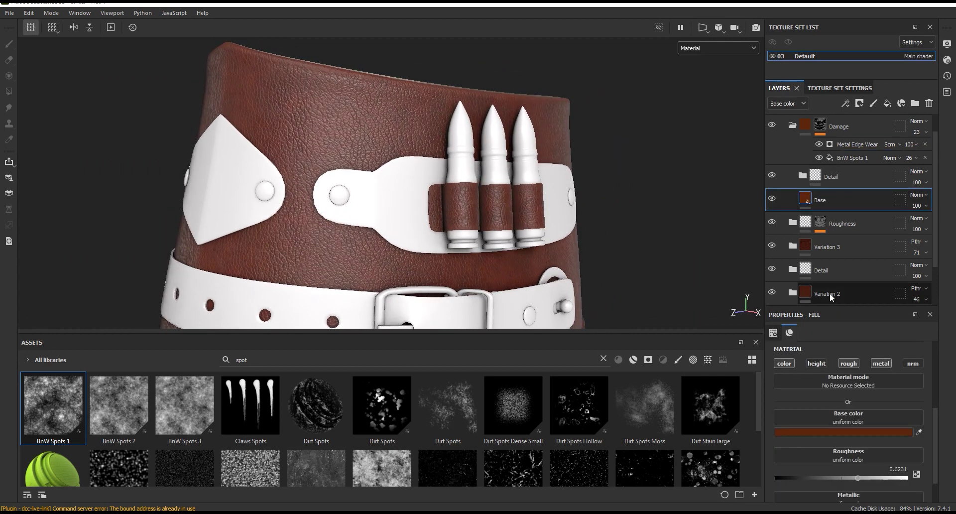
left_click(878, 433)
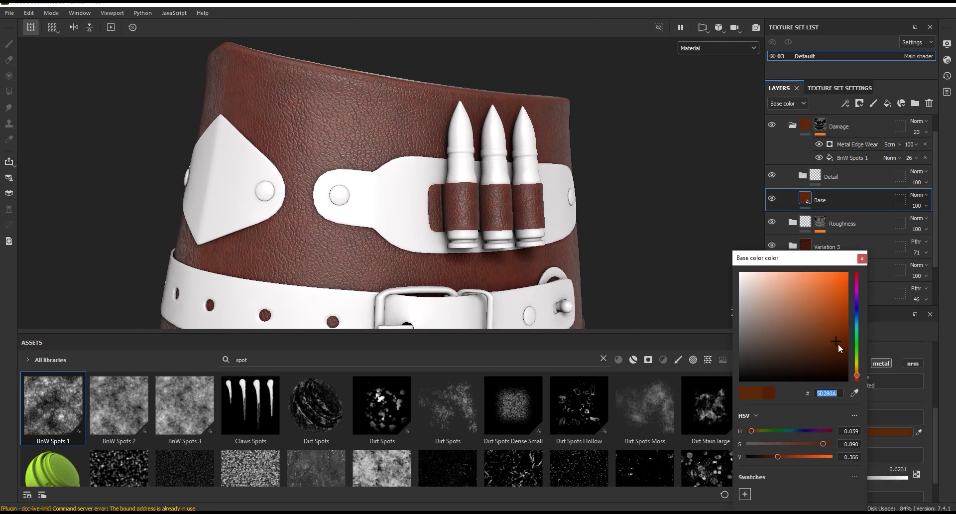
left_click_drag(838, 338, 839, 334)
left_click(861, 258)
mouse_move(473, 125)
left_mouse_down("alt")
mouse_move(429, 175)
mouse_move(403, 116)
left_mouse_up("alt")
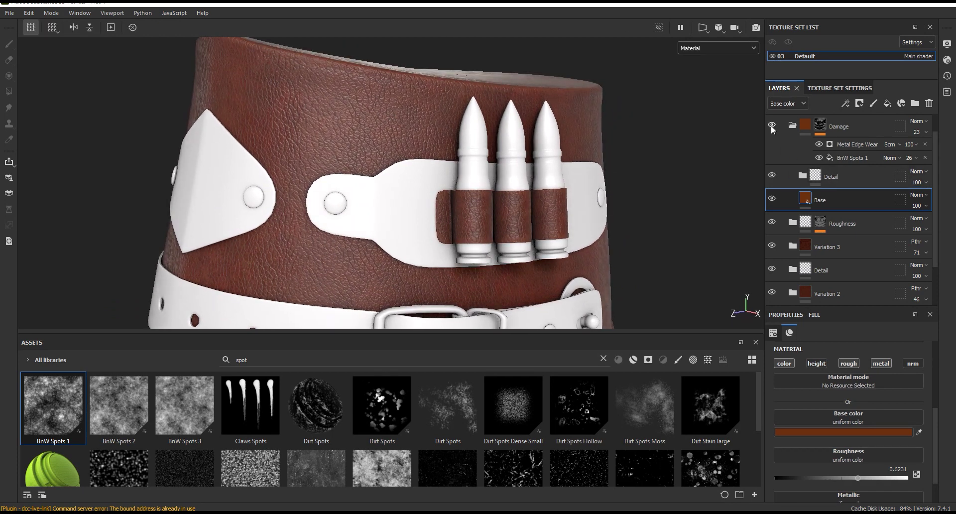
key("f")
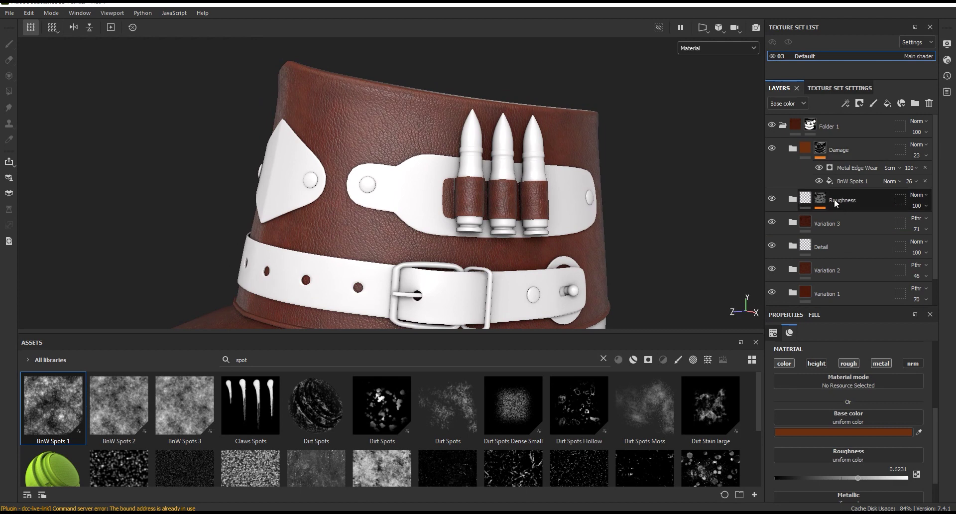
Set the Roughness mask's Fill effect opacity to 89, leaving the Damage folder collapsed.
left_click(792, 125)
left_click(804, 150)
left_click(810, 152)
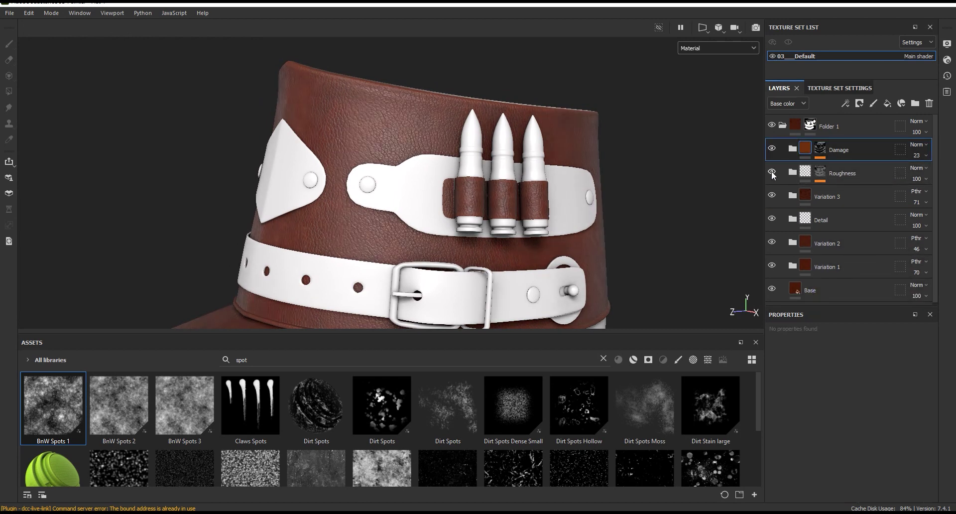
scroll(413, 117, "up", 3)
mouse_move(917, 179)
left_mouse_down()
mouse_move(907, 200)
mouse_move(948, 198)
mouse_move(931, 222)
mouse_move(946, 230)
left_mouse_up()
left_click(820, 171)
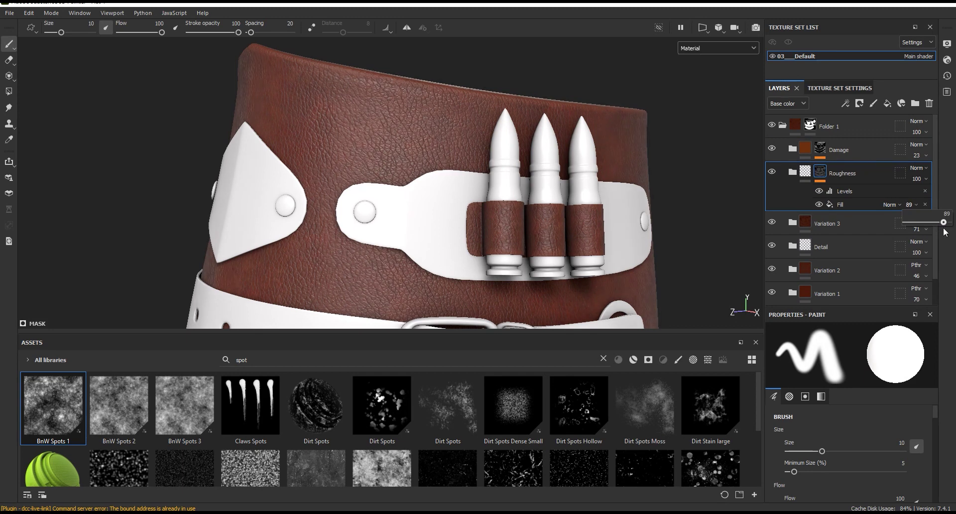
left_click(806, 174)
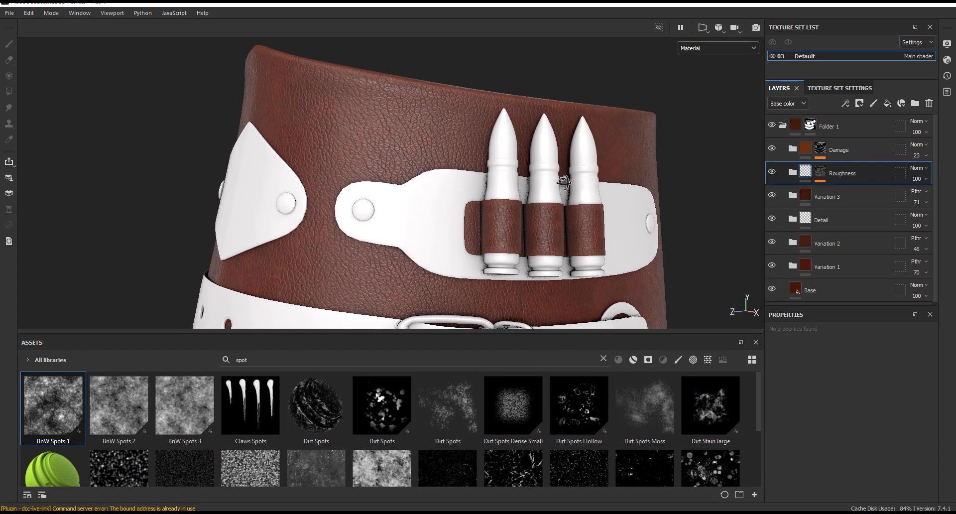
left_click(808, 149)
left_click(792, 148)
left_click(839, 197)
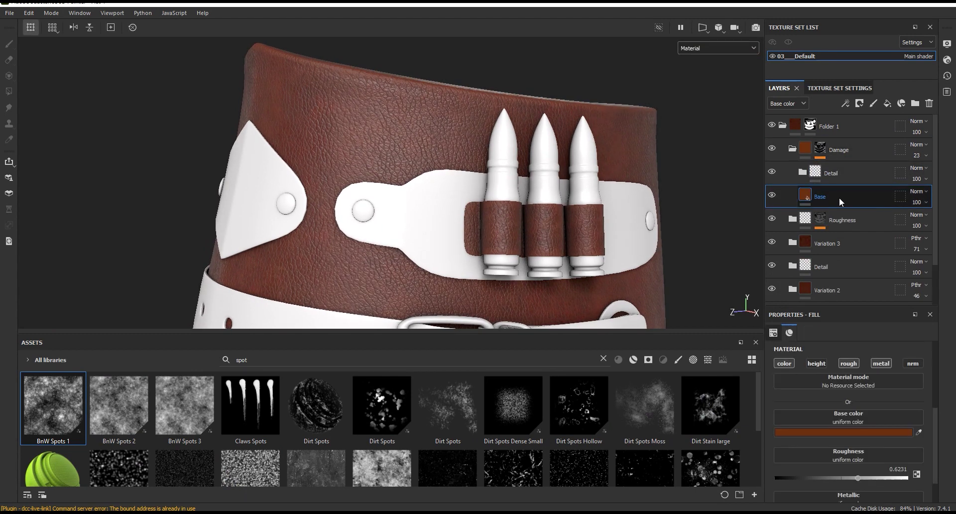
left_click(796, 148)
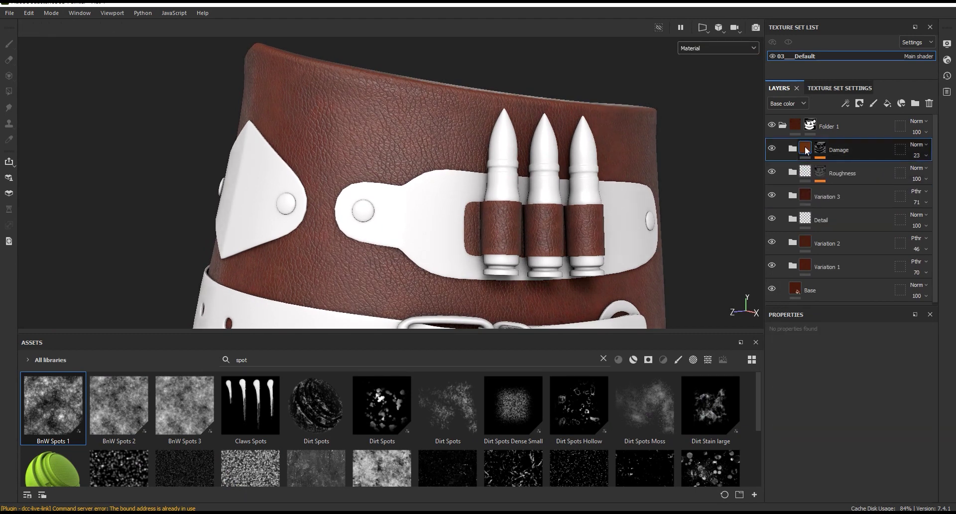
Group the Base fill layer into a new folder named 'Edge'.
left_click_drag(805, 146, 811, 154)
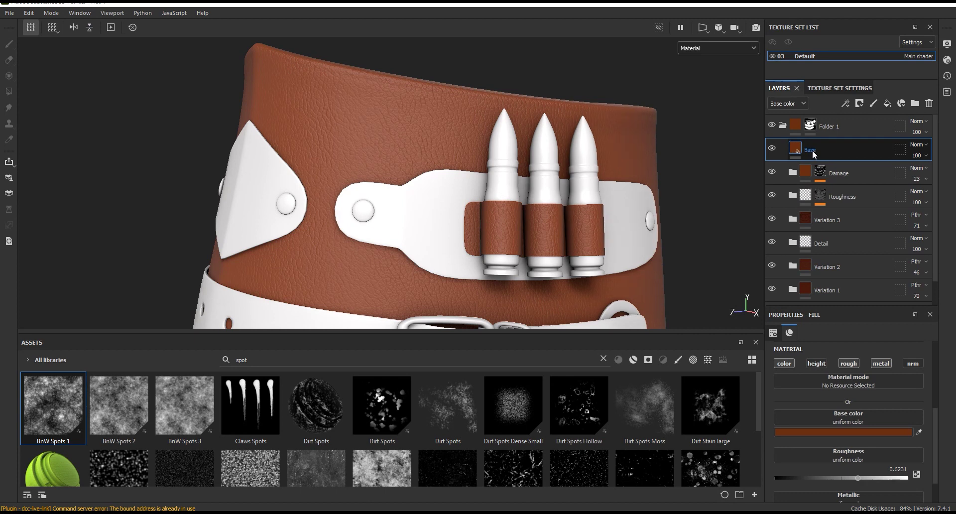
mouse_move(471, 134)
left_mouse_down("alt")
mouse_move(414, 129)
mouse_move(461, 165)
left_mouse_up("alt")
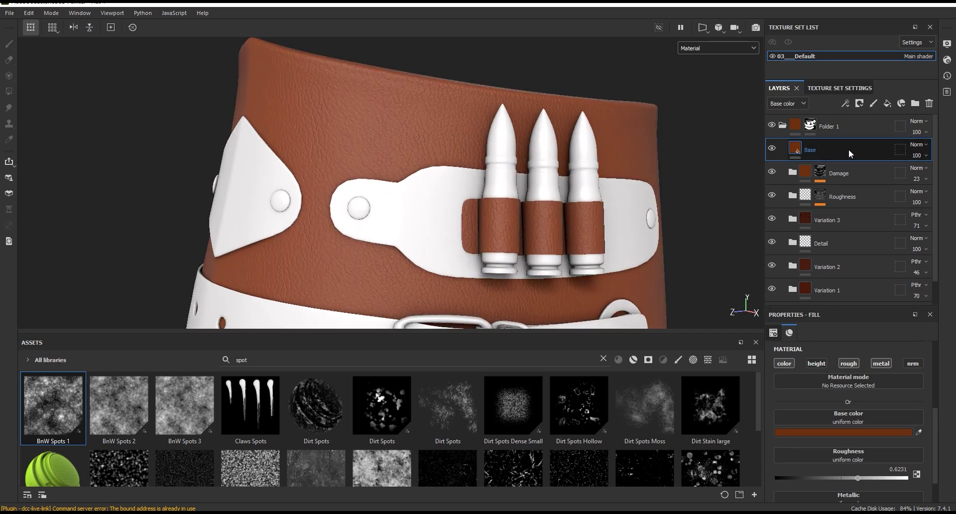
left_click(916, 102)
left_click(818, 167)
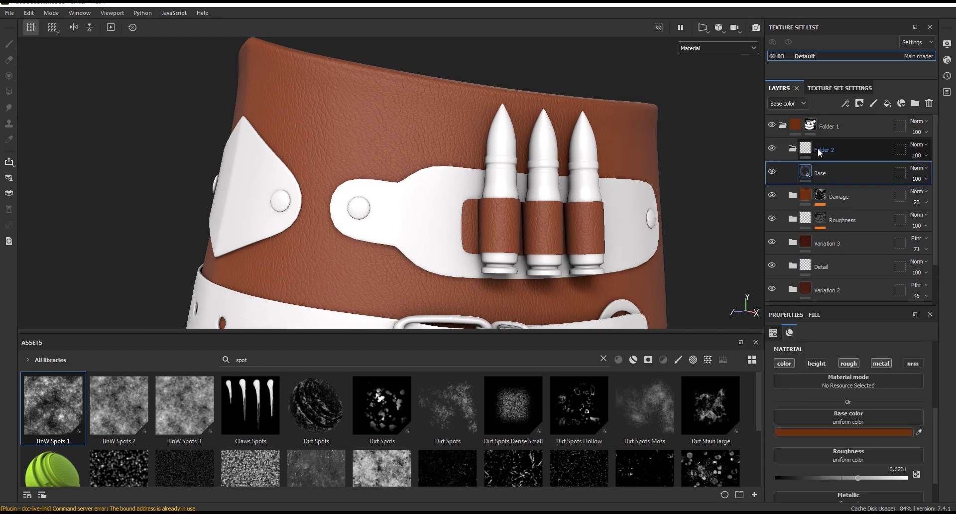
double_click(827, 174)
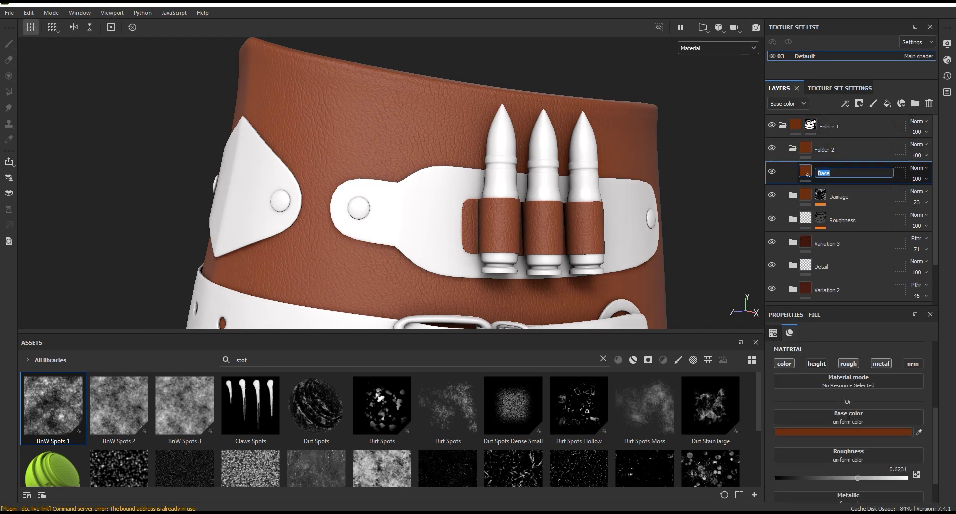
double_click(863, 197)
key("ctrl+a")
double_click(863, 196)
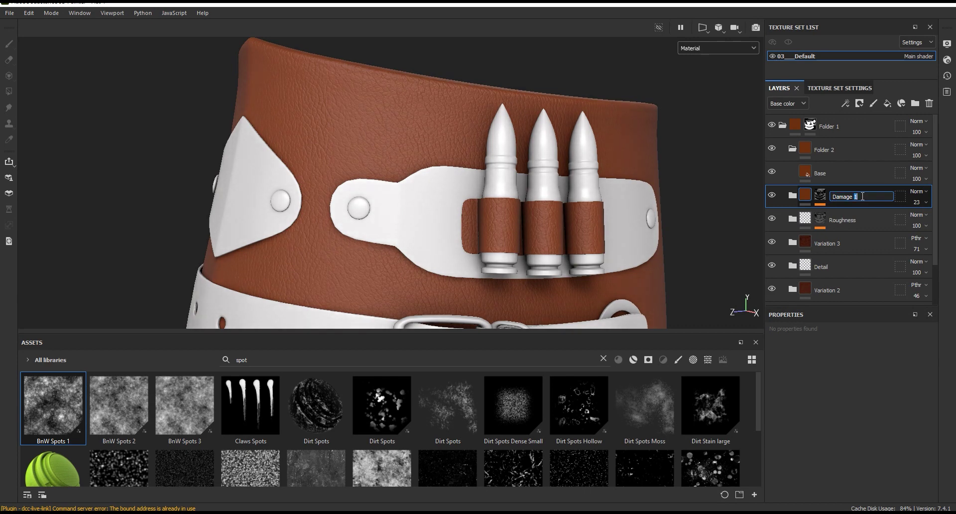
left_click(829, 149)
double_click(831, 152)
type("Edge")
key("Return")
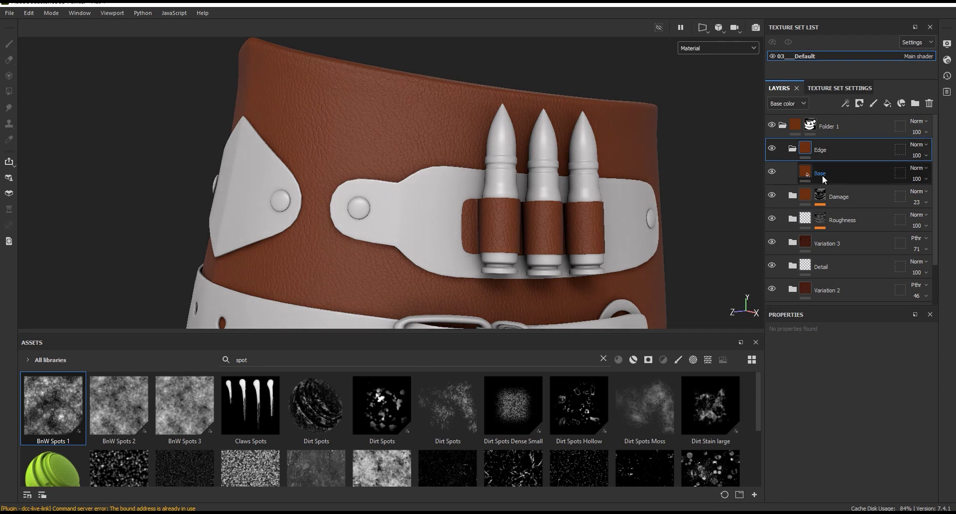
Brighten the Edge folder's Base leather colour to 80401C.
left_click(792, 173)
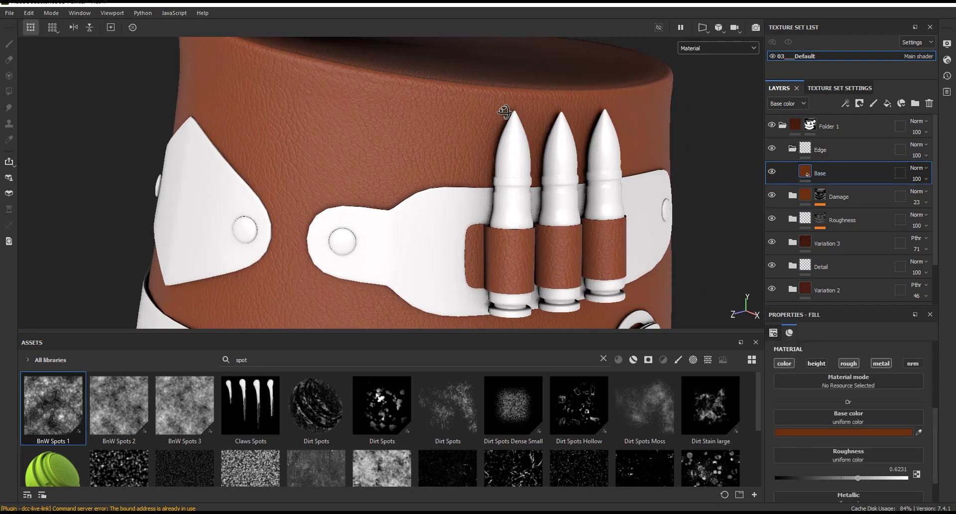
left_click(850, 433)
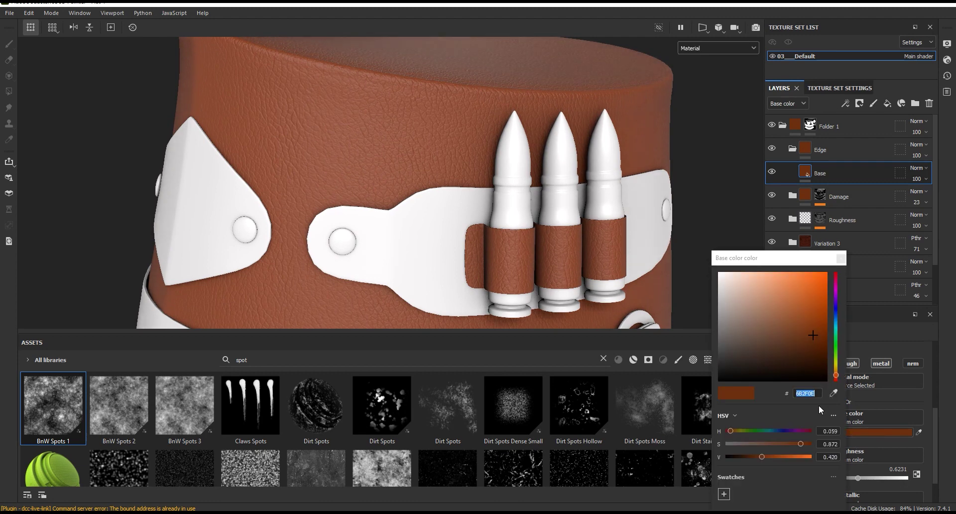
left_click(769, 456)
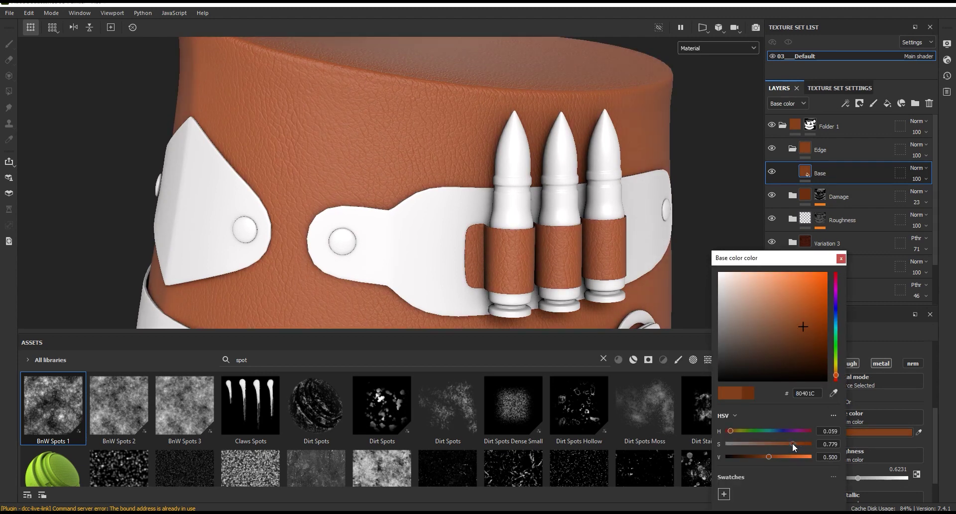
left_click(843, 259)
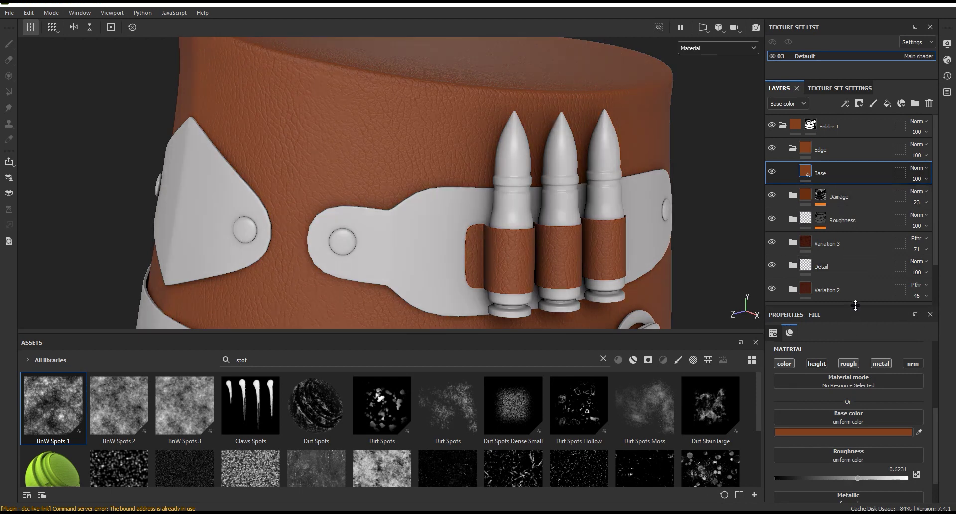
Enable Height at -0.0224 on the Base layer and give it a black mask.
left_click_drag(856, 305, 856, 240)
left_click(815, 298)
scroll(839, 402, "down", 1)
left_click(837, 400)
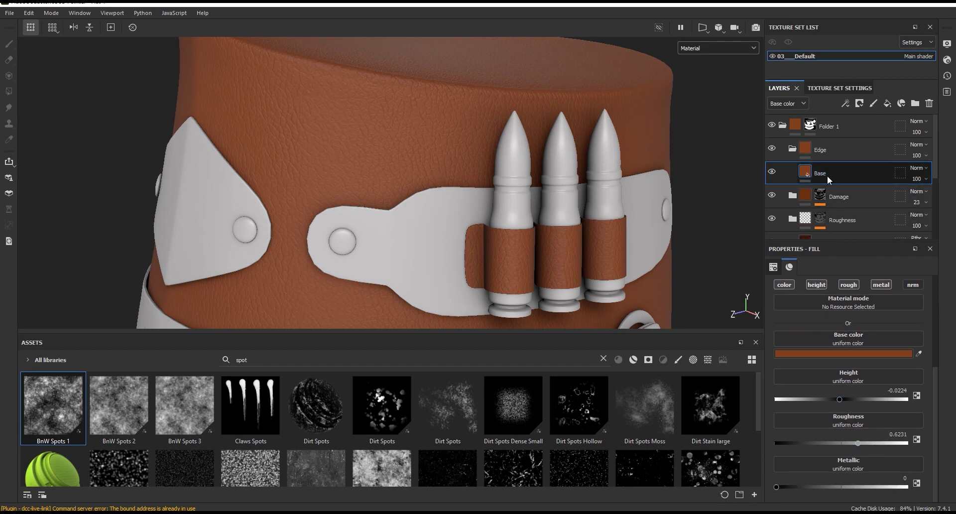
left_click(860, 103)
left_click(867, 125)
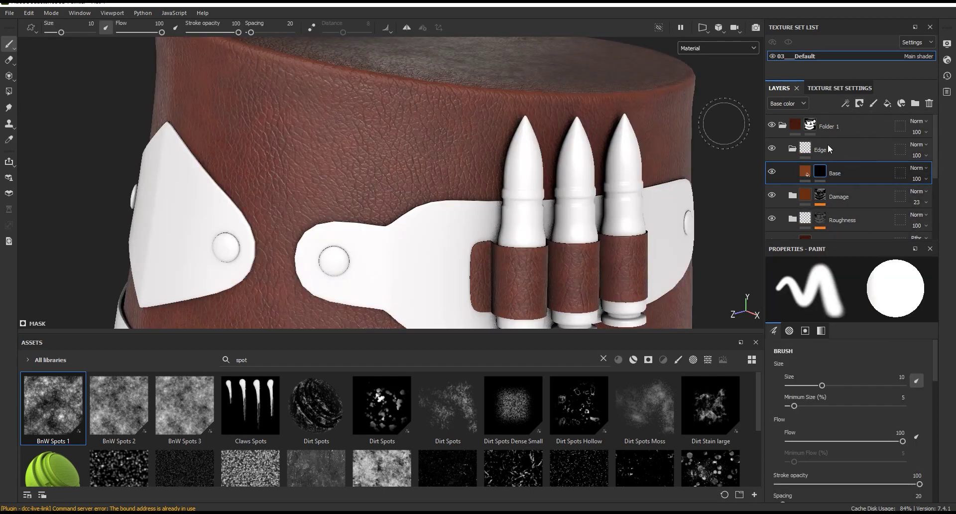
Add a fill to the Base mask using BnW Spots 1 with tri-planar projection.
left_click(845, 103)
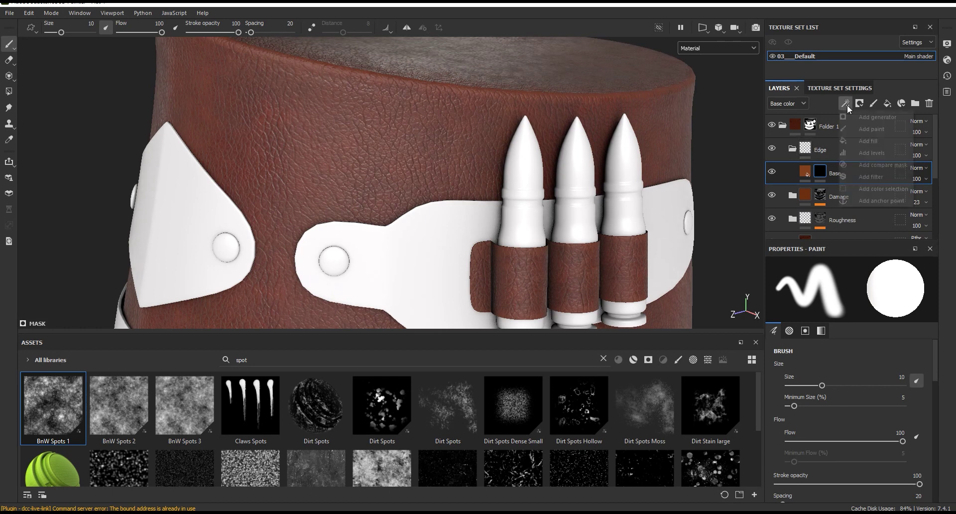
left_click(867, 142)
left_click_drag(78, 408, 836, 296)
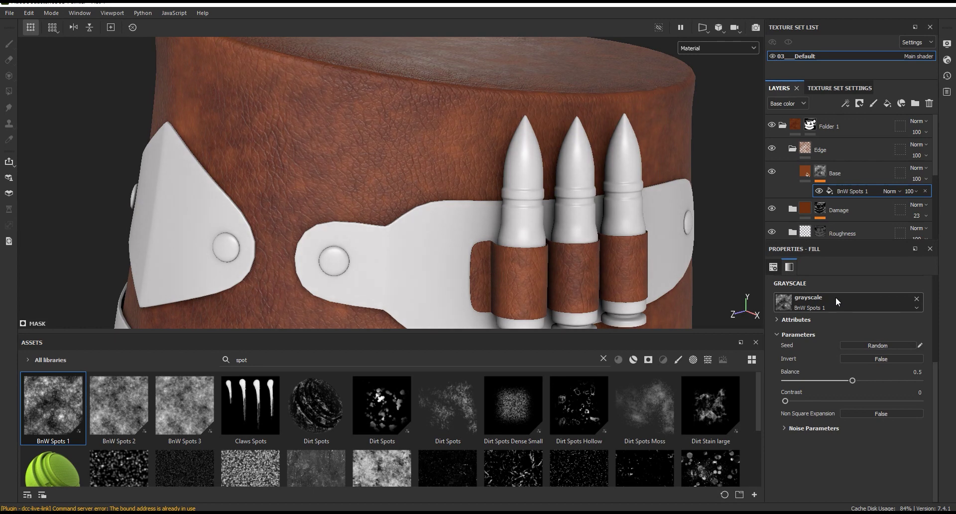
scroll(871, 349, "up", 5)
left_click(832, 303)
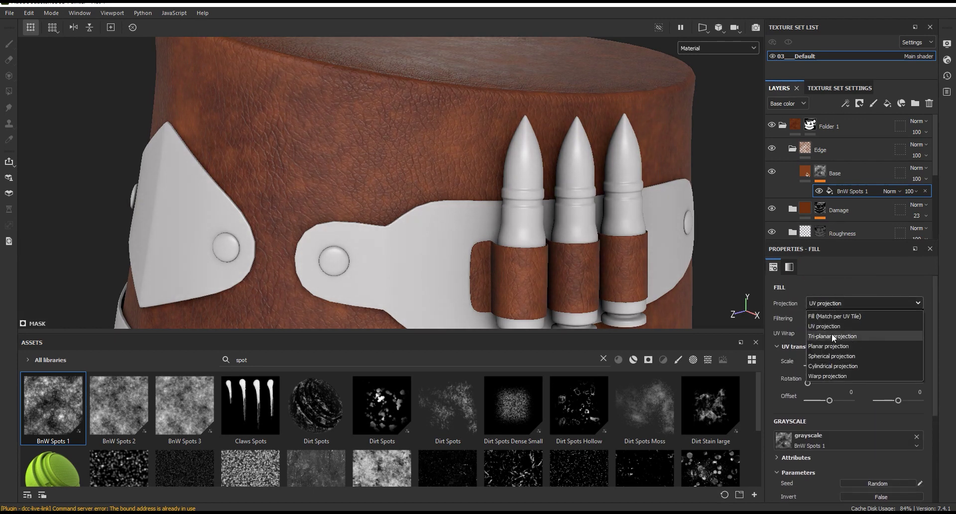
left_click(832, 337)
Set the BnW Spots 1 contrast to 0.44 and balance to 0.41.
scroll(937, 348, "down", 1)
scroll(896, 339, "down", 2)
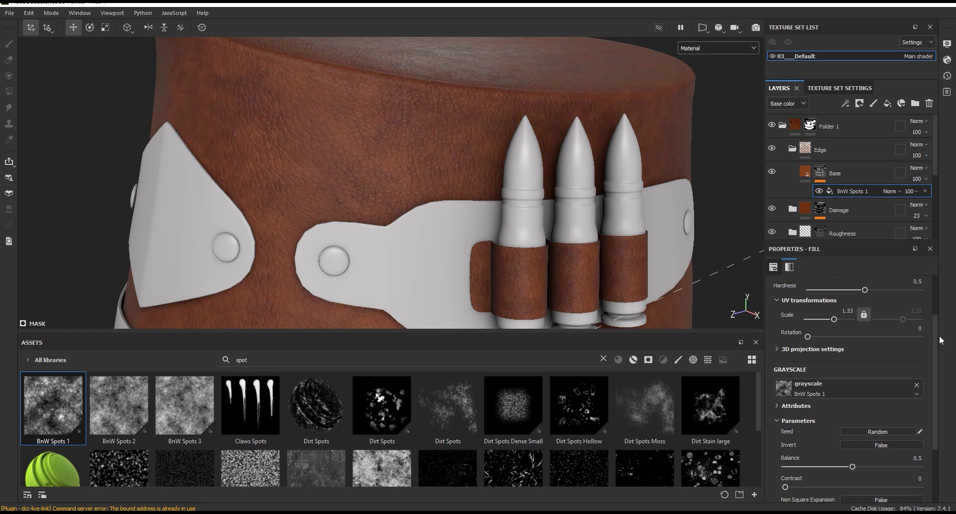
scroll(934, 381, "down", 3)
left_click_drag(832, 409, 838, 411)
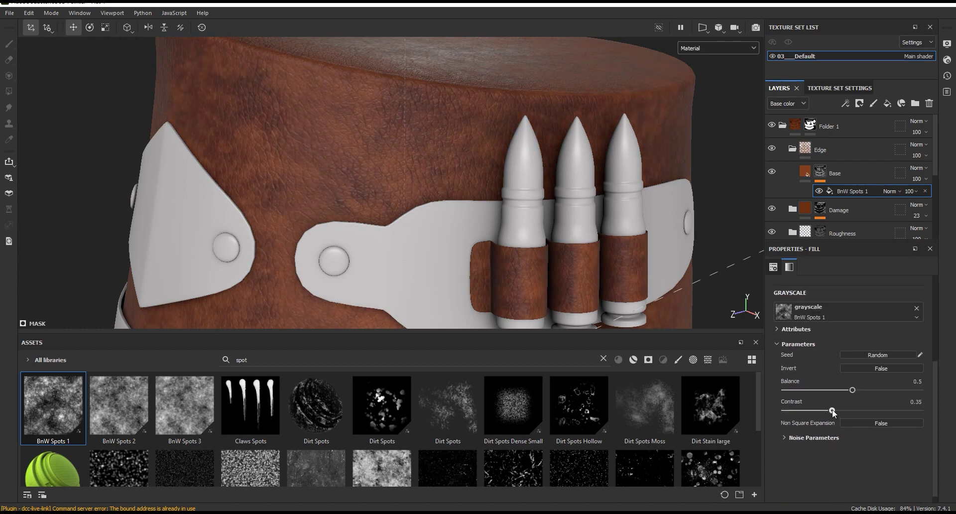
left_click_drag(839, 410, 841, 391)
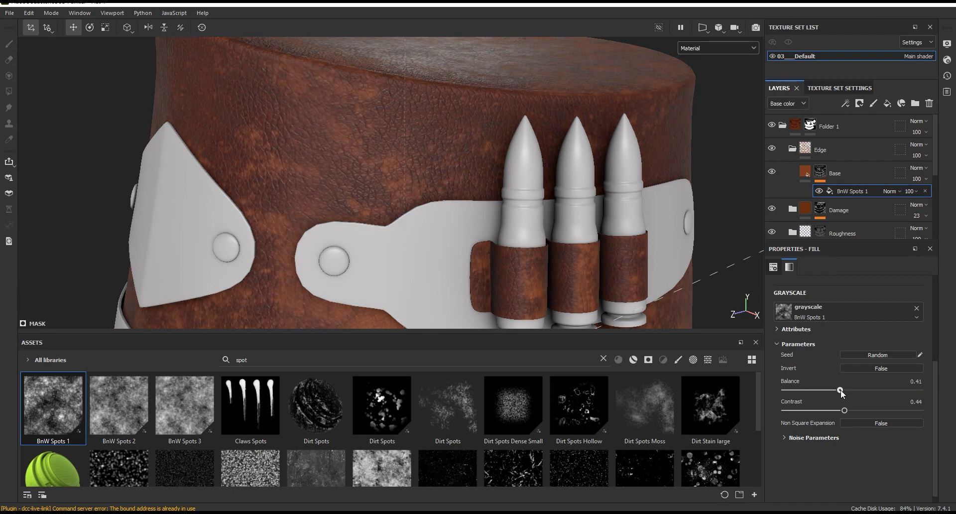
scroll(435, 130, "down", 5)
left_click_drag(504, 217, 549, 99, "alt")
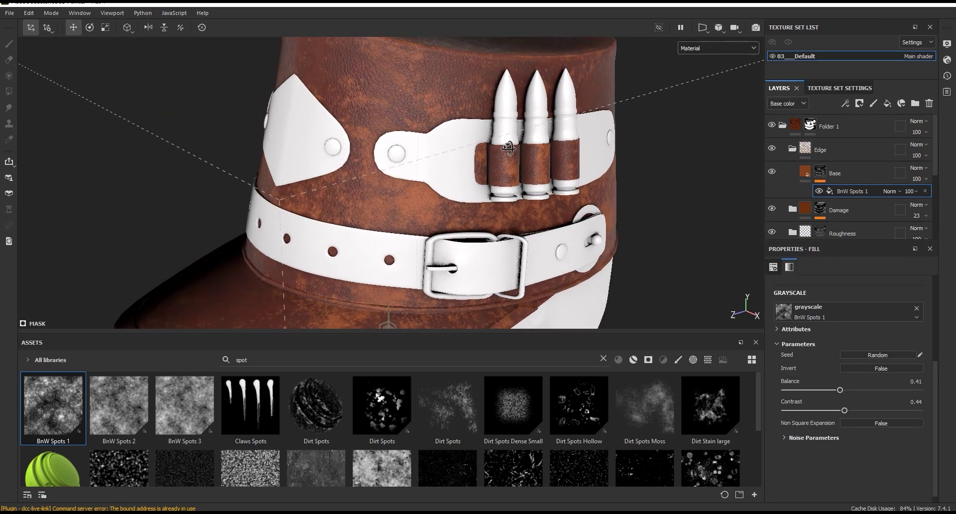
Add a Metal Edge Wear generator to the Base mask in Screen blend mode.
middle_click_drag(549, 99, 472, 150, "alt")
scroll(452, 128, "up", 5)
left_click_drag(451, 128, 523, 145, "alt")
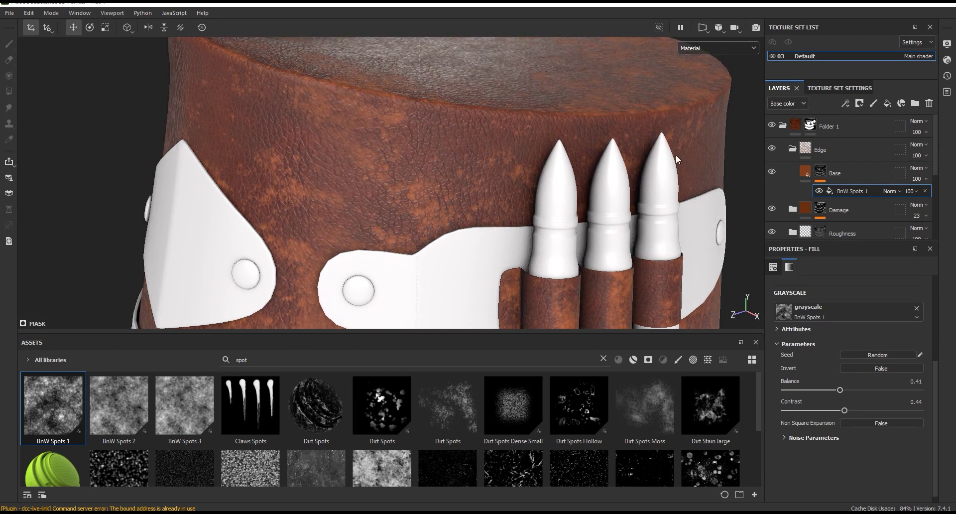
left_click(852, 119)
left_click(853, 287)
left_click(908, 380)
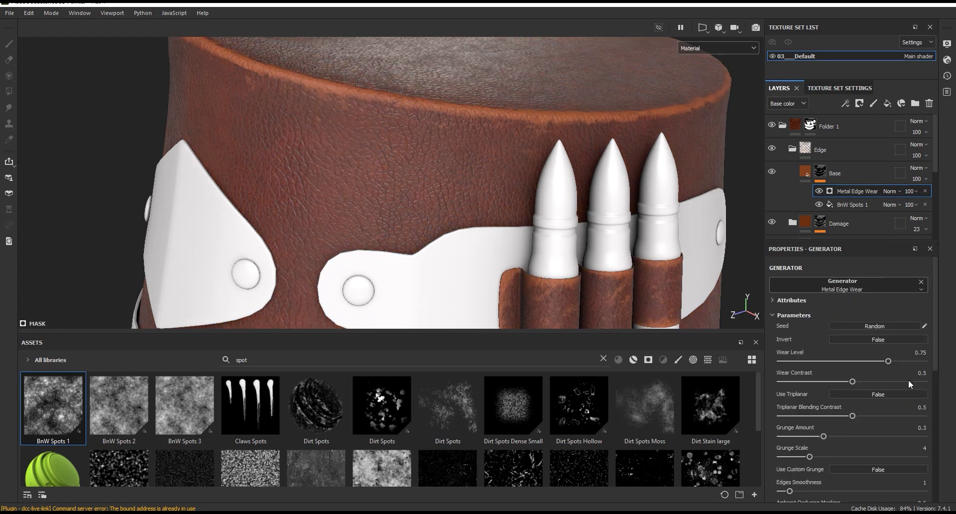
left_click(891, 190)
left_click(894, 350)
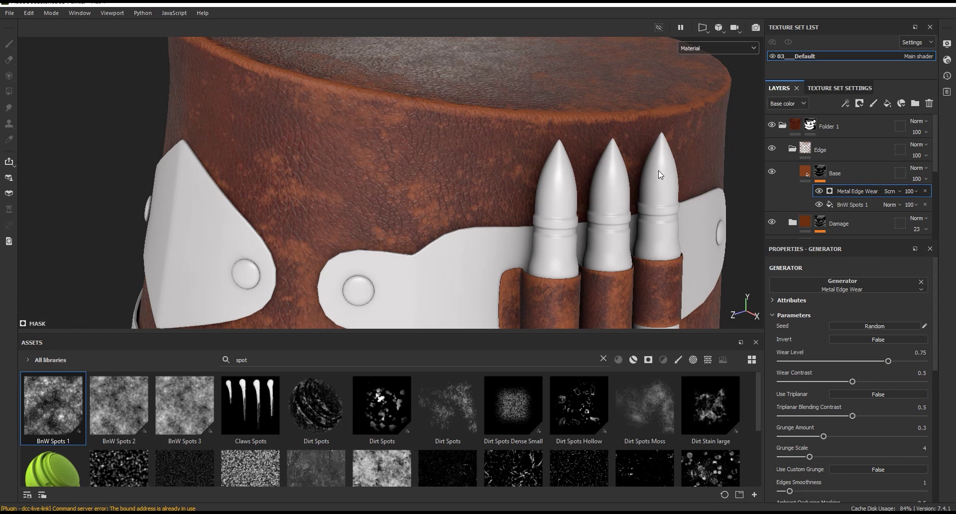
Tune Metal Edge Wear: higher wear contrast, slight grunge change, edges smoothness 2.28.
scroll(492, 103, "up", 2)
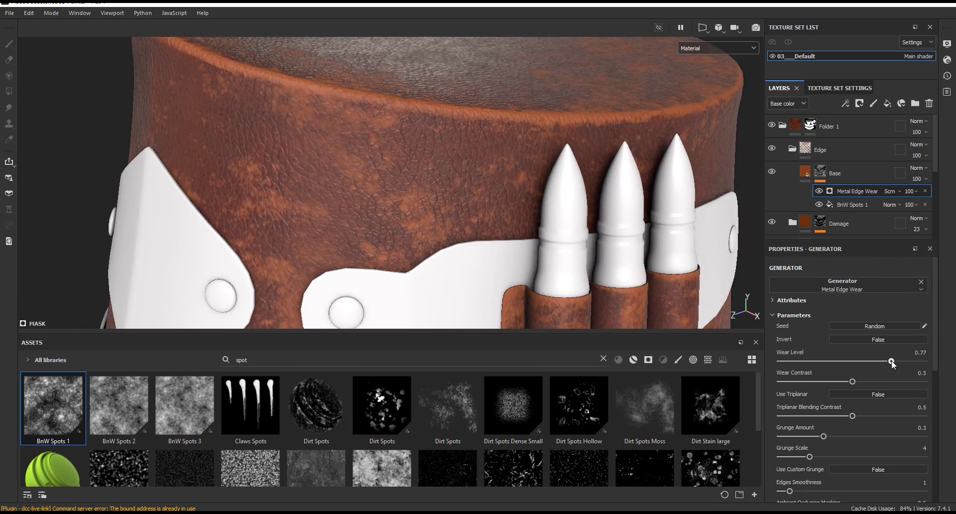
left_click_drag(864, 381, 889, 385)
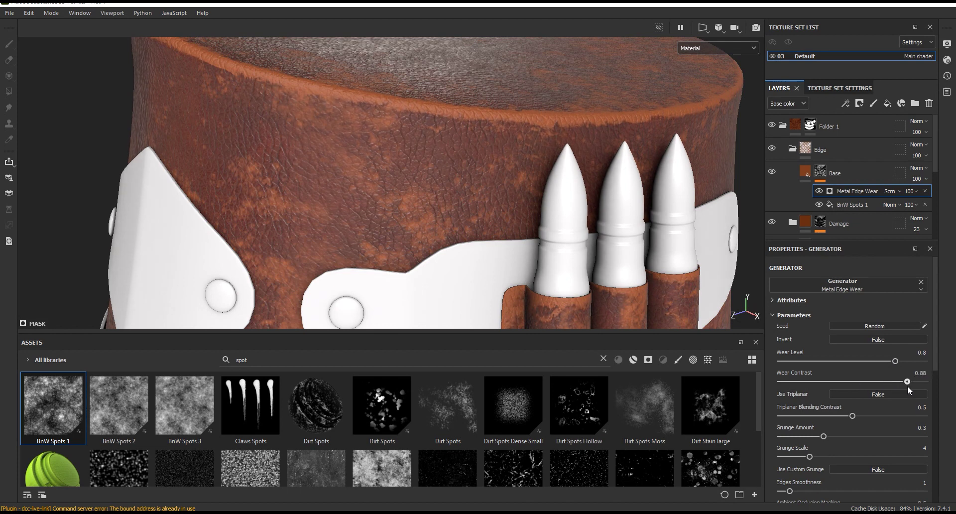
left_click_drag(895, 360, 897, 361)
left_click_drag(937, 335, 936, 375)
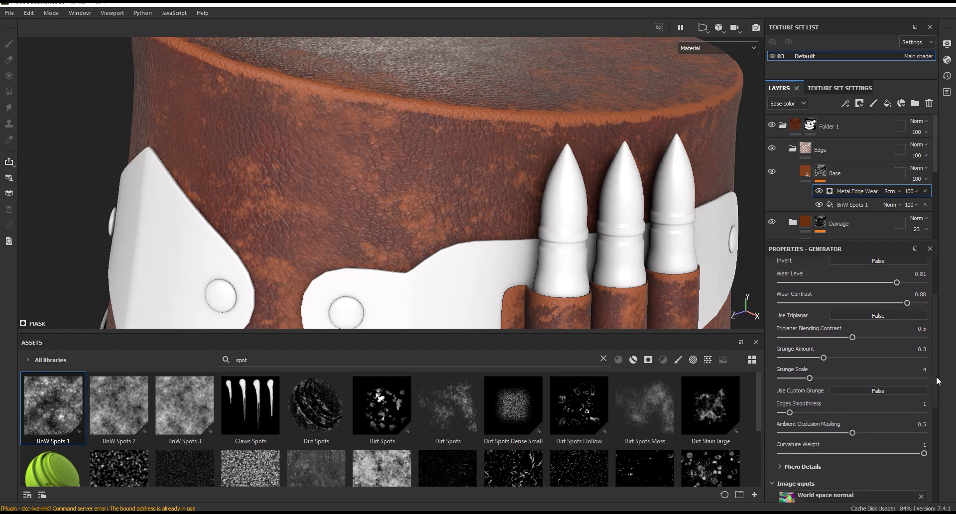
left_click_drag(827, 363, 826, 363)
mouse_move(789, 413)
left_mouse_down()
mouse_move(842, 413)
mouse_move(801, 413)
left_mouse_up()
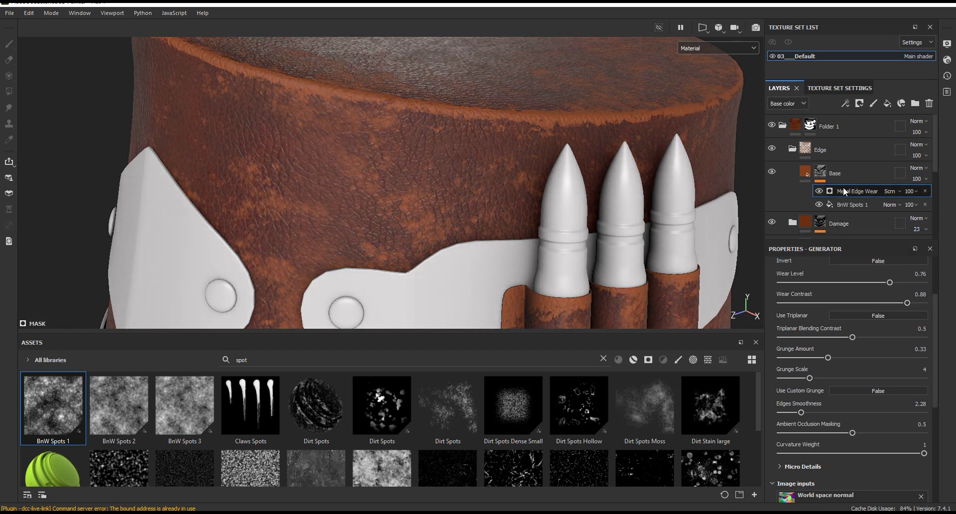
left_click(846, 103)
Add a Levels adjustment to the Base mask and raise its black point.
left_click(870, 152)
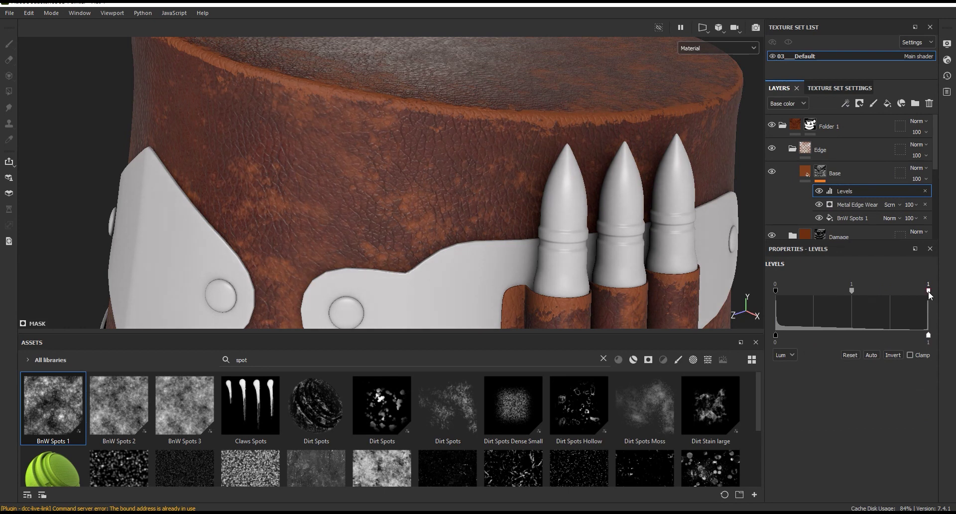
left_click_drag(928, 290, 928, 291)
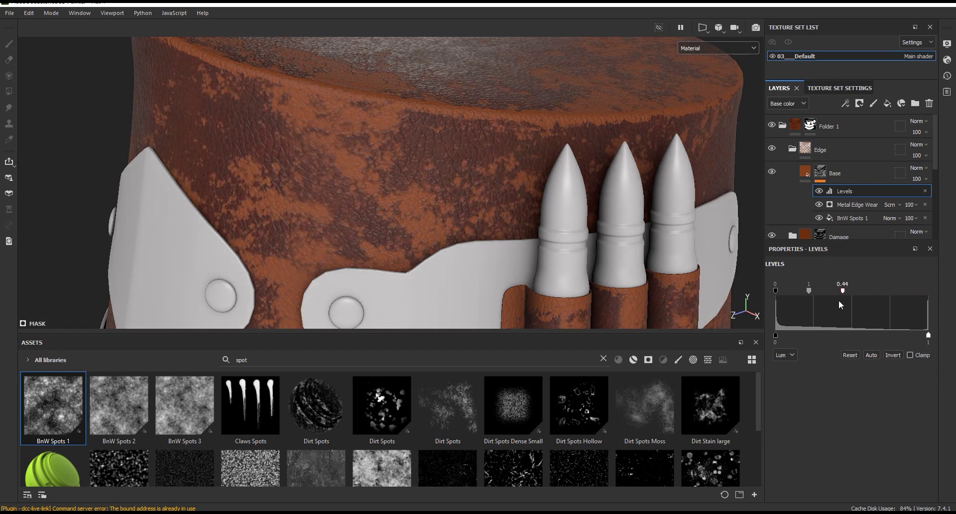
left_click_drag(775, 291, 805, 291)
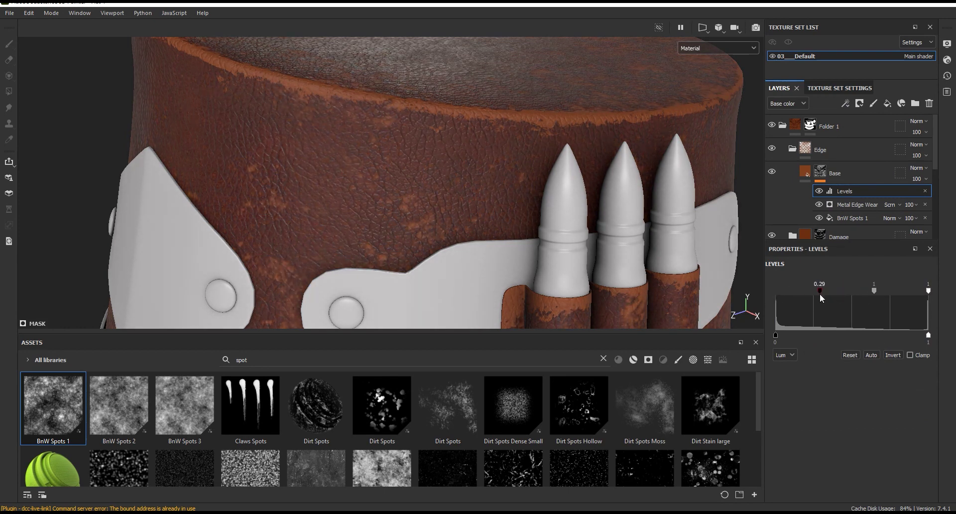
left_click_drag(805, 296, 807, 297)
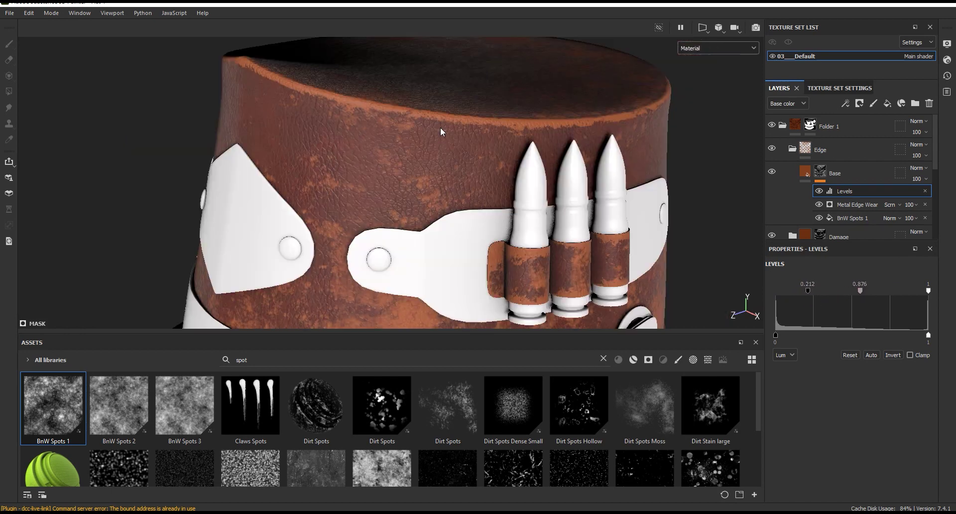
Compare the edge wear on and off, then lower its Wear Level to 0.67.
middle_click_drag(498, 199, 550, 237, "alt")
scroll(549, 237, "up", 5)
scroll(593, 255, "up", 2)
left_click(772, 172)
left_click(772, 171)
left_click(856, 204)
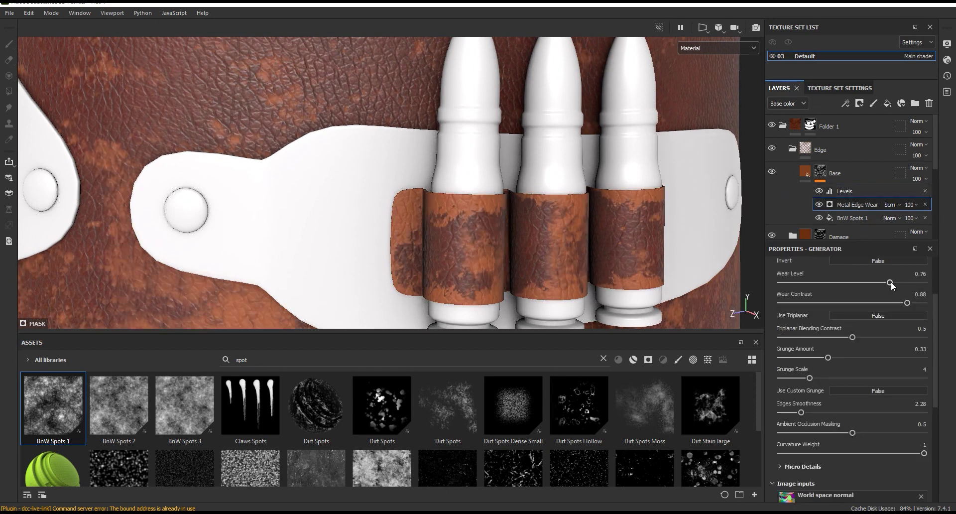
left_click_drag(885, 282, 875, 283)
Reduce the Base layer opacity to 29 and zoom in on the brim and buckle.
scroll(503, 291, "down", 3)
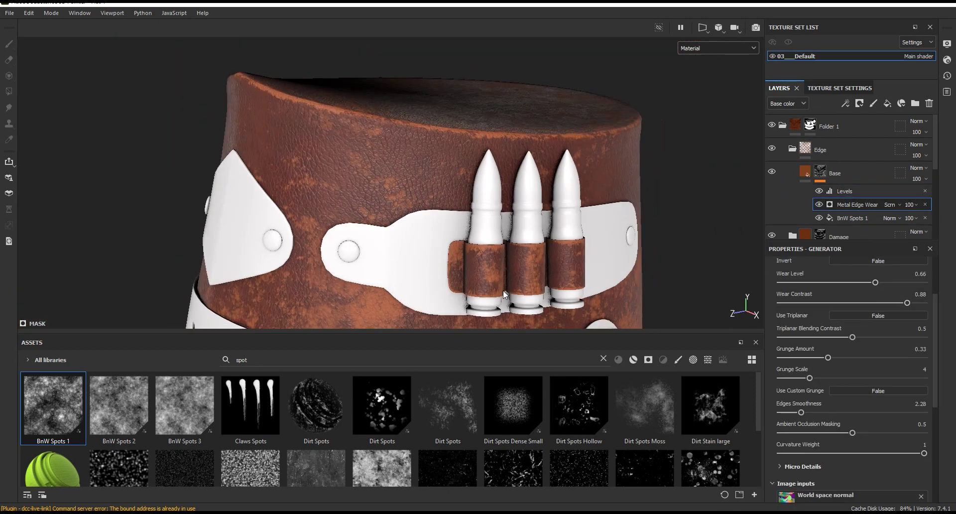
scroll(503, 291, "down", 2)
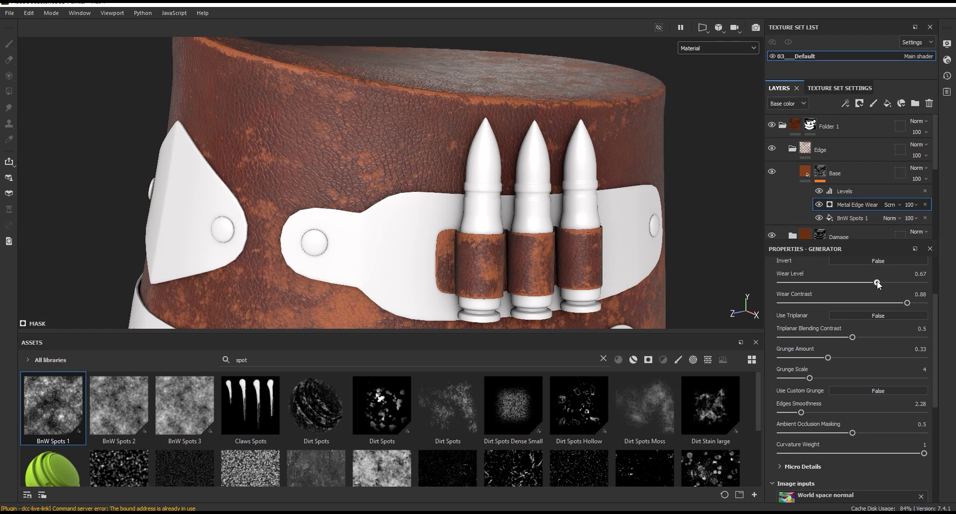
left_click(917, 178)
left_click_drag(950, 197, 925, 201)
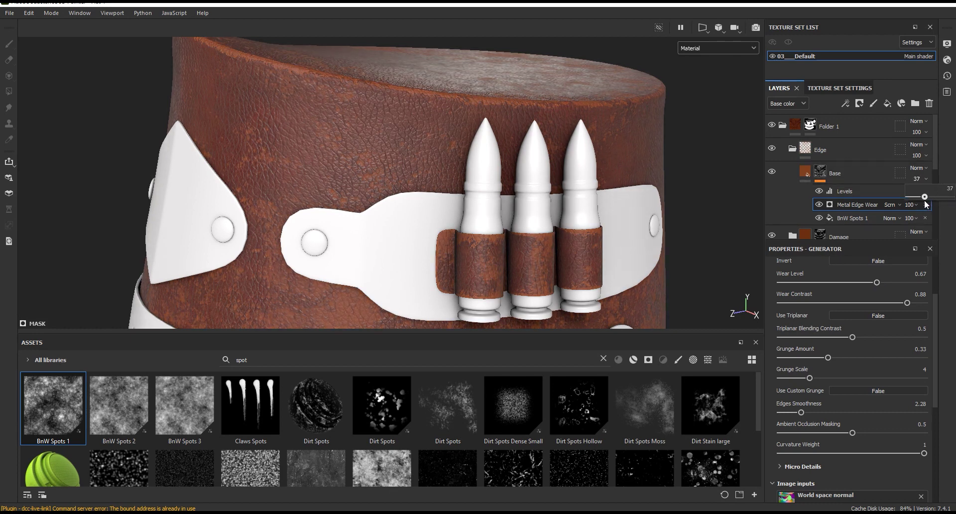
left_click_drag(923, 199, 920, 200)
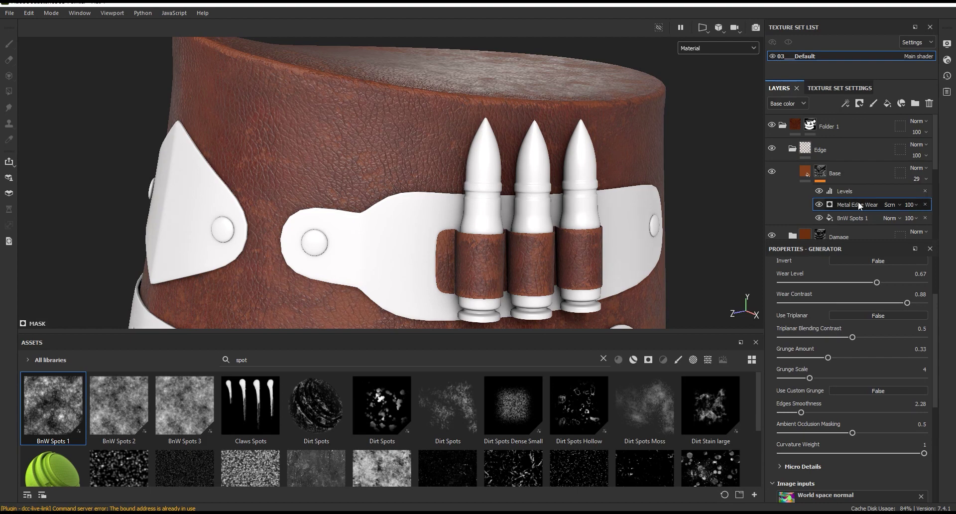
scroll(487, 117, "down", 3)
left_click_drag(487, 117, 440, 278, "alt")
right_click_drag(441, 278, 474, 244, "alt")
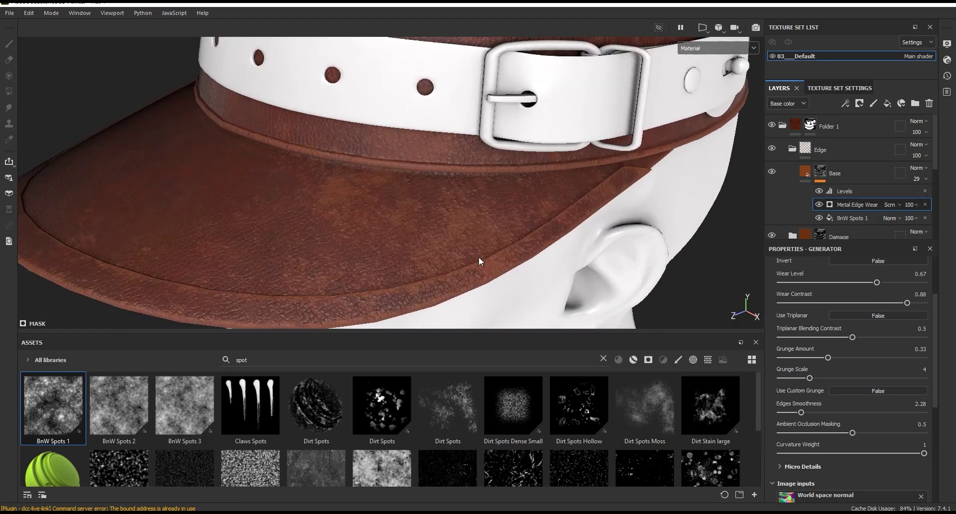
Lower BnW Spots 1 opacity to 58.
left_click_drag(474, 244, 448, 209, "alt")
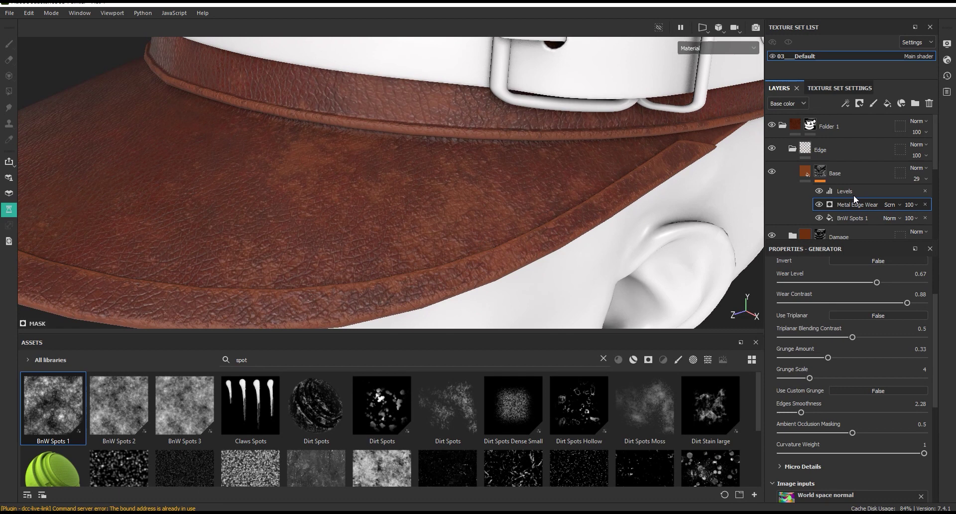
left_click(857, 217)
left_click(910, 217)
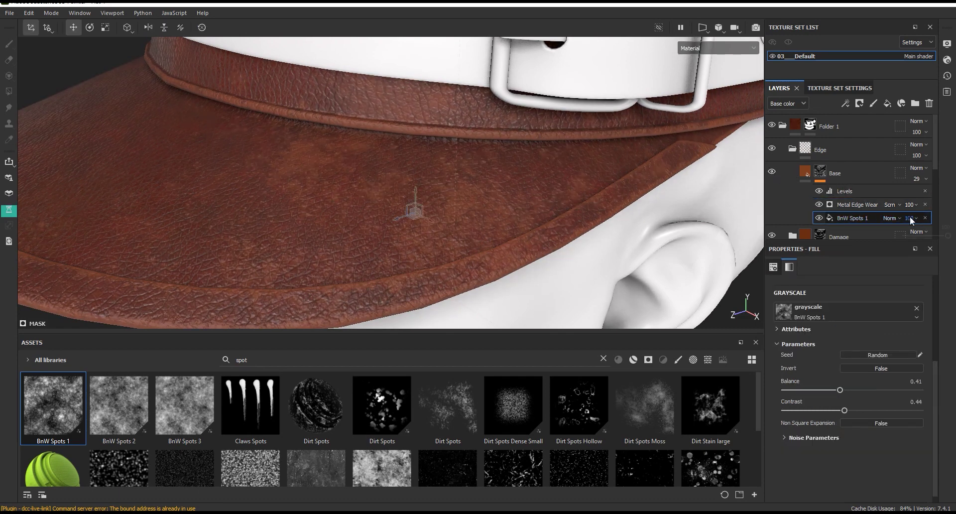
left_click_drag(948, 237, 931, 239)
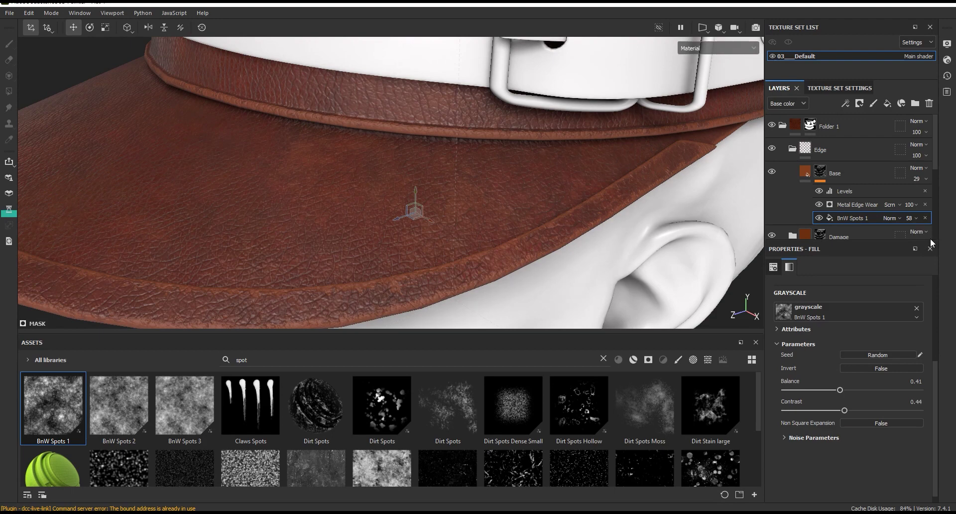
scroll(432, 270, "down", 5)
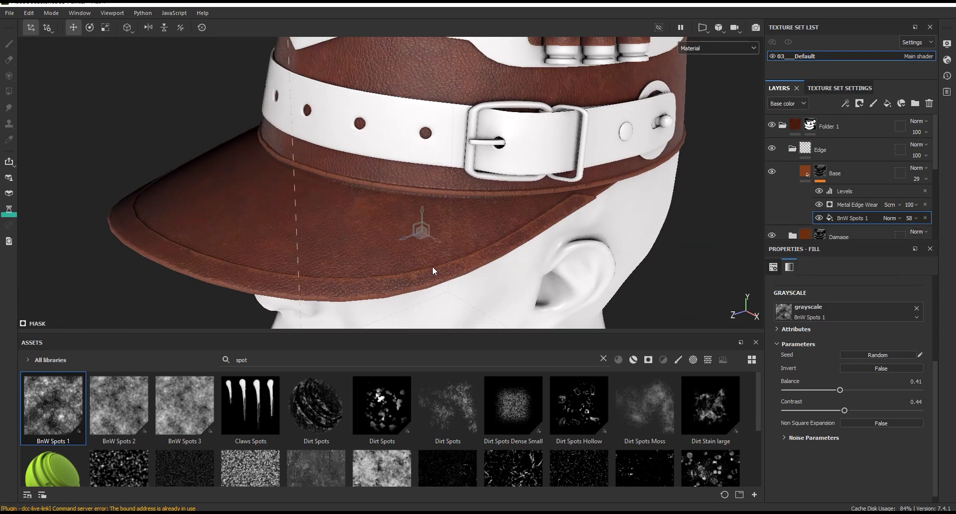
Raise Metal Edge Wear's Wear Level to 0.74.
mouse_move(432, 271)
left_mouse_down("alt")
mouse_move(470, 137)
mouse_move(492, 131)
mouse_move(500, 144)
left_mouse_up("alt")
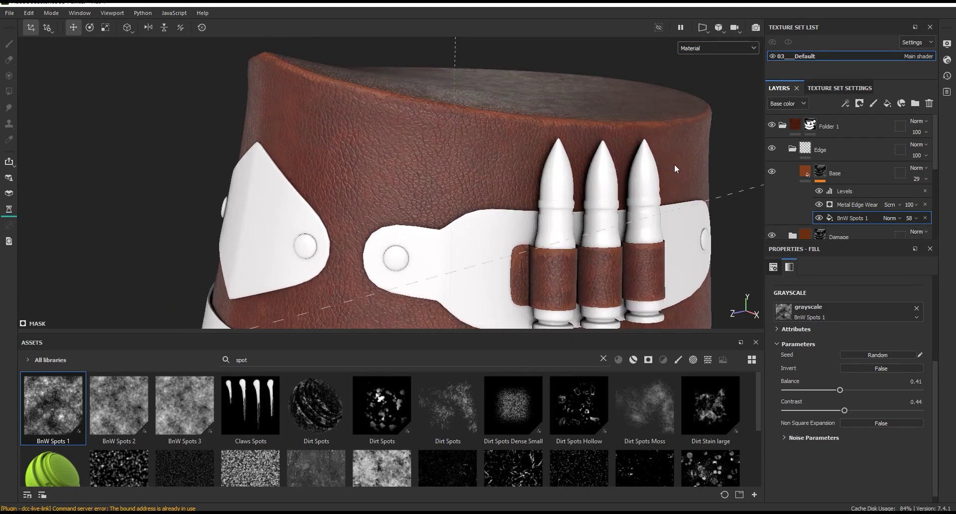
left_click(866, 205)
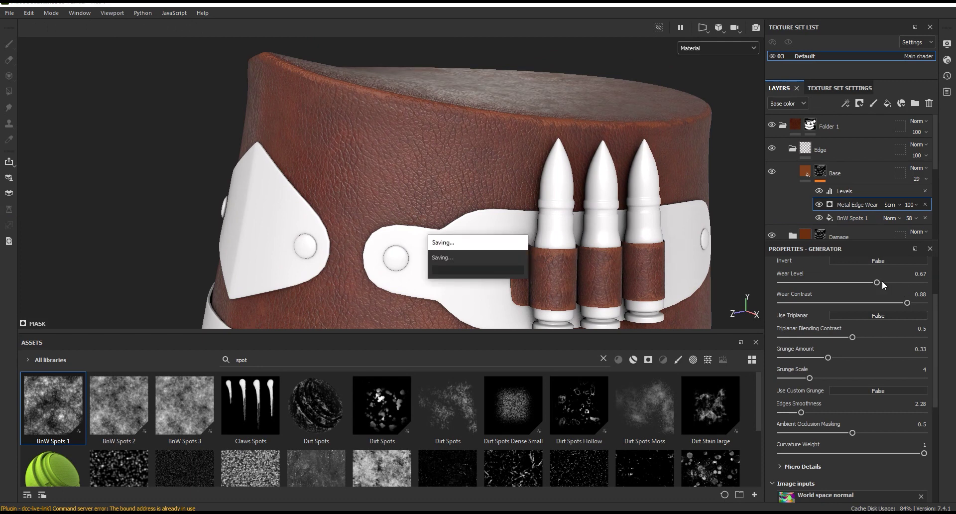
left_click_drag(886, 282, 897, 305)
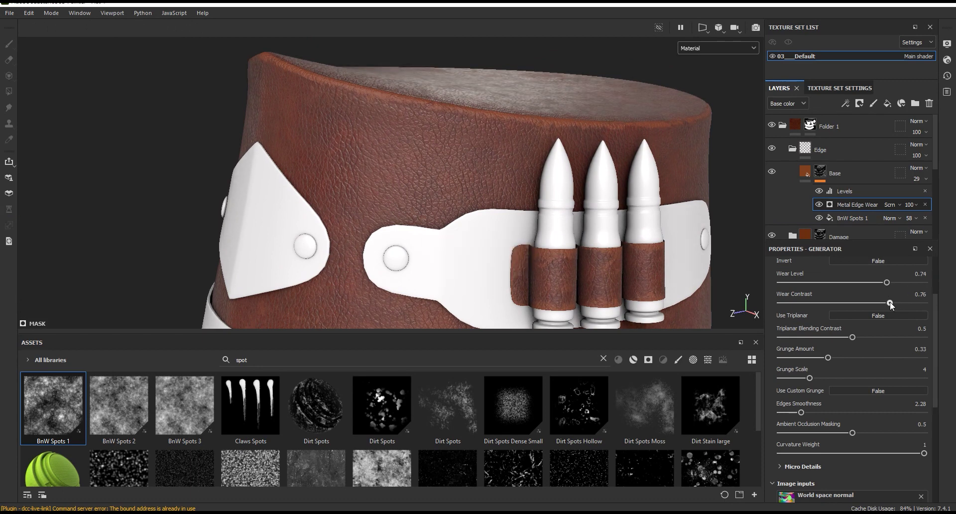
Lower Metal Edge Wear's opacity to 67 and reselect the Base leather layer.
left_click(919, 179)
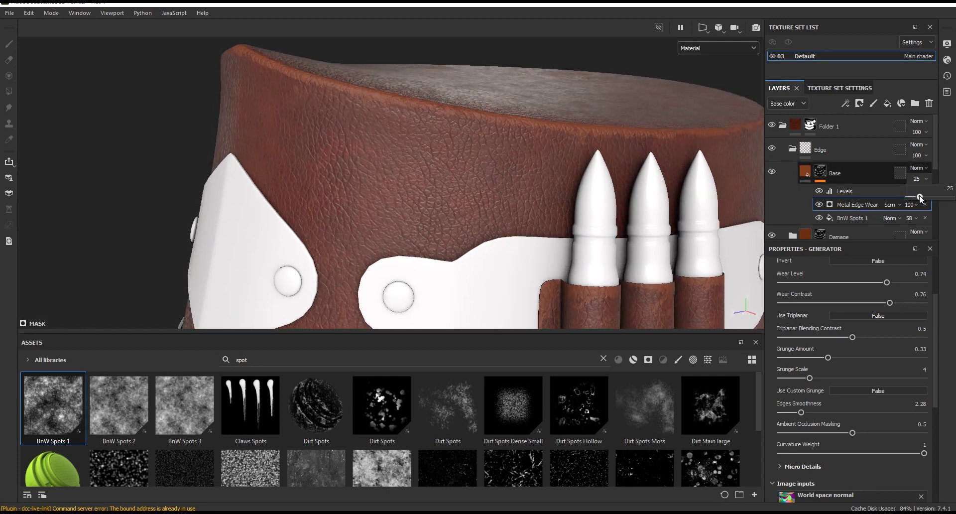
left_click(915, 205)
left_click_drag(949, 222, 934, 224)
scroll(423, 130, "down", 5)
left_click_drag(378, 130, 423, 130, "alt")
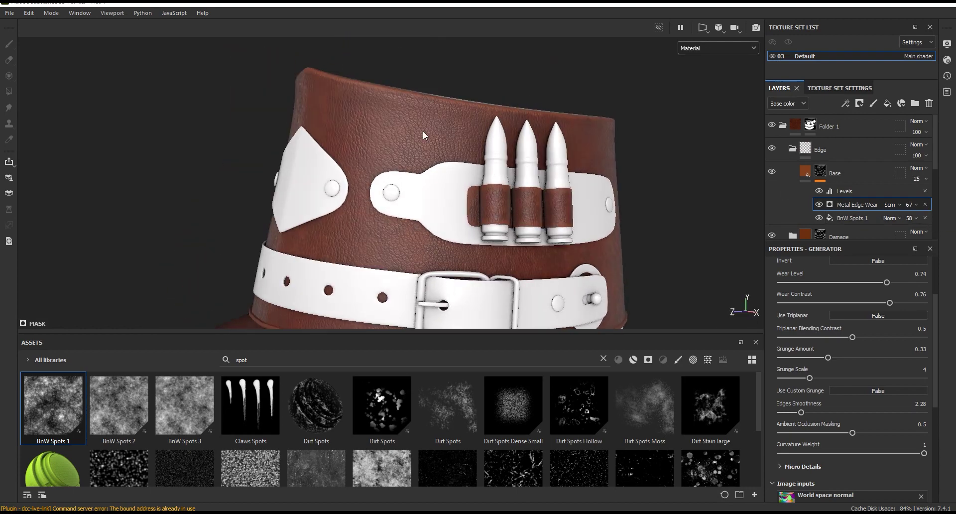
scroll(438, 132, "up", 2)
left_click(804, 173)
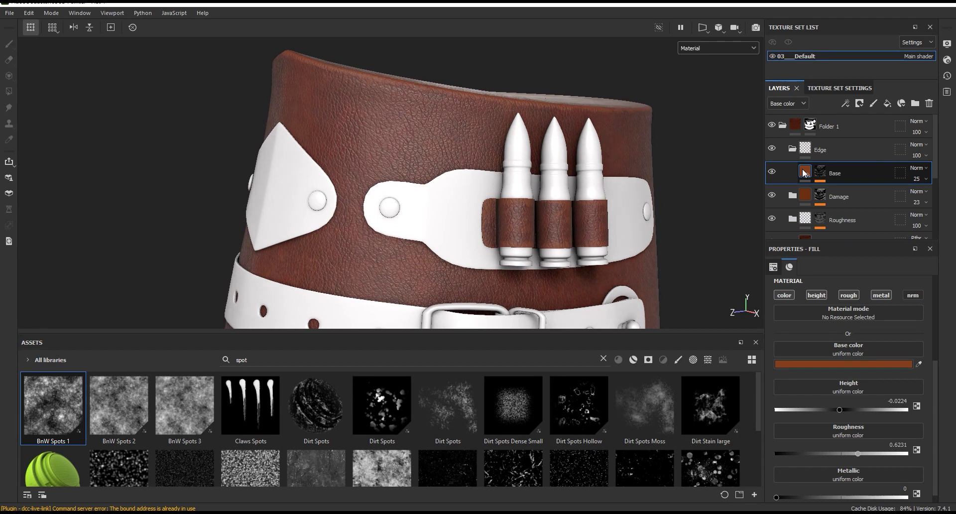
Duplicate the Base leather layer and rename the copy 02.
key("ctrl+d")
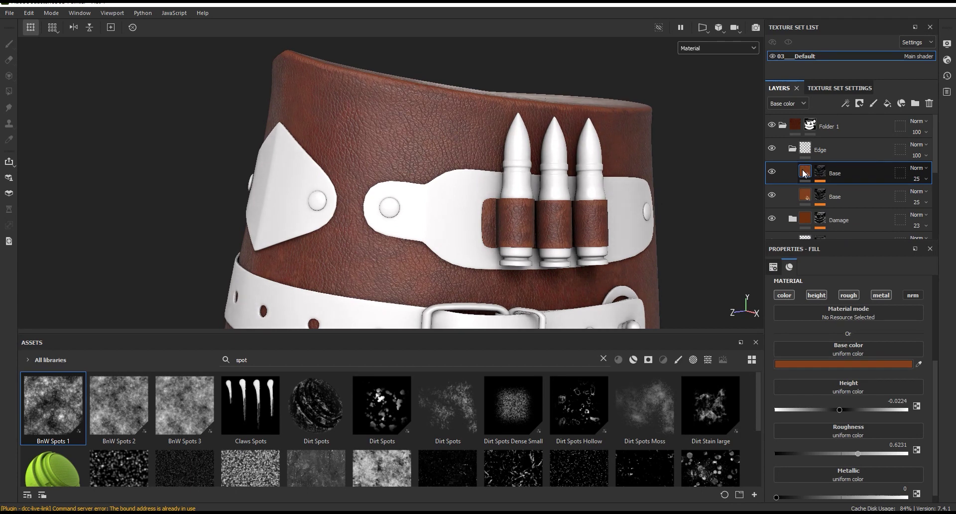
double_click(836, 173)
type("02")
key("Return")
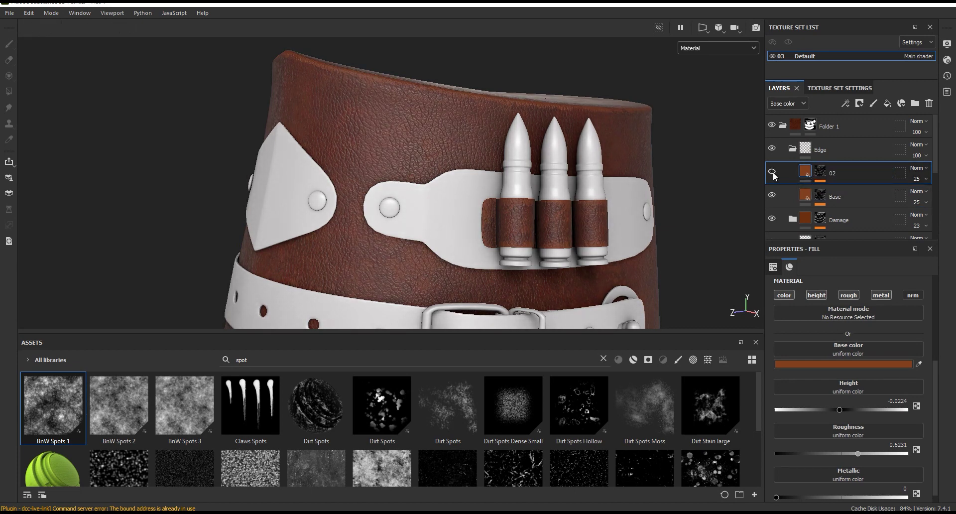
Give layer 02 a brighter, more saturated orange-brown base colour.
left_click(851, 363)
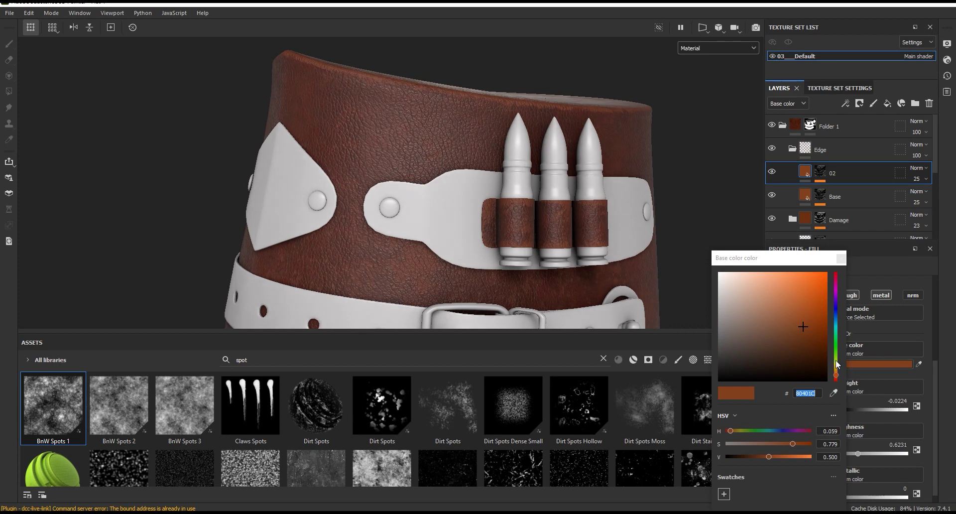
left_click(798, 443)
left_click(773, 456)
left_click(776, 456)
left_click(799, 444)
left_click(840, 258)
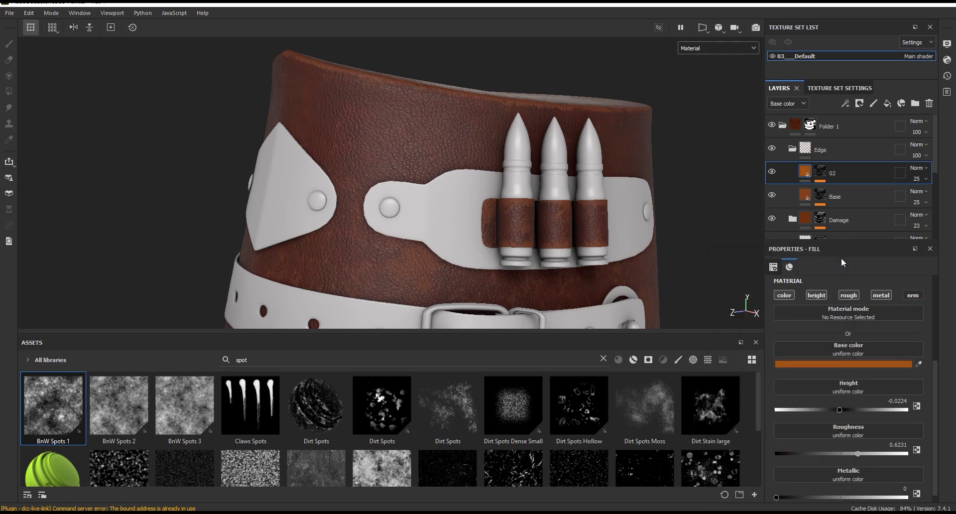
left_click_drag(671, 197, 615, 114, "alt")
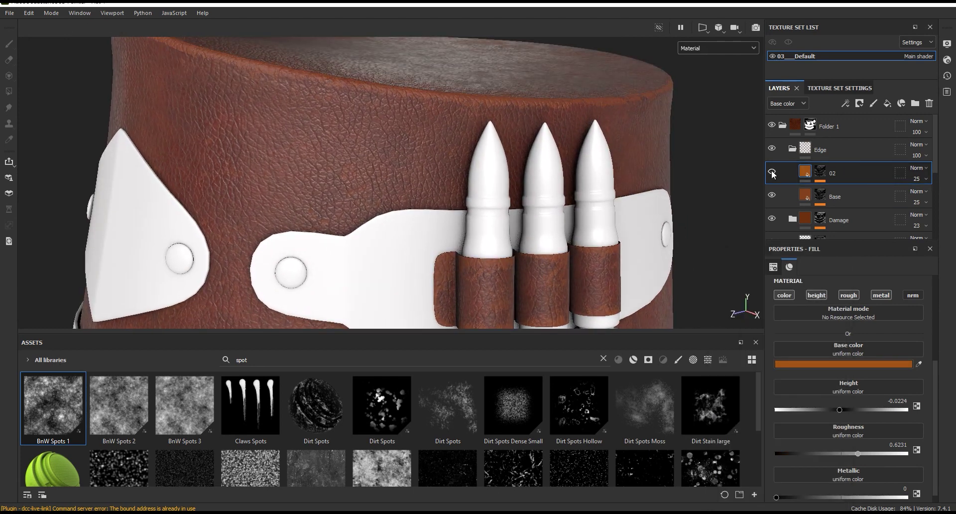
Set layer 02 to 52 opacity and fine-tune its base colour to A0591C.
left_click(927, 179)
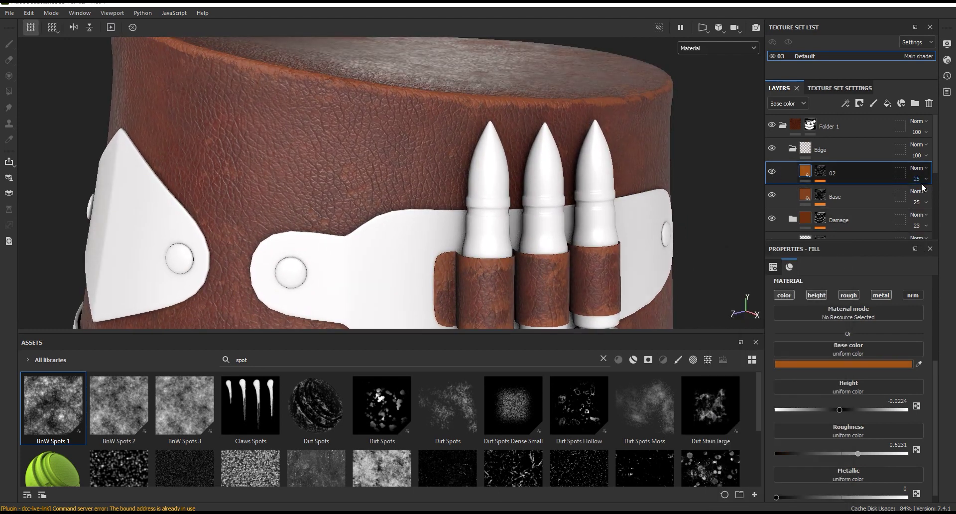
left_click_drag(919, 198, 931, 199)
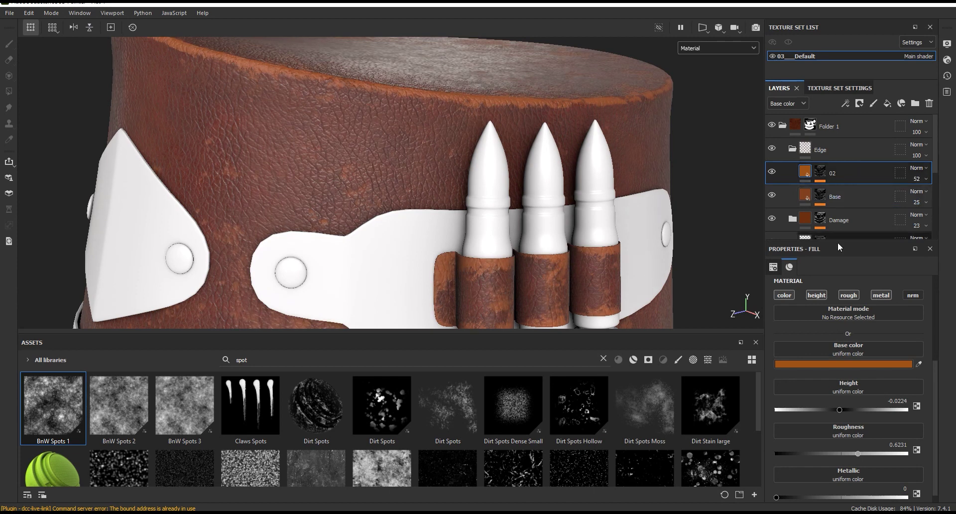
left_click(847, 364)
left_click(832, 371)
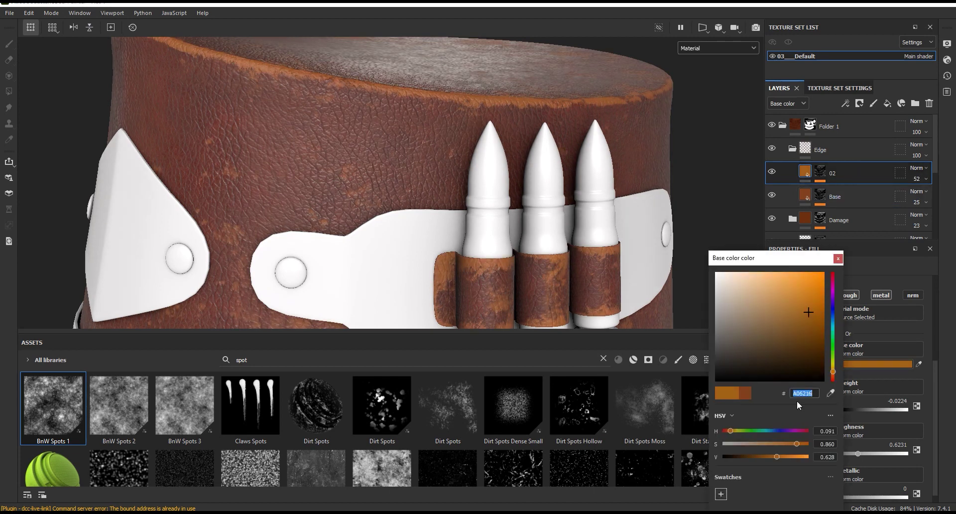
left_click_drag(833, 373, 833, 375)
left_click_drag(776, 456, 776, 456)
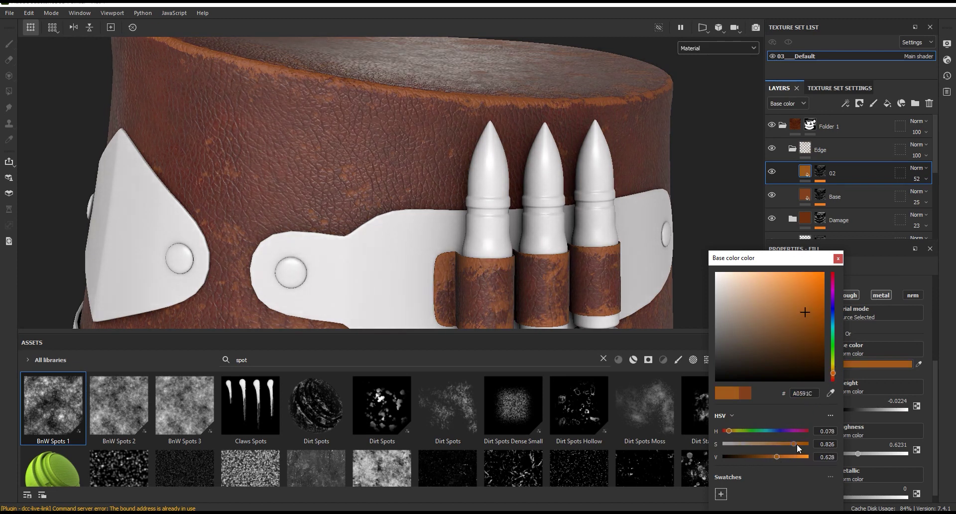
left_click(837, 259)
left_click(819, 171)
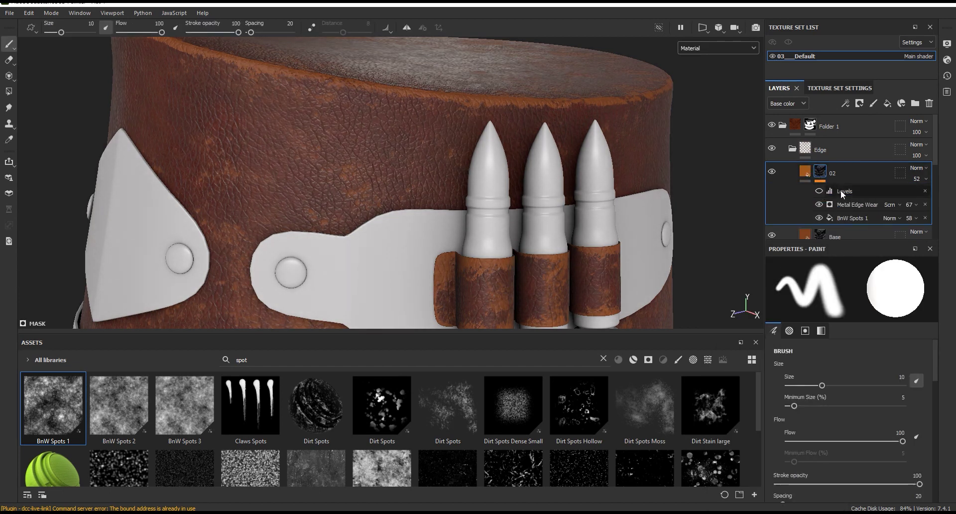
Remove Levels and BnW Spots 1 from layer 02's mask and set Metal Edge Wear to Normal blending.
left_click(925, 191)
left_click(925, 204)
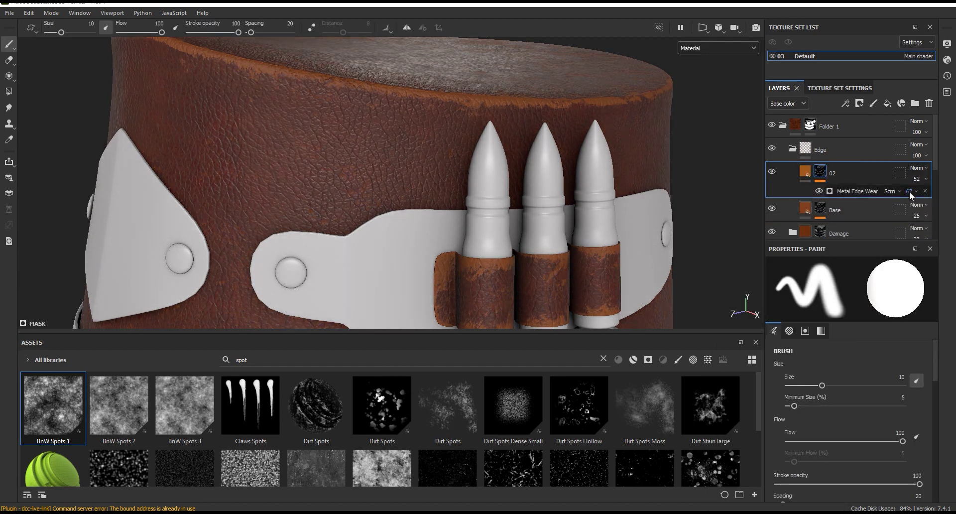
left_click(898, 192)
left_click(895, 198)
Raise layer 02's edge wear level to 0.8 so orange shows along the hat's top rim.
left_click_drag(508, 200, 508, 106, "alt")
left_click(857, 191)
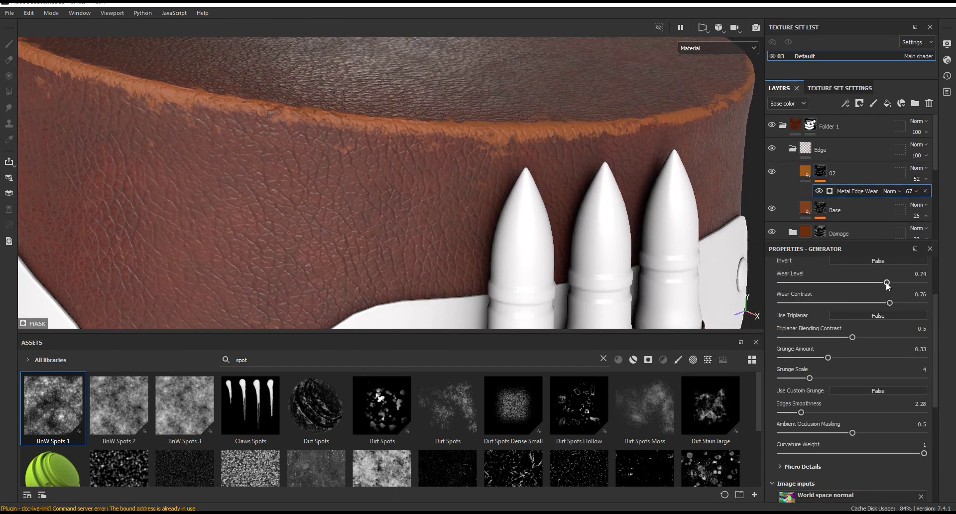
left_click_drag(877, 282, 867, 283)
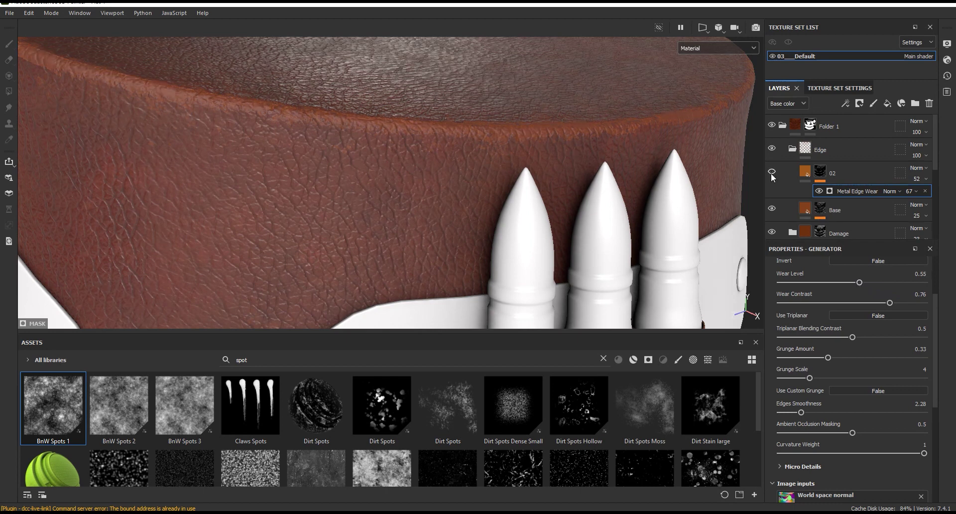
mouse_move(762, 169)
left_mouse_down("alt")
mouse_move(652, 148)
mouse_move(655, 158)
left_mouse_up("alt")
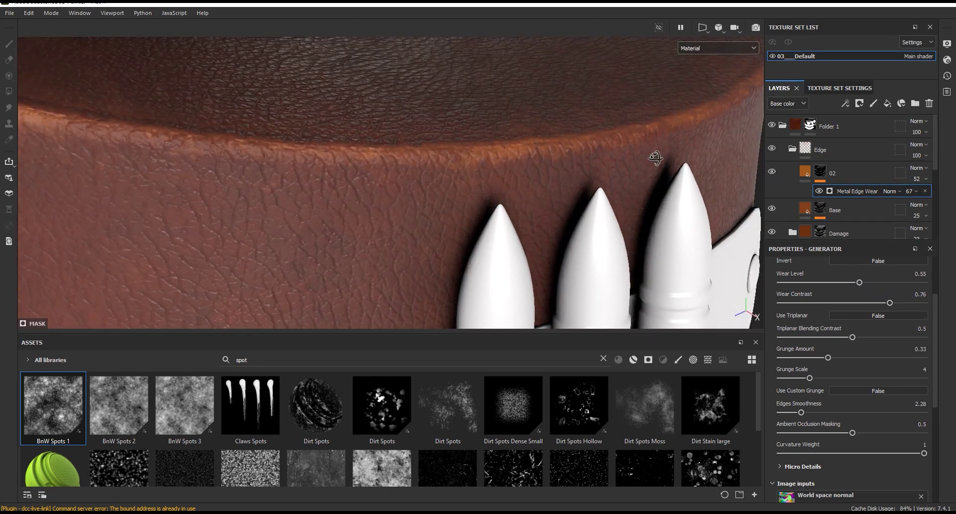
scroll(936, 317, "up", 2)
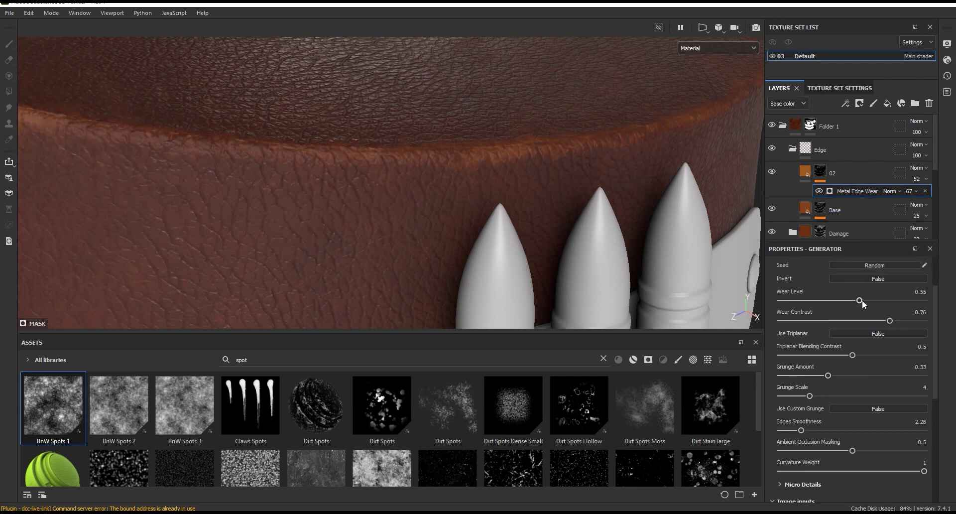
left_click_drag(860, 301, 893, 300)
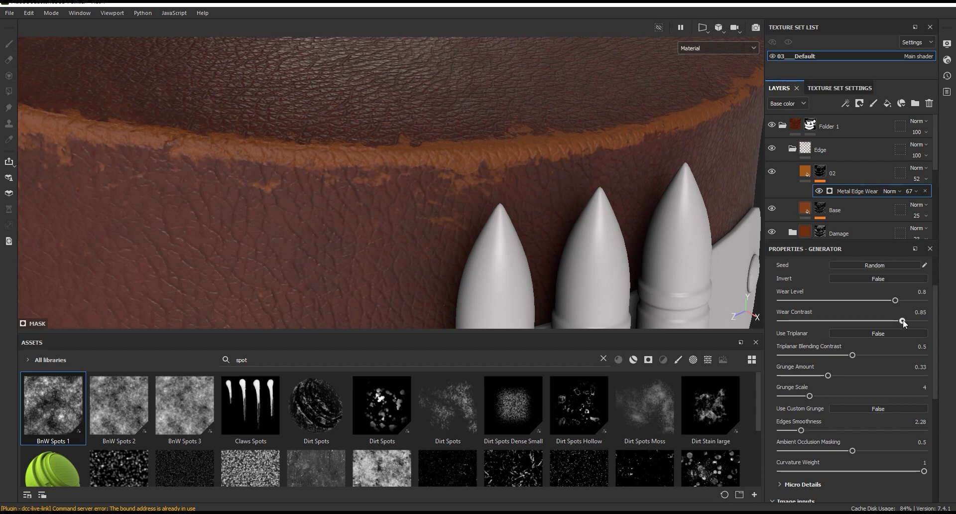
left_click(775, 172)
left_click(775, 171)
Set the Base layer's edge wear to level 0.91 and contrast 0.54.
left_click(820, 209)
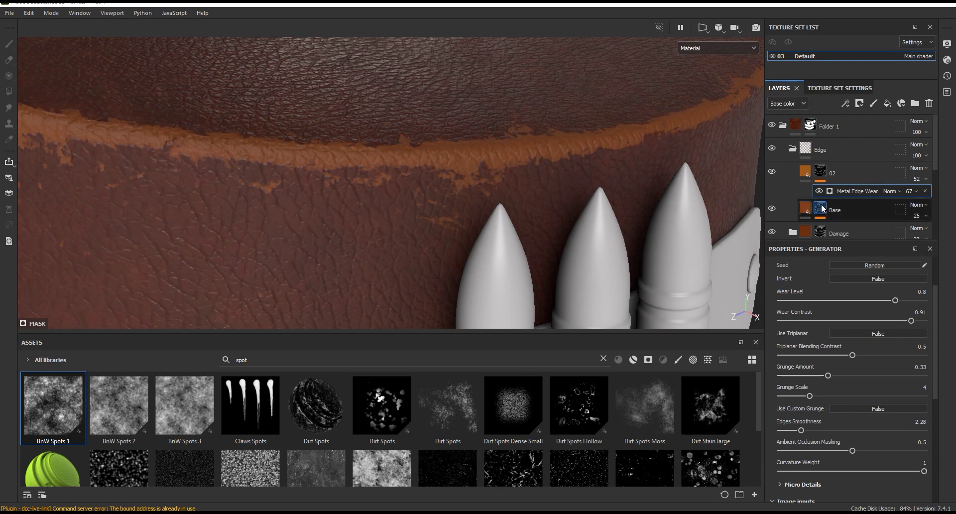
left_click(862, 213)
left_click_drag(888, 301, 910, 304)
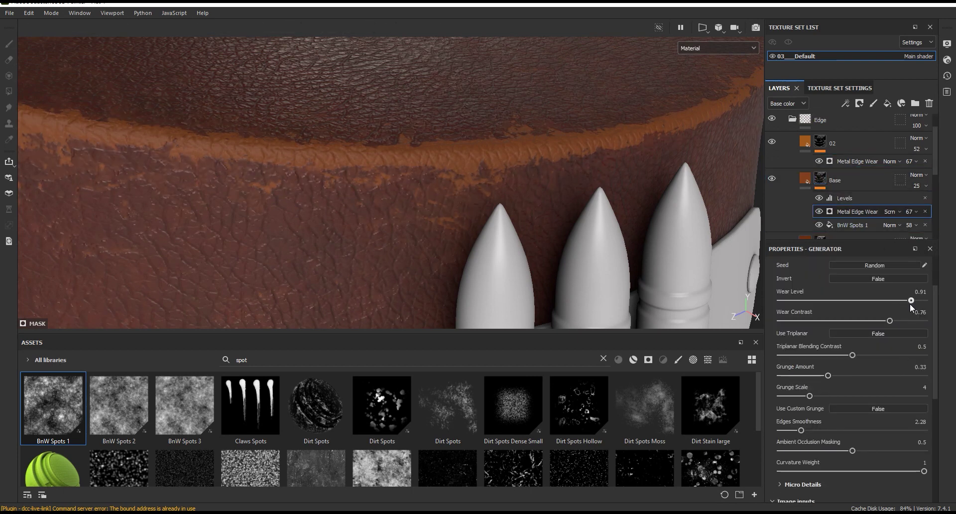
left_click_drag(889, 320, 869, 321)
left_click(866, 161)
key("Delete")
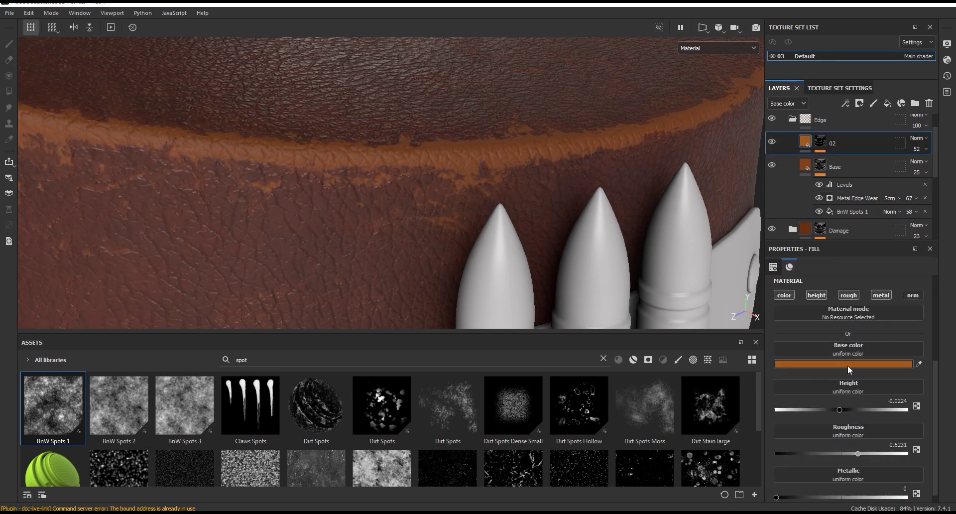
Desaturate layer 02's orange wear colour.
left_click(848, 367)
left_click_drag(776, 256, 616, 218)
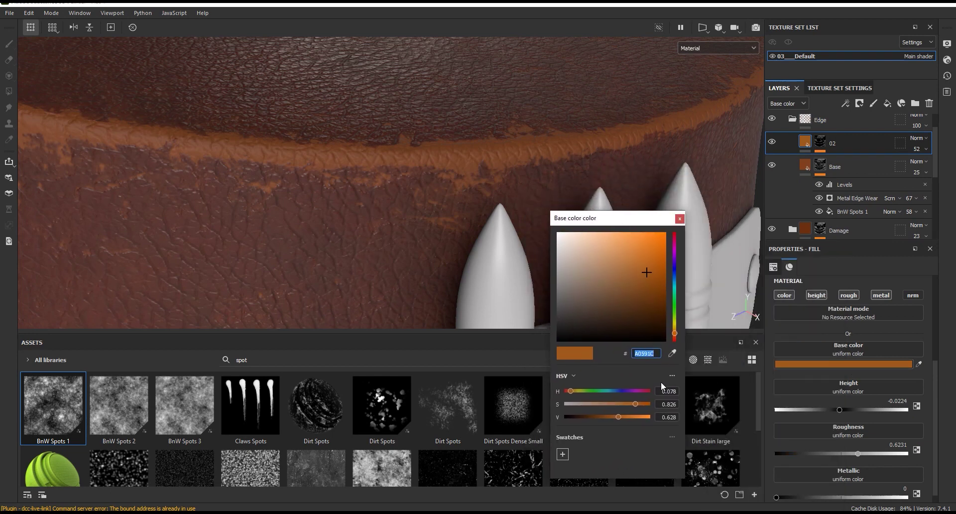
mouse_move(638, 403)
left_mouse_down()
mouse_move(611, 406)
mouse_move(623, 418)
left_mouse_up()
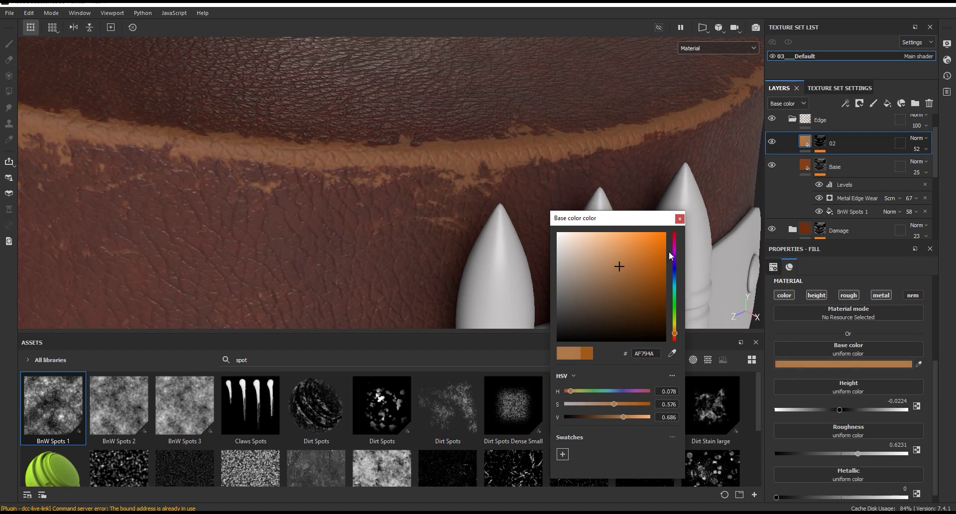
left_click(680, 219)
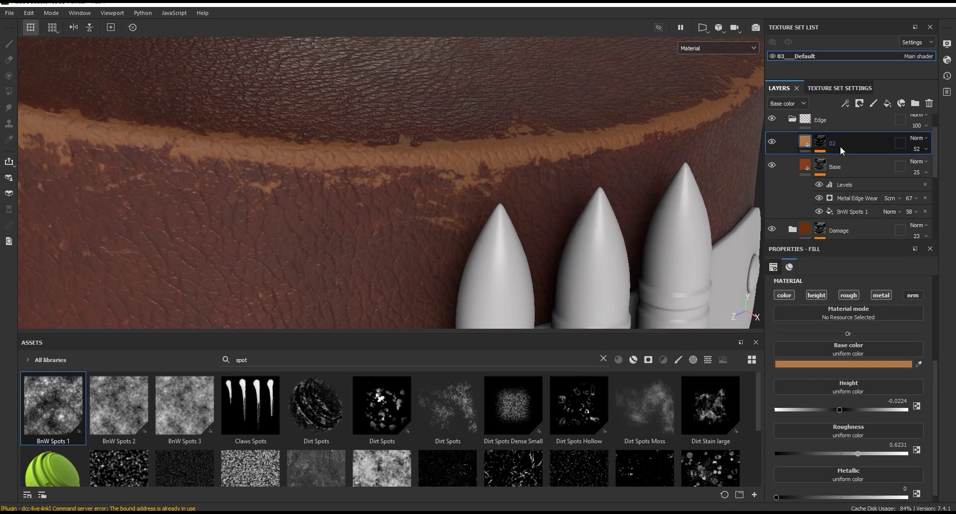
Set layer 02's Metal Edge Wear level to 0.72.
left_click(820, 142)
left_click(866, 162)
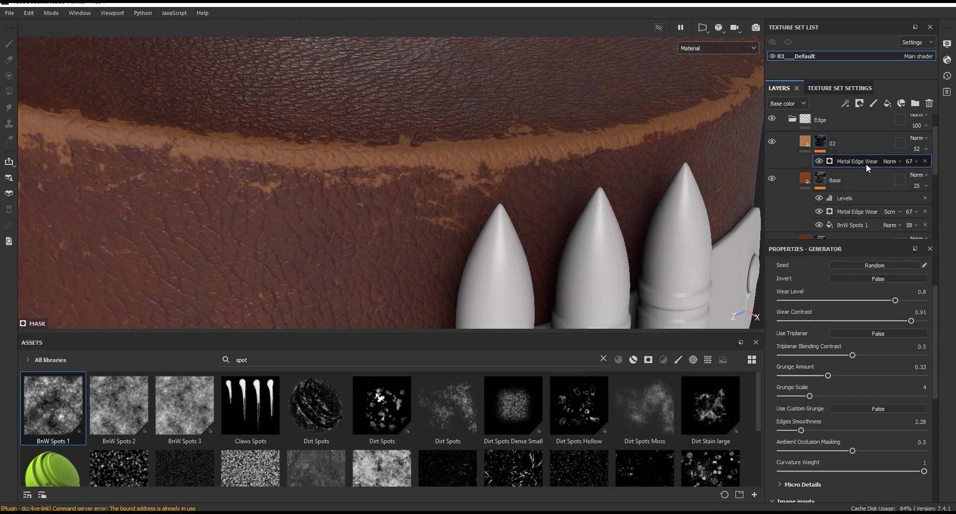
mouse_move(932, 169)
left_mouse_down()
mouse_move(950, 168)
mouse_move(938, 169)
left_mouse_up()
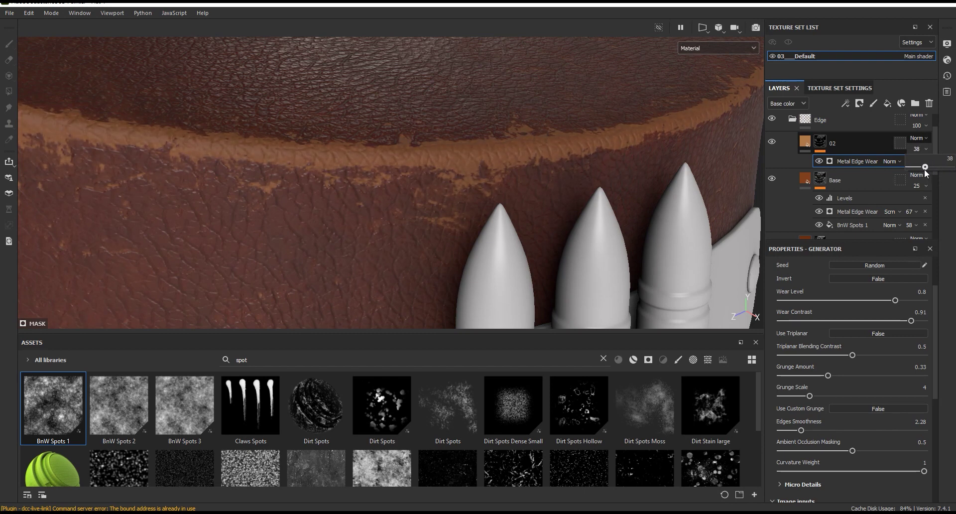
left_click(772, 142)
left_click(772, 143)
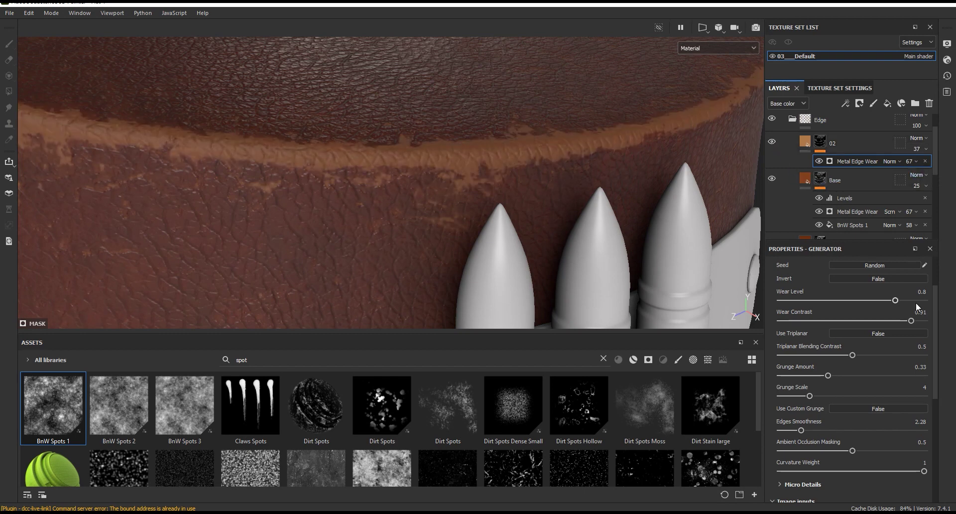
left_click_drag(896, 301, 890, 300)
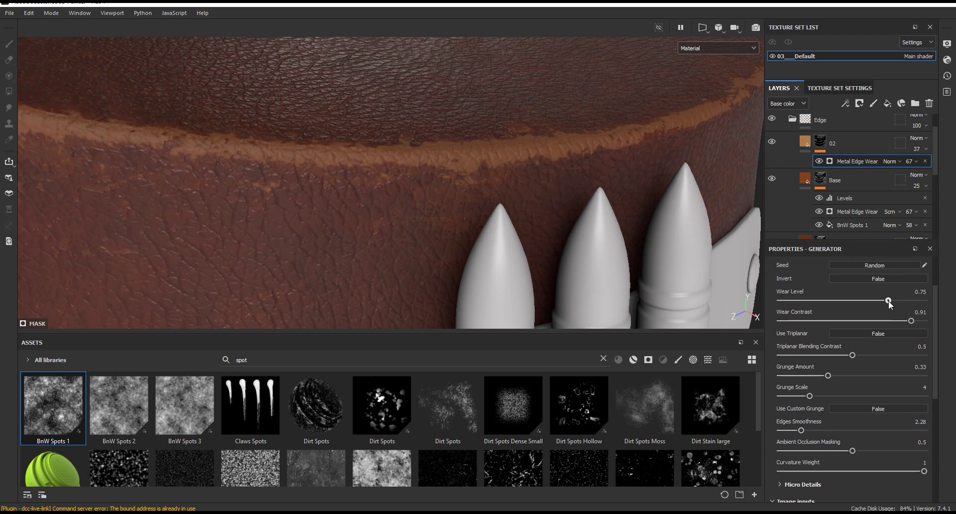
scroll(608, 219, "down", 5)
mouse_move(573, 98)
left_mouse_down("alt")
mouse_move(612, 228)
mouse_move(598, 230)
left_mouse_up("alt")
scroll(611, 228, "up", 5)
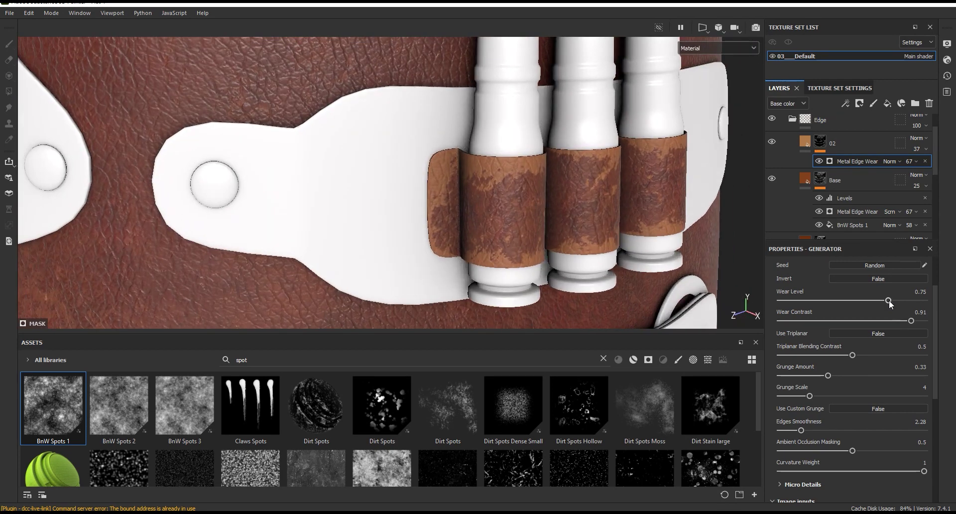
left_click_drag(888, 300, 885, 301)
left_click_drag(852, 355, 793, 355)
Set the edge wear's Edges Smoothness to 1.17.
left_click_drag(801, 430, 788, 430)
left_click_drag(598, 224, 720, 315, "alt")
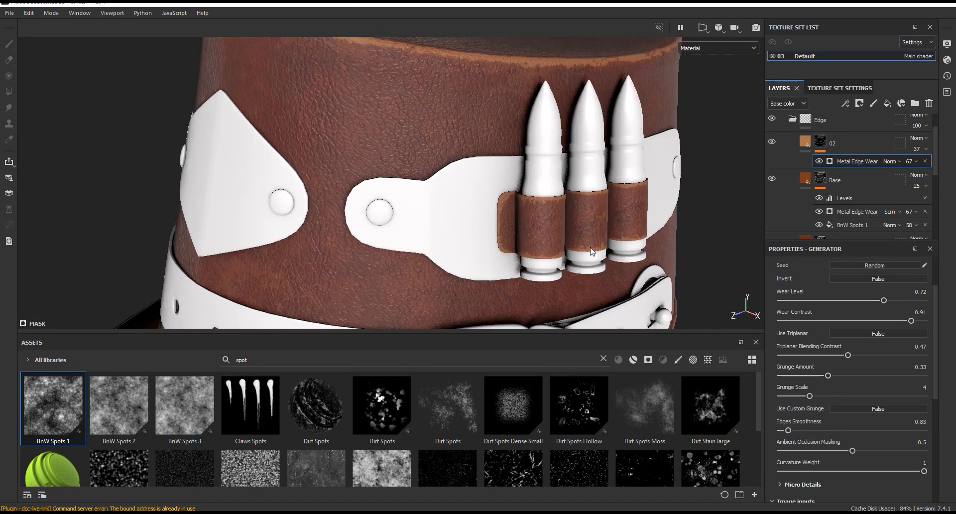
left_click_drag(788, 431, 787, 431)
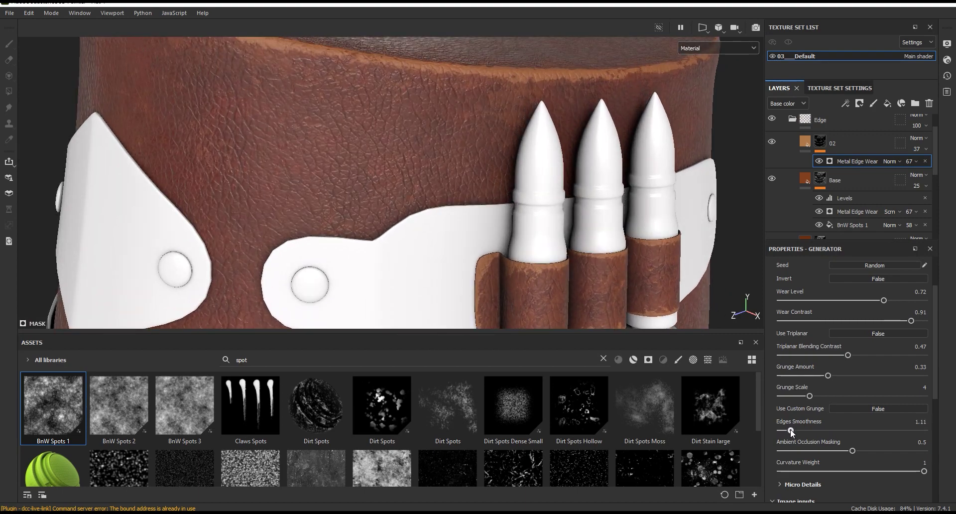
left_click_drag(788, 430, 791, 431)
left_click_drag(697, 299, 533, 218, "alt")
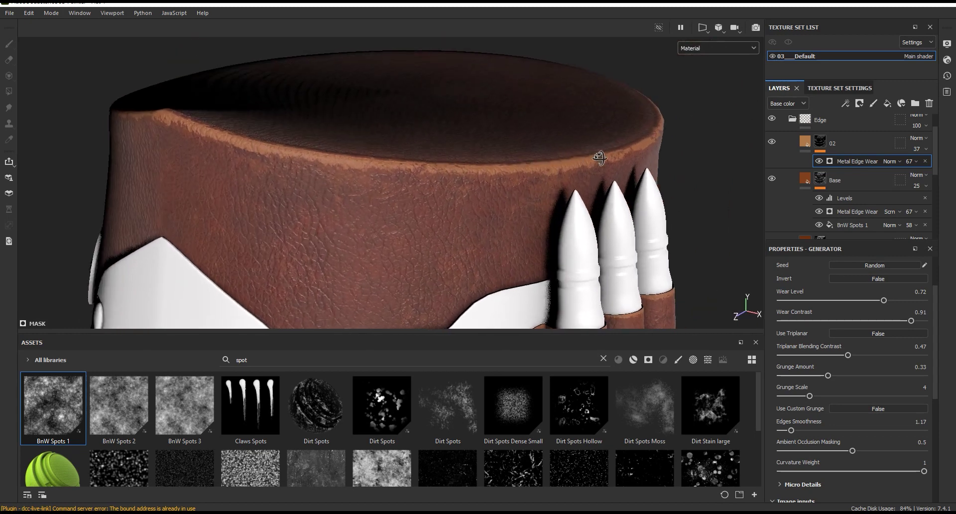
scroll(611, 178, "up", 3)
Lower layer 02 to 20 opacity and the Base layer to 15.
left_click(922, 149)
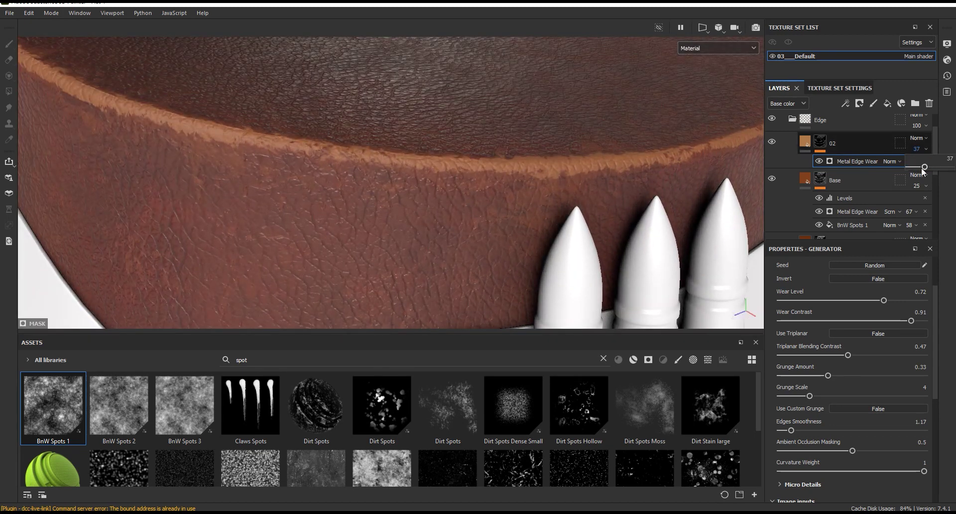
left_click_drag(927, 167, 919, 168)
left_click(921, 185)
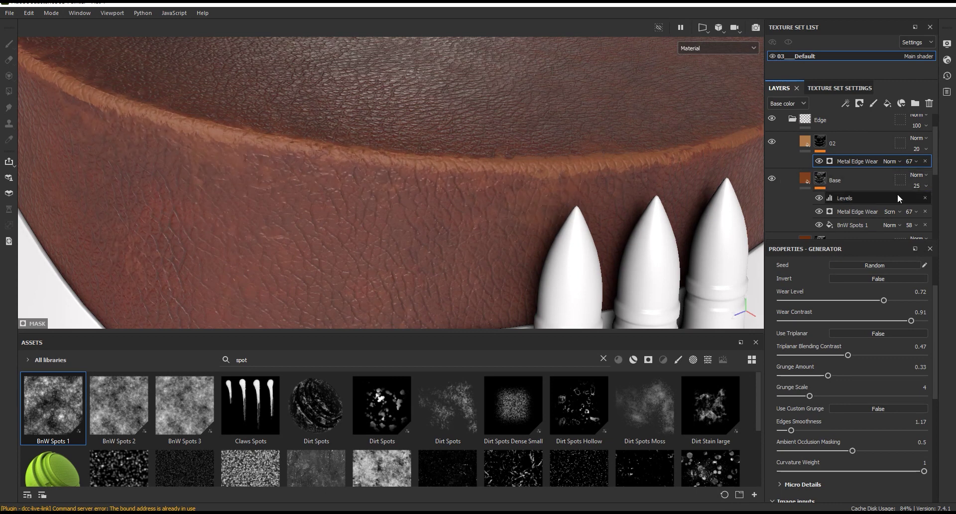
left_click_drag(920, 204, 916, 204)
left_click(808, 144)
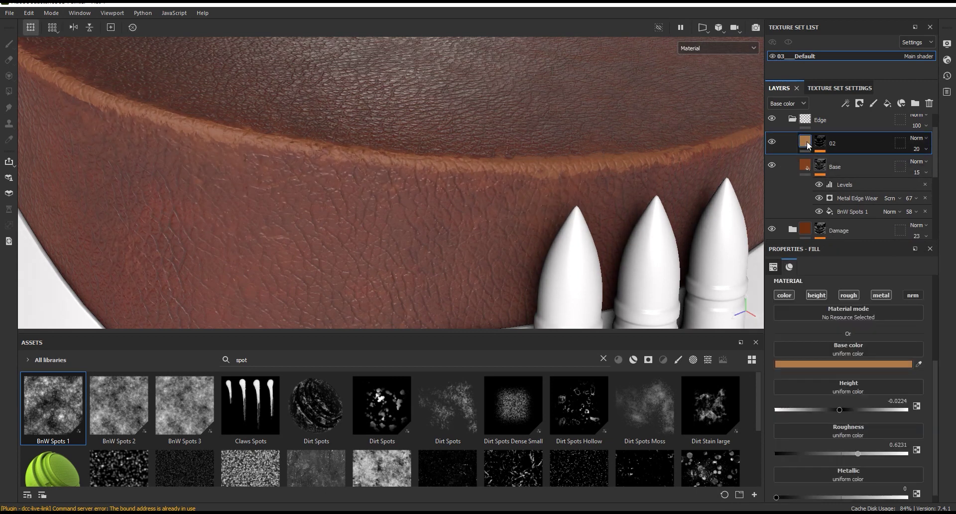
Duplicate layer 02 and desaturate the copy's base colour to a paler tan.
key("ctrl+d")
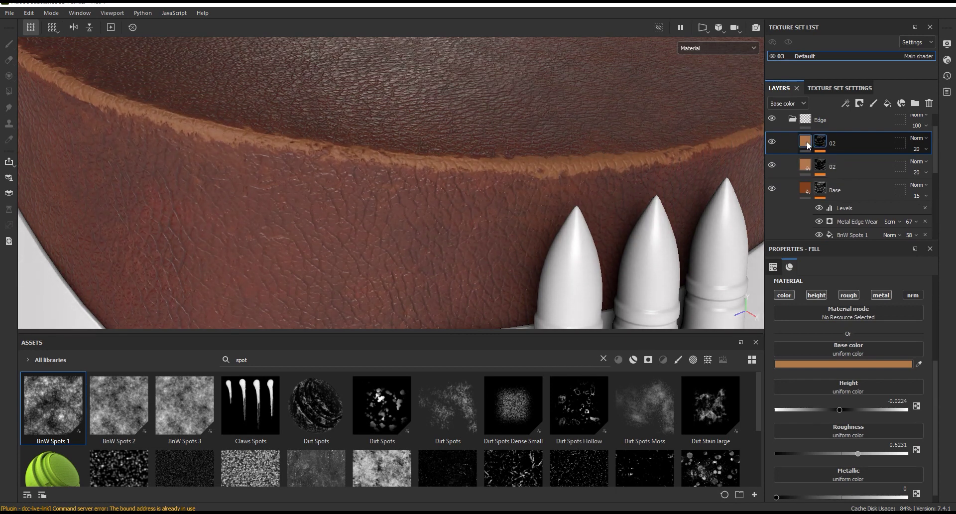
left_click(836, 364)
left_click_drag(773, 258, 638, 226)
mouse_move(632, 406)
left_mouse_down()
mouse_move(613, 407)
mouse_move(638, 420)
left_mouse_up()
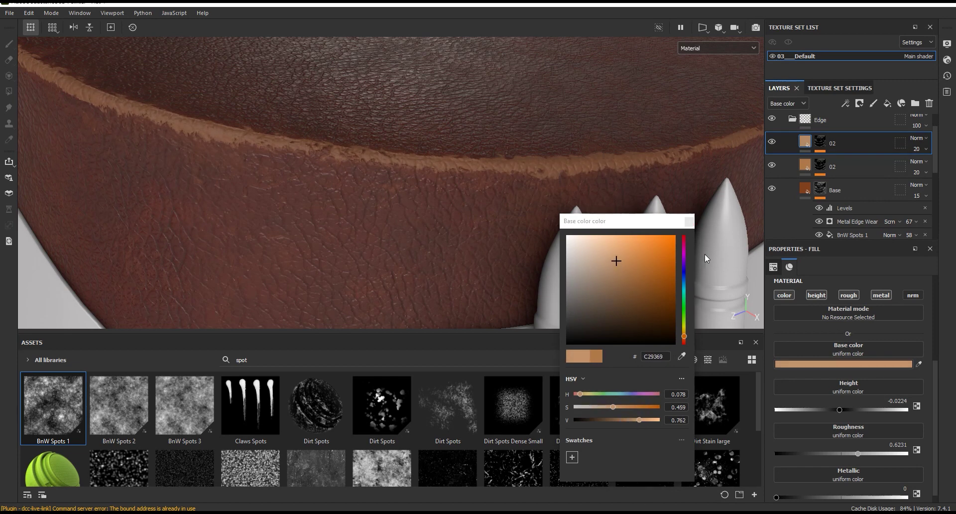
Add a Fill effect to the copy's mask using Grunge Scratches Rough from the assets.
left_click(820, 143)
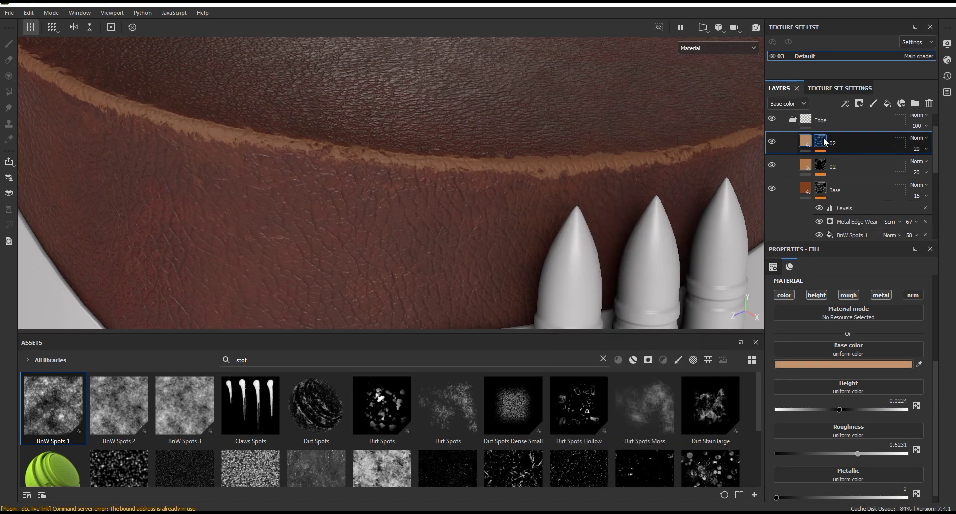
left_click(848, 105)
left_click(872, 146)
left_click(602, 359)
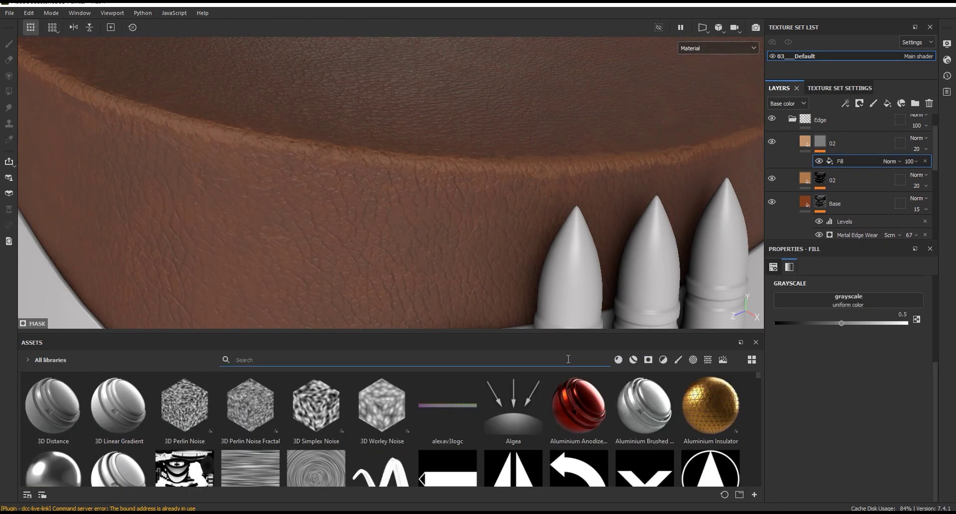
type("grung")
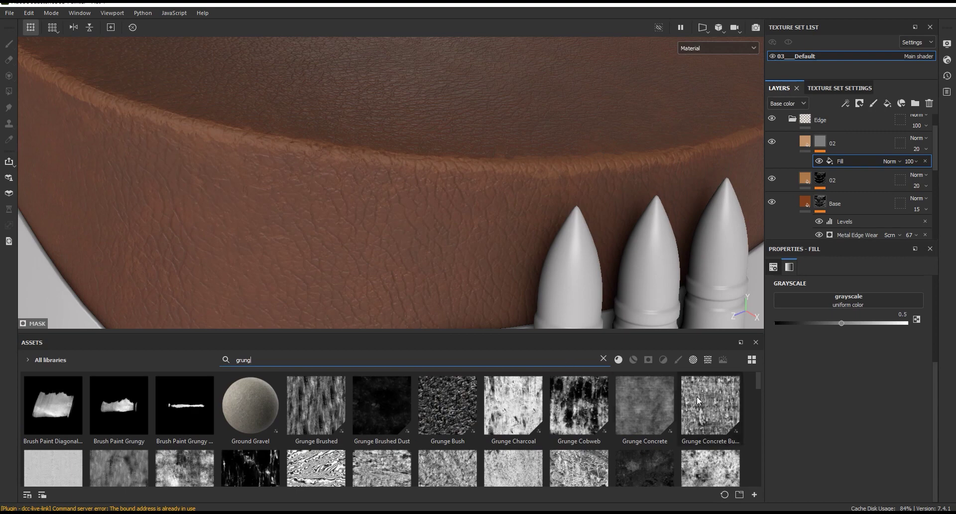
left_click_drag(758, 381, 759, 445)
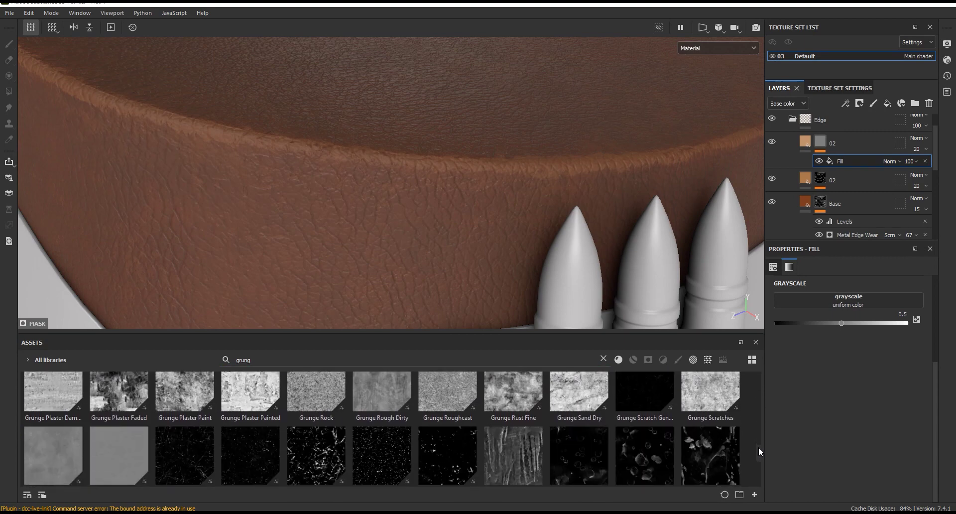
scroll(655, 426, "down", 2)
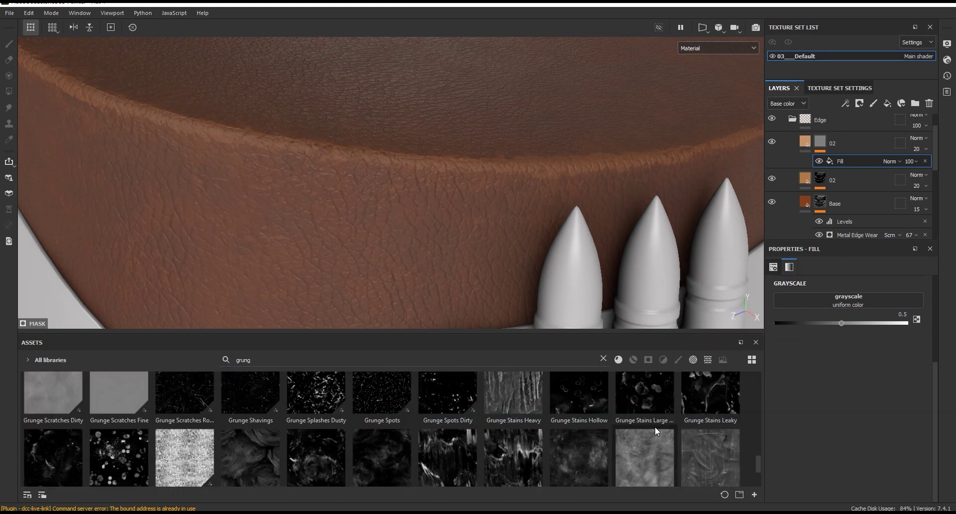
left_click_drag(186, 381, 848, 300)
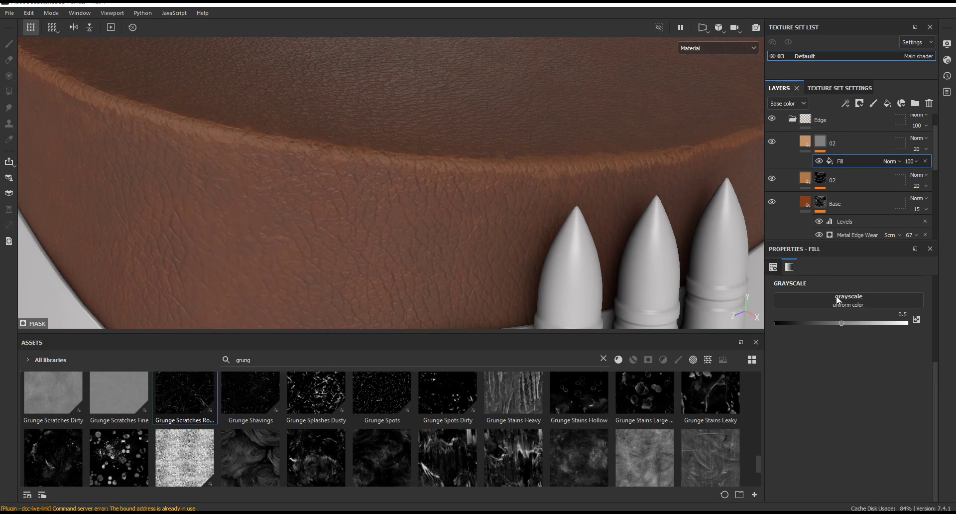
left_click_drag(560, 332, 559, 376)
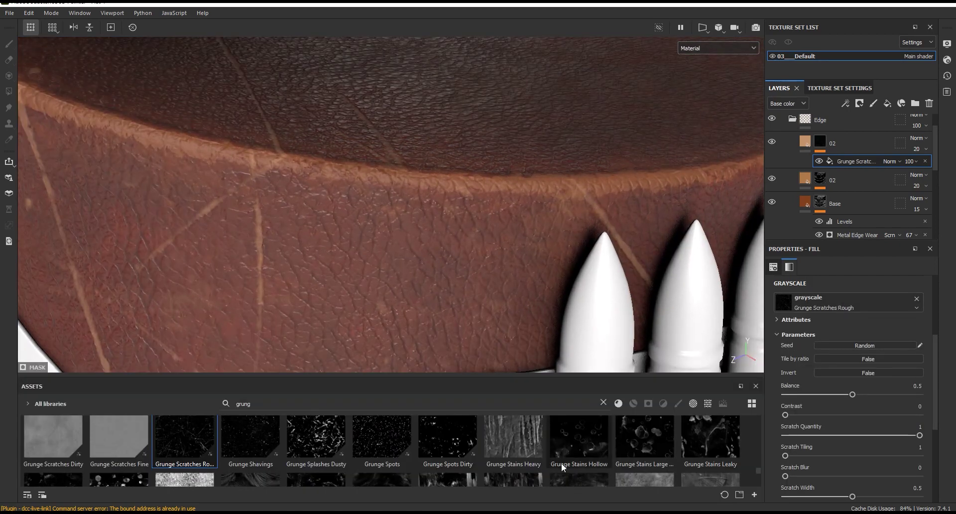
View the mask alone on the model and switch the scratches to tri-planar projection.
scroll(434, 220, "down", 5)
left_click_drag(434, 221, 494, 194, "alt")
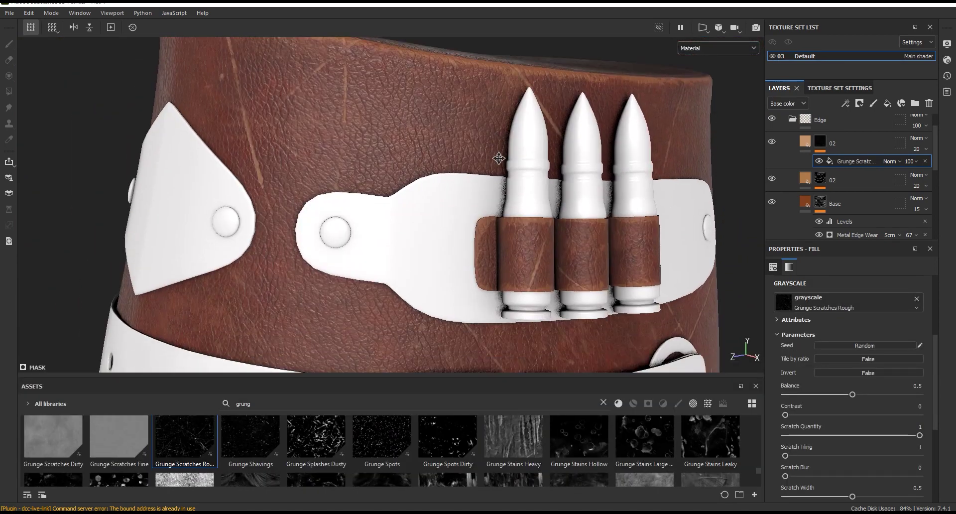
scroll(494, 190, "up", 2)
scroll(914, 309, "up", 5)
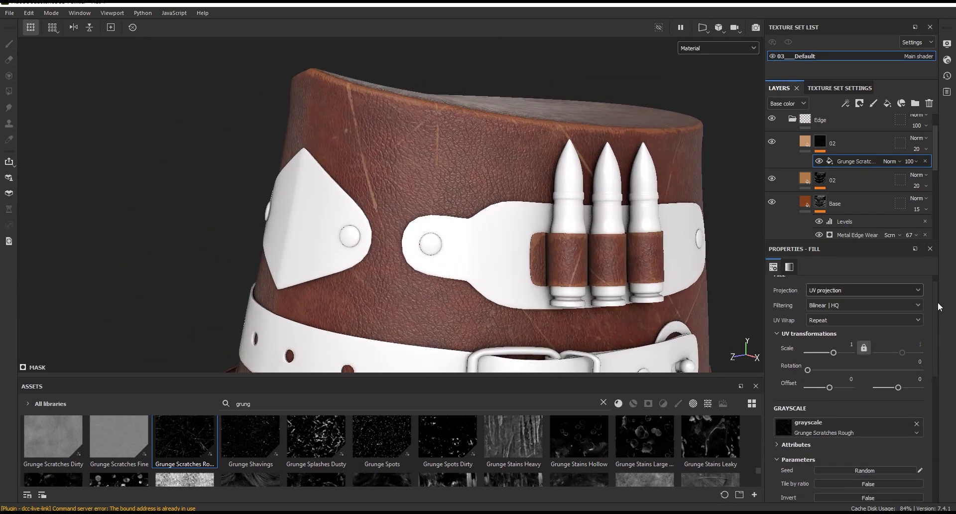
left_click(820, 297)
left_click(718, 48)
left_click(711, 150)
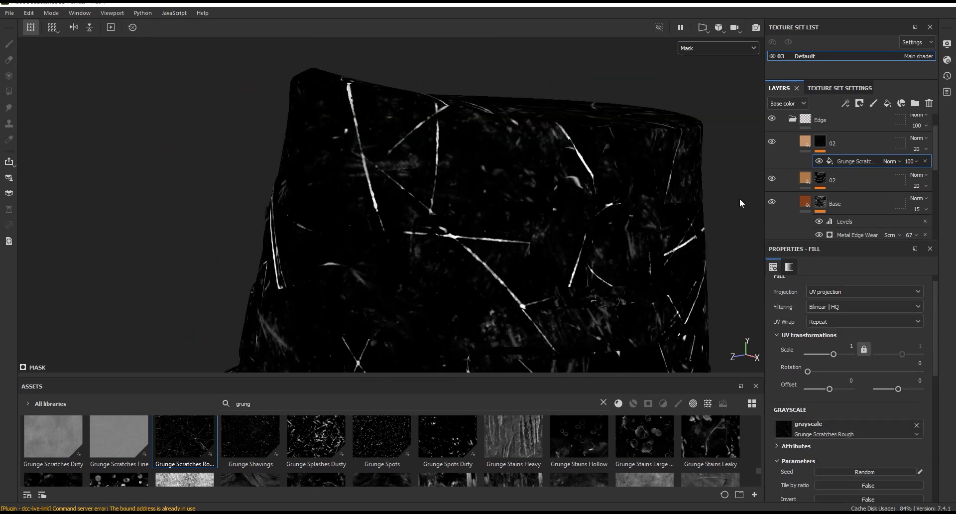
left_click(831, 293)
left_click(830, 324)
Raise the scratch contrast and return to the full material view.
scroll(554, 178, "down", 2)
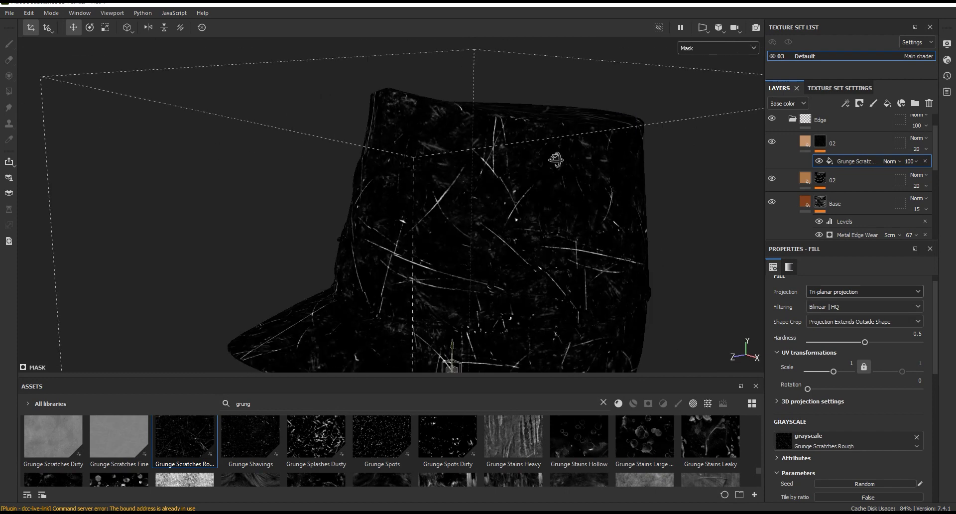
left_click_drag(934, 346, 934, 419)
mouse_move(785, 350)
left_mouse_down()
mouse_move(872, 351)
mouse_move(854, 354)
mouse_move(835, 330)
left_mouse_up()
scroll(484, 253, "up", 3)
scroll(484, 253, "up", 3)
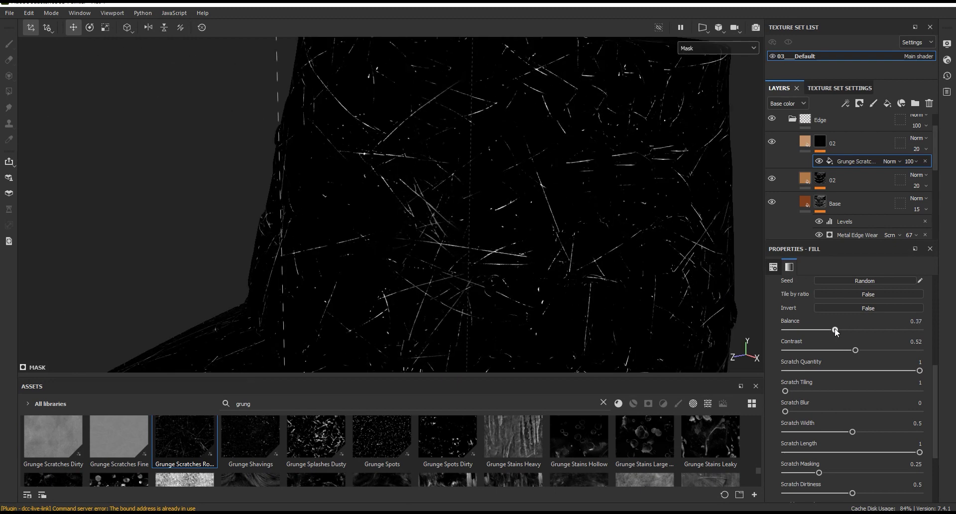
left_click(715, 47)
left_click(701, 68)
Switch the scratches back to UV projection, reduce their quantity and lower the tiling scale to 3.83.
scroll(494, 106, "down", 3)
scroll(494, 106, "up", 3)
scroll(519, 58, "up", 3)
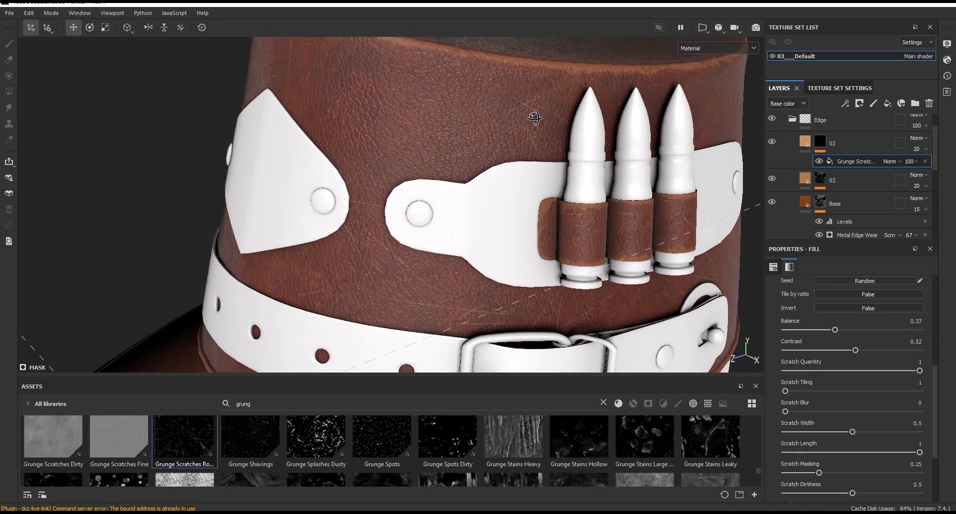
scroll(930, 339, "up", 10)
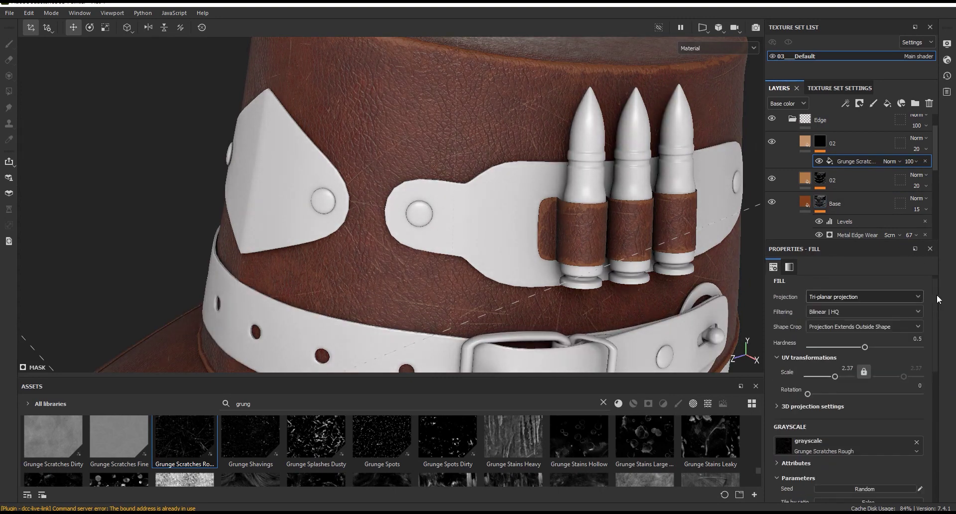
left_click(864, 301)
left_click(826, 309)
scroll(530, 146, "down", 3)
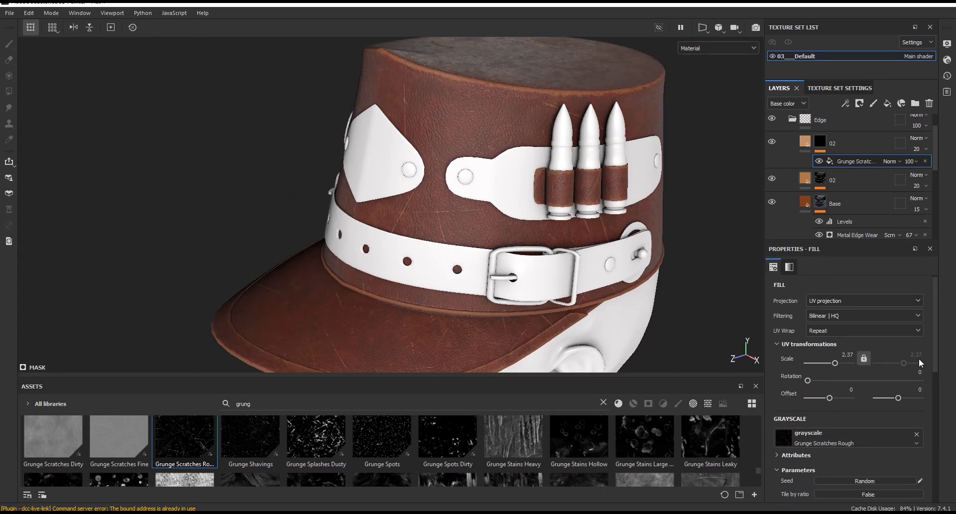
scroll(919, 358, "down", 3)
scroll(936, 360, "down", 5)
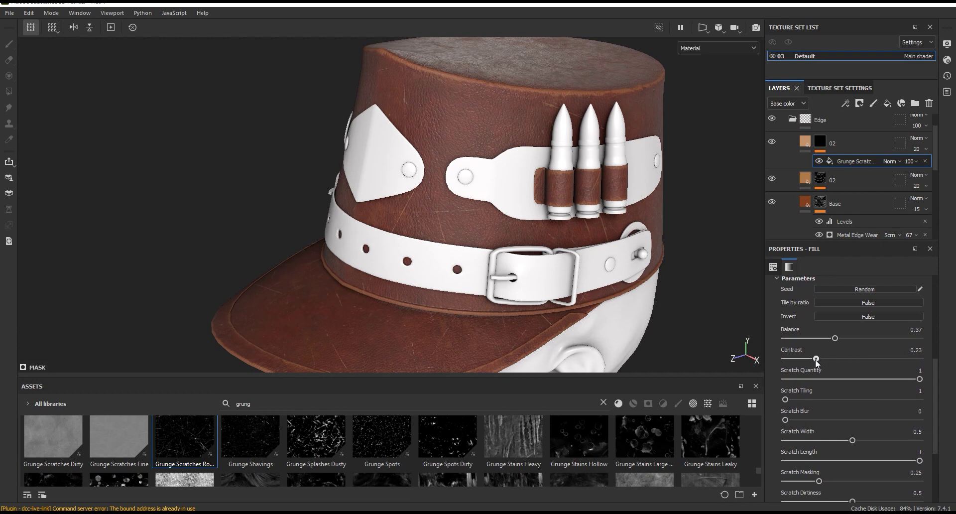
left_click_drag(920, 379, 914, 379)
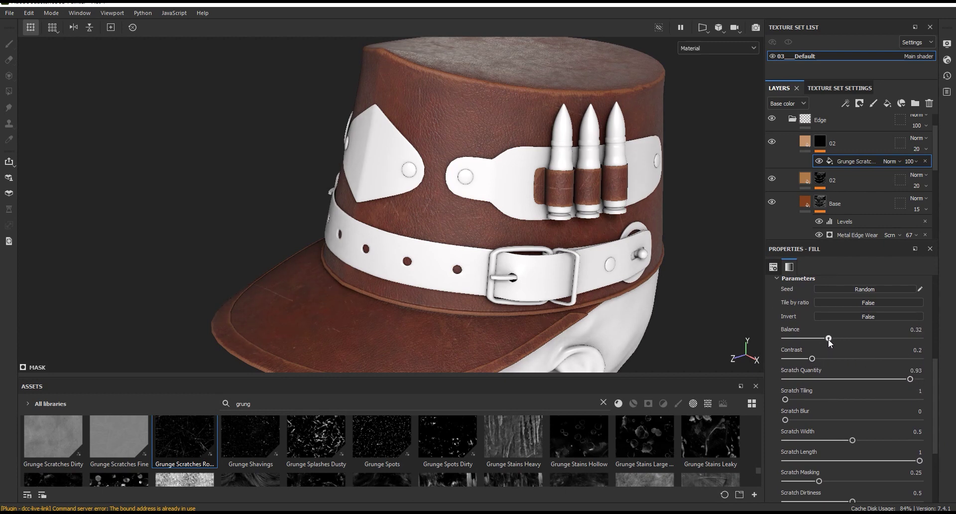
scroll(937, 365, "up", 3)
scroll(453, 150, "up", 3)
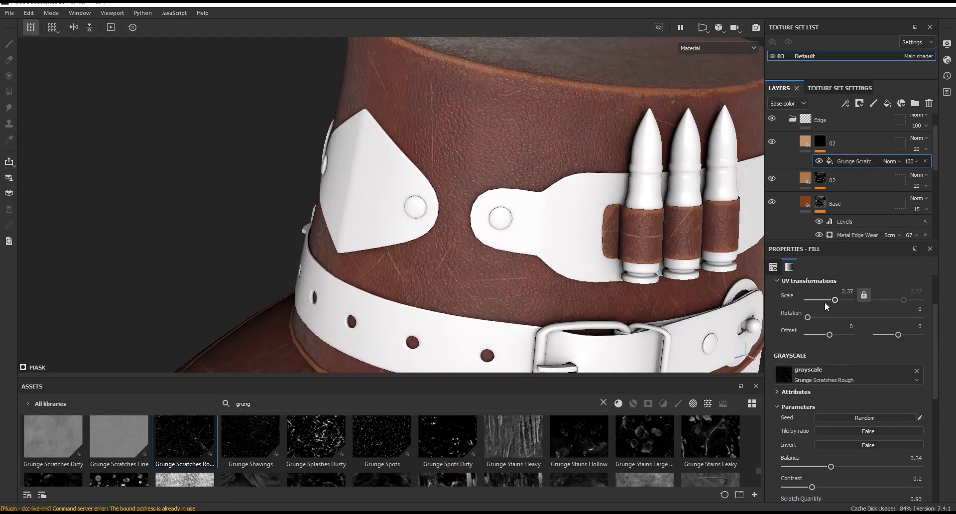
left_click_drag(837, 299, 836, 301)
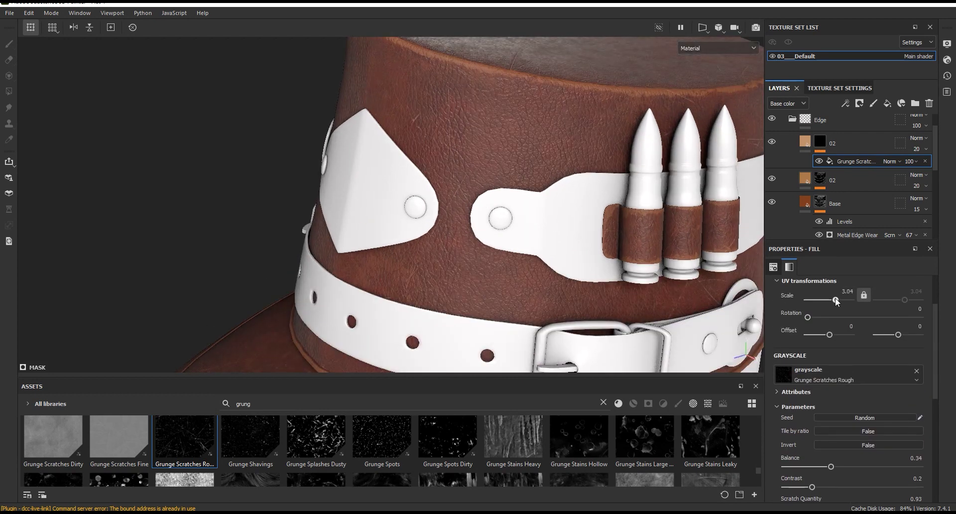
Raise the scratch layer's opacity to 30.
scroll(566, 163, "down", 5)
scroll(512, 122, "up", 6)
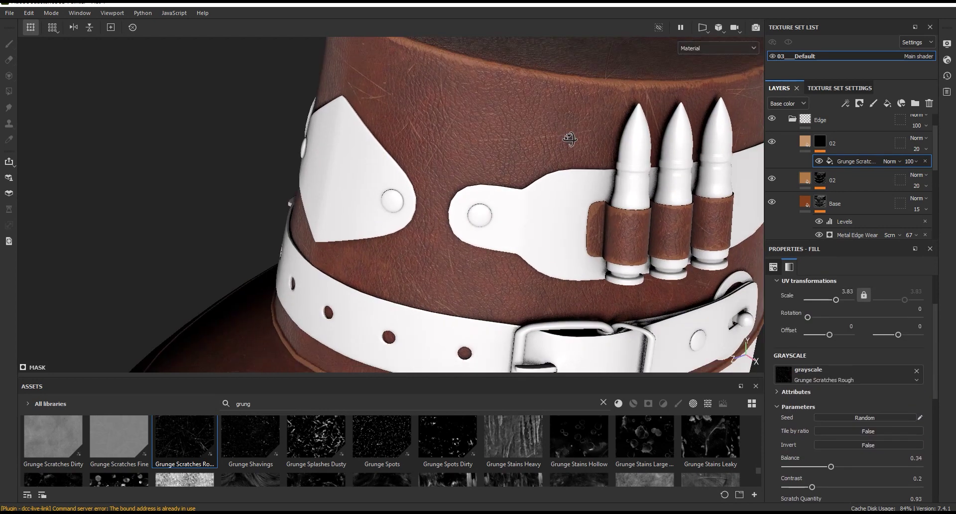
left_click(925, 148)
left_click_drag(928, 167, 928, 169)
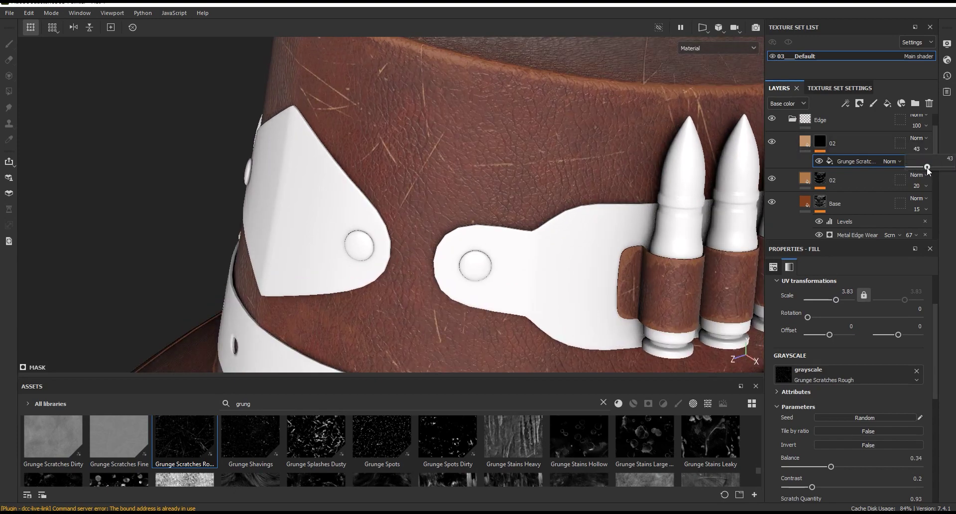
scroll(519, 91, "down", 5)
left_click_drag(519, 92, 565, 116, "alt")
scroll(629, 103, "up", 3)
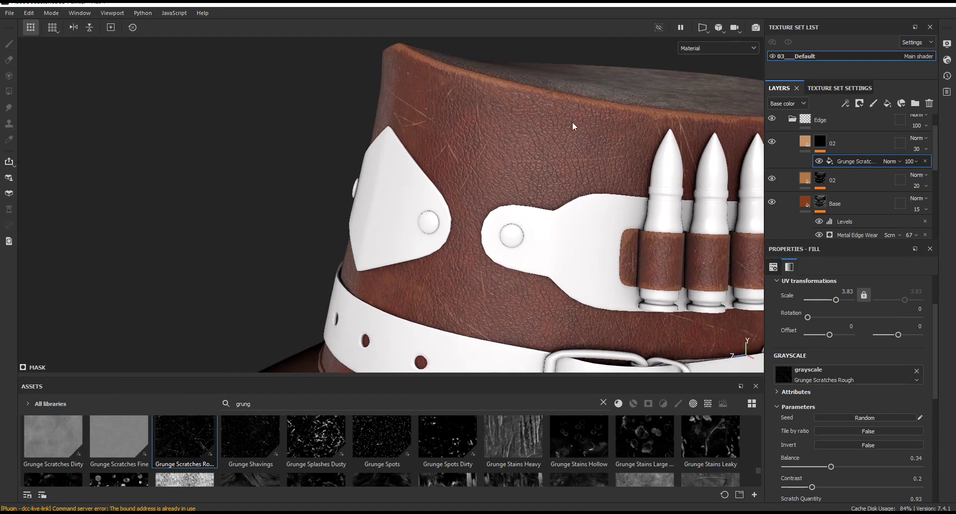
scroll(629, 103, "up", 2)
left_click(847, 143)
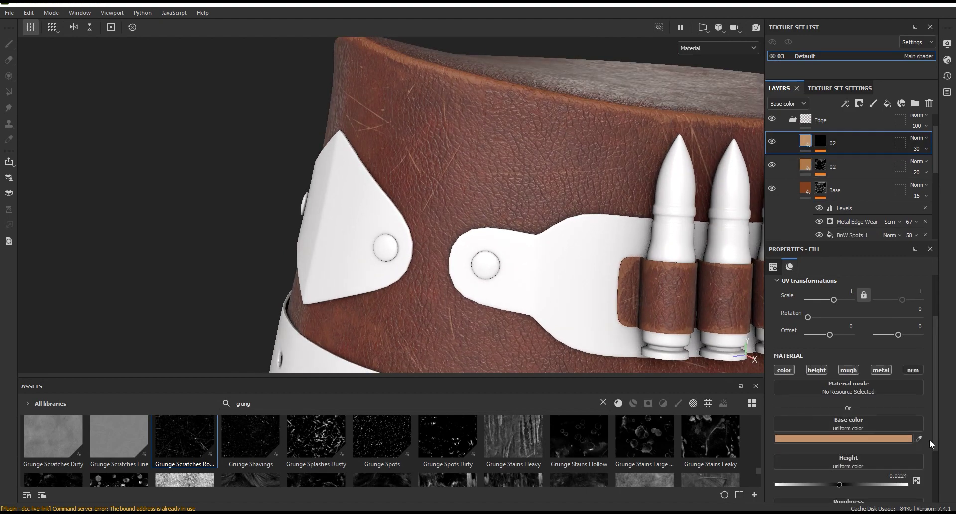
Rename the scratch layer from 02 to 03.
scroll(451, 150, "up", 2)
left_click_drag(512, 160, 505, 149, "alt")
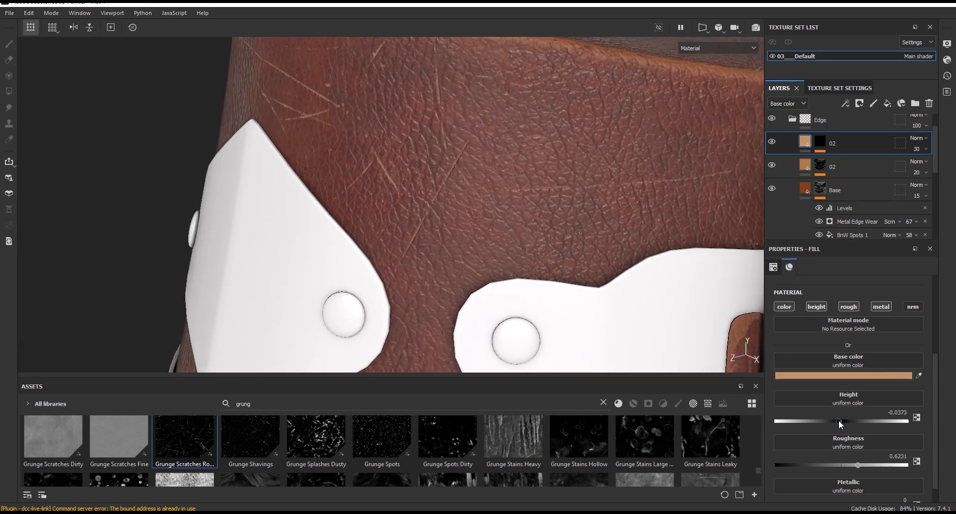
scroll(399, 117, "down", 3)
left_click_drag(399, 117, 491, 303, "alt")
scroll(452, 100, "up", 2)
scroll(587, 151, "up", 1)
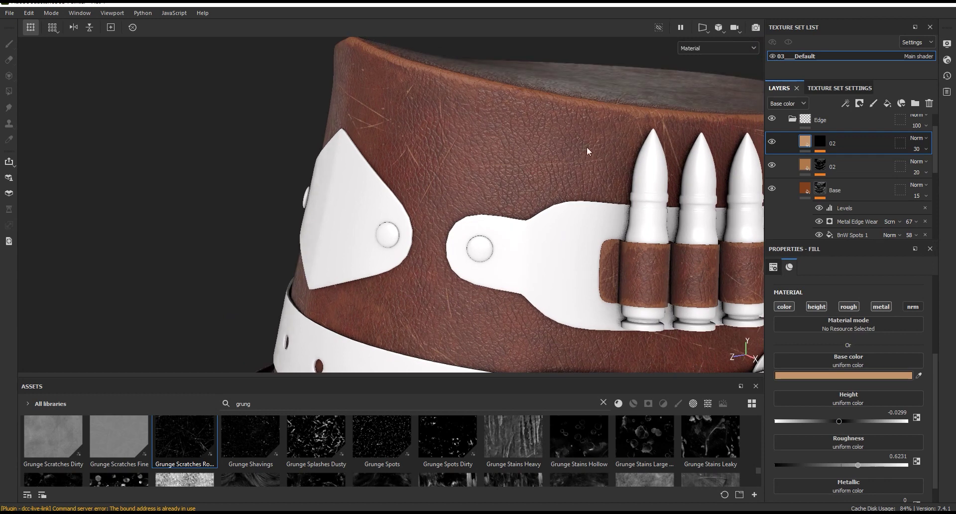
double_click(839, 143)
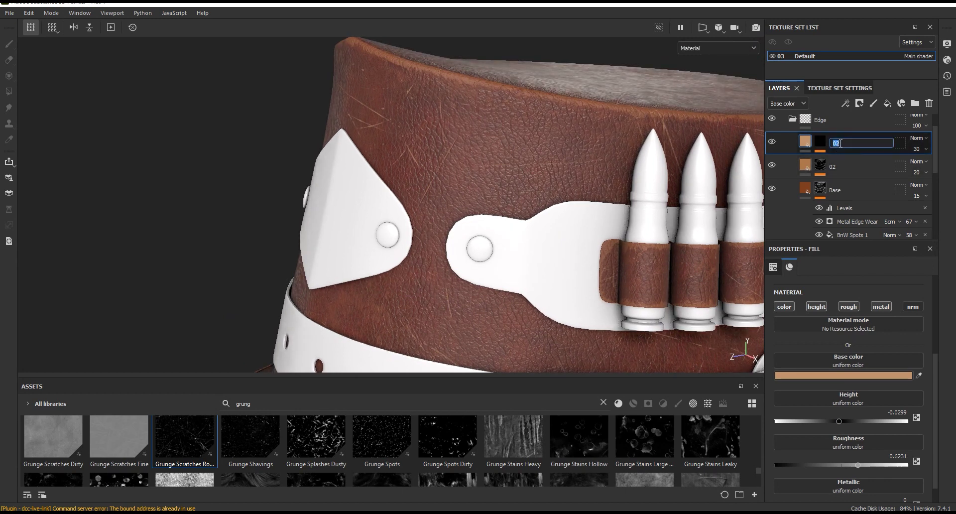
type("03")
key("Return")
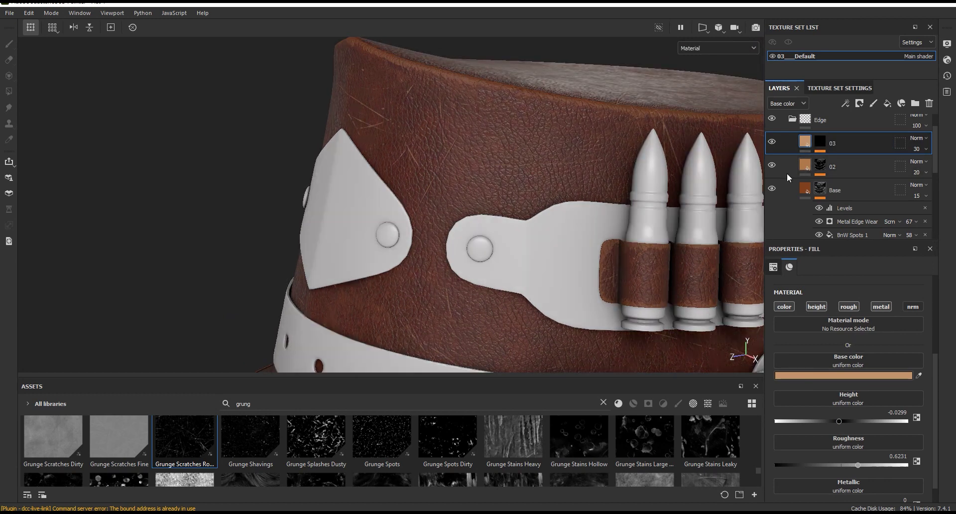
Add a Sharpen filter to the scratch layer's mask with intensity around 0.84.
left_click(866, 160)
left_click(845, 103)
left_click(867, 174)
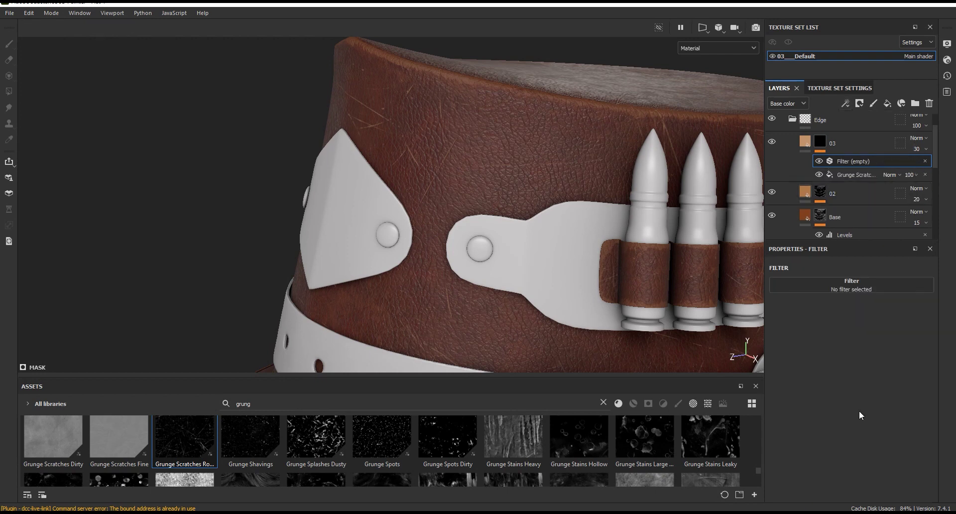
left_click(892, 285)
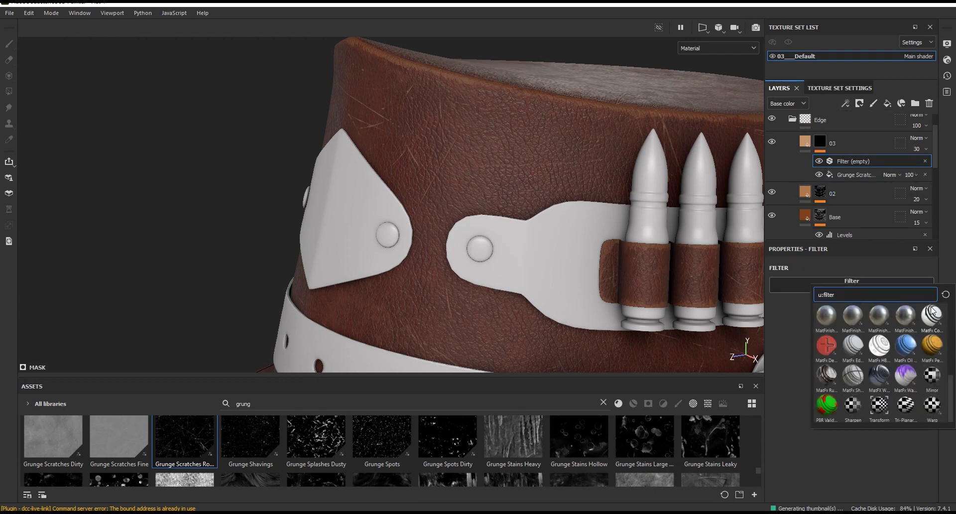
left_click(852, 405)
right_click_drag(528, 189, 580, 209, "alt")
left_click_drag(818, 334, 812, 334)
mouse_move(584, 196)
right_mouse_down("alt")
mouse_move(515, 118)
mouse_move(626, 255)
right_mouse_up("alt")
left_click_drag(626, 256, 697, 209, "alt")
Set the scratch layer's height to -0.035.
left_click(856, 144)
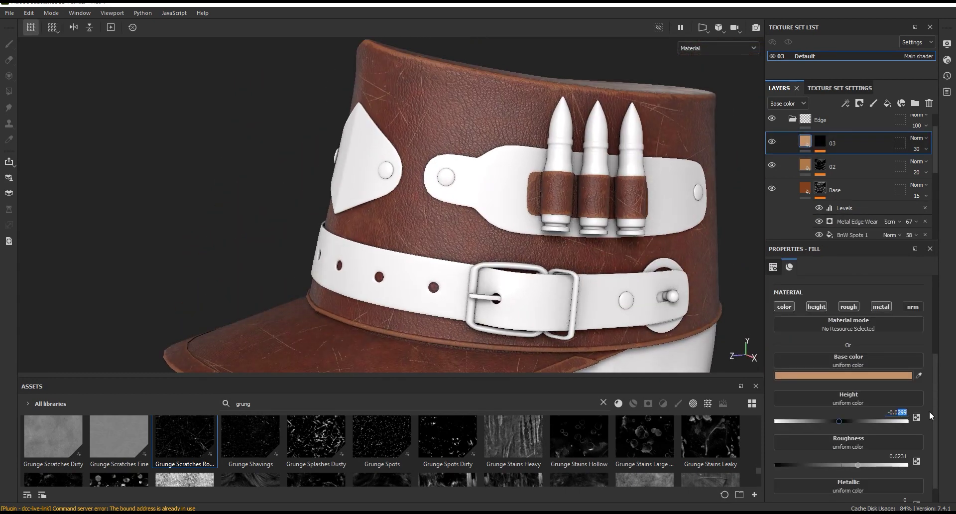
type("35")
key("Return")
Rename layer 03 to Scratches, then select layer 02.
scroll(426, 118, "up", 3)
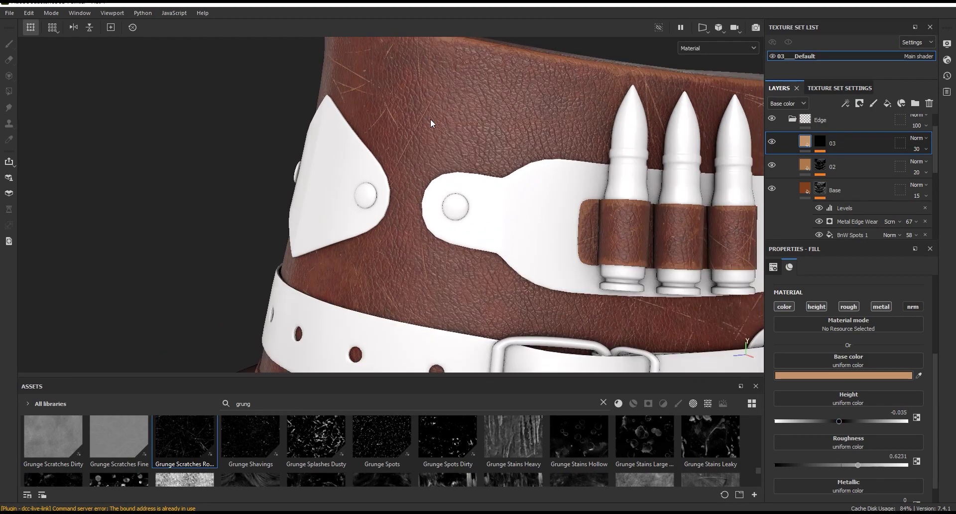
left_click_drag(425, 117, 550, 177, "alt")
scroll(546, 172, "up", 3)
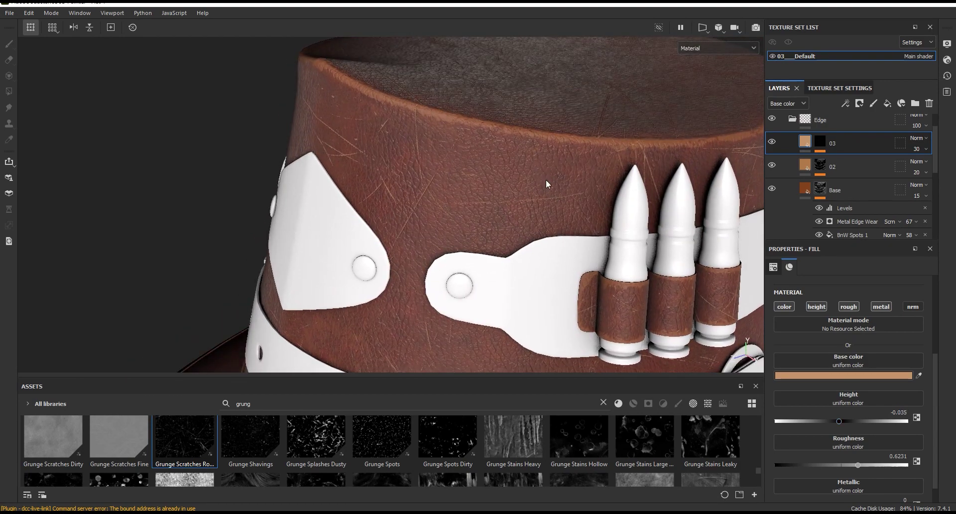
scroll(422, 88, "up", 3)
double_click(772, 145)
type("Scratches")
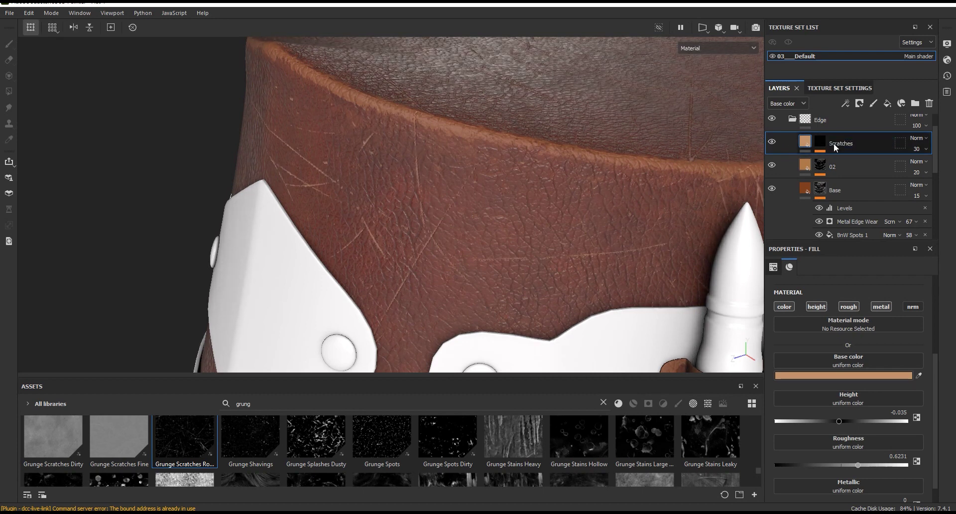
key("Return")
double_click(772, 165)
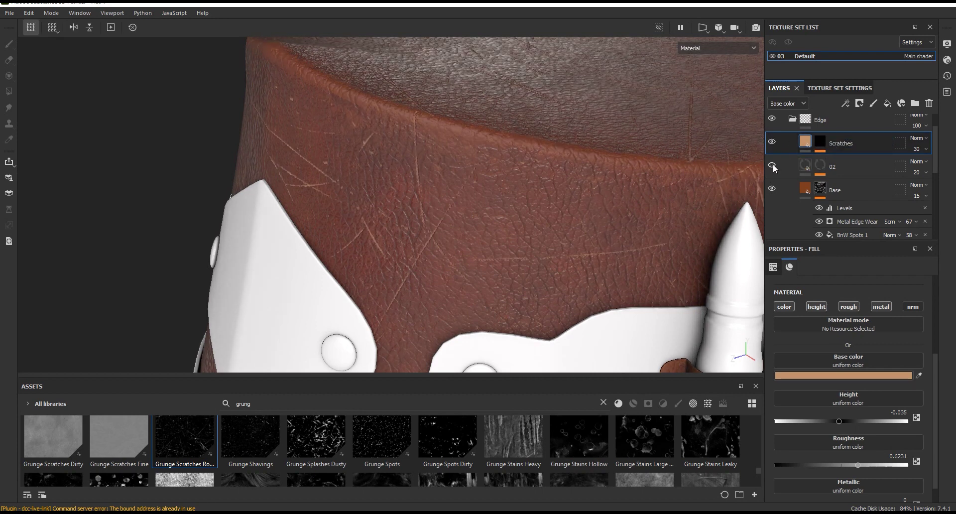
left_click(808, 168)
Lower the saturation of layer 02's leather base colour.
left_click(871, 376)
left_click_drag(778, 445, 801, 456)
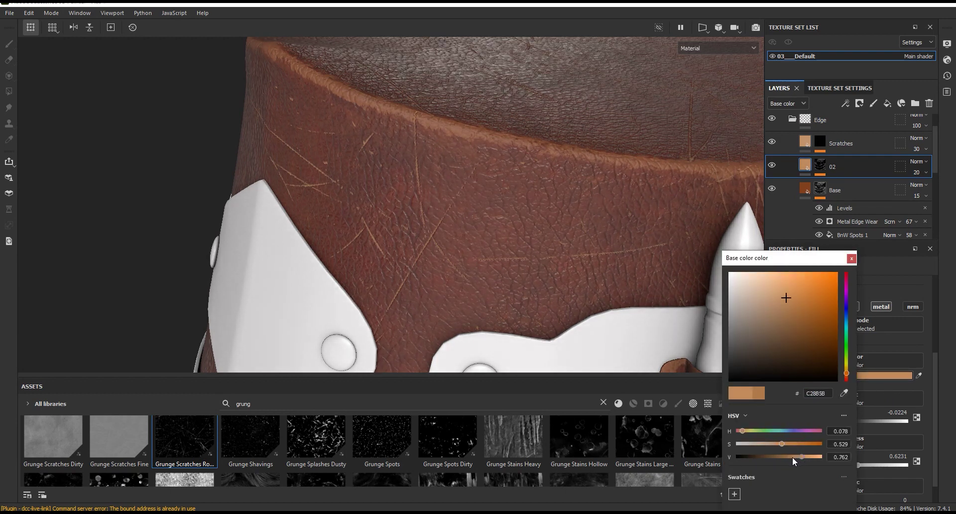
left_click(747, 216)
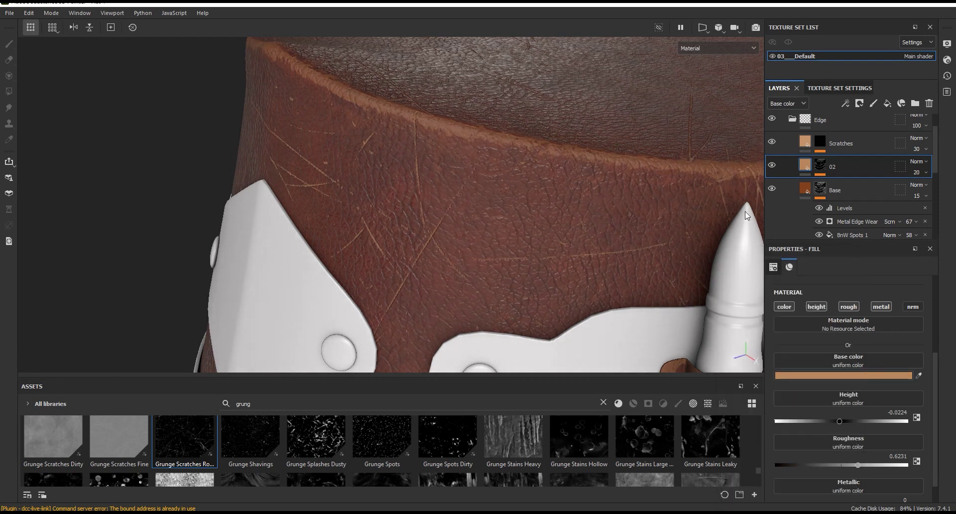
scroll(747, 215, "up", 3)
Set Metal Edge Wear to wear contrast 0.98, wear level 0.69, grunge amount 0.48, then select Base.
left_click(820, 167)
left_click_drag(856, 221, 857, 185)
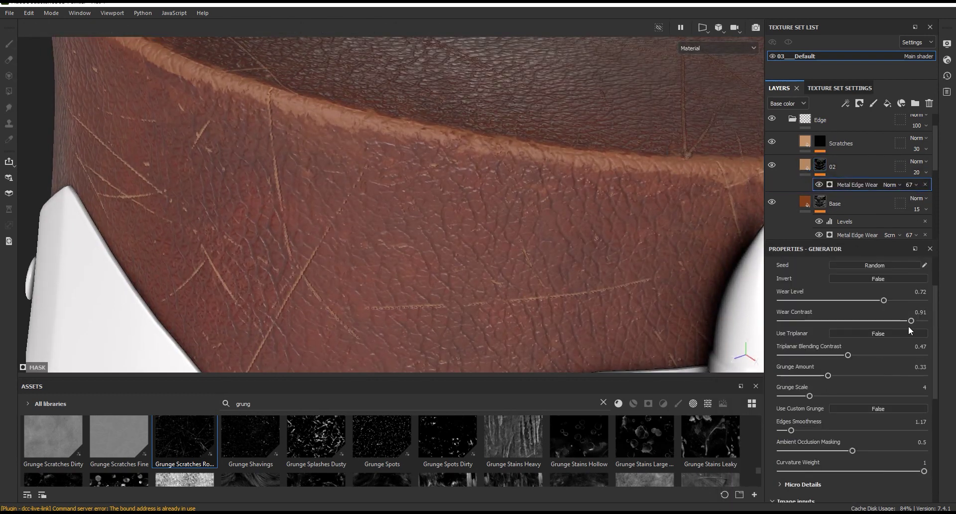
left_click_drag(883, 301, 875, 302)
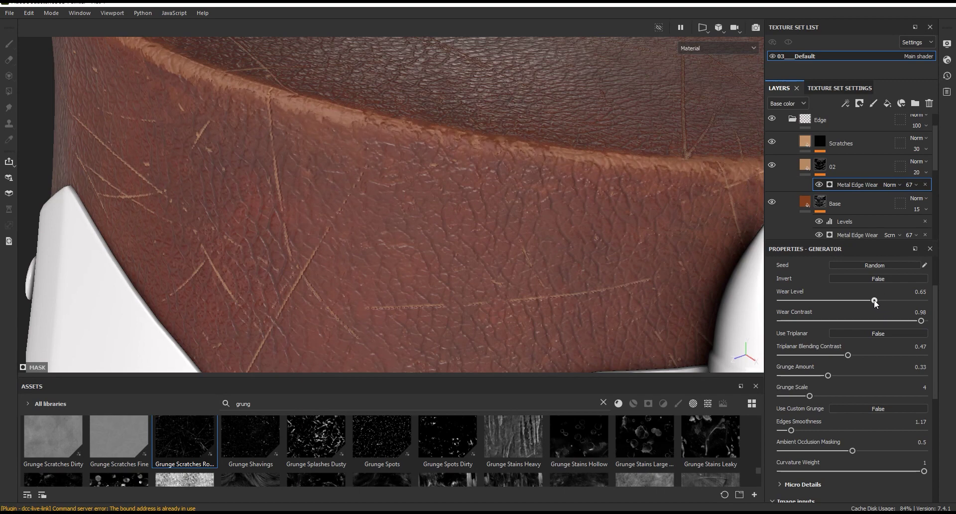
scroll(595, 182, "down", 5)
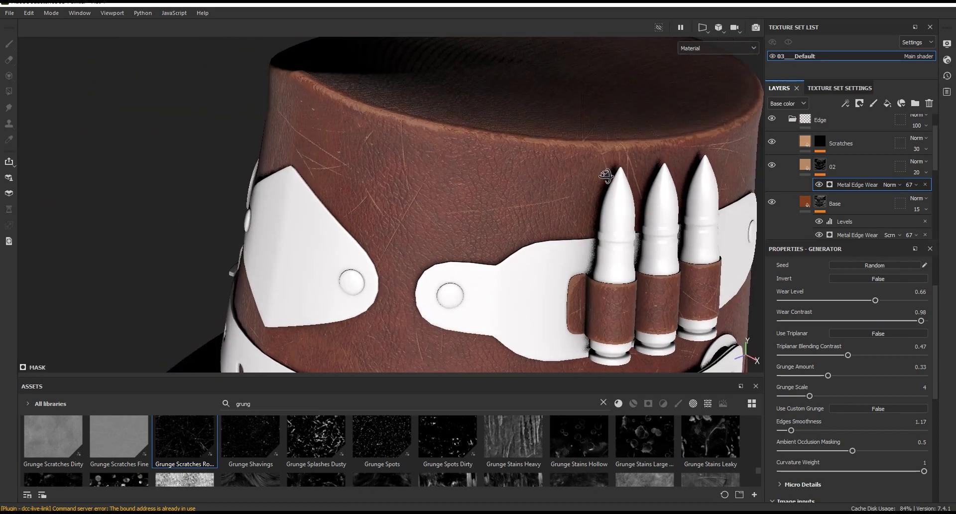
scroll(721, 142, "up", 5)
scroll(755, 210, "up", 2)
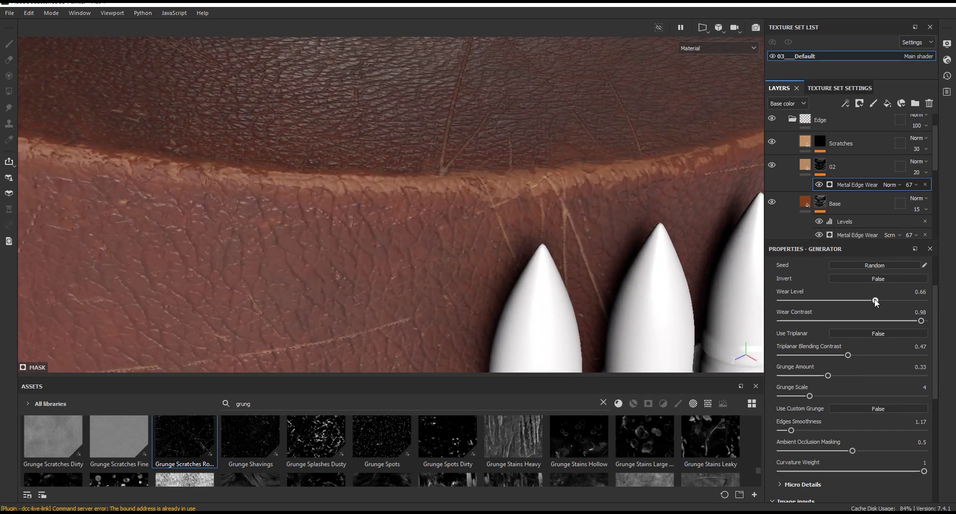
left_click_drag(875, 301, 879, 302)
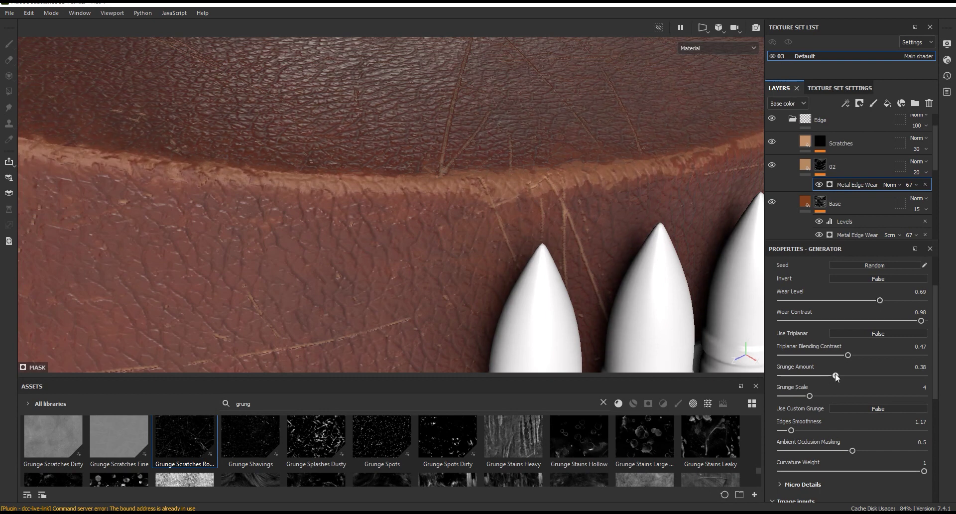
scroll(446, 107, "down", 5)
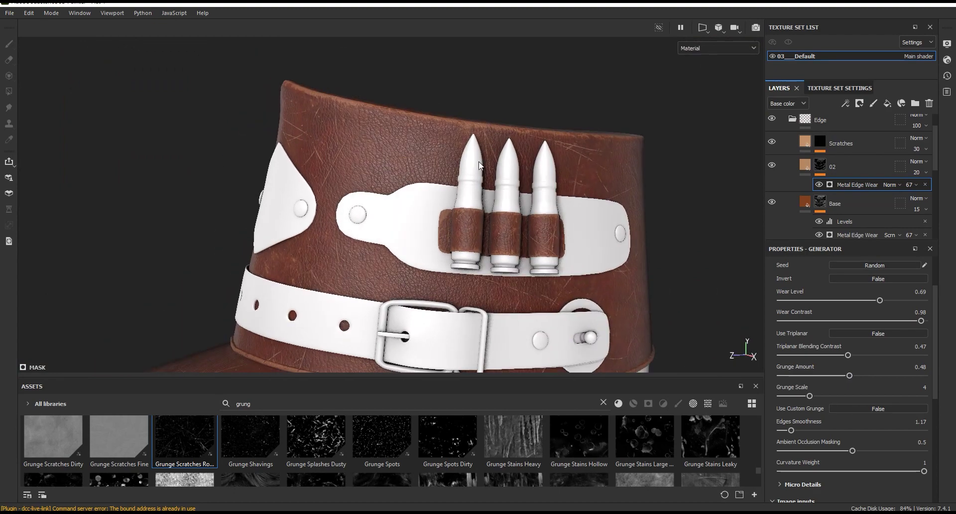
scroll(478, 164, "up", 2)
scroll(393, 154, "up", 2)
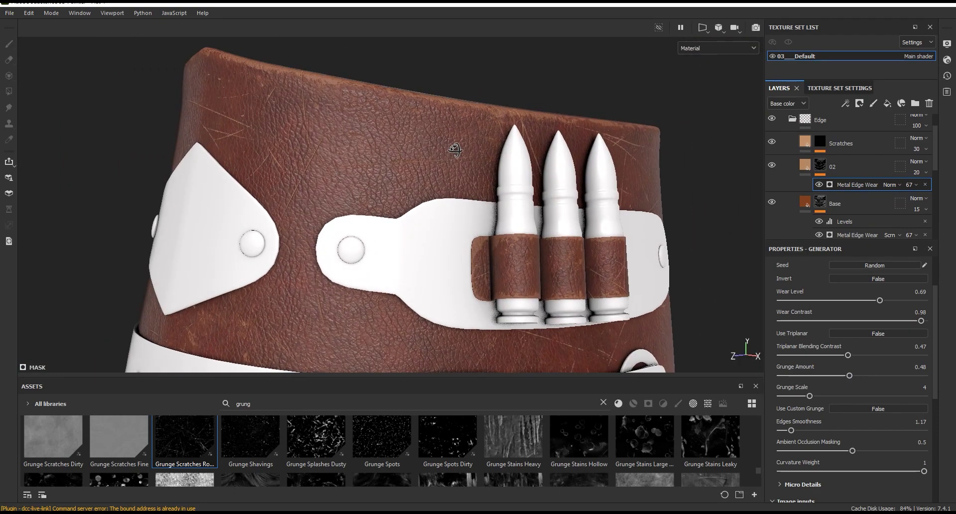
scroll(384, 154, "up", 1)
scroll(377, 153, "up", 2)
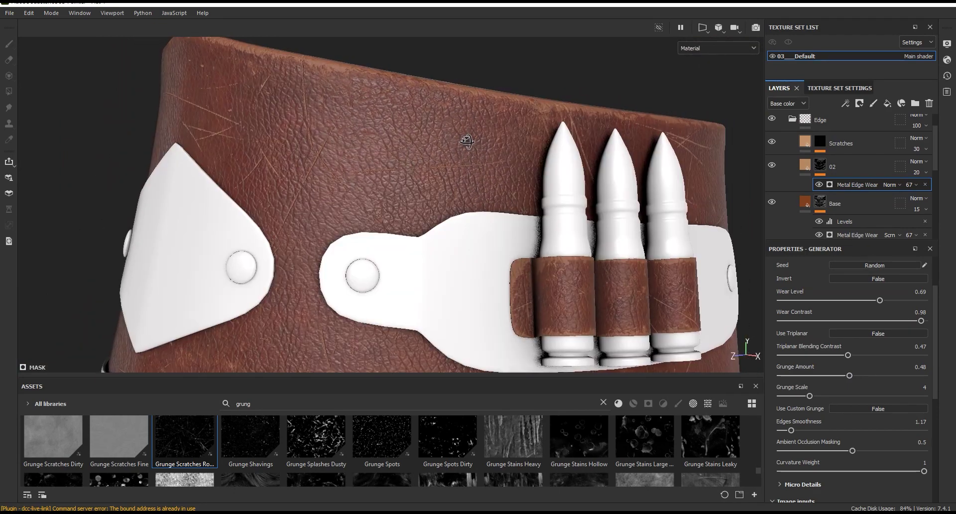
scroll(840, 190, "down", 1)
scroll(838, 190, "down", 1)
left_click(805, 145)
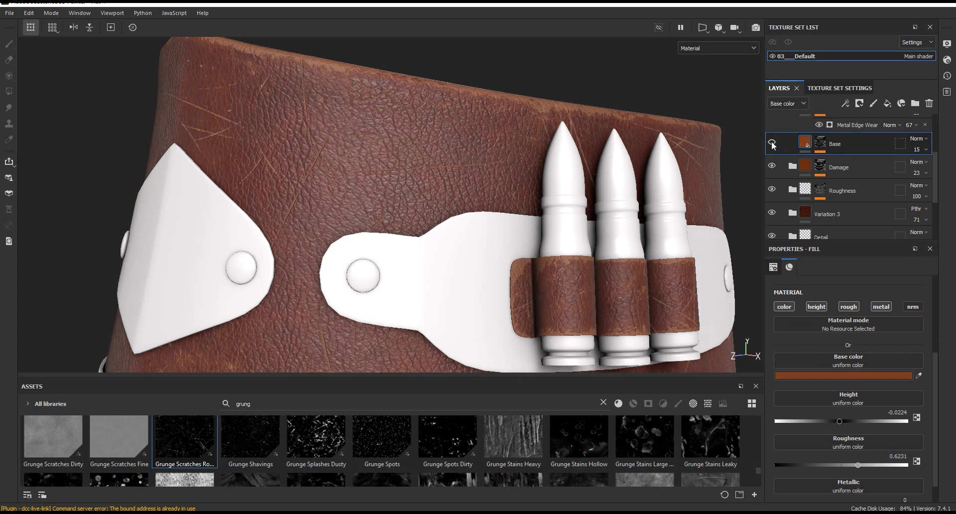
Raise the Base layer's BnW Spots 1 effect to full opacity.
left_click(797, 144)
left_click(869, 189)
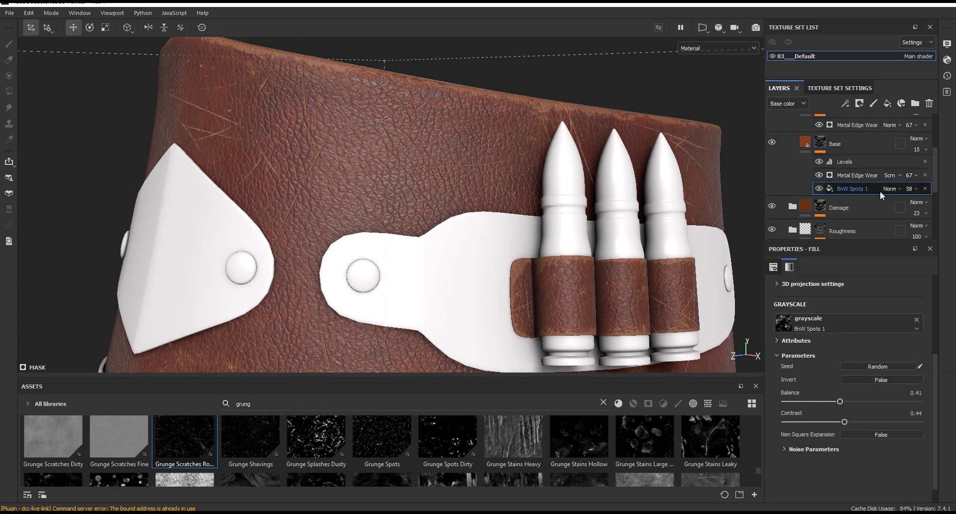
left_click(907, 189)
left_click_drag(920, 205, 947, 206)
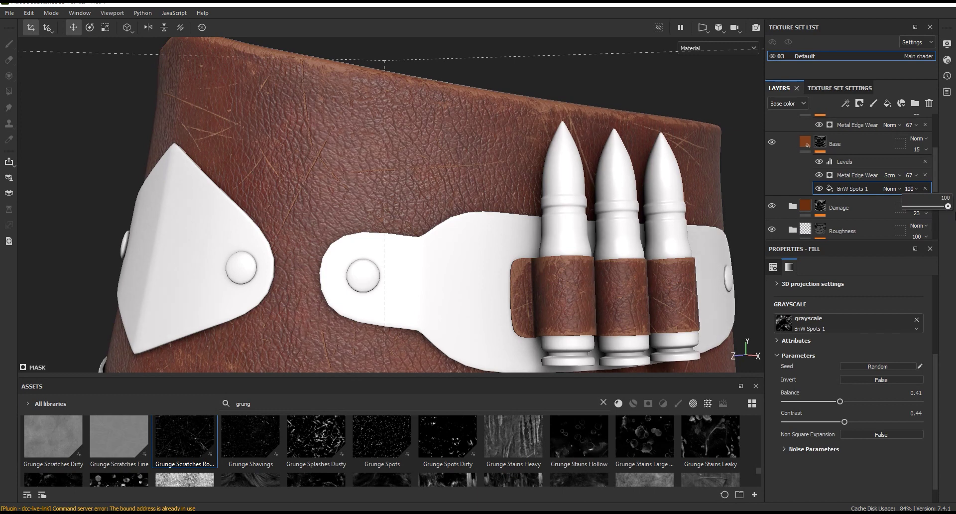
mouse_move(627, 142)
left_mouse_down("alt")
mouse_move(518, 113)
mouse_move(426, 106)
left_mouse_up("alt")
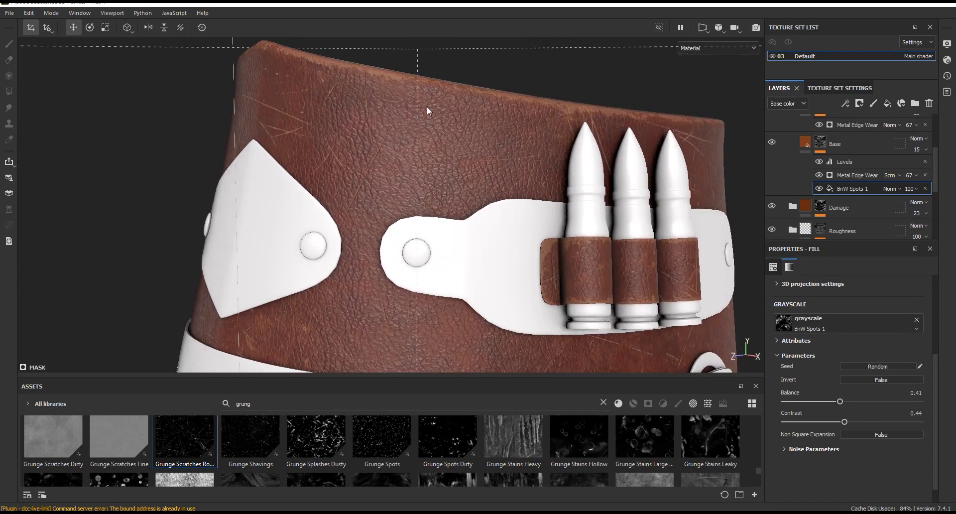
Set the Base leather layer's height from -0.0224 to -0.01.
left_click(805, 143)
scroll(937, 377, "down", 1)
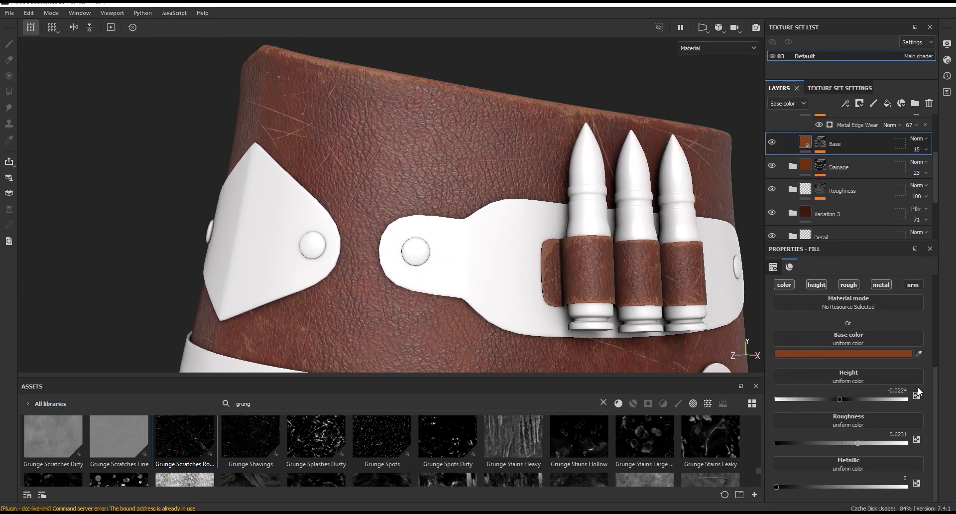
left_click(816, 286)
left_click(817, 298)
left_click(817, 298)
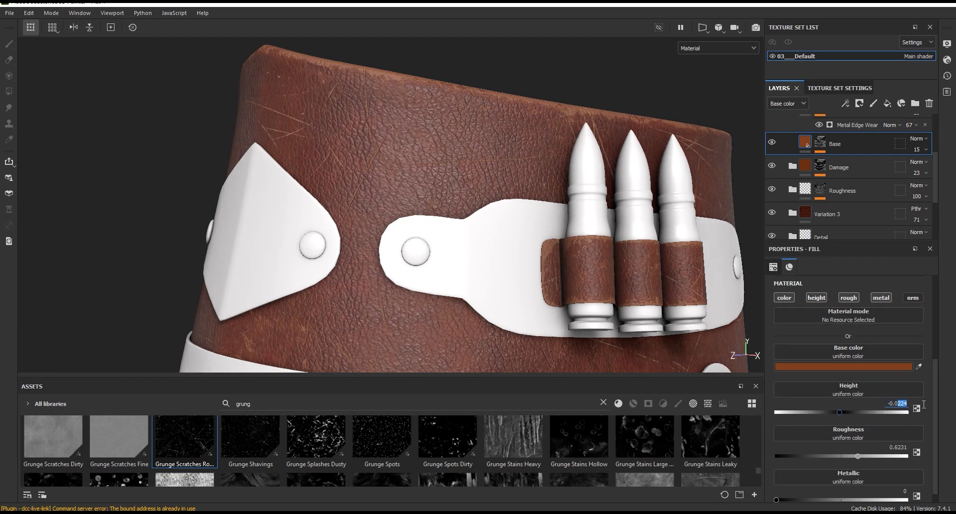
type("1")
key("Return")
left_click(821, 142)
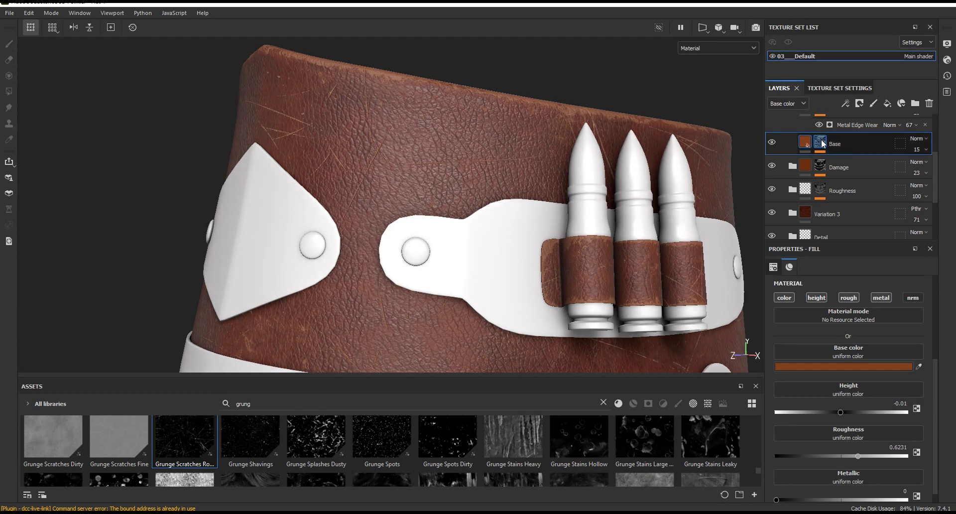
Select the BnW Spots 1 mask effect and display the Base layer's mask in the viewport.
left_click(864, 186)
left_click(707, 48)
left_click(707, 151)
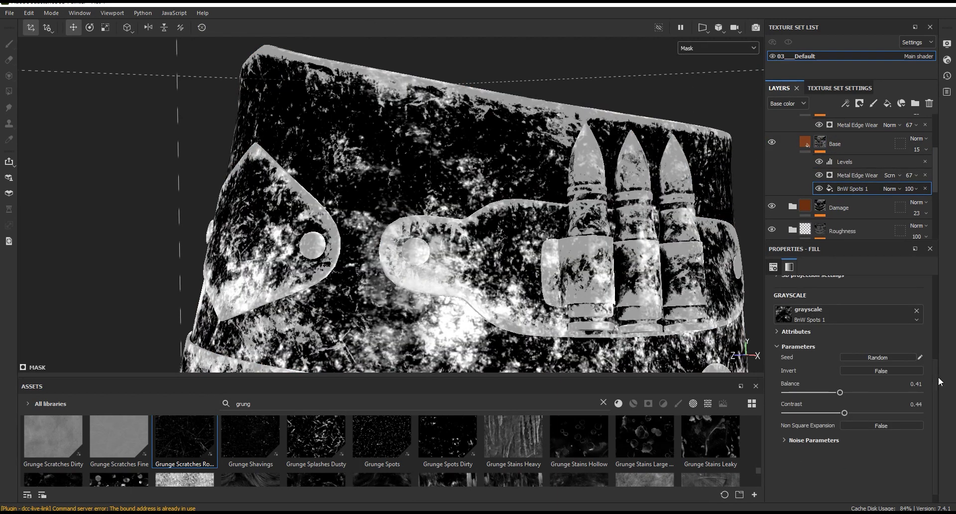
Set the BnW Spots 1 mask balance to 0.38, contrast 0.05 and UV scale 0.95.
scroll(934, 372, "down", 1)
mouse_move(840, 389)
left_mouse_down()
mouse_move(820, 410)
mouse_move(789, 414)
left_mouse_up()
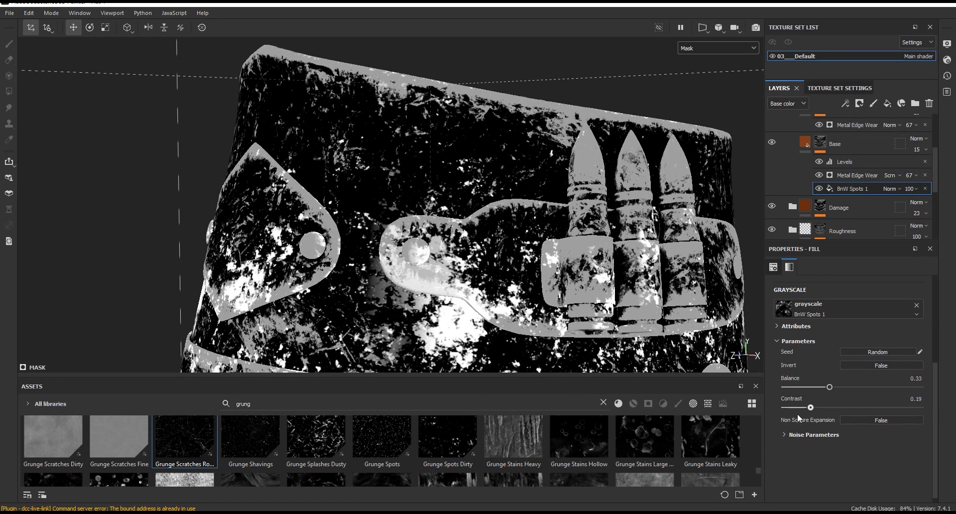
scroll(788, 413, "up", 5)
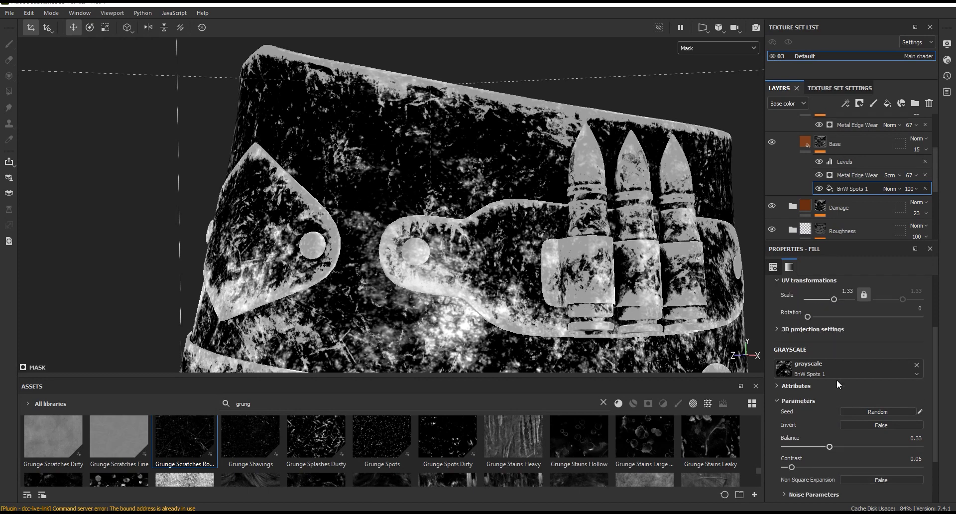
left_click_drag(834, 330, 834, 330)
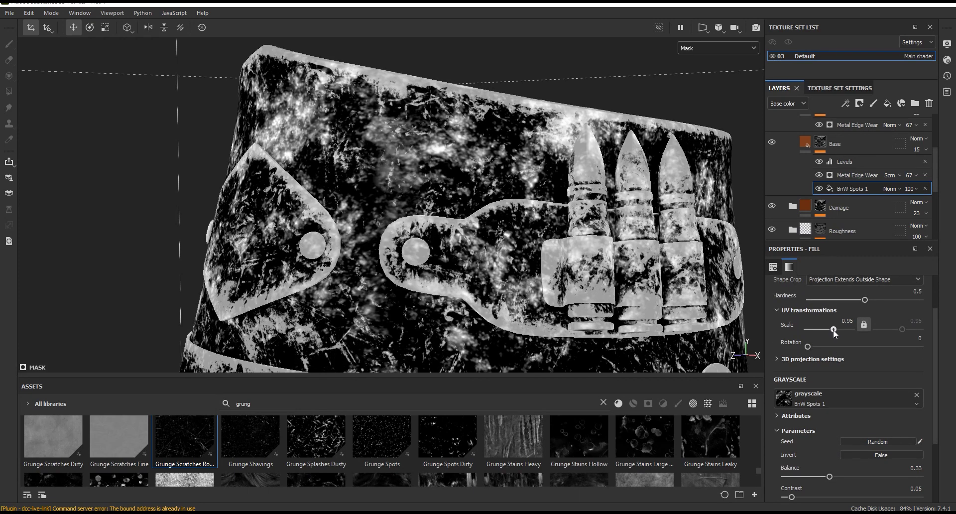
Switch the viewport back to Material view and select the Base layer.
left_click(717, 48)
left_click(711, 57)
left_click_drag(495, 164, 522, 163, "alt")
scroll(896, 360, "up", 1)
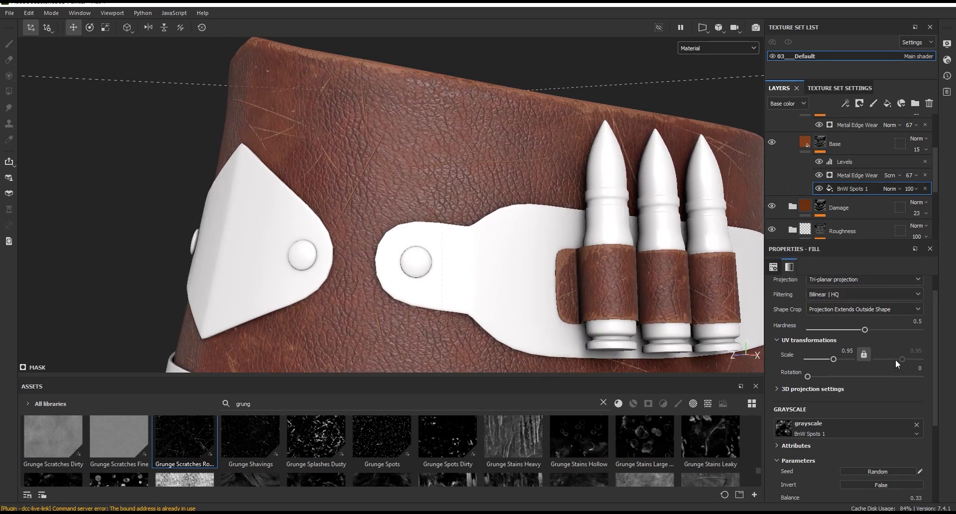
scroll(896, 360, "up", 1)
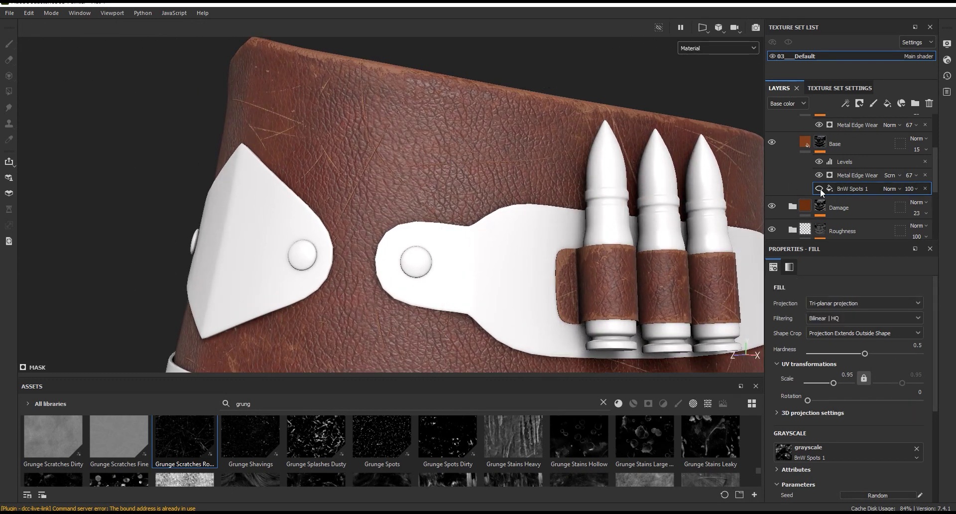
scroll(936, 381, "down", 5)
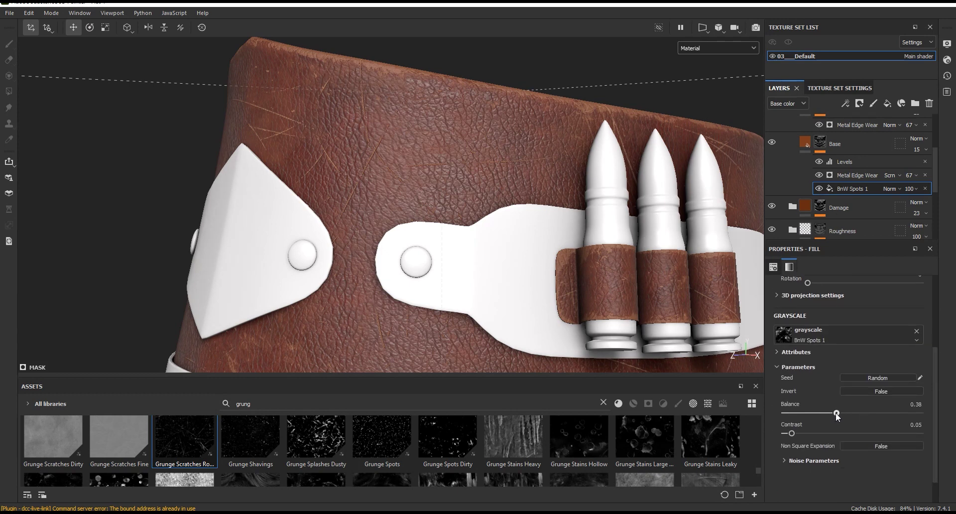
left_click(797, 145)
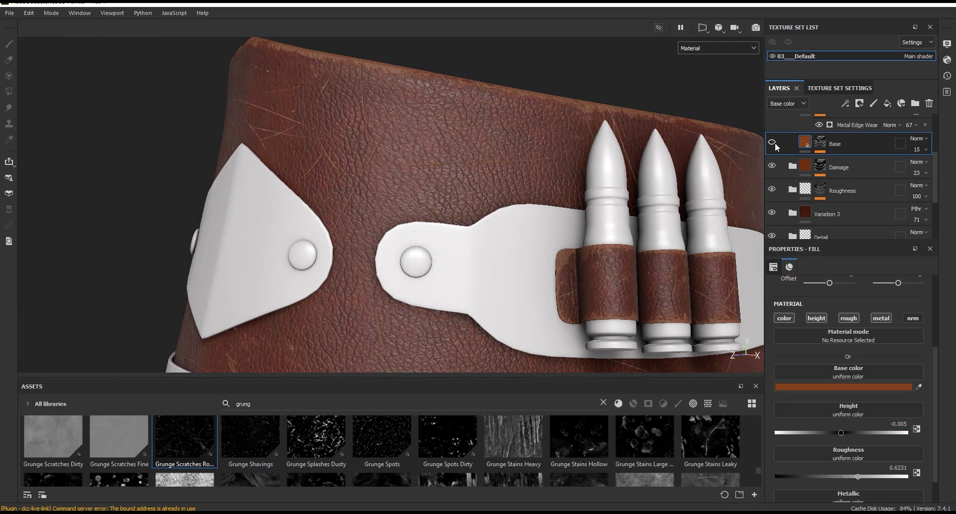
Duplicate layer 02 with Ctrl+D.
scroll(516, 142, "down", 3)
left_click_drag(516, 143, 527, 175, "alt")
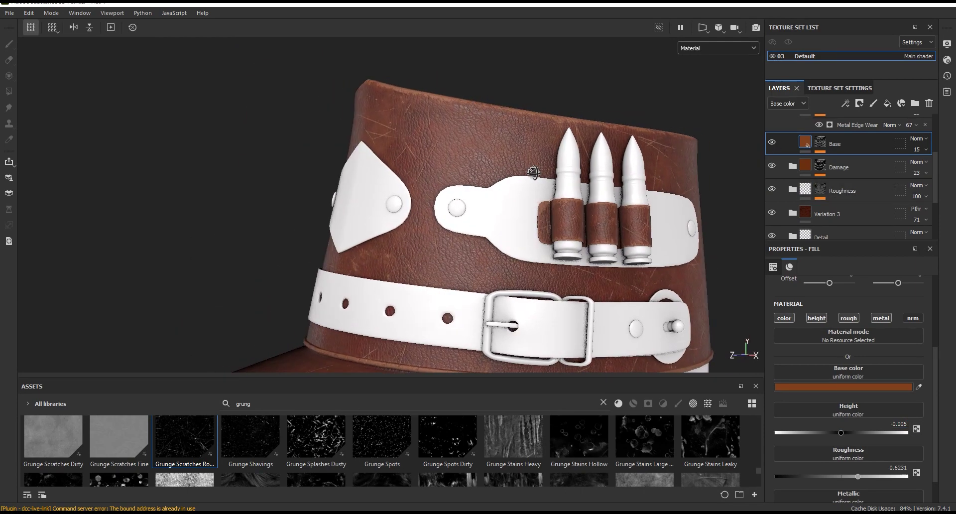
scroll(526, 176, "down", 3)
left_click_drag(527, 175, 561, 194, "alt")
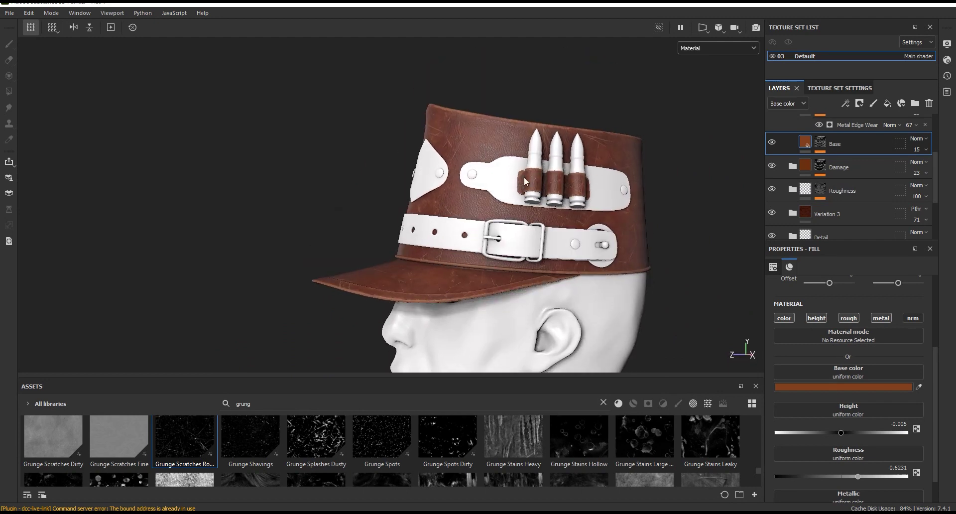
scroll(561, 194, "up", 3)
scroll(614, 208, "up", 3)
scroll(630, 217, "up", 1)
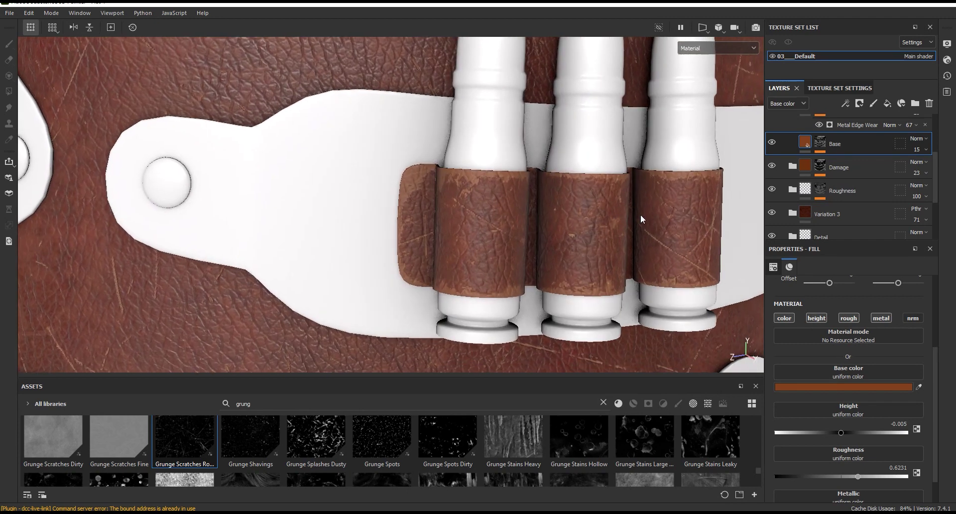
scroll(684, 217, "up", 2)
scroll(872, 198, "up", 3)
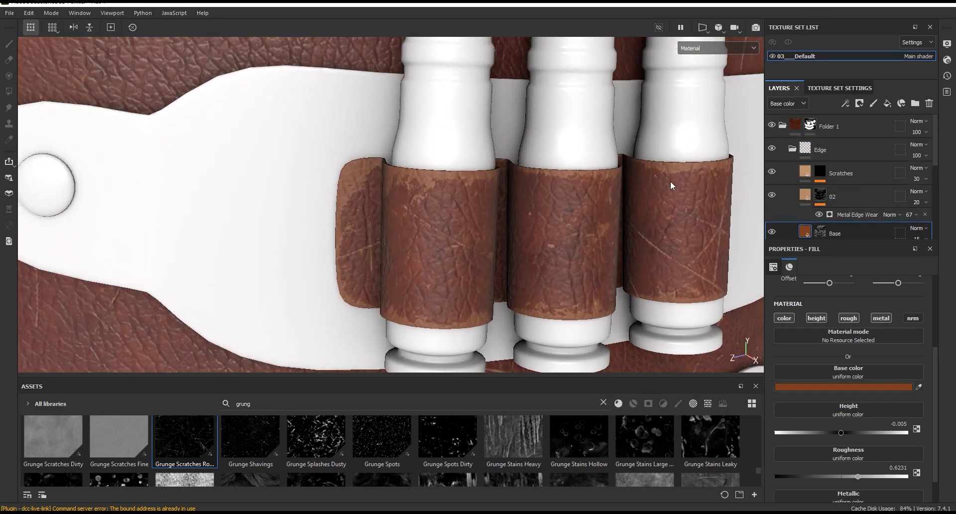
scroll(577, 146, "down", 5)
scroll(578, 146, "up", 3)
scroll(622, 175, "up", 2)
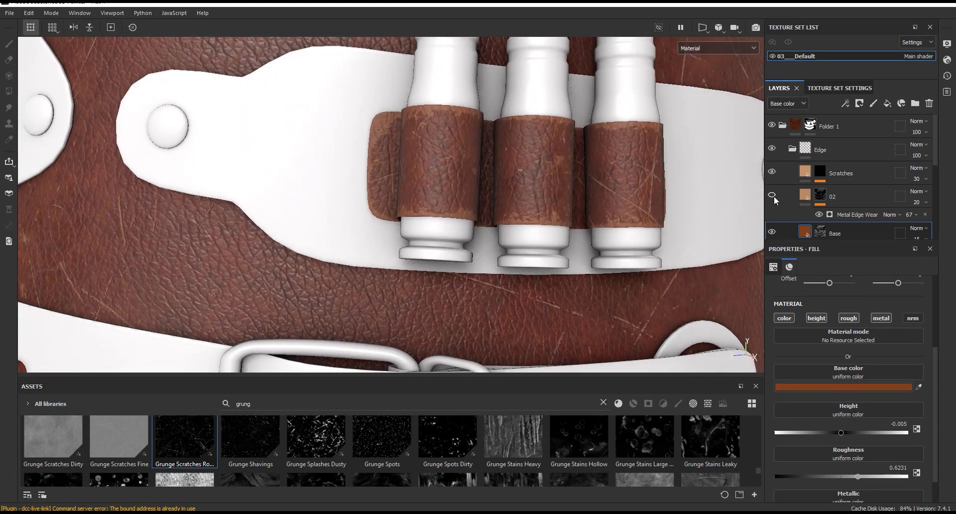
scroll(662, 199, "down", 3)
left_click(806, 198)
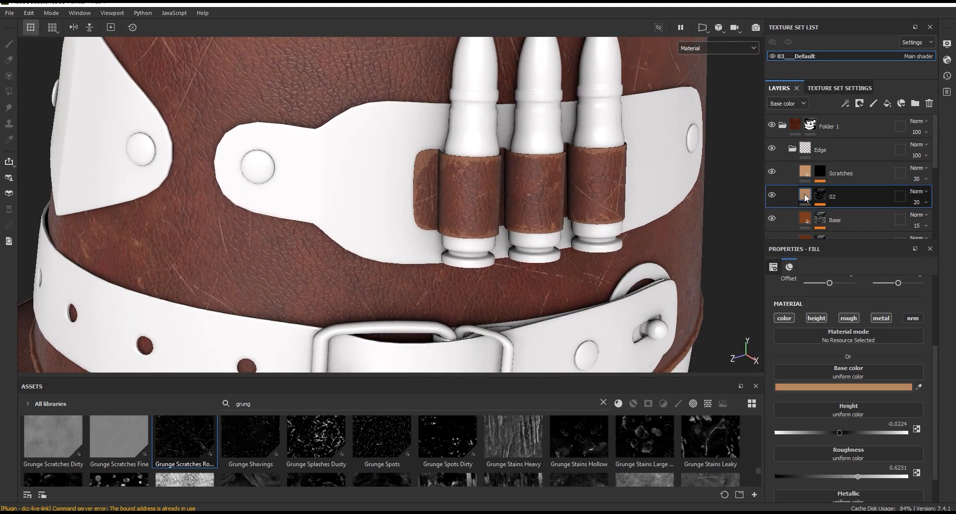
key("ctrl+d")
Rename the duplicated layer to Edge.
left_click(859, 387)
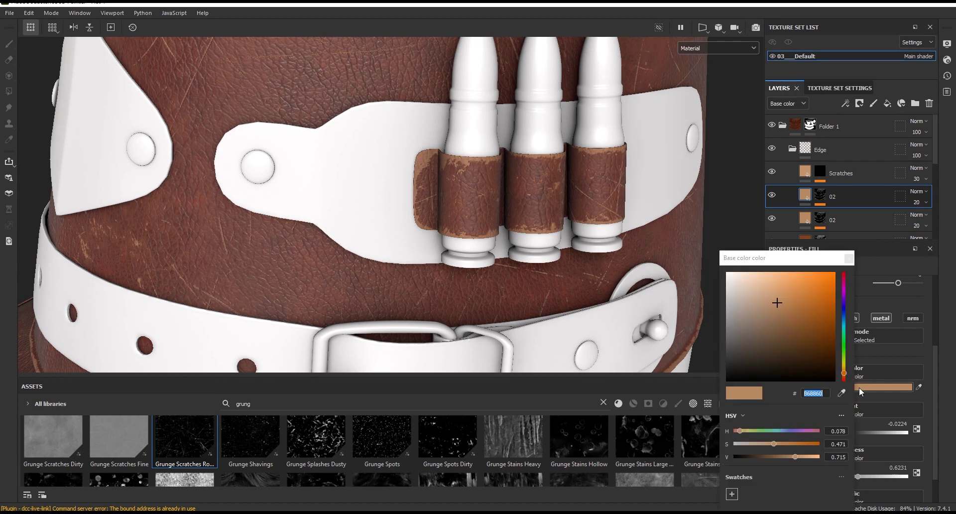
double_click(832, 197)
type("Edge")
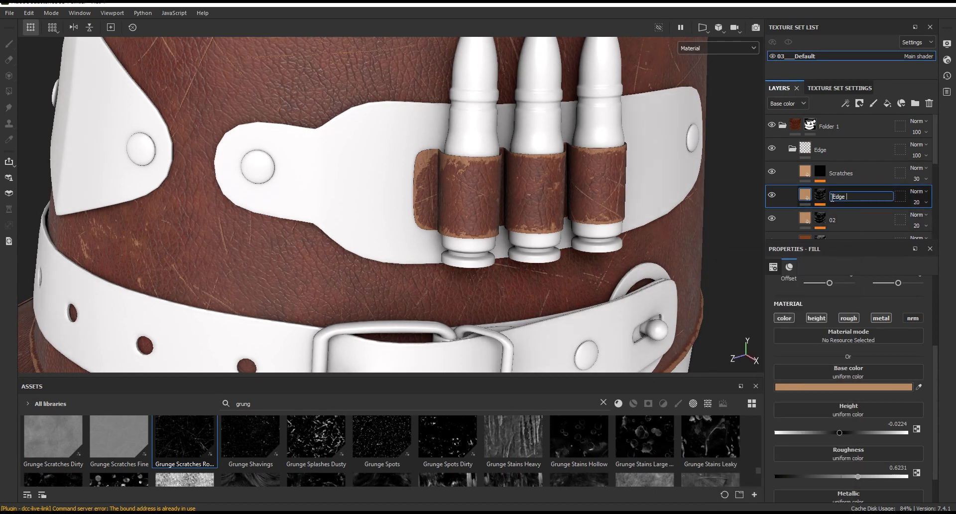
key("Return")
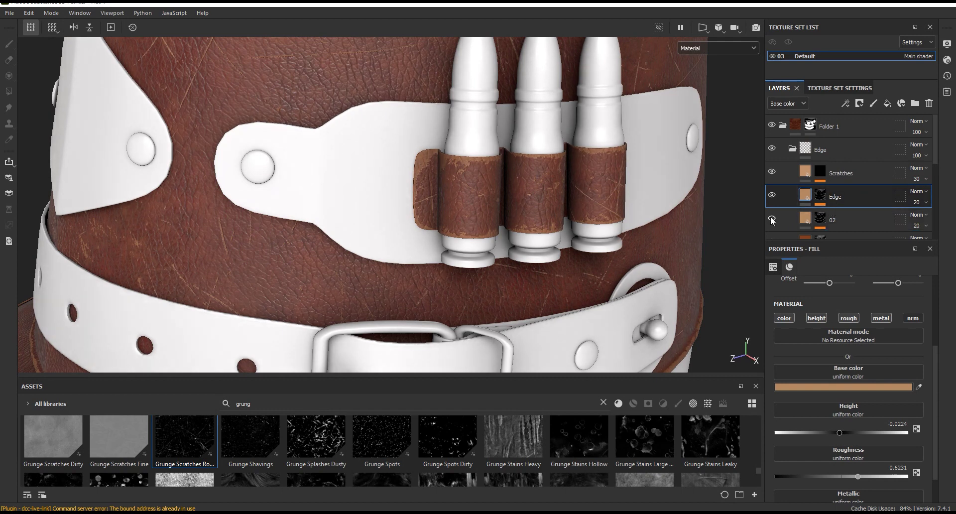
scroll(529, 150, "up", 2)
Lighten the Edge layer's base colour to pale tan EDBF96 (saturation ~0.465, value 0.930).
left_click(871, 387)
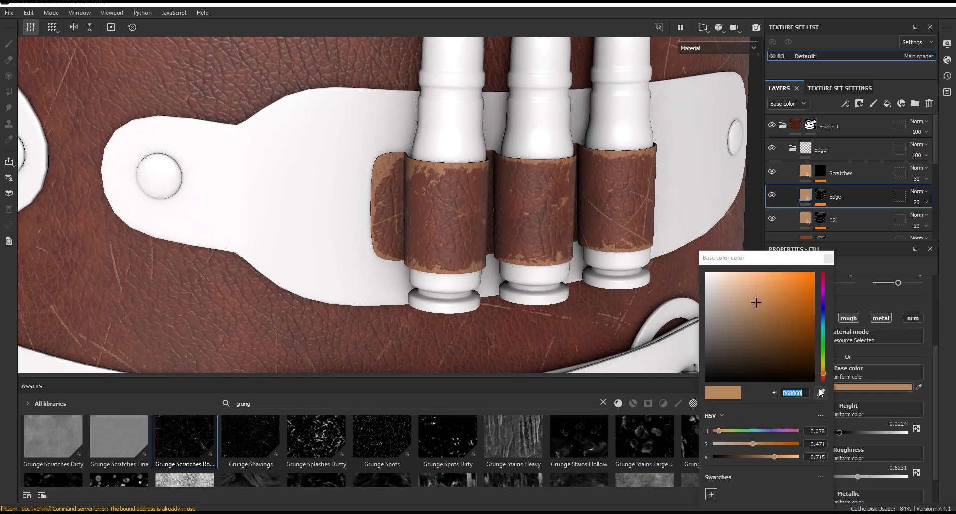
left_click(743, 443)
left_click(779, 456)
left_click(763, 443)
left_click(758, 443)
left_click(787, 457)
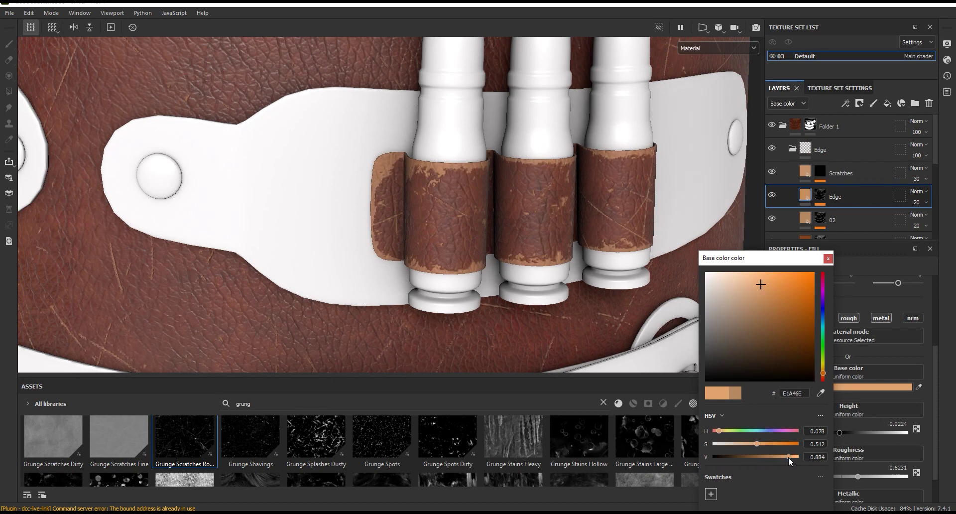
left_click(751, 443)
left_click(744, 444)
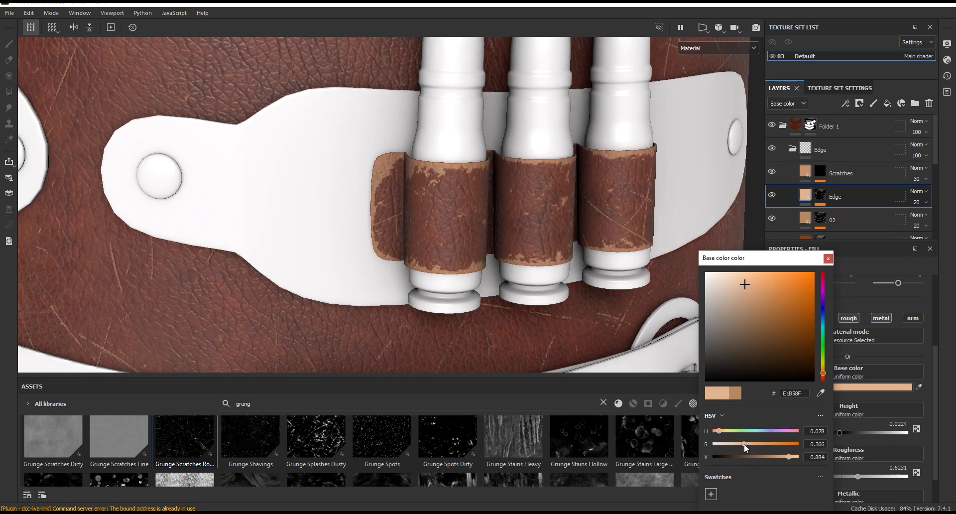
left_click(734, 444)
left_click(745, 444)
left_click(752, 443)
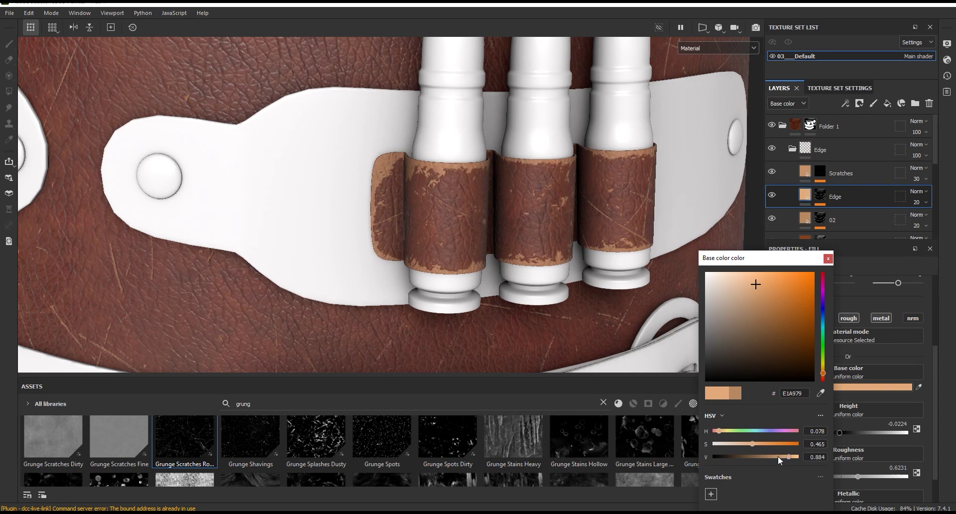
left_click(793, 456)
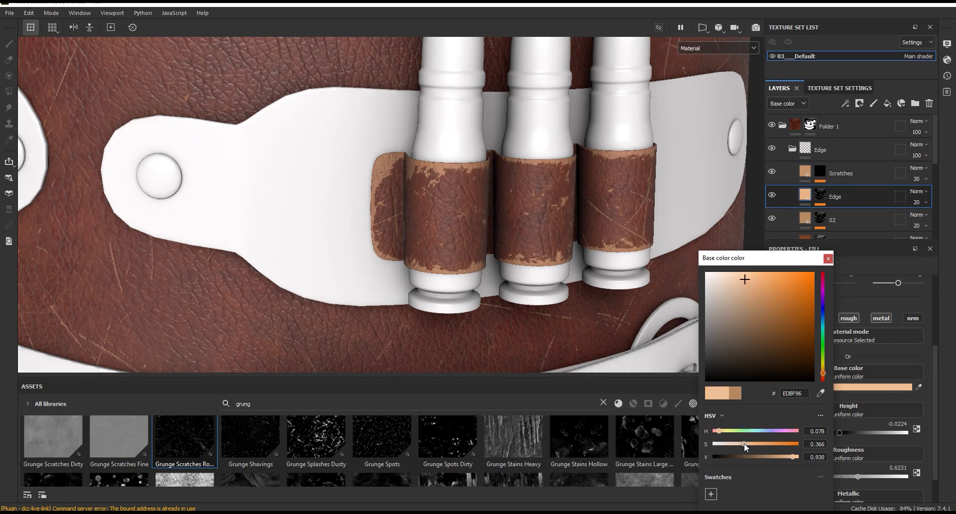
left_click(828, 258)
Select the Edge layer's Metal Edge Wear mask.
left_click_drag(719, 224, 607, 196, "alt")
scroll(607, 195, "up", 3)
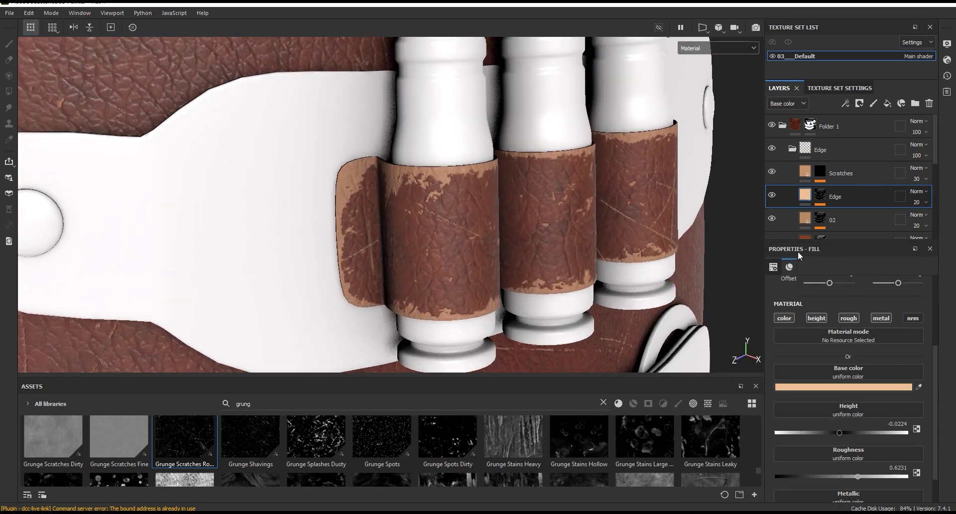
left_click(820, 194)
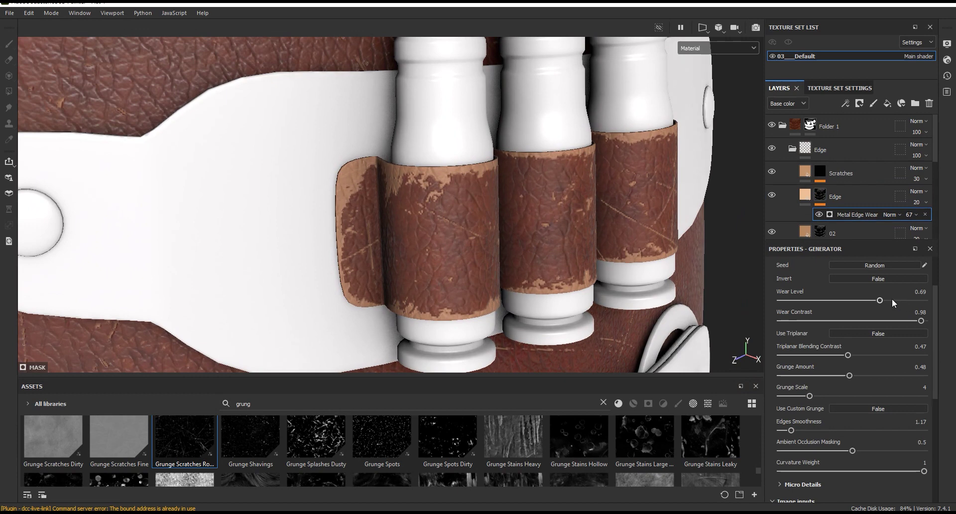
Fine-tune the Metal Edge Wear smoothness, toggling the Edge layer to compare before and after.
left_click_drag(792, 430, 780, 432)
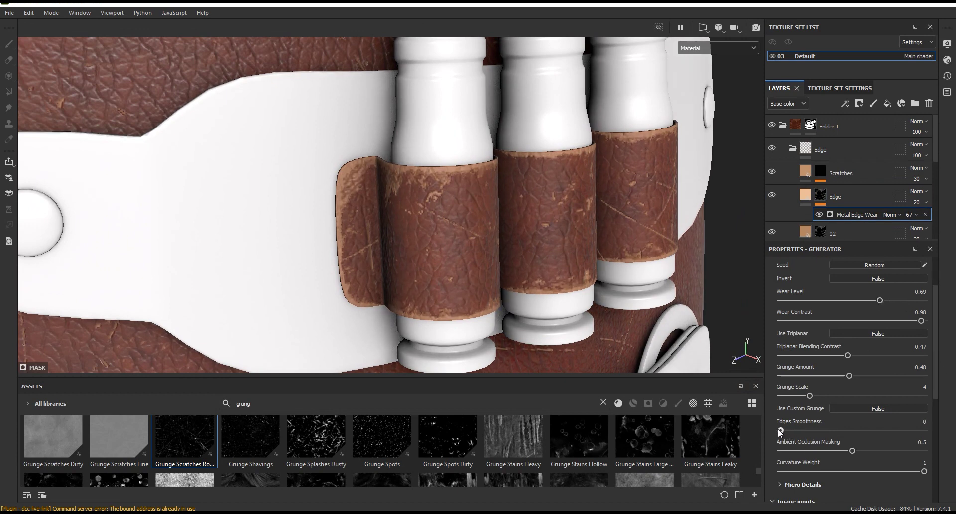
left_click(772, 195)
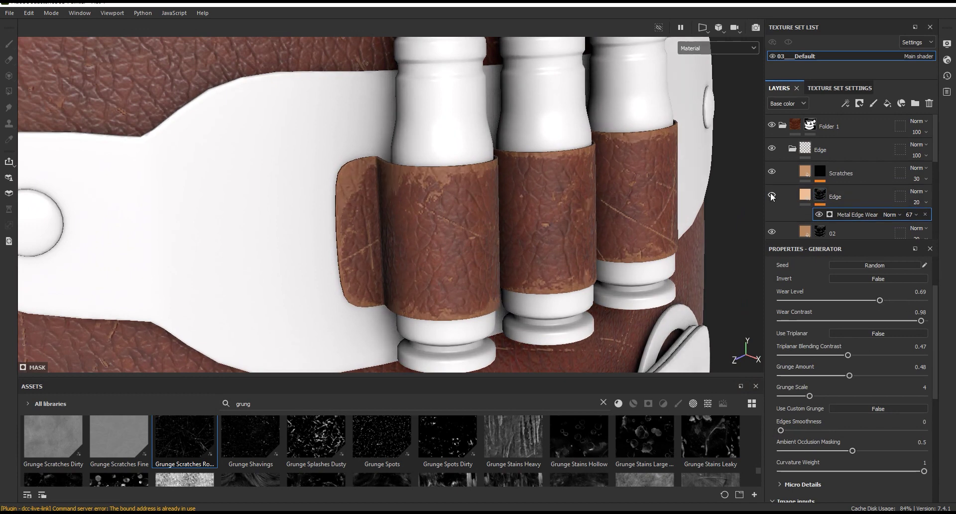
left_click(772, 195)
left_click(772, 195)
left_click(772, 196)
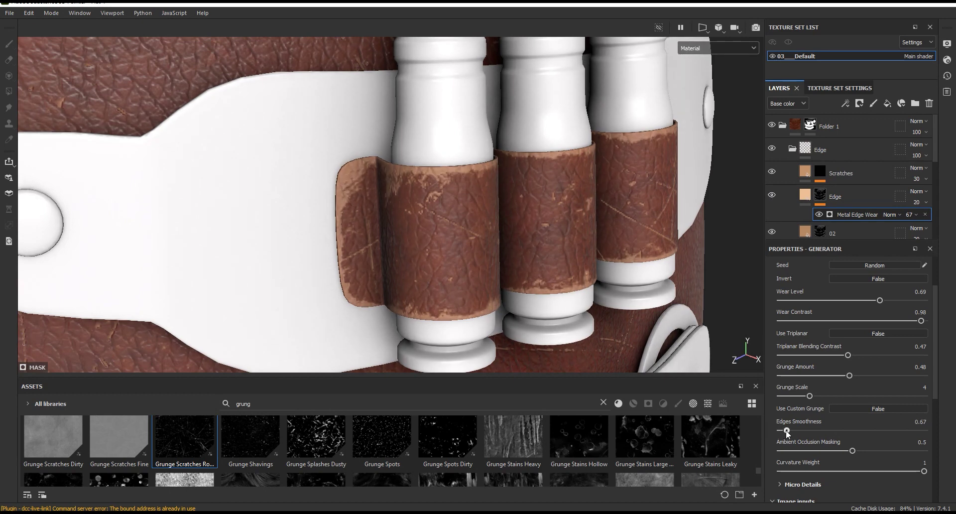
left_click_drag(780, 430, 781, 431)
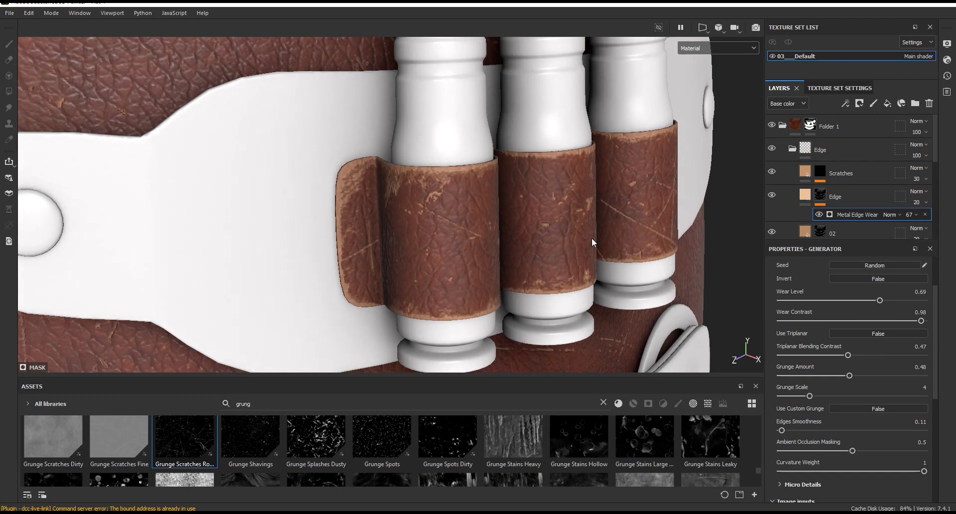
scroll(612, 278, "down", 5)
scroll(573, 149, "up", 6)
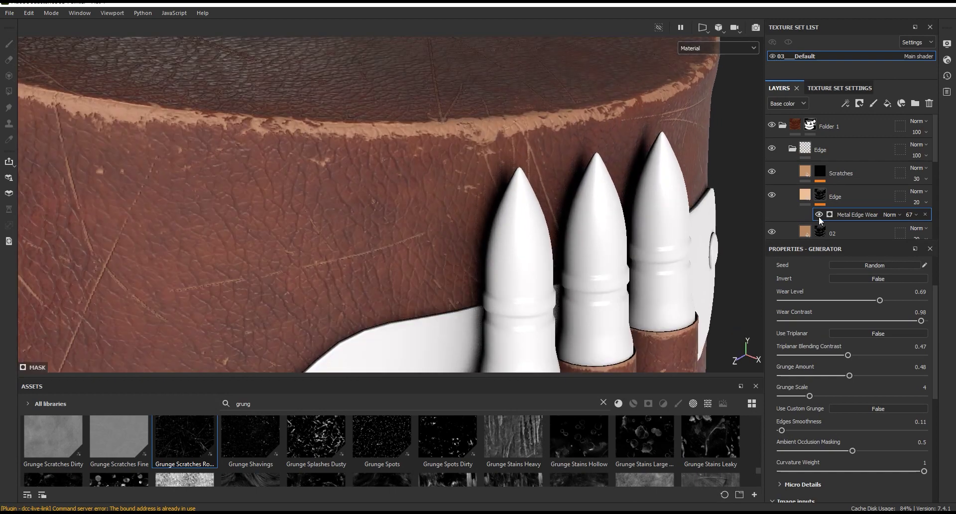
left_click(773, 195)
left_click(773, 195)
scroll(568, 98, "down", 5)
scroll(572, 109, "up", 2)
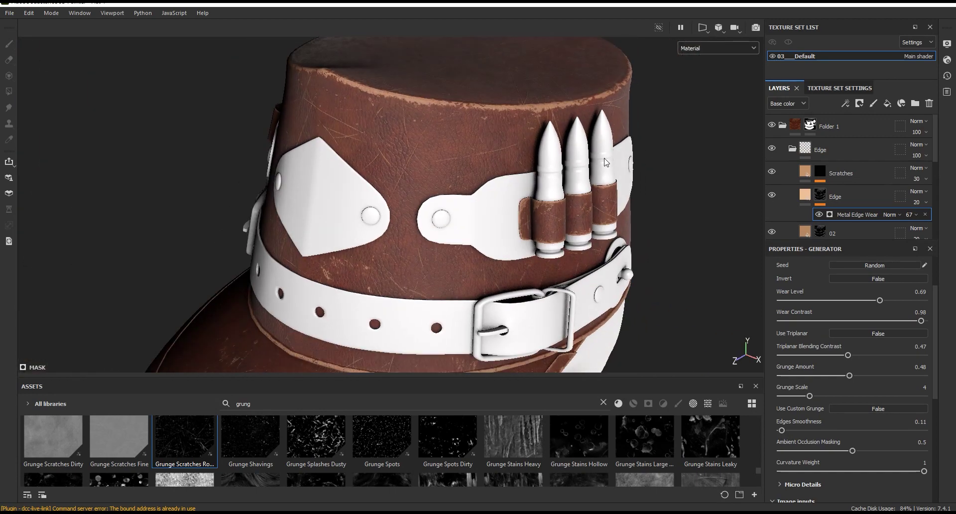
scroll(580, 150, "up", 1)
scroll(578, 199, "up", 2)
scroll(575, 259, "up", 2)
scroll(570, 339, "up", 2)
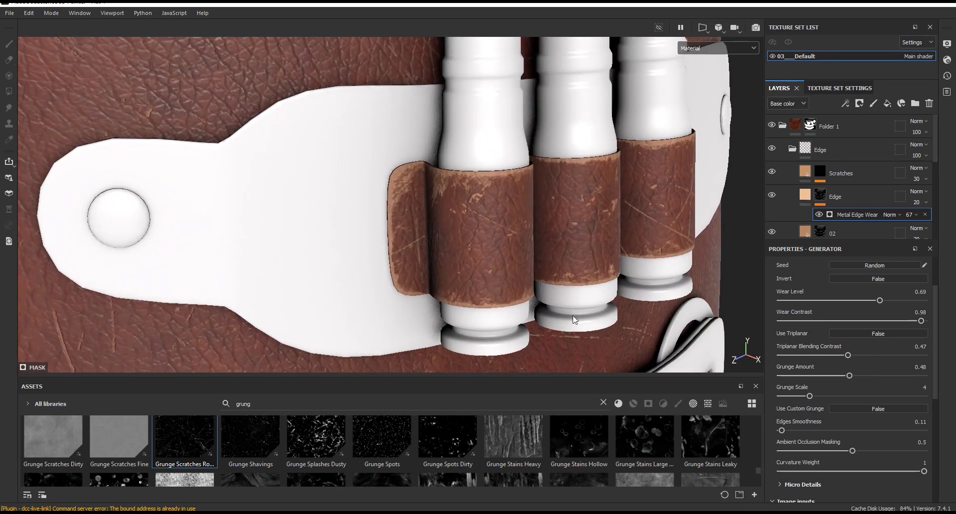
scroll(570, 340, "down", 3)
scroll(573, 210, "up", 2)
scroll(572, 189, "up", 2)
scroll(573, 179, "up", 1)
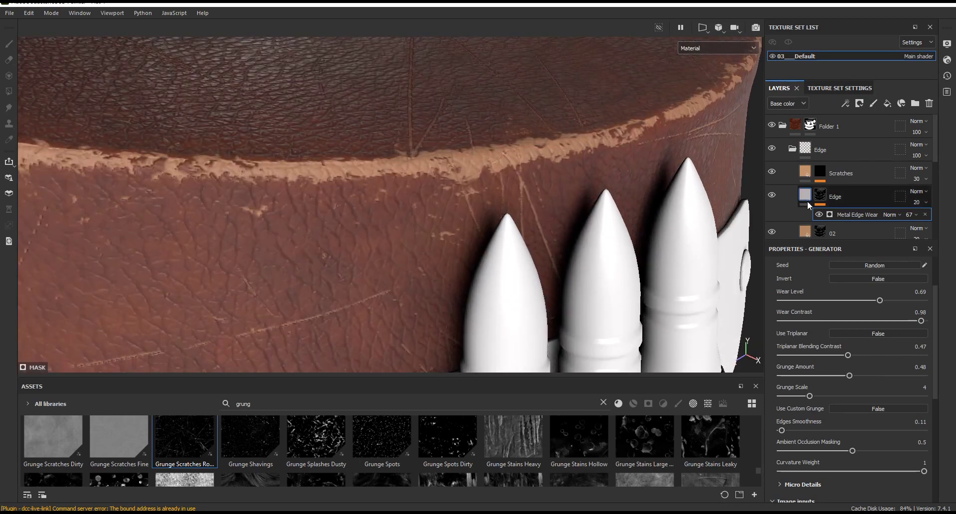
Lower the Metal Edge Wear level to about 0.54 and set Wear Contrast to 0.86.
left_click_drag(880, 300, 870, 305)
left_click(774, 194)
left_click(774, 195)
left_click_drag(869, 301, 862, 301)
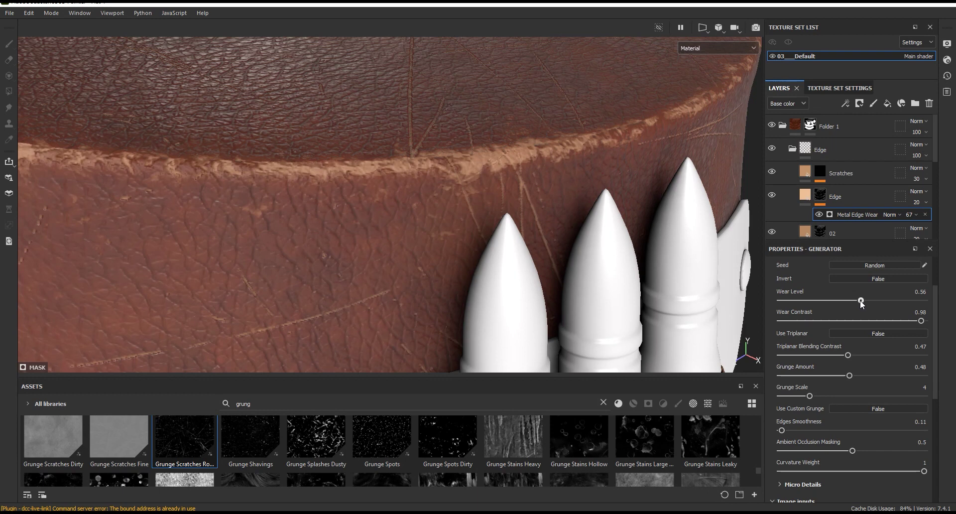
left_click_drag(916, 321, 782, 324)
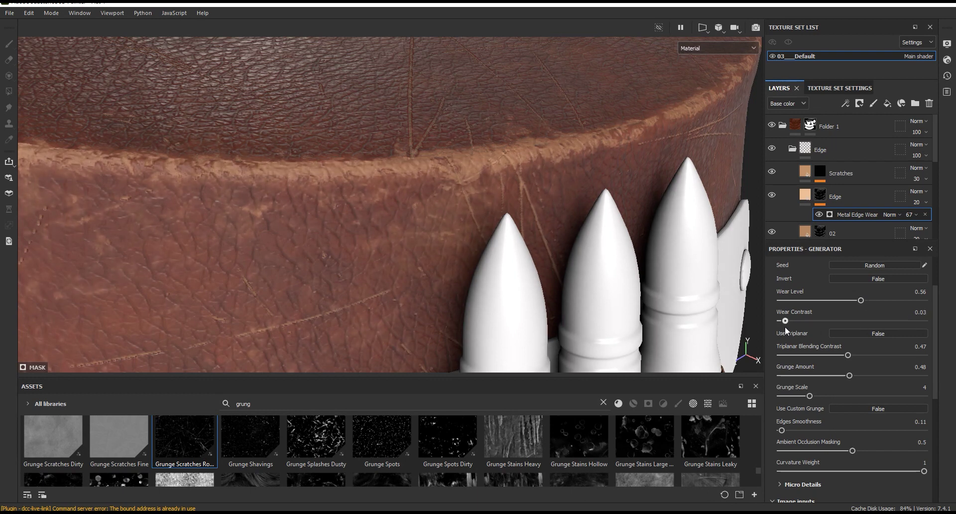
scroll(742, 238, "down", 3)
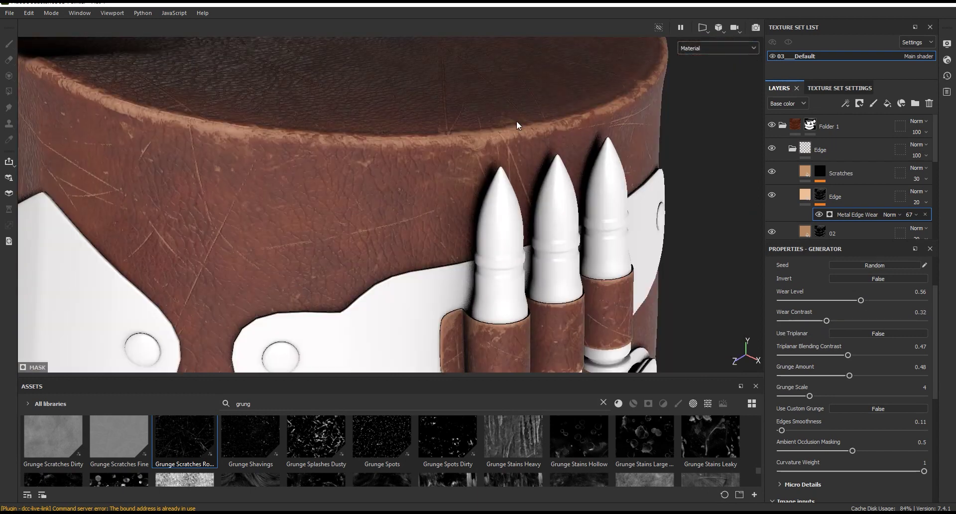
scroll(742, 238, "up", 3)
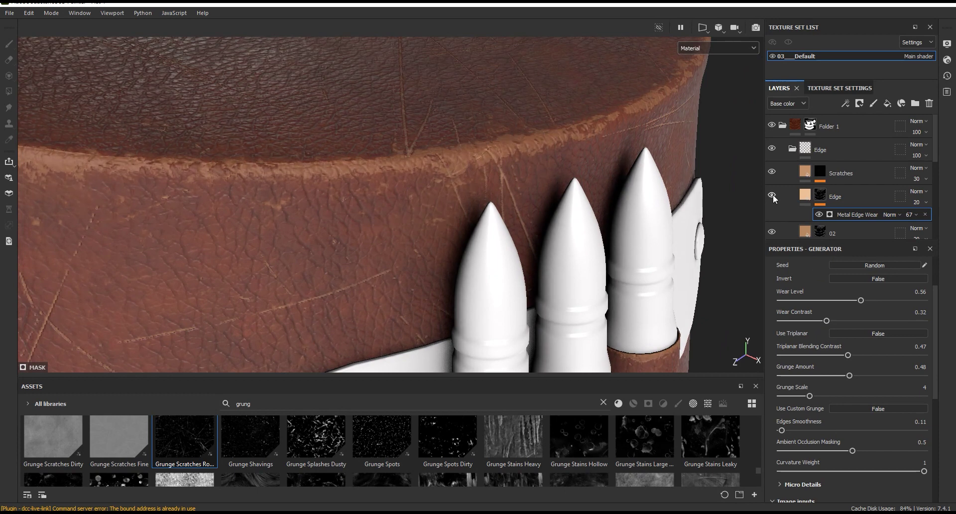
mouse_move(861, 301)
left_mouse_down()
mouse_move(851, 301)
mouse_move(897, 322)
left_mouse_up()
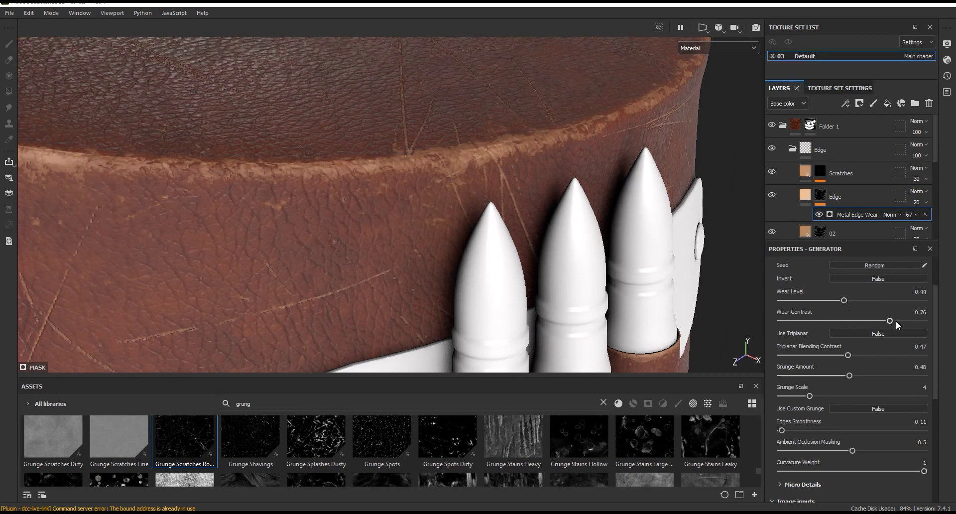
left_click(868, 301)
left_click(858, 301)
scroll(535, 132, "down", 5)
scroll(517, 230, "up", 3)
scroll(548, 239, "up", 2)
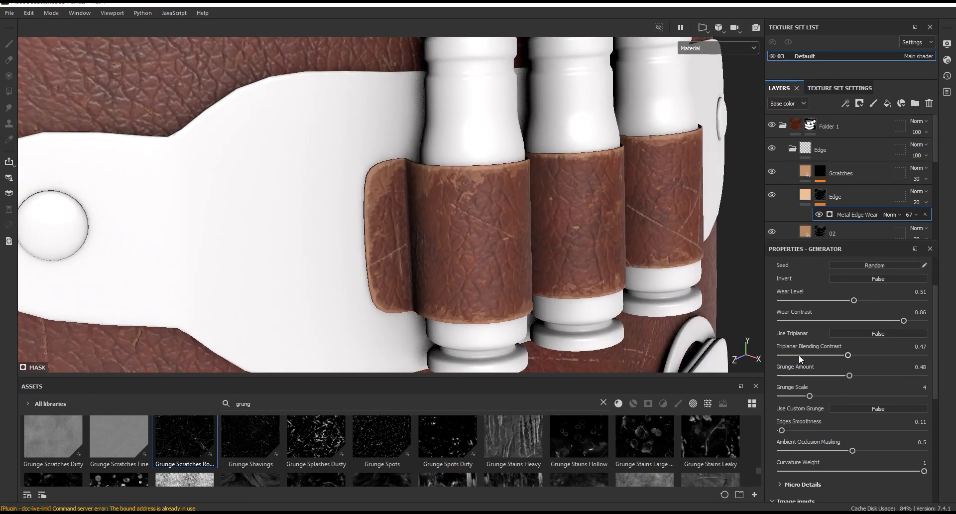
Raise Edges Smoothness to 0.89 and compare the seam with the Edge layer hidden.
left_click(788, 429)
scroll(520, 228, "down", 2)
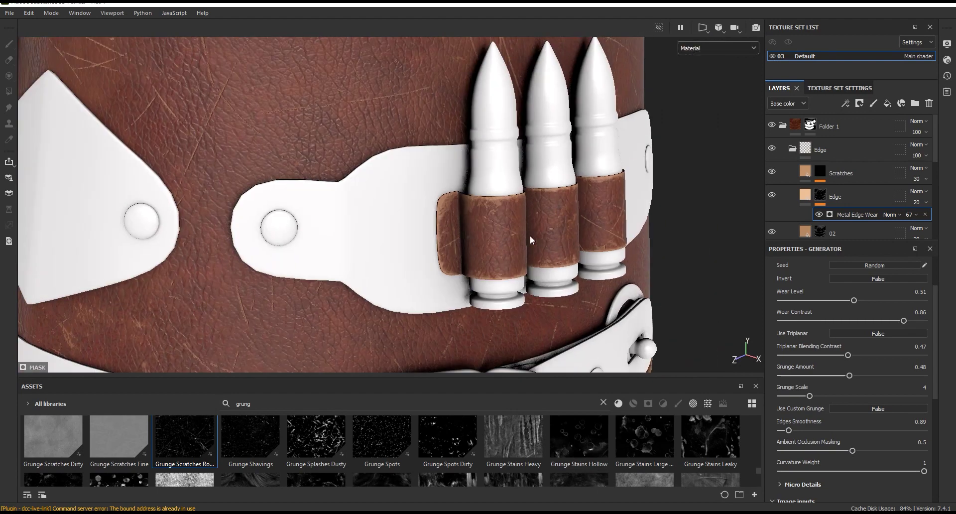
scroll(521, 228, "down", 2)
scroll(473, 274, "up", 3)
scroll(647, 309, "up", 2)
scroll(752, 340, "up", 2)
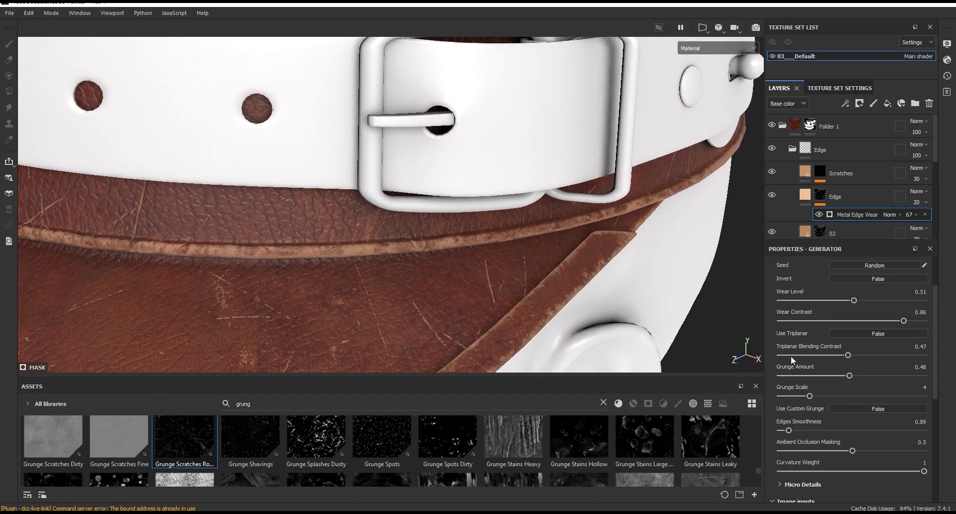
left_click(772, 195)
left_click(771, 195)
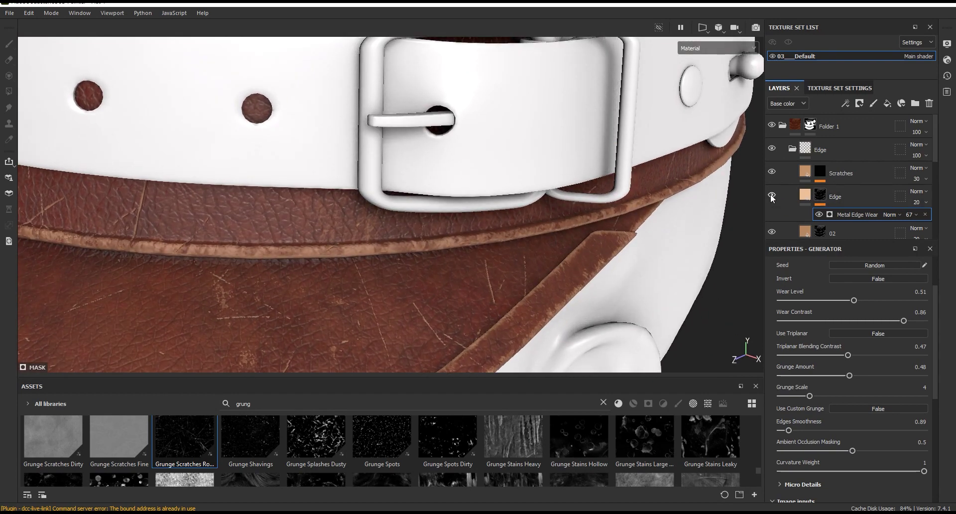
scroll(641, 224, "down", 2)
scroll(593, 216, "up", 3)
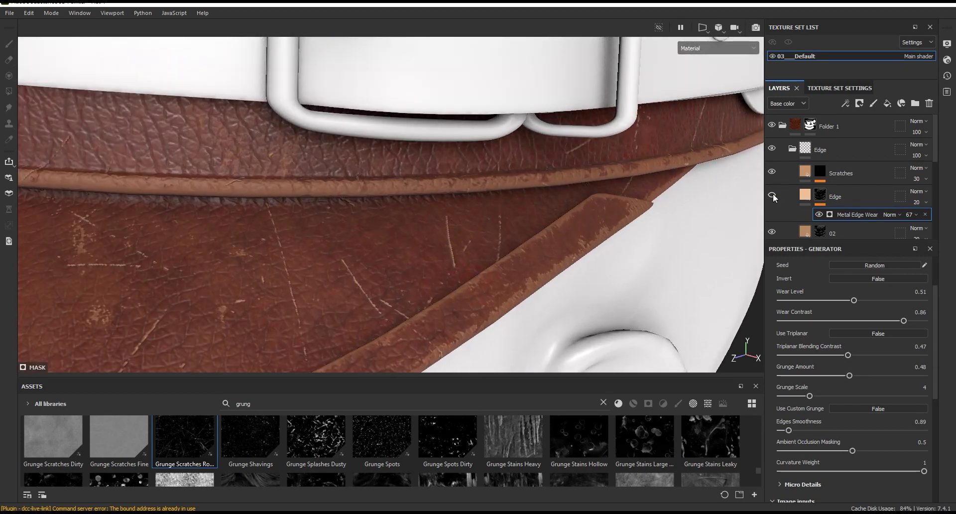
scroll(640, 206, "up", 2)
Set the Metal Edge Wear blend opacity to 45 and add an empty filter above it.
left_click(921, 202)
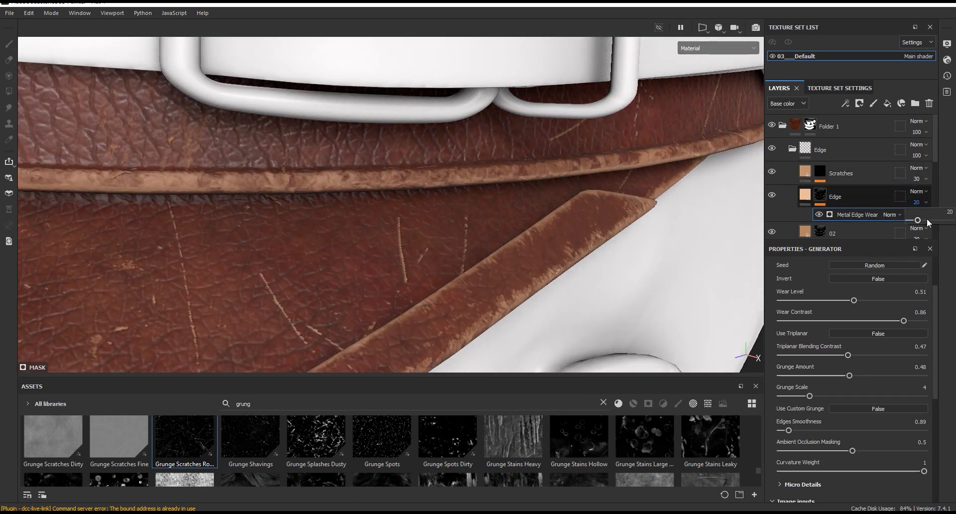
left_click(909, 215)
left_click_drag(918, 232, 925, 232)
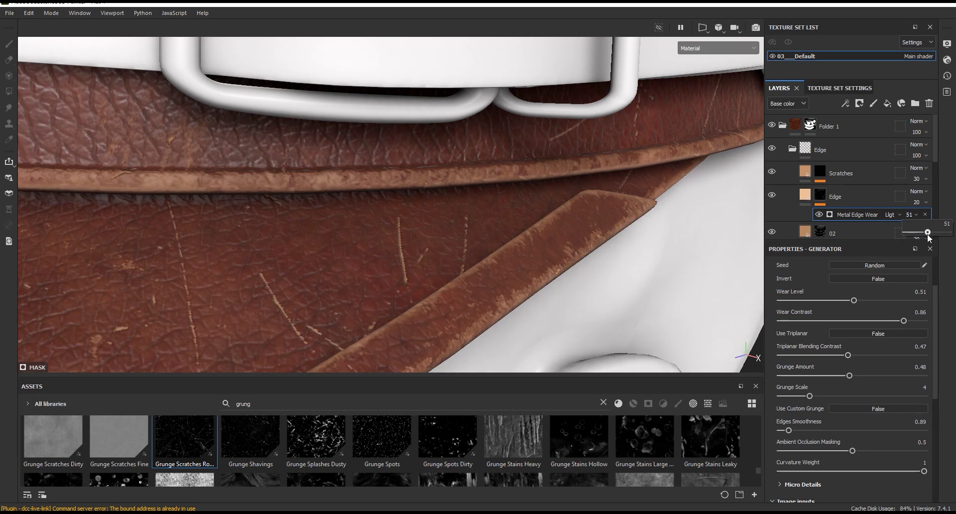
right_click(883, 177)
left_click(880, 184)
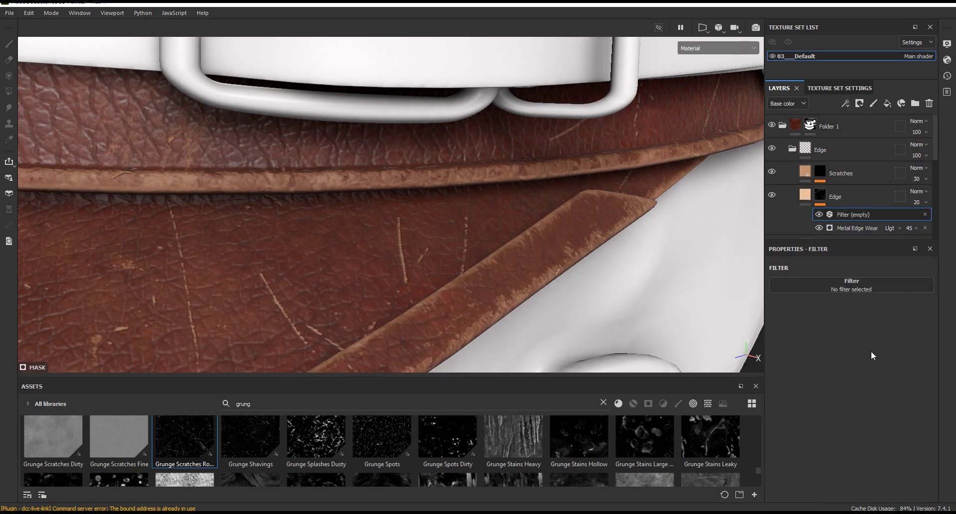
Make the new filter a Sharpen filter with Sharpen Intensity 0.55.
left_click(851, 285)
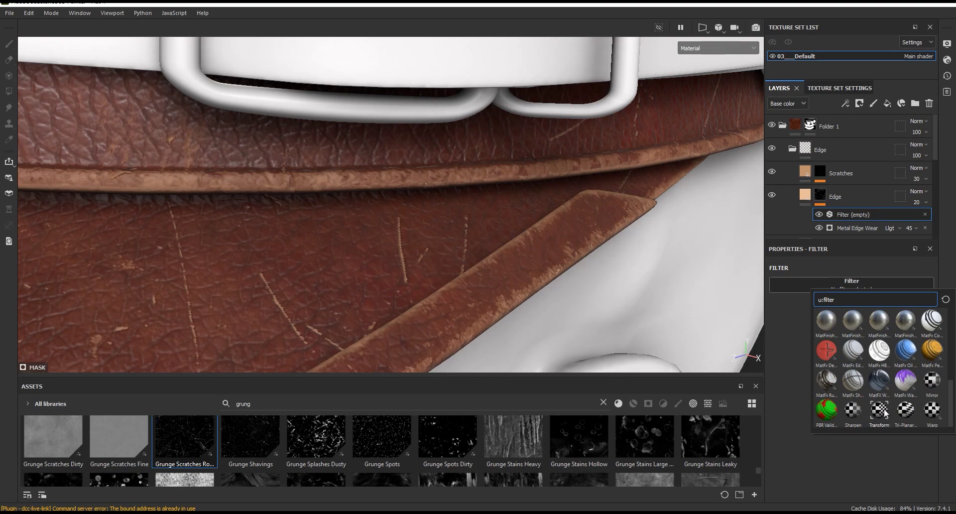
left_click(853, 411)
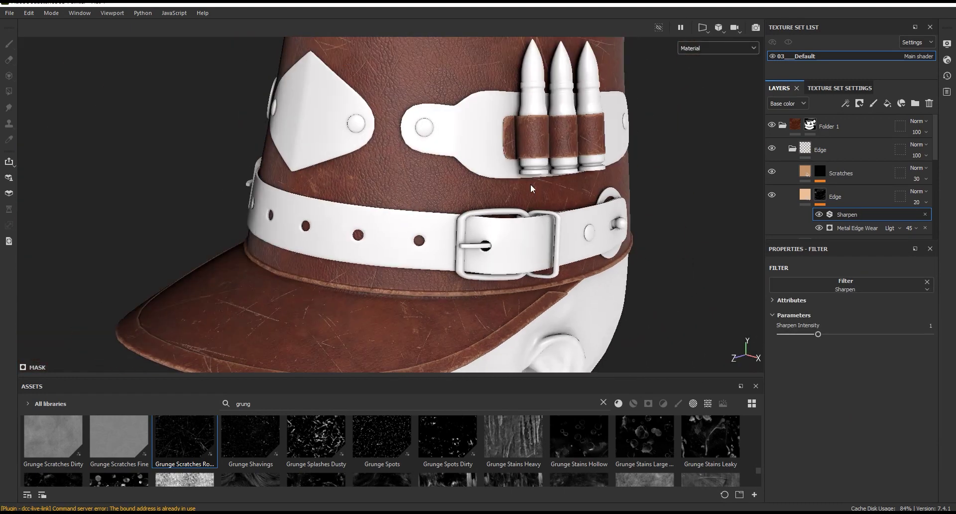
scroll(530, 184, "up", 5)
left_click_drag(573, 212, 561, 330, "alt")
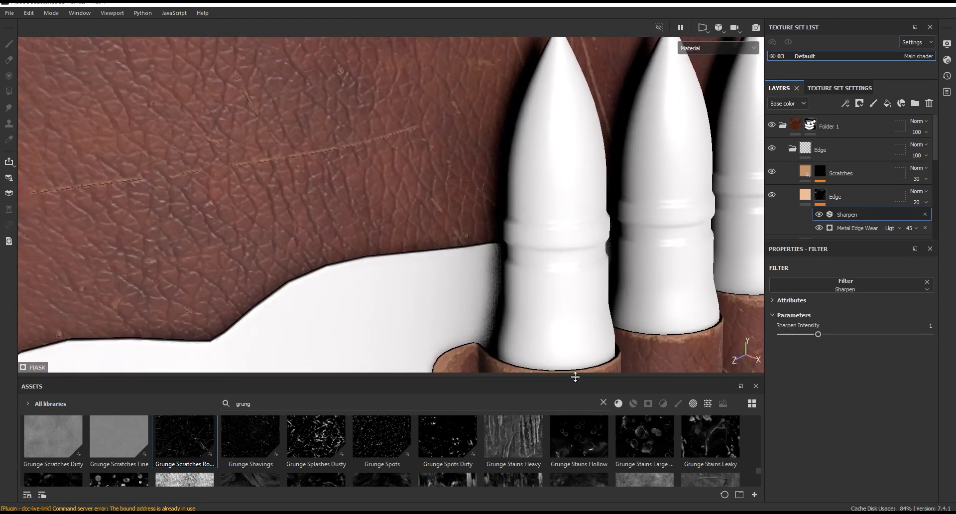
scroll(561, 330, "up", 5)
left_click_drag(817, 334, 801, 334)
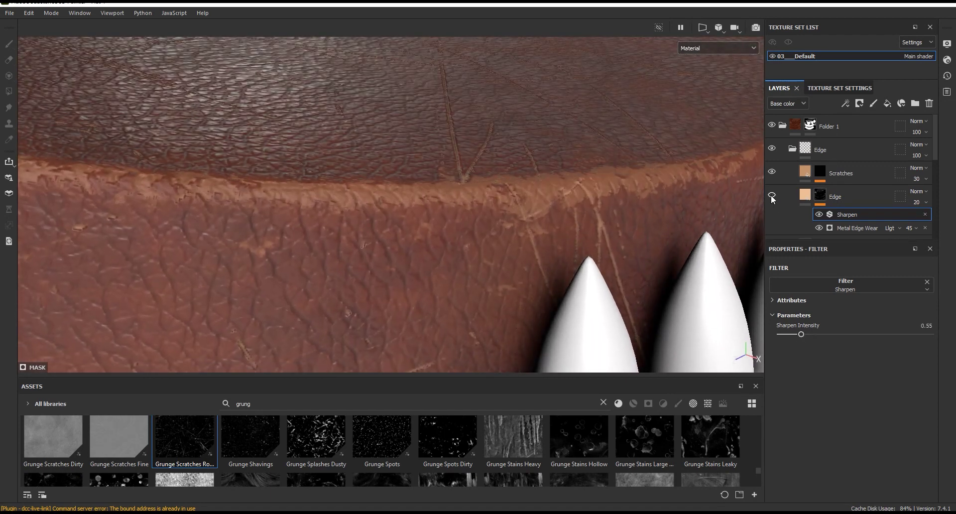
left_click_drag(707, 197, 674, 195, "alt")
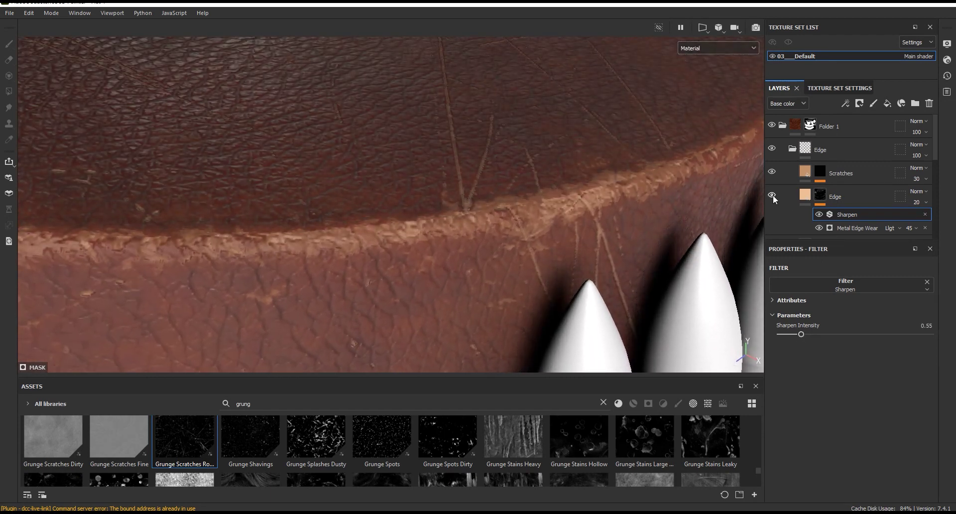
Fade the Edge layer to 15 opacity and compare the wear with layer 02 toggled.
left_click(919, 202)
left_click_drag(918, 221, 915, 222)
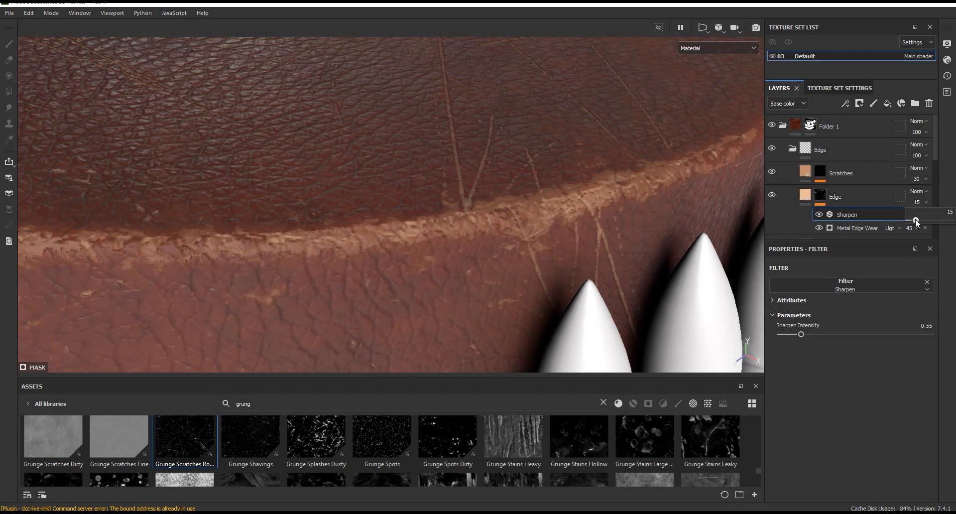
left_click(805, 196)
scroll(797, 179, "down", 3)
left_click(772, 160)
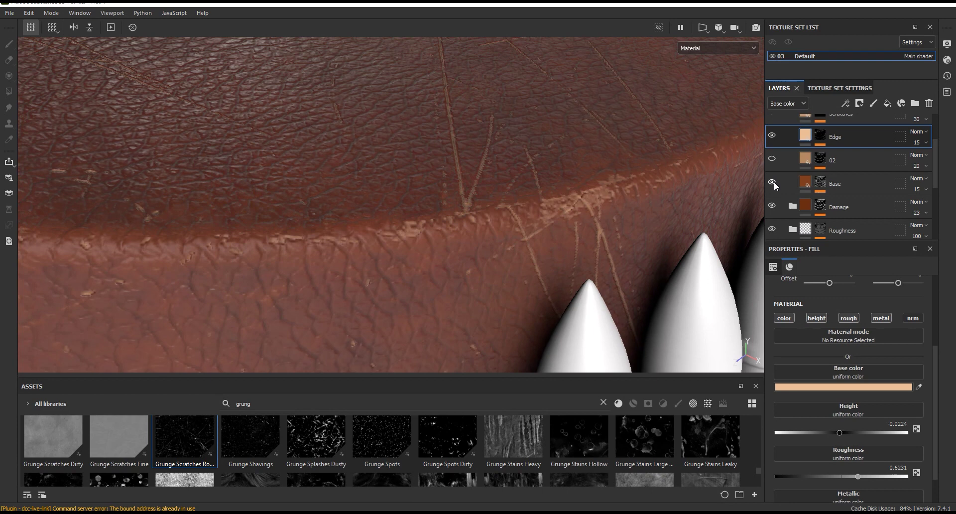
scroll(637, 184, "down", 3)
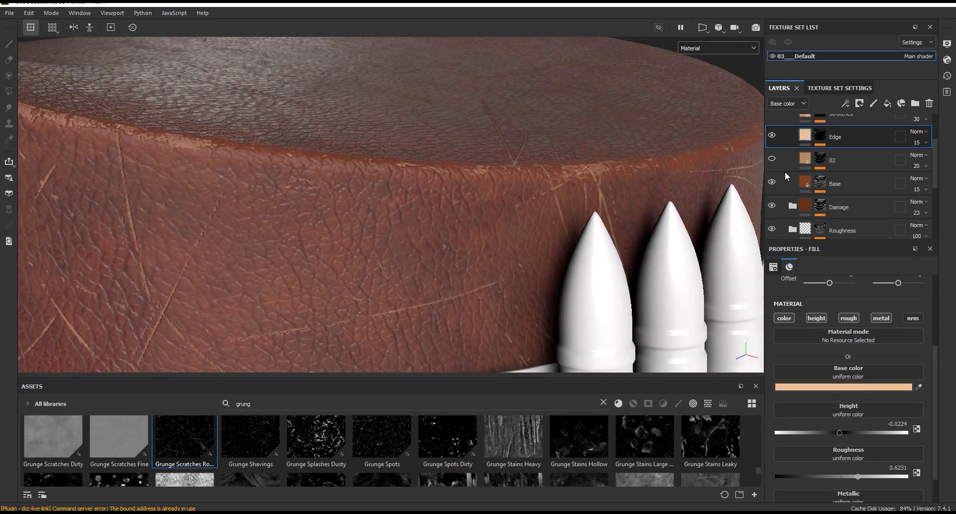
left_click(772, 159)
Increase layer 02's base colour saturation to a warmer orange-tan (HSV 0.078, 0.587, 0.715).
left_click(847, 160)
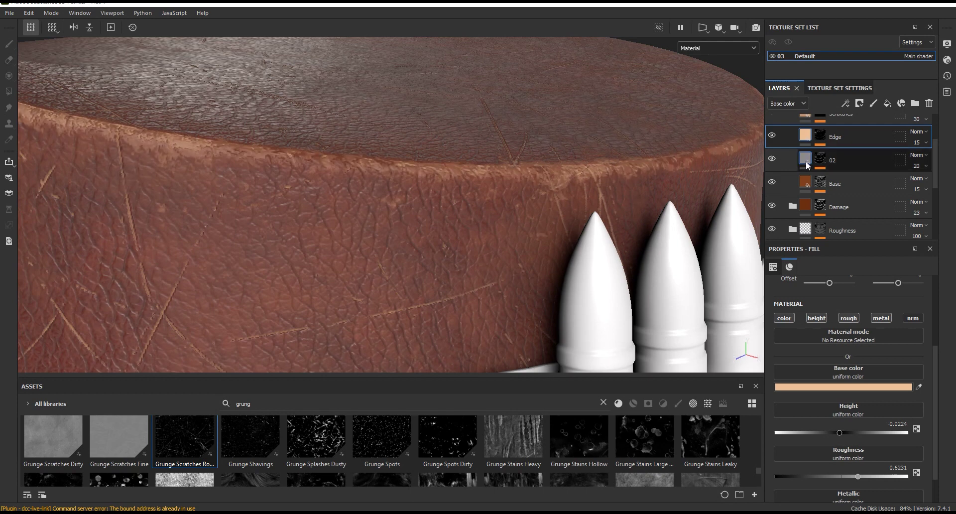
left_click(855, 387)
left_click_drag(770, 444, 780, 444)
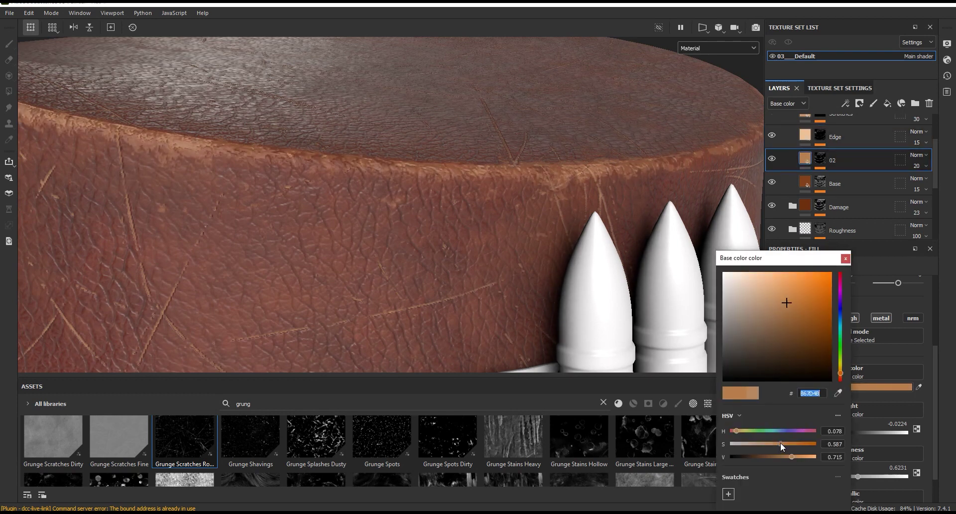
left_click(846, 258)
mouse_move(484, 77)
left_mouse_down("alt")
mouse_move(525, 159)
mouse_move(422, 158)
mouse_move(448, 164)
left_mouse_up("alt")
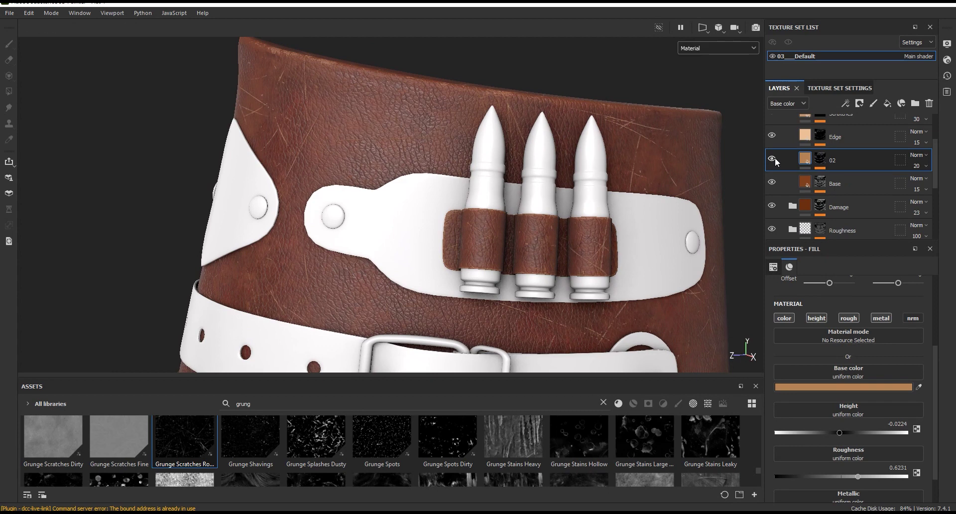
Rename the edge layers to Edge Damage 01 and Edge Damage 02.
double_click(832, 160)
type("Edge Damage 01")
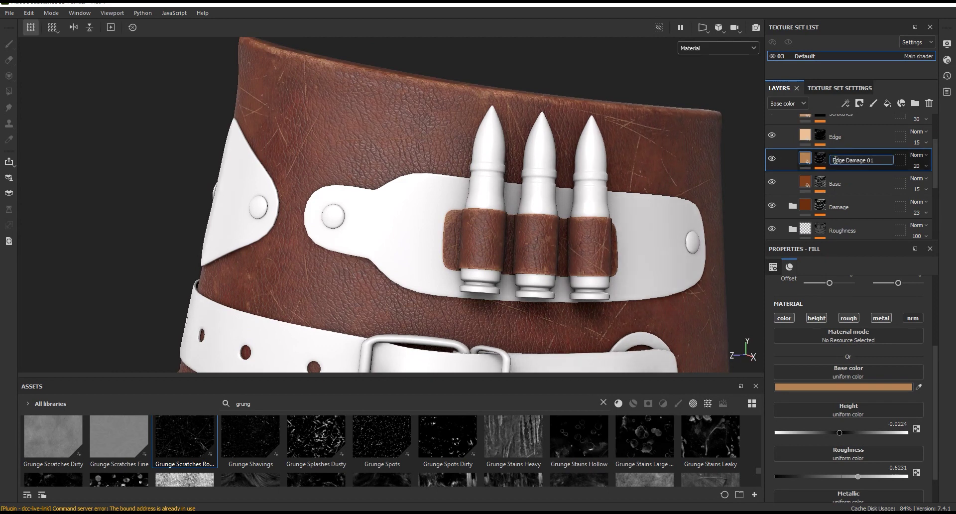
key("Return")
double_click(846, 159)
double_click(838, 138)
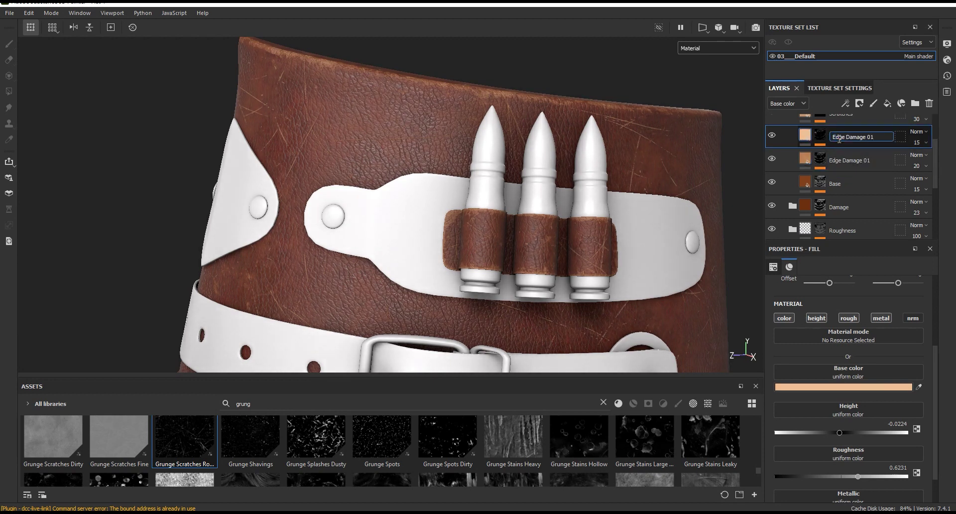
type("2")
key("Return")
Collapse the Edge folder and toggle its visibility while viewing the hat three-quarter.
scroll(829, 185, "up", 1)
scroll(829, 184, "up", 2)
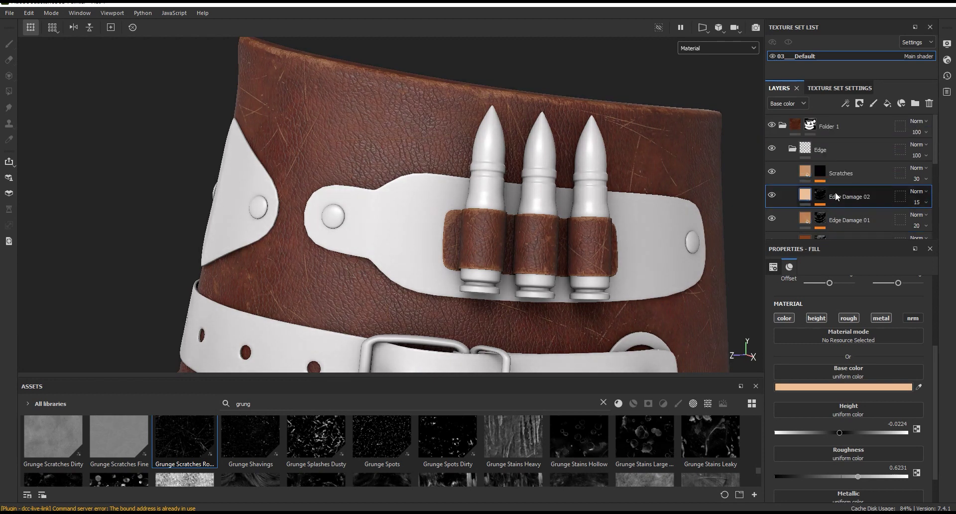
left_click(792, 148)
left_click(773, 146)
left_click(773, 146)
scroll(593, 229, "up", 5)
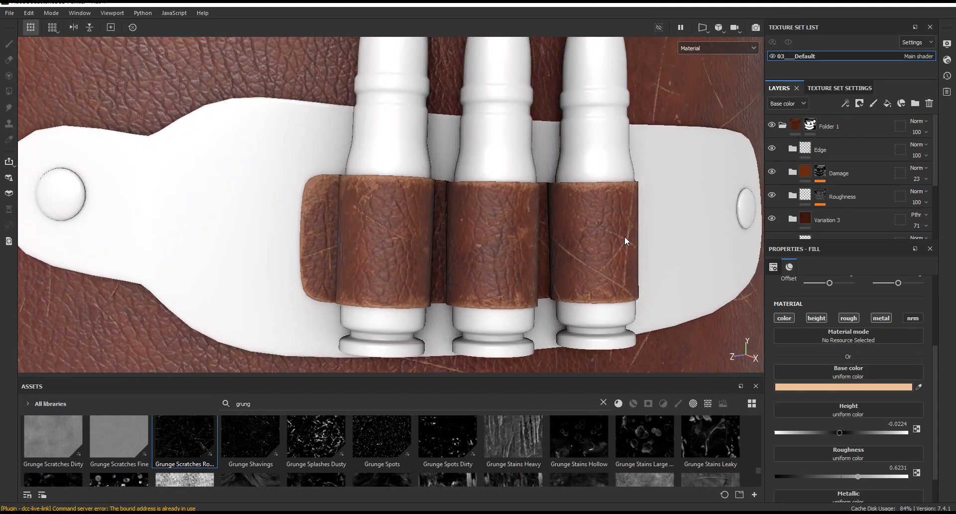
scroll(624, 236, "down", 5)
mouse_move(614, 193)
left_mouse_down("alt")
mouse_move(556, 191)
mouse_move(590, 182)
left_mouse_up("alt")
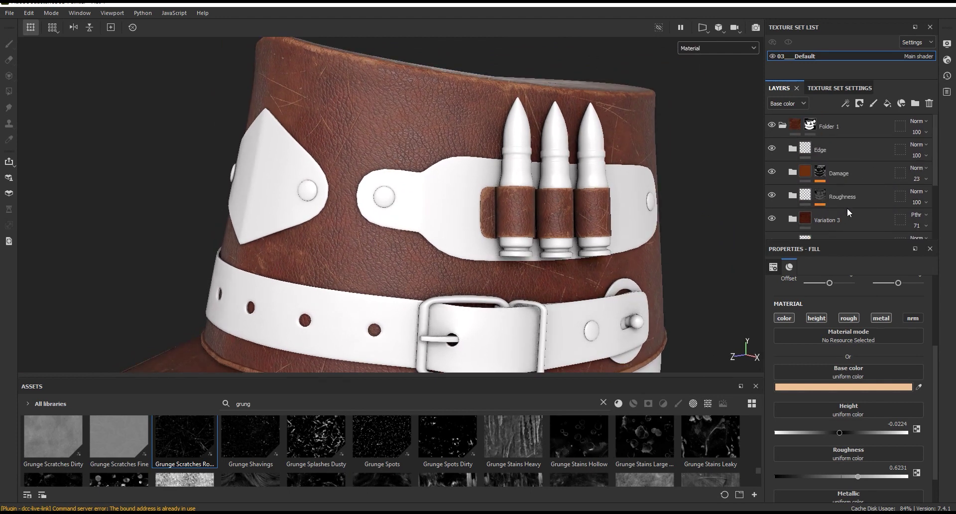
Collapse the top layer folder and rename it Leather 1.
left_click(783, 126)
double_click(830, 126)
type("Leather")
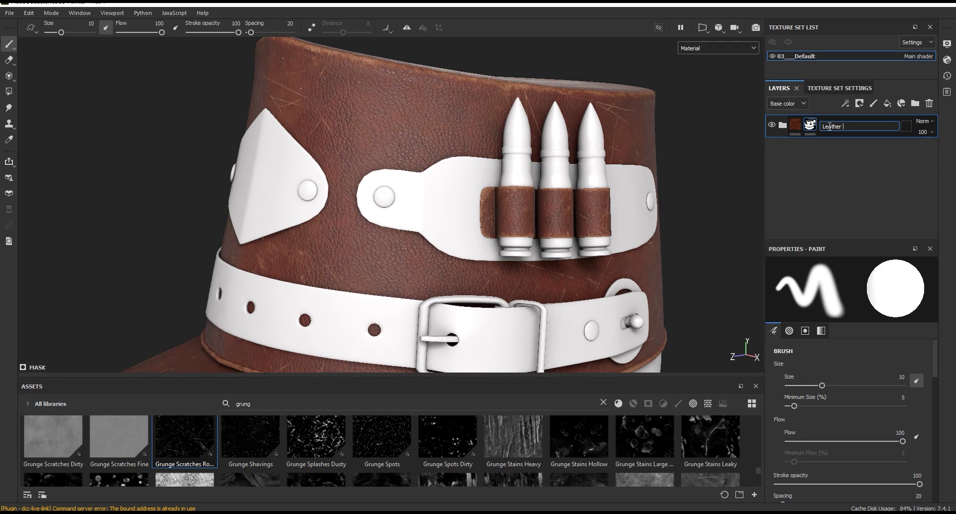
type("1")
key("Return")
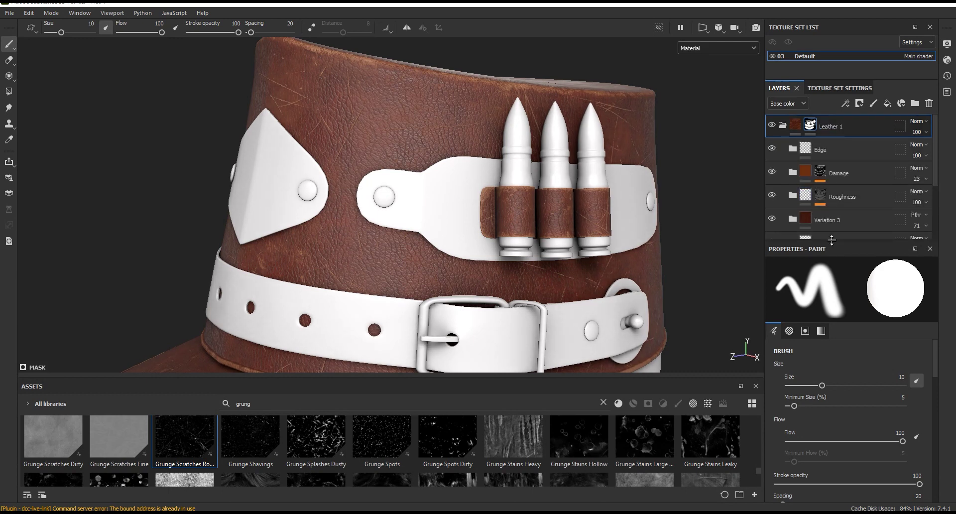
Enlarge the layer list to show the full stack and hide Leather 1 to see the bare model.
left_click_drag(831, 240, 832, 343)
scroll(516, 181, "up", 2)
scroll(516, 180, "up", 2)
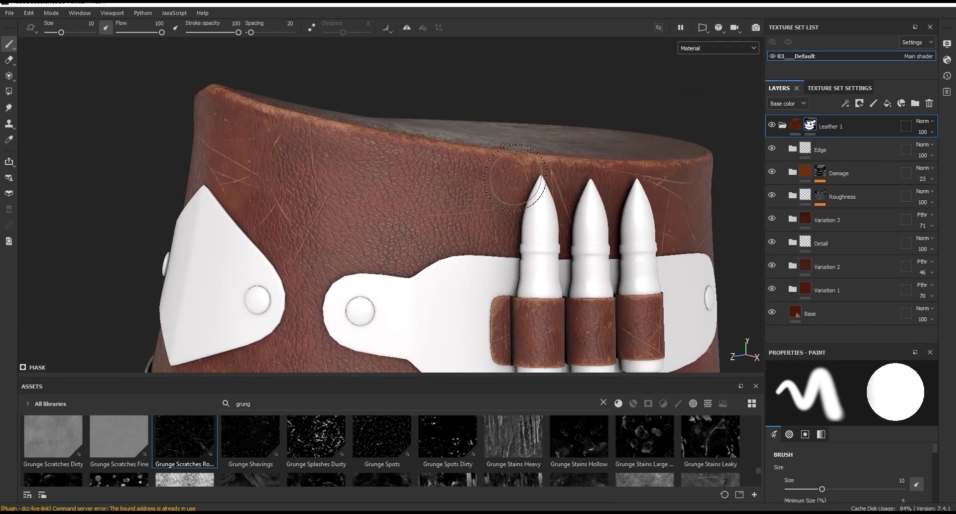
scroll(516, 180, "up", 3)
left_click(772, 125)
Show Leather 1 again and compare the hat with Damage, Edge and Roughness toggled off and on.
left_click(771, 125)
left_click(772, 171)
left_click(771, 172)
left_click(772, 172)
left_click(772, 172)
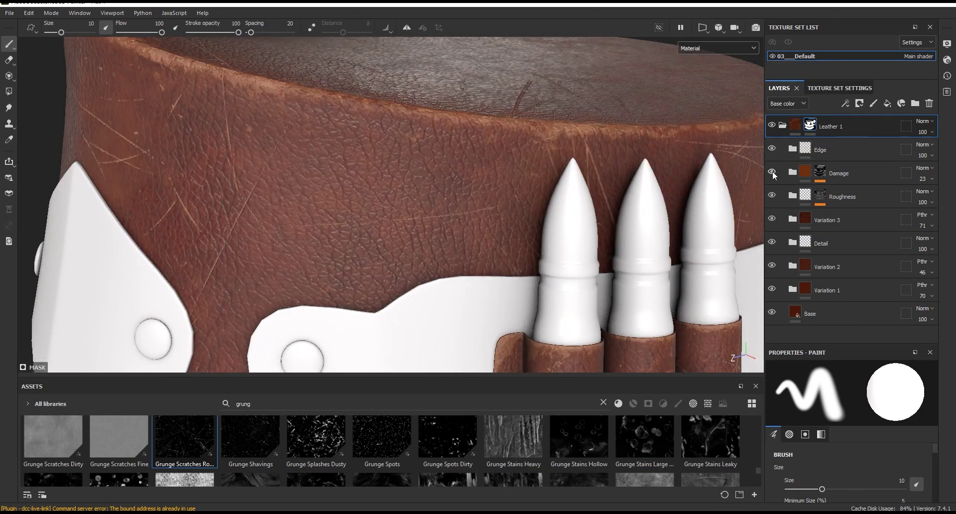
left_click(772, 150)
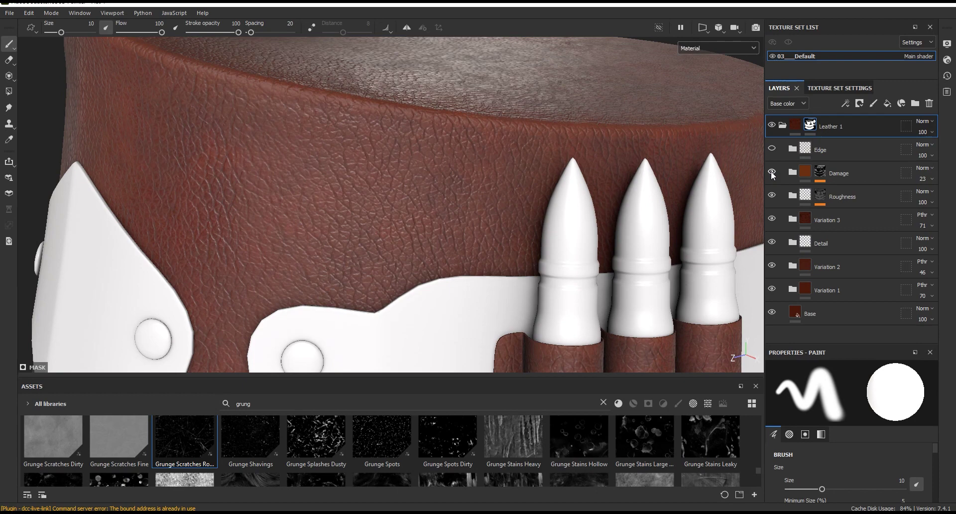
left_click(773, 174)
left_click(773, 194)
left_click(772, 194)
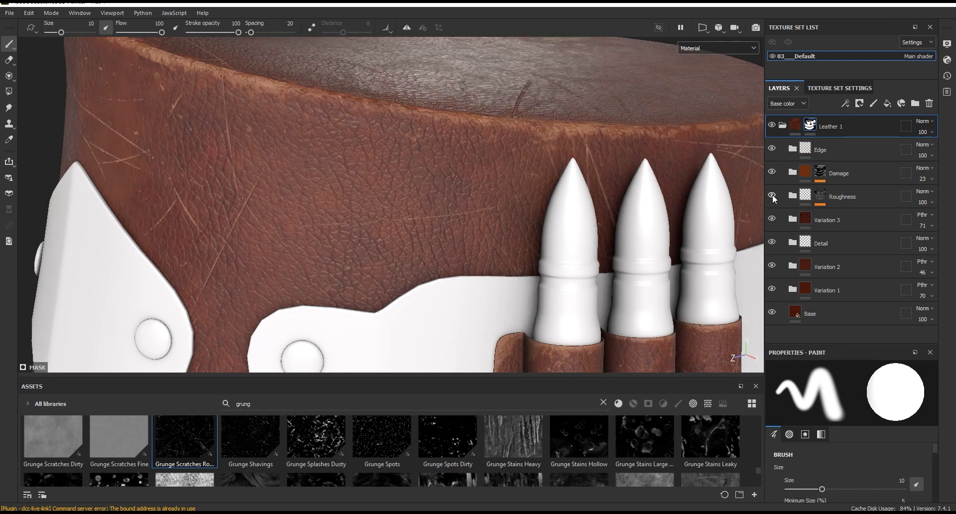
Compare the leather without the Detail layer across the whole hat, then expand the Edge folder.
left_click(772, 218)
key("f")
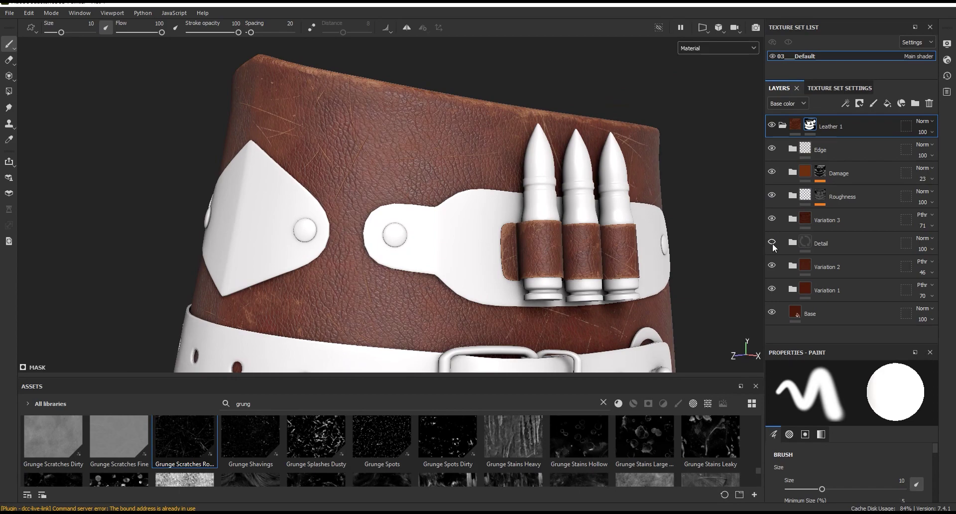
left_click(773, 219)
mouse_move(697, 252)
left_mouse_down("alt")
mouse_move(555, 254)
mouse_move(707, 155)
mouse_move(529, 180)
left_mouse_up("alt")
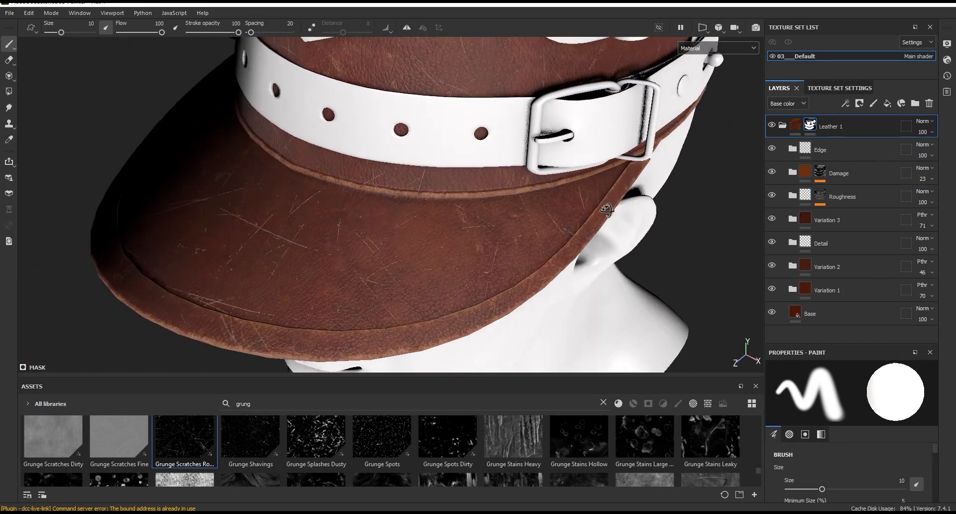
scroll(529, 180, "up", 2)
scroll(529, 180, "up", 2)
left_click(792, 149)
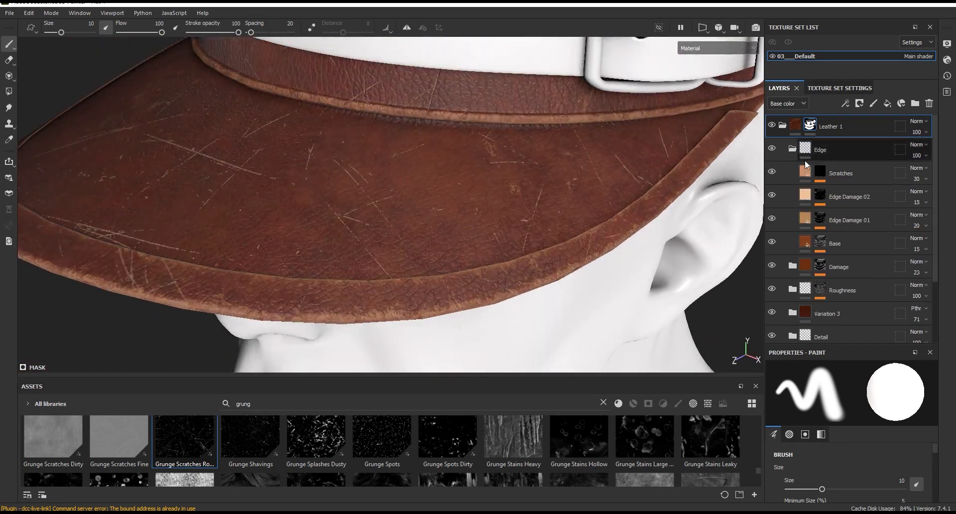
In the Scratches mask's Grunge Scratches fill, set Balance to about 0.36 and Scratch Quantity to 0.81.
left_click(842, 173)
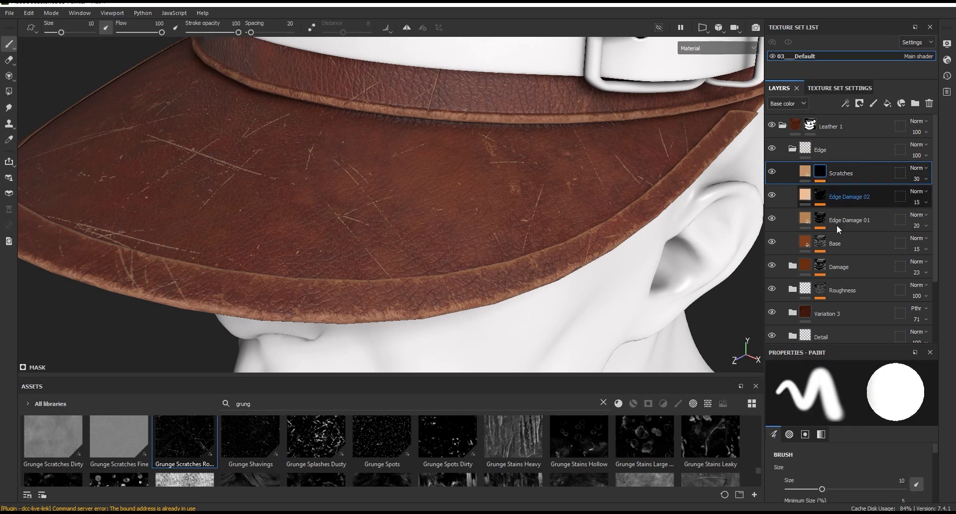
left_click(820, 171)
left_click(856, 204)
left_click_drag(878, 347, 879, 246)
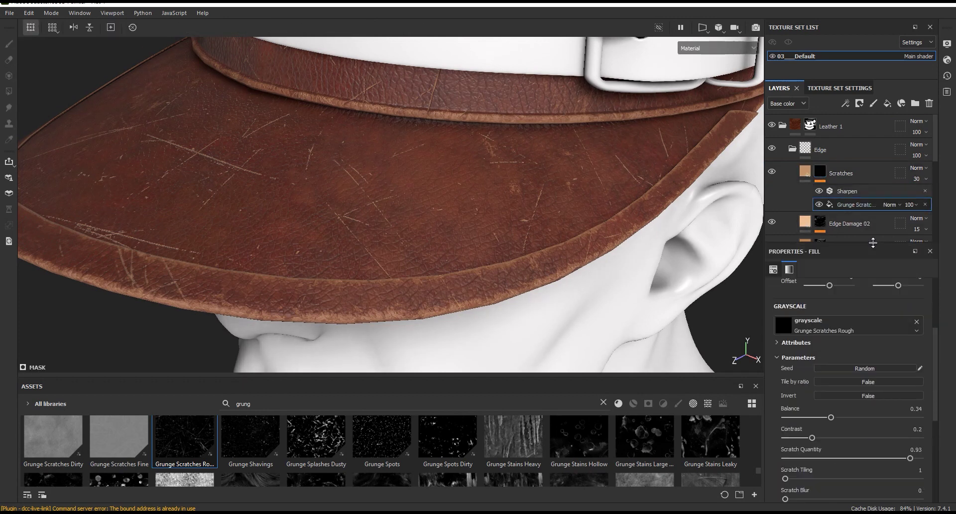
scroll(862, 369, "down", 3)
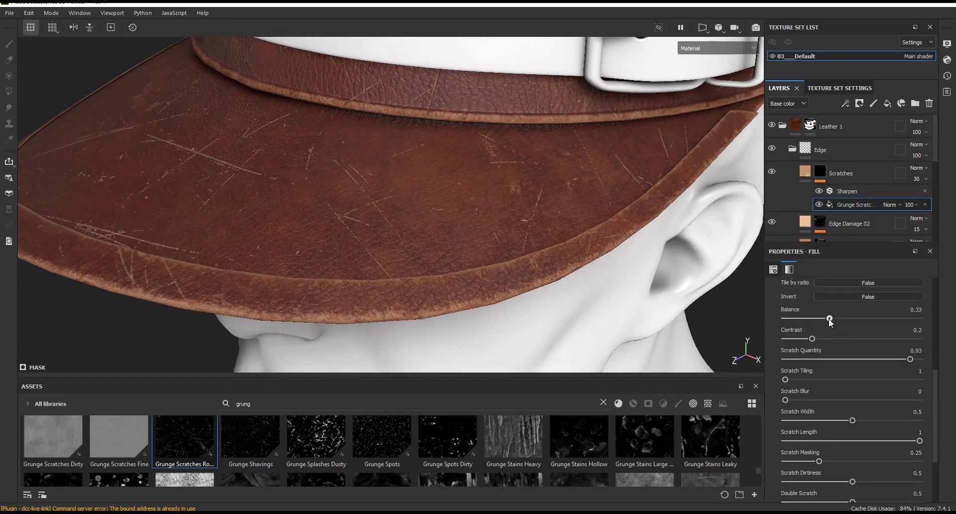
left_click_drag(828, 319, 821, 319)
left_click_drag(821, 319, 831, 319)
left_click(847, 359)
left_click_drag(851, 358, 871, 359)
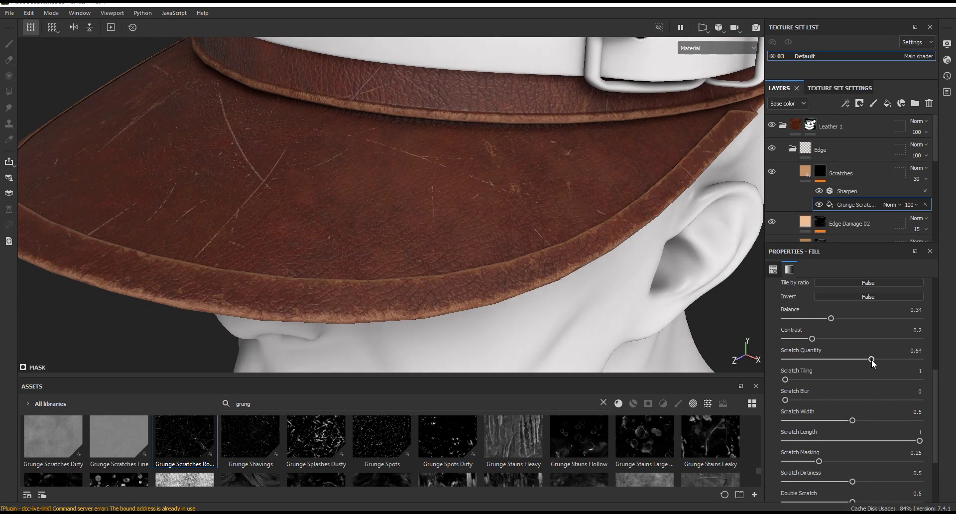
left_click_drag(556, 260, 566, 256, "alt")
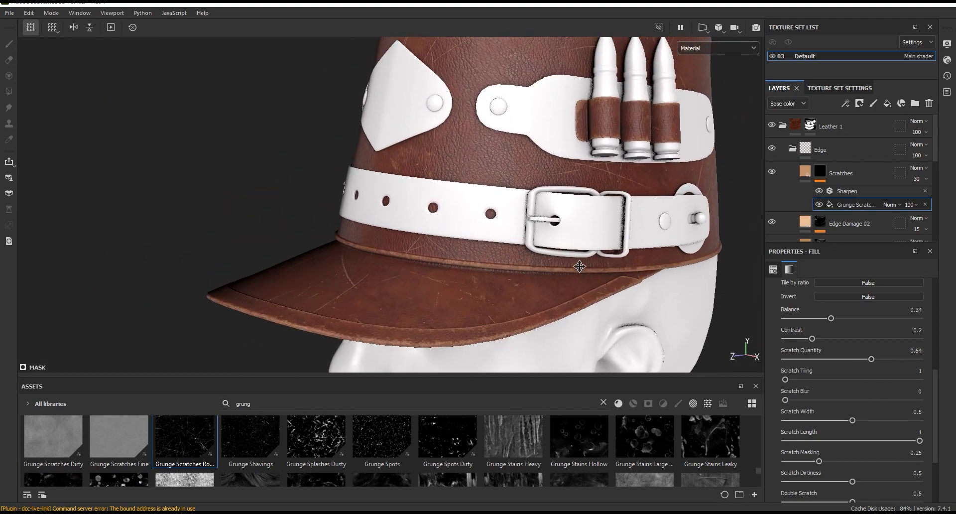
Set Scratch Length to 0.83 and inspect the scratches on the brim and bullet band.
left_click_drag(565, 256, 478, 81, "alt")
scroll(478, 81, "up", 3)
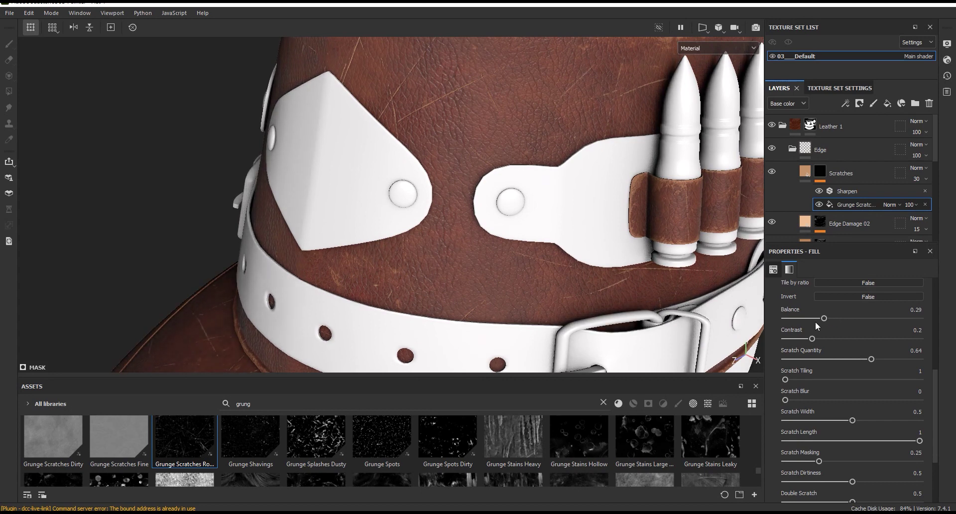
left_click_drag(721, 341, 756, 368, "alt")
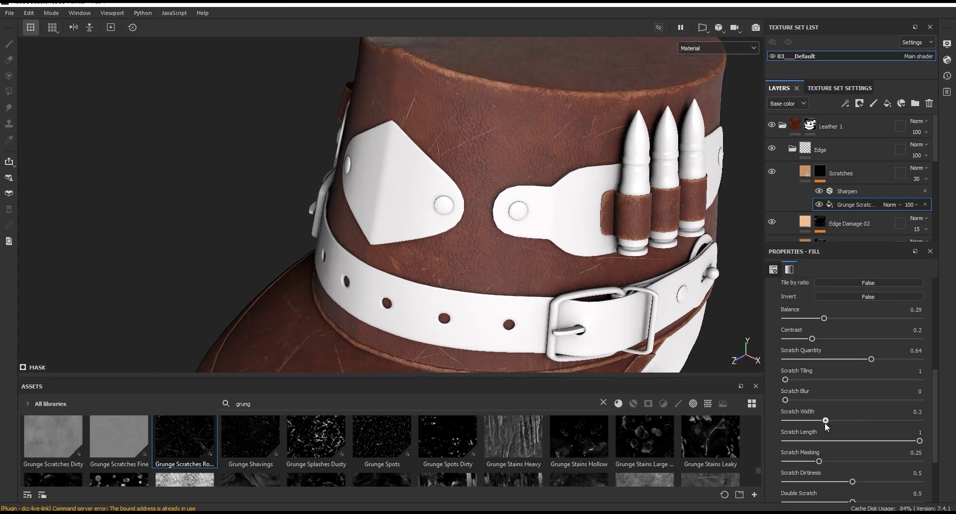
left_click_drag(619, 238, 953, 429, "alt")
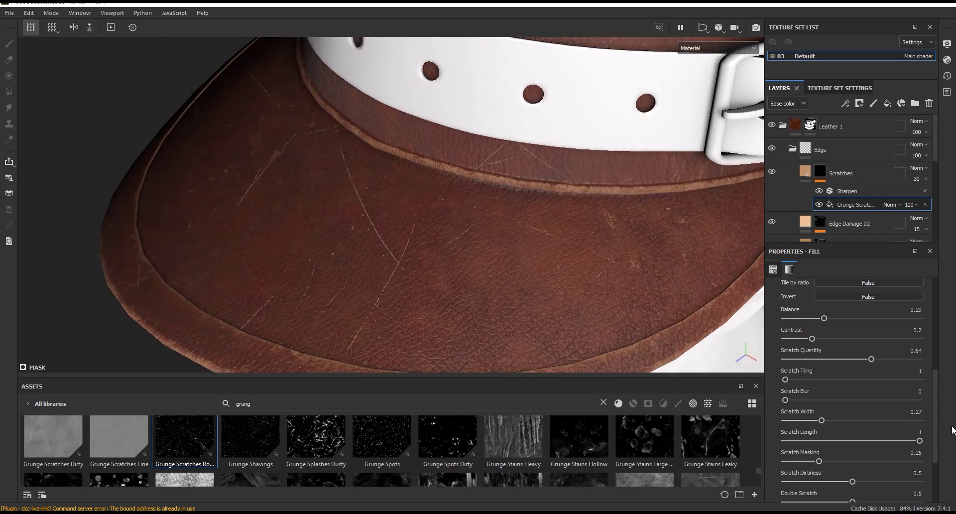
left_click_drag(889, 444, 883, 446)
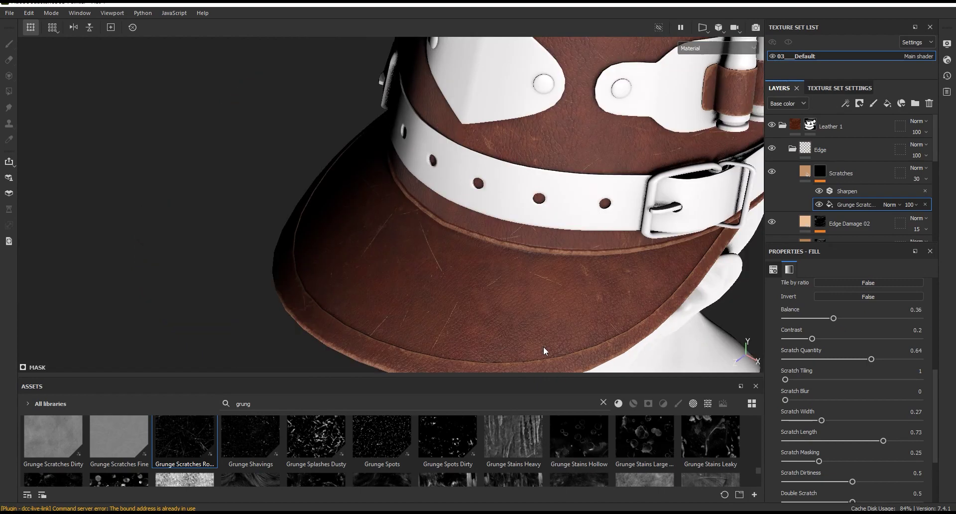
left_click_drag(543, 346, 533, 241, "alt")
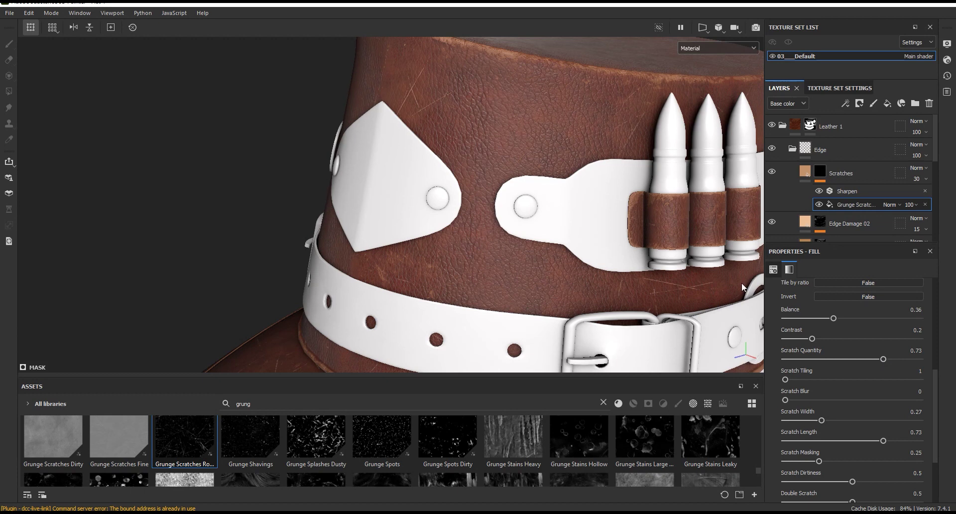
key("f")
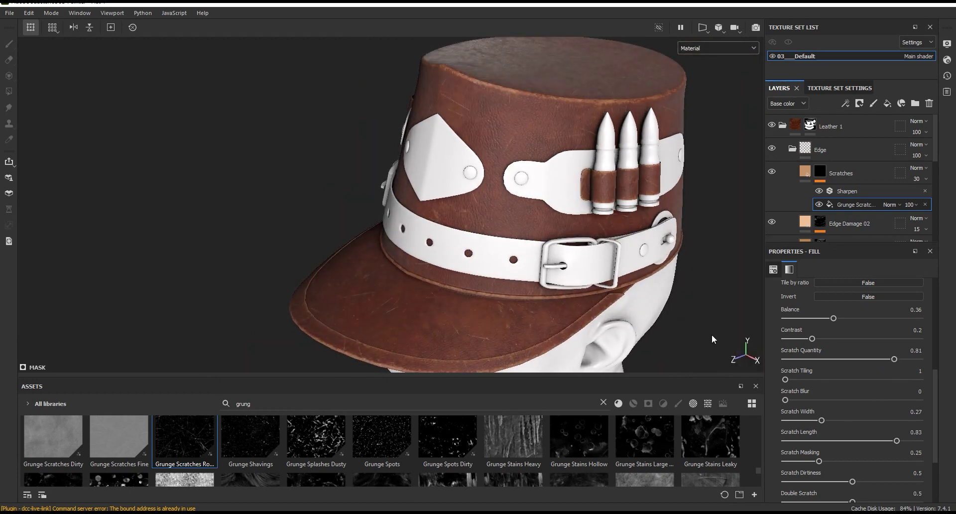
left_click_drag(656, 238, 698, 199, "alt")
left_click(805, 171)
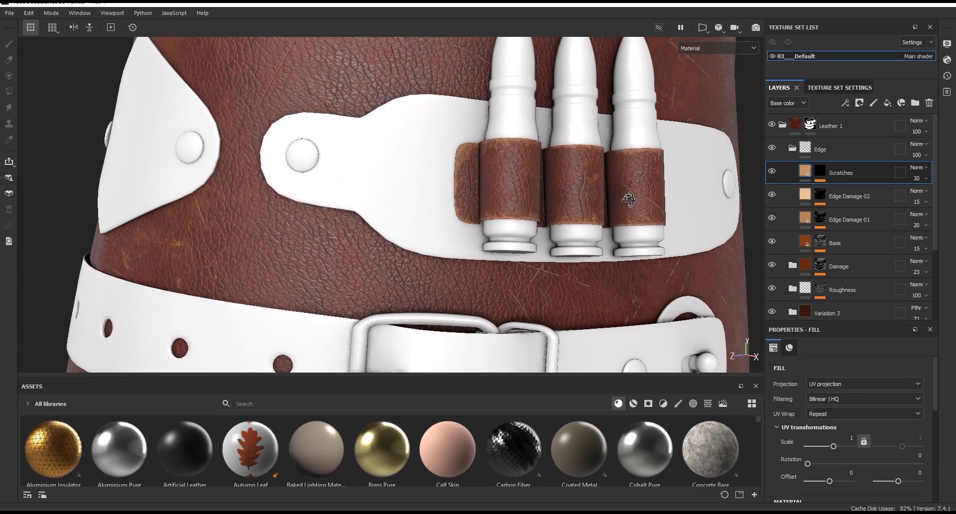
left_click_drag(630, 188, 498, 186, "alt")
mouse_move(498, 185)
middle_mouse_down("alt")
mouse_move(505, 155)
mouse_move(516, 184)
middle_mouse_up("alt")
left_click(772, 172)
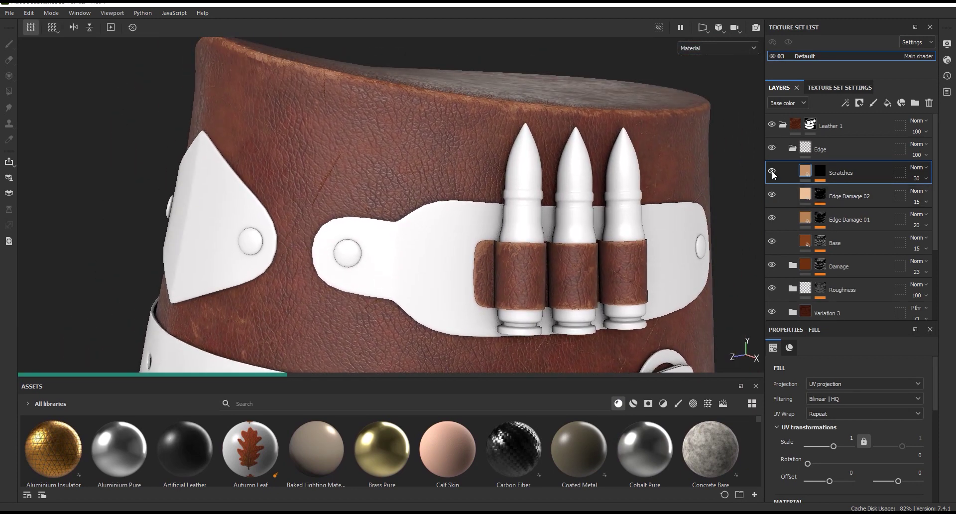
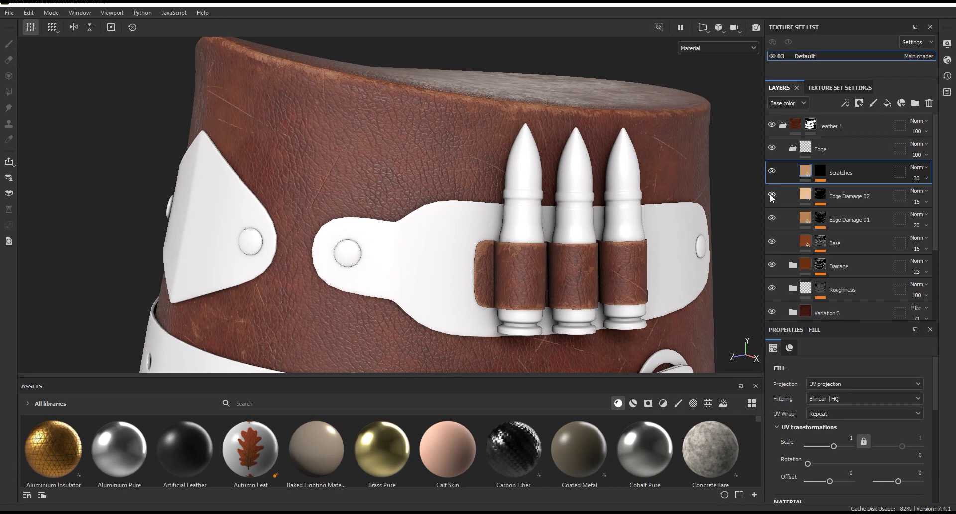
Raise the Grunge Amount on Edge Damage 02's Metal Edge Wear generator.
left_click(820, 194)
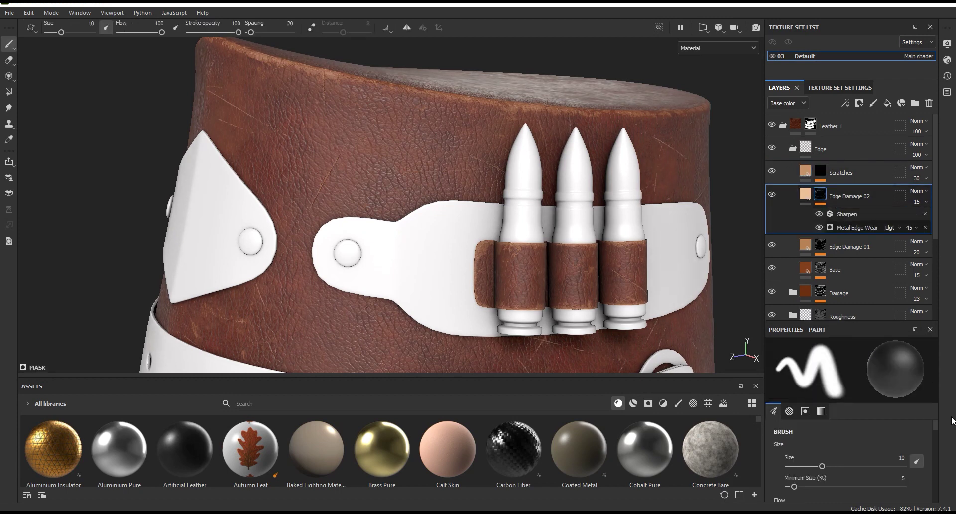
left_click(857, 227)
mouse_move(864, 320)
left_mouse_down()
mouse_move(863, 232)
mouse_move(863, 248)
left_mouse_up()
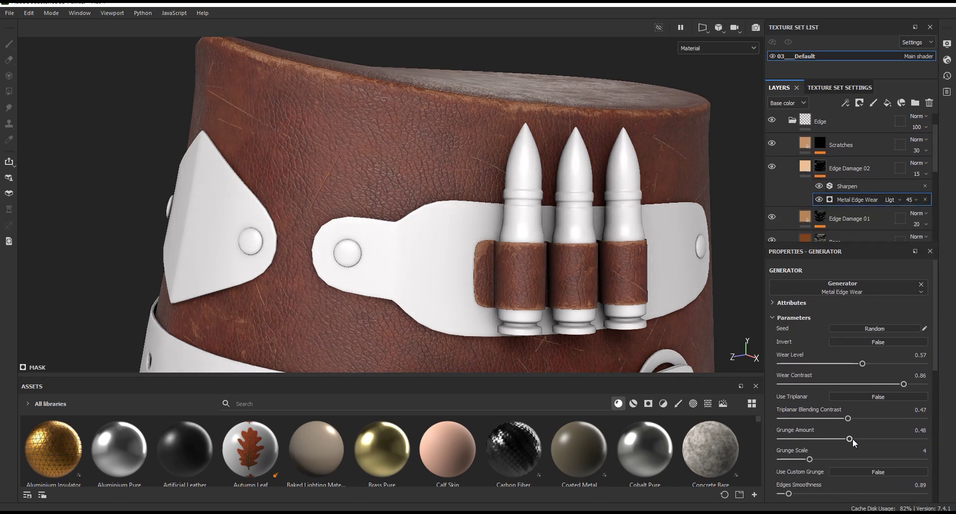
left_click(879, 439)
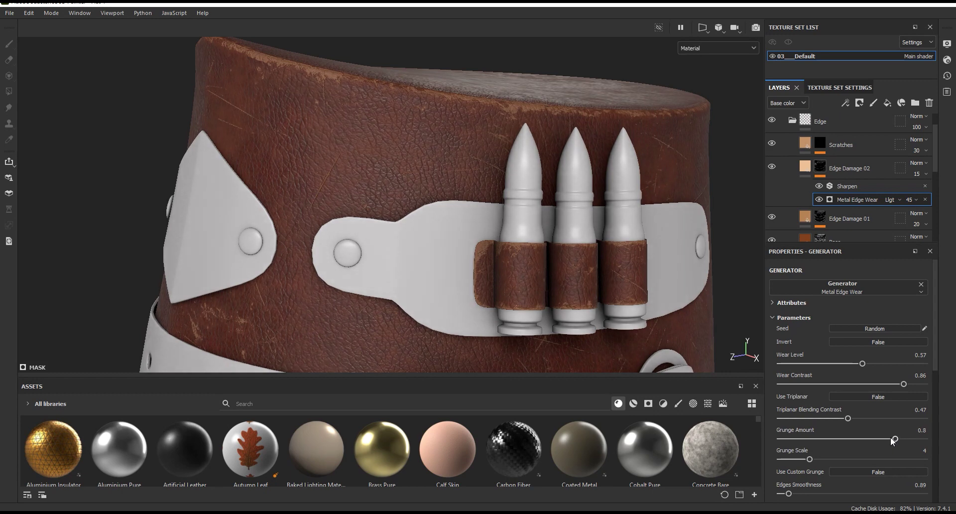
scroll(542, 142, "down", 5)
scroll(542, 143, "up", 5)
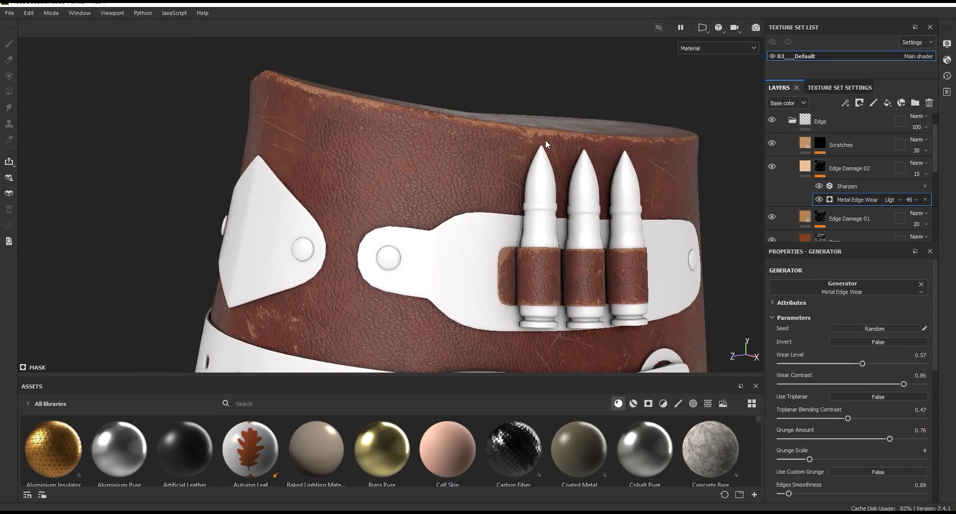
scroll(542, 143, "up", 2)
Toggle Edge Damage 02 and Edge Damage 01 off and on to compare the rim wear.
left_click(772, 166)
left_click(772, 166)
left_click(771, 167)
left_click(773, 166)
left_click(772, 217)
left_click(772, 217)
Raise the Wear Level on Edge Damage 01's Metal Edge Wear generator.
left_click(819, 219)
left_click(851, 233)
scroll(847, 209, "down", 3)
scroll(857, 337, "down", 2)
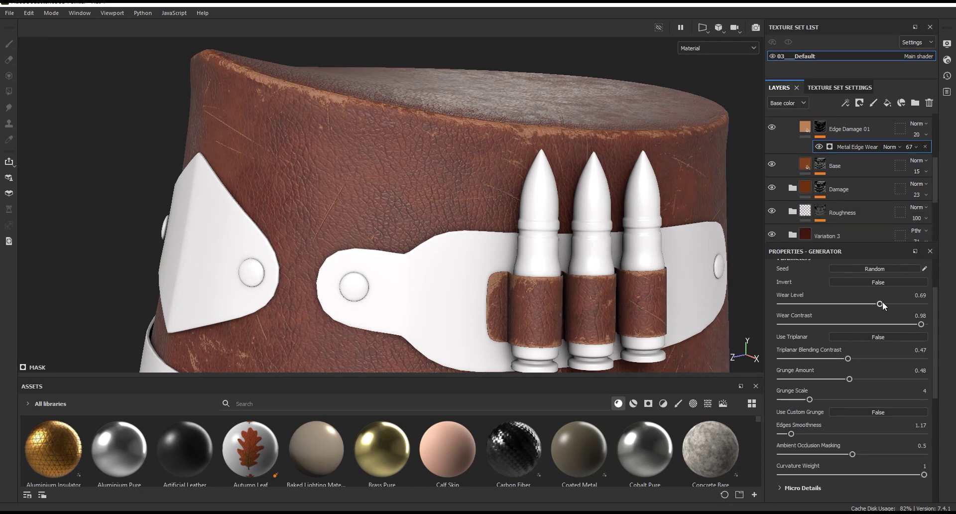
left_click_drag(883, 302, 886, 303)
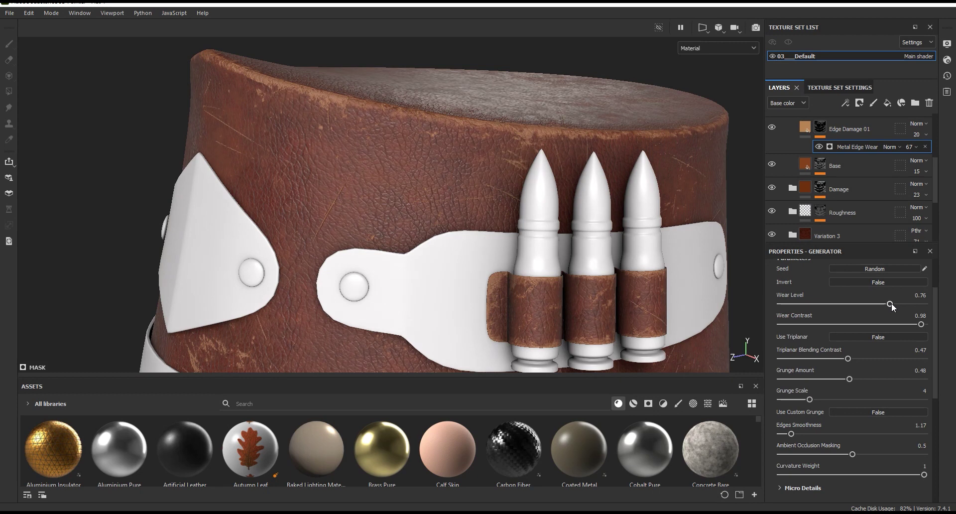
left_click(772, 128)
left_click(771, 128)
scroll(931, 164, "up", 1)
Lower Edge Damage 01's edge wear generator opacity and set Edge Damage 02's opacity to 23.
left_click(919, 176)
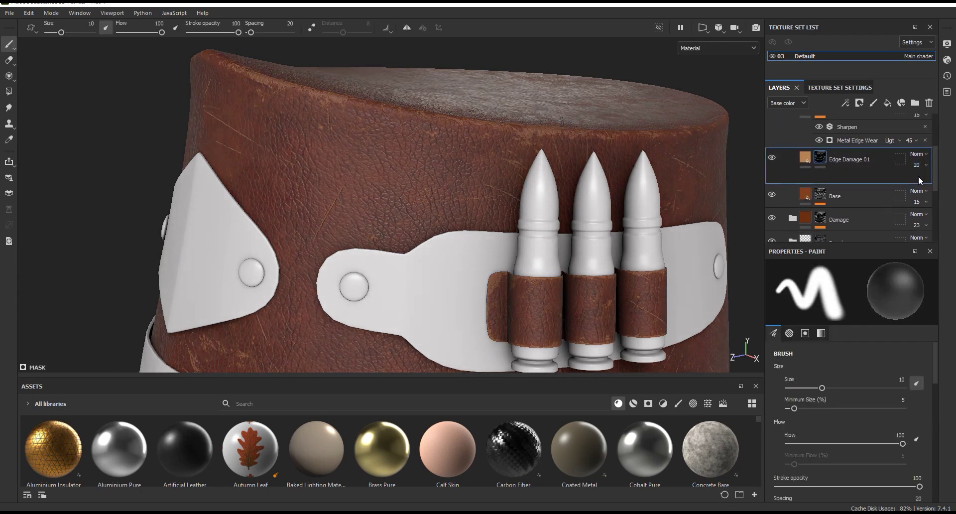
left_click(917, 177)
left_click_drag(935, 195, 926, 196)
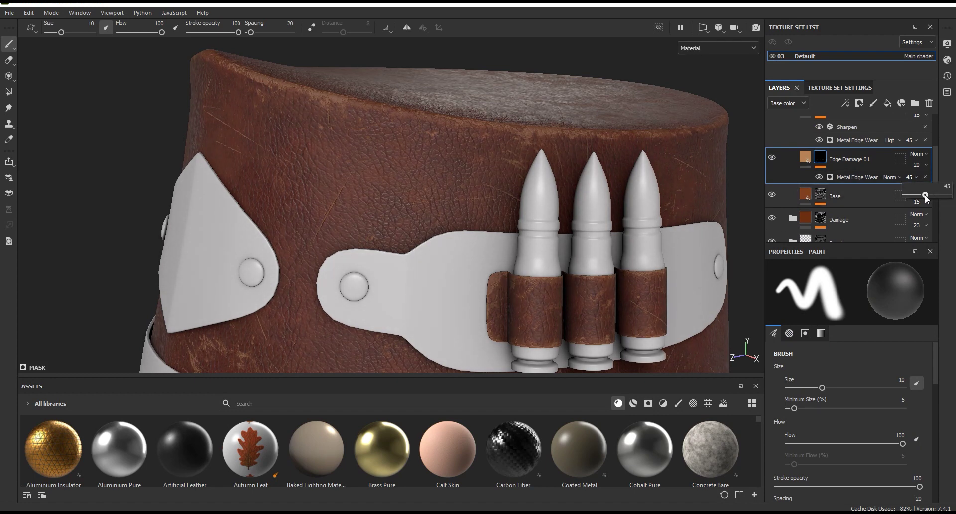
scroll(871, 192, "up", 1)
left_click(773, 135)
left_click(773, 136)
left_click(920, 145)
left_click_drag(915, 162, 920, 163)
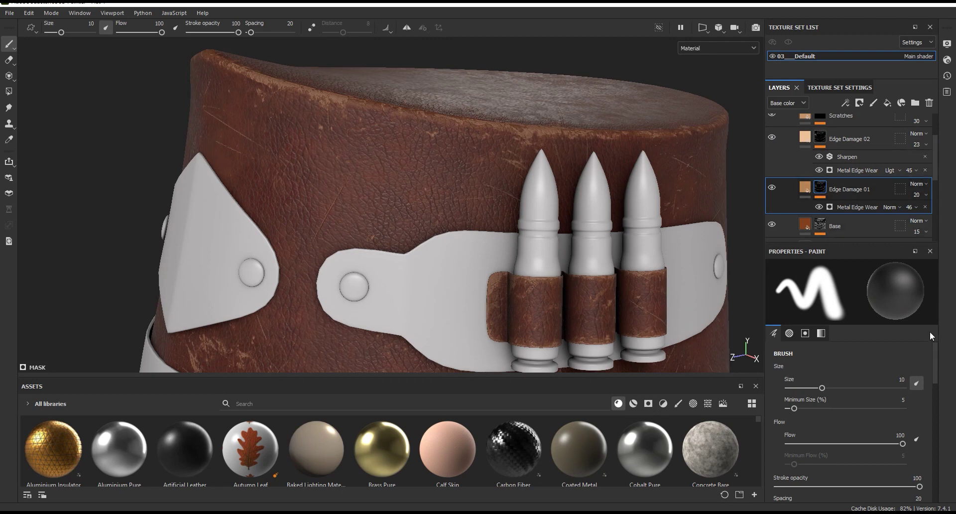
Return to Edge Damage 01's generator (Edges Smoothness 2.11), inspect the belt and brim, select Base.
left_click(863, 208)
scroll(659, 340, "up", 3)
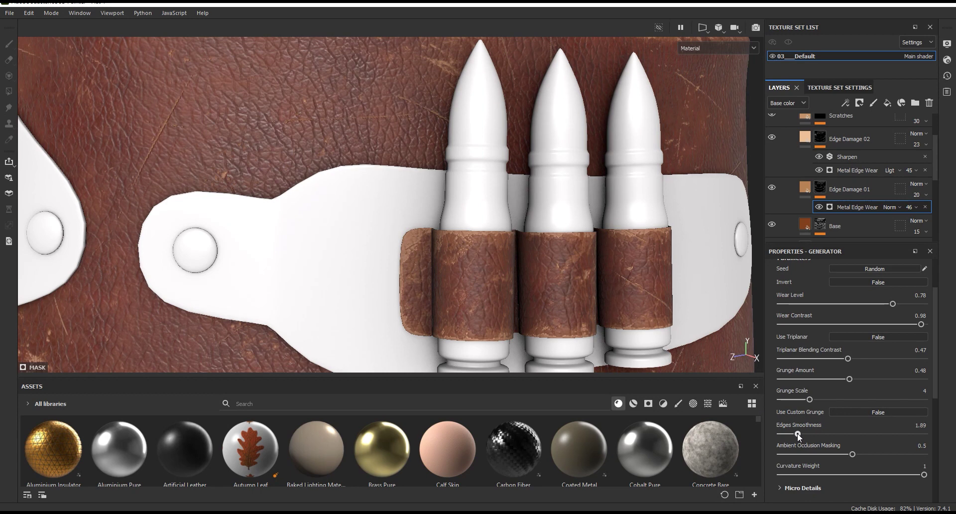
scroll(518, 291, "down", 5)
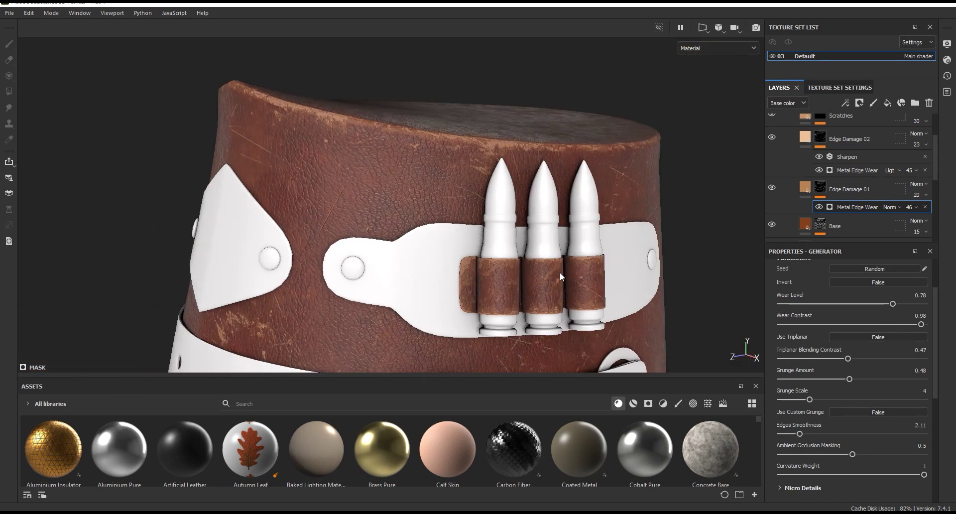
left_click(771, 225)
left_click_drag(531, 106, 504, 158, "alt")
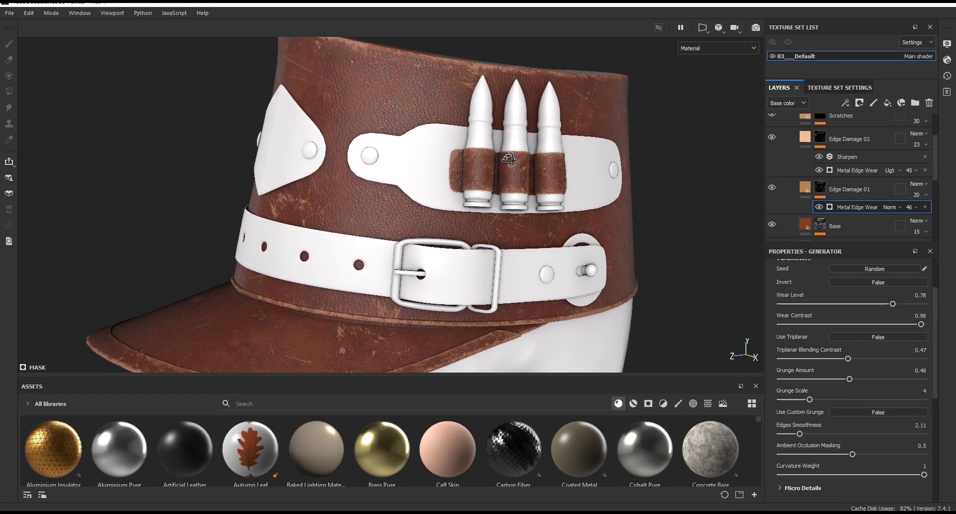
scroll(504, 157, "up", 3)
middle_click_drag(489, 149, 494, 180, "alt")
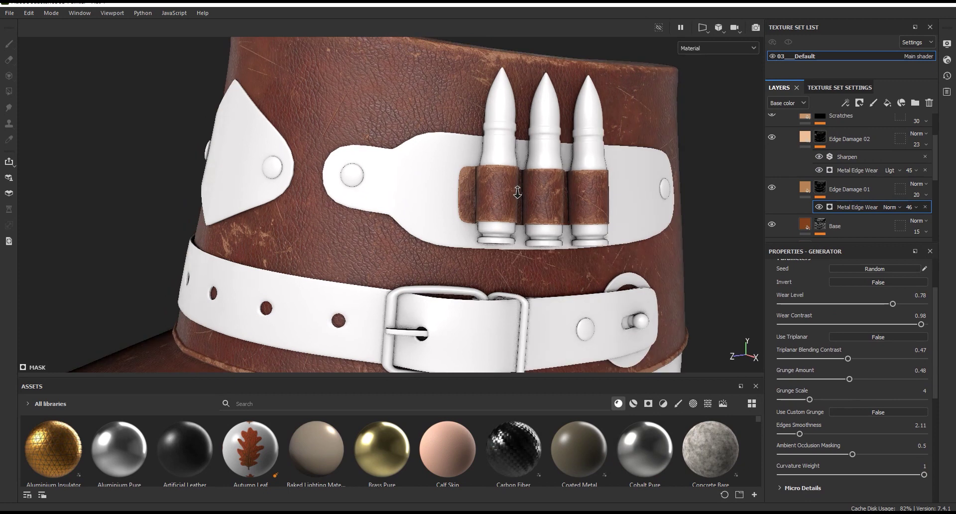
left_click_drag(876, 243, 876, 252)
scroll(926, 189, "down", 5)
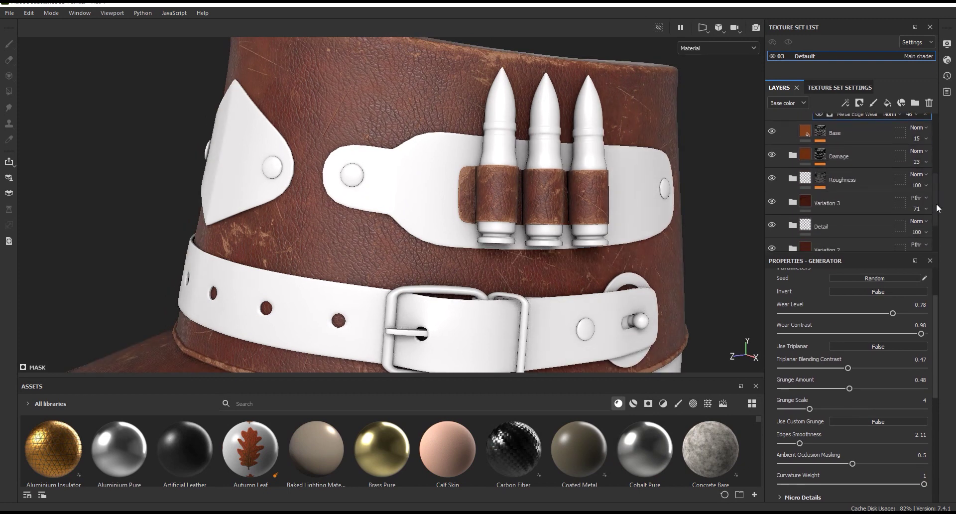
left_click(811, 235)
Darken the Base fill's leather colour slightly in the colour picker.
scroll(926, 348, "down", 2)
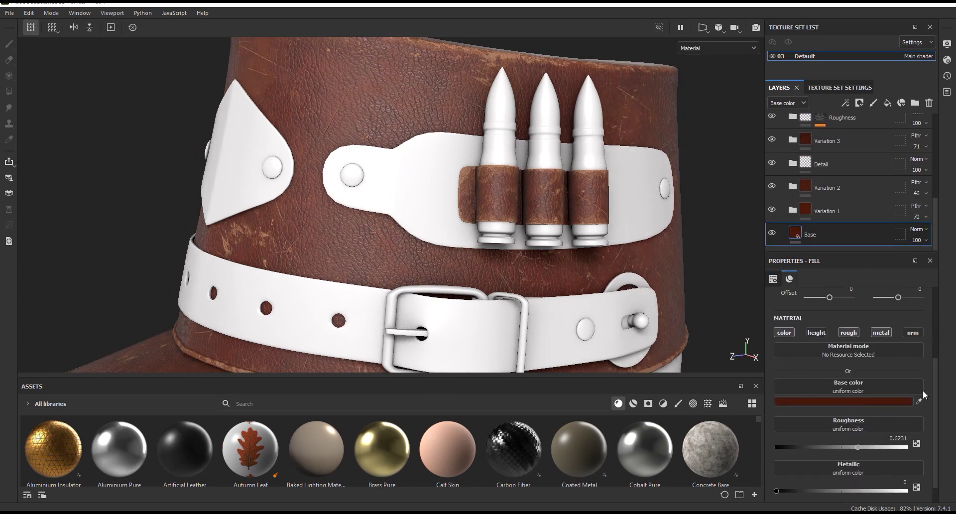
left_click(847, 401)
left_click_drag(772, 316, 696, 219)
left_click(676, 420)
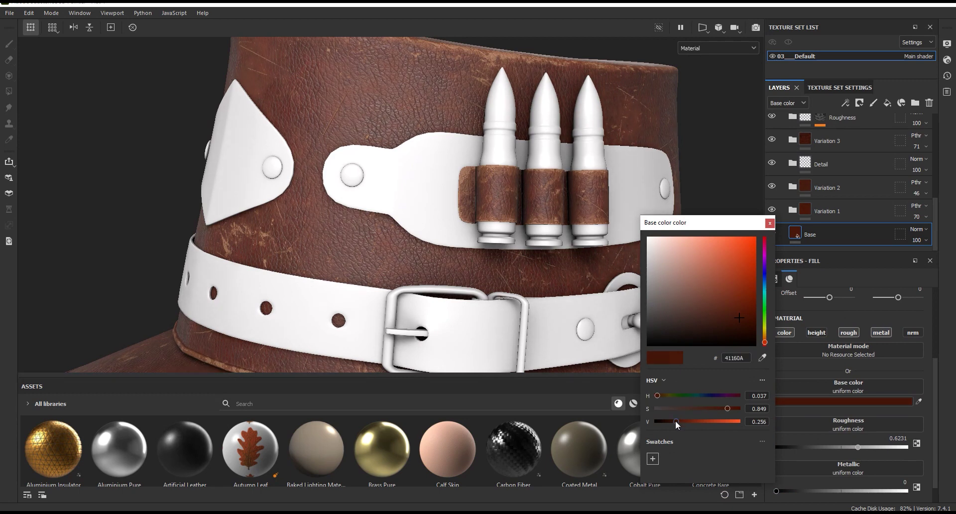
left_click(771, 223)
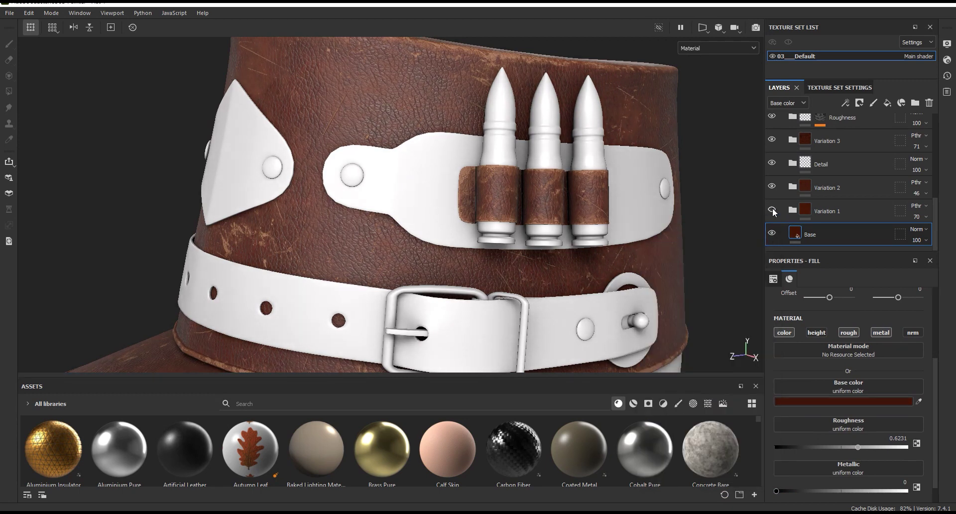
mouse_move(357, 318)
left_mouse_down("alt")
mouse_move(395, 324)
mouse_move(488, 143)
mouse_move(548, 164)
left_mouse_up("alt")
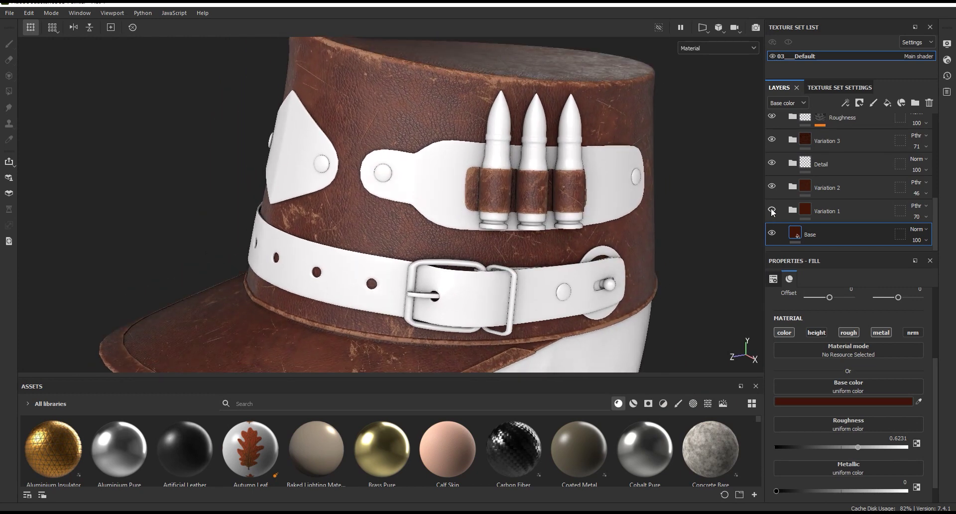
Raise Variation 1 opacity to 89 and lower Variation 3's HSL Perceptive lightness to 0.24.
left_click_drag(944, 237, 942, 233)
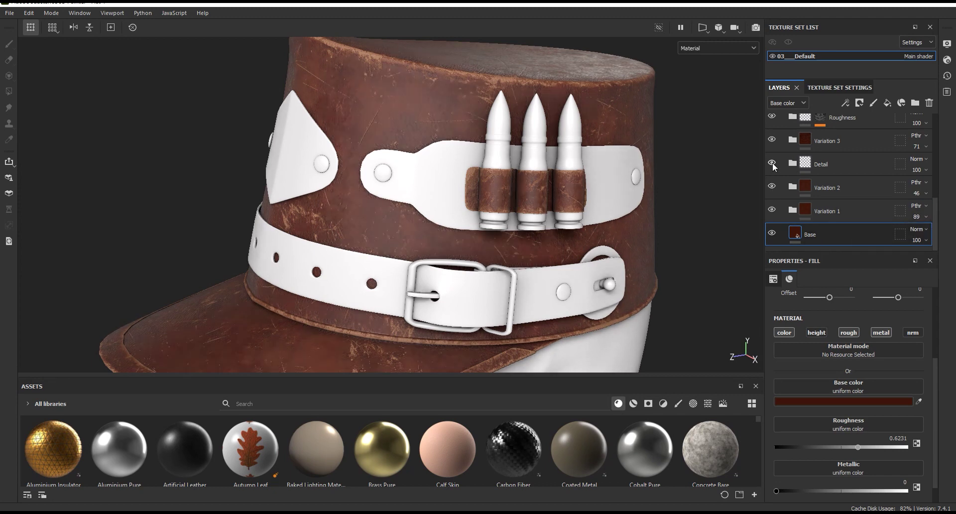
scroll(399, 69, "up", 2)
left_click(793, 140)
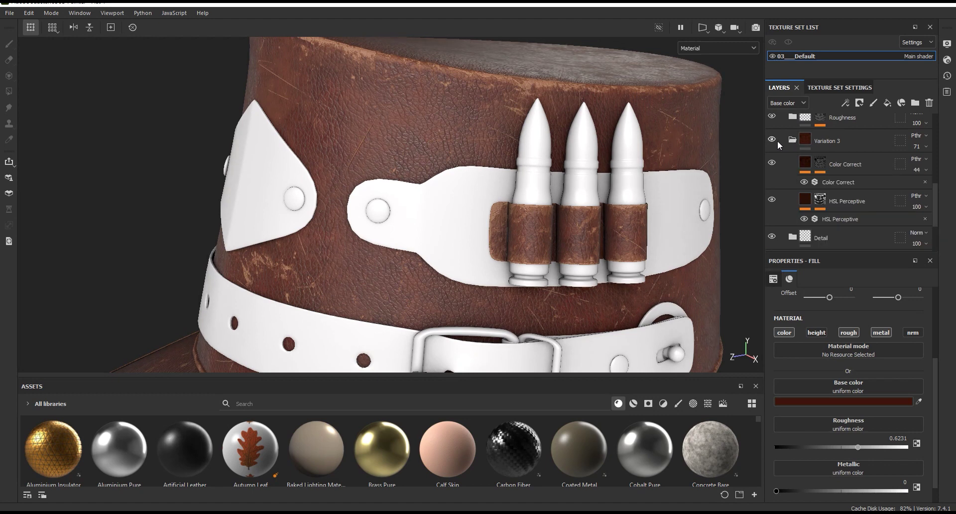
left_click(833, 217)
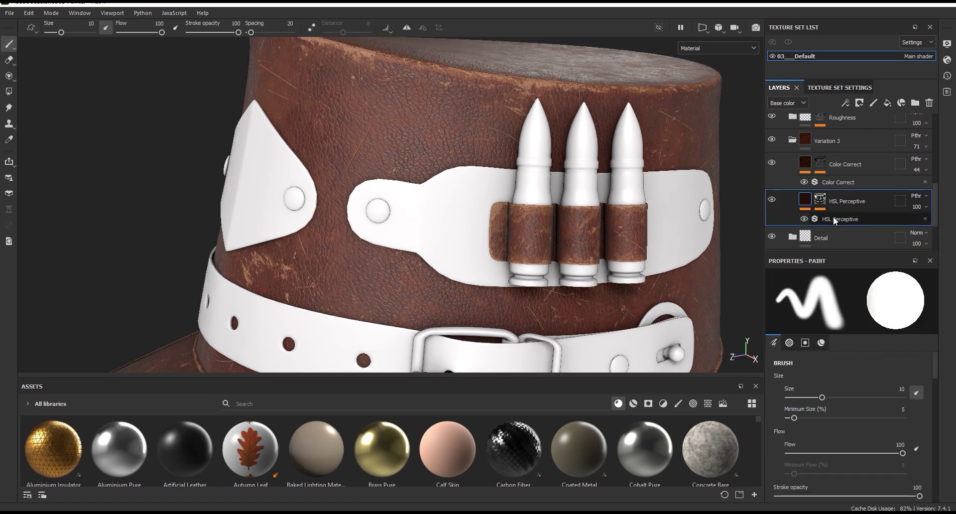
left_click_drag(820, 419, 816, 418)
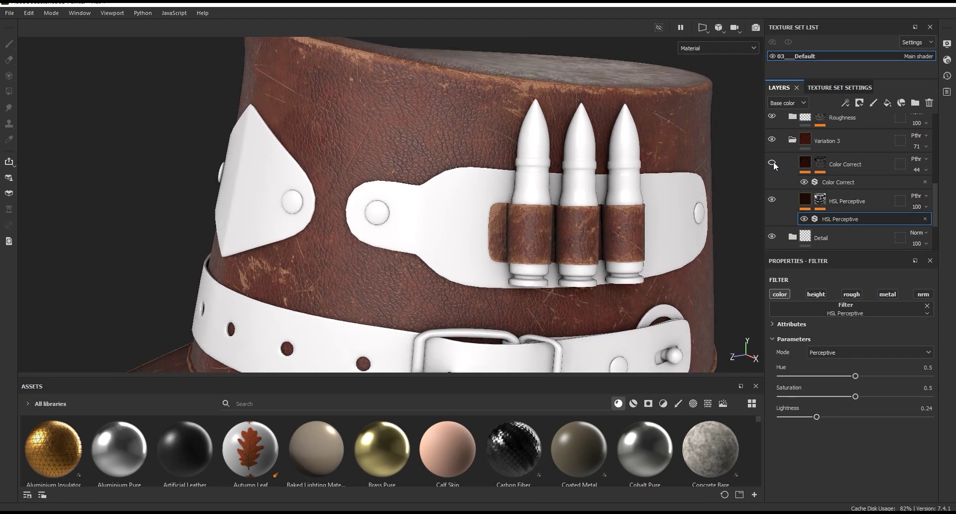
left_click(793, 140)
Open the Damage folder's Base fill mask effects and select BnW Spots 1.
scroll(809, 177, "up", 3)
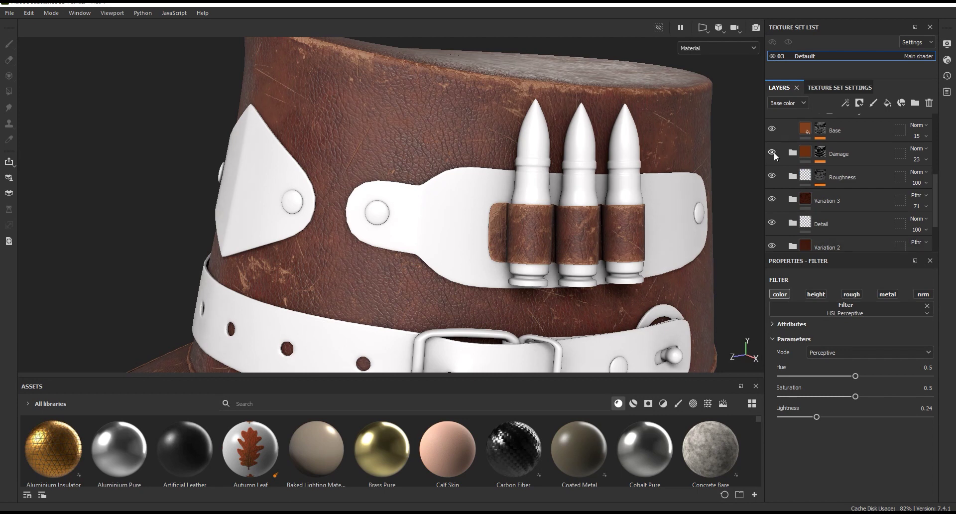
left_click(793, 152)
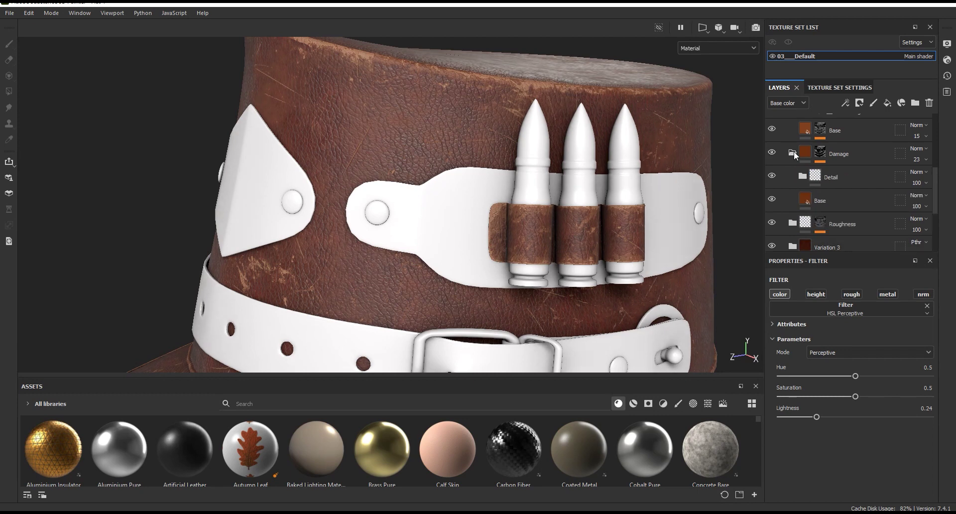
left_click(819, 201)
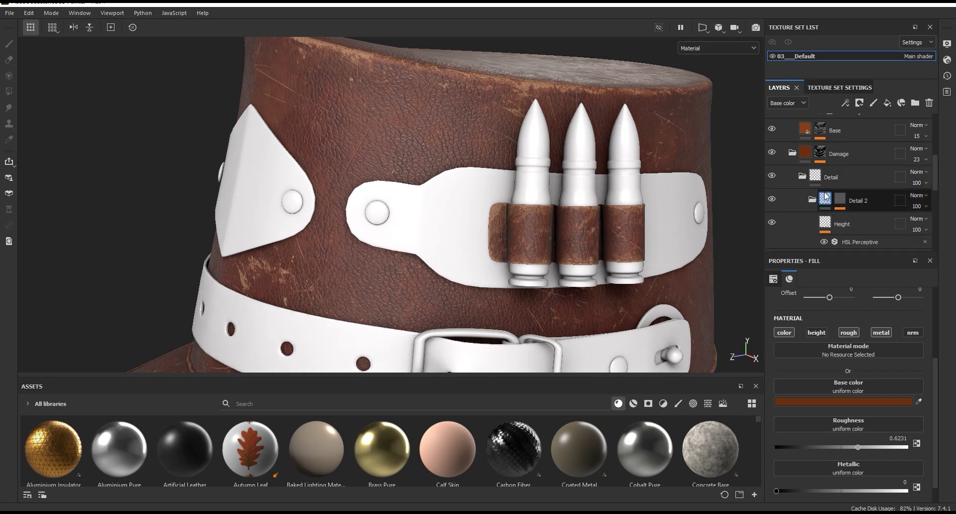
scroll(778, 170, "down", 2)
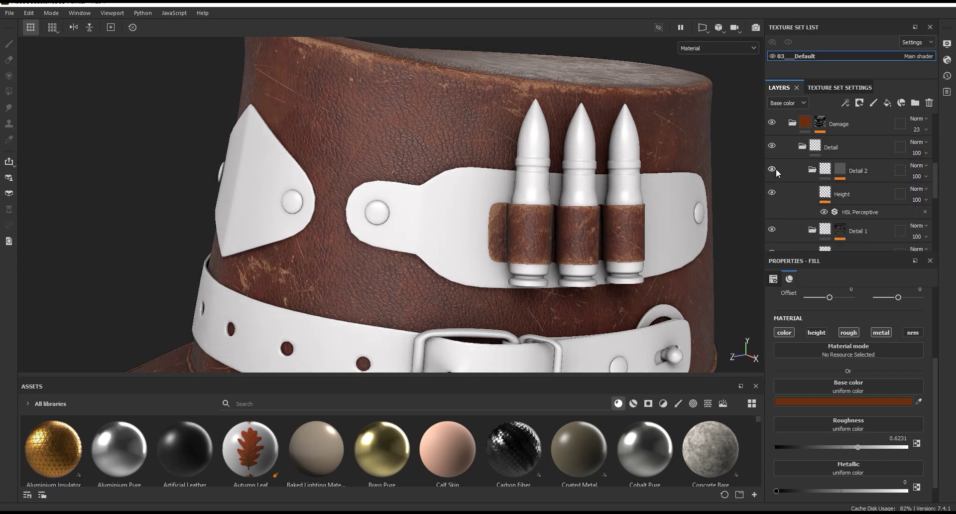
scroll(807, 179, "up", 3)
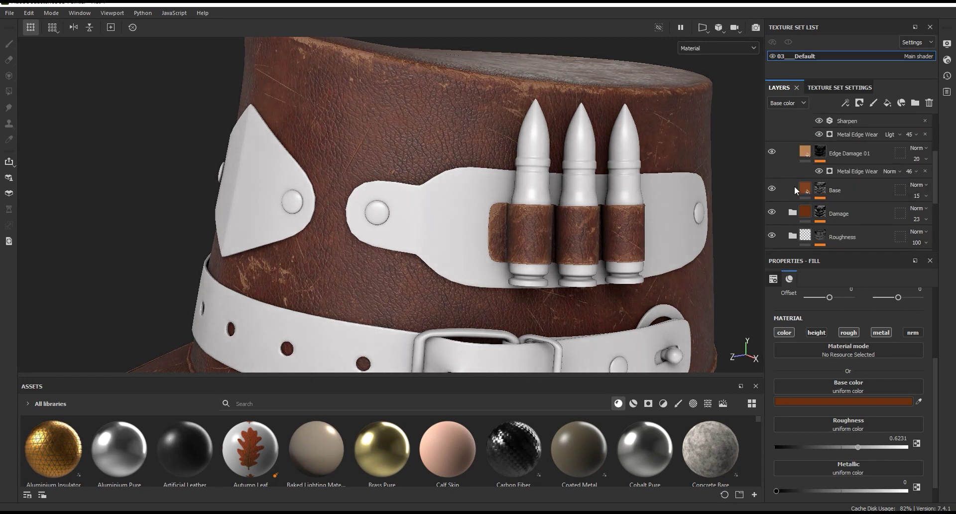
left_click(819, 188)
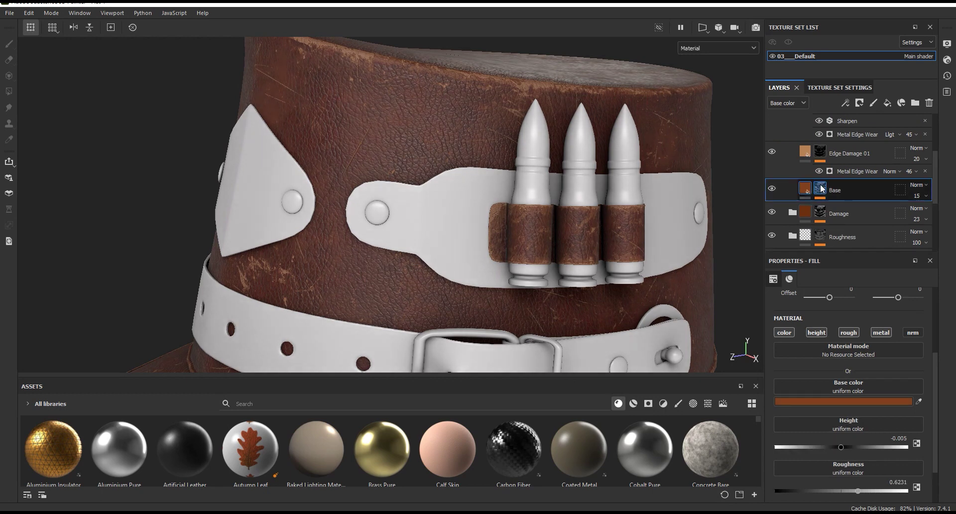
left_click(847, 235)
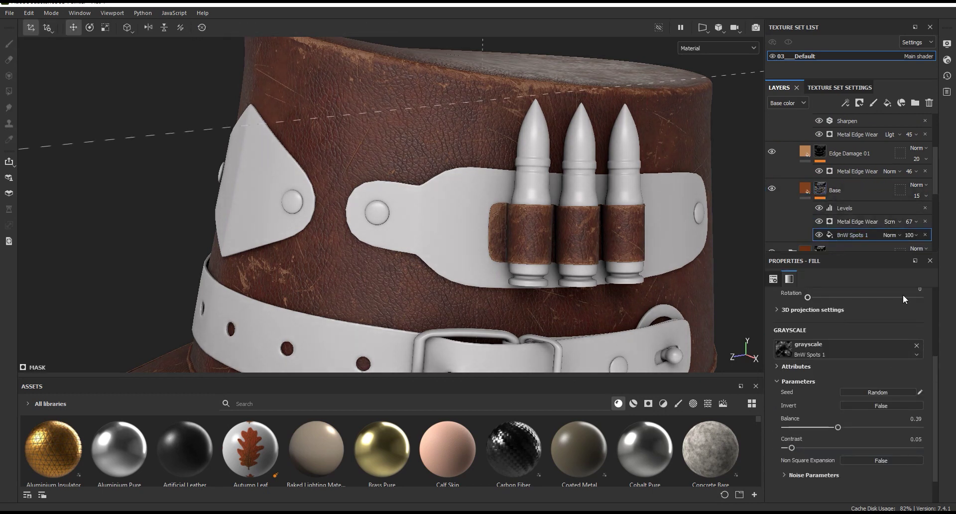
Set the Base leather layer's opacity to 20 and collapse its effect stack.
left_click(916, 197)
left_click_drag(919, 214, 922, 216)
scroll(449, 199, "down", 5)
left_click_drag(498, 189, 557, 188, "alt")
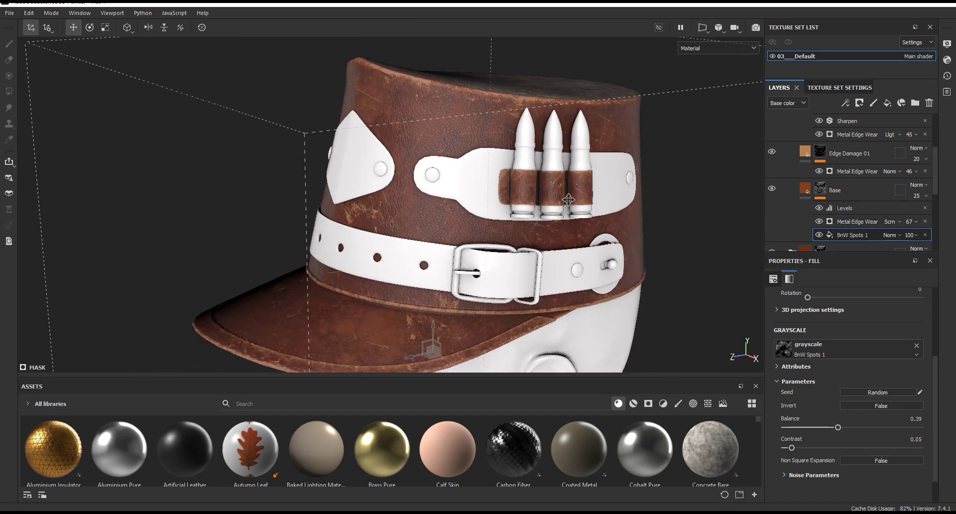
scroll(557, 187, "up", 2)
scroll(557, 188, "up", 2)
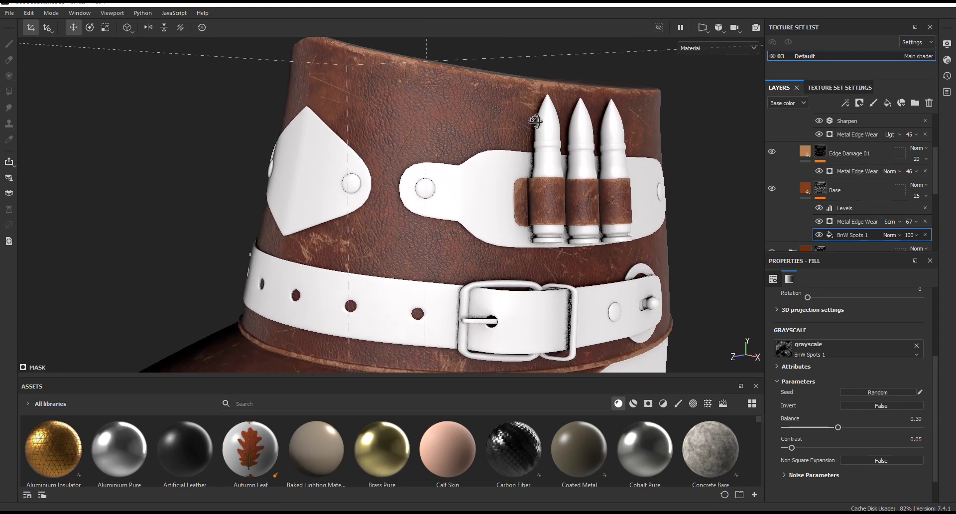
scroll(557, 187, "up", 1)
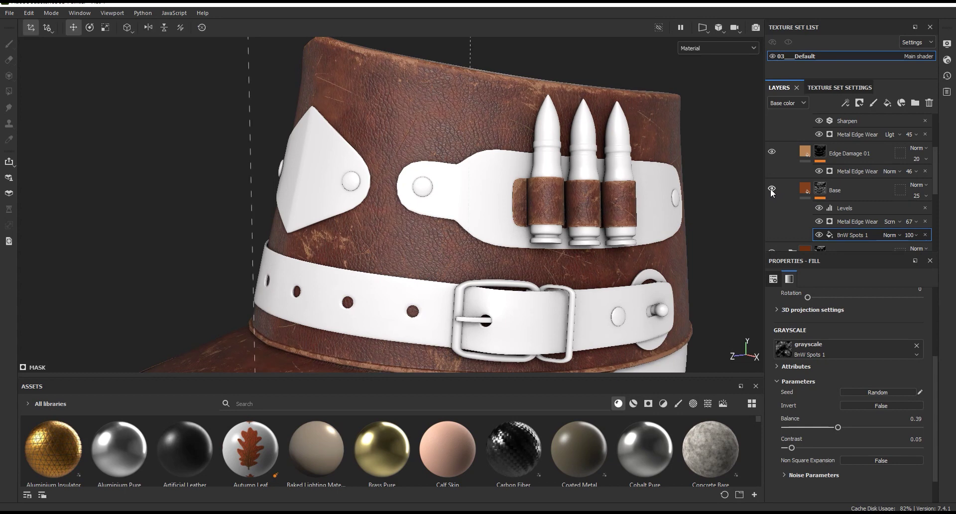
left_click(918, 195)
left_click_drag(923, 214, 921, 216)
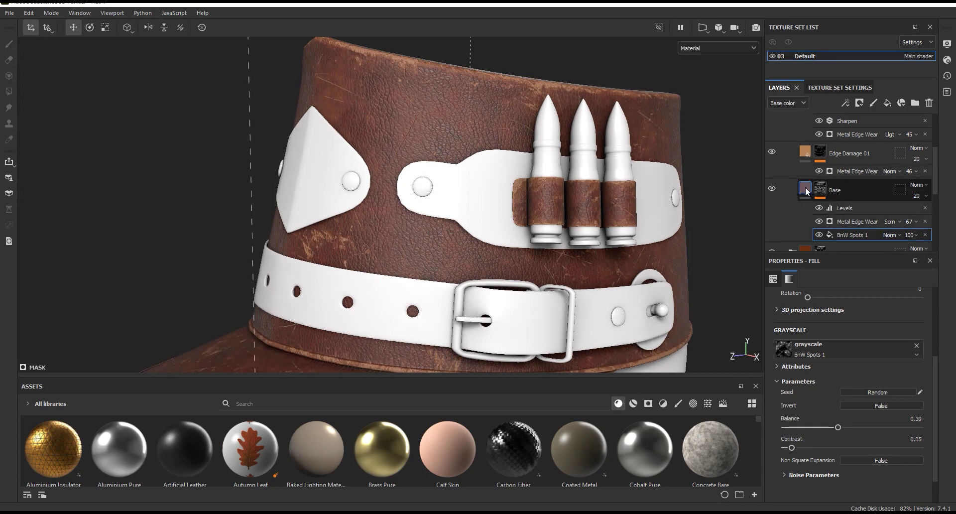
left_click(842, 189)
Toggle Edge Damage 02 off and on to compare, then select its Metal Edge Wear generator.
scroll(483, 145, "down", 5)
mouse_move(483, 146)
left_mouse_down("alt")
mouse_move(290, 141)
mouse_move(489, 183)
mouse_move(603, 191)
mouse_move(612, 169)
left_mouse_up("alt")
scroll(603, 191, "up", 5)
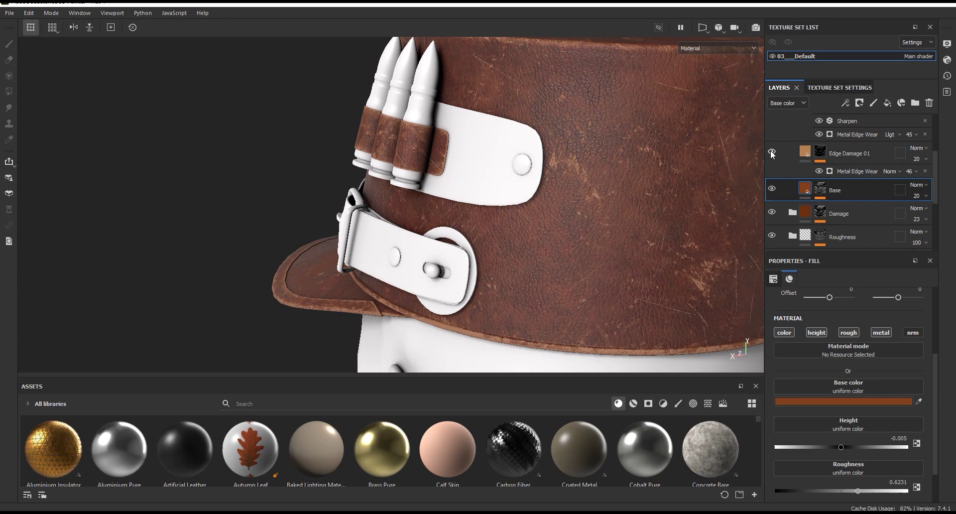
scroll(775, 156, "up", 3)
left_click(773, 192)
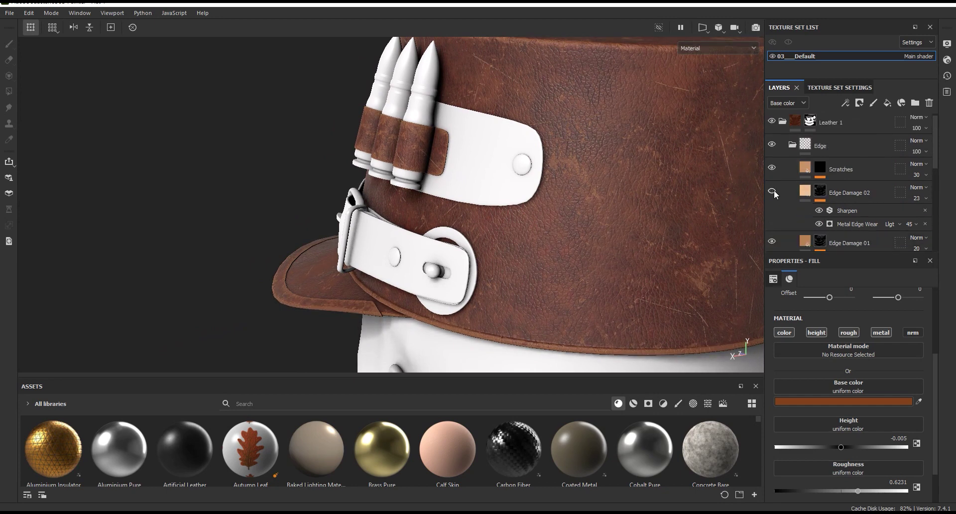
left_click(773, 193)
scroll(839, 201, "down", 1)
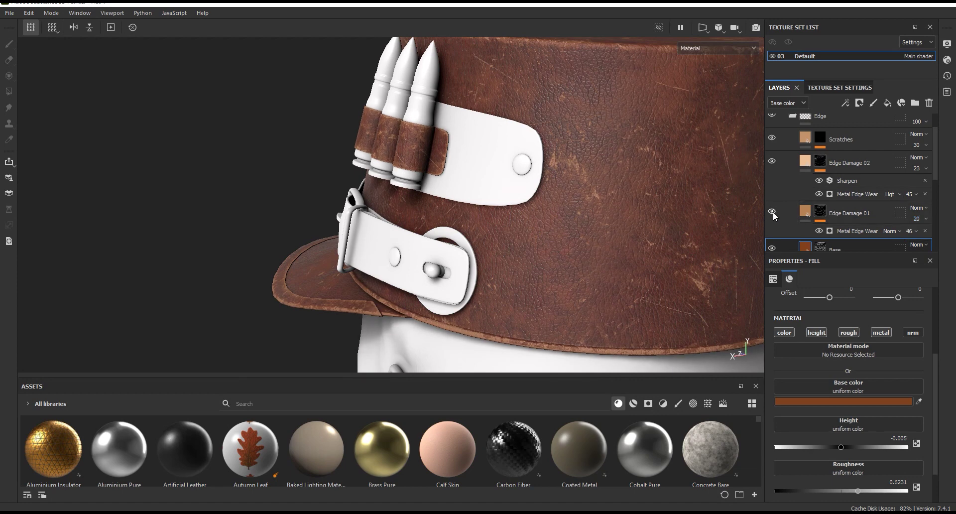
scroll(641, 181, "down", 3)
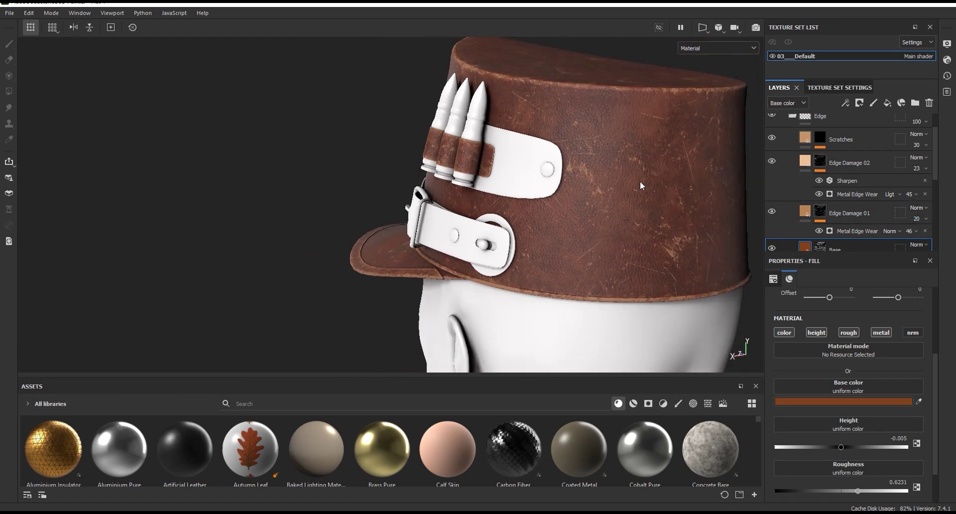
left_click(857, 194)
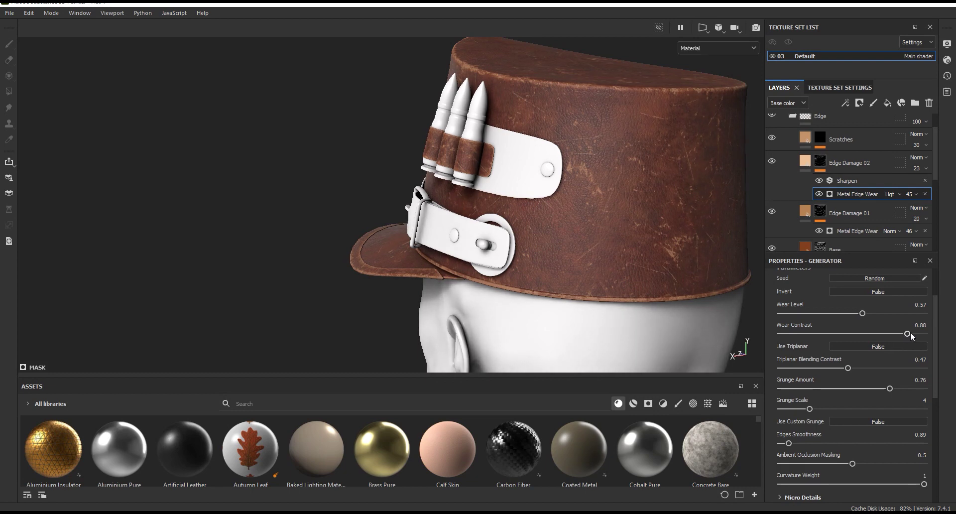
Set Edge Damage 02's Wear Contrast to 0.92 and Wear Level to 0.55.
left_click_drag(912, 334, 913, 333)
left_click_drag(863, 313, 860, 314)
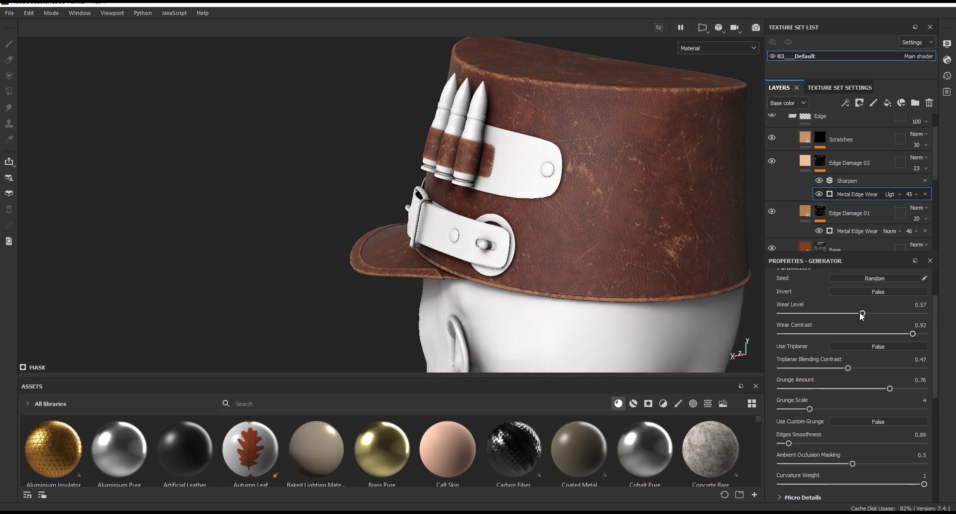
mouse_move(728, 261)
left_mouse_down("alt")
mouse_move(557, 130)
mouse_move(611, 119)
mouse_move(628, 172)
left_mouse_up("alt")
scroll(717, 208, "up", 3)
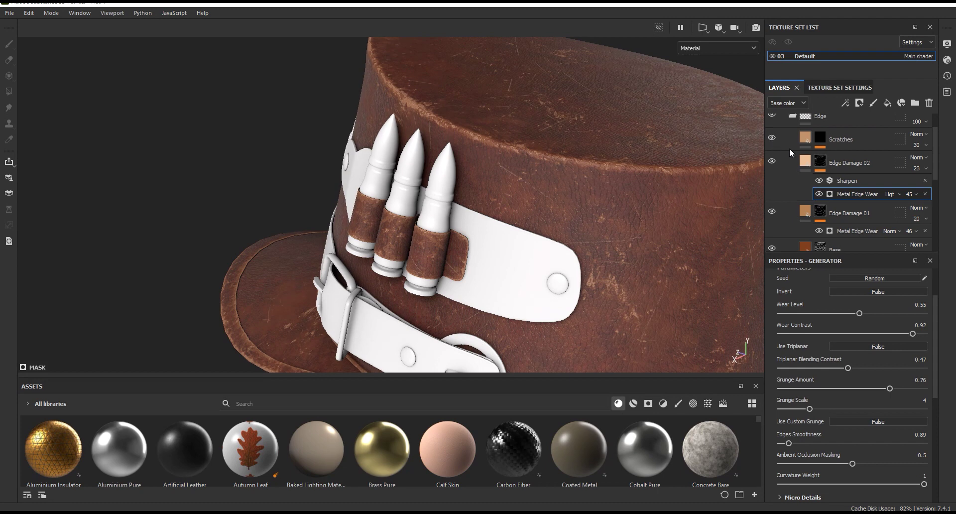
Desaturate Edge Damage 02's fill colour and inspect the belt, bullets and brim up close.
left_click(805, 161)
left_click(845, 402)
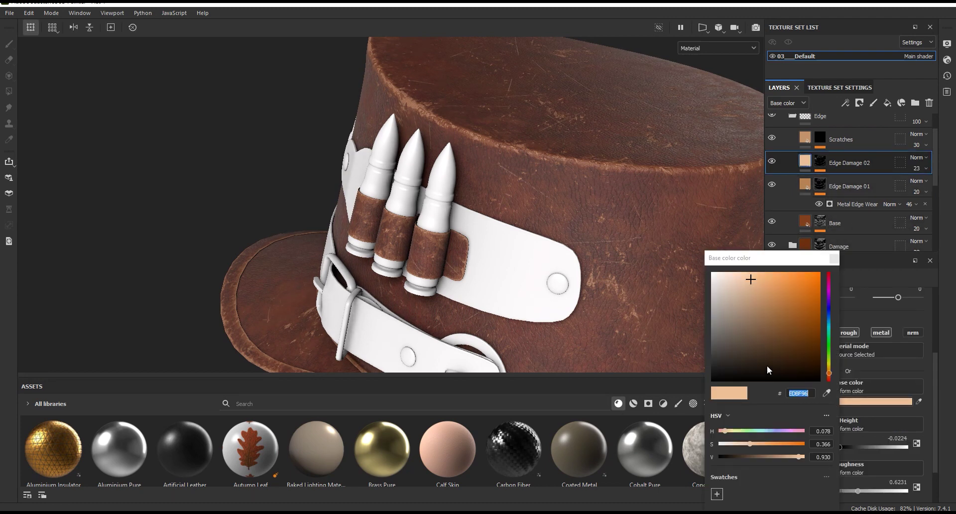
left_click_drag(751, 443, 746, 443)
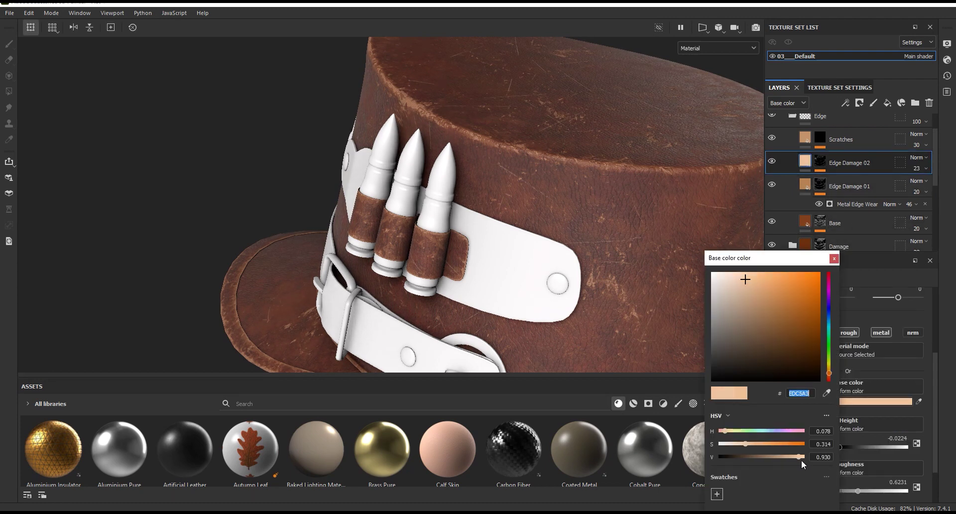
left_click(834, 258)
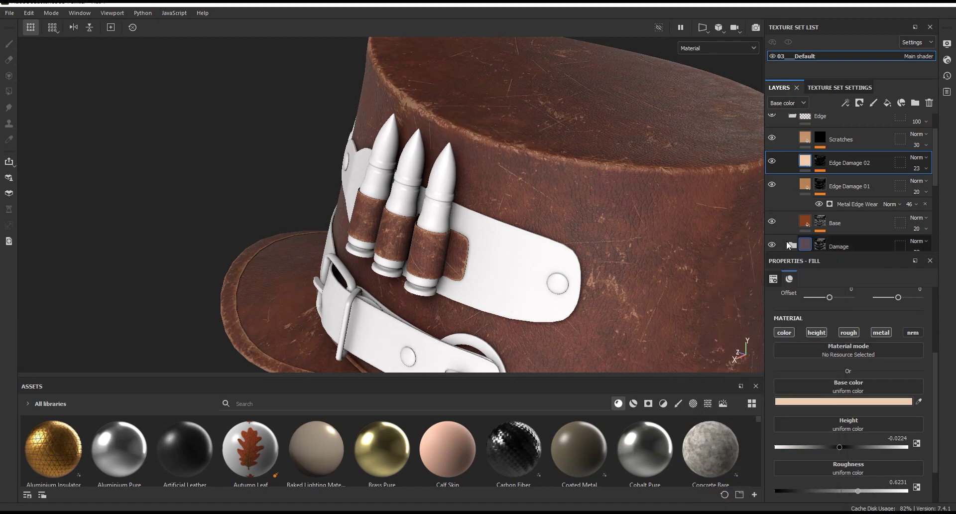
scroll(420, 108, "up", 3)
left_click_drag(419, 108, 443, 134, "alt")
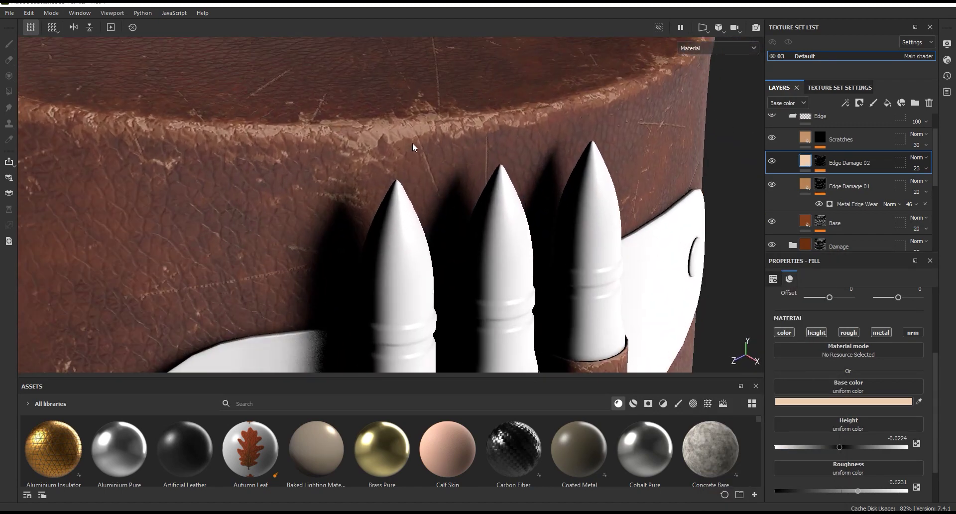
scroll(935, 408, "down", 2)
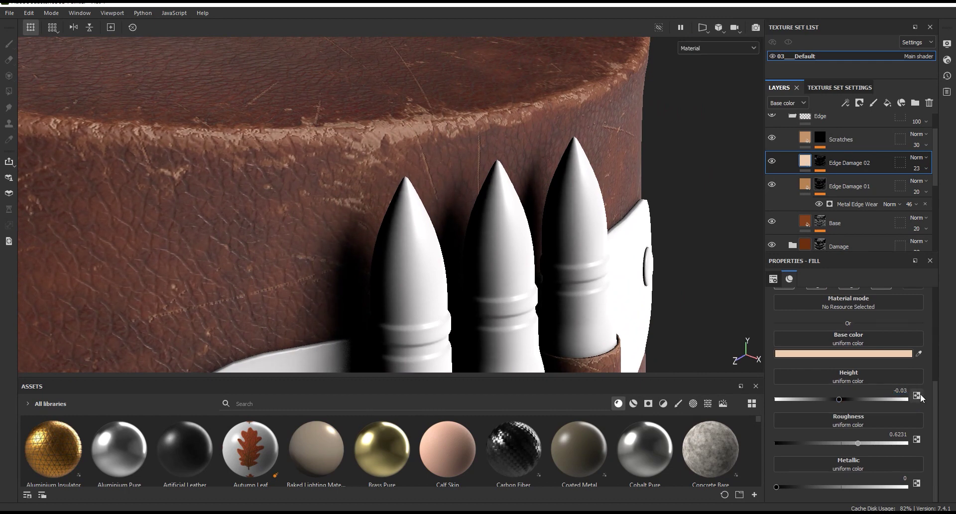
scroll(821, 349, "up", 2)
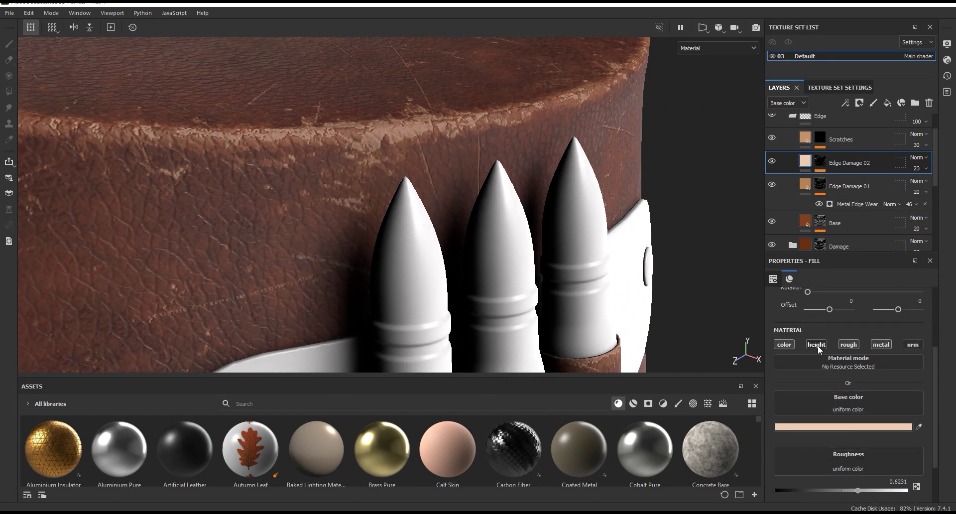
scroll(936, 395, "down", 2)
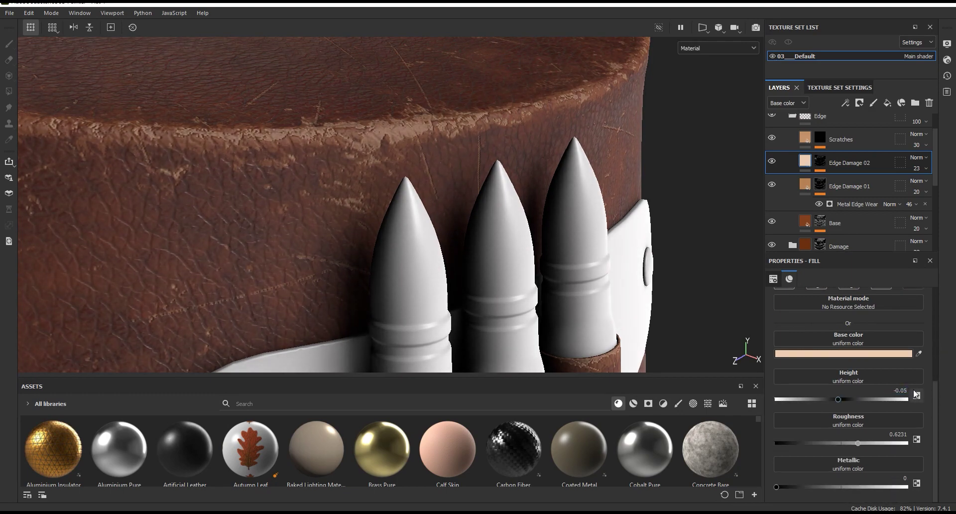
mouse_move(349, 199)
left_mouse_down("alt")
mouse_move(446, 112)
mouse_move(523, 197)
mouse_move(422, 190)
left_mouse_up("alt")
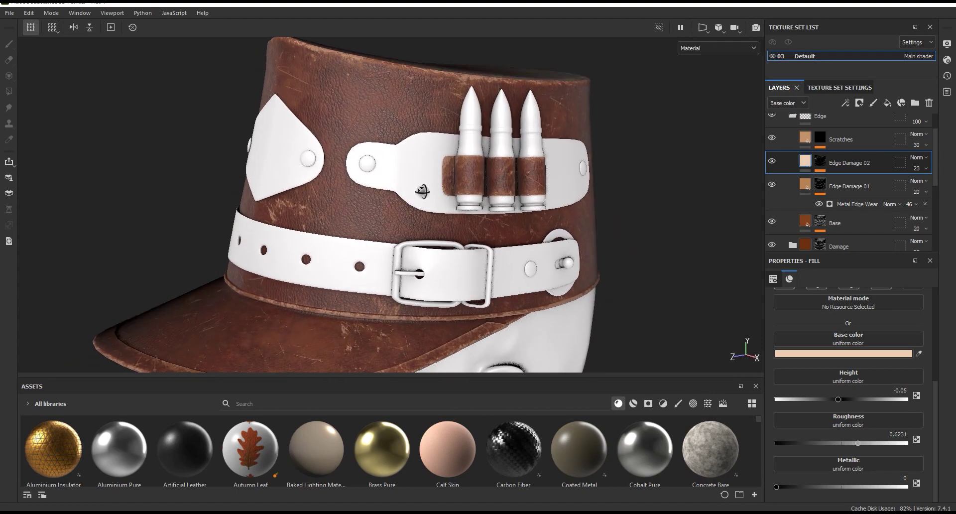
left_click_drag(423, 190, 423, 274, "alt")
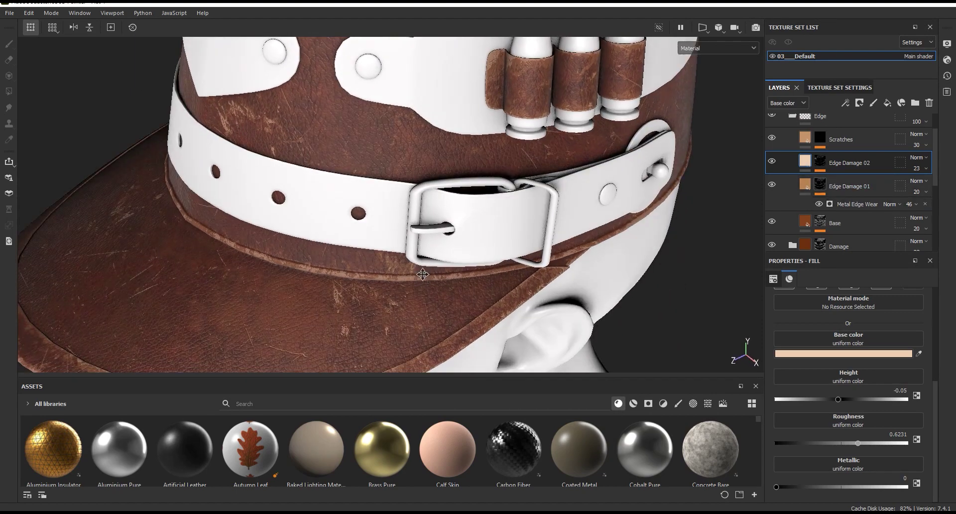
middle_click_drag(422, 273, 530, 266, "alt")
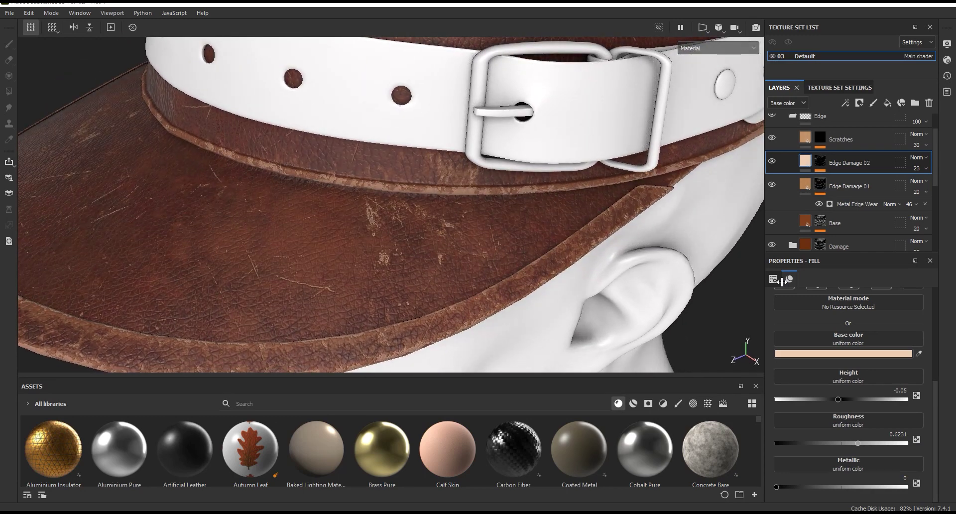
Add a Paint effect above the Metal Edge Wear generator in Edge Damage 02's mask.
left_click(852, 180)
left_click(849, 192)
key("1")
left_click(722, 362)
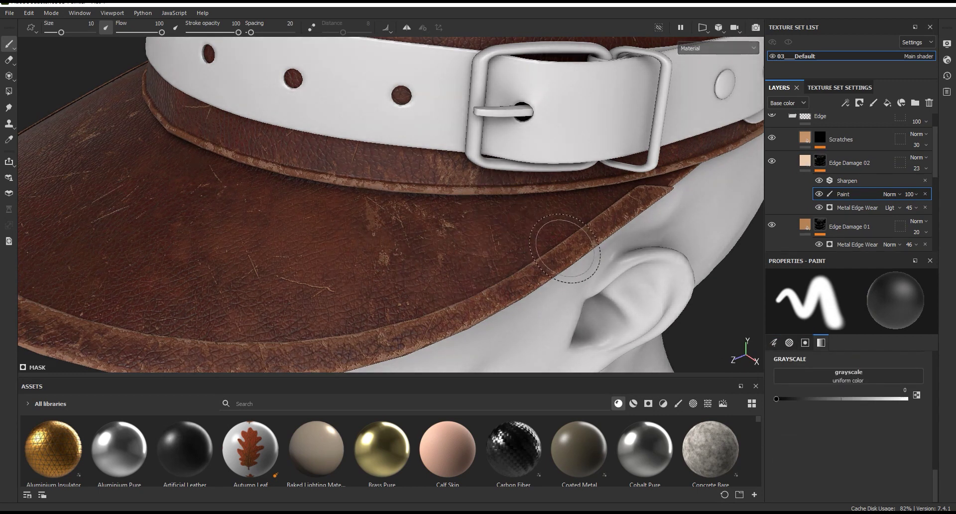
mouse_move(324, 279)
left_mouse_down("alt")
mouse_move(378, 251)
mouse_move(400, 153)
mouse_move(305, 181)
left_mouse_up("alt")
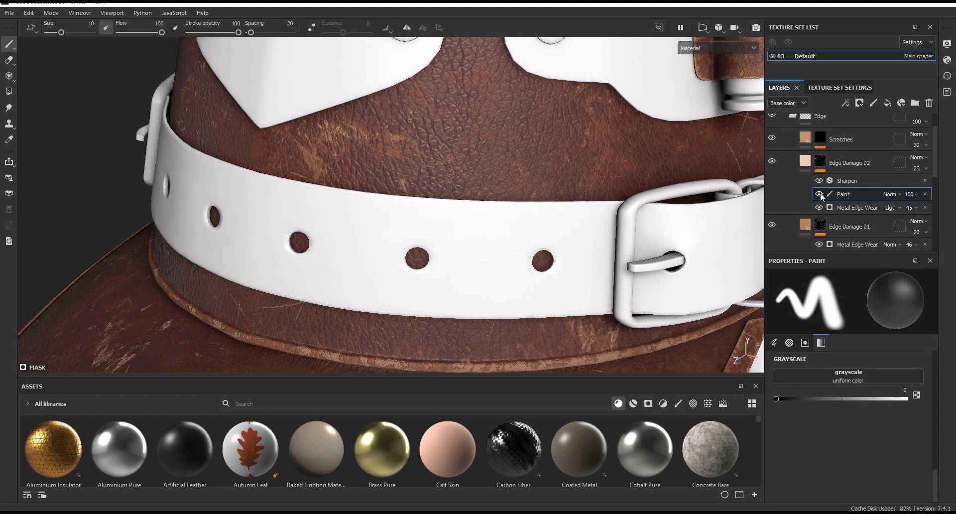
left_click_drag(459, 181, 574, 246, "alt")
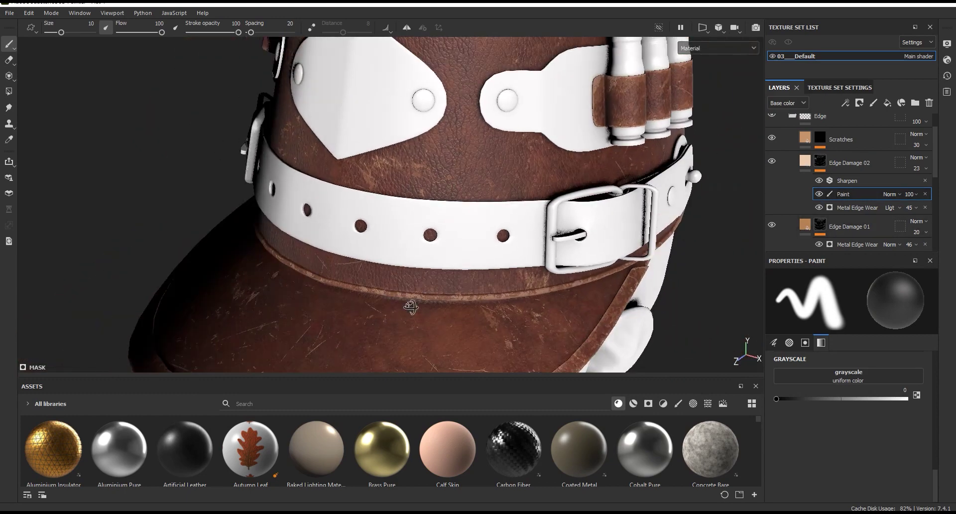
right_click_drag(574, 246, 474, 288, "alt")
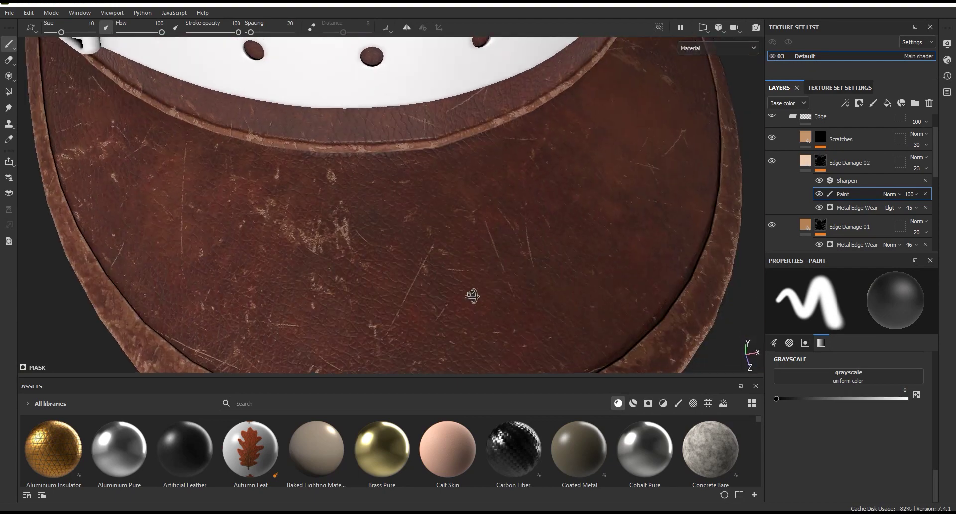
mouse_move(417, 246)
left_mouse_down("alt")
mouse_move(632, 146)
mouse_move(490, 180)
left_mouse_up("alt")
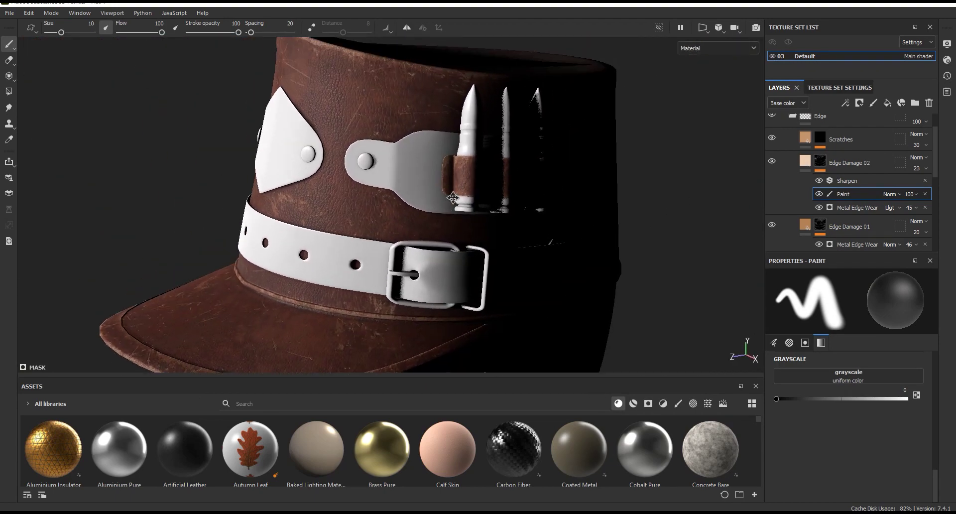
left_click(801, 168)
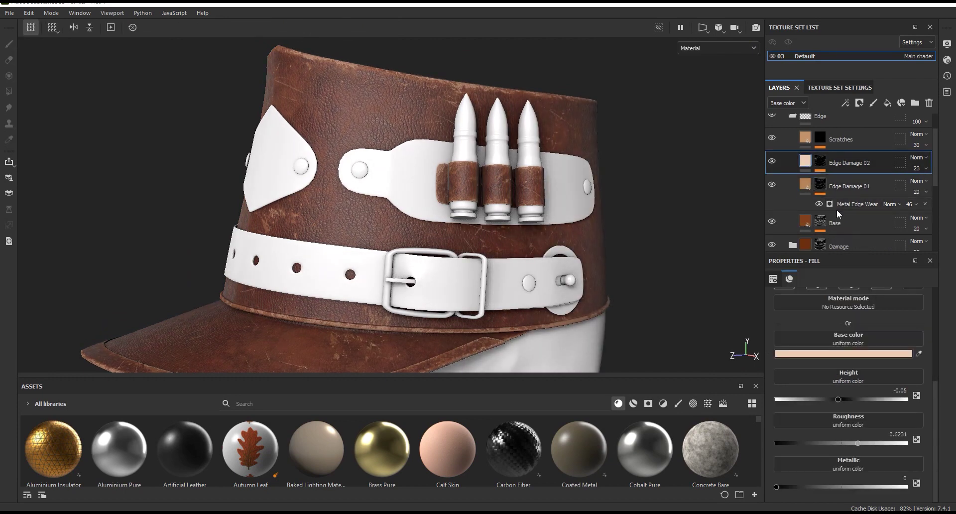
Collapse the Edge and Leather 1 folders, then duplicate the Leather 1 folder.
left_click_drag(846, 253, 841, 307)
scroll(842, 209, "up", 2)
left_click(792, 149)
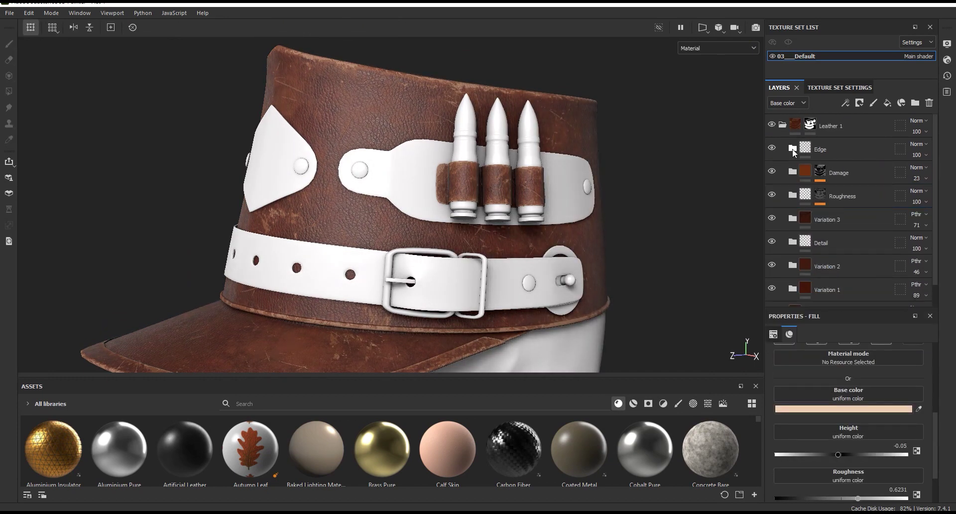
left_click(772, 149)
left_click(772, 149)
left_click(783, 125)
left_click(822, 128)
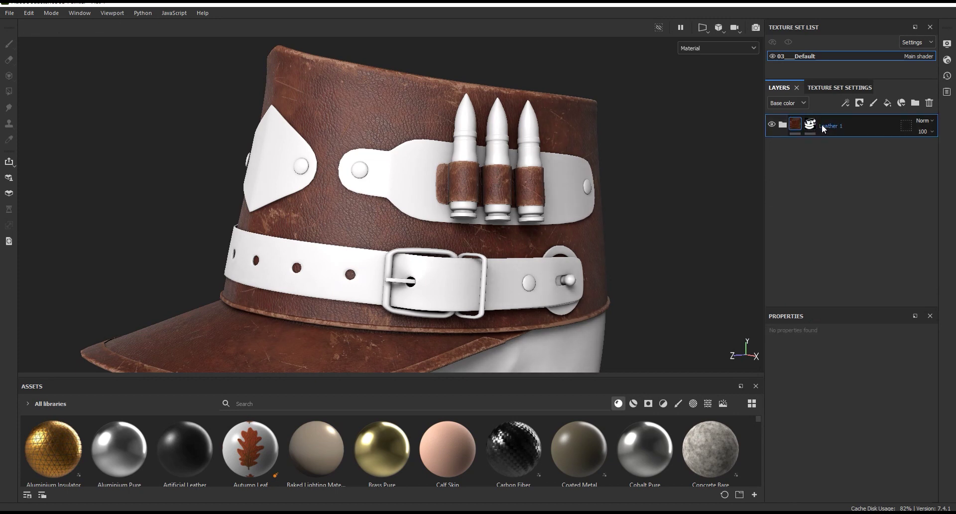
key("ctrl+d")
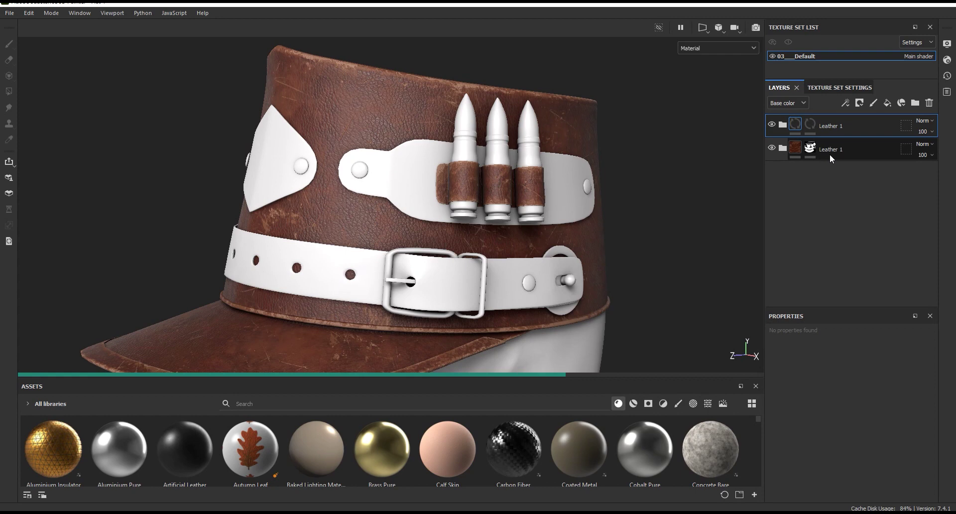
Rename the copy to Leather 2 and select its mask with the Polygon Fill tool.
double_click(830, 126)
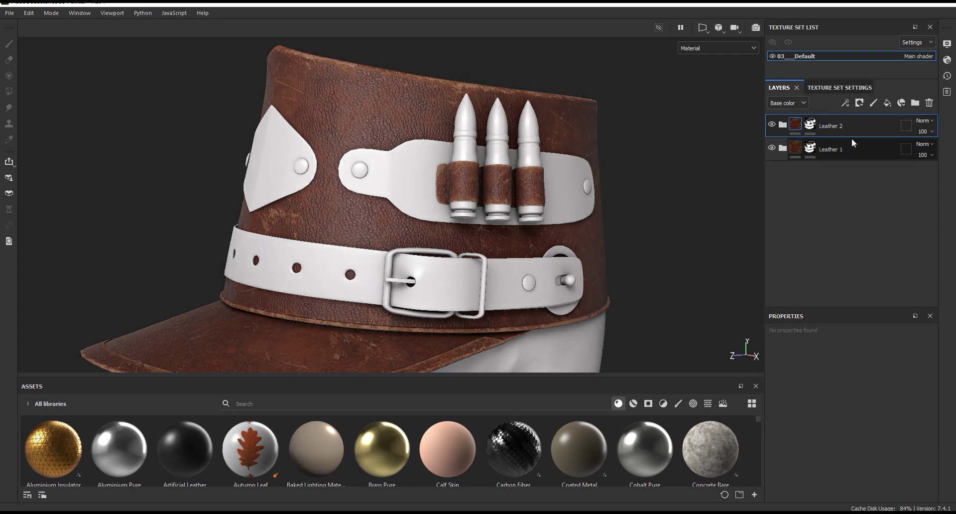
left_click(810, 125)
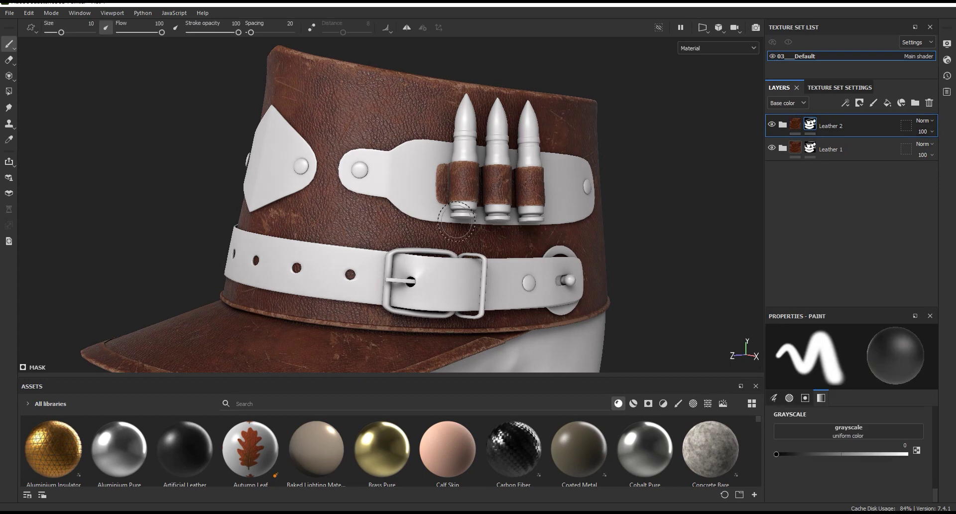
left_click(8, 91)
With Polygon Fill in mesh mode and Leather 1 hidden, fill the bullet strap and belt.
left_click(833, 335)
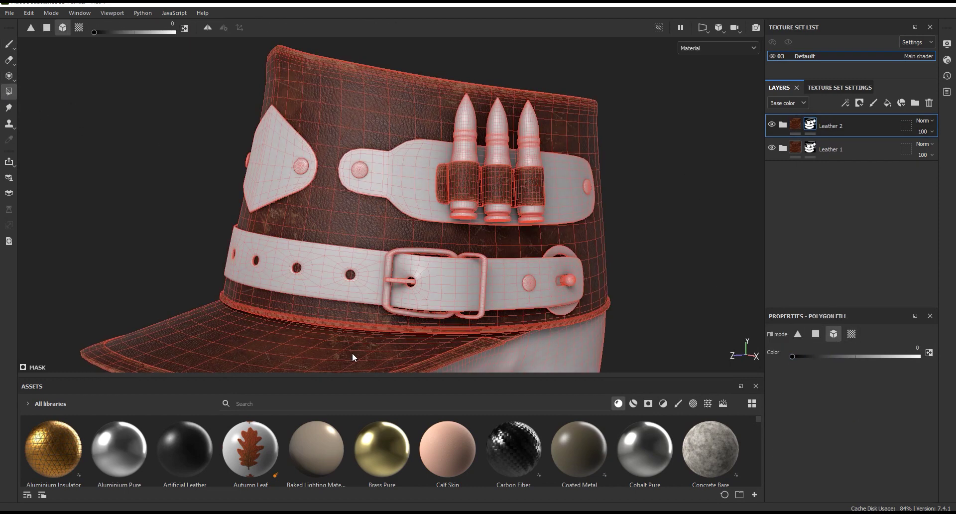
mouse_move(380, 198)
left_mouse_down("alt")
mouse_move(704, 202)
mouse_move(585, 208)
mouse_move(489, 264)
mouse_move(265, 114)
mouse_move(324, 204)
mouse_move(279, 209)
left_mouse_up("alt")
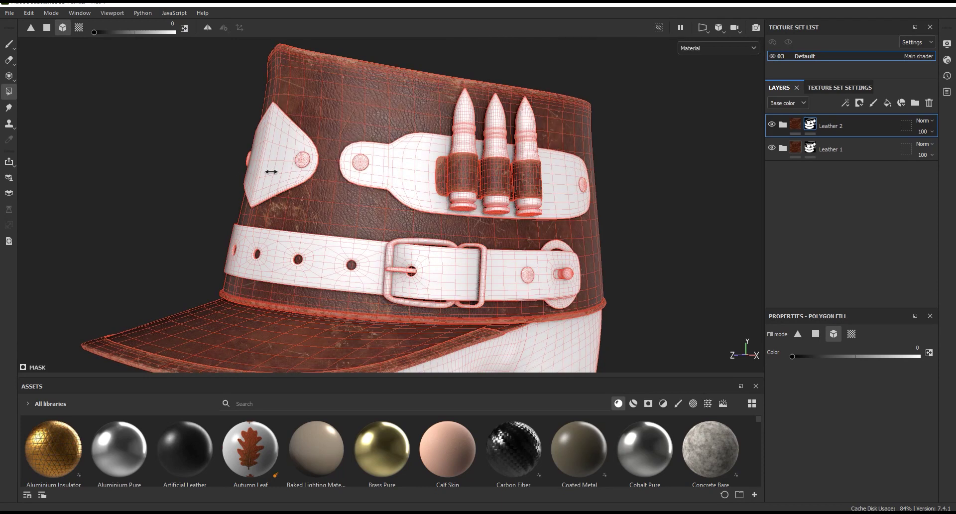
left_click(771, 149)
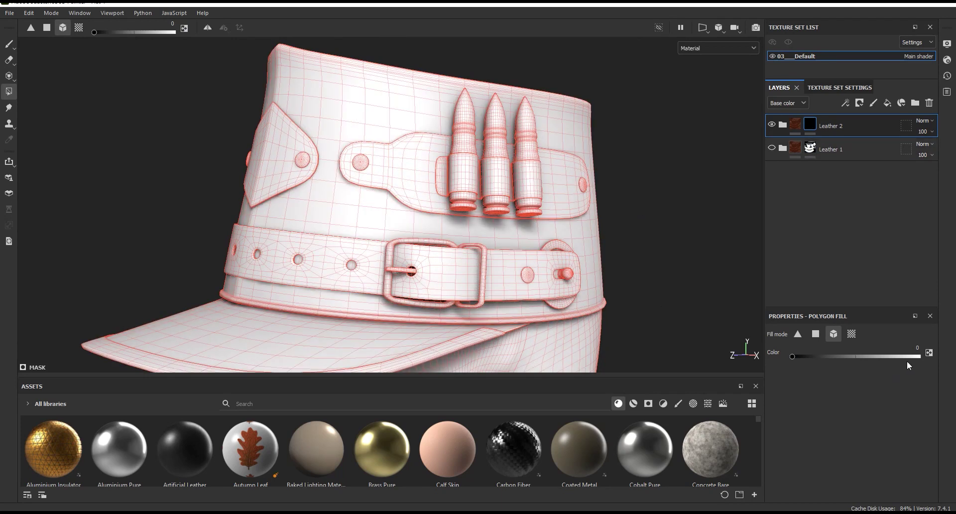
scroll(412, 178, "up", 2)
left_click(412, 177)
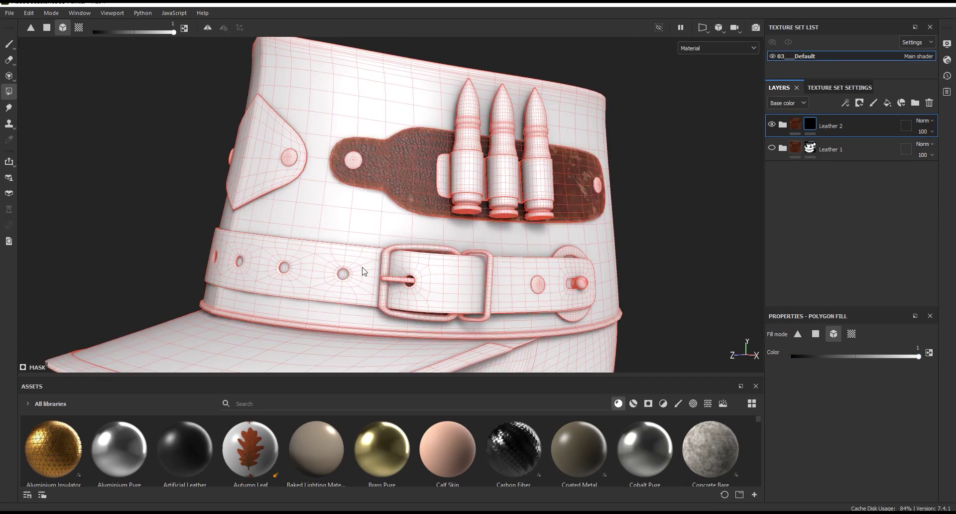
left_click(361, 273)
Orbit around the hat to check the belt and strap mask coverage.
left_click_drag(424, 256, 604, 305, "alt")
scroll(455, 325, "up", 3)
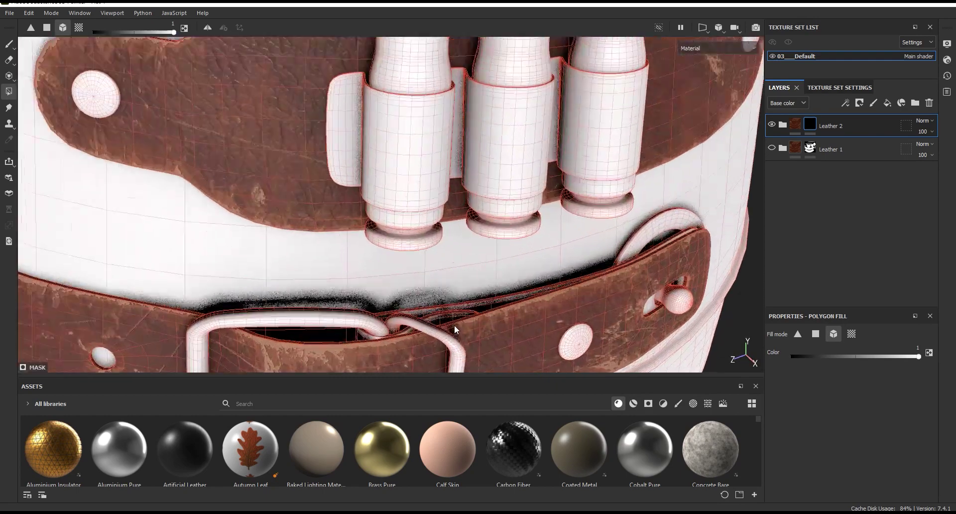
scroll(503, 284, "up", 2)
scroll(503, 284, "down", 3)
mouse_move(495, 229)
left_mouse_down("alt")
mouse_move(524, 245)
mouse_move(261, 157)
left_mouse_up("alt")
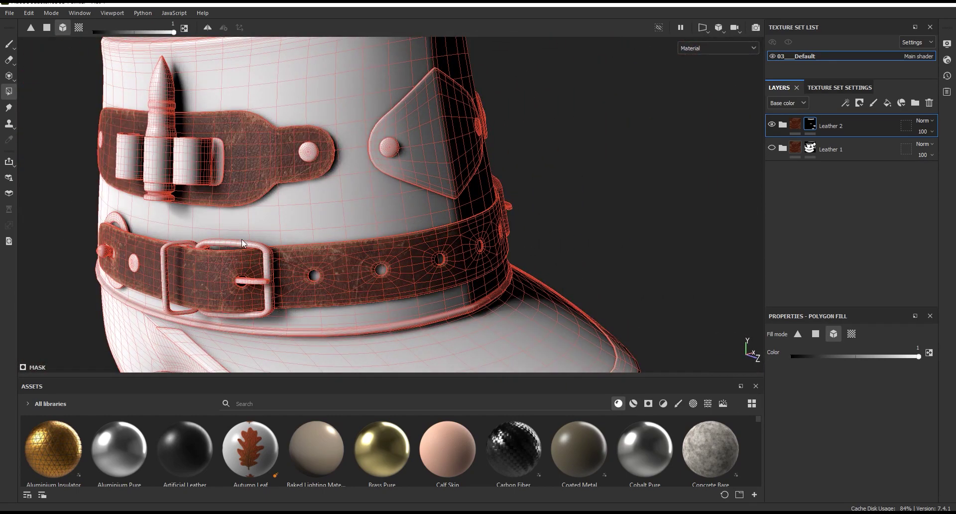
scroll(241, 239, "up", 5)
scroll(200, 227, "up", 2)
scroll(218, 199, "down", 4)
scroll(218, 199, "down", 3)
mouse_move(218, 199)
left_mouse_down("alt")
mouse_move(328, 230)
mouse_move(173, 154)
left_mouse_up("alt")
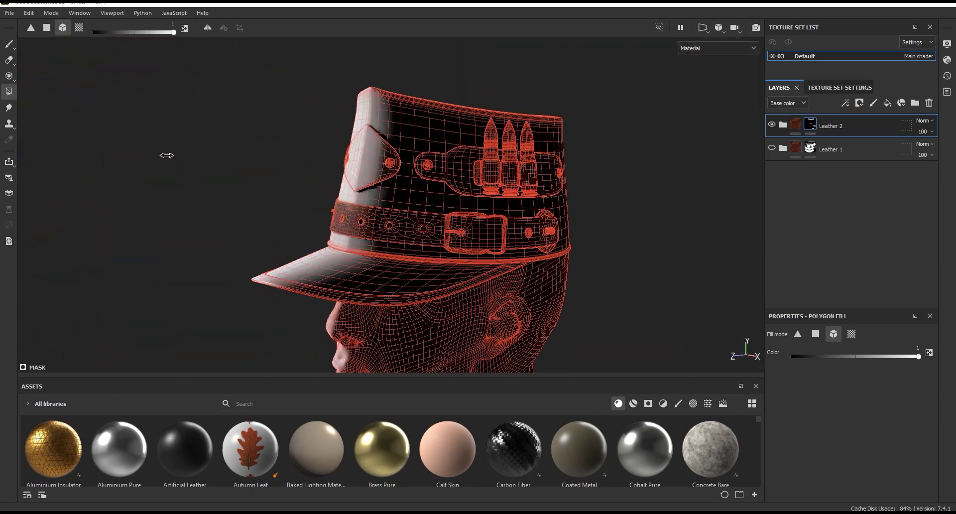
Show Leather 1 again, compare Leather 2, and select the Base fill inside Leather 2.
key("1")
scroll(545, 199, "up", 5)
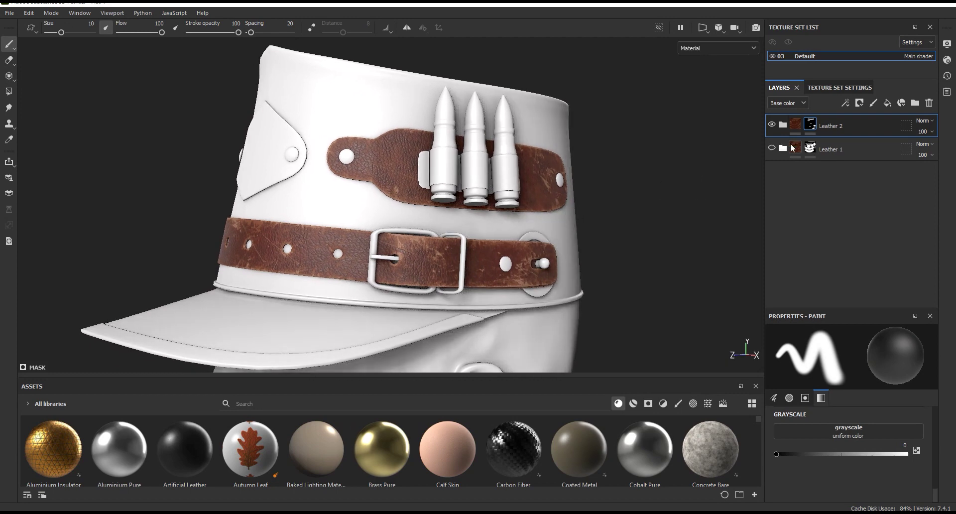
left_click(771, 149)
left_click(771, 124)
left_click(771, 124)
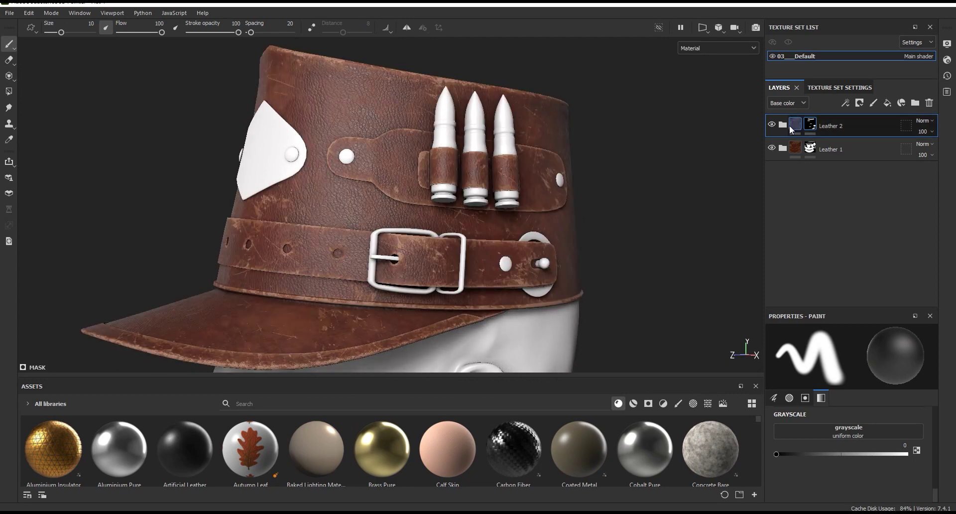
left_click(783, 125)
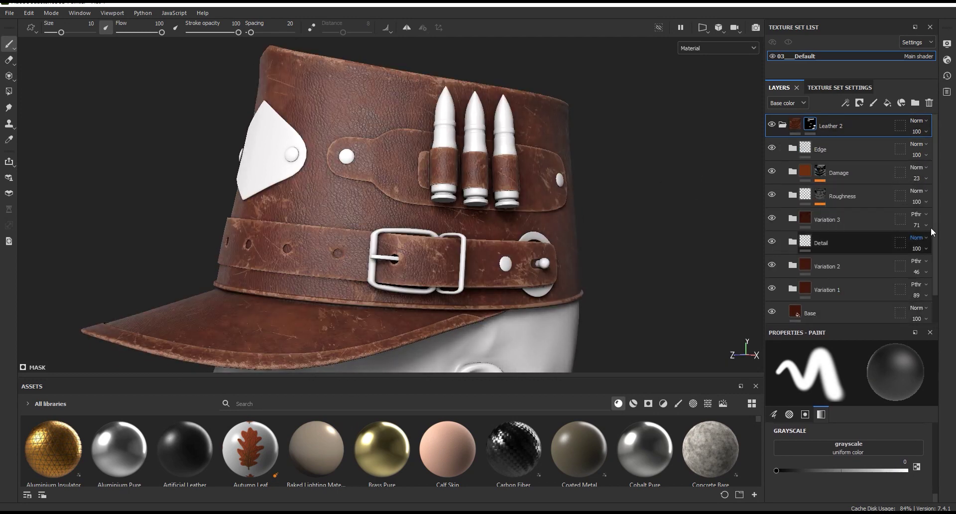
scroll(926, 259, "down", 2)
left_click(820, 283)
Darken Leather 2's Base fill colour to near-black brown: value 0.020, saturation 0.950.
scroll(434, 319, "up", 4)
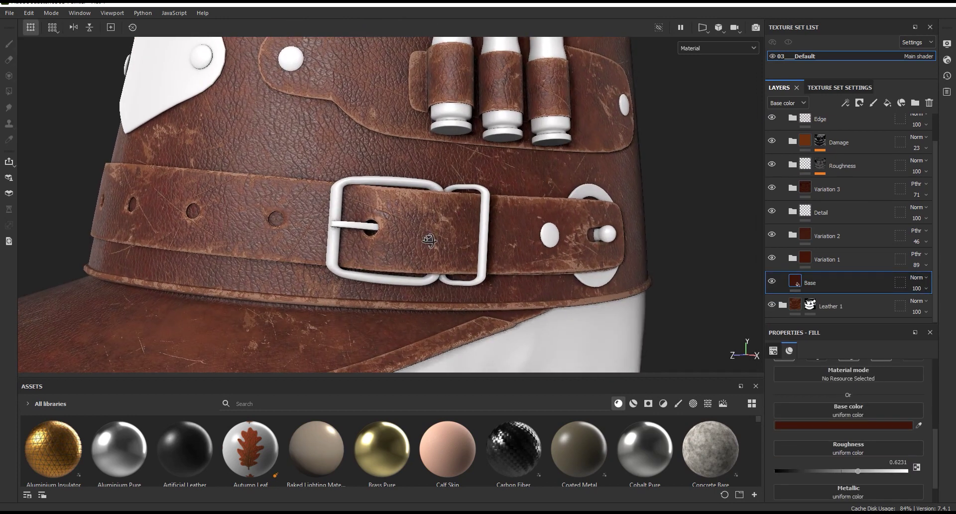
left_click(834, 426)
left_click_drag(736, 259, 642, 161)
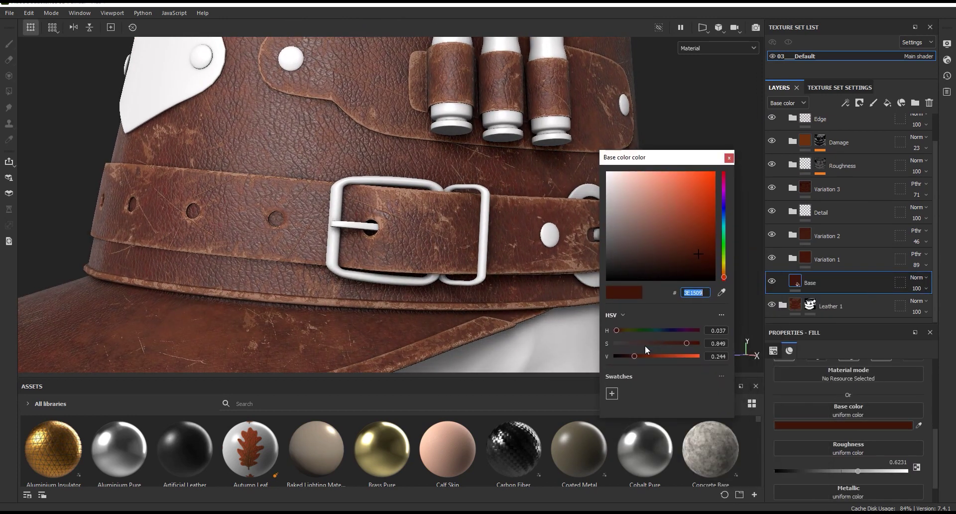
left_click(623, 355)
left_click_drag(419, 301, 428, 256, "alt")
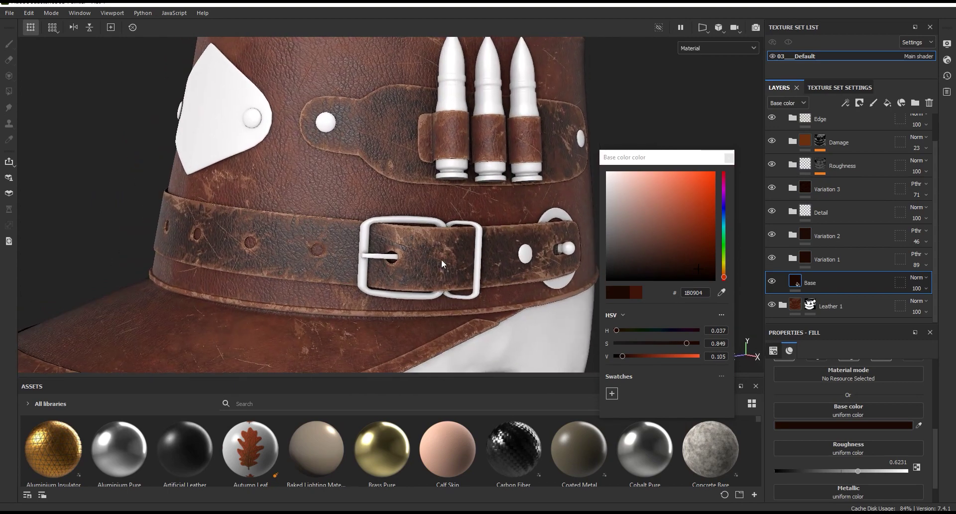
left_click(618, 356)
left_click(721, 357)
type("2")
key("Return")
type("0.95")
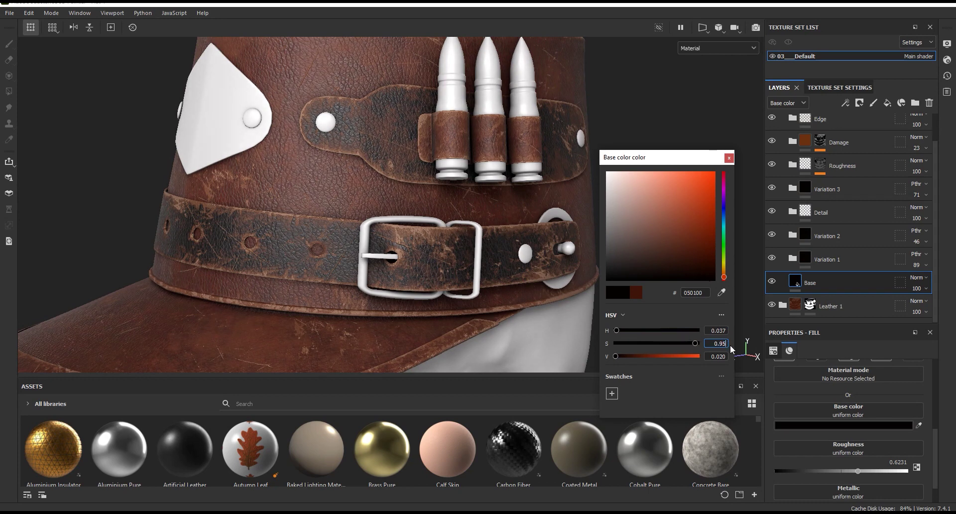
key("Return")
left_click(729, 158)
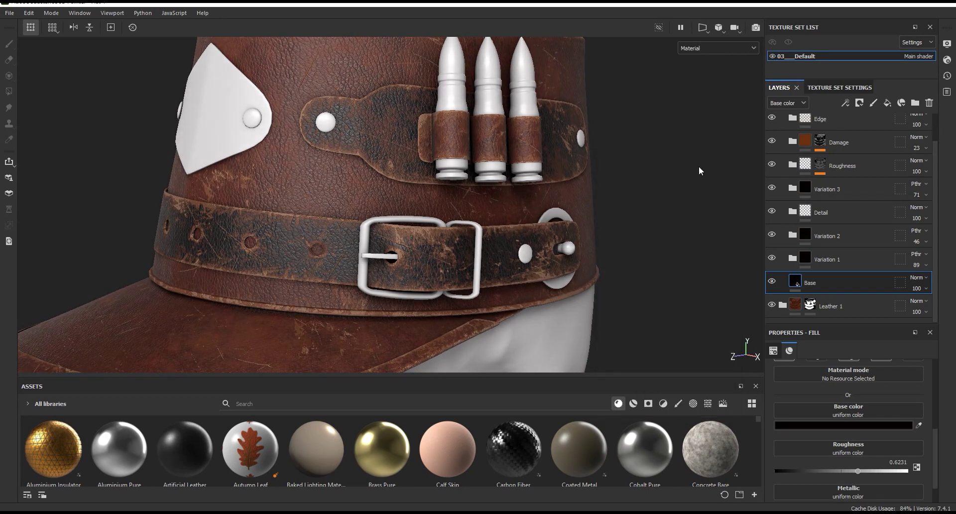
scroll(419, 257, "up", 2)
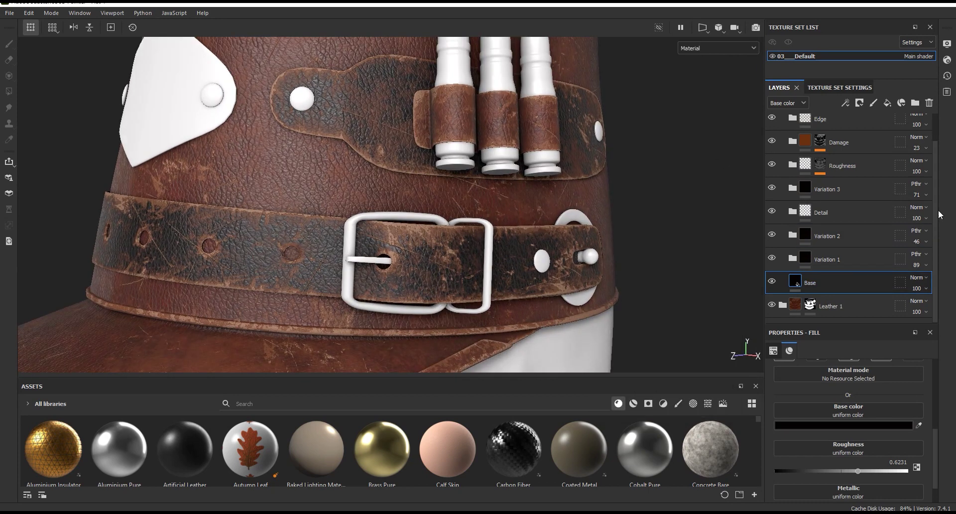
scroll(805, 153, "up", 1)
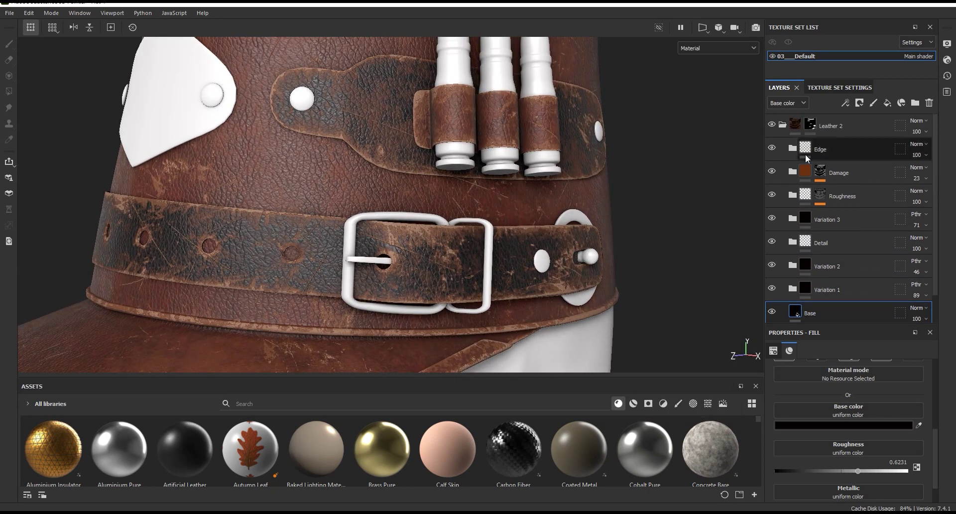
Hide the Edge layer after briefly previewing Damage and Variation 3 off and on.
left_click(773, 149)
left_click(772, 171)
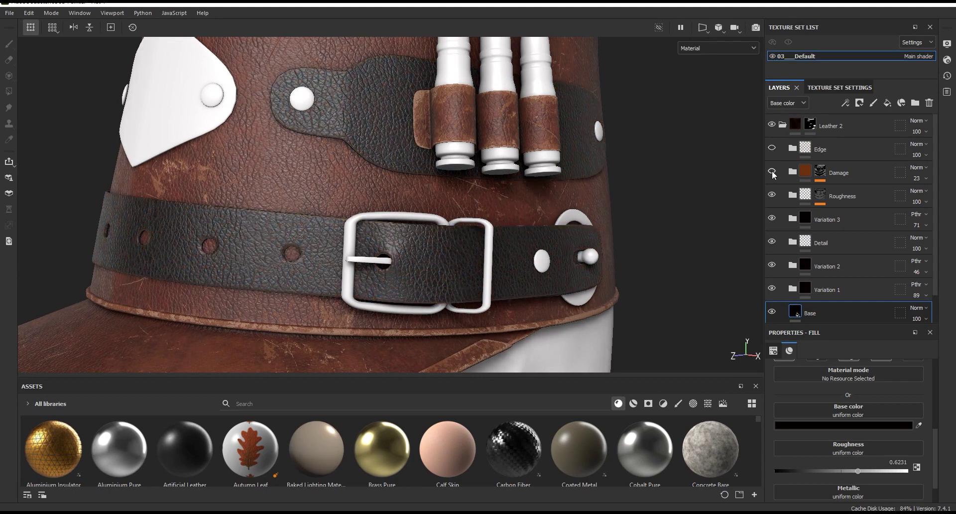
left_click(772, 171)
left_click_drag(626, 253, 602, 232, "alt")
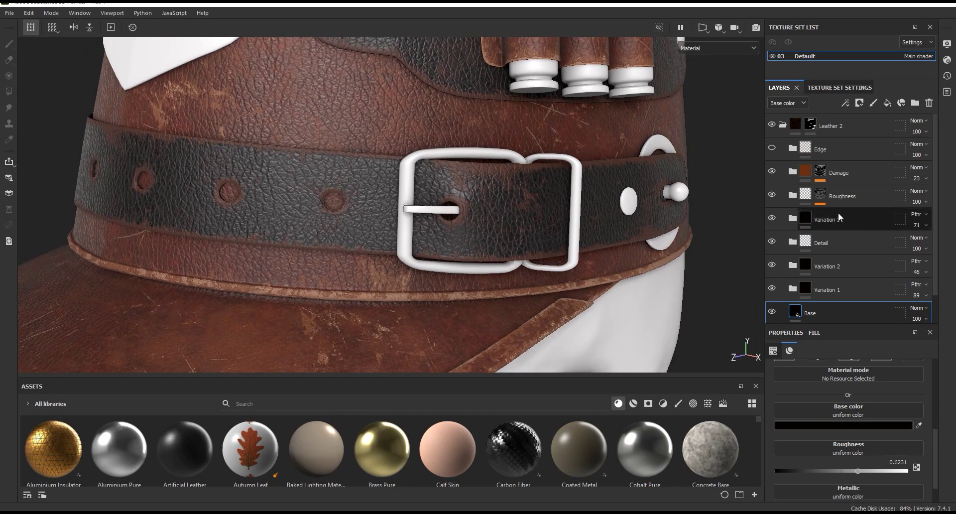
left_click(771, 193)
left_click(771, 193)
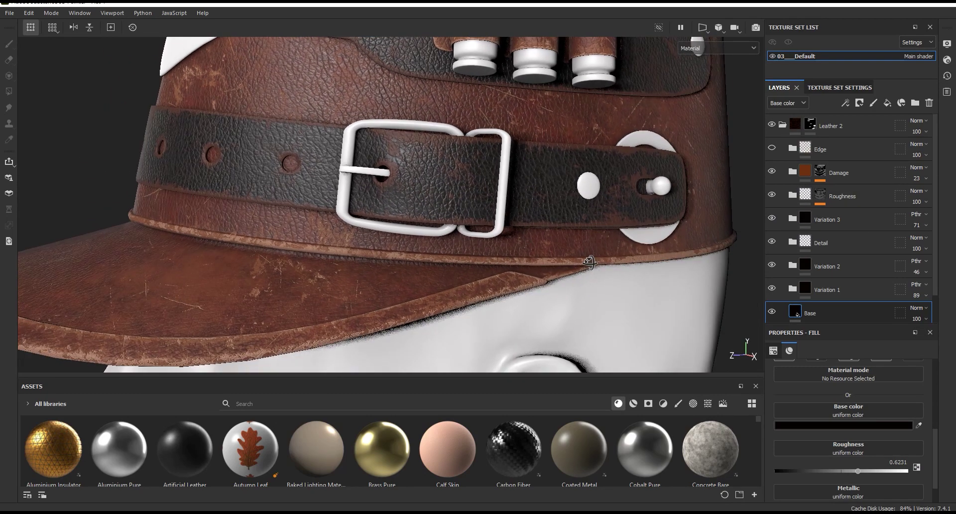
left_click_drag(622, 239, 551, 209, "alt")
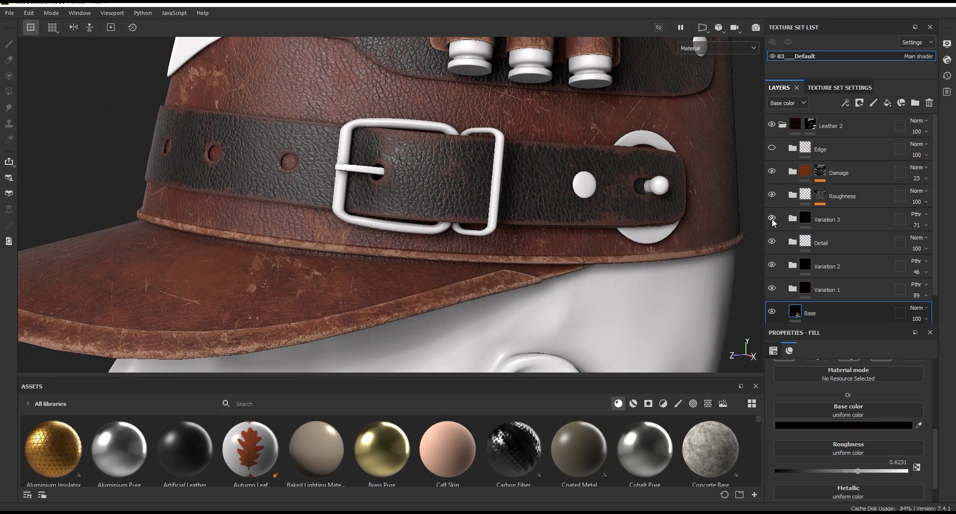
Delete Variation 3, hide the Detail layer, and select the Base fill inside Damage.
left_click(838, 222)
key("Delete")
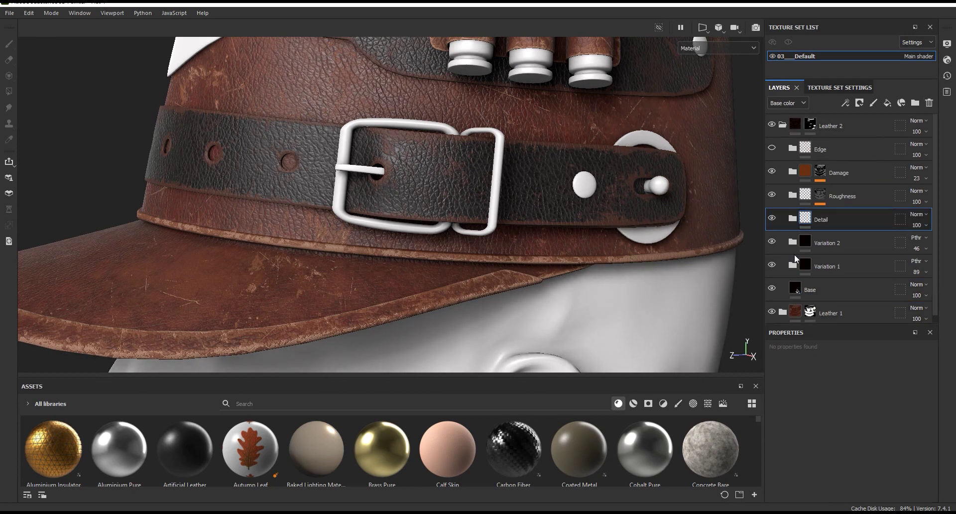
left_click(772, 219)
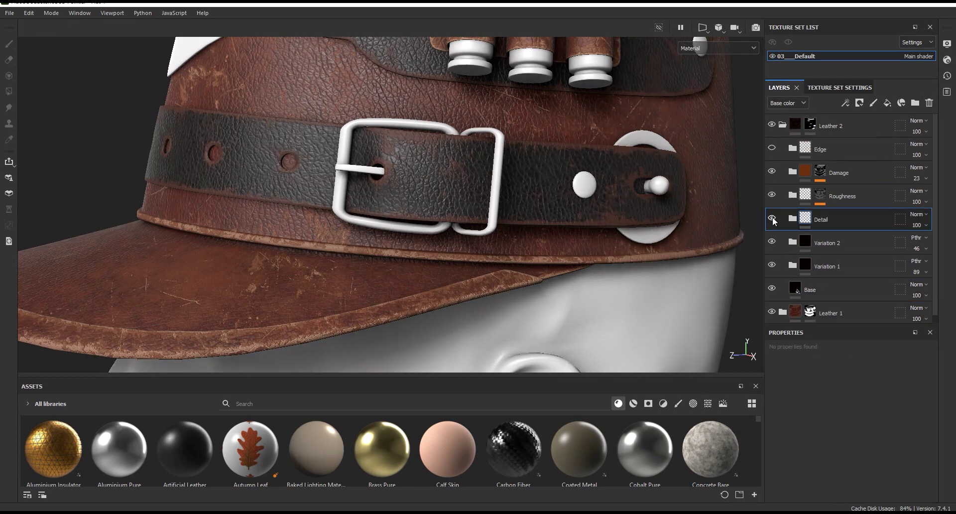
left_click(772, 219)
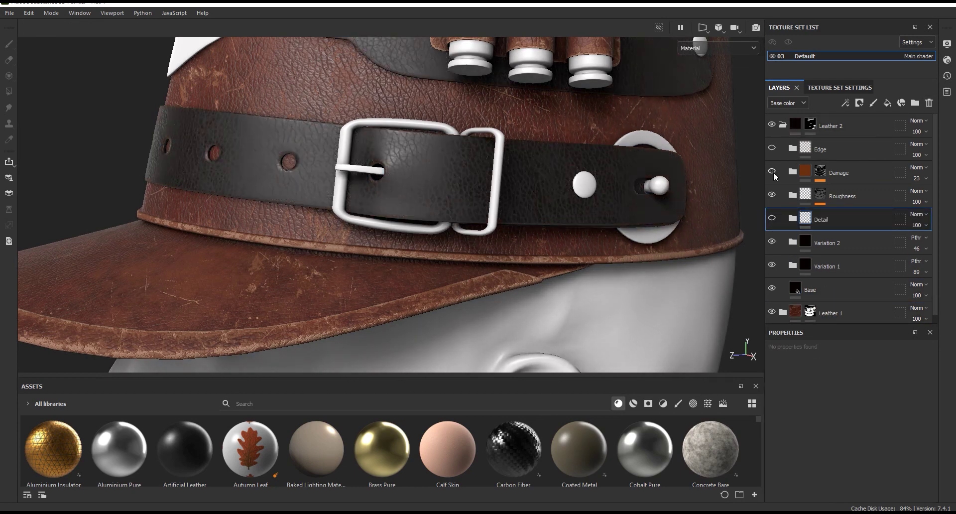
left_click(793, 171)
left_click(810, 218)
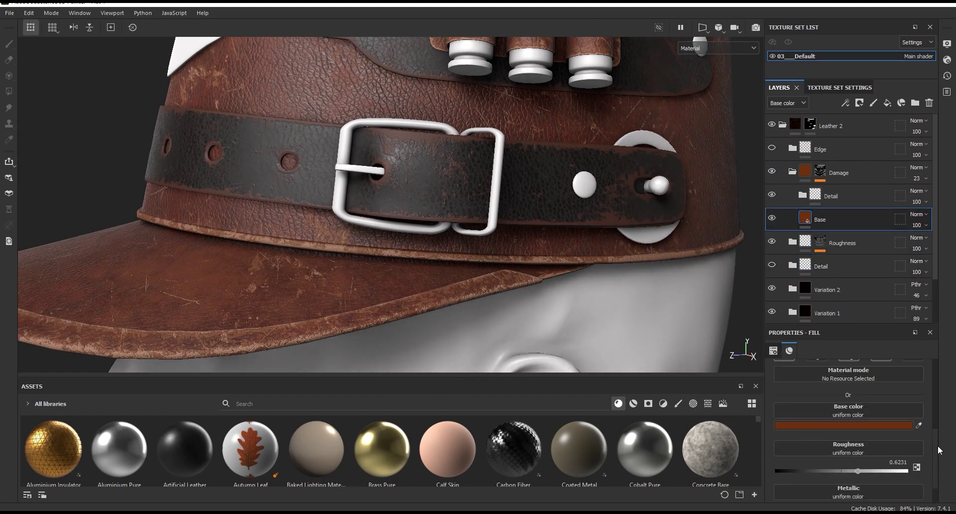
Set the Damage Base fill's height value to -0.02.
left_click_drag(935, 450, 854, 419)
scroll(398, 165, "up", 3)
left_click(821, 411)
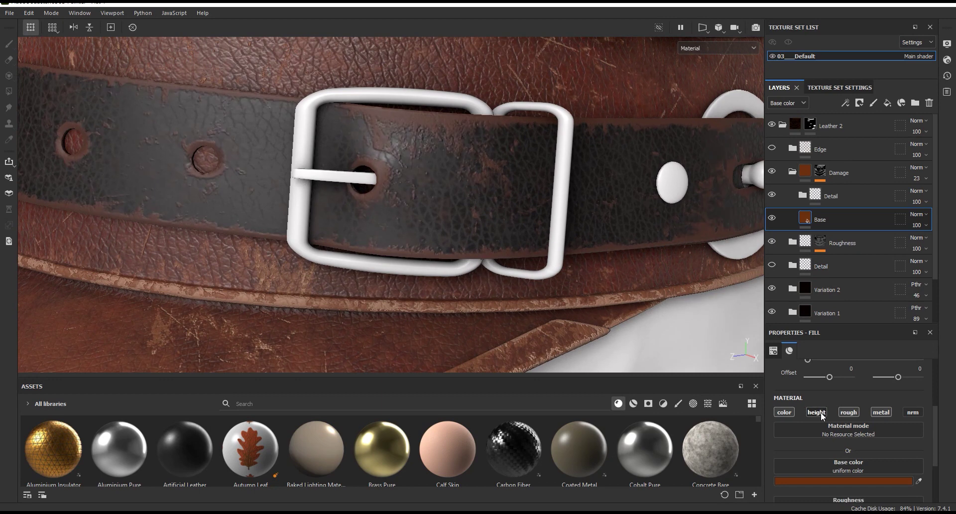
left_click(820, 411)
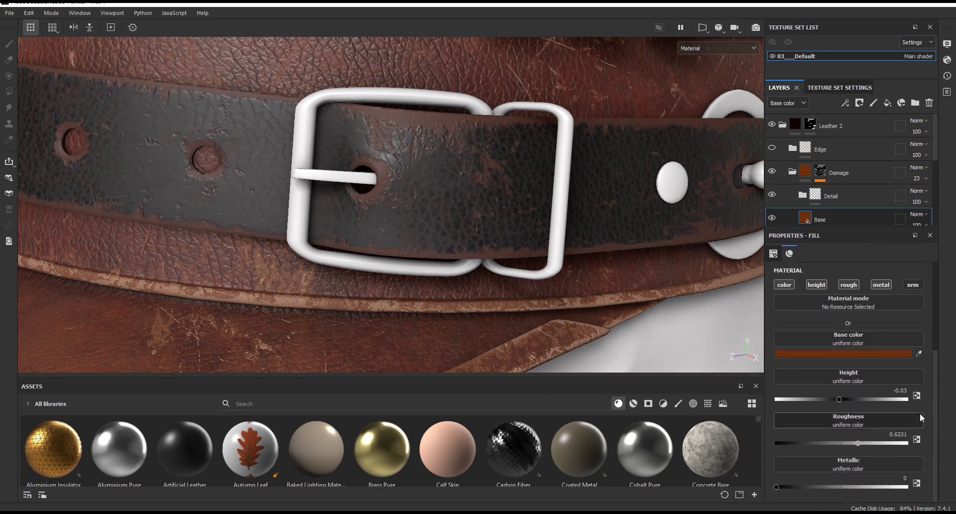
key("Return")
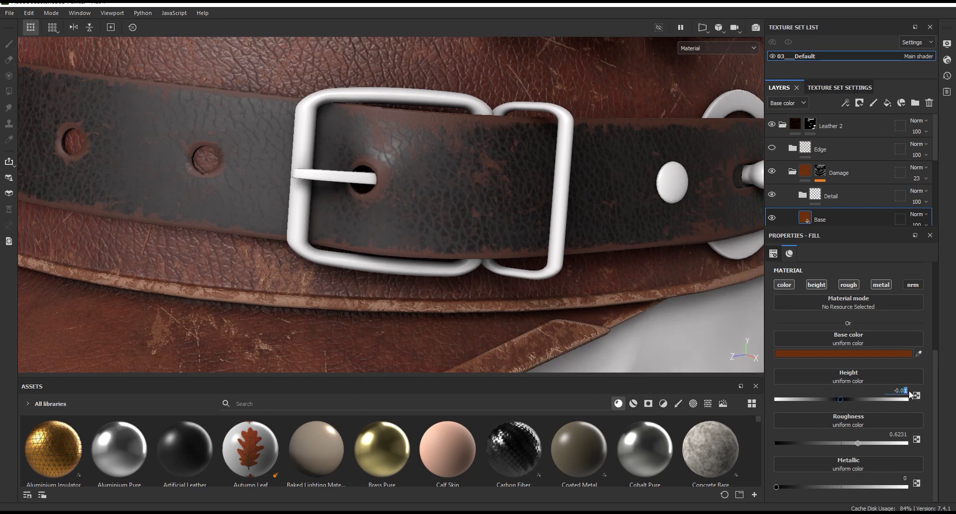
type("5")
key("Return")
left_click_drag(448, 224, 506, 257, "alt")
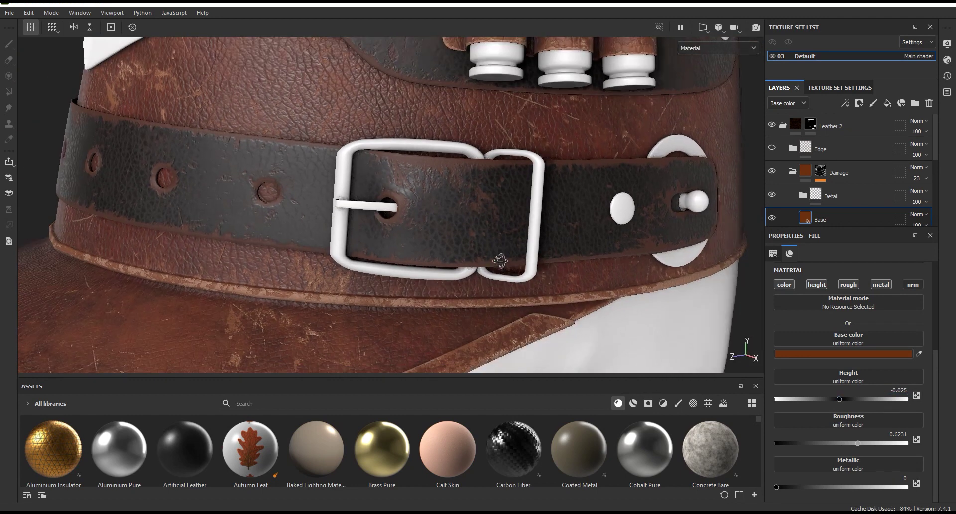
left_click(905, 390)
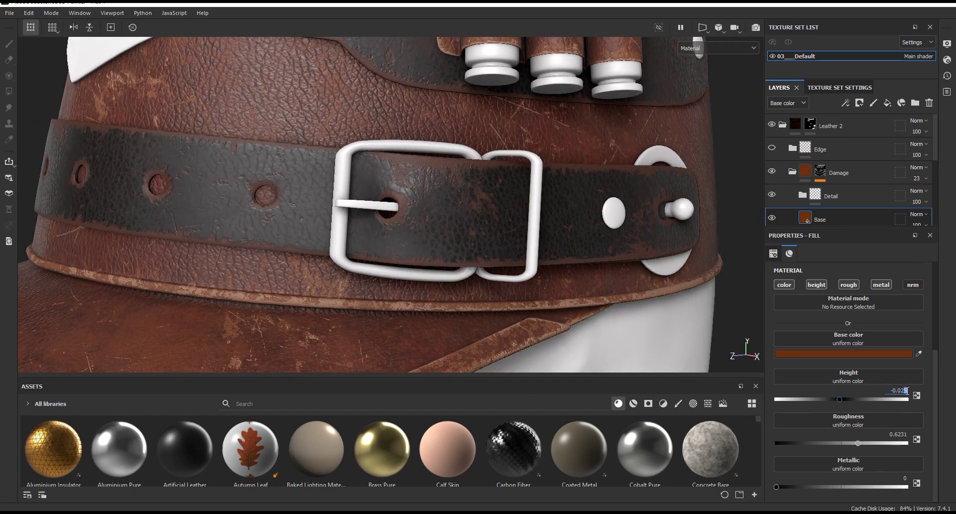
type("-0.02")
left_click_drag(448, 209, 648, 200, "alt")
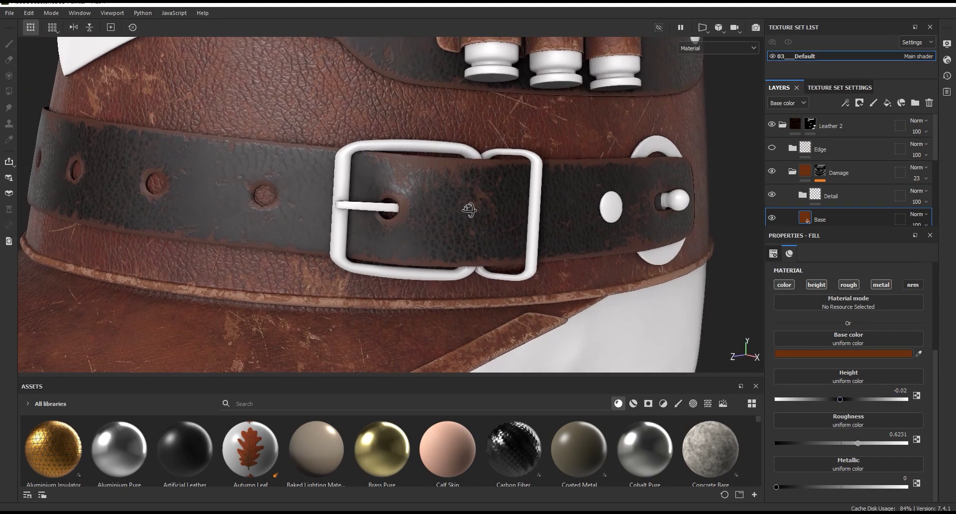
Make the lower Detail layer visible so its texture shows on the belt.
left_click_drag(831, 230, 831, 267)
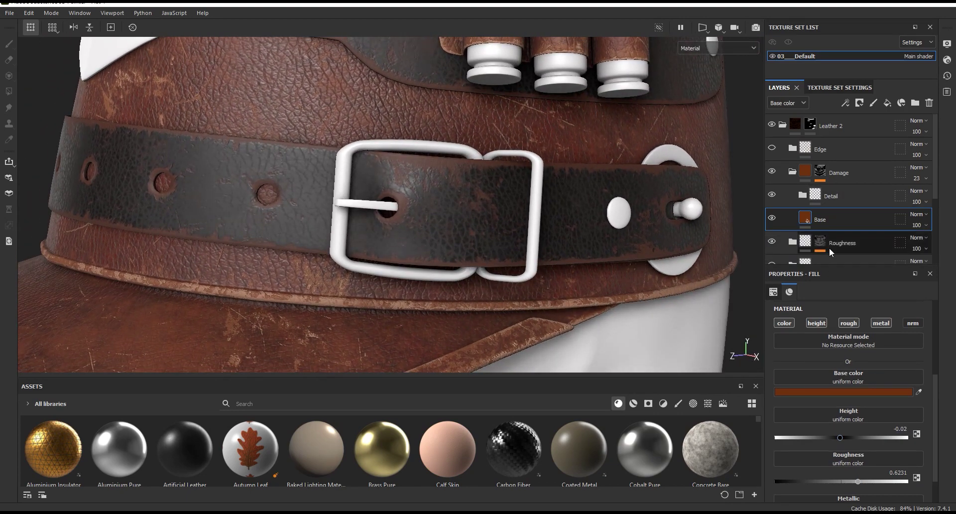
scroll(834, 204, "down", 2)
left_click(772, 205)
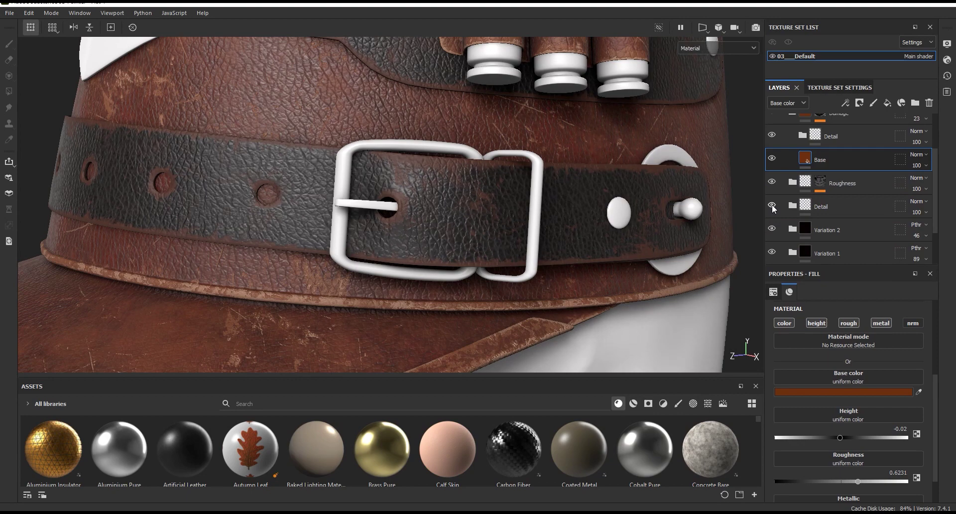
scroll(510, 169, "down", 3)
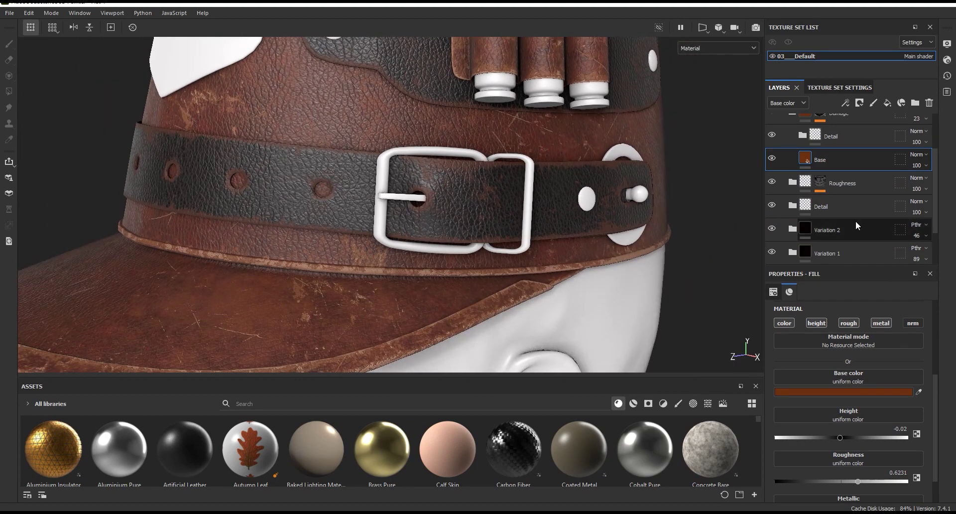
scroll(780, 182, "down", 2)
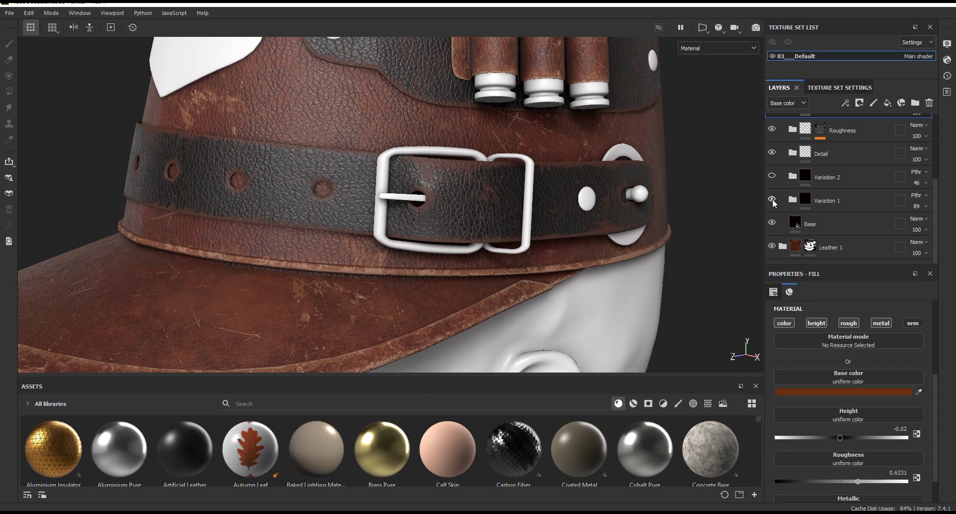
Lower the Variation 1 HSL Perceptive filter's lightness to 0.063.
left_click(792, 200)
scroll(823, 214, "down", 1)
left_click(806, 201)
left_click(830, 218)
left_click(802, 430)
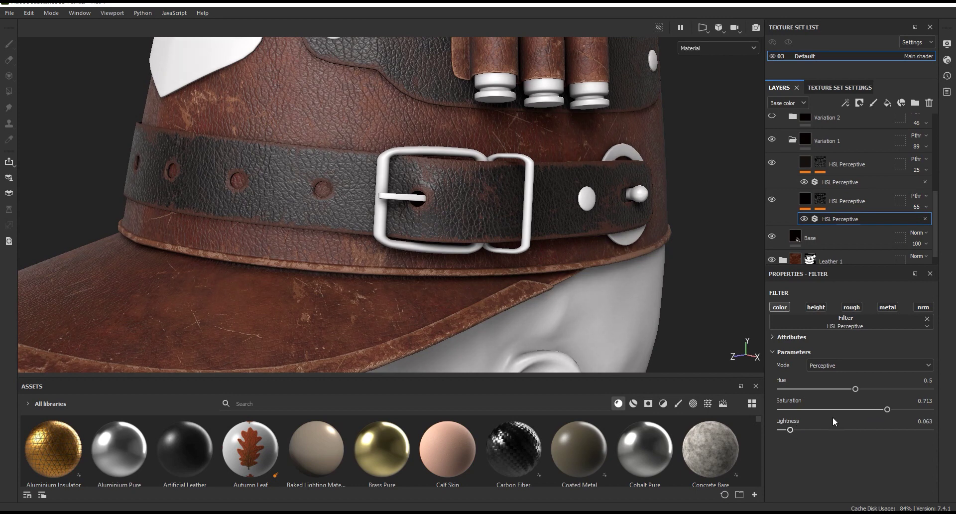
left_click(820, 199)
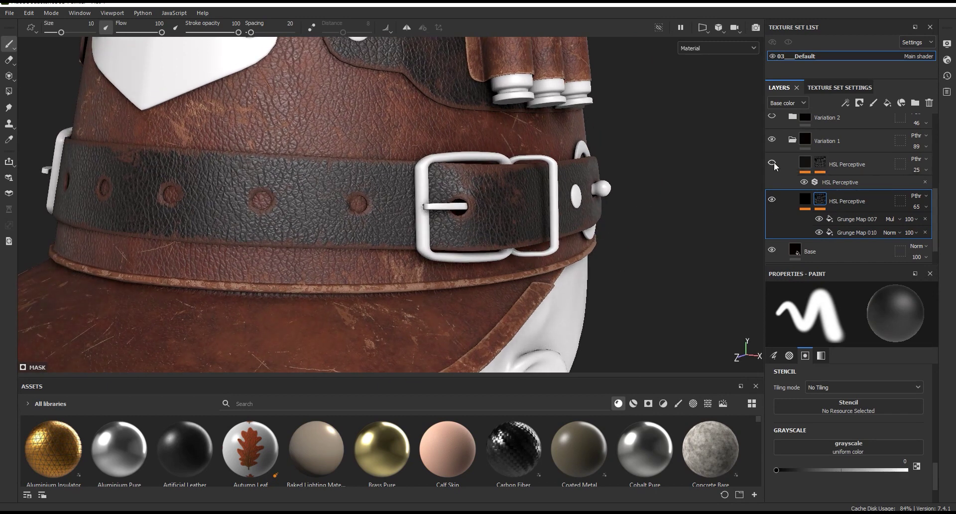
Delete the upper HSL Perceptive layer and the Variation 2 folder.
left_click(805, 162)
left_click(929, 103)
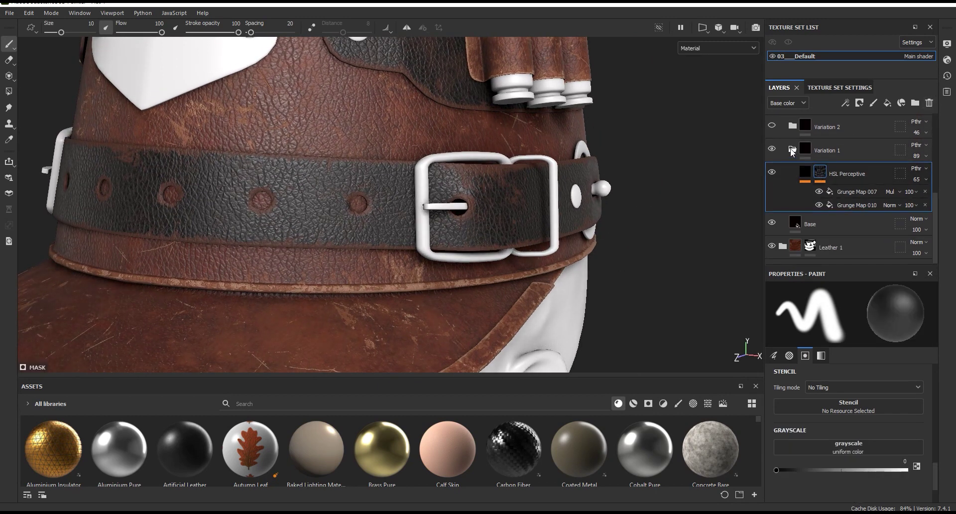
left_click(787, 185)
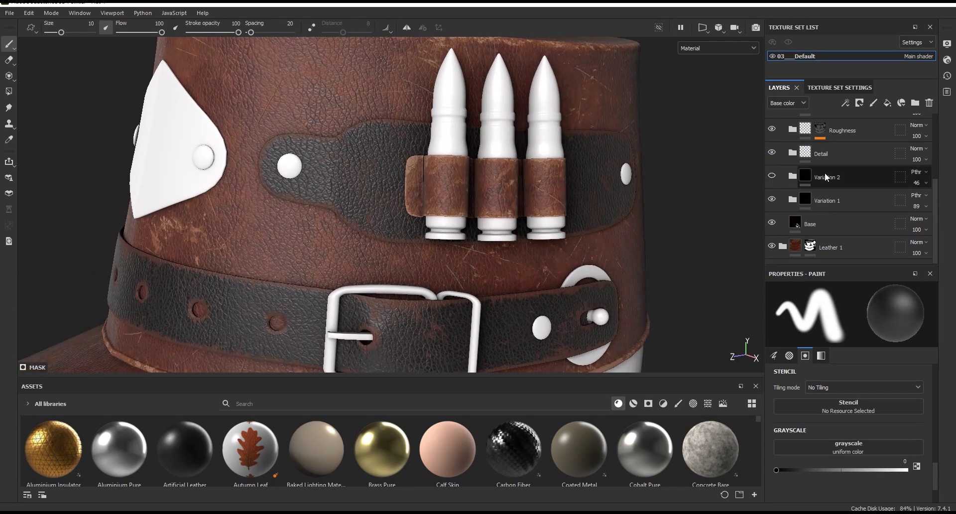
left_click(825, 172)
key("Delete")
scroll(818, 217, "up", 2)
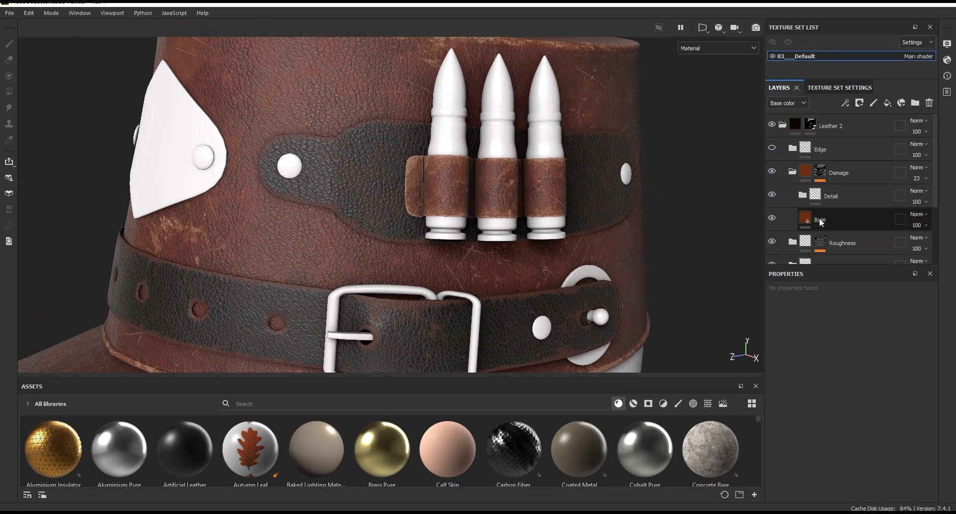
Select the Damage Base fill, raise its colour saturation and adjust its value.
left_click(793, 170)
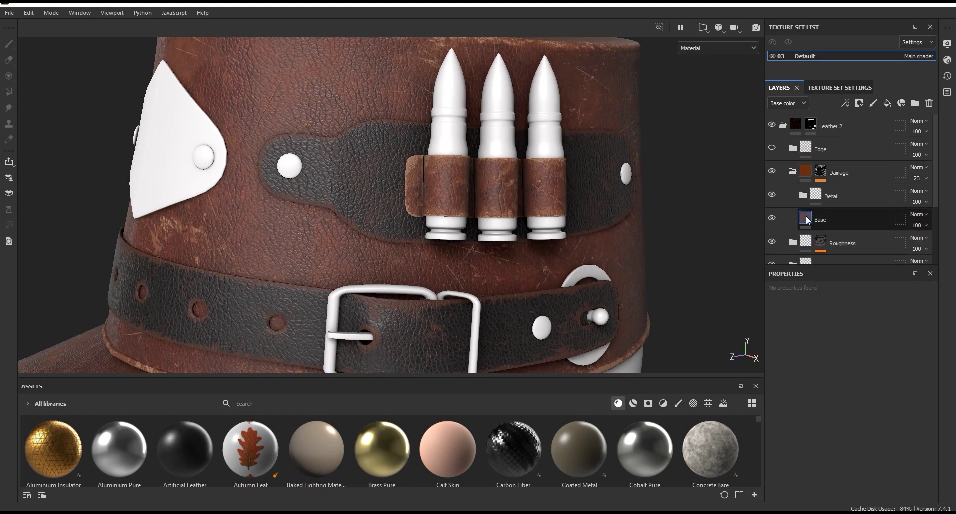
left_click(806, 217)
mouse_move(567, 318)
middle_mouse_down()
mouse_move(567, 254)
mouse_move(593, 212)
middle_mouse_up()
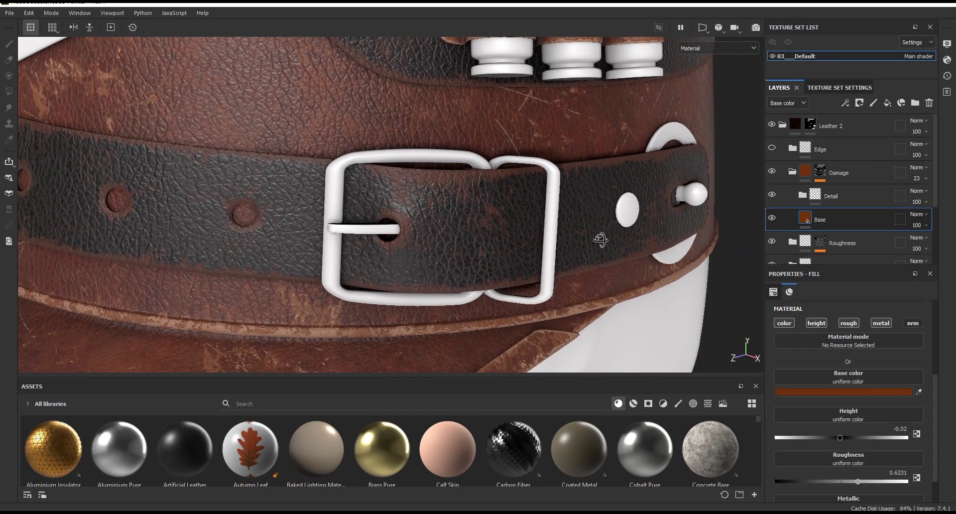
scroll(862, 362, "down", 1)
left_click(849, 353)
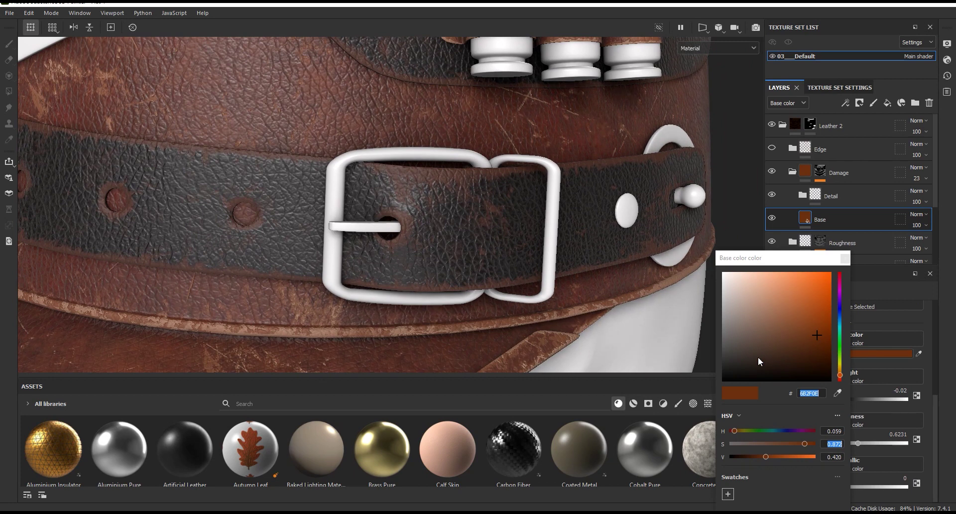
mouse_move(809, 438)
left_mouse_down()
mouse_move(771, 444)
mouse_move(784, 442)
mouse_move(781, 457)
mouse_move(749, 455)
mouse_move(757, 456)
left_mouse_up()
scroll(448, 224, "down", 3)
mouse_move(523, 269)
left_mouse_down("alt")
mouse_move(465, 270)
mouse_move(491, 265)
left_mouse_up("alt")
scroll(465, 270, "up", 3)
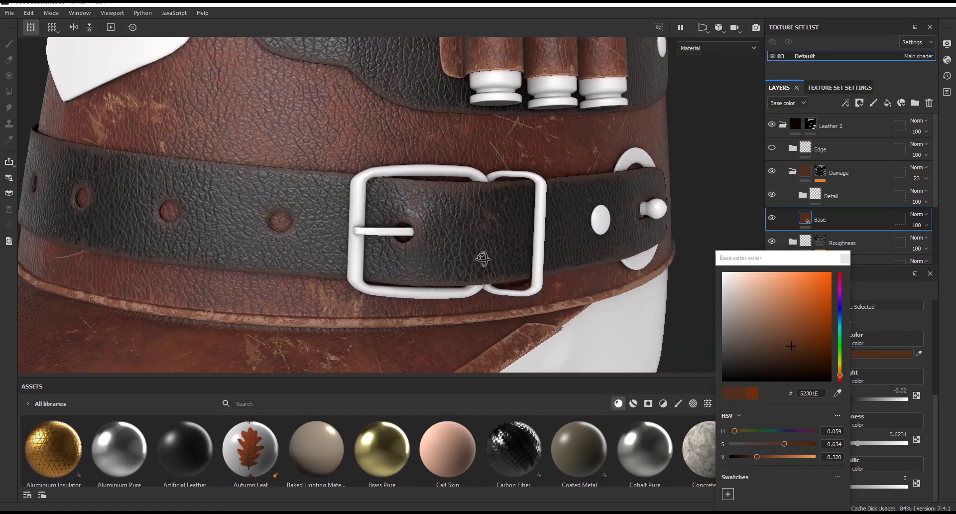
left_click(754, 456)
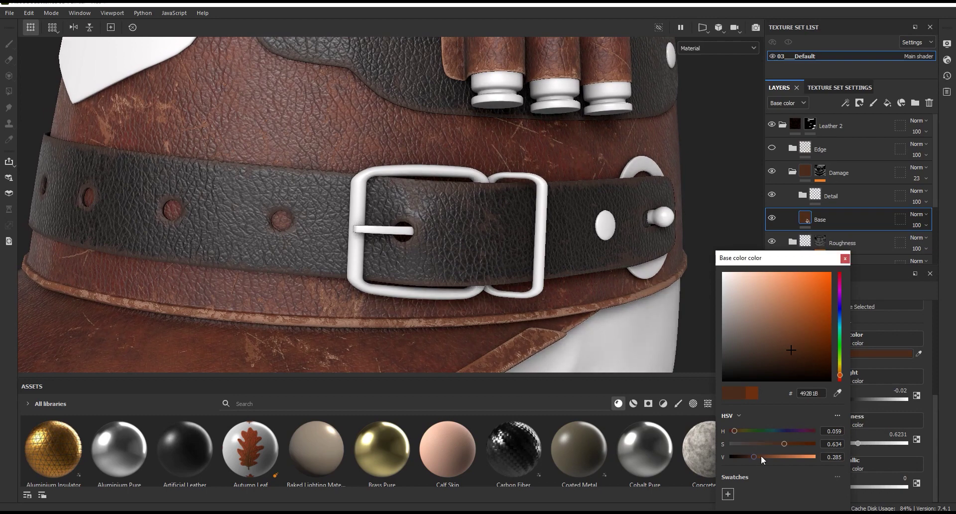
left_click(845, 258)
Fine-tune the colour to warm brown 65361C (saturation 0.727, value 0.395).
left_click_drag(433, 207, 466, 213, "alt")
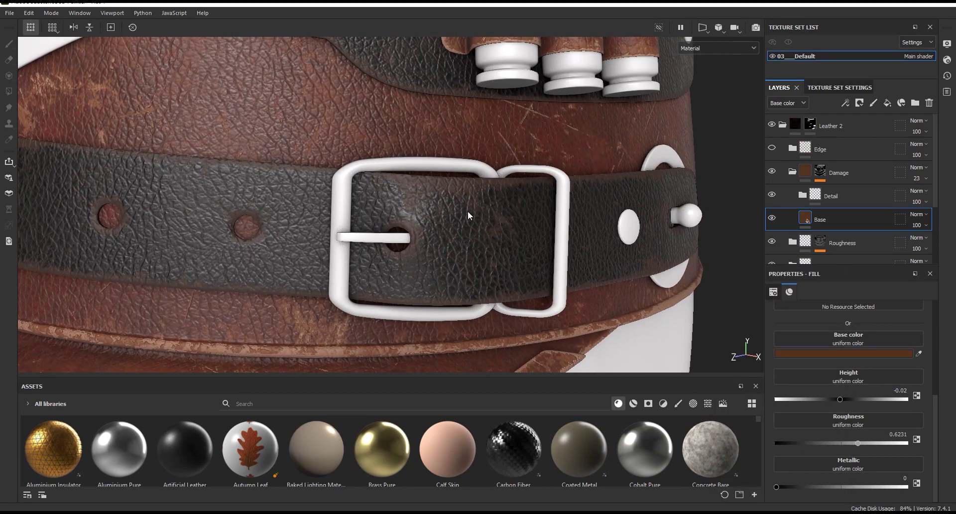
left_click(793, 197)
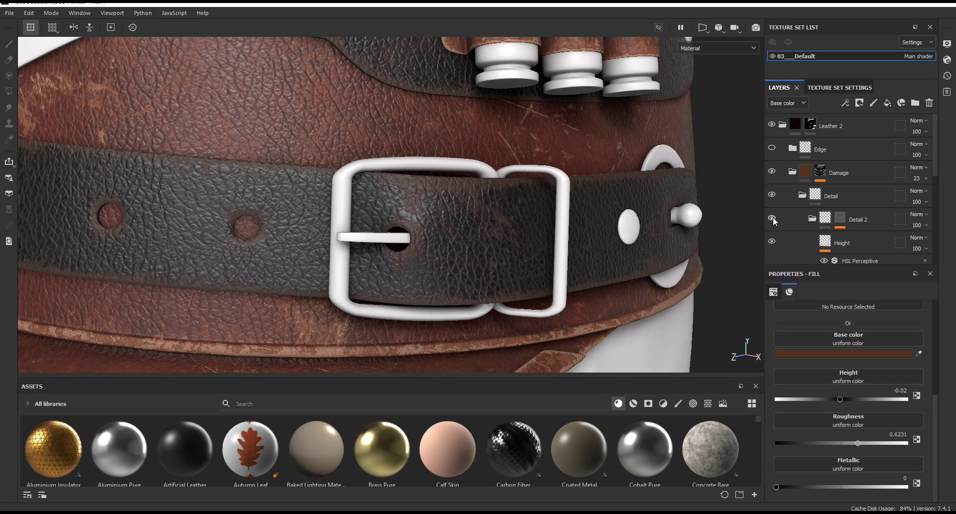
left_click(802, 195)
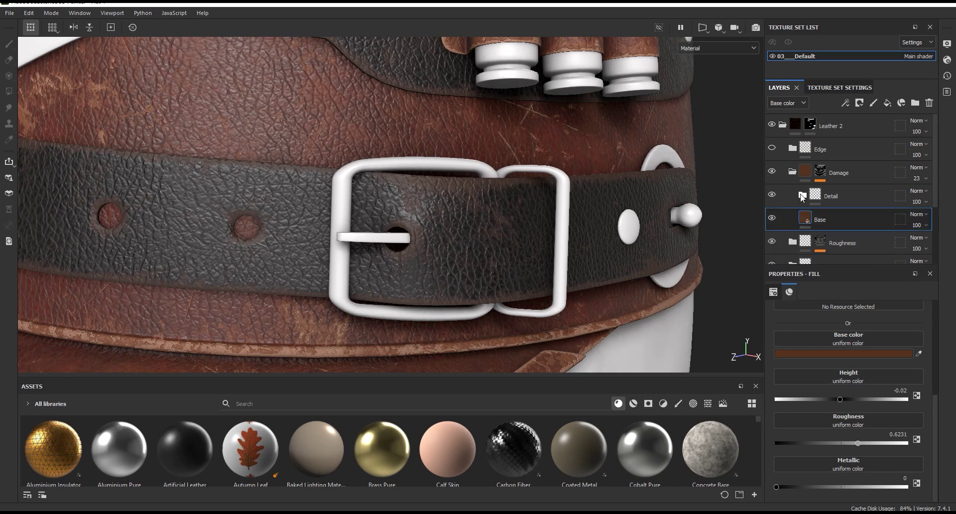
left_click(838, 353)
left_click_drag(768, 443, 773, 443)
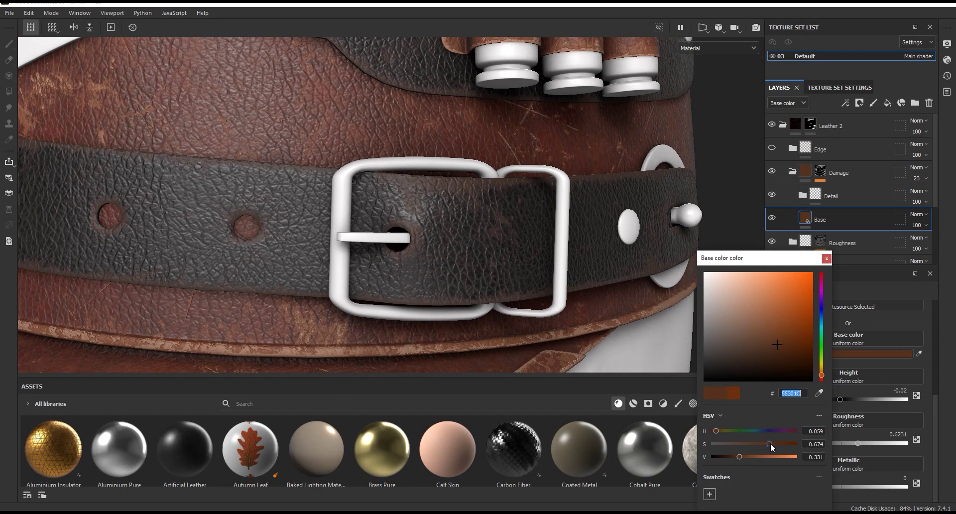
left_click(742, 457)
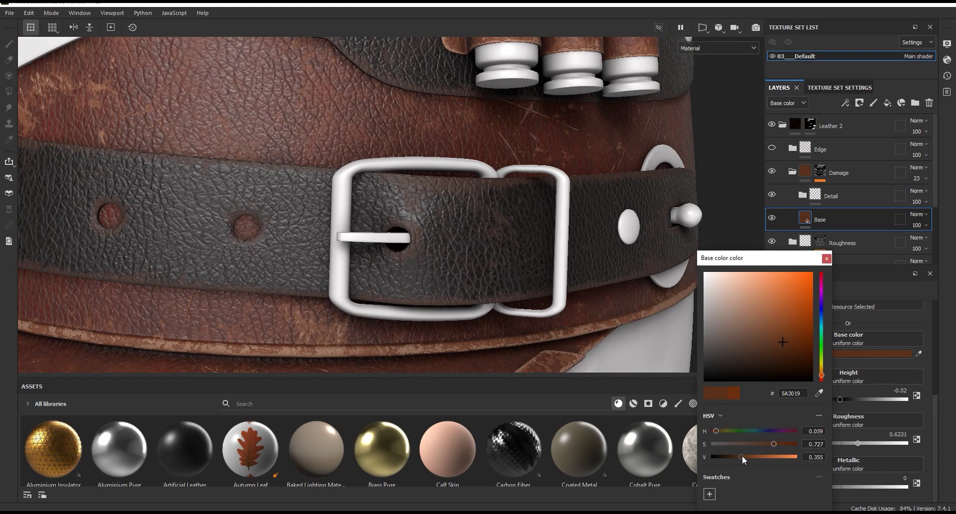
left_click(745, 457)
left_click_drag(439, 239, 468, 251, "alt")
left_click(826, 257)
left_click(793, 172)
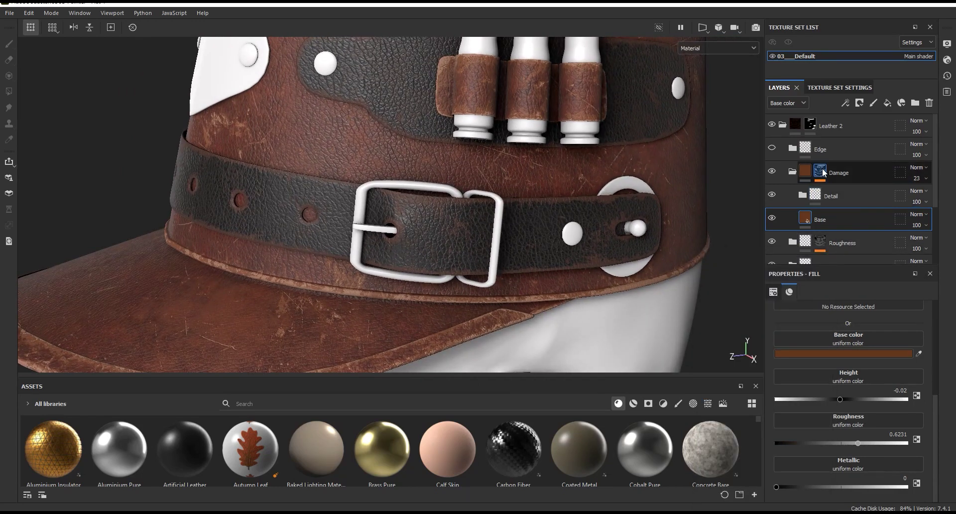
Select the Damage mask's Metal Edge Wear generator and lower Wear Level to 0.73.
left_click(821, 170)
left_click(852, 203)
left_click(818, 189)
left_click(818, 189)
scroll(643, 211, "up", 3)
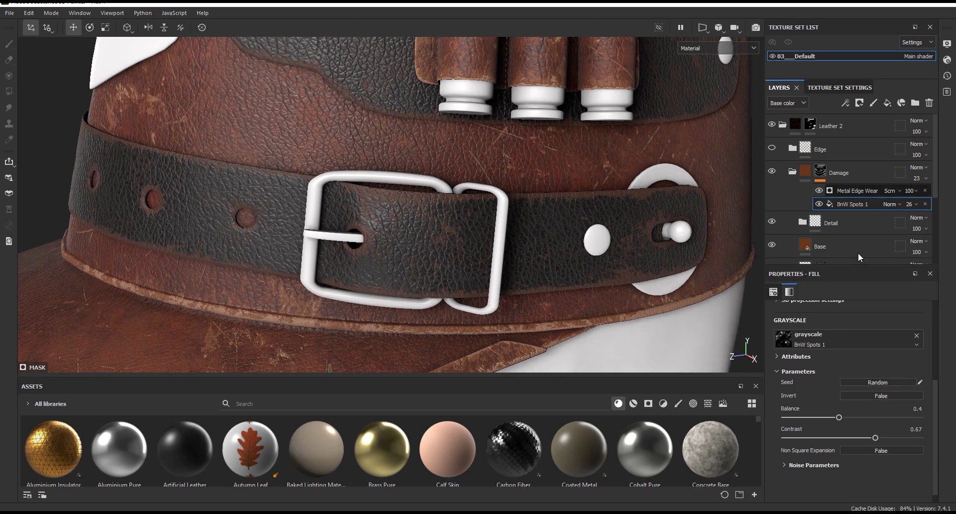
left_click(856, 190)
left_click_drag(895, 328, 893, 327)
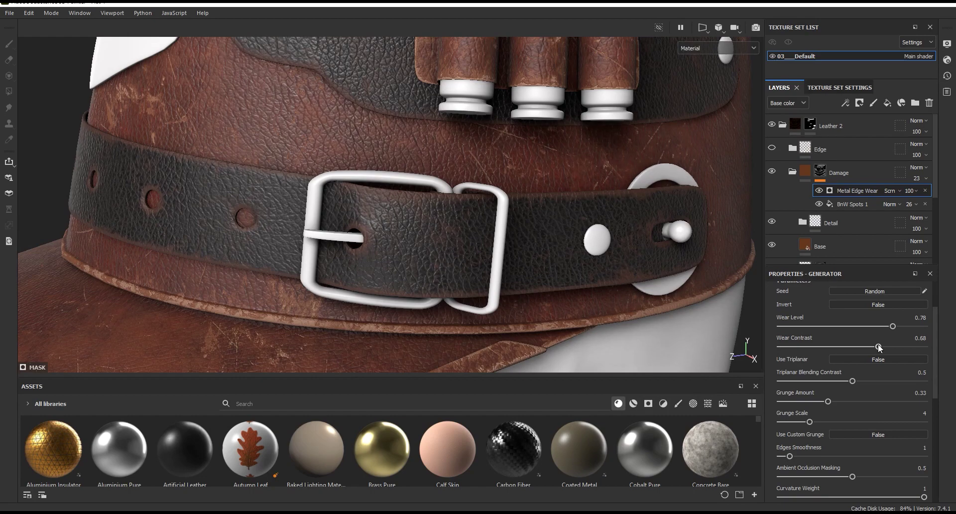
Reduce the wear mask's Grunge Amount to 0.31 and Wear Contrast to 0.38.
left_click_drag(647, 289, 674, 283, "alt")
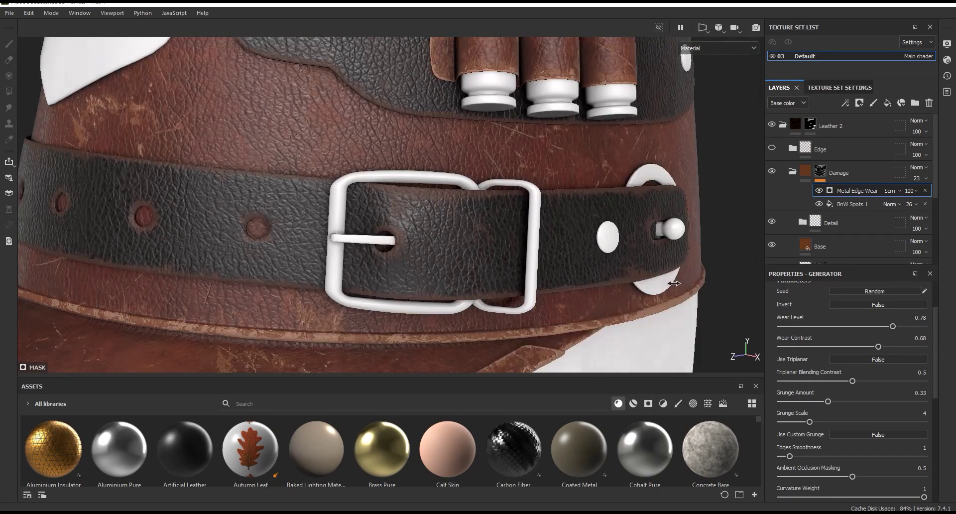
scroll(542, 247, "down", 5)
left_click_drag(542, 247, 616, 260, "alt")
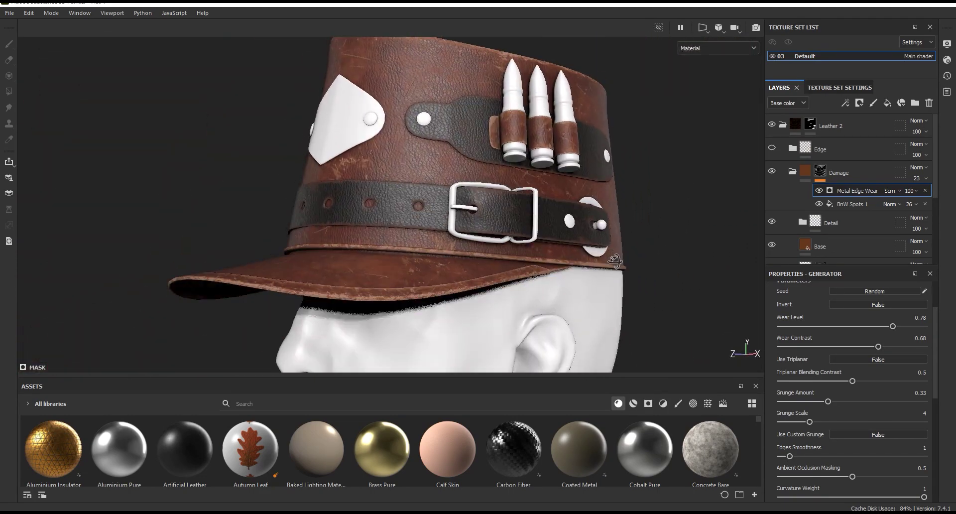
scroll(540, 254, "up", 3)
scroll(564, 276, "up", 2)
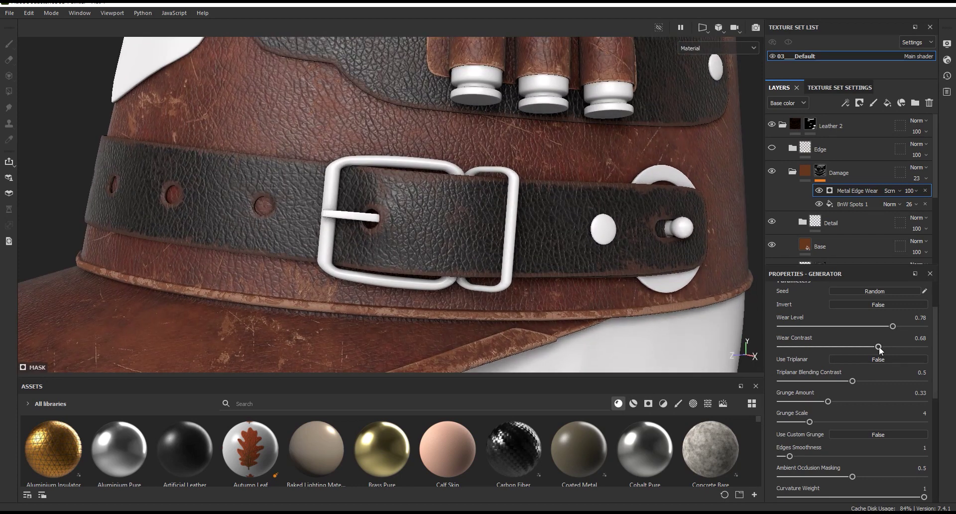
left_click_drag(826, 401, 825, 400)
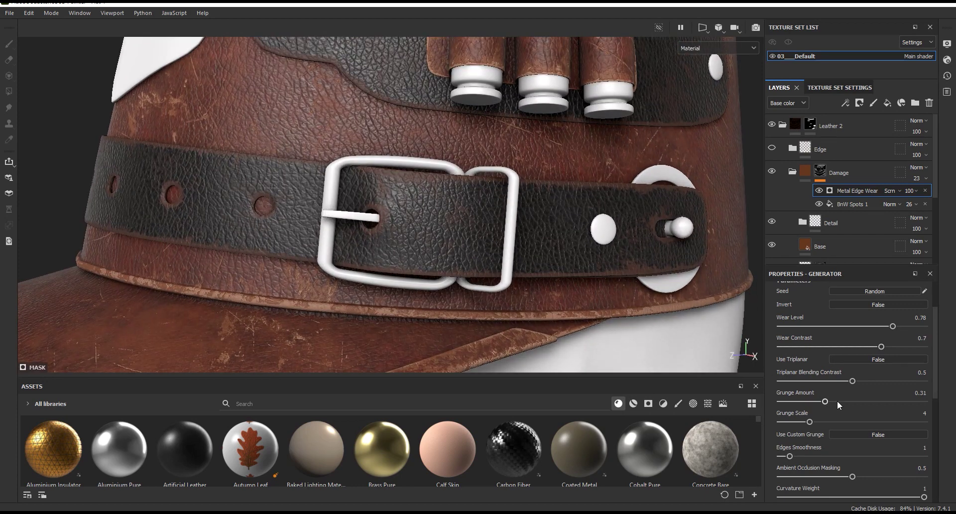
left_click(842, 347)
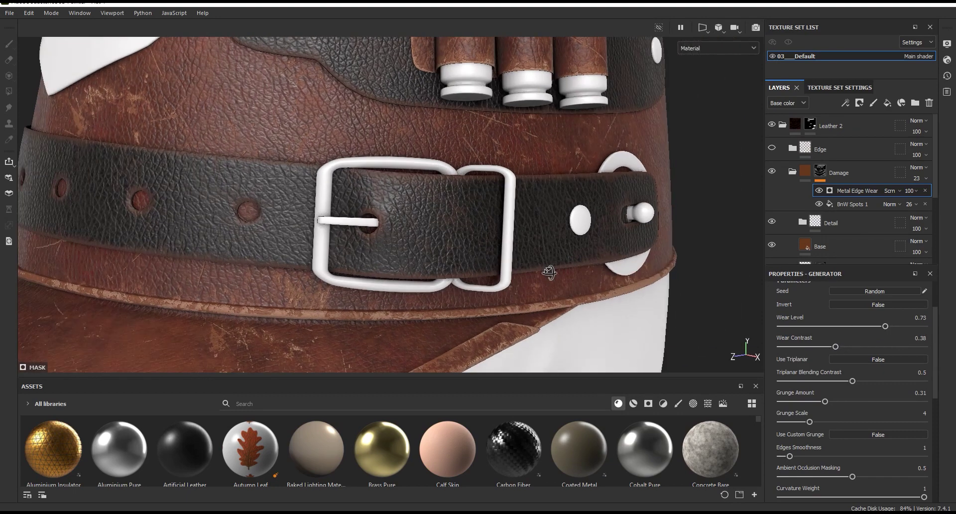
left_click_drag(550, 271, 525, 280, "alt")
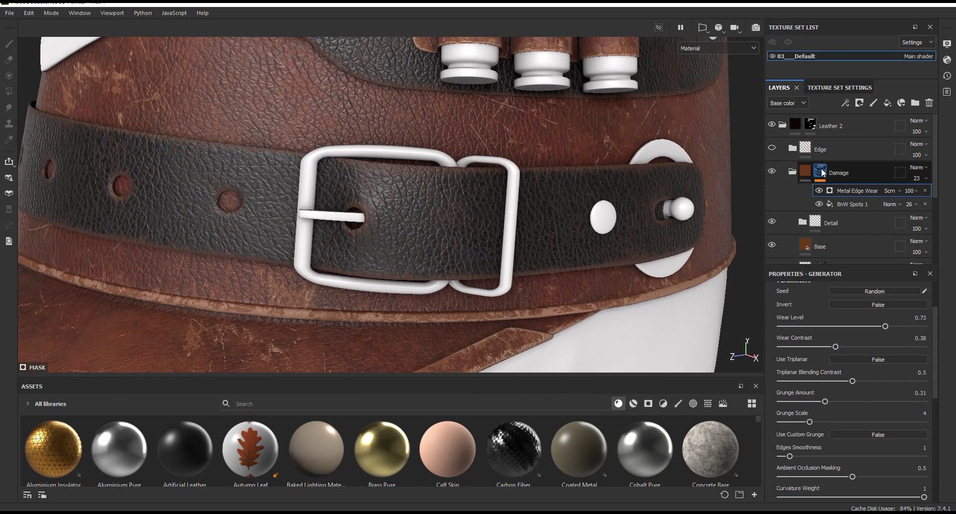
left_click(793, 171)
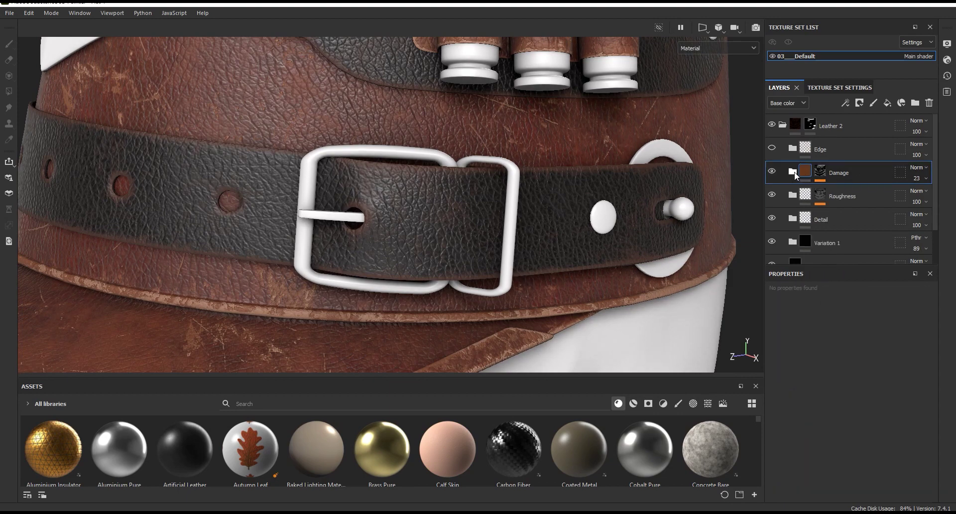
Turn on the Edge folder and hide its Scratches, Edge Damage 02 and Edge Damage 01 layers.
left_click(793, 150)
left_click(772, 150)
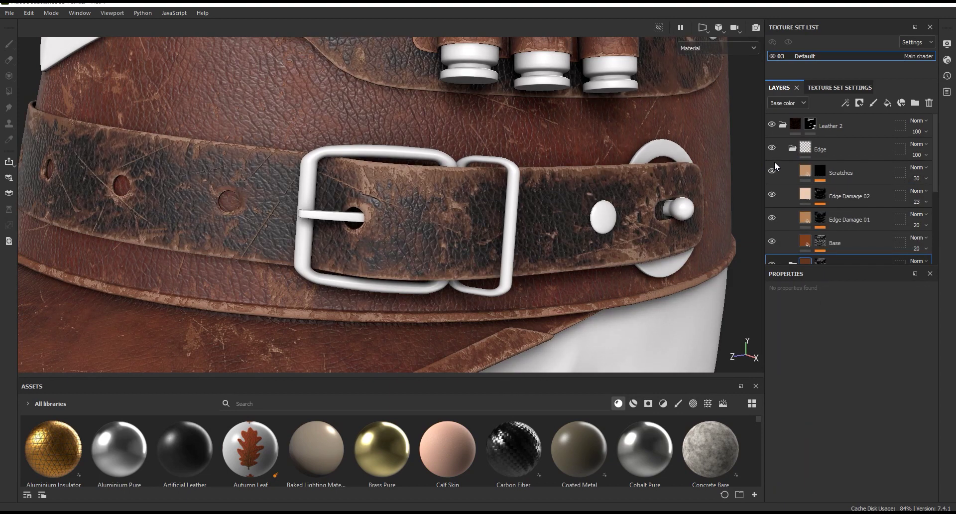
left_click_drag(549, 262, 456, 221, "alt")
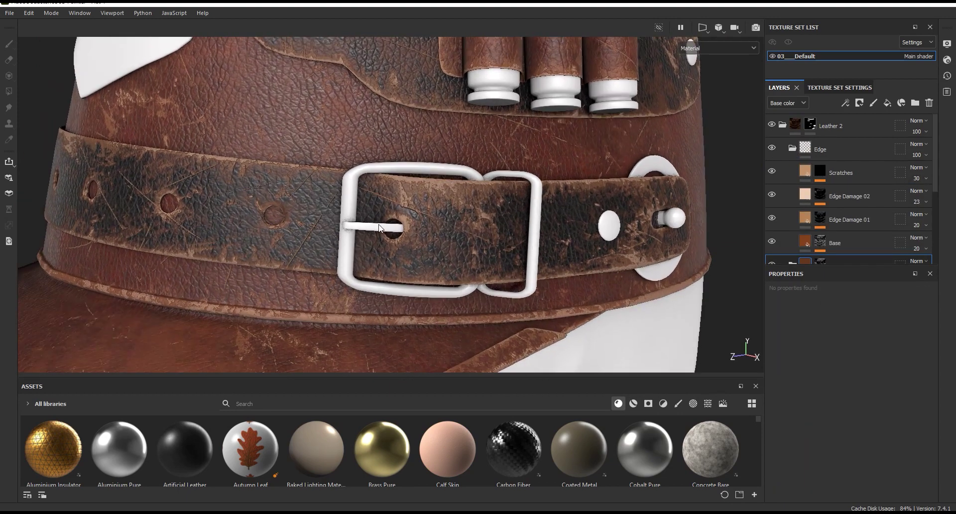
scroll(456, 221, "down", 5)
scroll(466, 260, "up", 5)
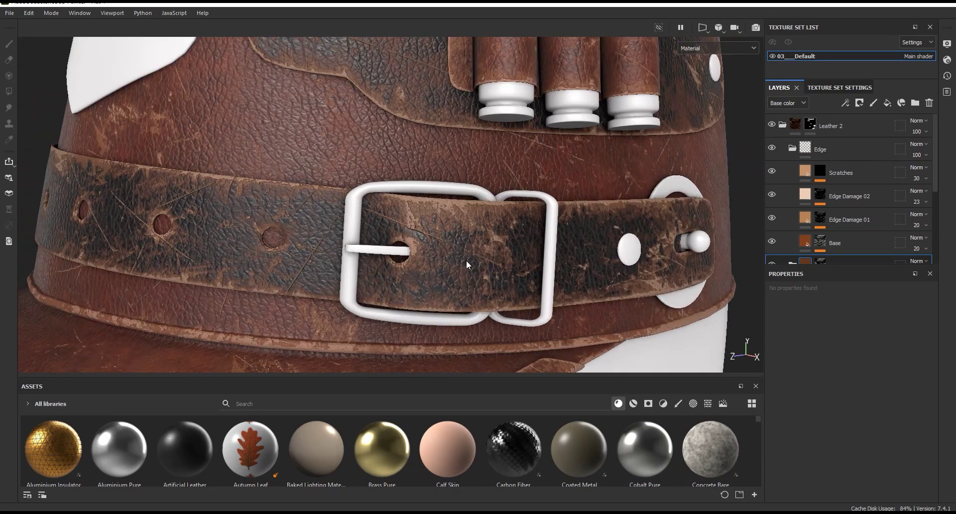
left_click(772, 171)
left_click(771, 194)
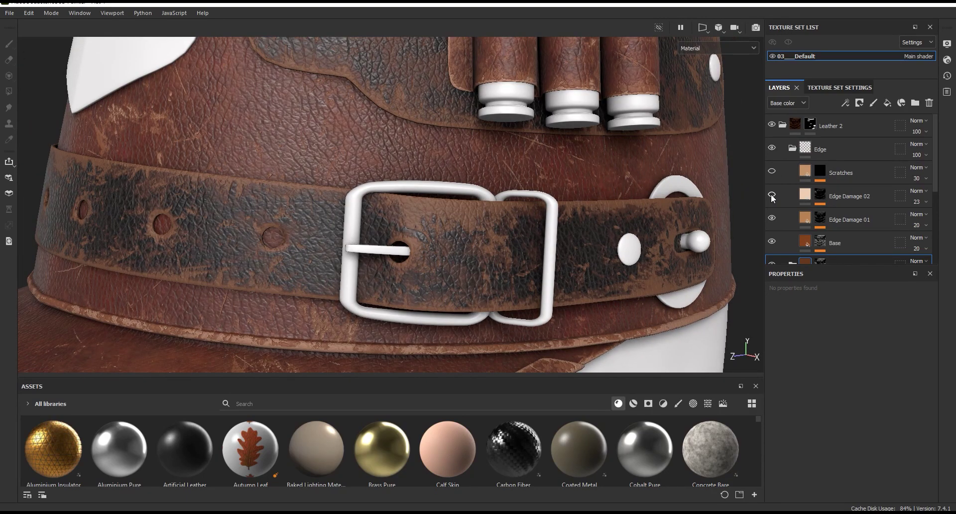
left_click(772, 218)
Compare the Base layer's visibility and try Multiply and Passthrough blend modes.
left_click(812, 243)
scroll(823, 213, "down", 1)
scroll(822, 216, "down", 1)
left_click(772, 182)
left_click(772, 182)
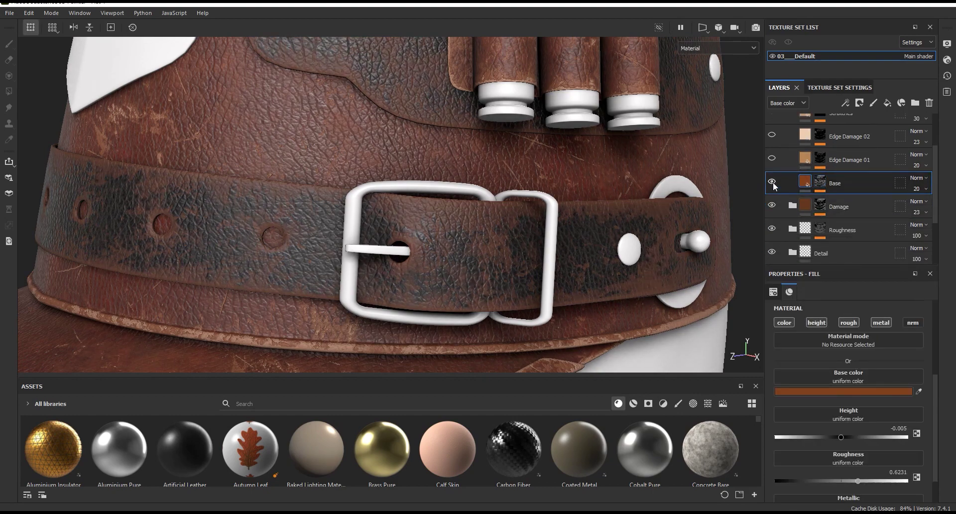
left_click(772, 181)
left_click(773, 181)
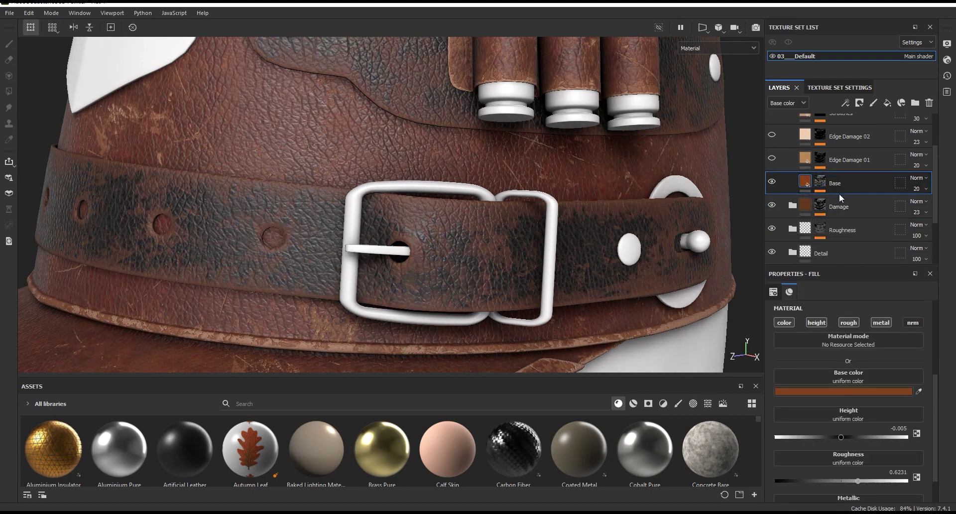
left_click(918, 179)
left_click(896, 226)
left_click(772, 182)
left_click(772, 182)
left_click(915, 178)
left_click(911, 196)
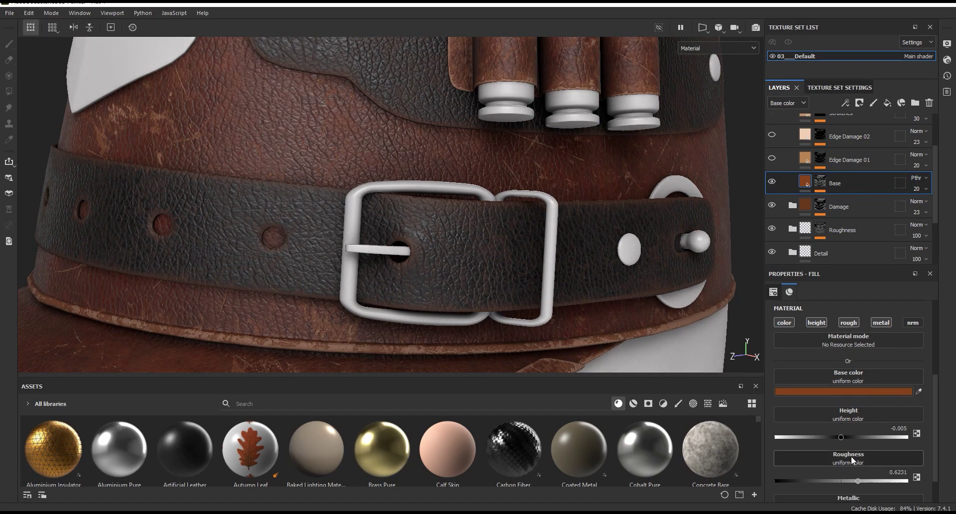
Try a brighter D46A2F base colour and return the Base layer to Normal blending.
left_click(852, 393)
left_click(787, 457)
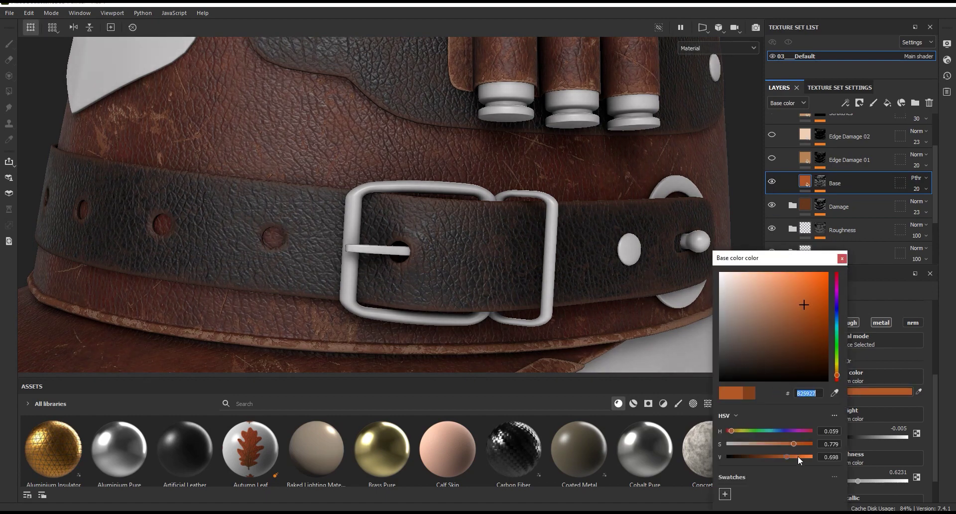
left_click(798, 456)
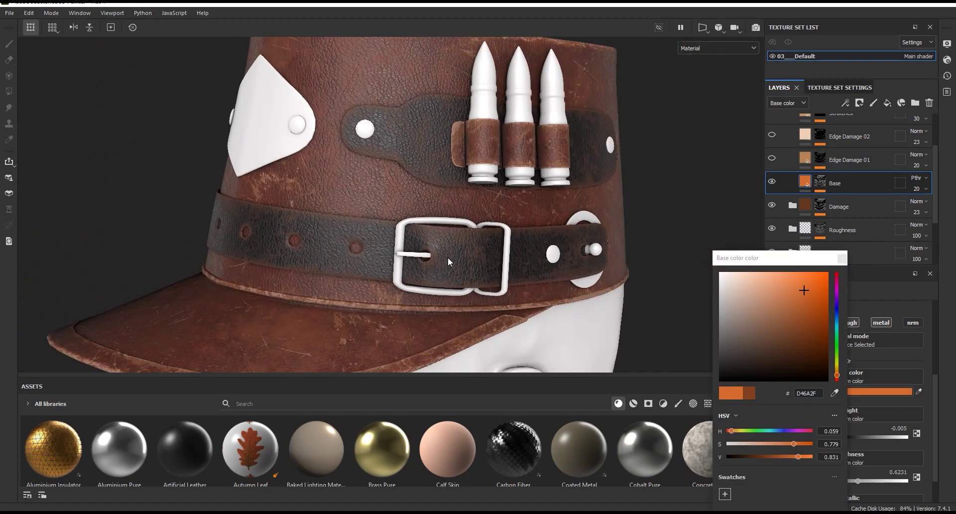
left_click_drag(548, 224, 512, 249, "alt")
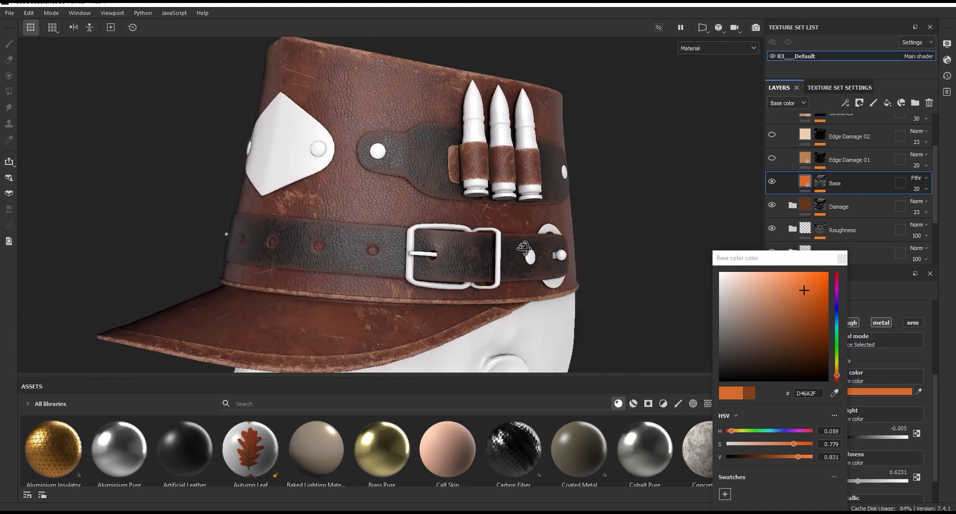
scroll(498, 254, "up", 5)
left_click(920, 184)
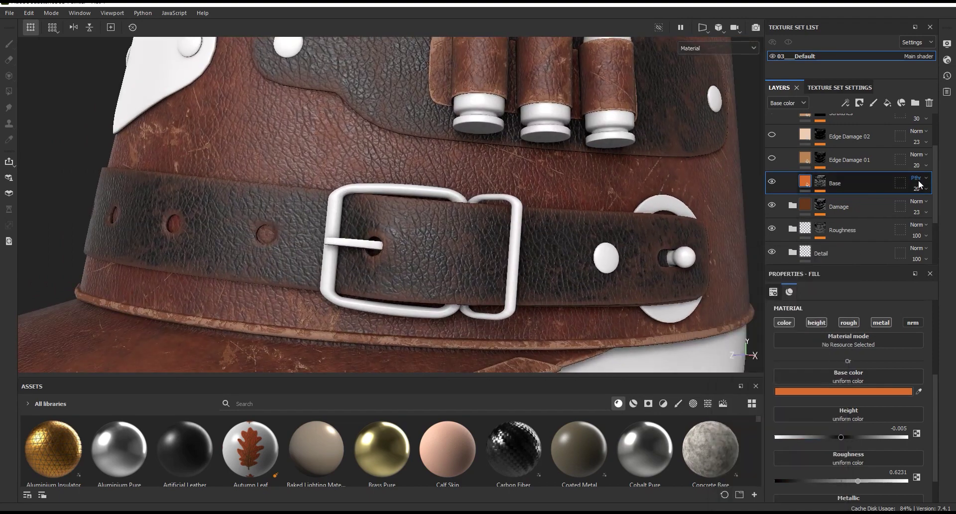
left_click(920, 181)
left_click(904, 189)
Darken the Base colour to 994C22 and select the BnW Spots 1 mask effect.
left_click_drag(536, 287, 573, 299, "alt")
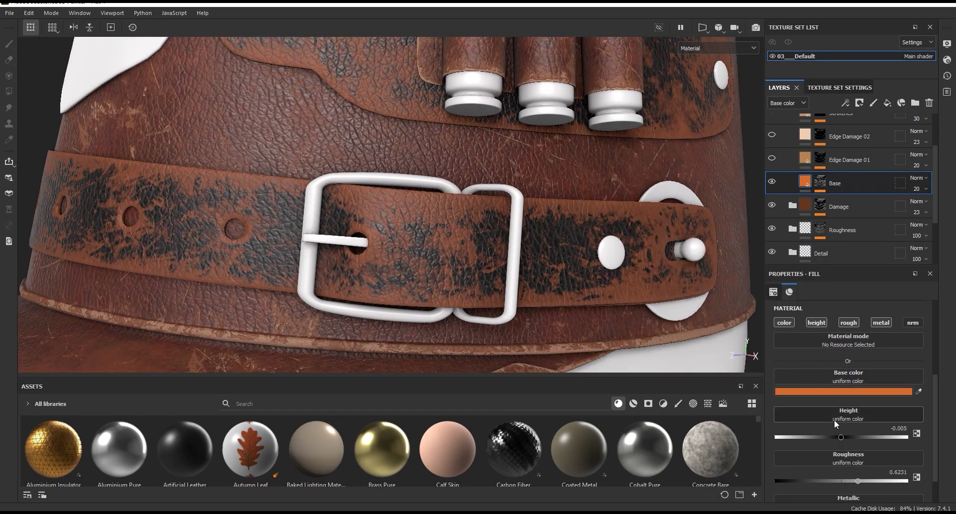
left_click(857, 390)
left_click_drag(797, 455, 782, 456)
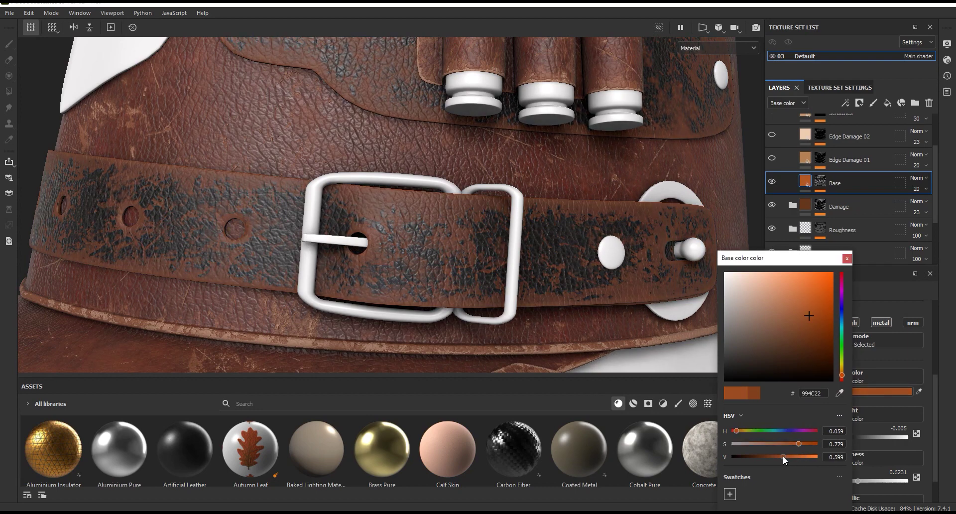
left_click(847, 258)
left_click(835, 193)
left_click(853, 228)
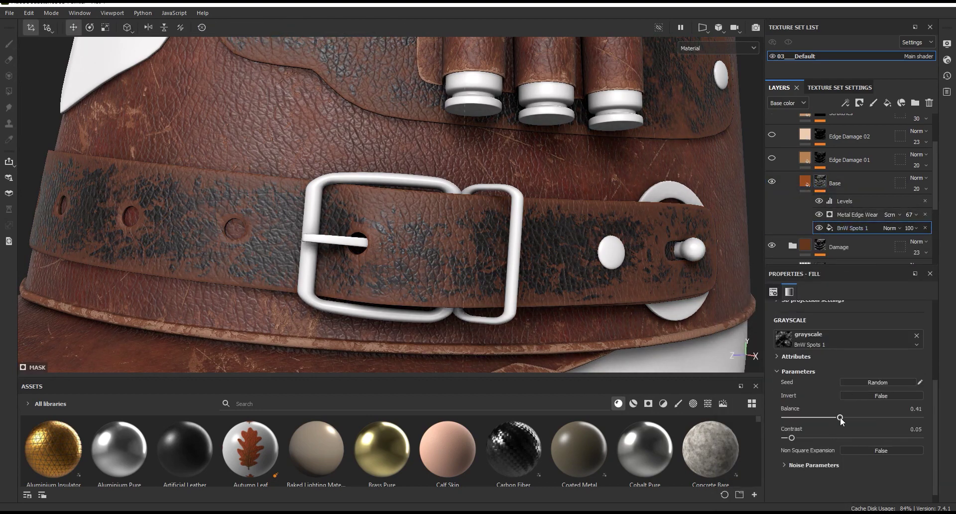
Lower the Metal Edge Wear wear level to about 0.69.
left_click(854, 214)
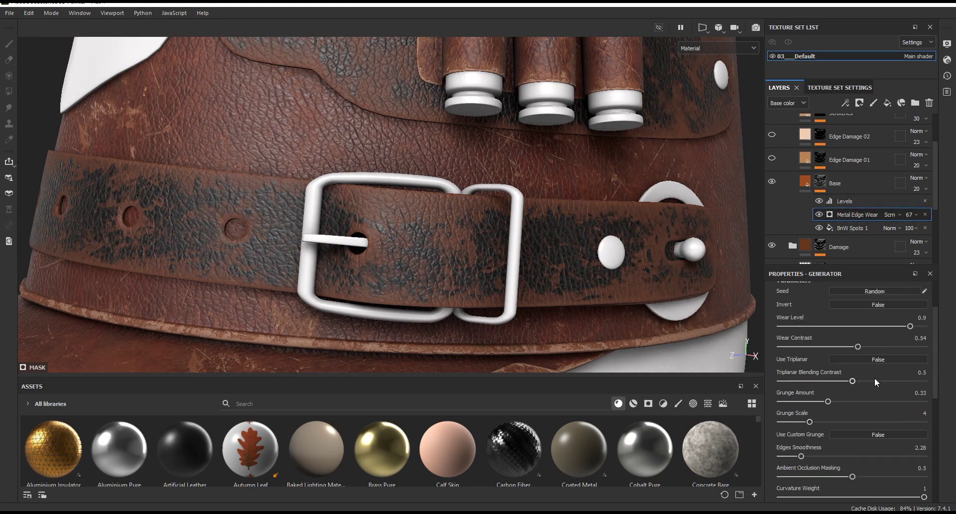
left_click(899, 325)
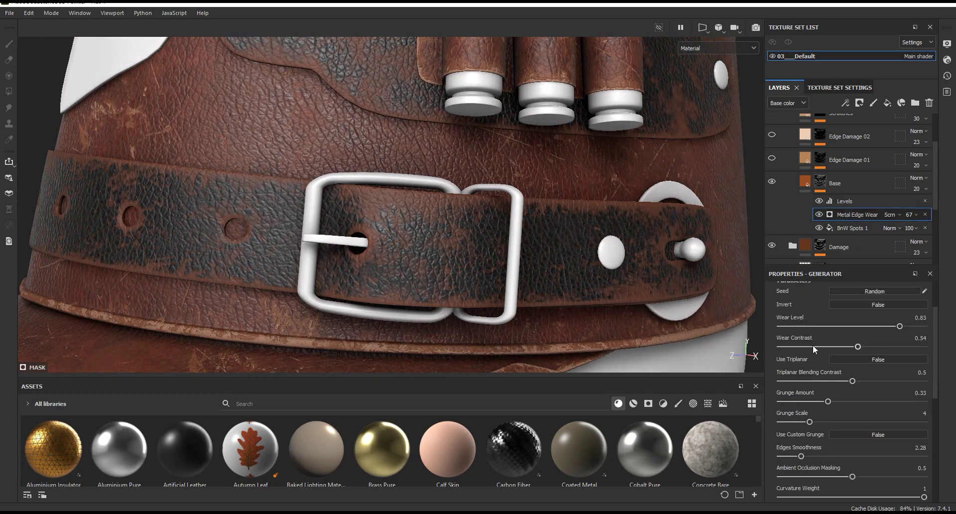
left_click(878, 326)
left_click(880, 326)
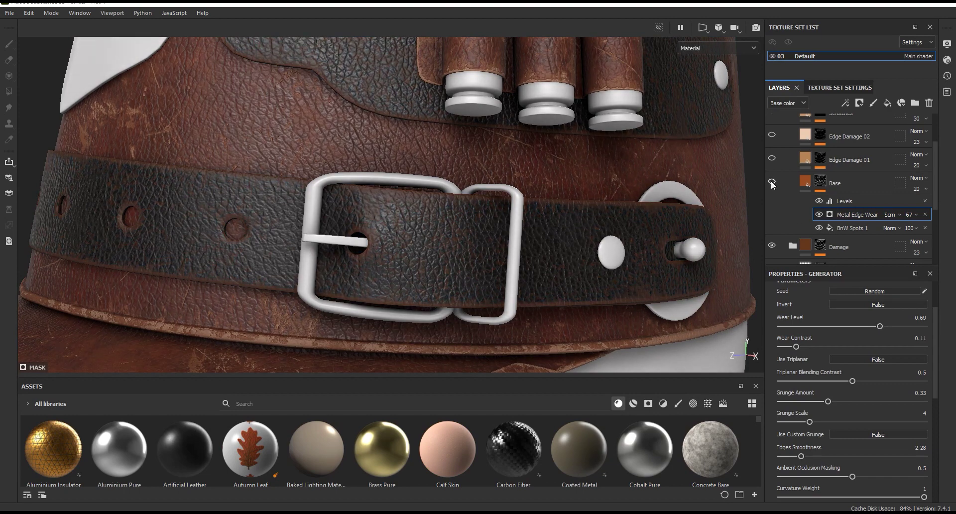
Reduce the Base layer's opacity, collapse its mask effects, and show Edge Damage 01 again.
left_click(926, 189)
left_click_drag(930, 205, 918, 207)
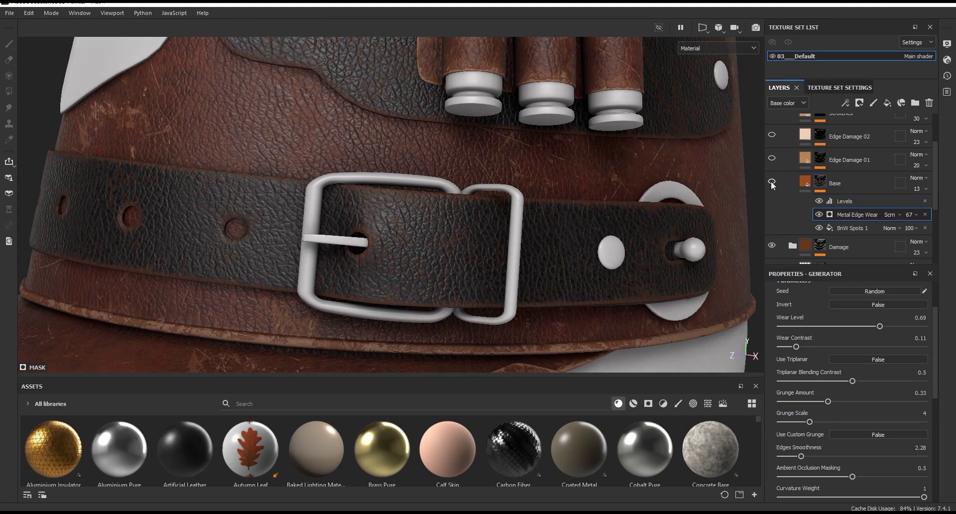
left_click_drag(631, 241, 512, 213, "alt")
scroll(490, 225, "up", 3)
scroll(489, 225, "up", 2)
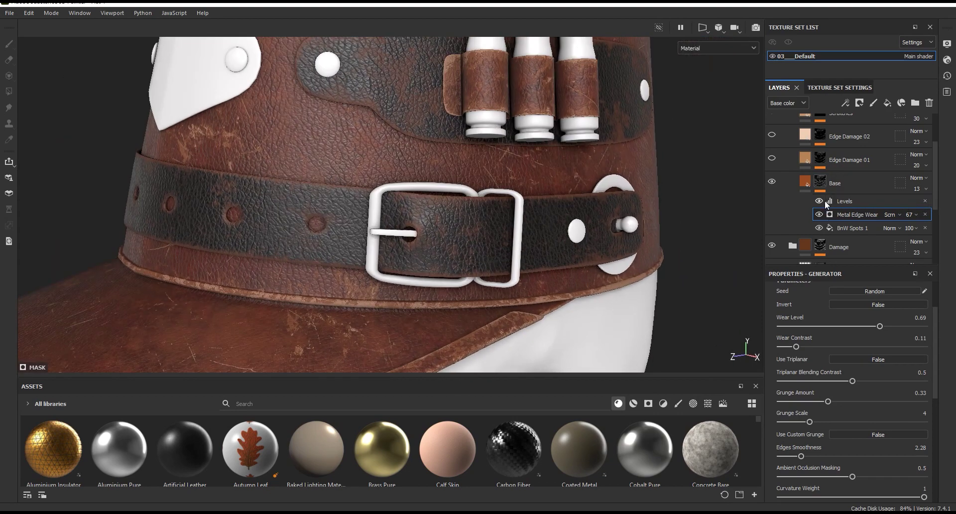
left_click(795, 184)
left_click(778, 164)
left_click(772, 158)
Lower Edge Damage 01's roughness to 0.7537 and toggle the layer to compare.
scroll(486, 228, "up", 2)
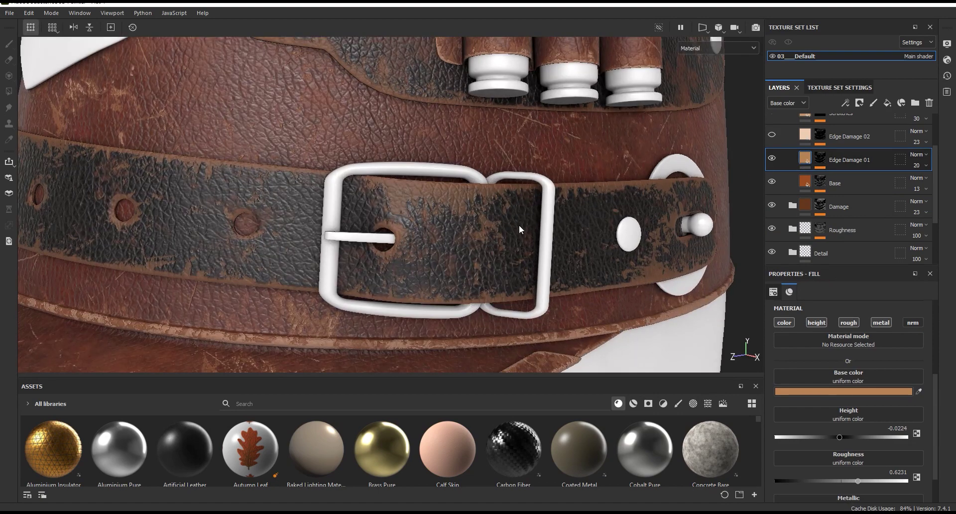
scroll(555, 224, "up", 2)
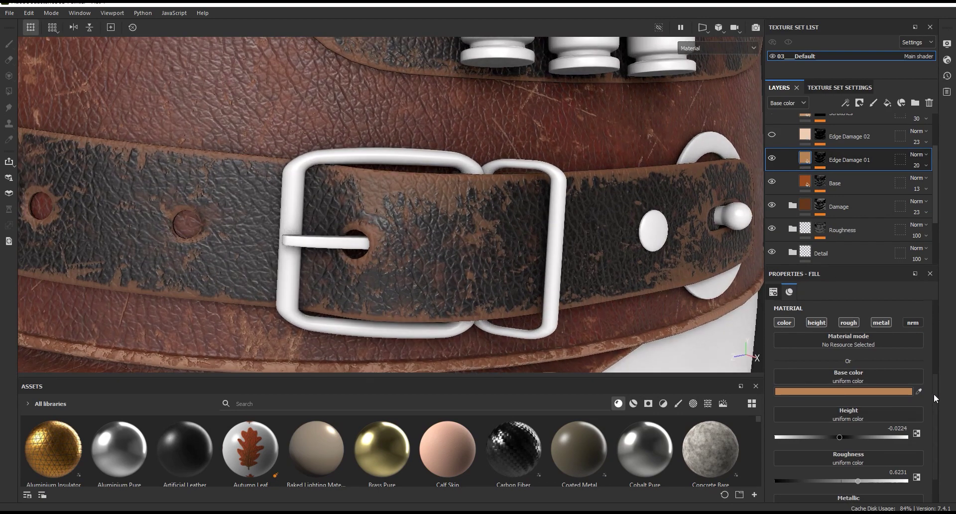
left_click_drag(933, 392, 934, 376)
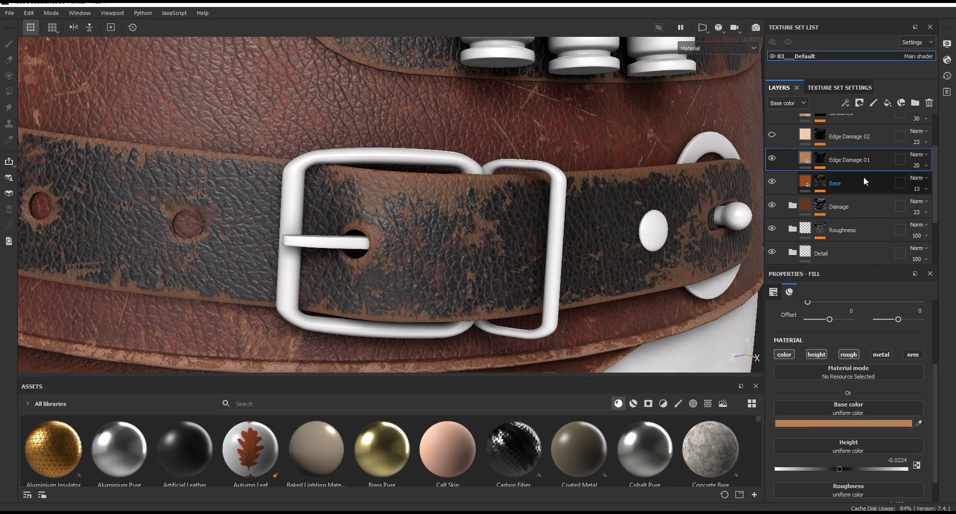
left_click_drag(932, 409, 933, 432)
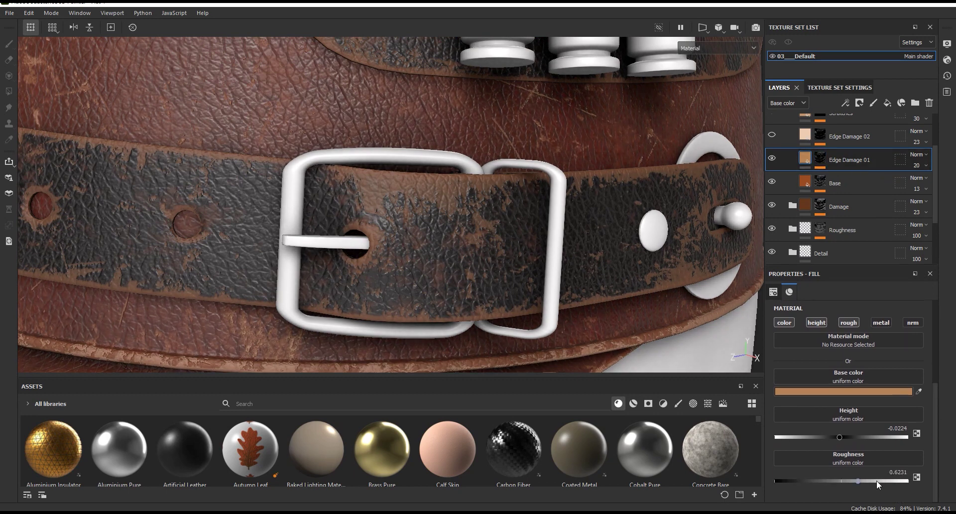
left_click_drag(877, 480, 875, 480)
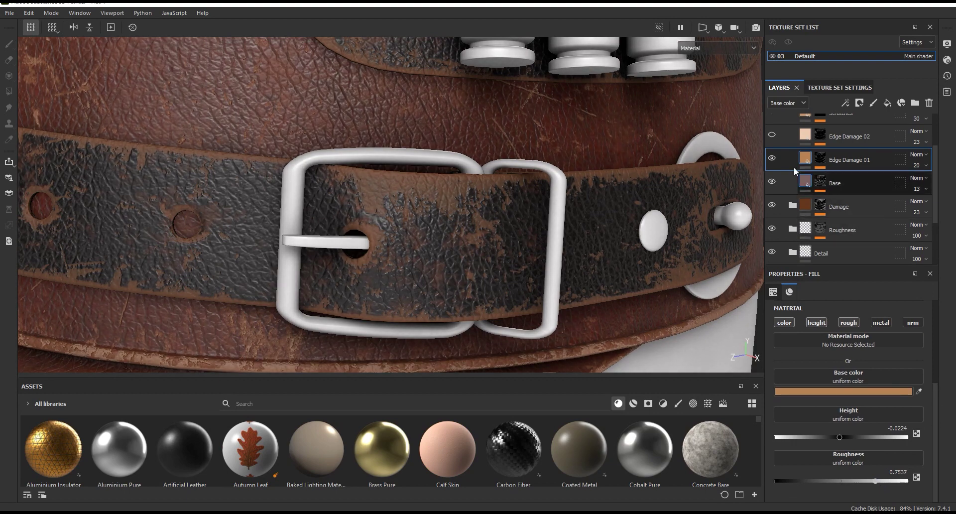
left_click(772, 159)
left_click(773, 159)
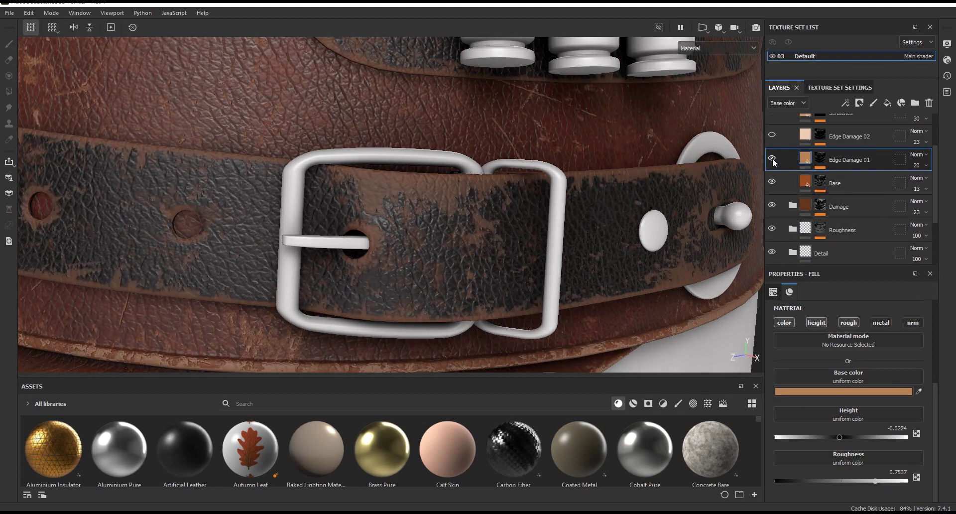
Set the mask's Metal Edge Wear level to 0.69 and compare the wear on the hat band.
left_click(819, 159)
left_click(859, 177)
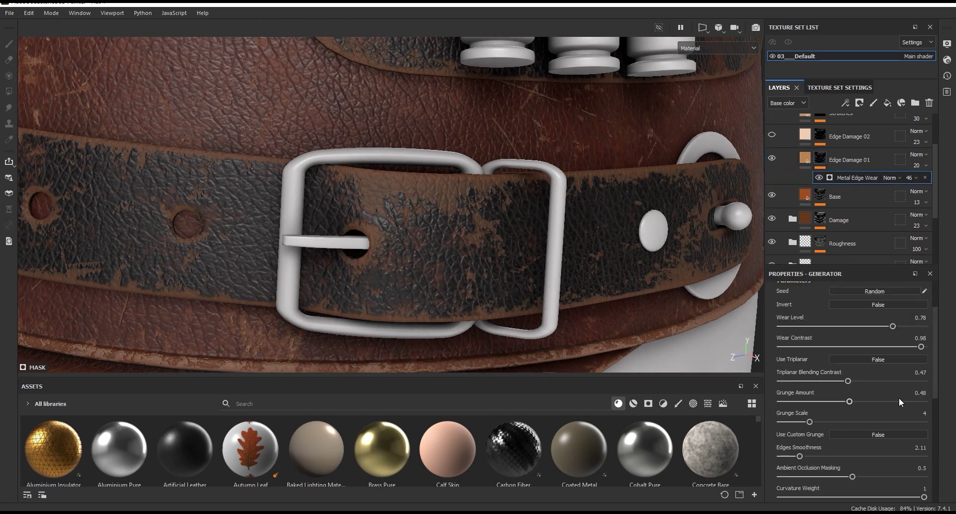
left_click(885, 327)
left_click_drag(882, 327, 879, 327)
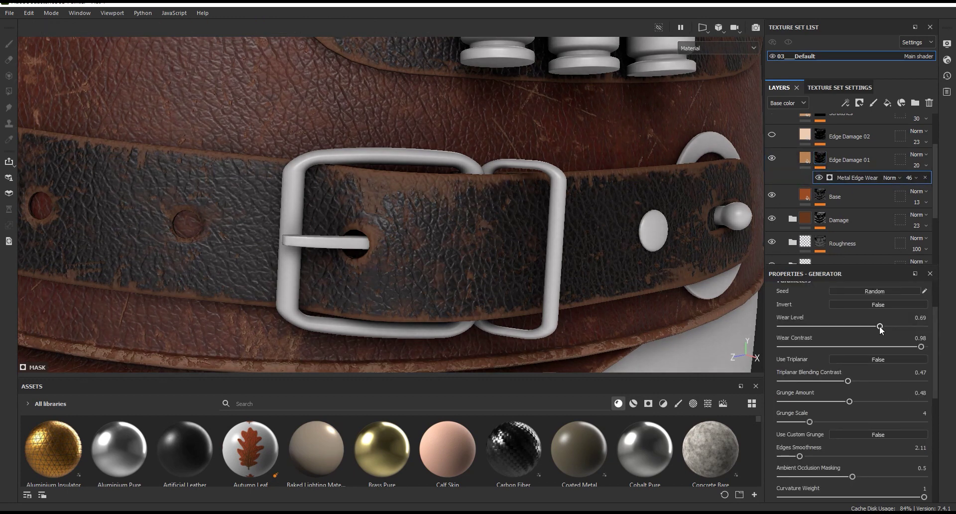
scroll(671, 293, "down", 3)
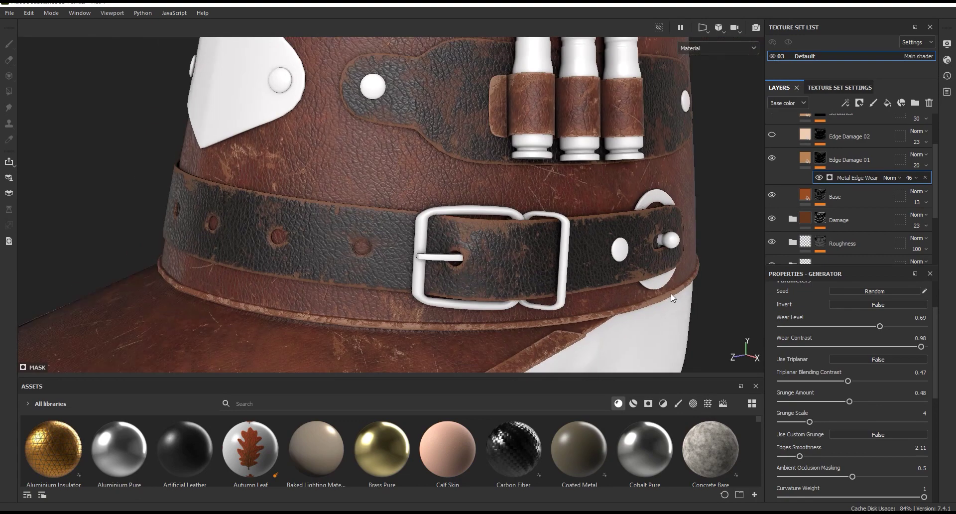
left_click_drag(671, 294, 632, 284, "alt")
scroll(452, 246, "up", 3)
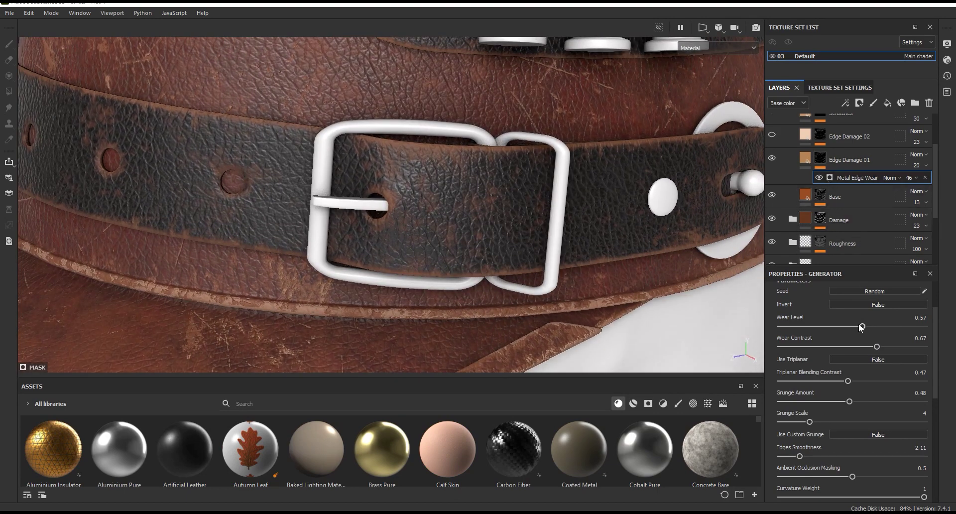
left_click(772, 159)
left_click(771, 159)
left_click(799, 161)
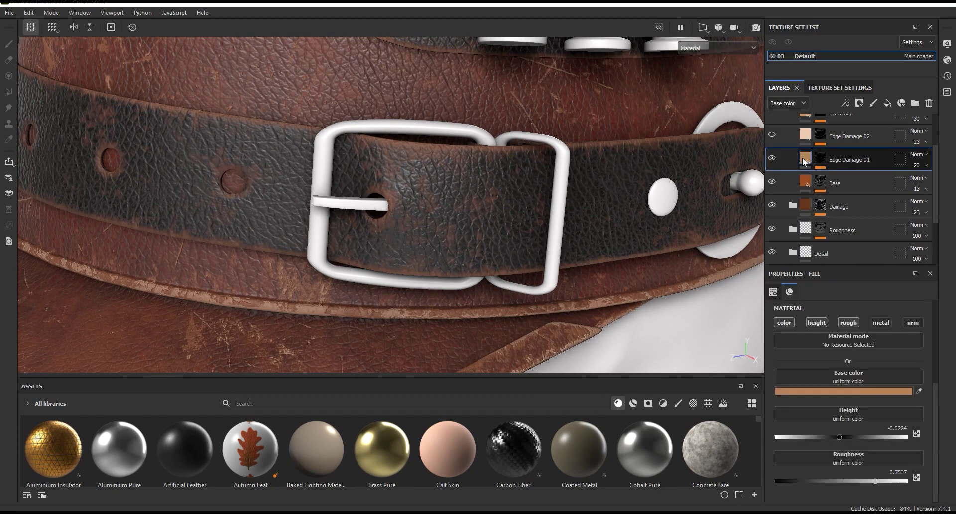
Add a Sharpen filter to Edge Damage 01's mask.
scroll(799, 164, "up", 1)
left_click(799, 171)
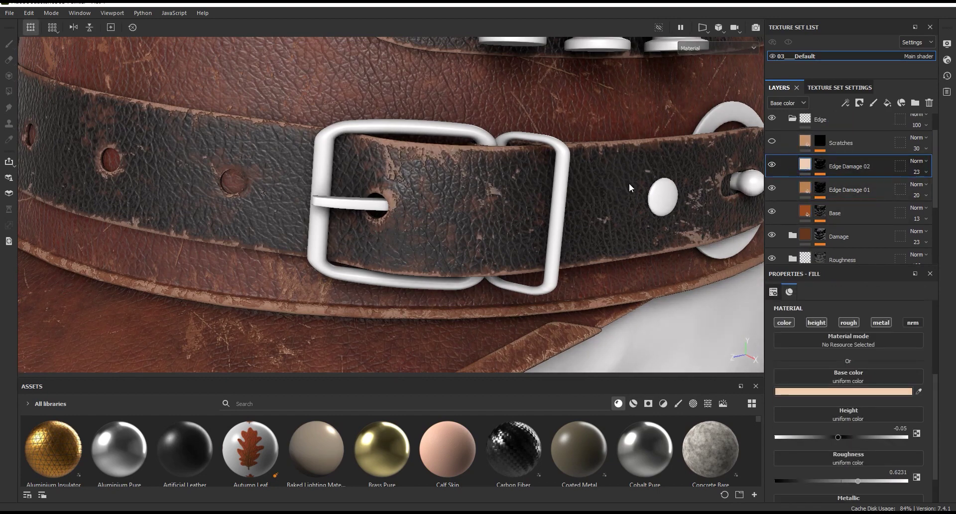
scroll(930, 437, "down", 1)
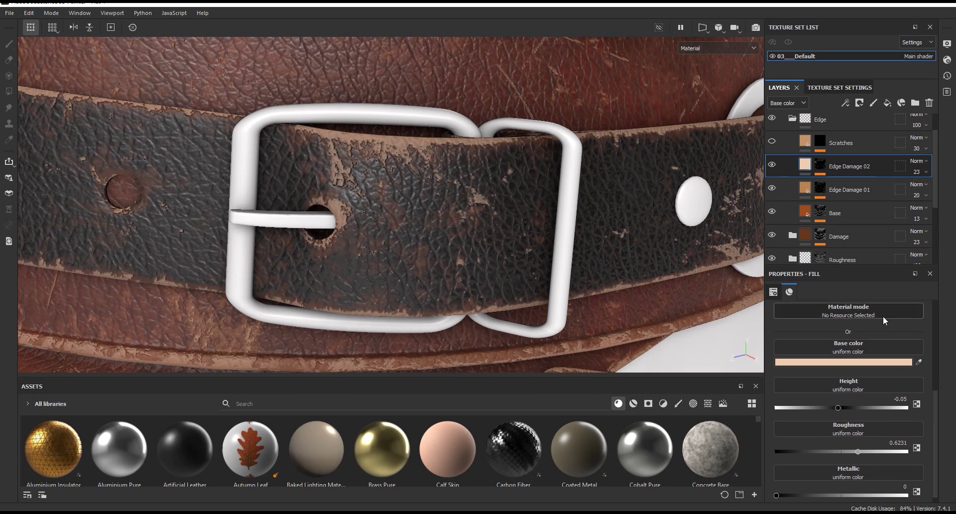
left_click(821, 189)
left_click(846, 207)
left_click(845, 102)
left_click(874, 178)
left_click(858, 319)
scroll(879, 377, "down", 5)
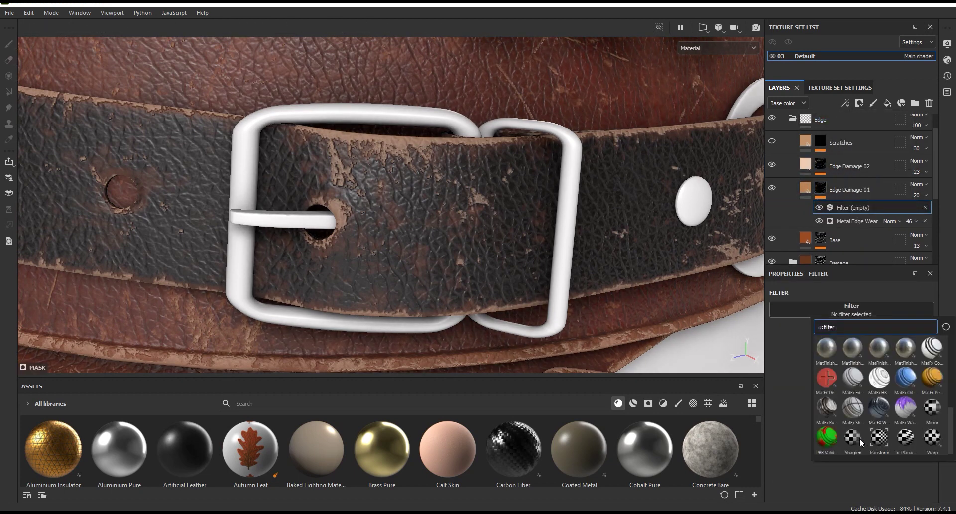
left_click(879, 377)
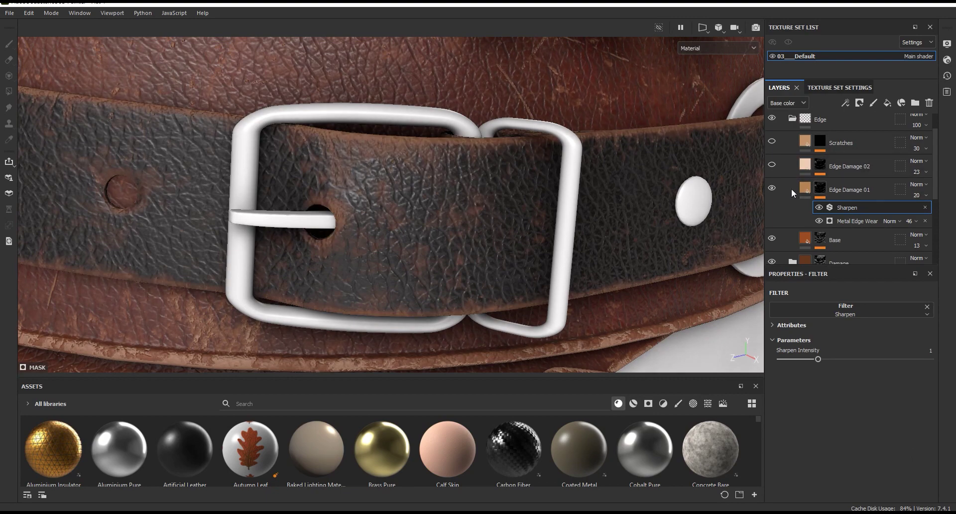
Raise the Sharpen intensity to 1 and turn Edge Damage 02 back on.
mouse_move(487, 187)
left_mouse_down("alt")
mouse_move(415, 184)
mouse_move(346, 142)
mouse_move(378, 150)
left_mouse_up("alt")
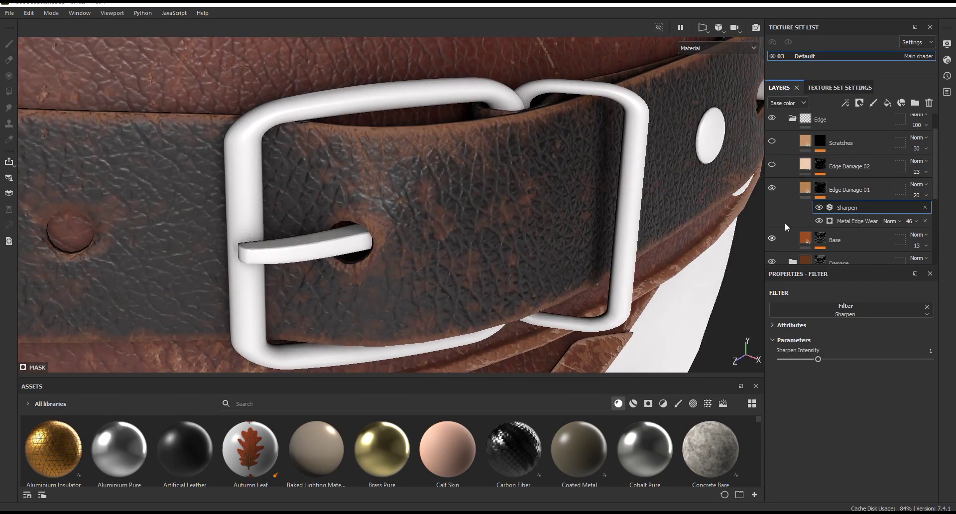
left_click(821, 358)
left_click(805, 193)
left_click(772, 165)
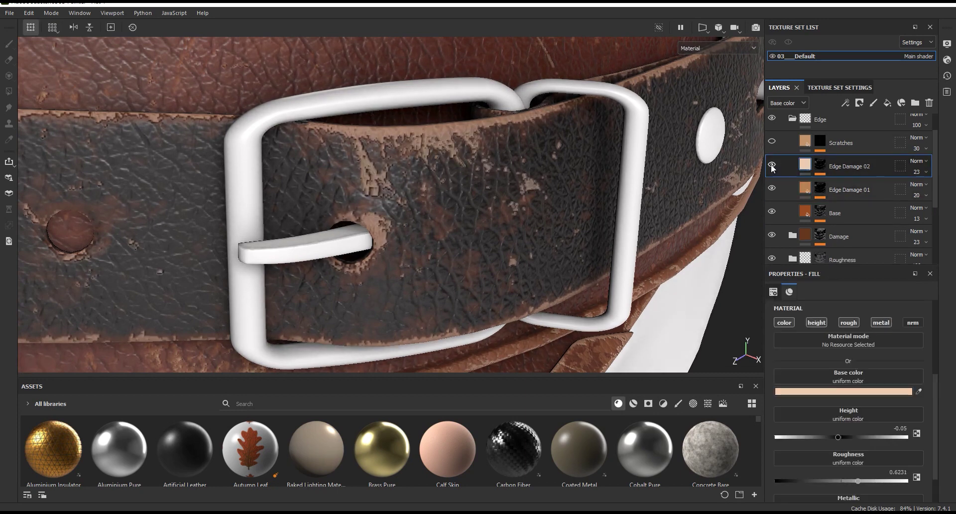
left_click_drag(570, 202, 587, 207, "alt")
left_click(820, 166)
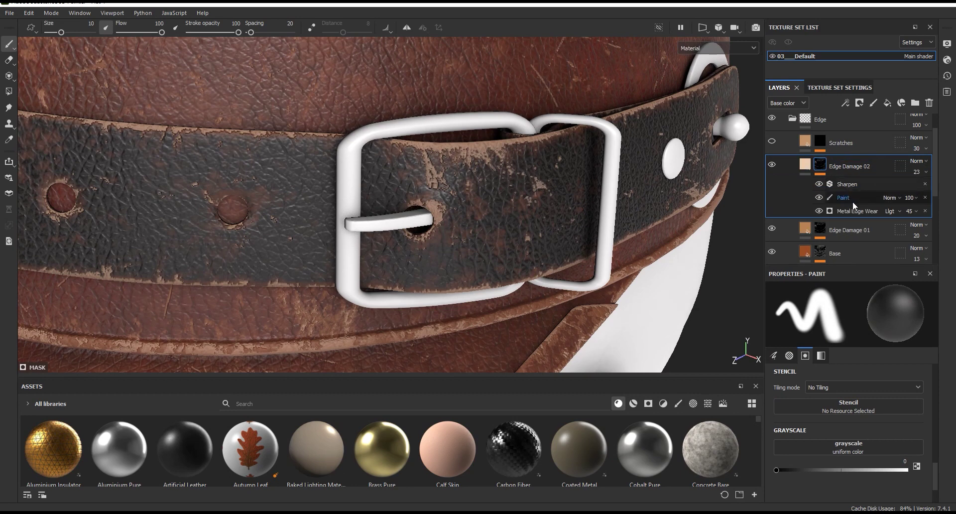
Tone down Edge Damage 02's Metal Edge Wear: wear level 0.52, contrast 0.8, less grunge.
left_click(852, 210)
scroll(824, 354, "up", 2)
left_click_drag(587, 259, 625, 271, "alt")
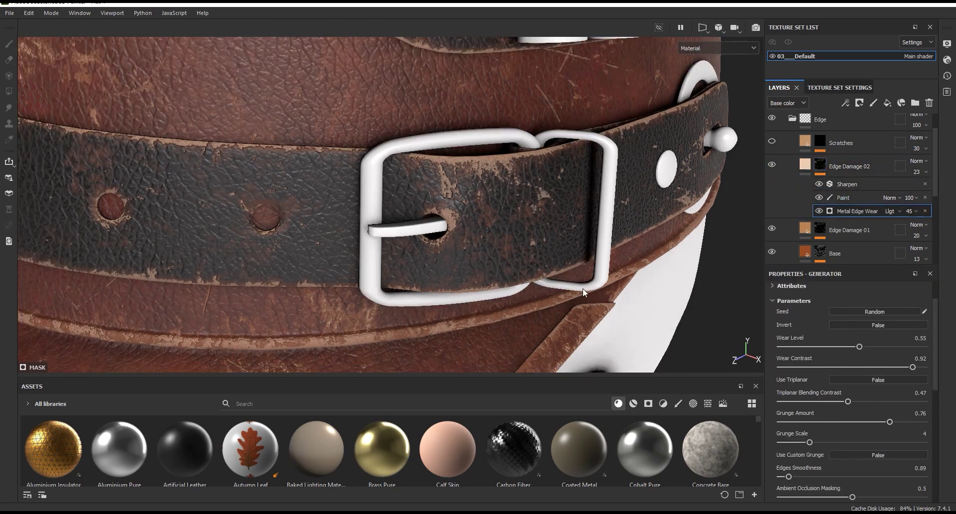
left_click_drag(859, 347, 855, 347)
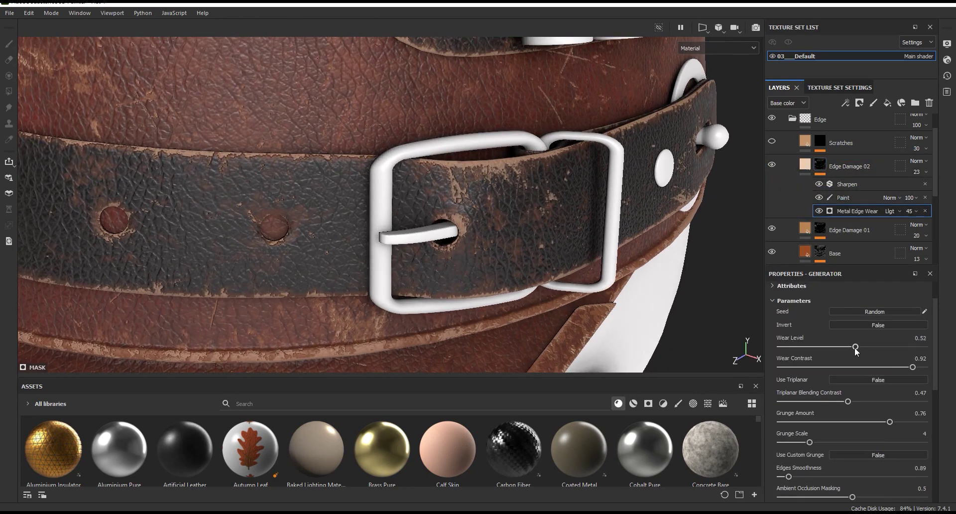
left_click_drag(904, 367, 896, 367)
left_click(873, 422)
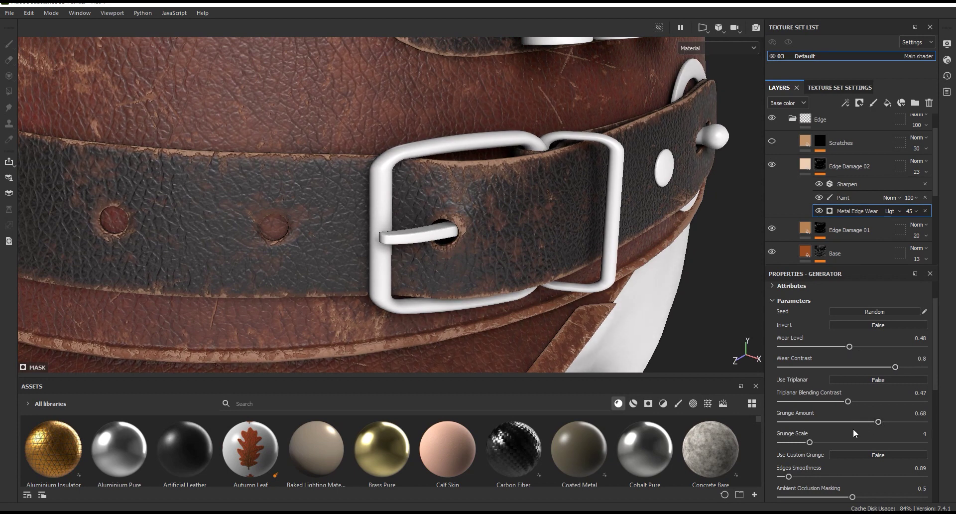
Drop the wear level to 0.35 and review the hat from the side.
left_click_drag(468, 299, 550, 291, "alt")
scroll(498, 244, "up", 3)
scroll(443, 201, "up", 3)
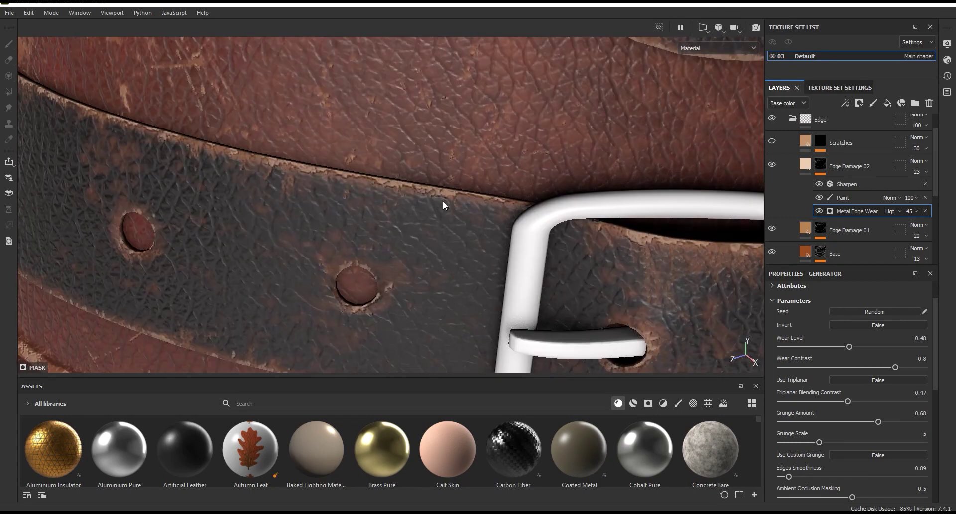
left_click(829, 346)
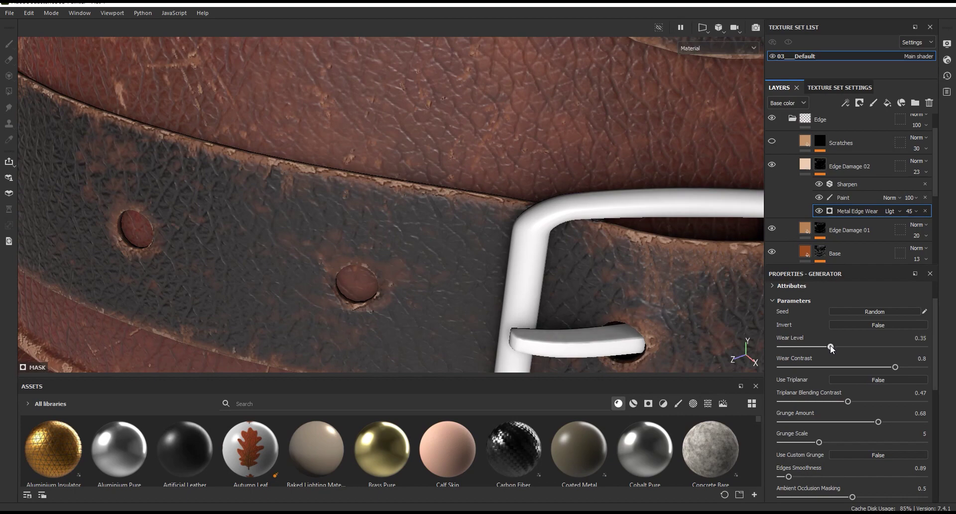
scroll(588, 255, "down", 5)
scroll(587, 255, "down", 3)
mouse_move(587, 255)
left_mouse_down("alt")
mouse_move(531, 246)
mouse_move(616, 225)
left_mouse_up("alt")
scroll(616, 225, "up", 3)
scroll(532, 138, "up", 2)
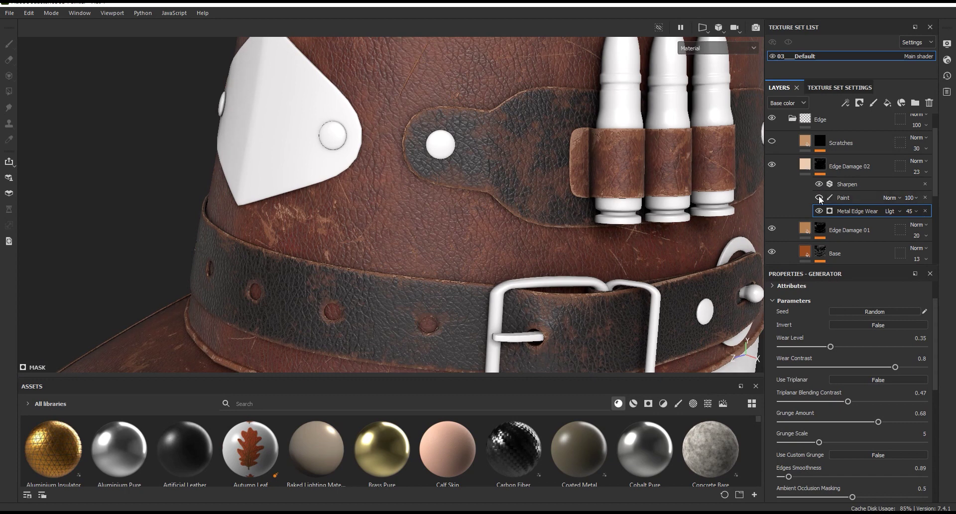
Delete Edge Damage 02's Paint effect and set the wear level to 0.5.
left_click(924, 198)
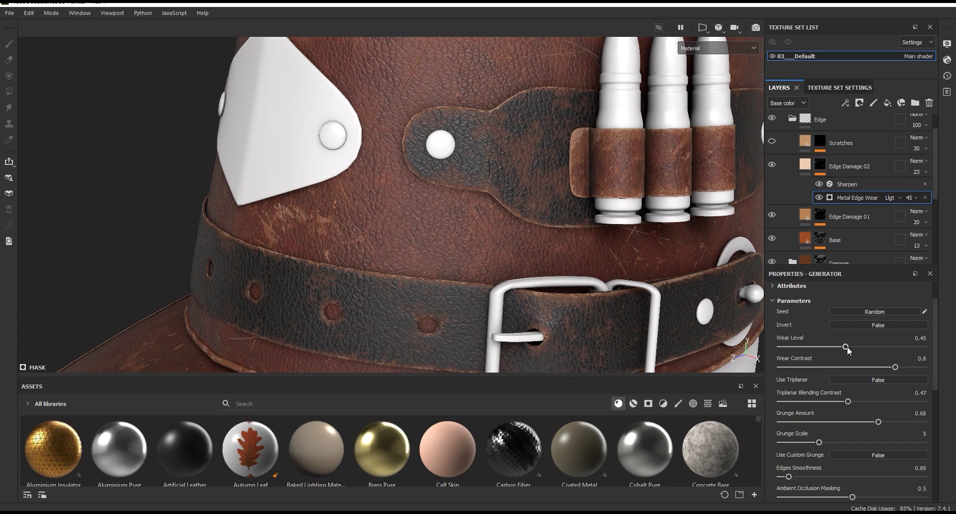
left_click_drag(855, 346, 853, 346)
scroll(490, 192, "down", 5)
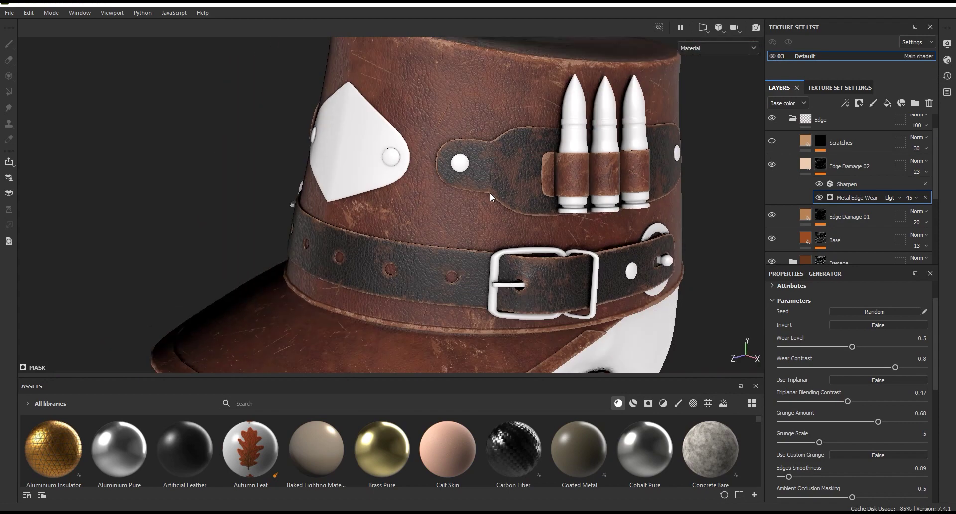
left_click_drag(576, 240, 564, 237, "alt")
scroll(564, 237, "up", 2)
scroll(522, 154, "up", 3)
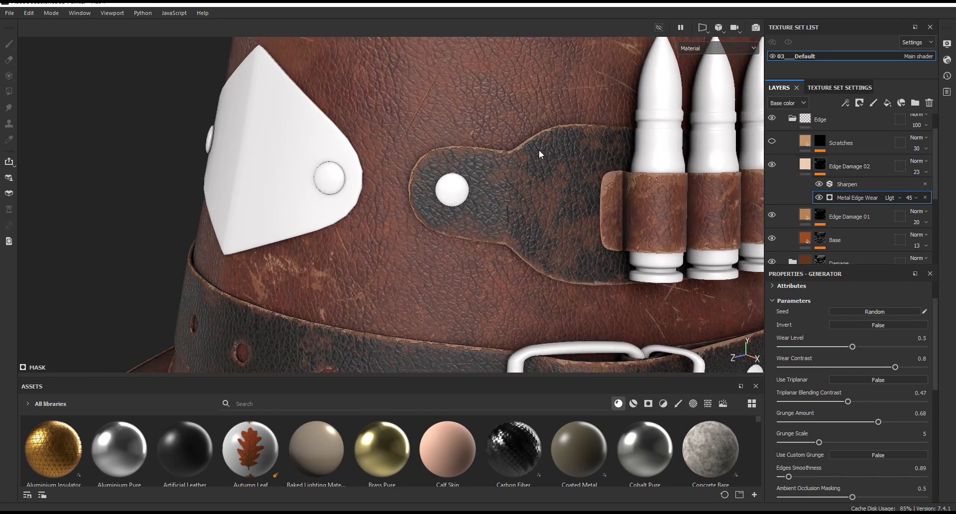
scroll(538, 149, "up", 3)
Lower Edge Damage 02's opacity to 19 and its Sharpen intensity to 0.47.
left_click(925, 172)
mouse_move(917, 190)
left_mouse_down()
mouse_move(936, 192)
mouse_move(918, 194)
left_mouse_up()
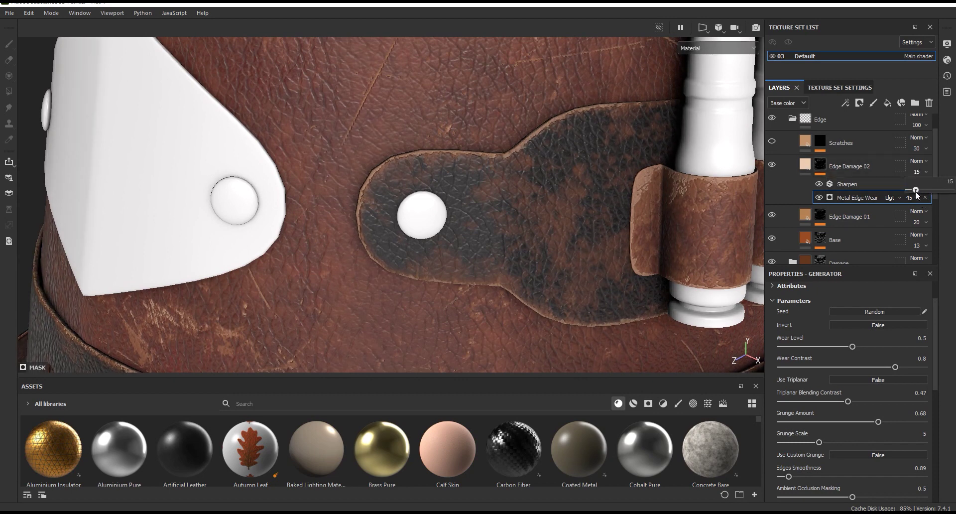
scroll(530, 106, "down", 5)
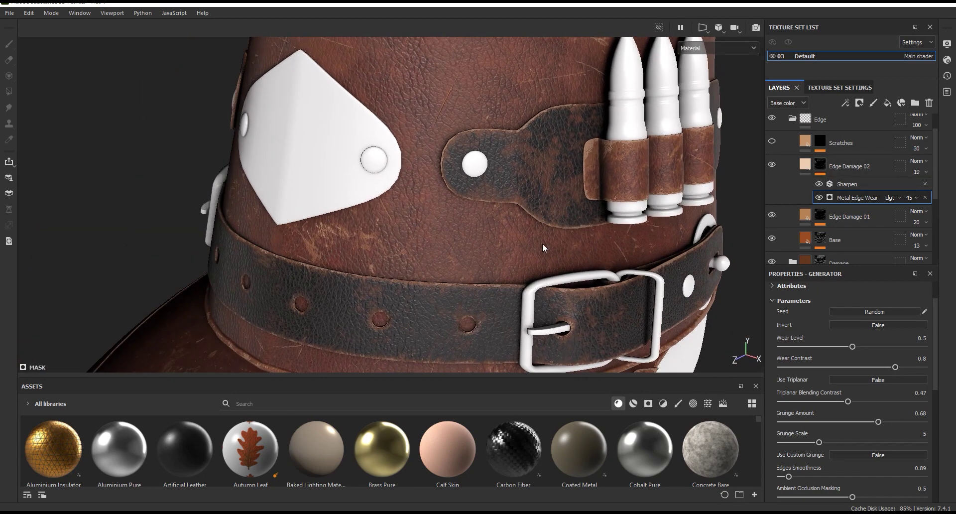
left_click(820, 185)
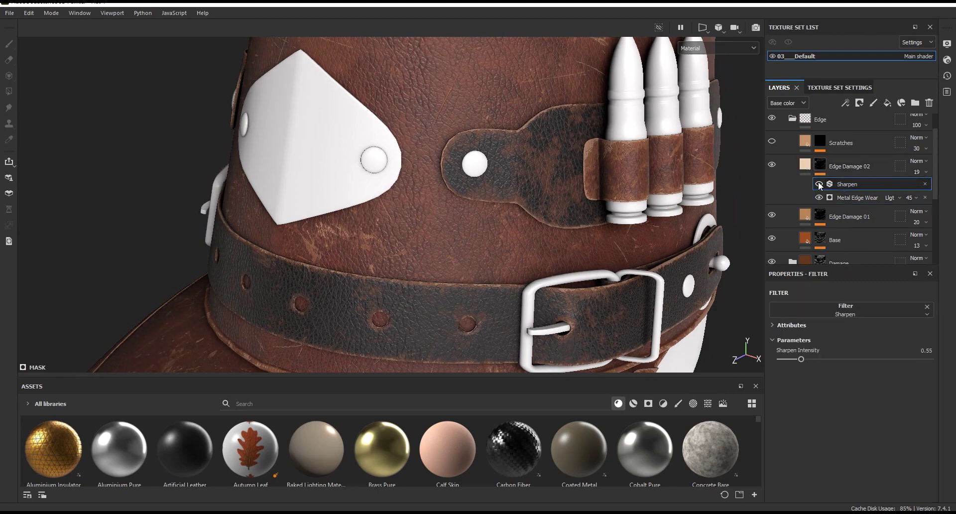
scroll(500, 103, "up", 3)
scroll(500, 103, "up", 2)
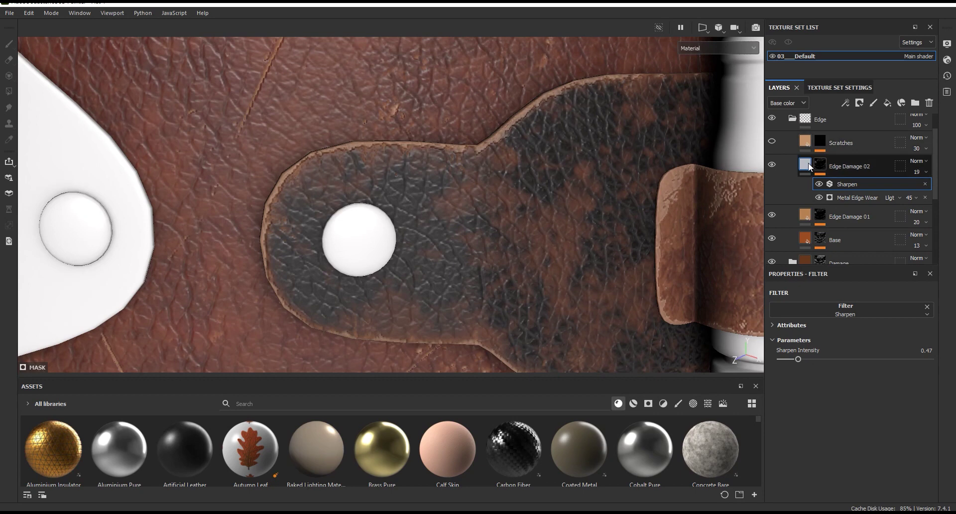
left_click(846, 143)
scroll(516, 144, "down", 3)
scroll(555, 128, "down", 5)
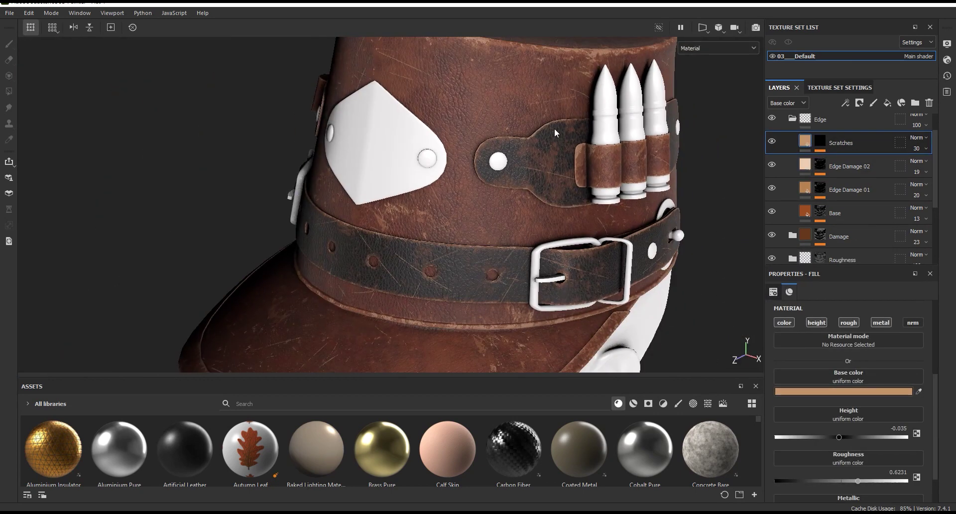
Compare against Edge Damage 02's settings, then reselect the Scratches layer.
scroll(483, 265, "up", 5)
left_click_drag(509, 246, 506, 241, "alt")
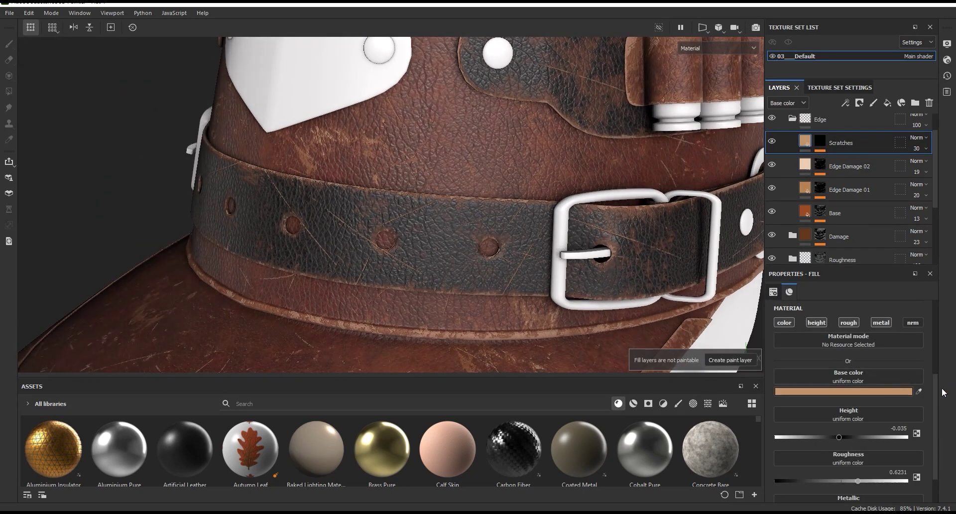
scroll(934, 393, "down", 1)
left_click_drag(934, 393, 934, 393)
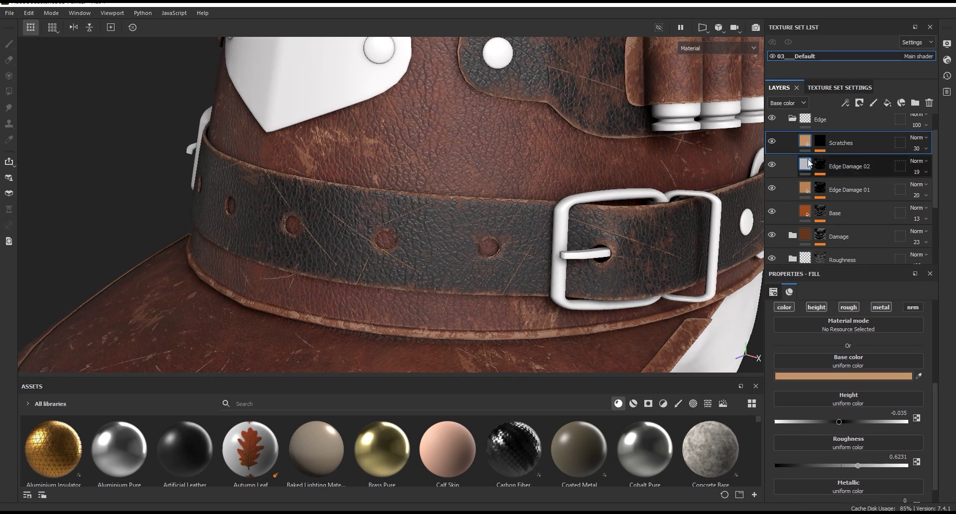
left_click(849, 166)
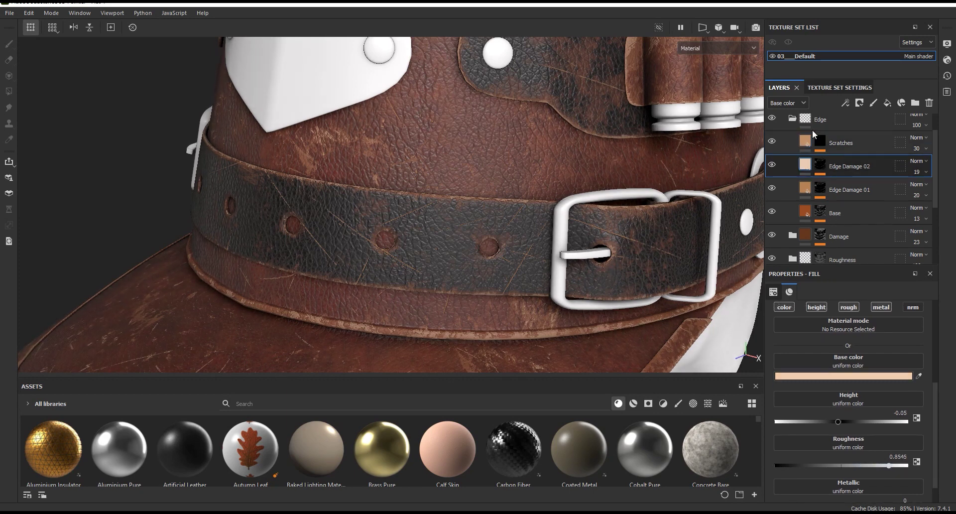
left_click(849, 143)
scroll(886, 307, "up", 1)
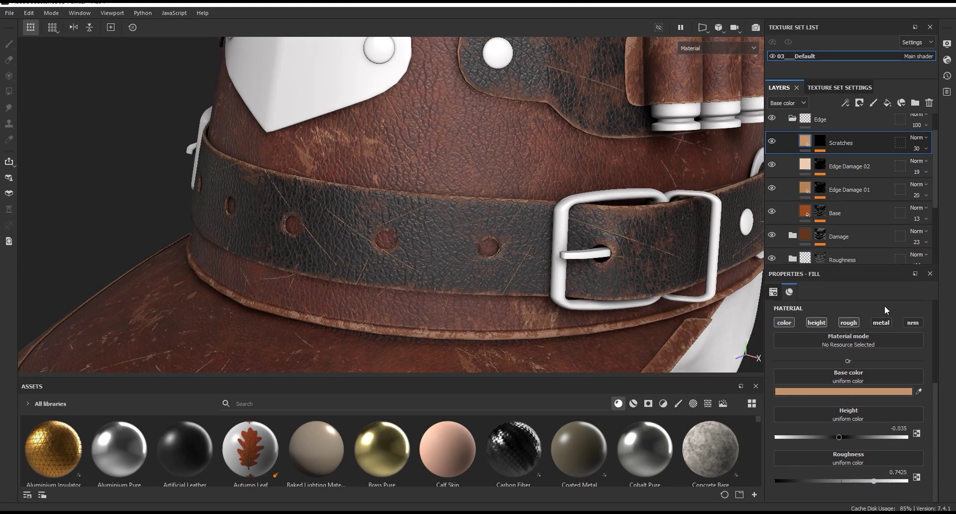
Raise the Grunge Scratches Balance to about 0.47 while viewing the mask alone.
left_click(820, 141)
left_click(850, 171)
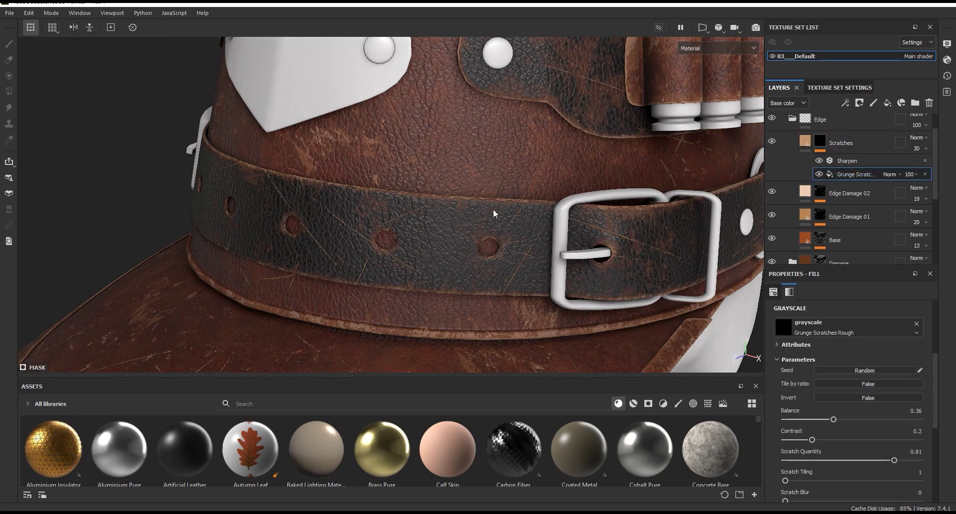
left_click_drag(525, 247, 523, 217, "alt")
left_click(717, 48)
left_click(697, 152)
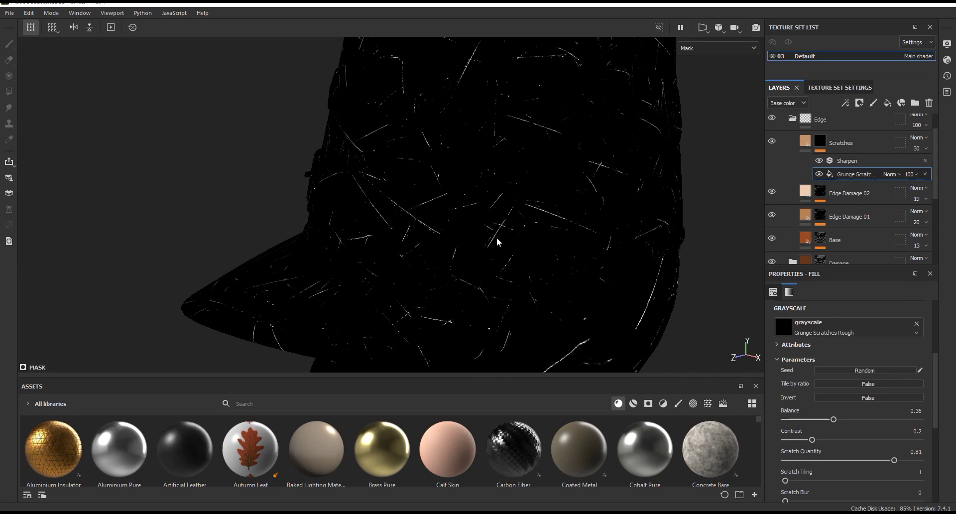
scroll(876, 430, "up", 1)
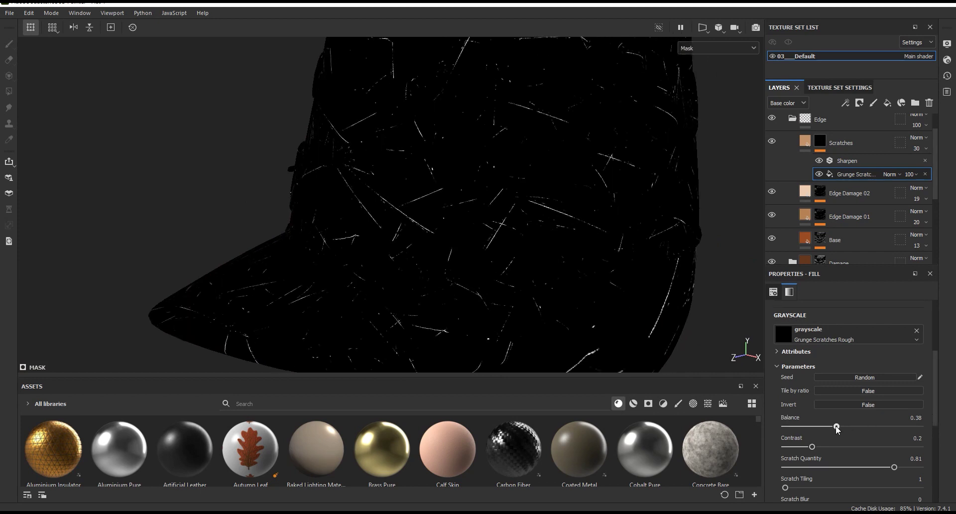
mouse_move(843, 427)
left_mouse_down()
mouse_move(851, 426)
mouse_move(807, 446)
left_mouse_up()
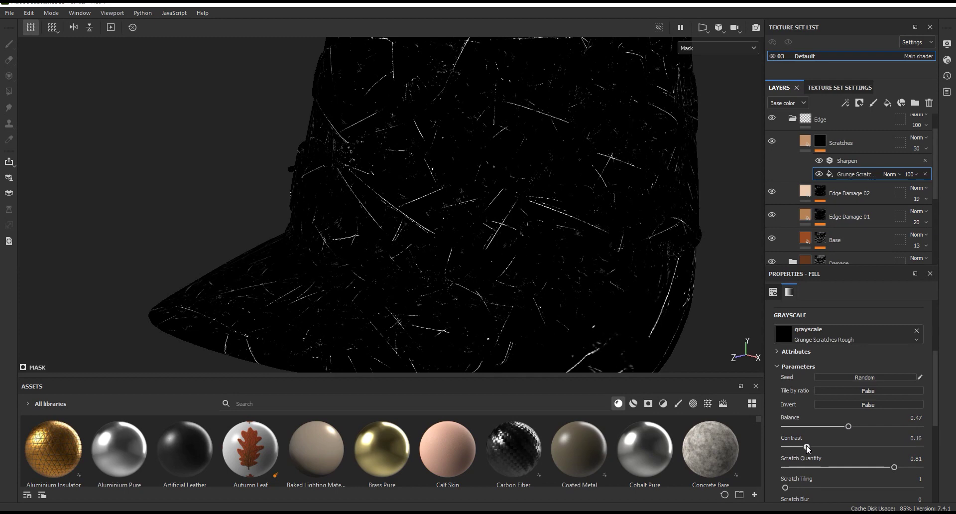
scroll(913, 416, "down", 4)
left_click_drag(894, 372, 885, 371)
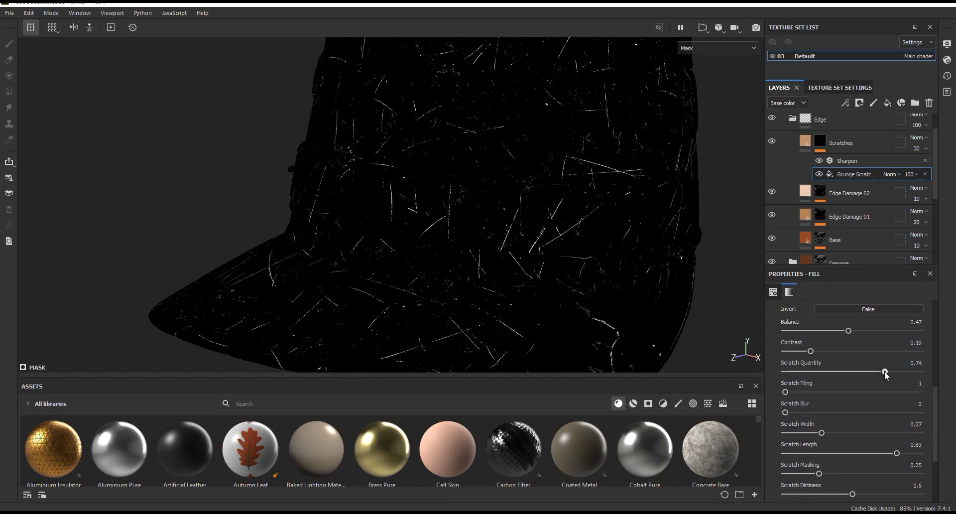
Lower Scratch Quantity to about 0.7 and shorten scratch length to 0.5.
left_click(717, 48)
left_click(708, 66)
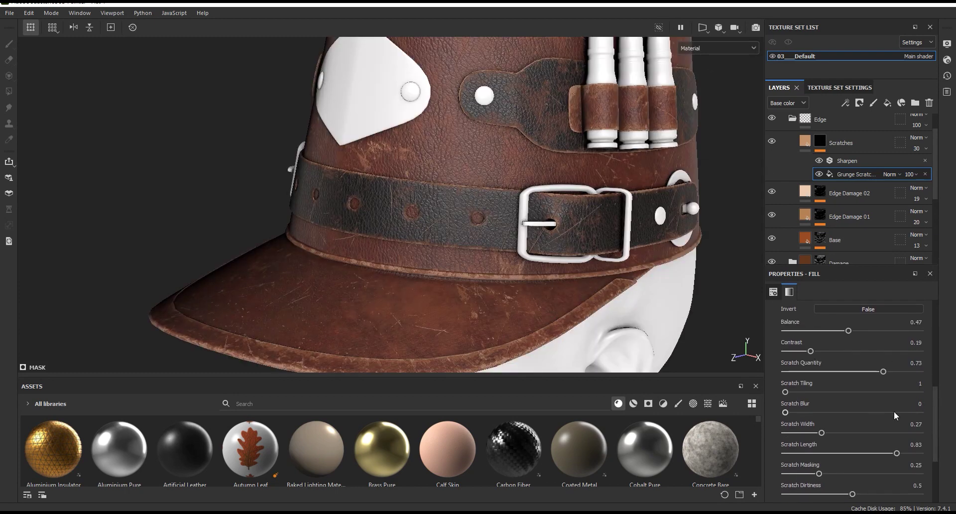
left_click_drag(883, 372, 880, 371)
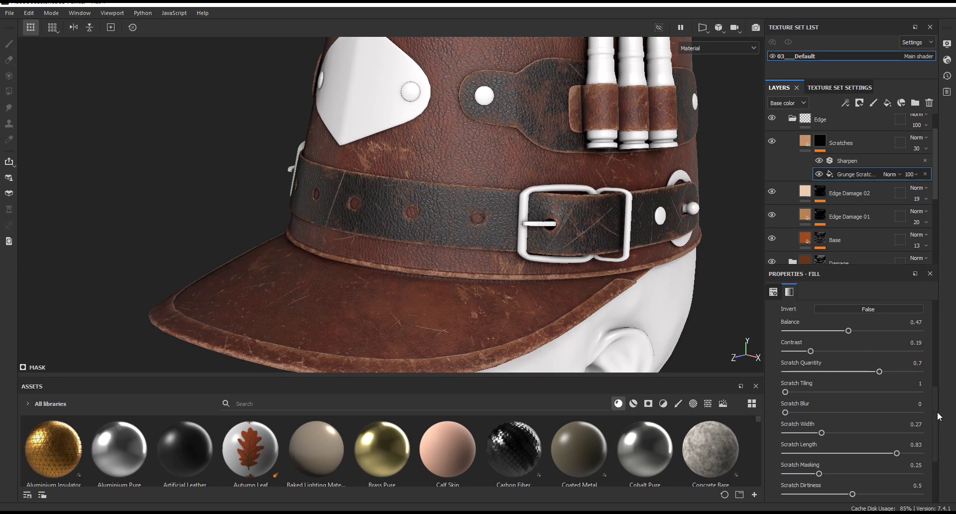
scroll(906, 414, "down", 2)
left_click_drag(895, 406, 852, 410)
scroll(617, 216, "up", 3)
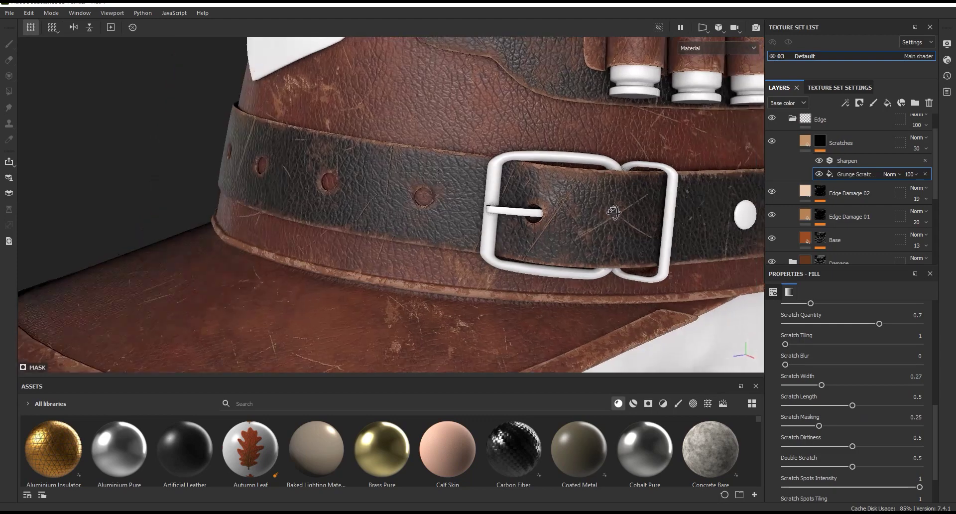
scroll(617, 216, "up", 2)
Set the Scratches layer opacity to about 19.
left_click(915, 148)
mouse_move(922, 166)
left_mouse_down()
mouse_move(951, 166)
mouse_move(916, 166)
left_mouse_up()
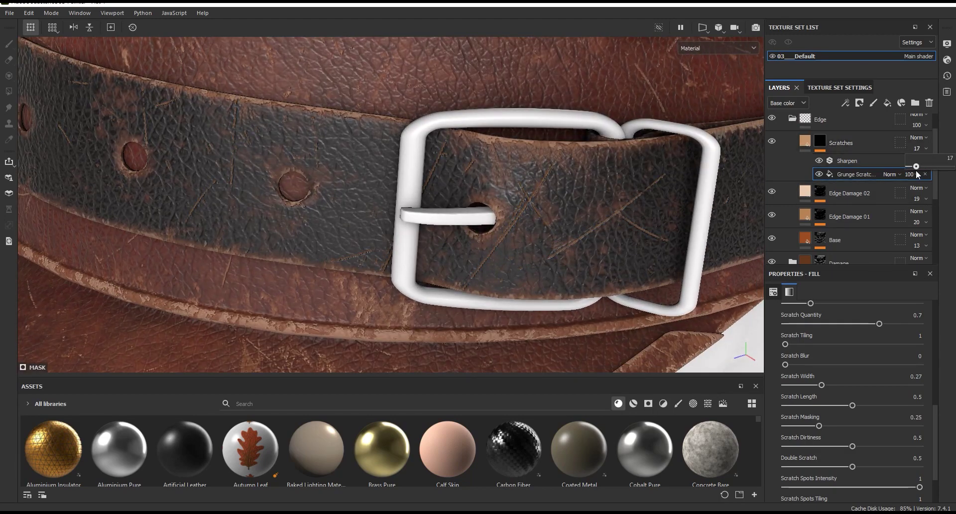
scroll(564, 219, "down", 3)
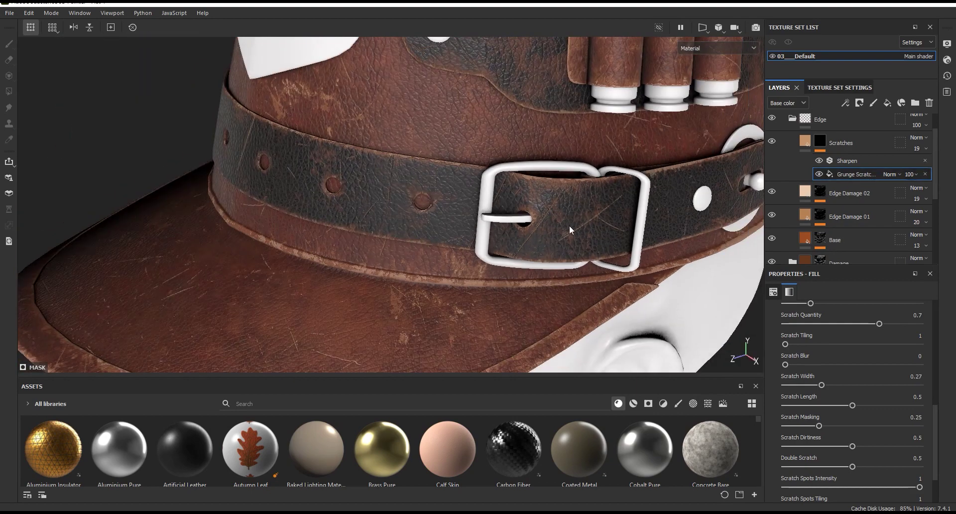
scroll(564, 220, "up", 2)
left_click(911, 174)
left_click_drag(949, 192, 943, 192)
Make the scratches shallower with a height of -0.015.
left_click(805, 140)
scroll(597, 201, "up", 3)
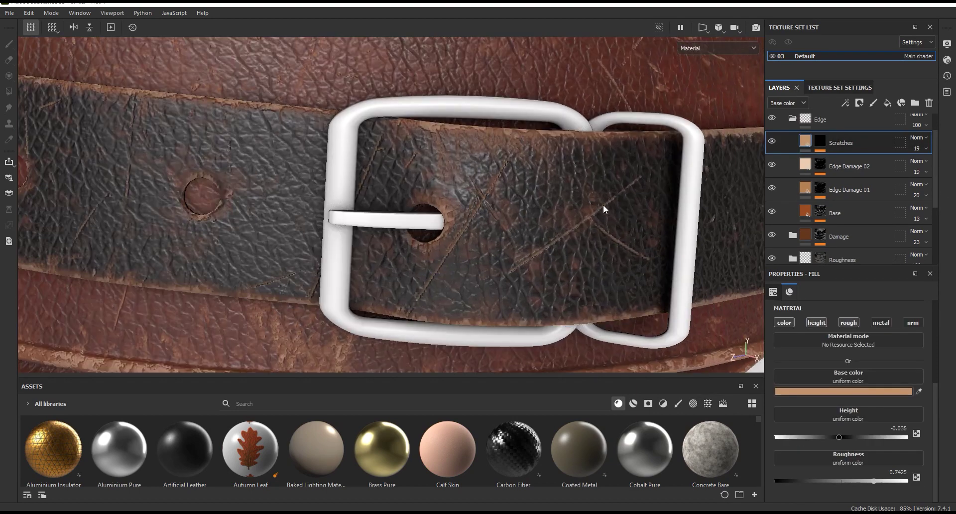
left_click(899, 428)
left_click_drag(905, 428, 916, 430)
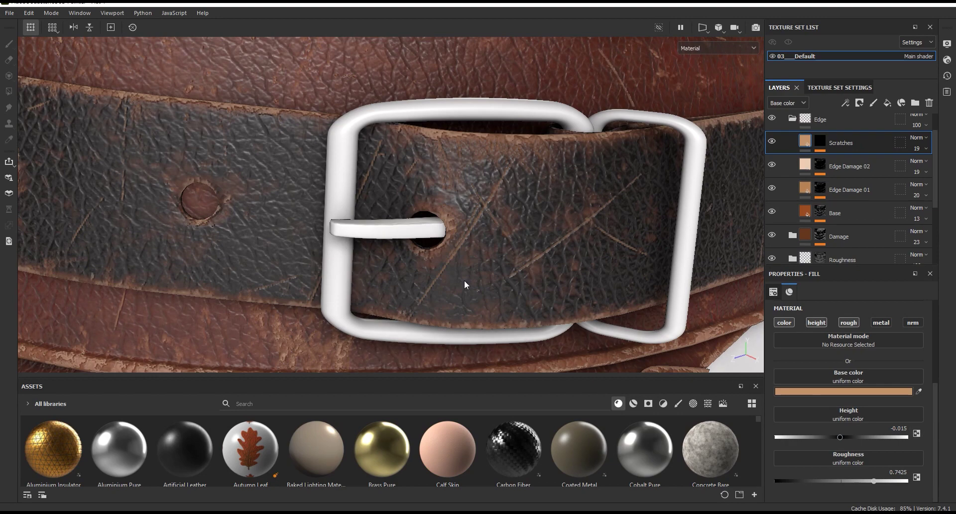
scroll(537, 321, "down", 5)
left_click_drag(458, 291, 443, 145, "alt")
scroll(668, 174, "up", 4)
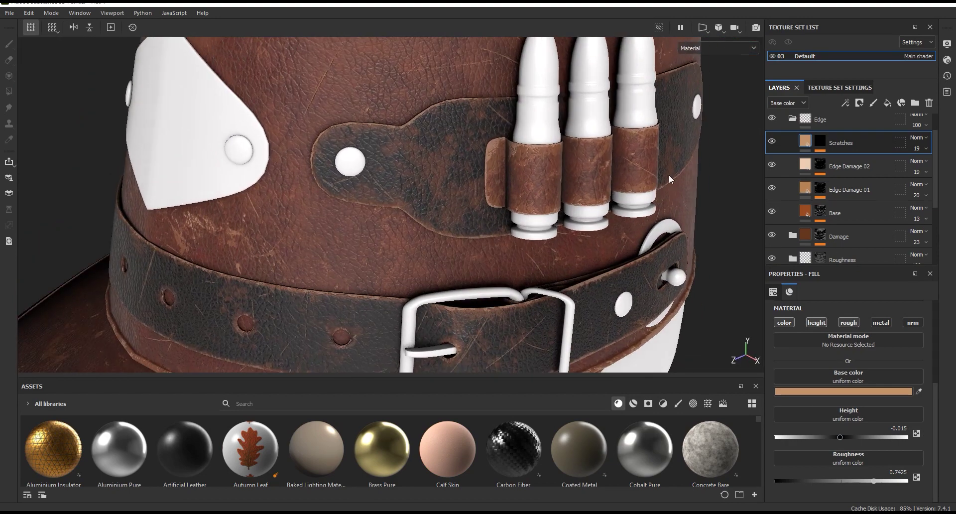
left_click(792, 119)
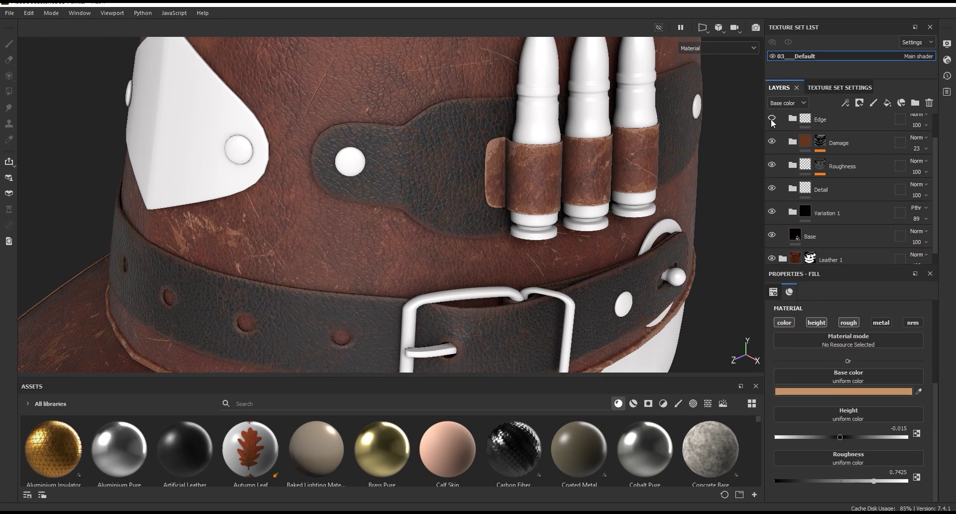
left_click(792, 119)
scroll(811, 194, "down", 2)
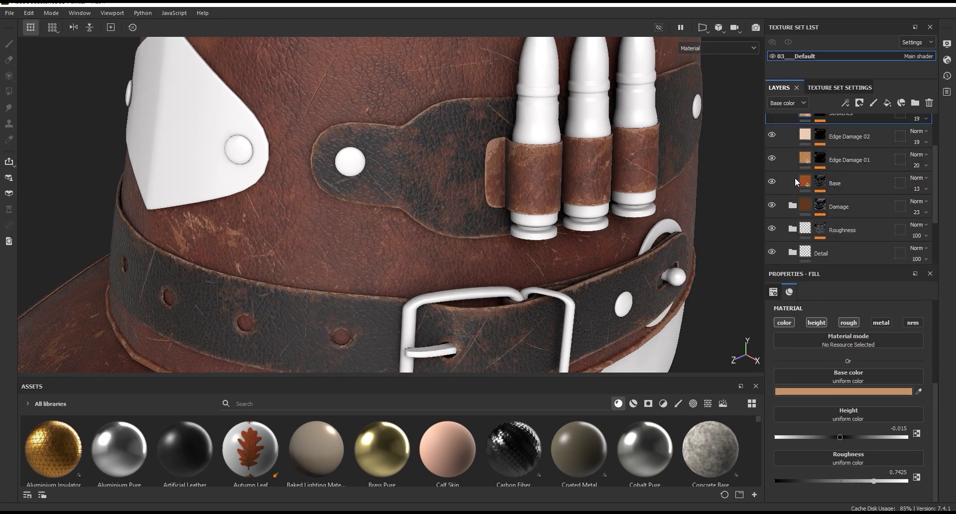
Set BnW Spots 1 in the Base mask to contrast 0 and balance 0.2.
left_click(797, 183)
left_click(820, 183)
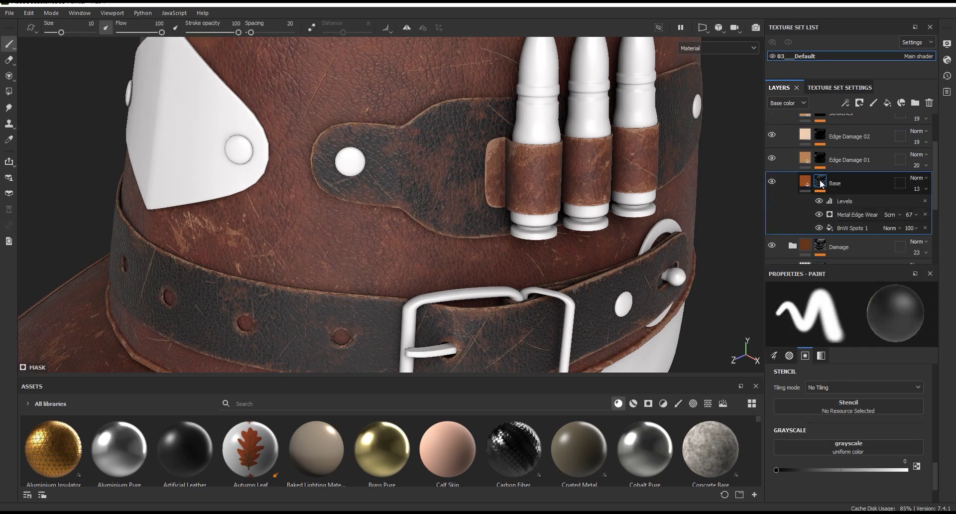
left_click(853, 228)
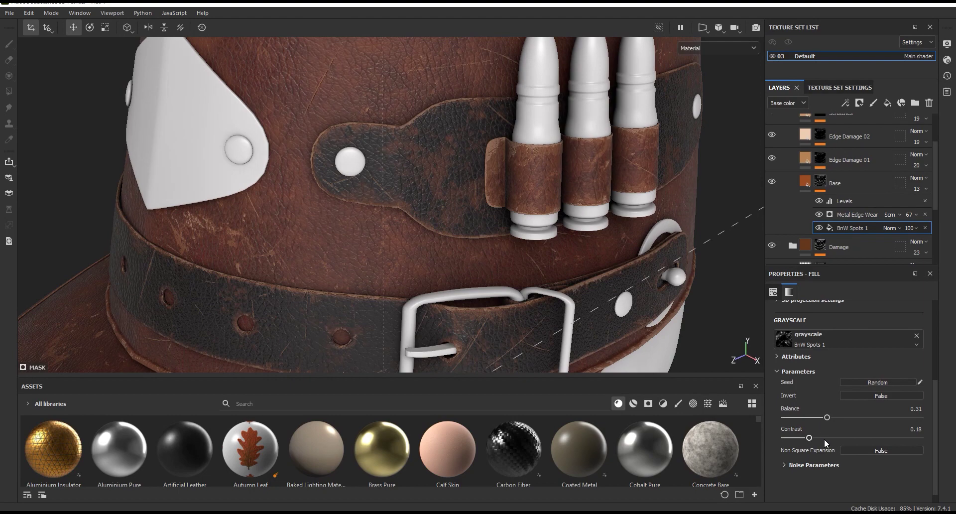
left_click_drag(793, 440, 785, 439)
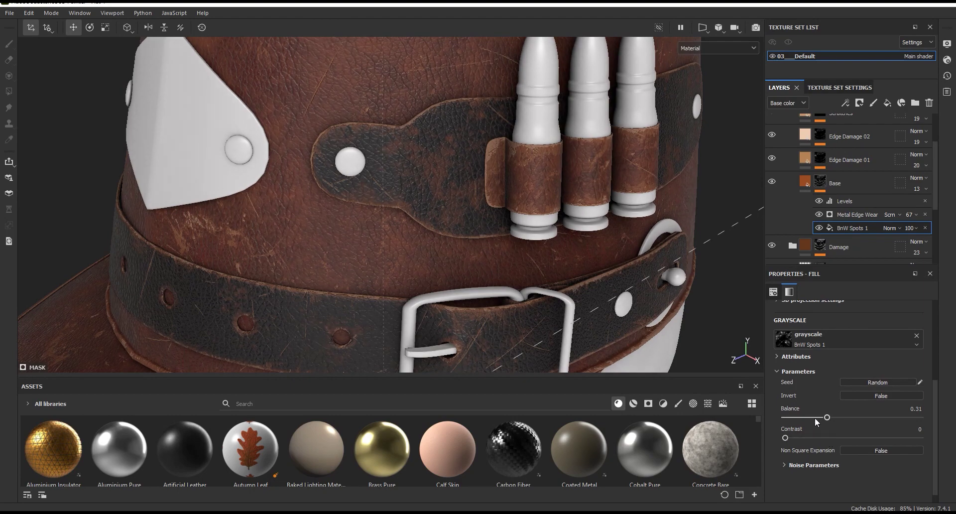
mouse_move(595, 250)
left_mouse_down("alt")
mouse_move(509, 165)
mouse_move(494, 181)
mouse_move(467, 174)
left_mouse_up("alt")
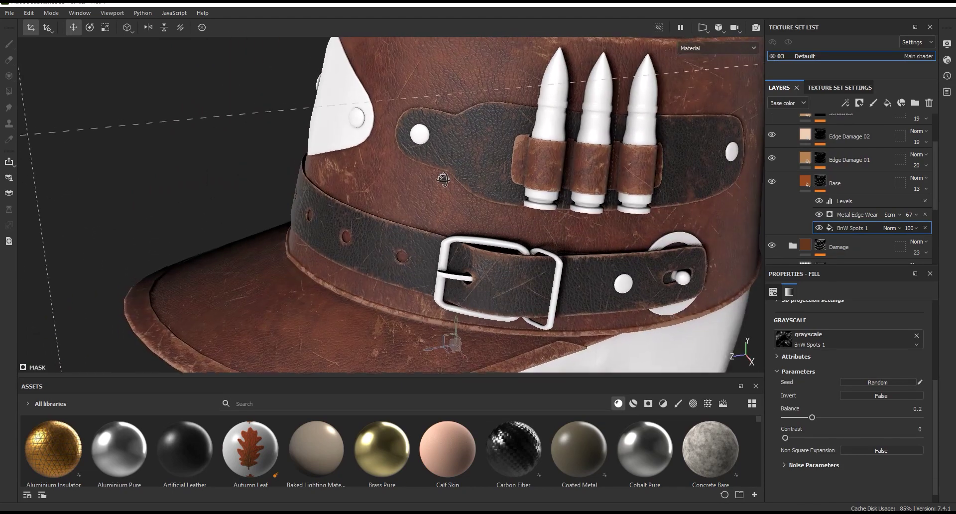
mouse_move(467, 175)
right_mouse_down("alt")
mouse_move(469, 143)
mouse_move(482, 144)
right_mouse_up("alt")
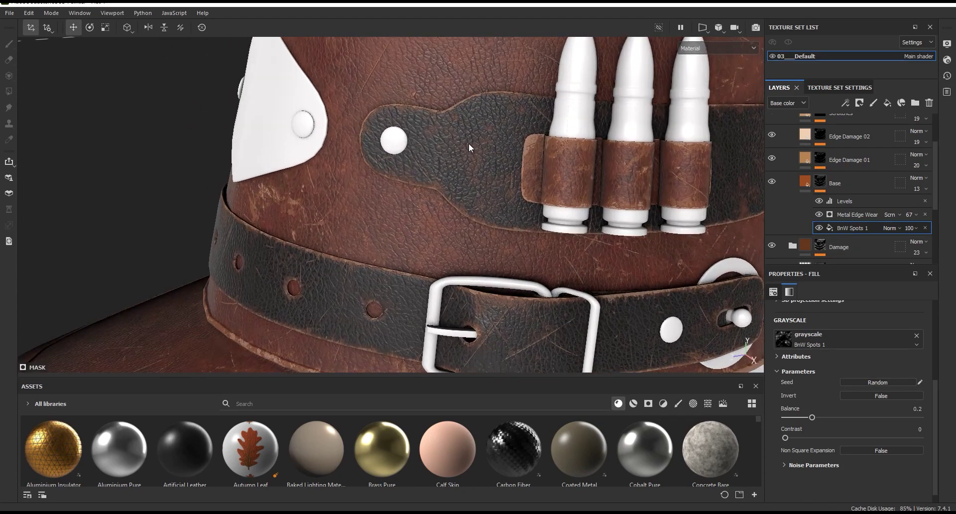
left_click_drag(482, 144, 490, 149, "alt")
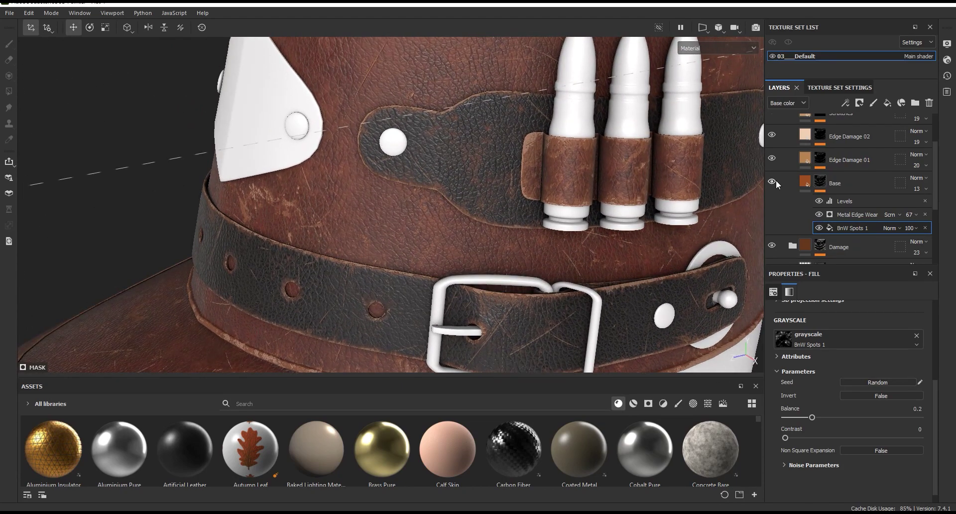
left_click(797, 184)
scroll(819, 207, "up", 3)
left_click(782, 148)
scroll(521, 216, "down", 5)
left_click_drag(521, 216, 572, 207, "alt")
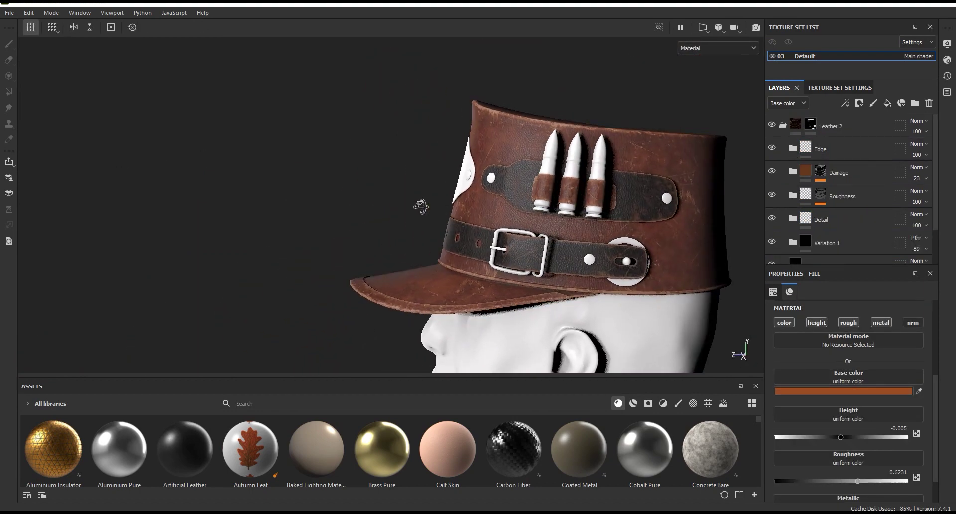
Select the Leather 2 mask for painting and switch its paint value to white.
scroll(572, 207, "up", 2)
scroll(538, 239, "up", 3)
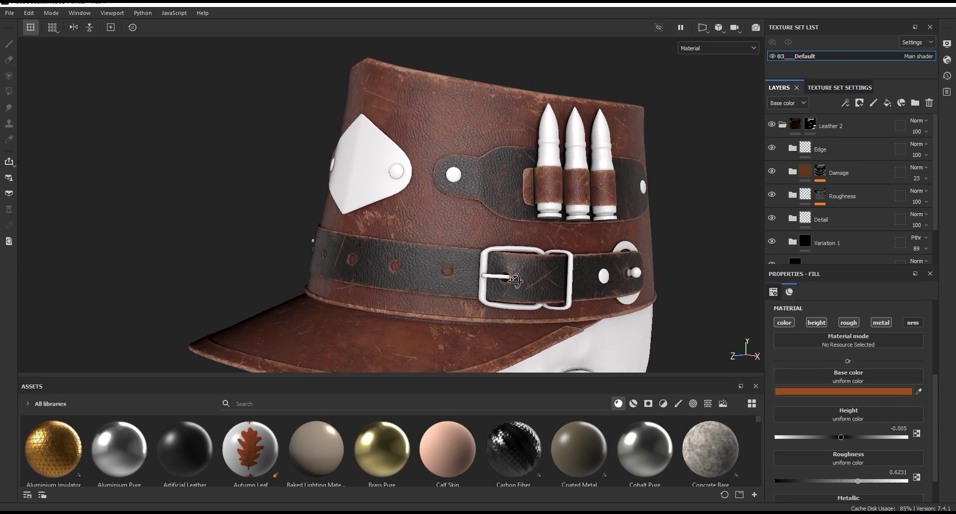
left_click_drag(504, 277, 516, 194, "alt")
scroll(516, 194, "up", 2)
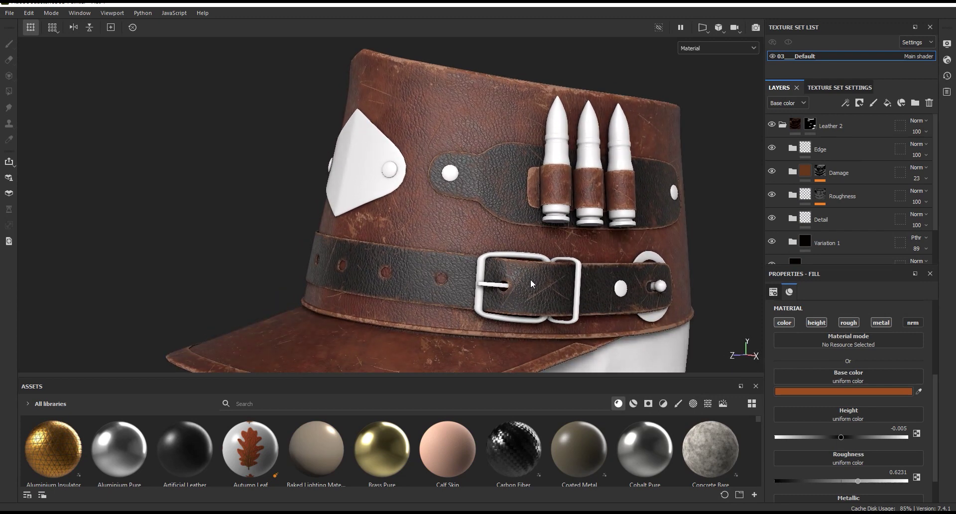
left_click_drag(531, 279, 522, 212, "alt")
left_click(783, 125)
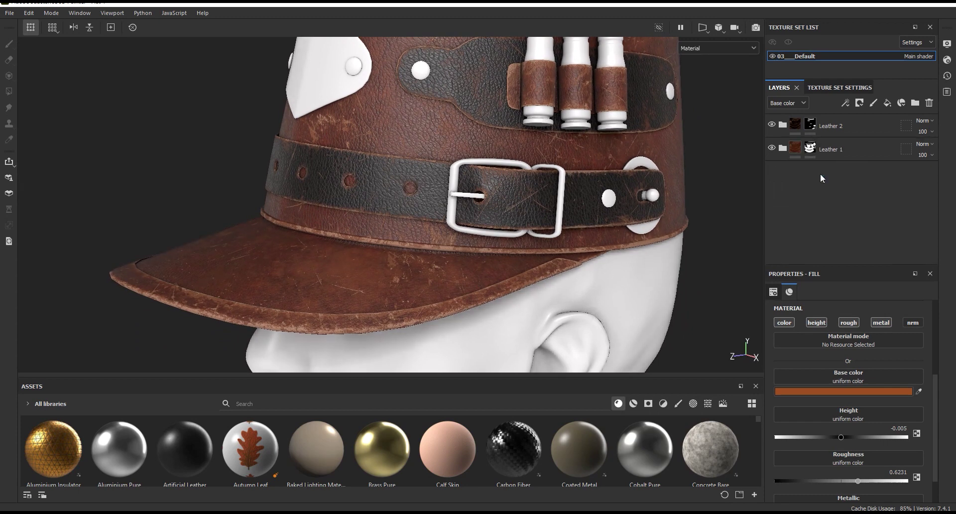
left_click(844, 150)
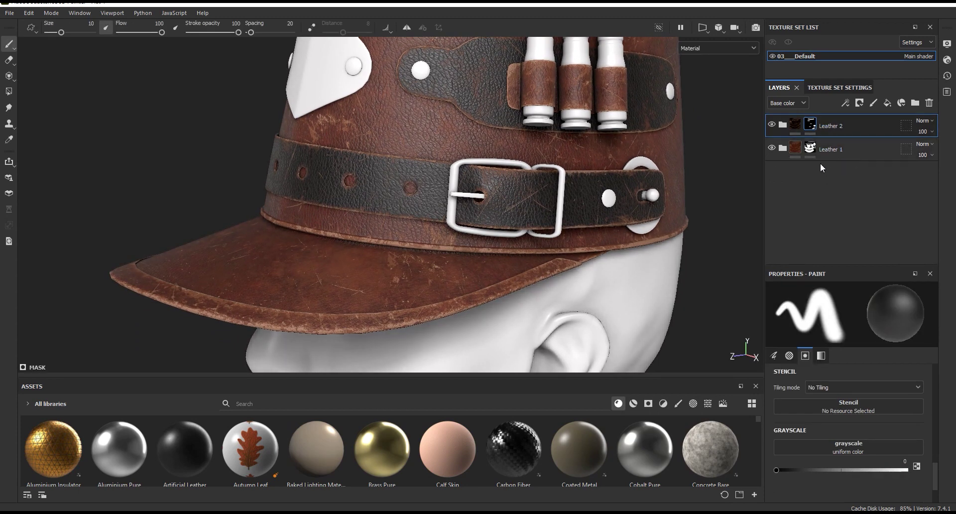
left_click_drag(607, 203, 589, 230, "alt")
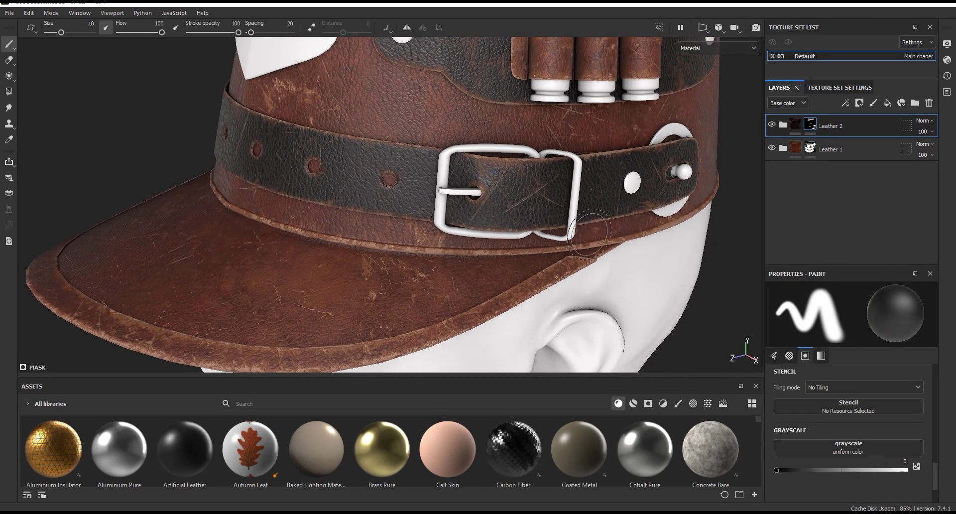
left_click_drag(588, 230, 605, 242, "alt")
key("x")
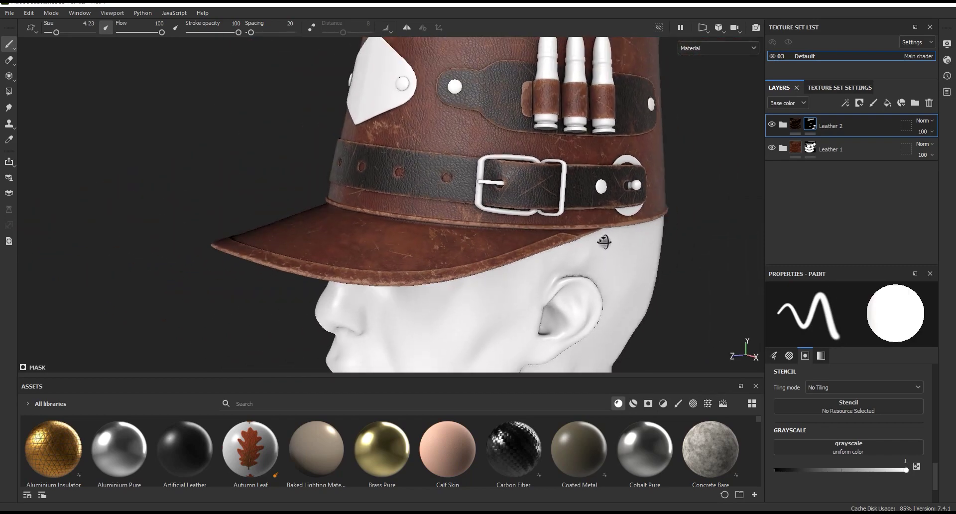
scroll(604, 242, "up", 5)
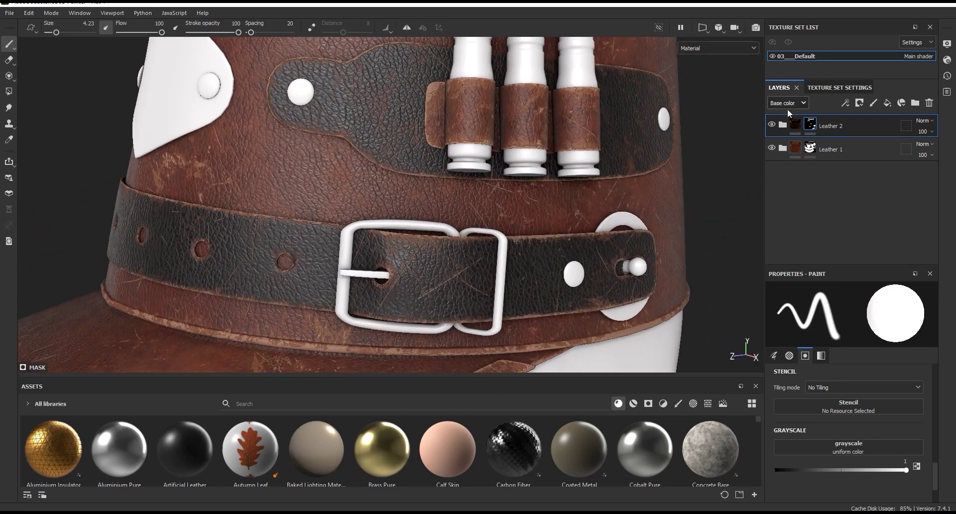
Lower Edge Damage 02 opacity to 12 and add Layer 1 above Leather 2.
left_click(782, 124)
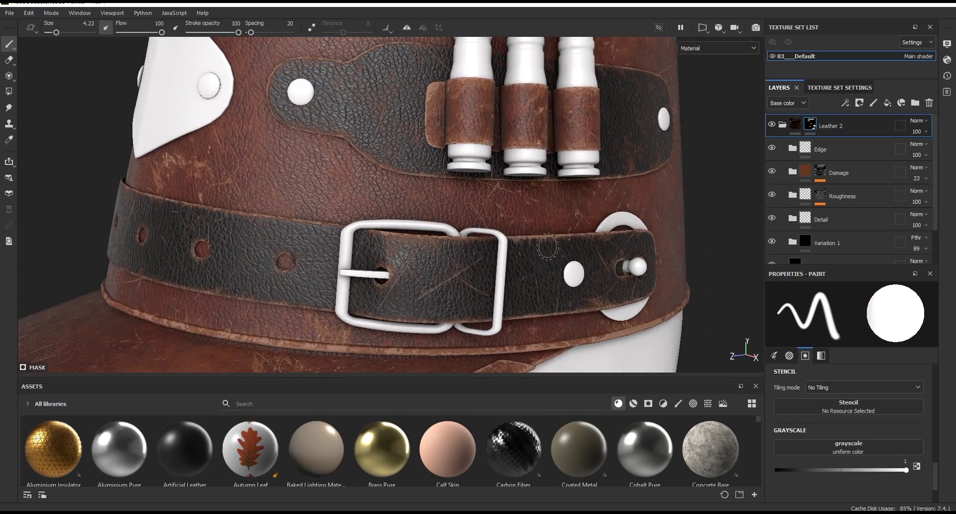
left_click(792, 148)
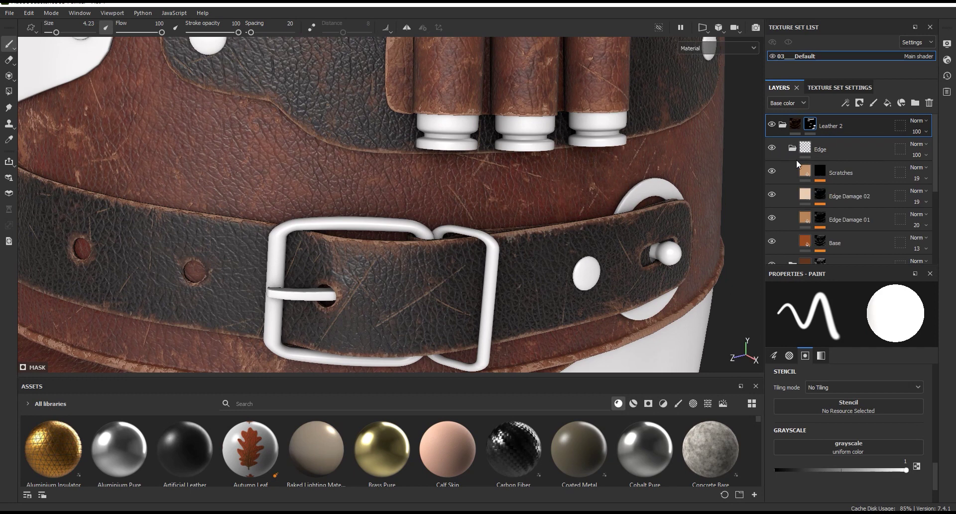
left_click(772, 194)
left_click(772, 195)
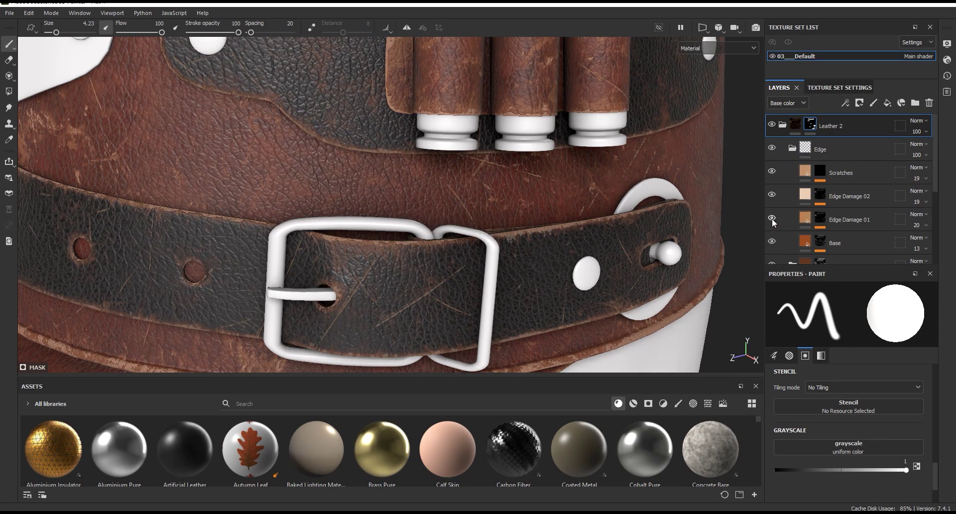
left_click_drag(915, 201, 916, 221)
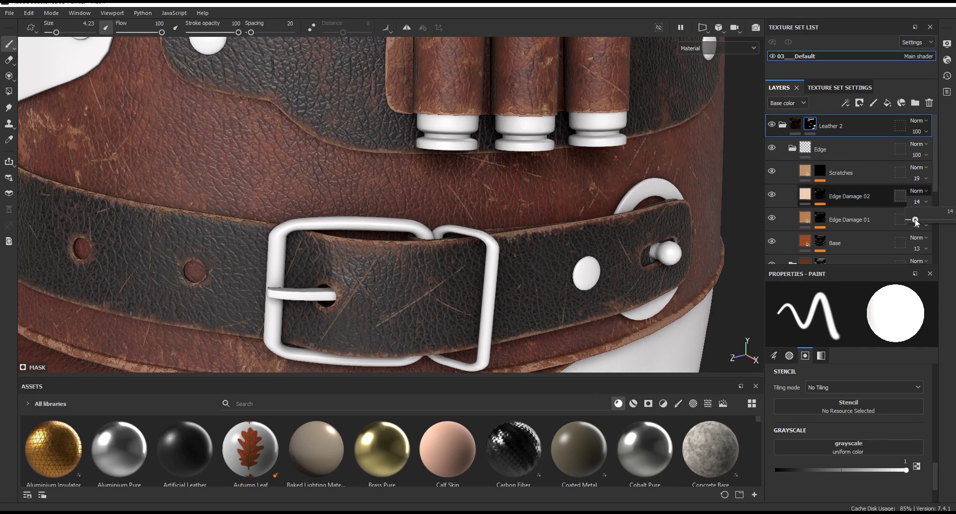
left_click(773, 194)
left_click(772, 194)
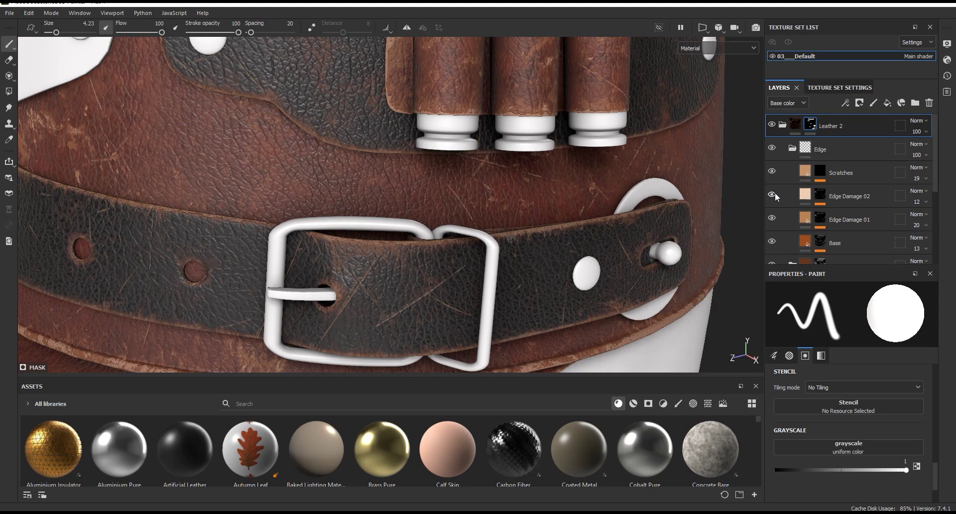
left_click(783, 124)
left_click(873, 102)
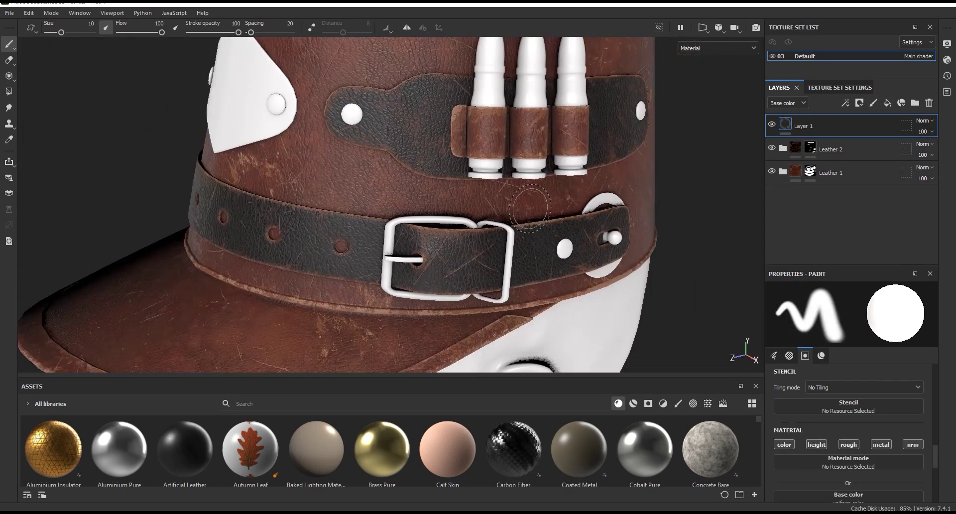
Search the brush assets and pick Stitches Straight, then paint a test stitch line.
scroll(529, 208, "down", 3)
mouse_move(530, 208)
left_mouse_down("alt")
mouse_move(696, 389)
mouse_move(696, 302)
left_mouse_up("alt")
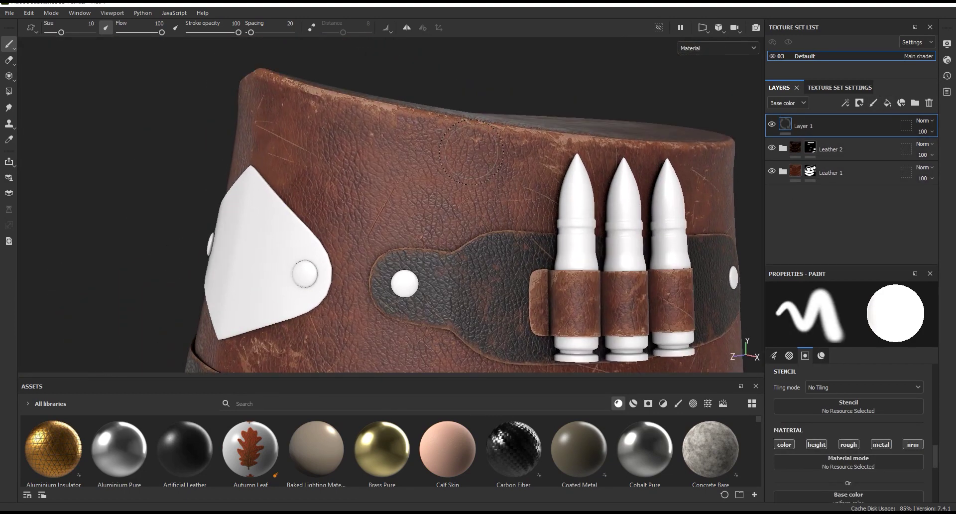
left_click_drag(849, 267, 849, 197)
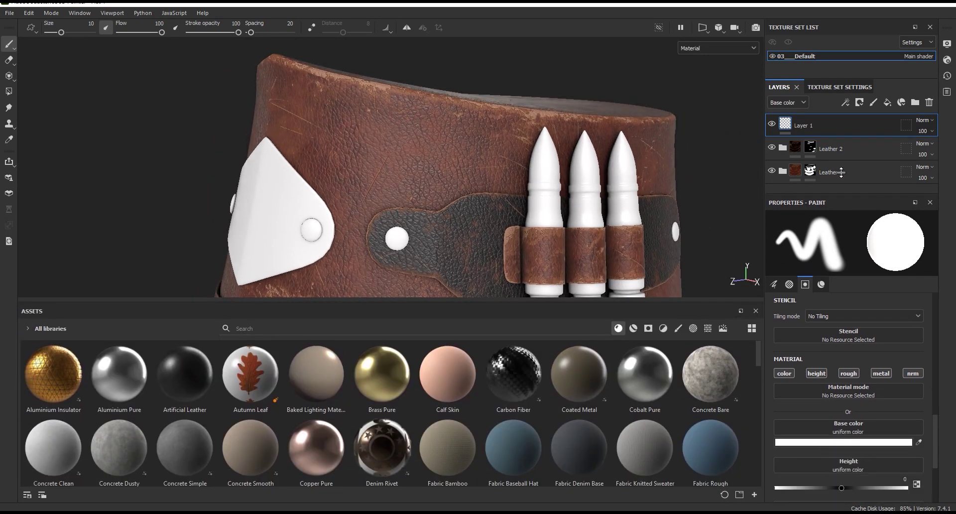
scroll(933, 423, "down", 2)
left_click(678, 329)
left_click(496, 326)
type("it")
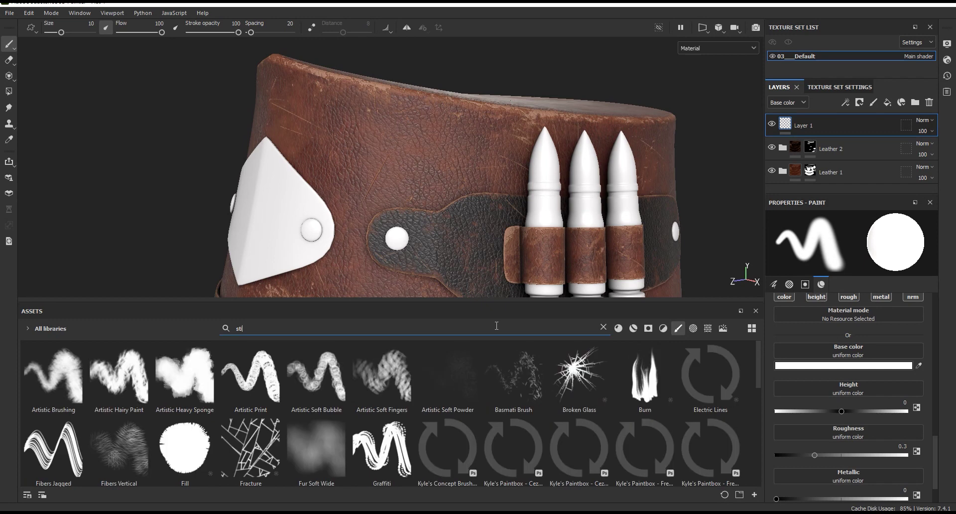
scroll(759, 402, "down", 1)
left_click(119, 458)
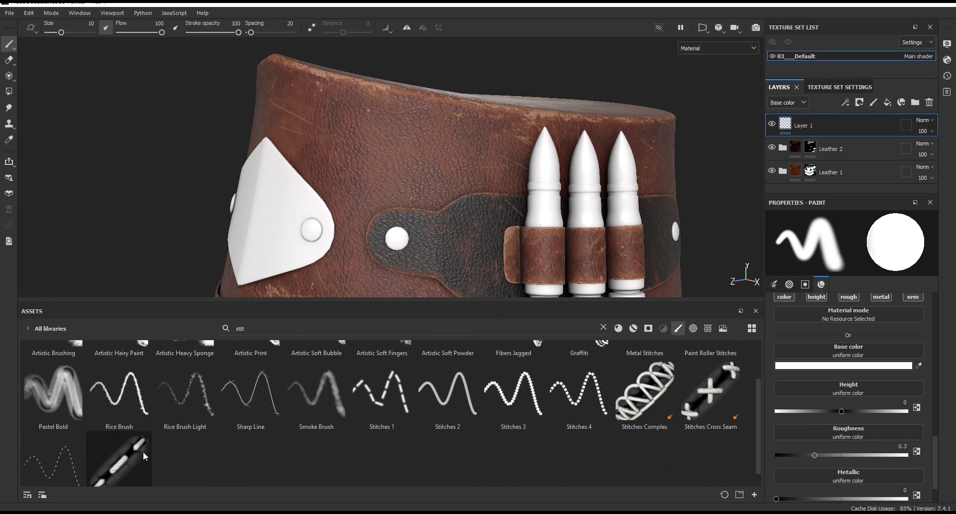
left_click_drag(441, 301, 442, 375)
scroll(327, 130, "up", 2)
left_click_drag(454, 158, 321, 128)
Set the thread colour to the sampled leather brown 653F2F, nudged toward orange-brown.
scroll(411, 145, "up", 1)
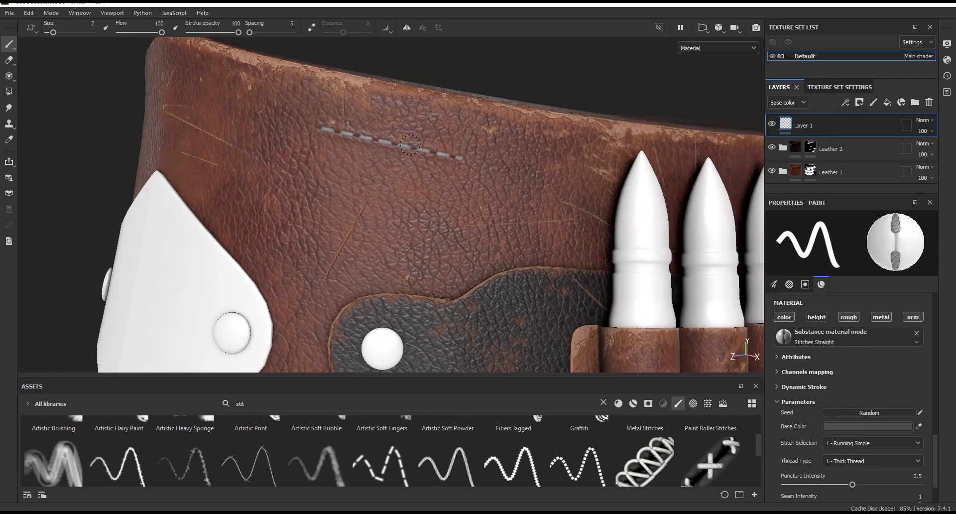
scroll(411, 145, "down", 3)
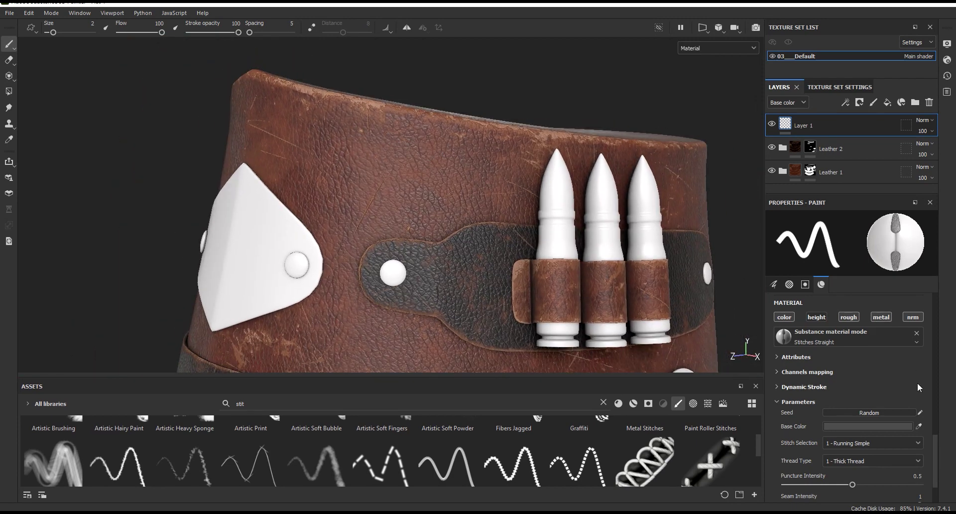
scroll(934, 437, "down", 3)
left_click(866, 372)
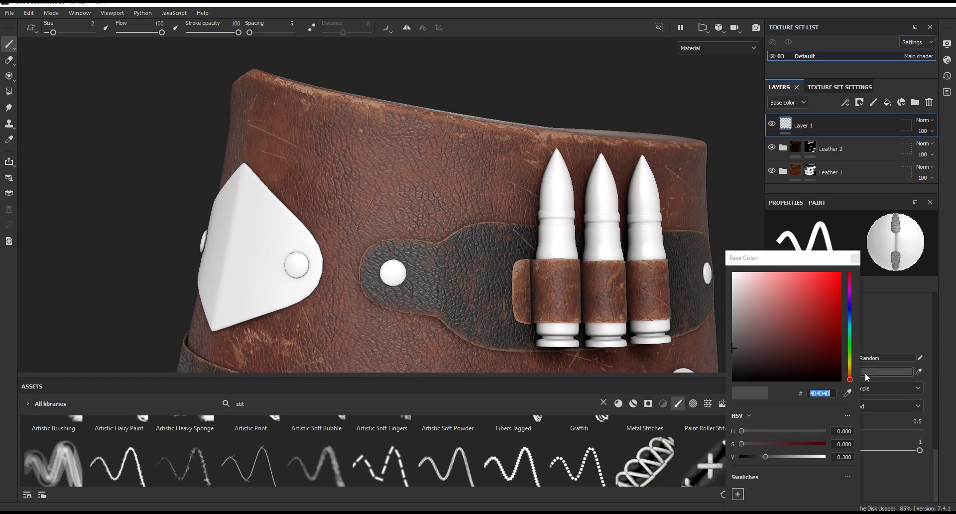
left_click(847, 393)
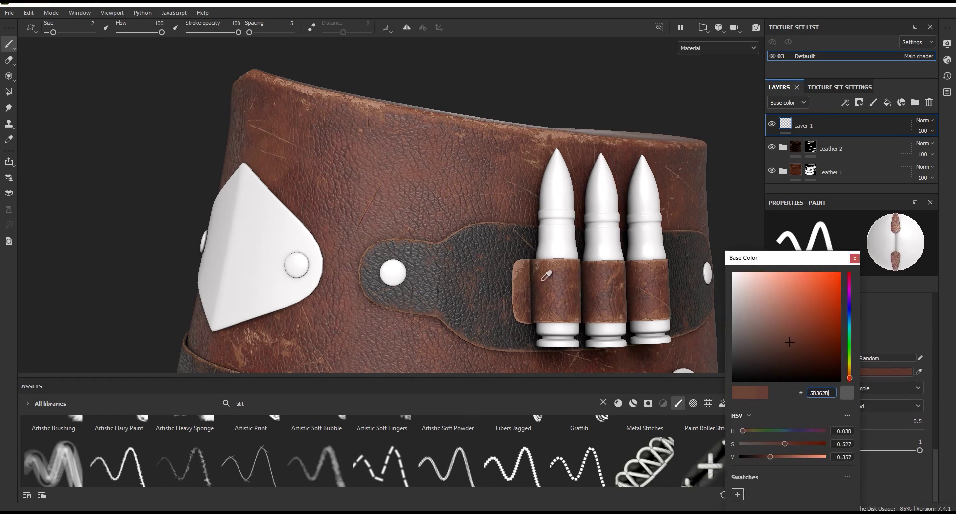
left_click(546, 266)
mouse_move(793, 444)
left_mouse_down()
mouse_move(802, 442)
mouse_move(781, 456)
mouse_move(805, 444)
left_mouse_up()
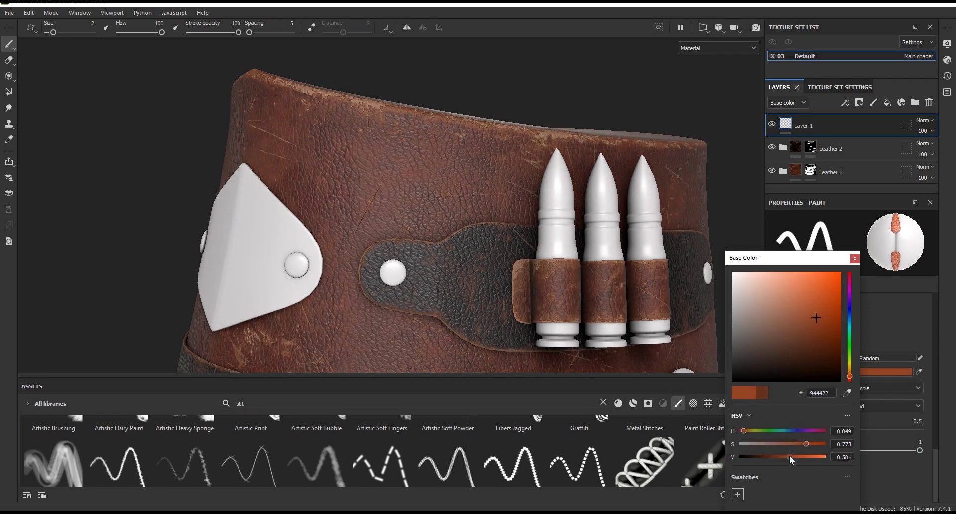
left_click(855, 258)
Test stitch lines on the leather and set the brush size to 3.
left_click(429, 128, "shift")
scroll(413, 164, "up", 1)
scroll(407, 186, "up", 1)
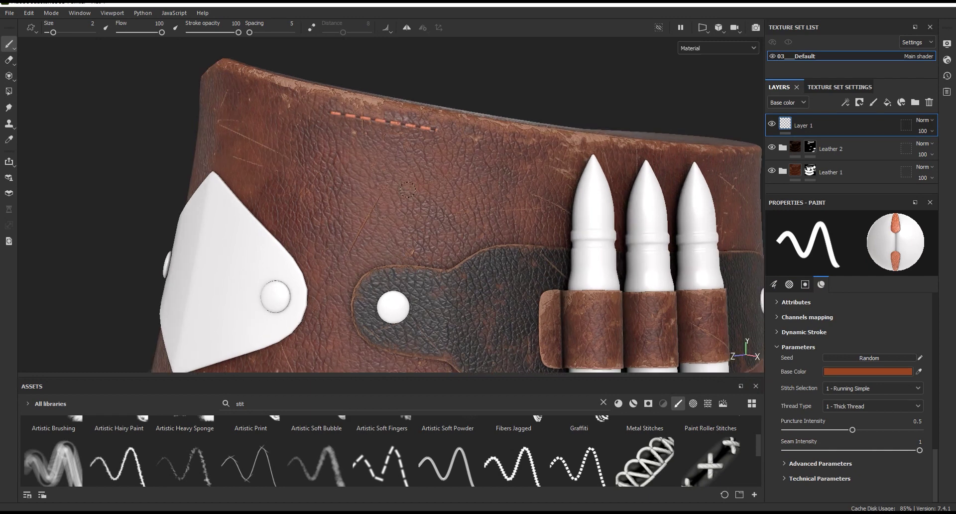
key("ctrl+z")
right_click(410, 193)
left_click(527, 229)
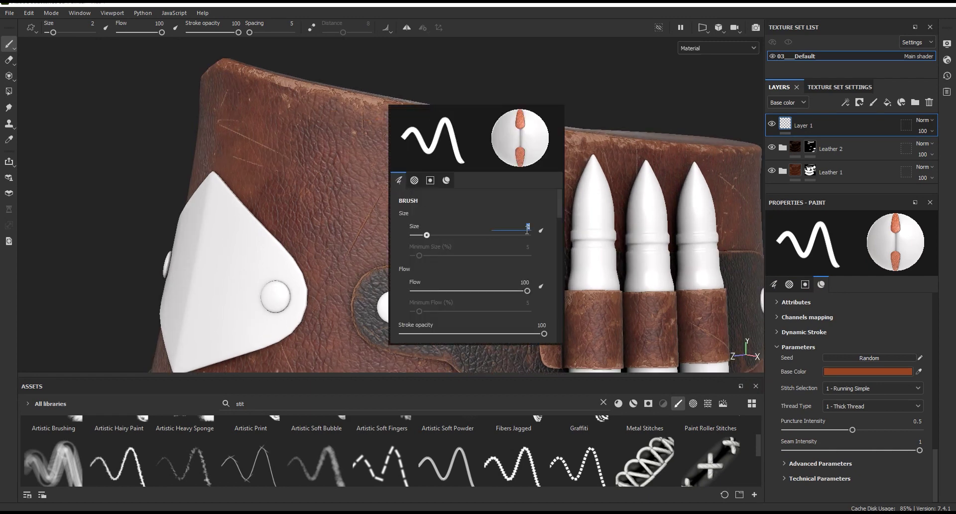
type("3")
key("Return")
left_click_drag(360, 144, 500, 180)
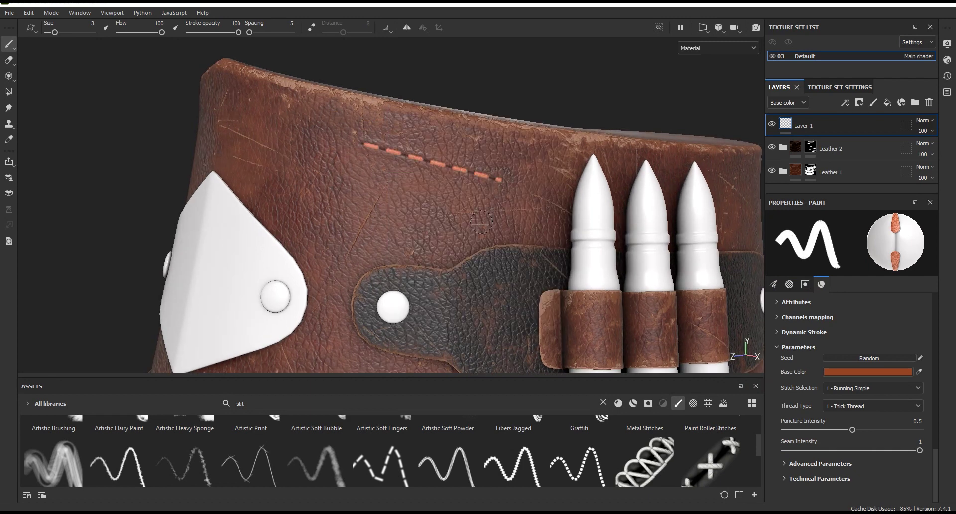
key("ctrl+z")
Reduce the stitch brush size to 2.5 and test a thinner line.
right_click(502, 227)
type("2.5")
key("Return")
left_click_drag(338, 121, 437, 138)
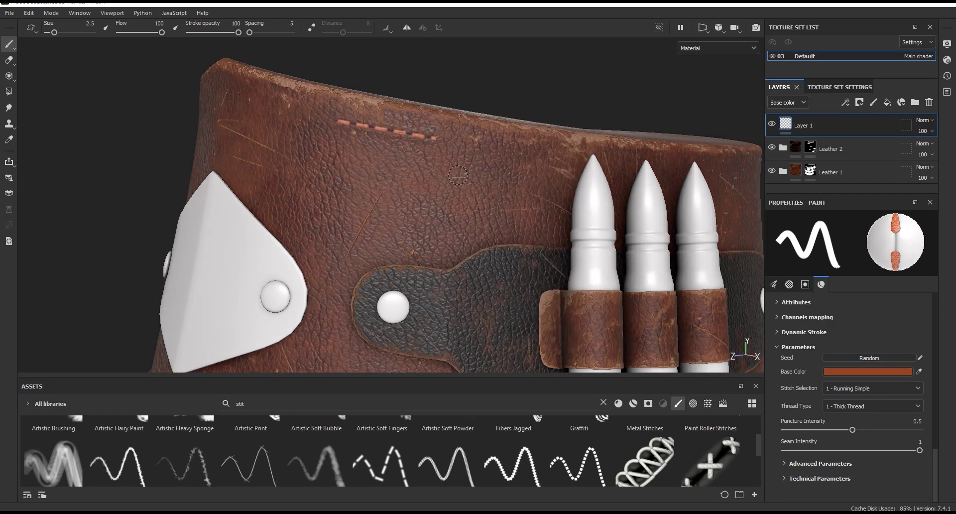
key("ctrl+z")
Darken the thread colour to 803F24 and test stitches across the leather.
left_click(881, 371)
left_click_drag(802, 456, 819, 444)
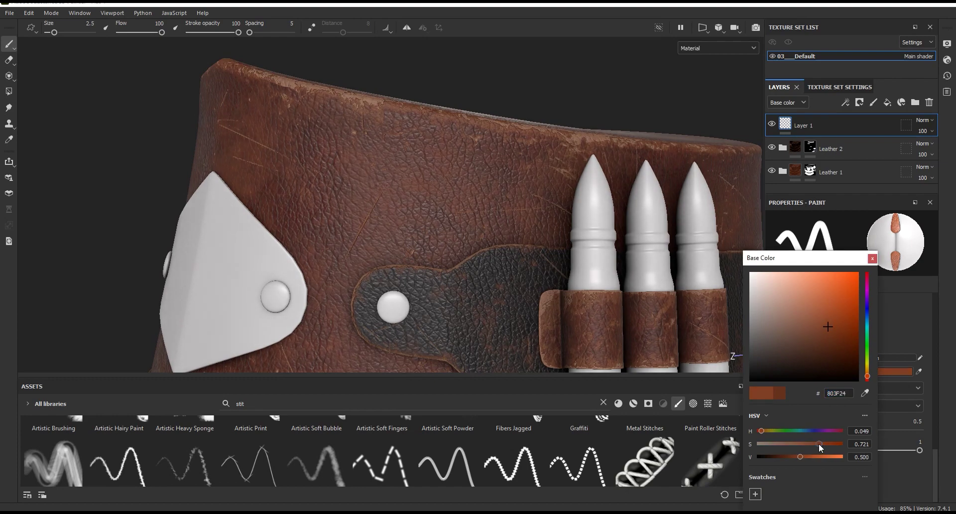
left_click(872, 259)
left_click_drag(482, 165, 517, 172)
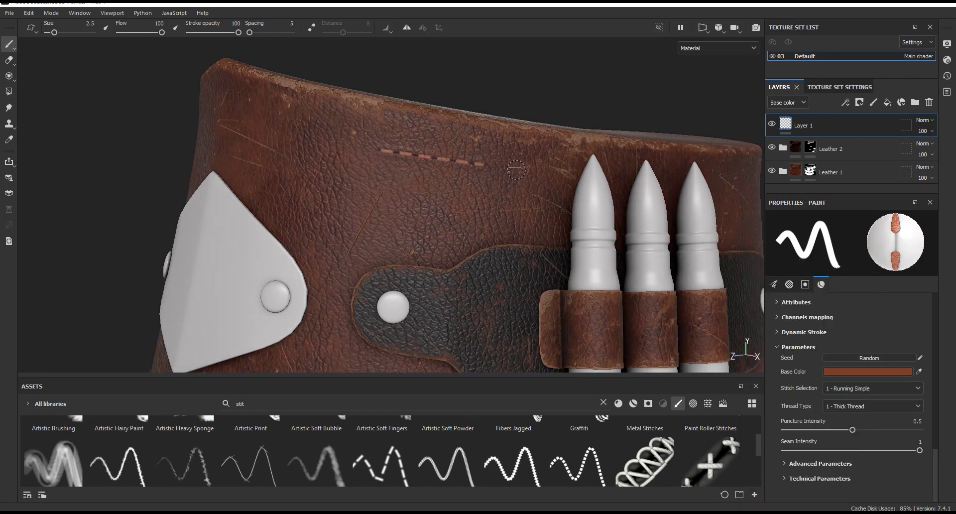
scroll(476, 98, "down", 5)
scroll(493, 173, "up", 2)
scroll(493, 173, "up", 2)
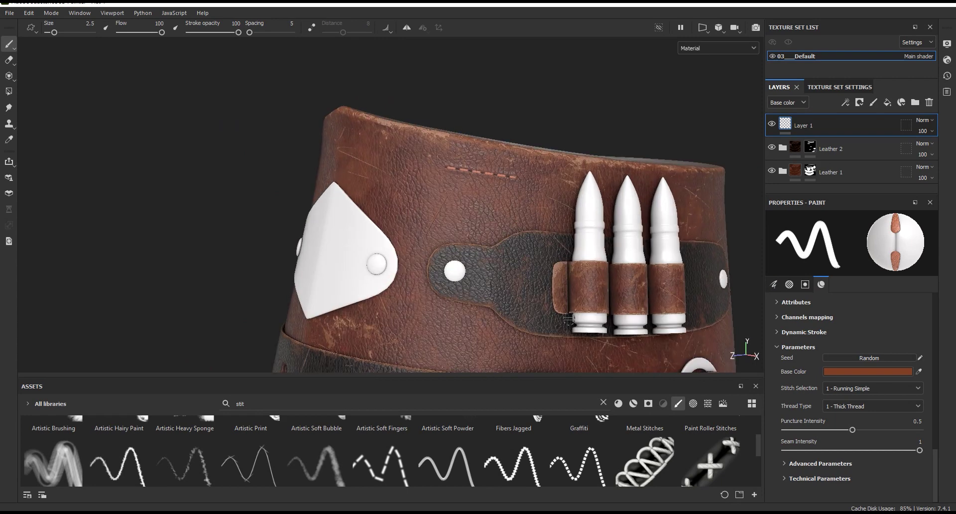
scroll(493, 173, "up", 1)
scroll(494, 175, "up", 1)
key("ctrl+z")
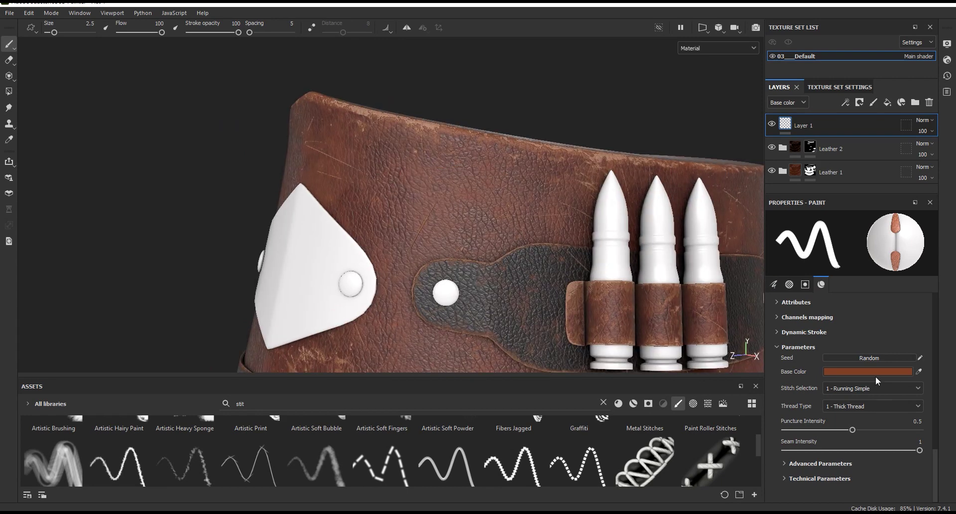
Dull the thread to a less saturated brown and test stitches along the top edge.
left_click(875, 372)
left_click(802, 444)
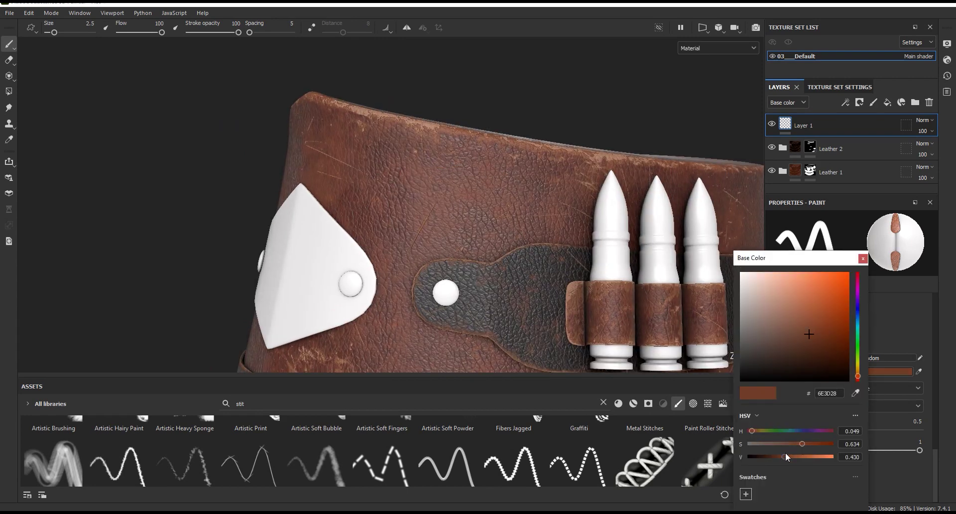
left_click(523, 154, "shift")
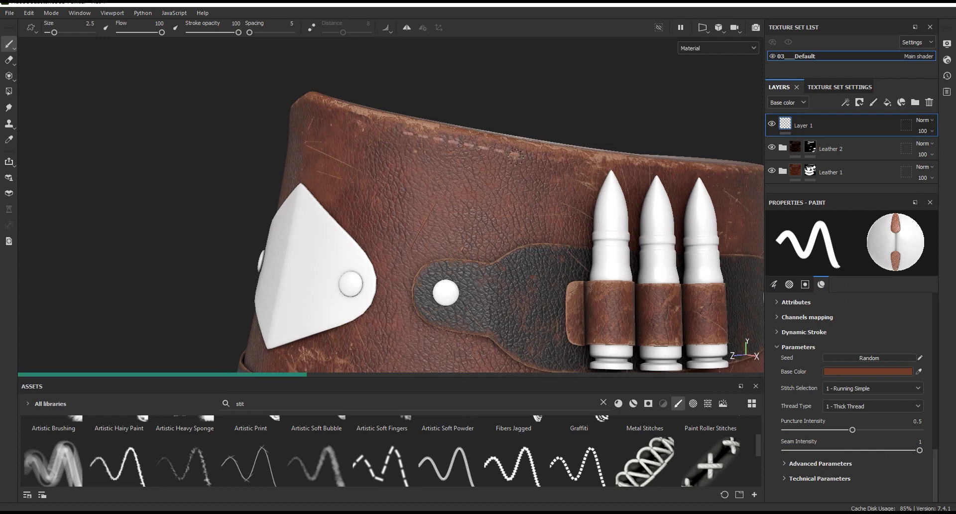
scroll(513, 151, "up", 1)
scroll(512, 151, "up", 1)
key("ctrl+z")
Set Thread Type to Twisted Thread, raise puncture intensity to 0.57, and retest the top edge.
left_click(847, 388)
left_click(847, 404)
left_click(845, 436)
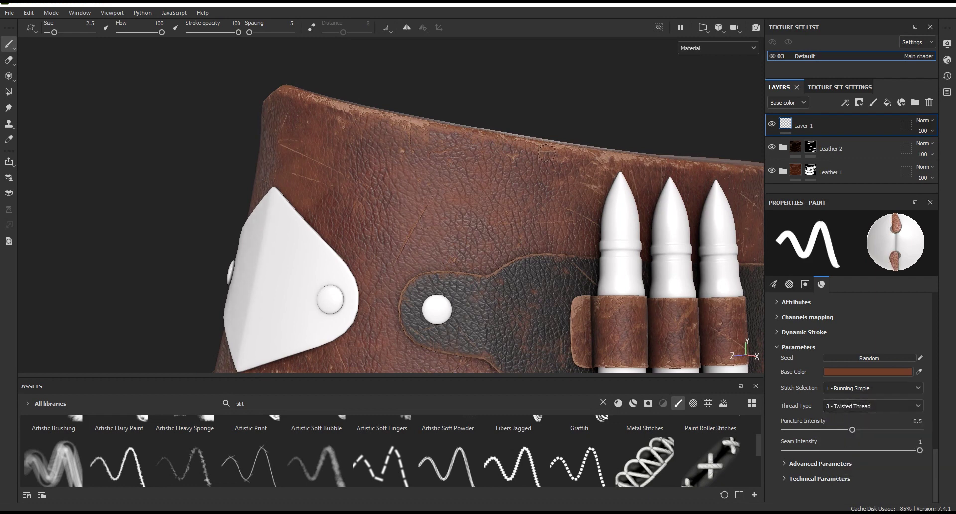
left_click(529, 156, "shift")
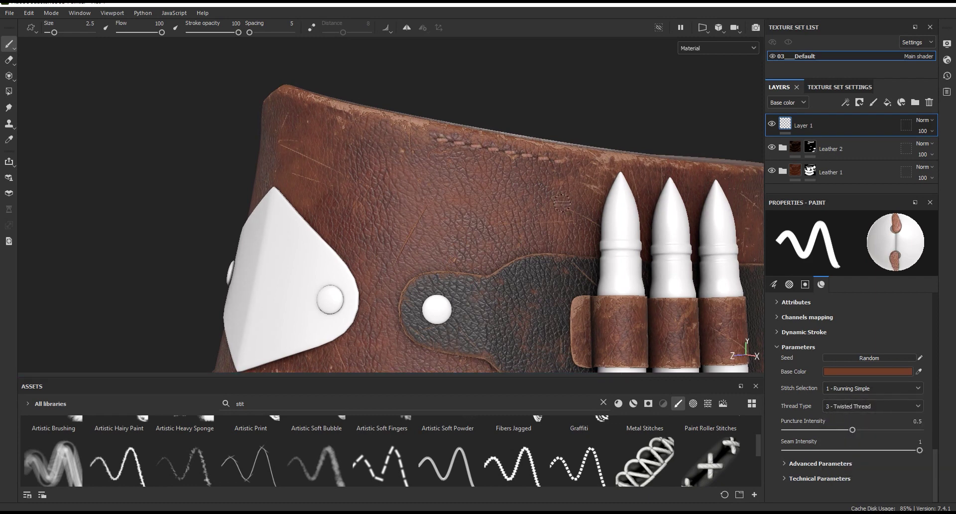
key("ctrl+z")
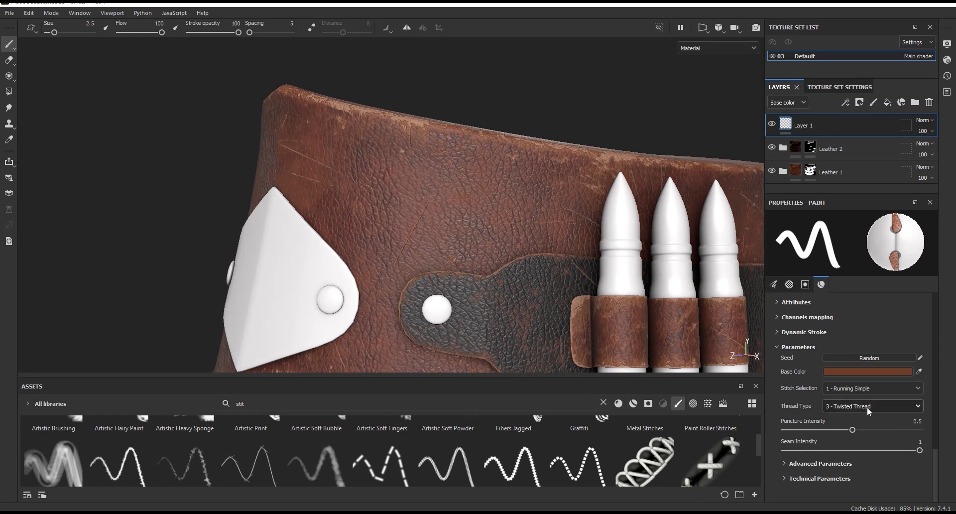
left_click(860, 430)
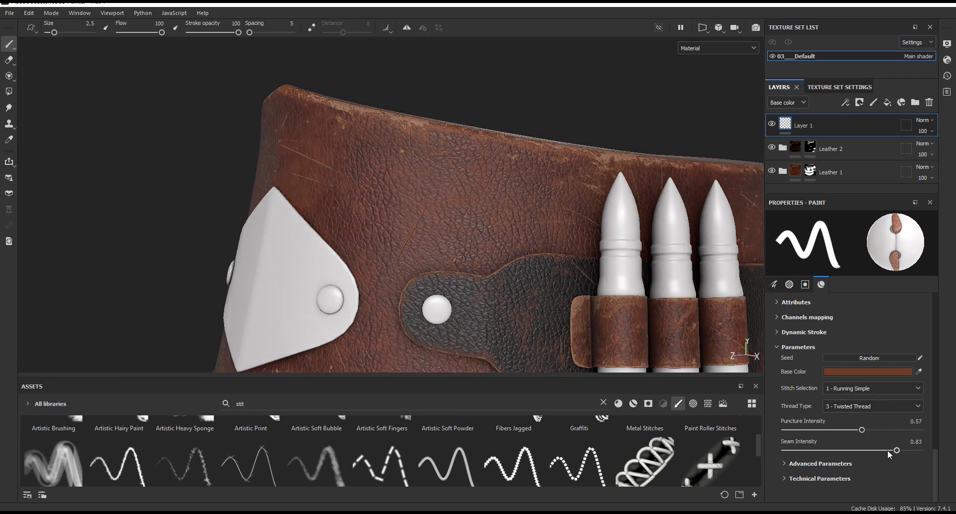
left_click(420, 135)
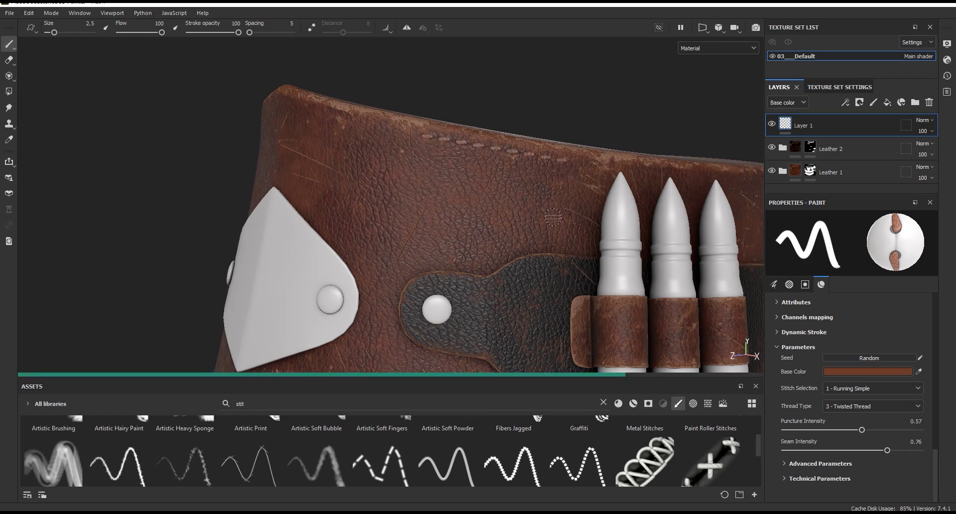
left_click(859, 465)
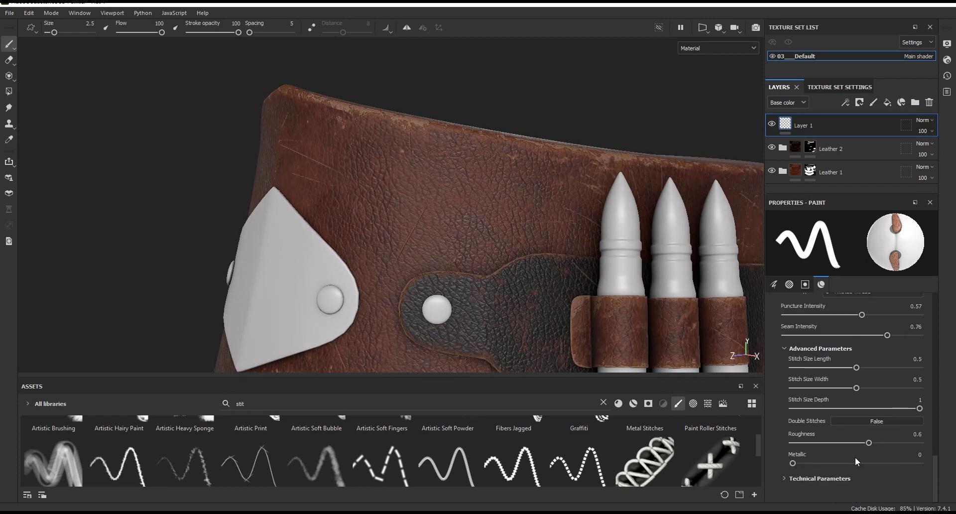
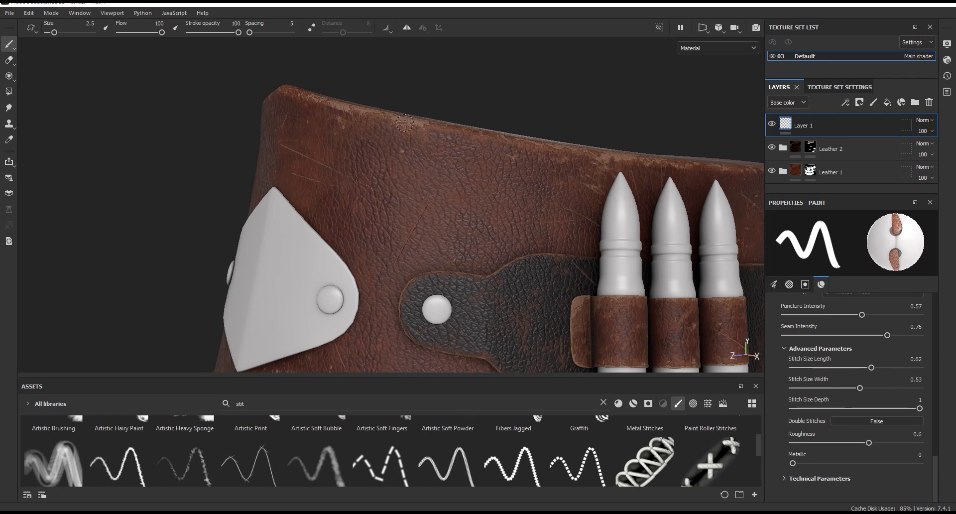
Paint test stitch lines along the strap's top edge, then undo them.
left_click(488, 147, "shift")
mouse_move(488, 147)
left_mouse_down("alt")
mouse_move(361, 260)
mouse_move(469, 192)
mouse_move(473, 145)
left_mouse_up("alt")
key("ctrl+z")
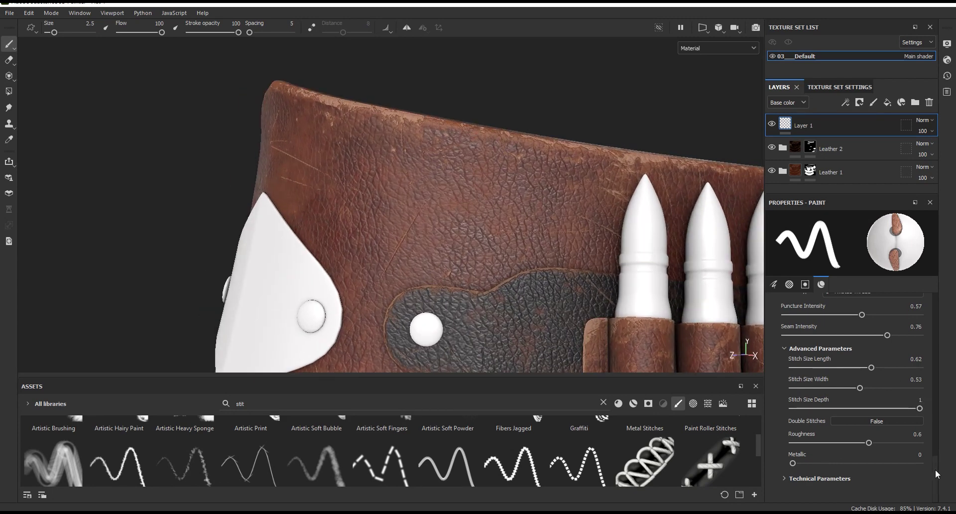
scroll(936, 473, "up", 2)
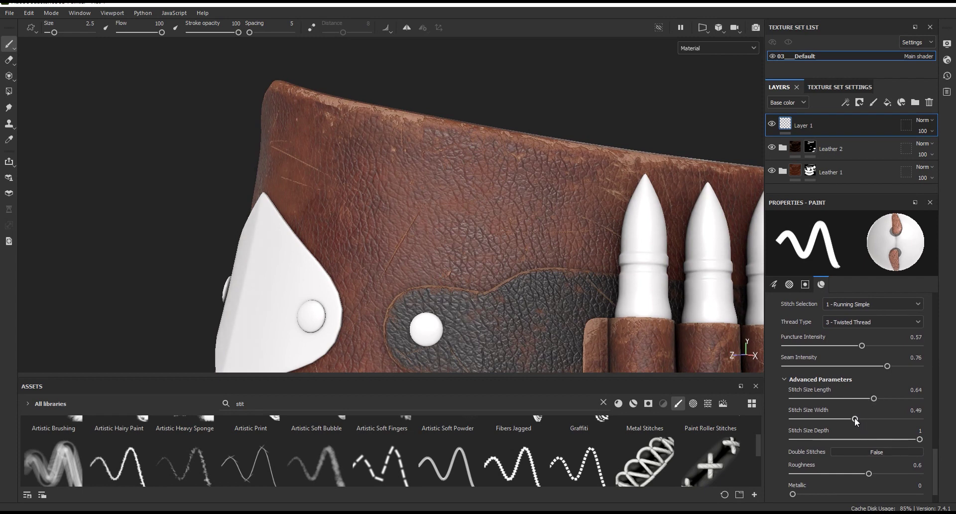
left_click_drag(460, 153, 556, 167)
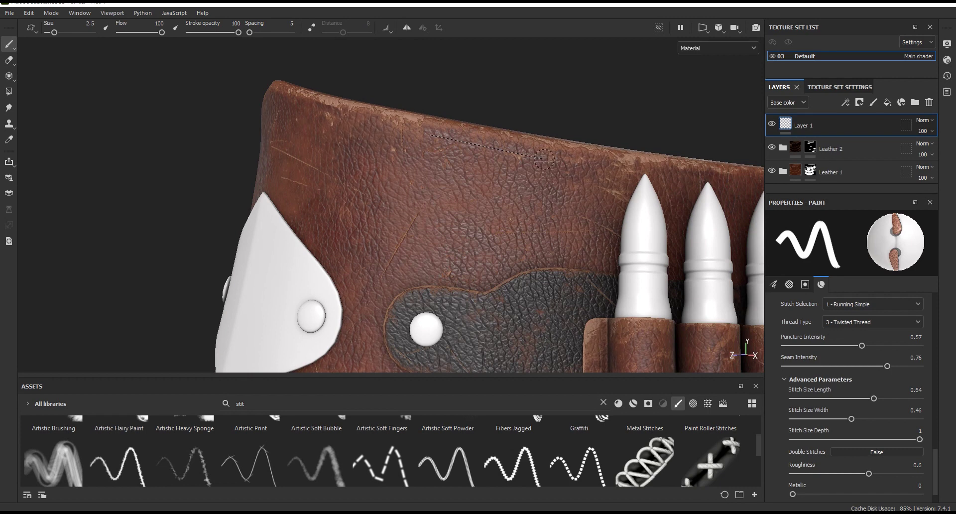
key("ctrl+z")
Set stitch length 0.64, width 0.46, roughness 0.44 and retest seams along the top edge.
scroll(553, 168, "down", 3)
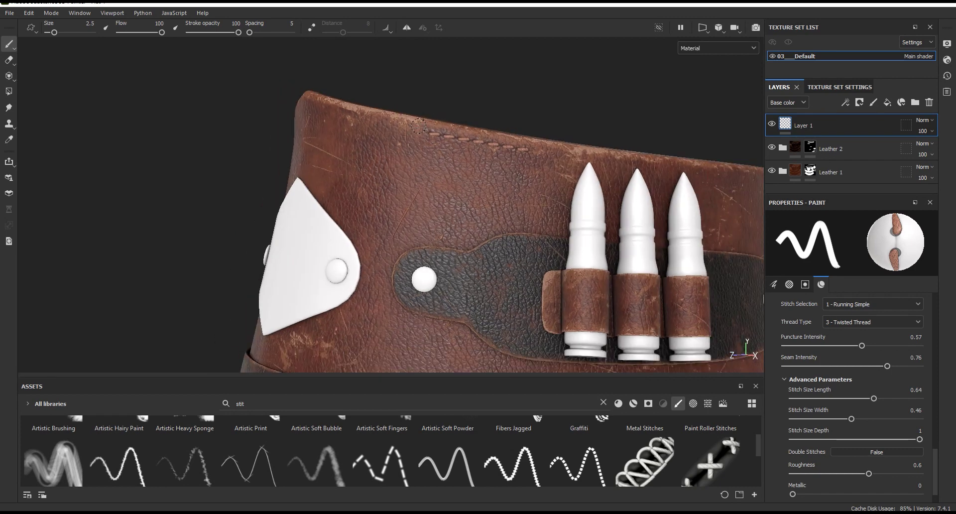
scroll(523, 169, "up", 3)
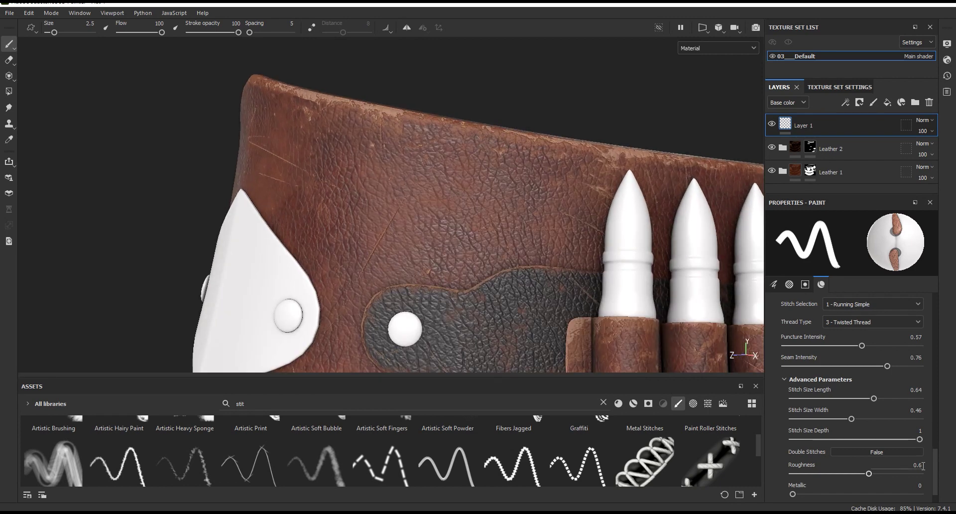
scroll(897, 458, "down", 2)
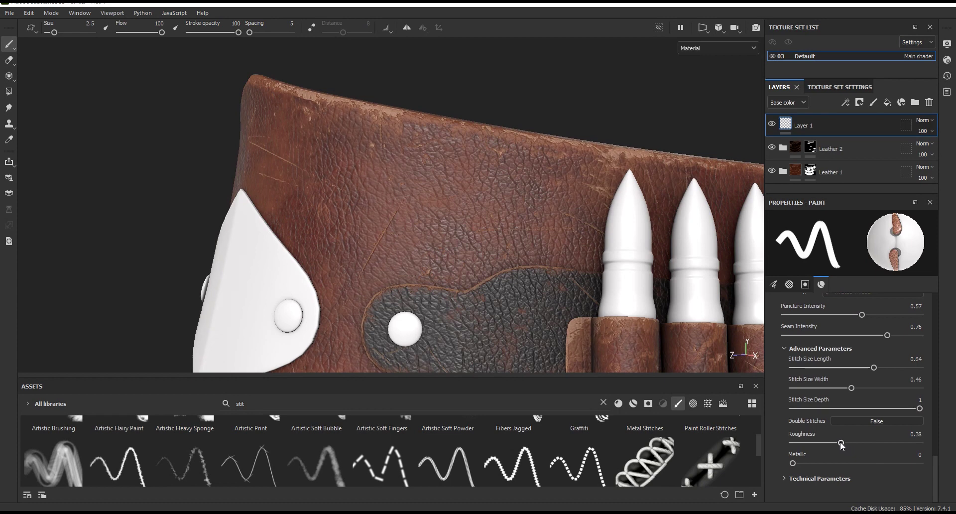
left_click(557, 150, "shift")
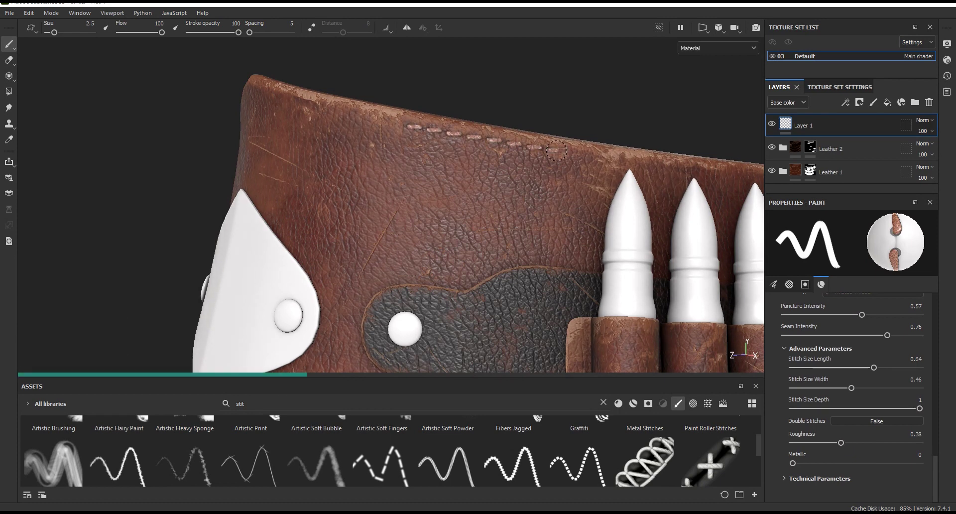
left_click_drag(557, 151, 736, 343, "alt")
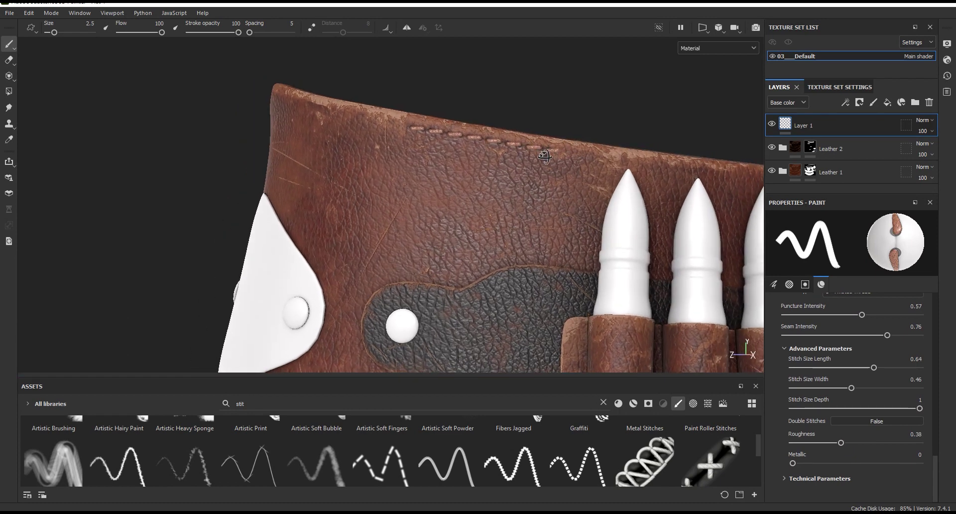
key("ctrl+z")
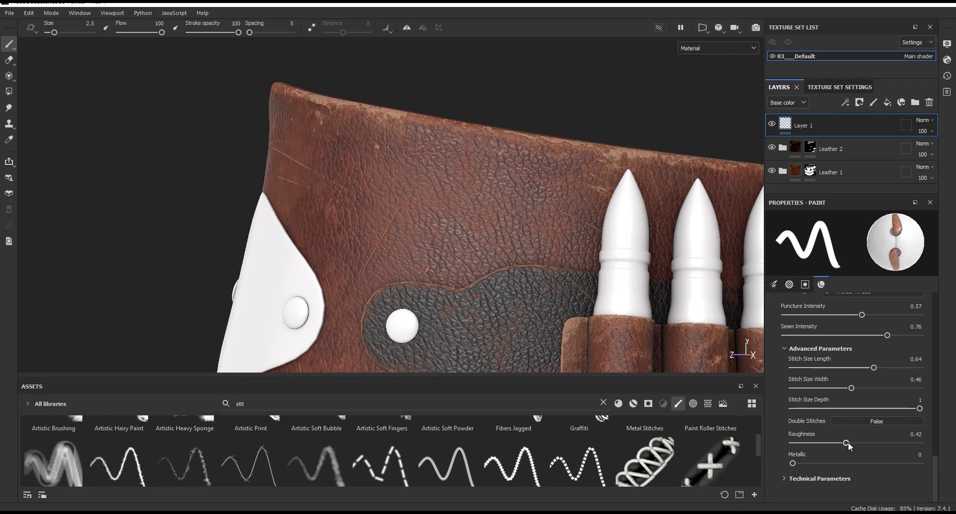
left_click(581, 170, "shift")
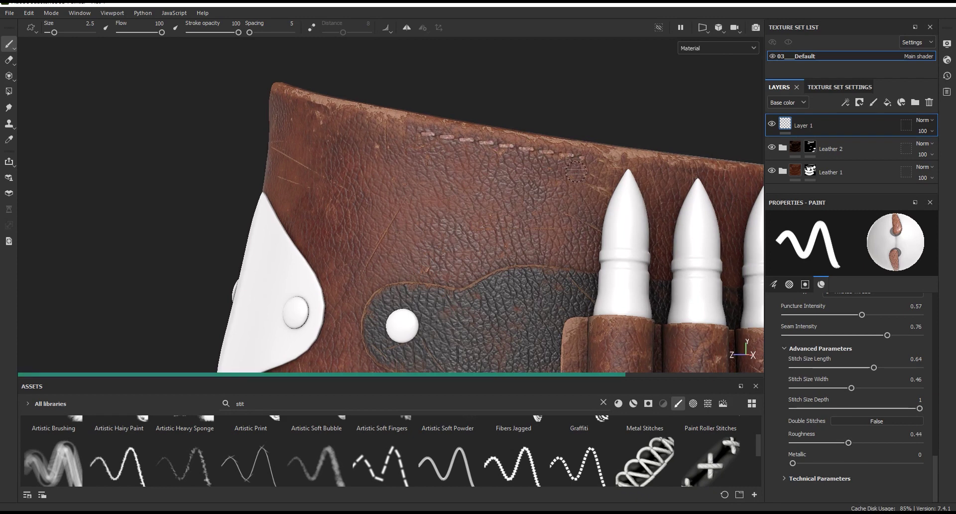
left_click_drag(478, 170, 518, 149, "alt")
scroll(890, 421, "up", 3)
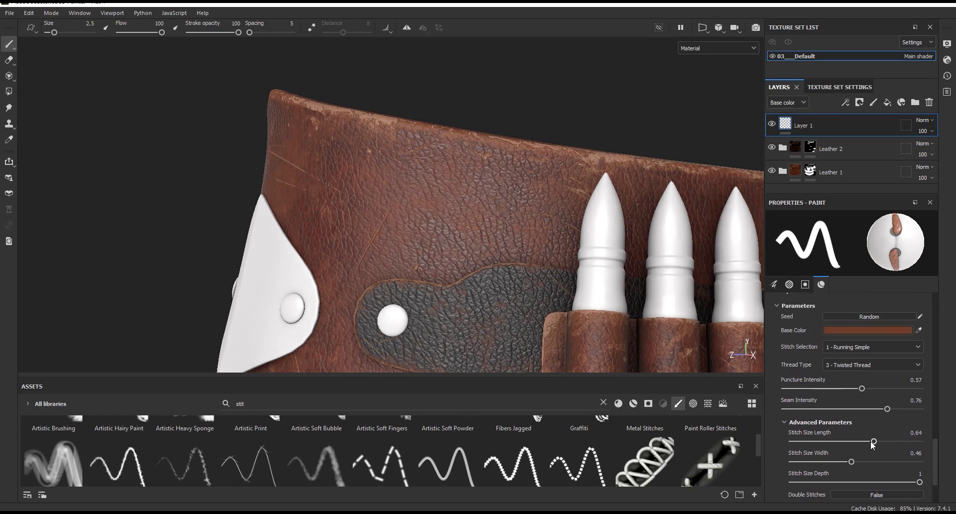
Set stitch length to 0.66, width 0.42 and roughness 0.47, testing a stroke and undoing it.
left_click(877, 441)
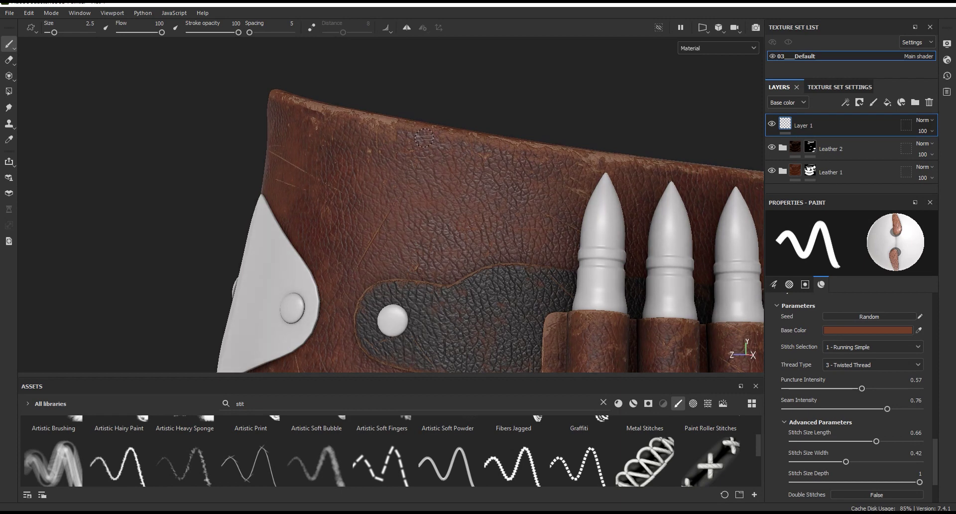
left_click(503, 151, "shift")
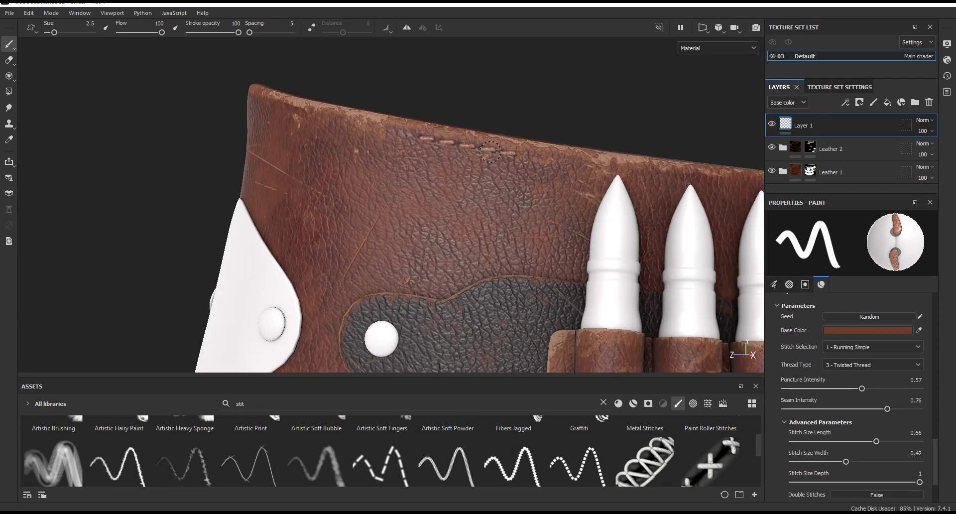
scroll(491, 151, "up", 2)
key("ctrl+z")
scroll(851, 467, "down", 2)
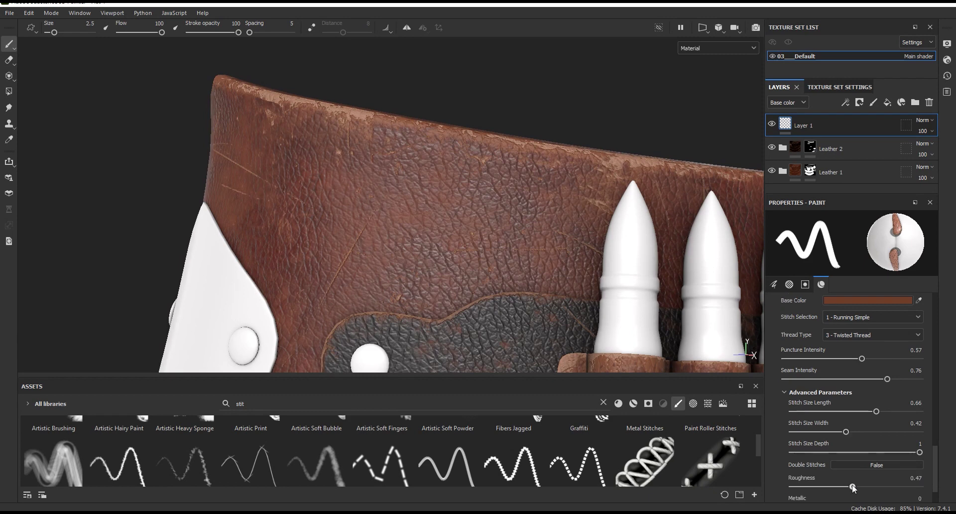
left_click_drag(934, 448, 927, 449)
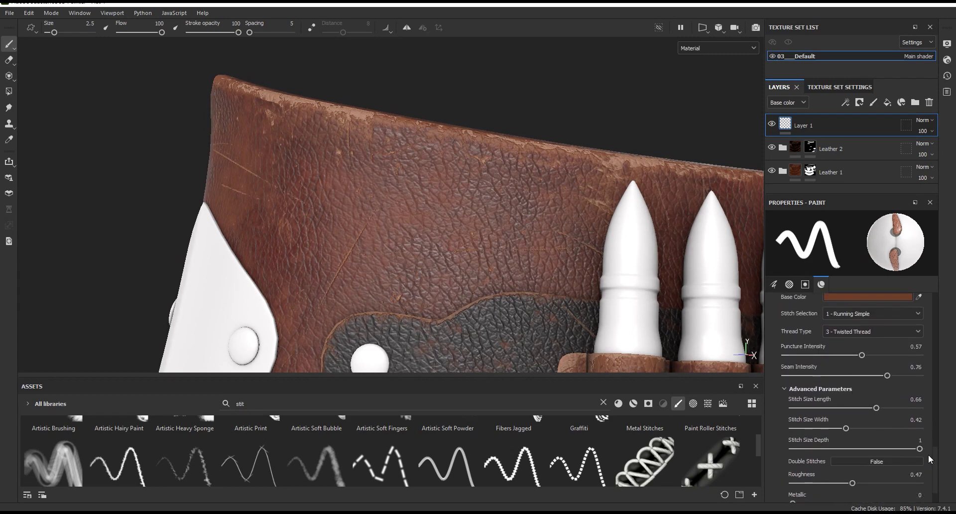
scroll(927, 453, "up", 3)
Raise puncture intensity to 0.68 and seam intensity to 0.93, then test and undo stitches on the rim.
left_click(877, 414)
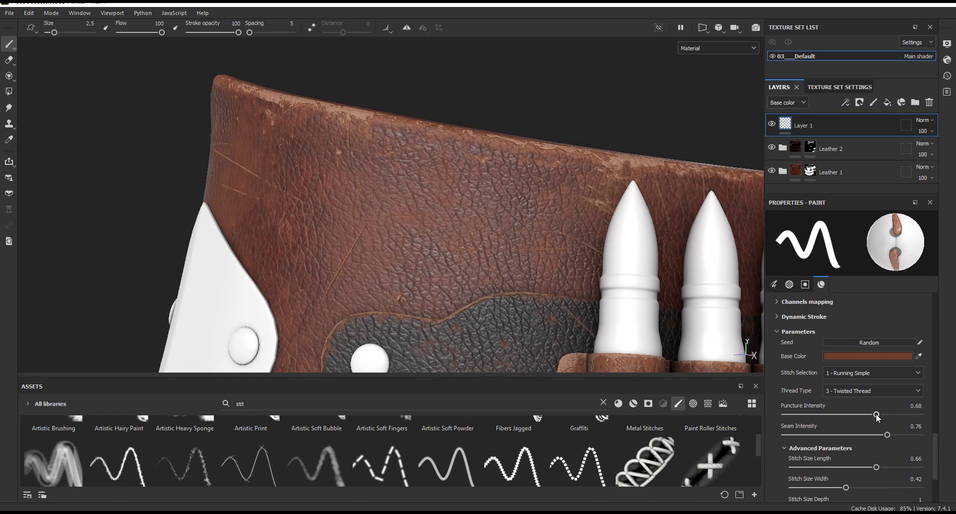
left_click(521, 152, "shift")
scroll(523, 203, "down", 3)
mouse_move(523, 203)
left_mouse_down("alt")
mouse_move(453, 188)
mouse_move(456, 64)
mouse_move(474, 117)
mouse_move(466, 155)
left_mouse_up("alt")
scroll(454, 189, "down", 3)
scroll(456, 64, "up", 5)
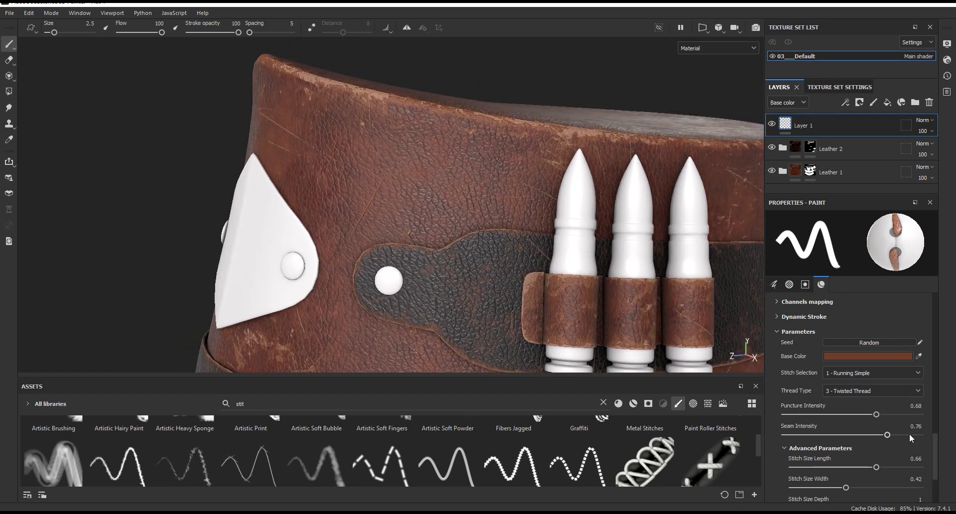
left_click(507, 132, "shift")
left_click_drag(495, 164, 498, 158, "alt")
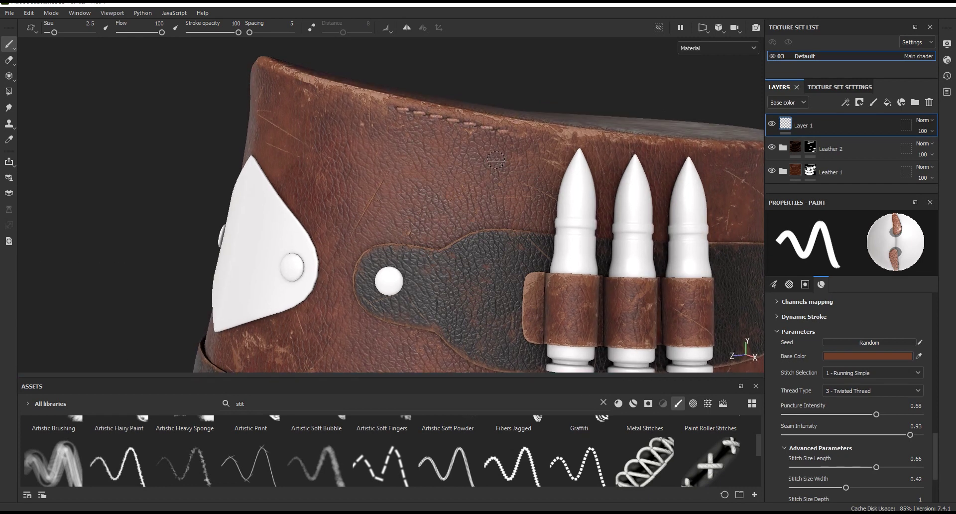
key("ctrl+z")
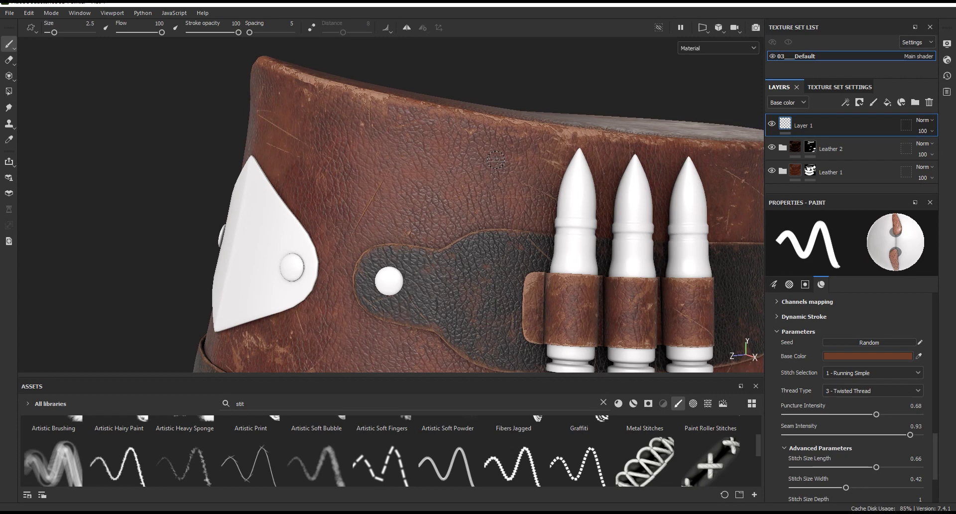
key("f")
left_click(703, 29)
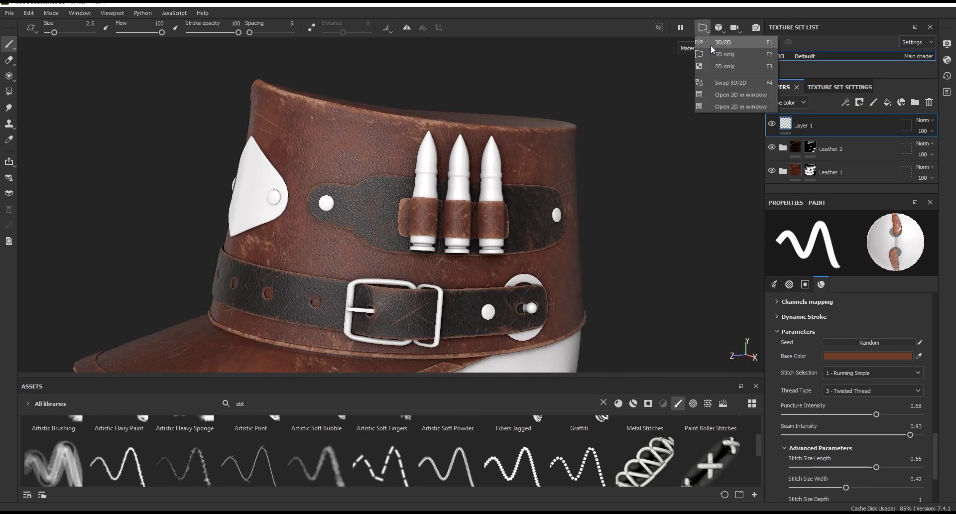
Show the 3D and UV views side by side, with the UV view enlarged on the belt edge.
left_click(712, 44)
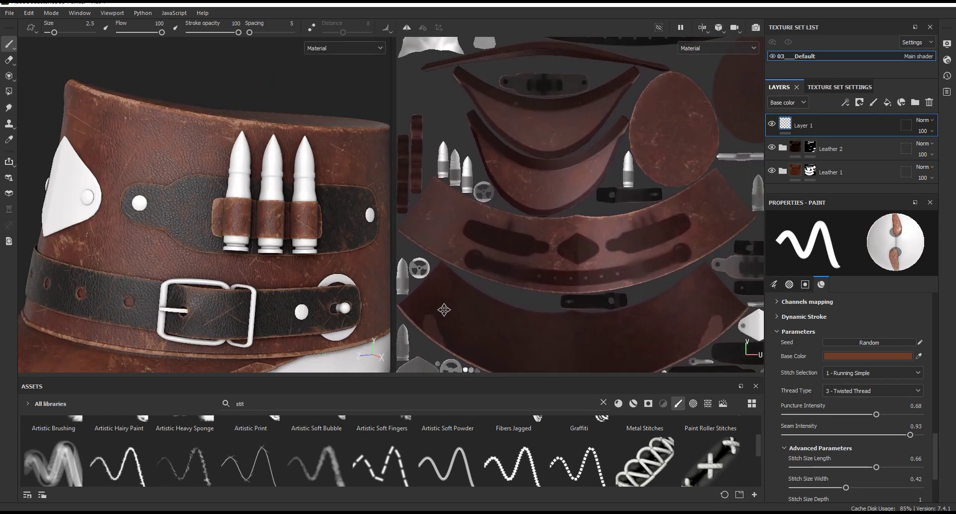
scroll(724, 211, "up", 1)
left_click_drag(389, 214, 151, 214)
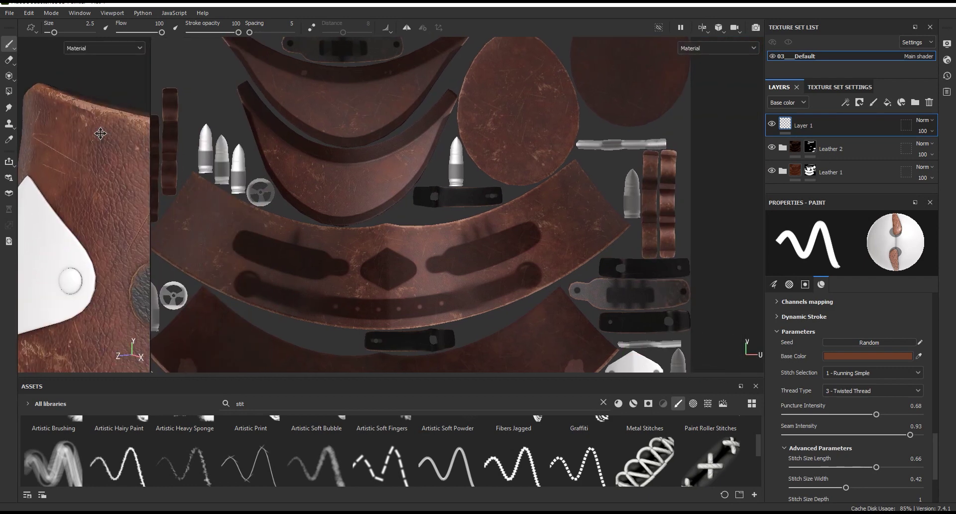
scroll(379, 214, "up", 2)
scroll(380, 215, "up", 2)
scroll(379, 215, "up", 2)
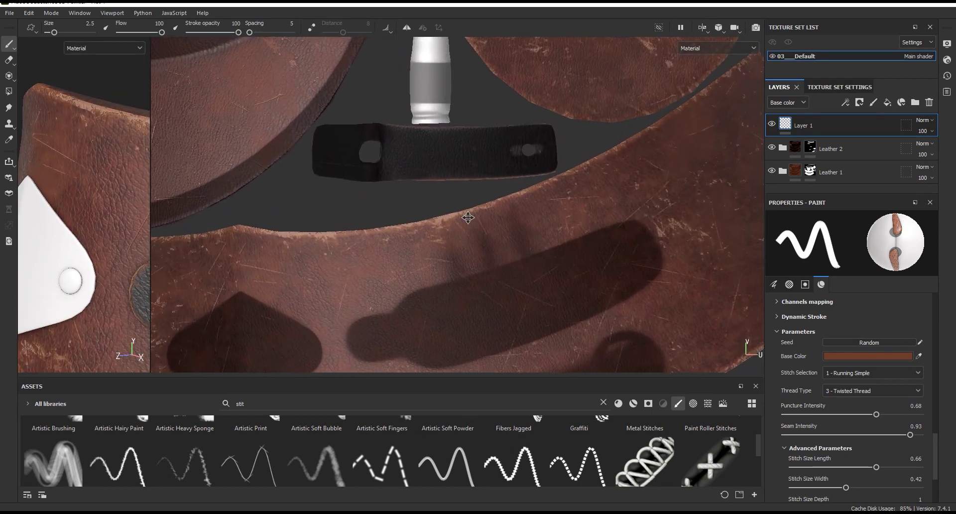
middle_click_drag(475, 215, 414, 254)
scroll(184, 282, "up", 1)
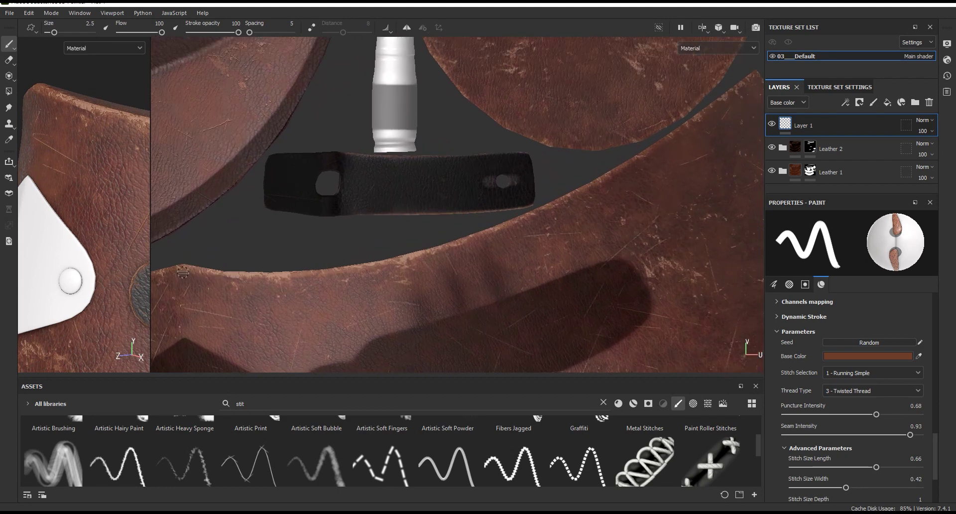
Paint a stitch line along the leather panel's edge in the UV view.
left_click(219, 280, "shift")
left_click(288, 281, "shift")
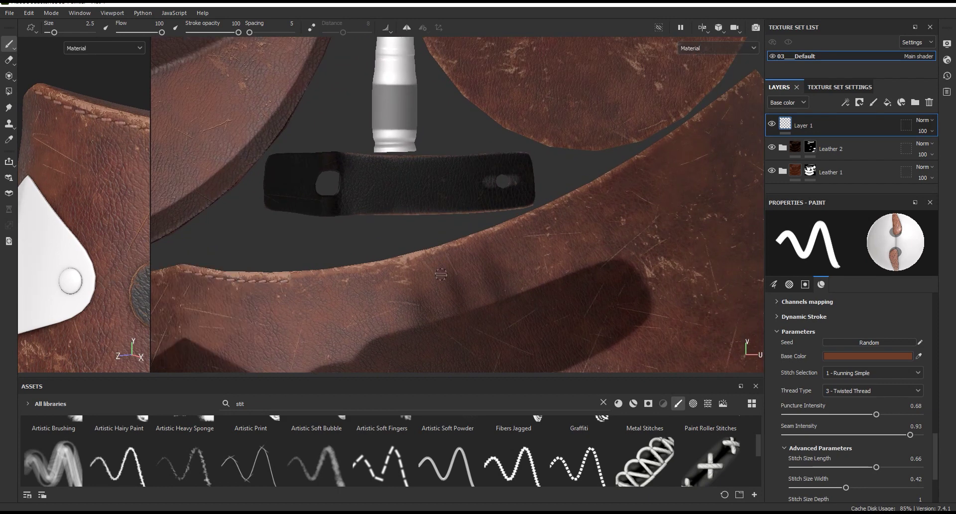
left_click_drag(47, 110, 91, 140, "alt")
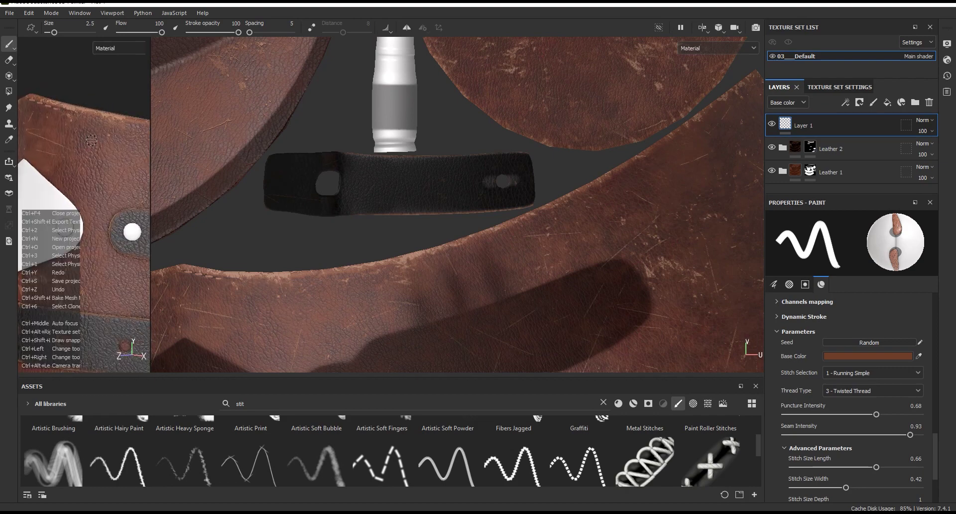
scroll(192, 274, "up", 2)
scroll(193, 274, "up", 1)
left_click_drag(179, 268, 297, 285)
left_click(448, 286, "shift")
left_click(563, 259, "shift")
left_click_drag(729, 209, 280, 313, "alt")
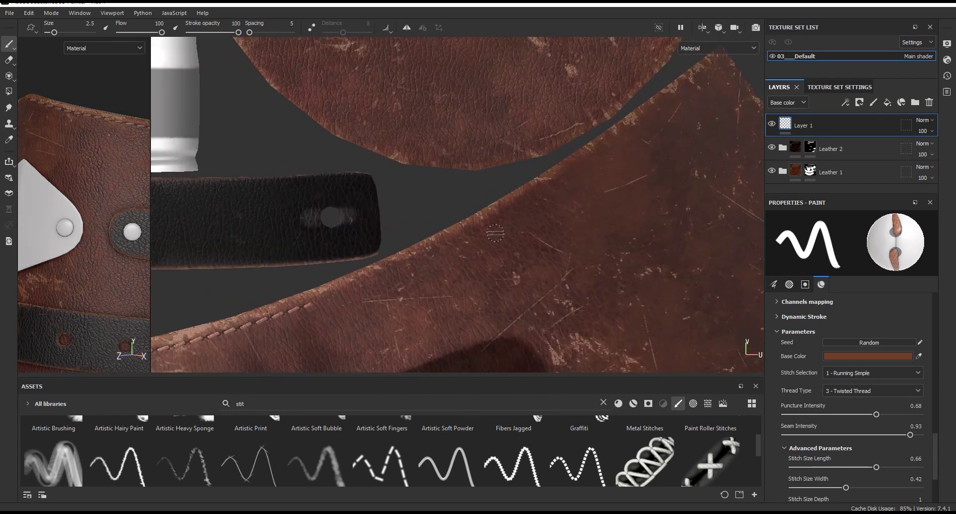
left_click(348, 287, "shift")
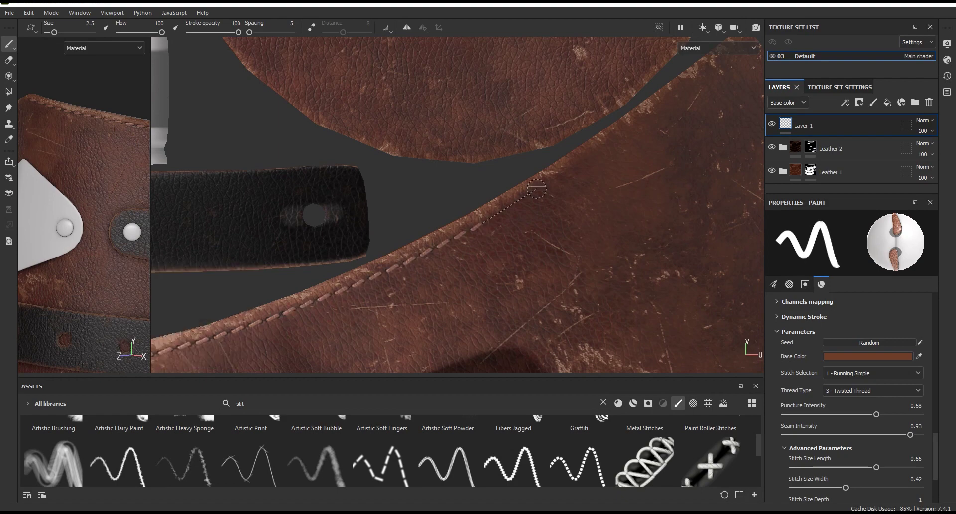
Orbit around the leather pieces, then switch the viewport to 3D only.
mouse_move(726, 64)
left_mouse_down("alt")
mouse_move(651, 155)
mouse_move(304, 287)
mouse_move(626, 206)
left_mouse_up("alt")
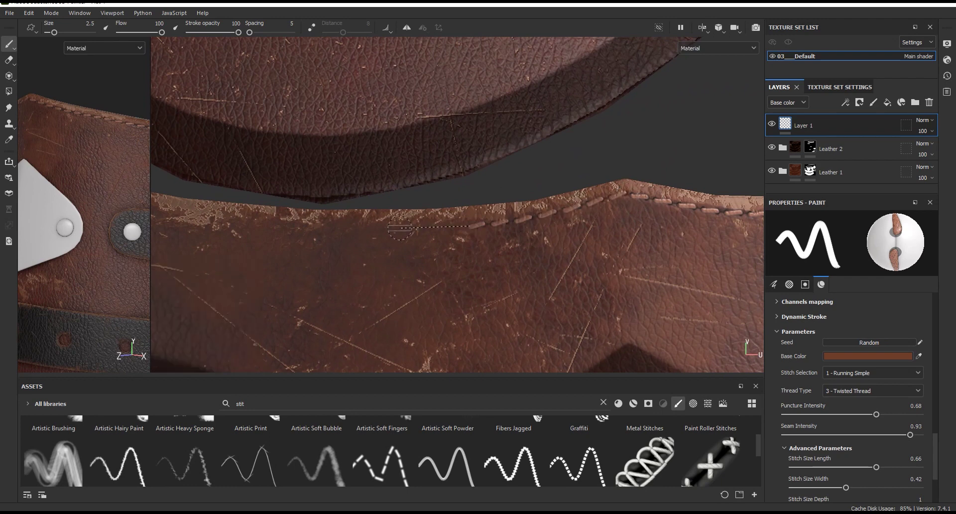
mouse_move(194, 218)
left_mouse_down("alt")
mouse_move(739, 267)
mouse_move(601, 248)
left_mouse_up("alt")
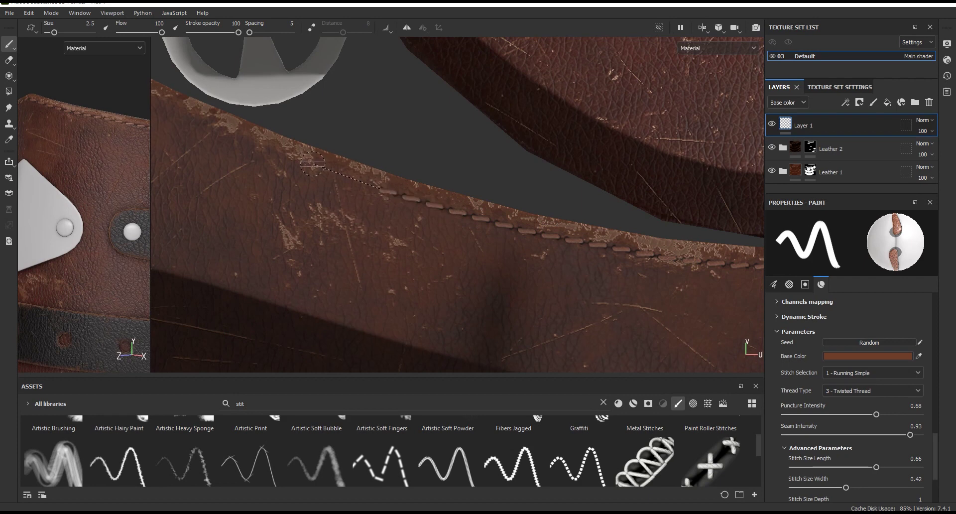
mouse_move(205, 121)
left_mouse_down("alt")
mouse_move(651, 326)
mouse_move(583, 279)
left_mouse_up("alt")
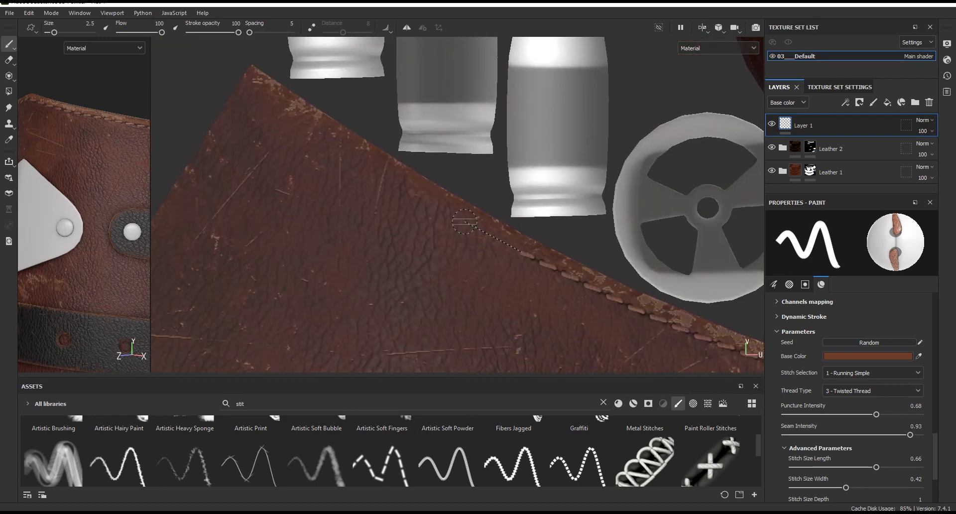
left_click_drag(327, 137, 325, 187, "alt")
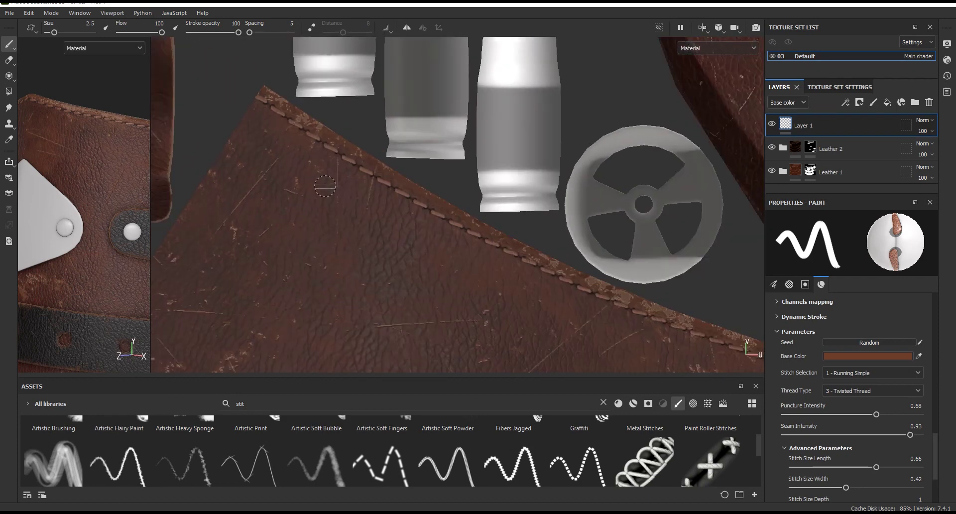
left_click(698, 32)
left_click(710, 62)
mouse_move(500, 213)
left_mouse_down("alt")
mouse_move(513, 160)
mouse_move(631, 158)
mouse_move(434, 157)
mouse_move(478, 169)
left_mouse_up("alt")
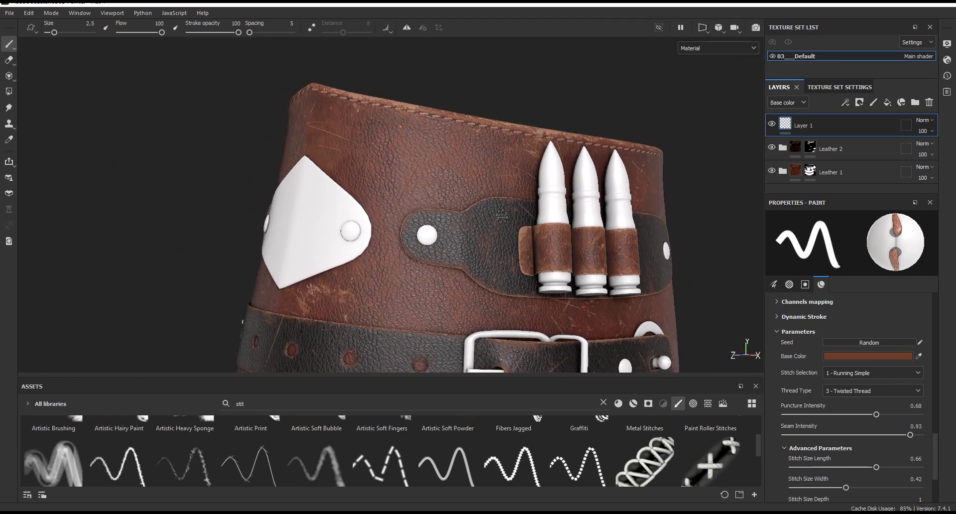
Return to the side-by-side 3D and UV layout with the belt edge in view.
middle_click_drag(478, 170, 492, 158, "alt")
scroll(492, 158, "up", 3)
scroll(492, 158, "up", 3)
left_click(703, 28)
left_click(724, 42)
middle_click_drag(501, 182, 438, 104)
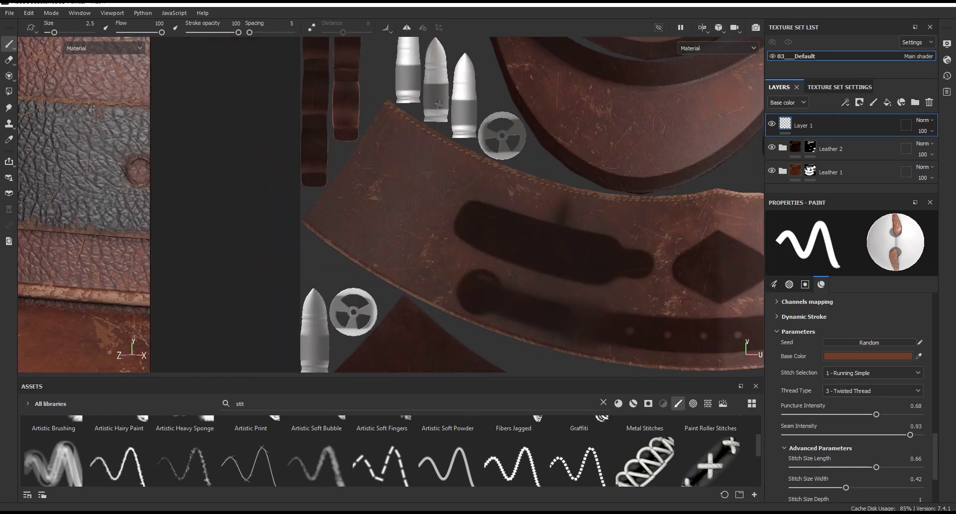
mouse_move(648, 335)
middle_mouse_down()
mouse_move(363, 258)
mouse_move(512, 279)
middle_mouse_up()
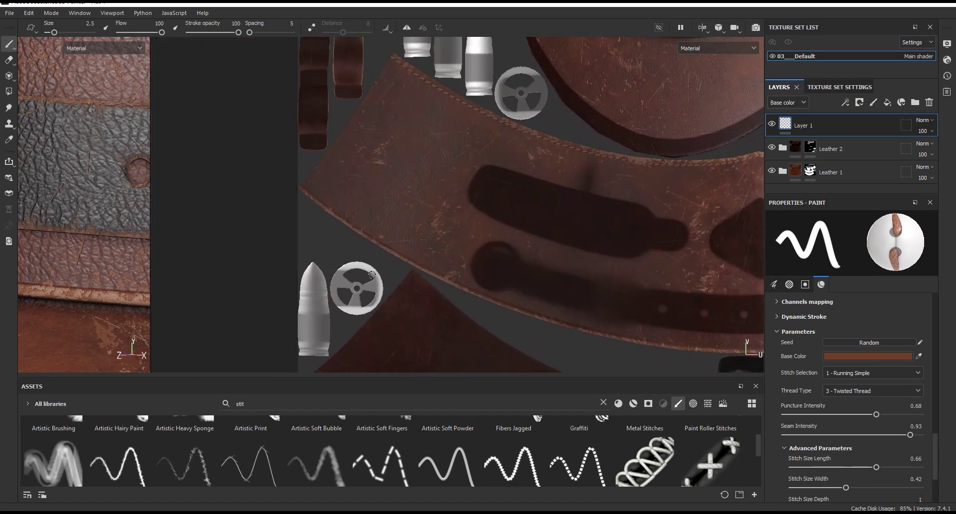
scroll(516, 303, "up", 3)
scroll(227, 123, "up", 1)
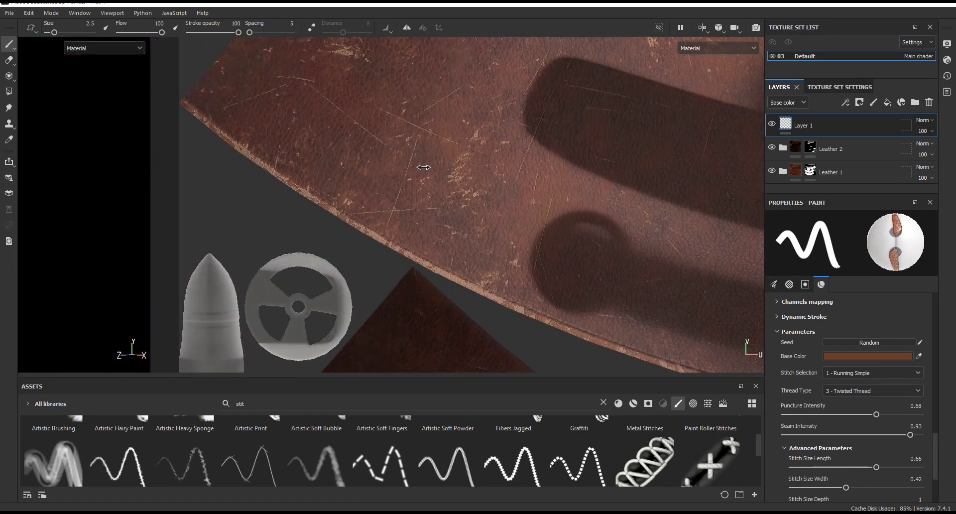
scroll(201, 101, "up", 1)
scroll(184, 96, "up", 1)
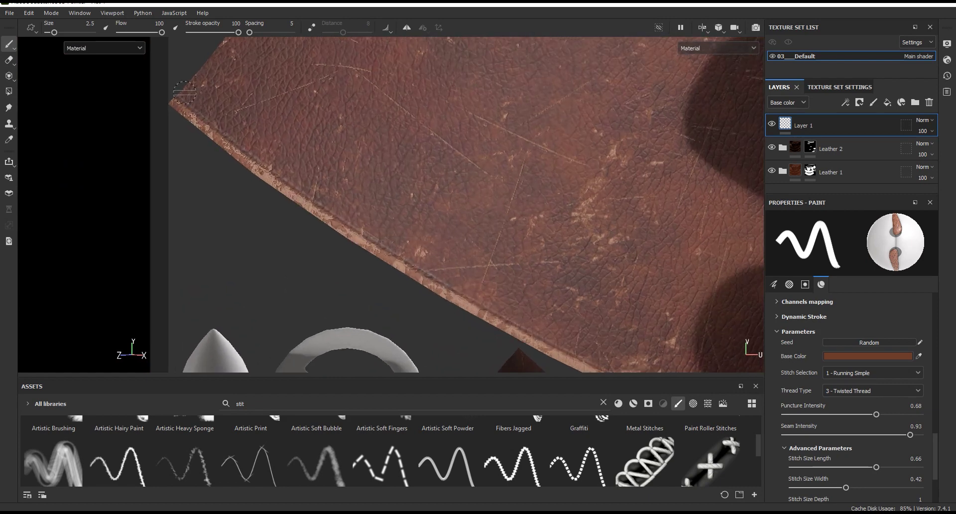
Stitch along the belt's upper and lower edges in the UV view.
left_click(247, 141, "shift")
mouse_move(384, 238)
left_mouse_down()
mouse_move(627, 371)
mouse_move(167, 109)
left_mouse_up()
left_click(225, 135, "shift")
left_click(517, 244, "shift")
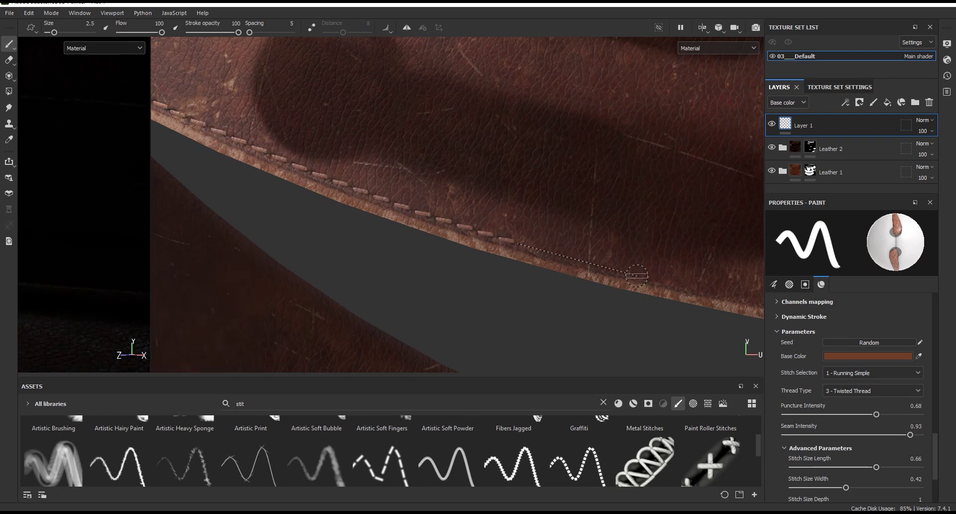
left_click(677, 284, "shift")
left_click_drag(678, 284, 251, 225, "alt")
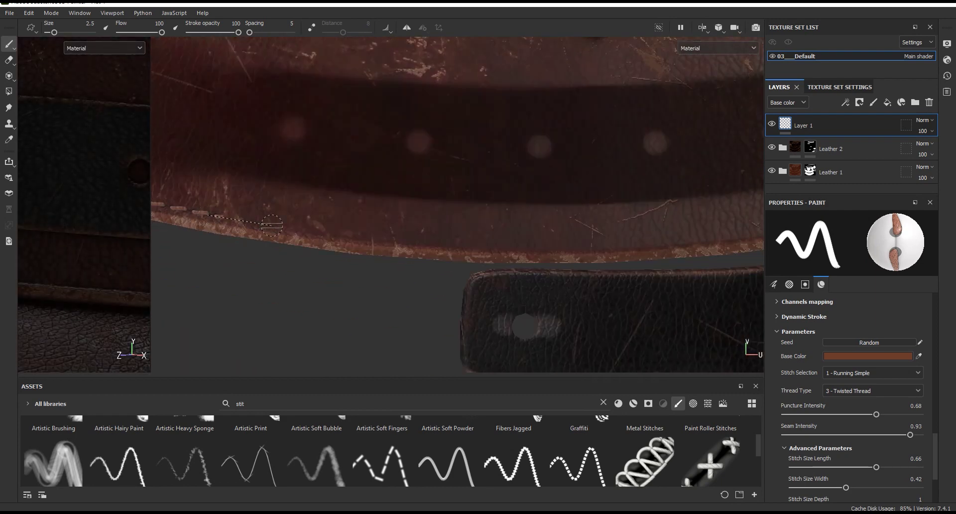
left_click(514, 246, "shift")
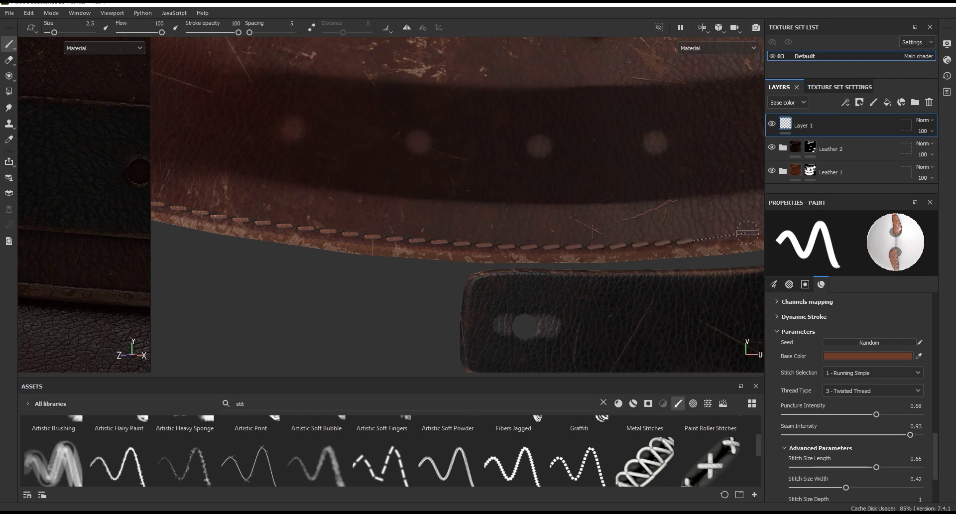
left_click(743, 232, "shift")
Continue the belt stitch line up the edge to the belt corner.
left_click_drag(743, 232, 638, 236, "alt")
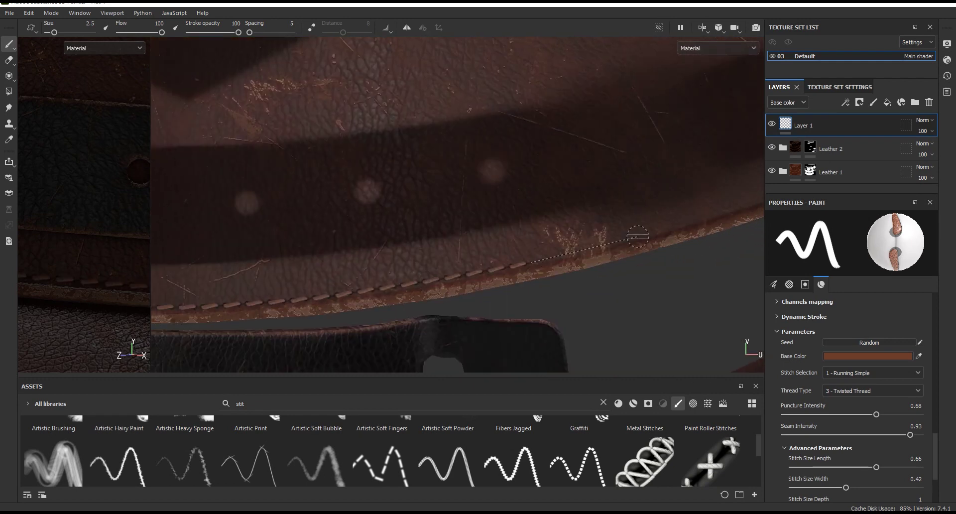
left_click_drag(735, 208, 385, 253, "alt")
left_click(385, 253, "shift")
left_click(689, 123, "shift")
left_click_drag(689, 124, 400, 271, "alt")
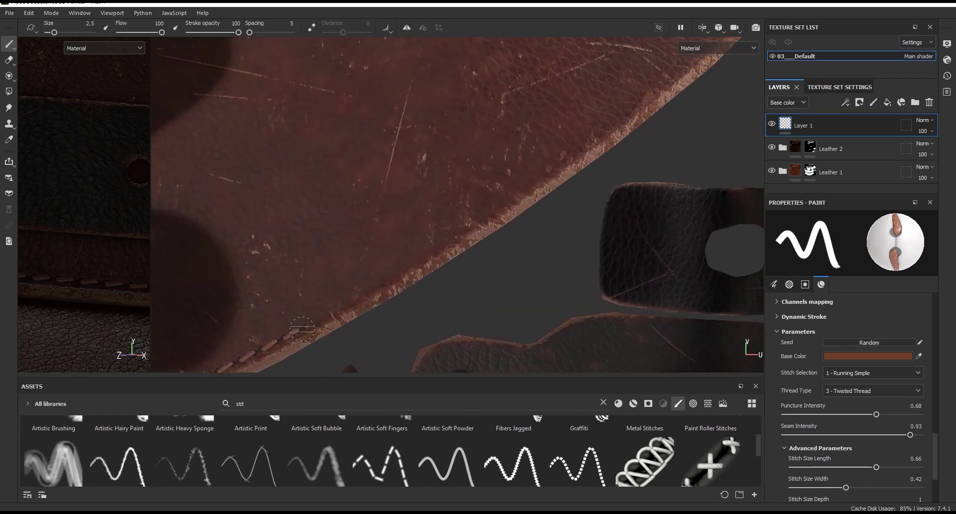
left_click(506, 203, "shift")
left_click_drag(505, 203, 495, 206, "alt")
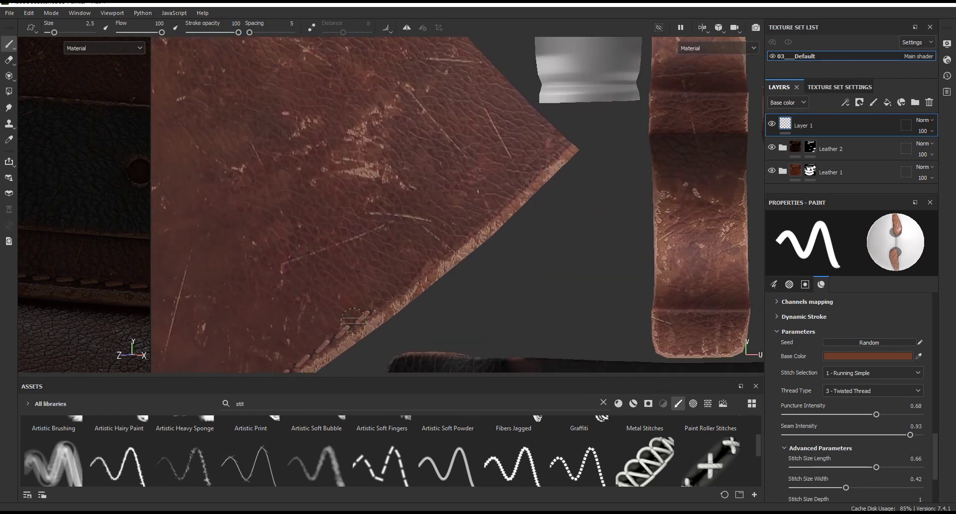
left_click(553, 152, "shift")
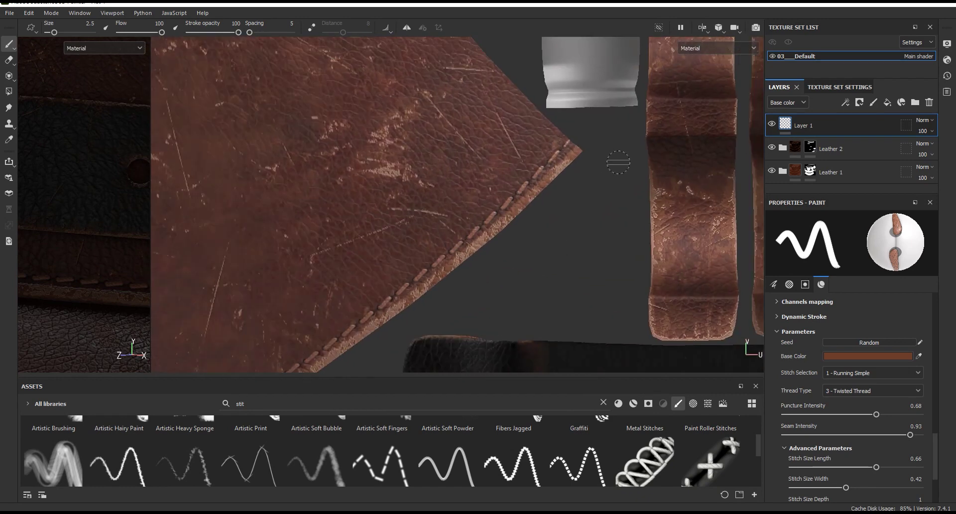
scroll(553, 152, "down", 5)
Switch to 3D only and orbit around the hat to inspect the belt stitches.
left_click(702, 28)
left_click(704, 41)
mouse_move(311, 155)
left_mouse_down("alt")
mouse_move(462, 235)
mouse_move(431, 227)
left_mouse_up("alt")
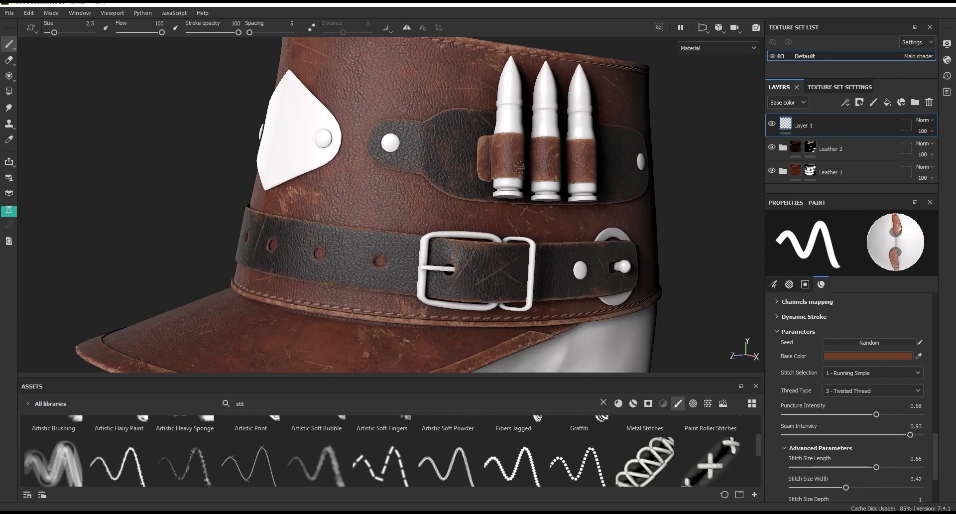
scroll(434, 221, "up", 5)
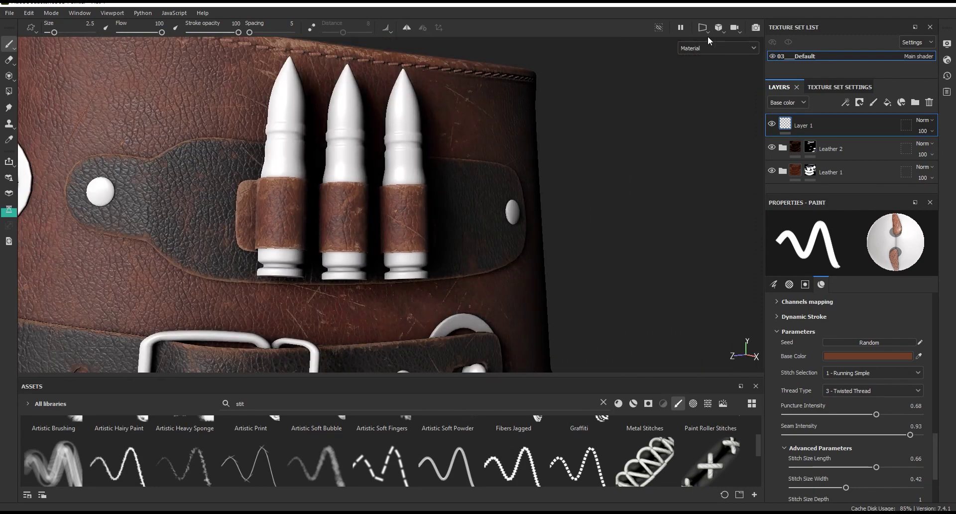
Back in the 3D and UV layout, start a stitch on the right strap loop and save.
left_click(707, 32)
left_click(712, 43)
scroll(681, 83, "down", 2)
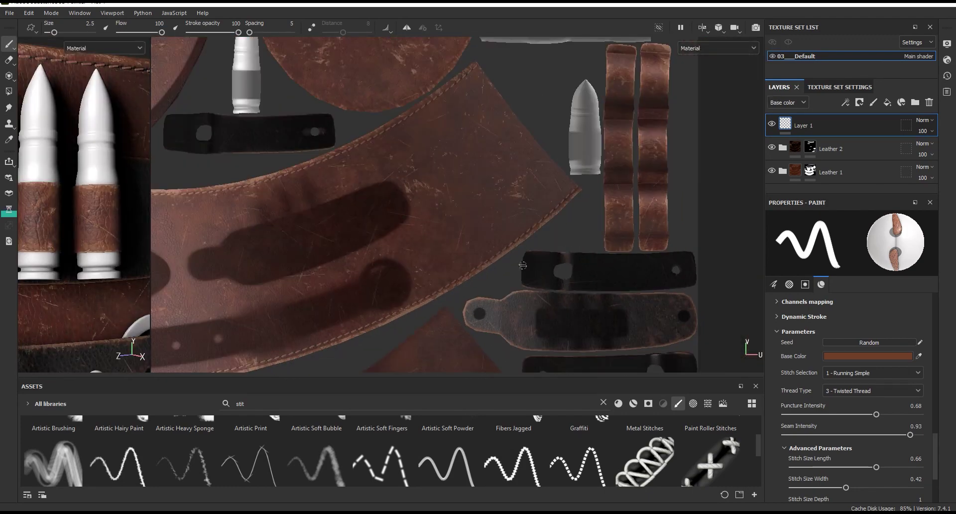
scroll(681, 83, "up", 4)
scroll(647, 319, "up", 2)
scroll(652, 327, "up", 2)
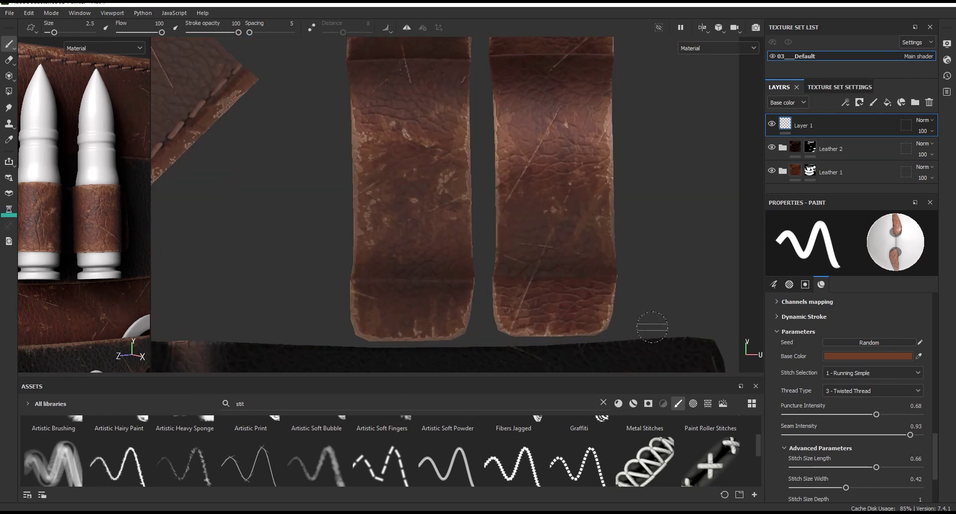
scroll(605, 321, "up", 1)
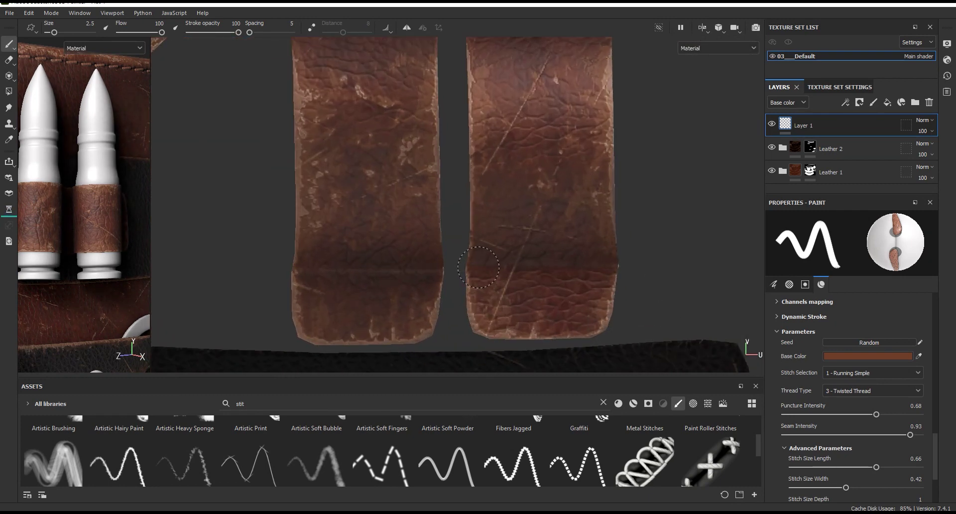
left_click_drag(478, 299, 479, 310)
key("ctrl+s")
Stitch along the bullet-loop strap's bottom and right edges up to the strap ends.
left_click_drag(567, 321, 602, 122, "shift")
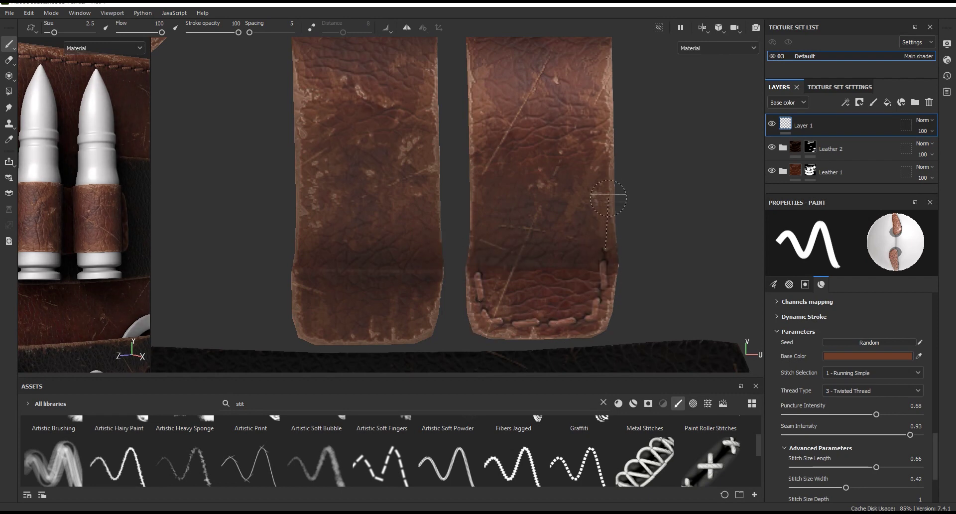
middle_click_drag(600, 63, 593, 202)
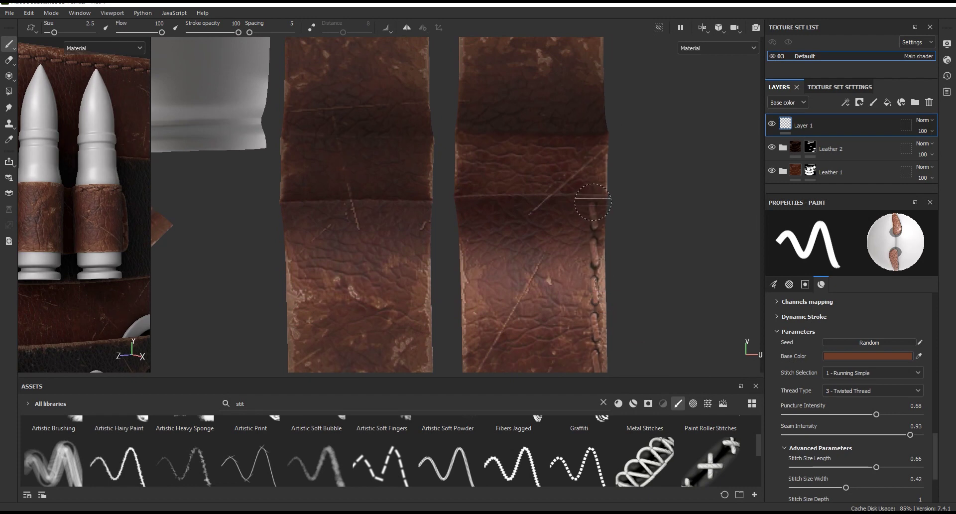
mouse_move(588, 99)
middle_mouse_down()
mouse_move(559, 278)
mouse_move(586, 244)
middle_mouse_up()
scroll(586, 244, "down", 2)
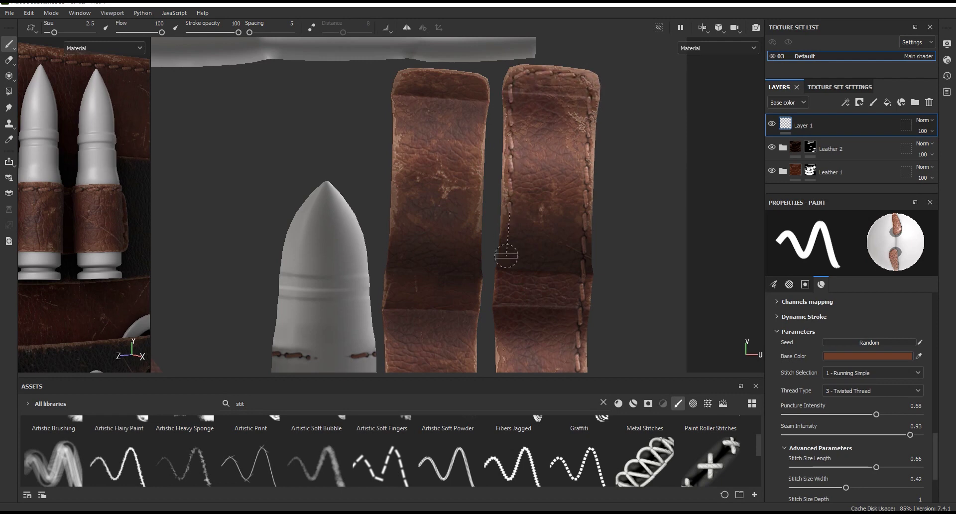
middle_click_drag(503, 357, 504, 89)
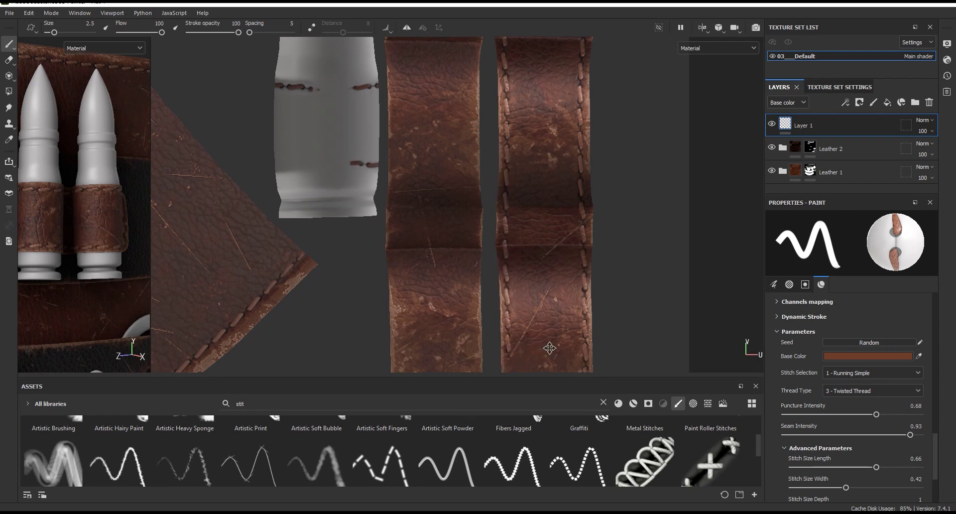
middle_click_drag(548, 345, 548, 111)
scroll(610, 337, "down", 3)
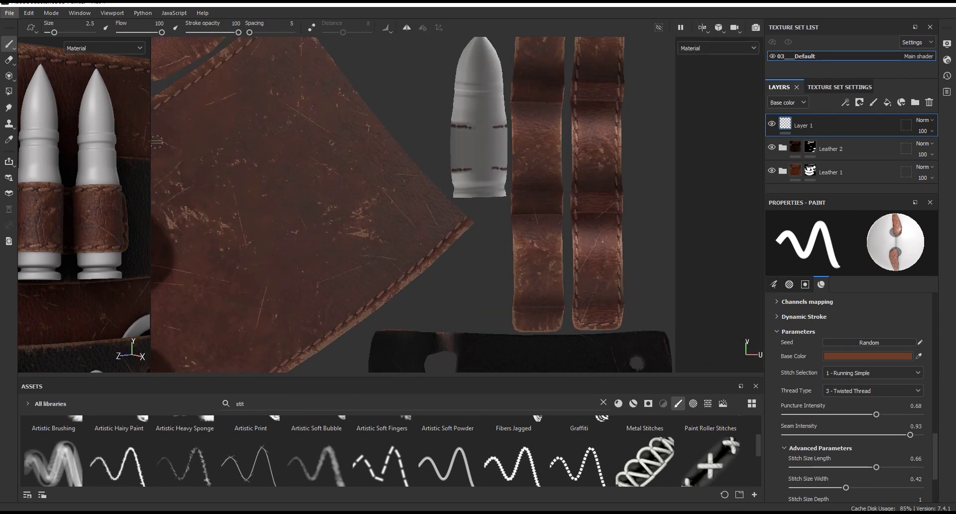
Enlarge the 3D view and orbit across the bullets to the face under the brim.
left_click_drag(155, 141, 604, 142)
scroll(319, 200, "up", 3)
mouse_move(318, 199)
left_mouse_down("alt")
mouse_move(424, 226)
mouse_move(379, 209)
left_mouse_up("alt")
scroll(424, 225, "down", 3)
left_click_drag(604, 199, 409, 199)
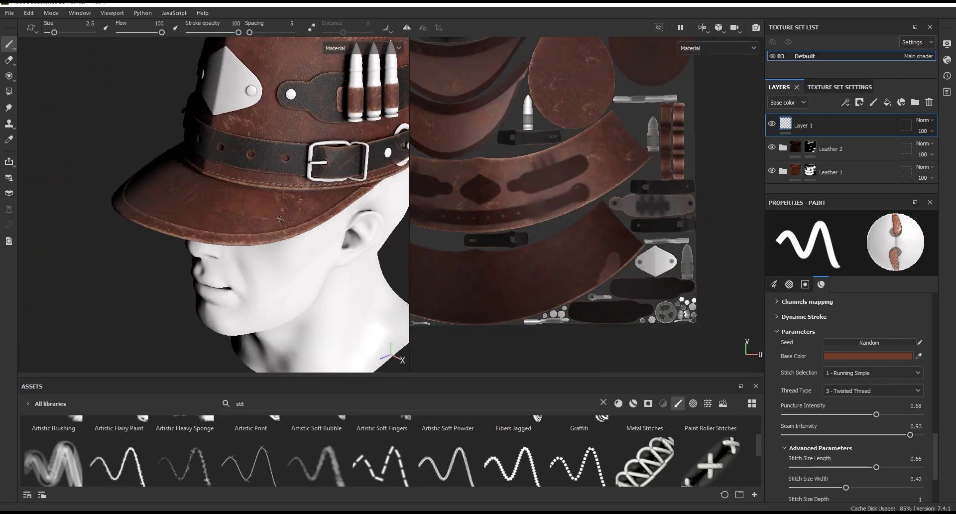
Zoom in close on the brim and buckle and paint a stitch line along the brim edge.
scroll(341, 260, "up", 3)
left_click_drag(342, 259, 325, 205, "alt")
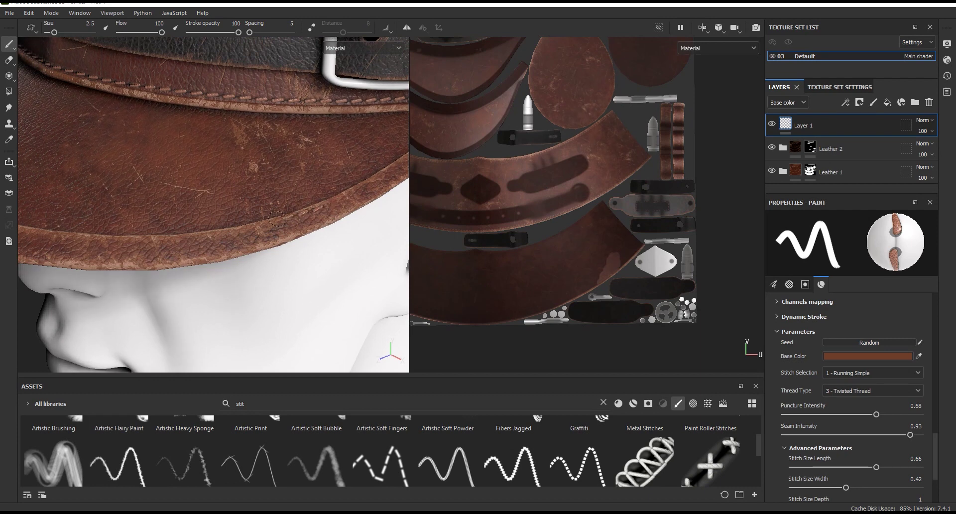
scroll(636, 269, "down", 1)
scroll(585, 304, "up", 2)
scroll(586, 304, "up", 2)
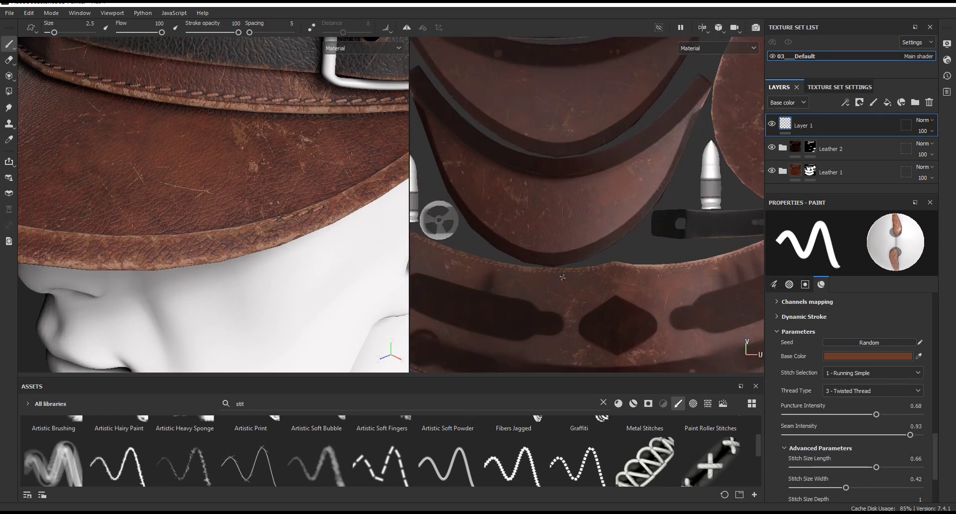
scroll(586, 304, "up", 1)
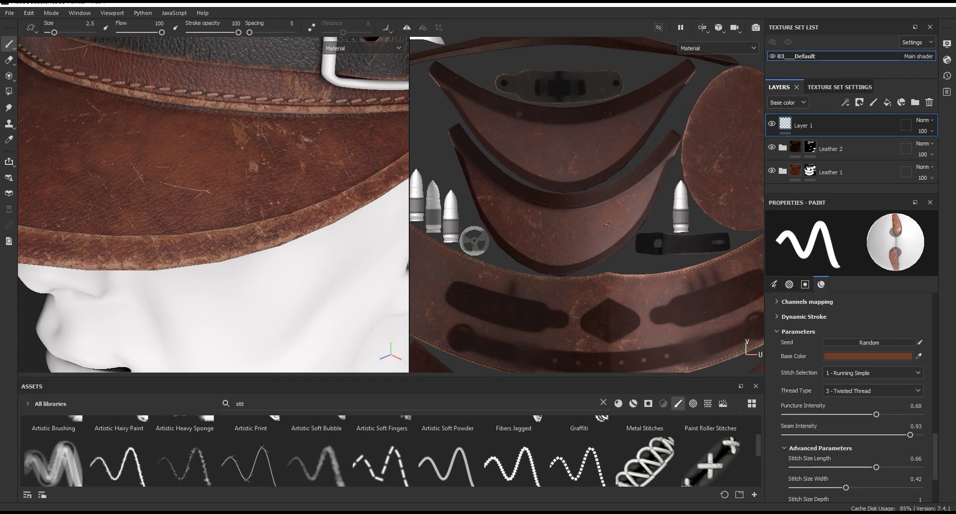
scroll(615, 232, "up", 1)
scroll(618, 231, "up", 1)
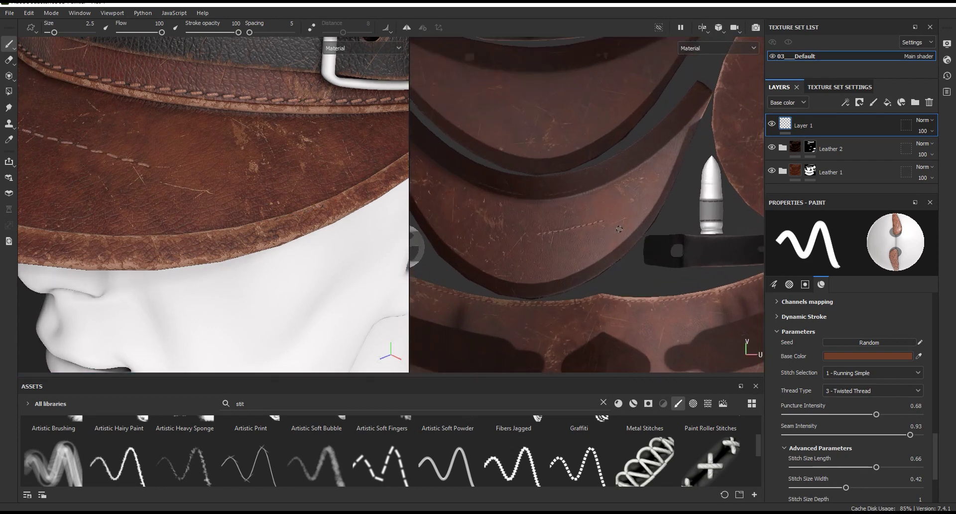
left_click_drag(279, 210, 370, 183, "alt")
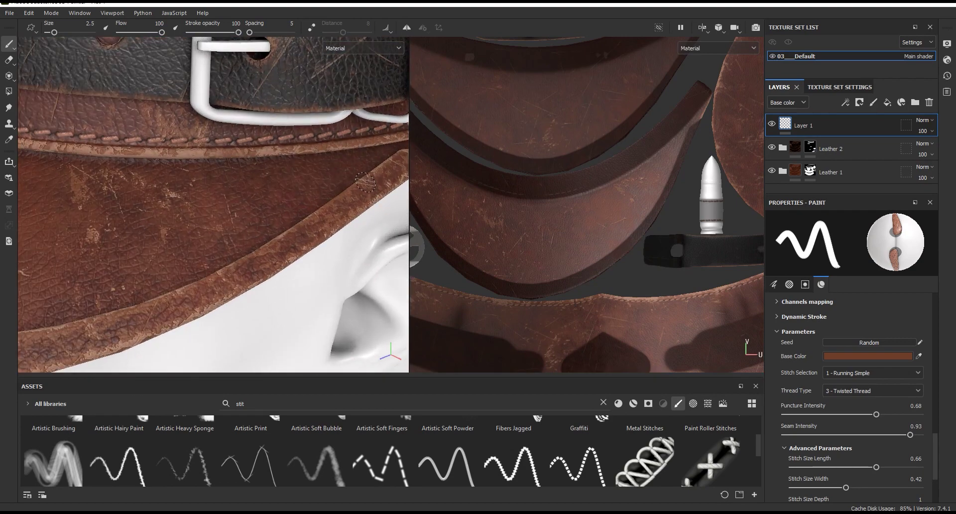
left_click(301, 230, "shift")
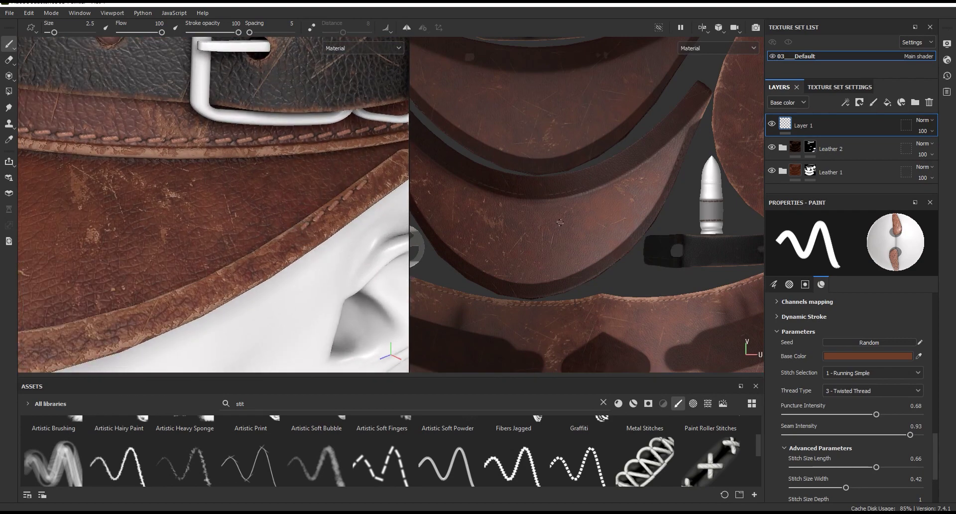
Enlarge the 3D view, zoom onto the brim edge and bring up the brush settings.
left_click_drag(409, 113, 755, 139)
left_click_drag(598, 174, 548, 169, "alt")
scroll(548, 174, "up", 3)
right_click(547, 175)
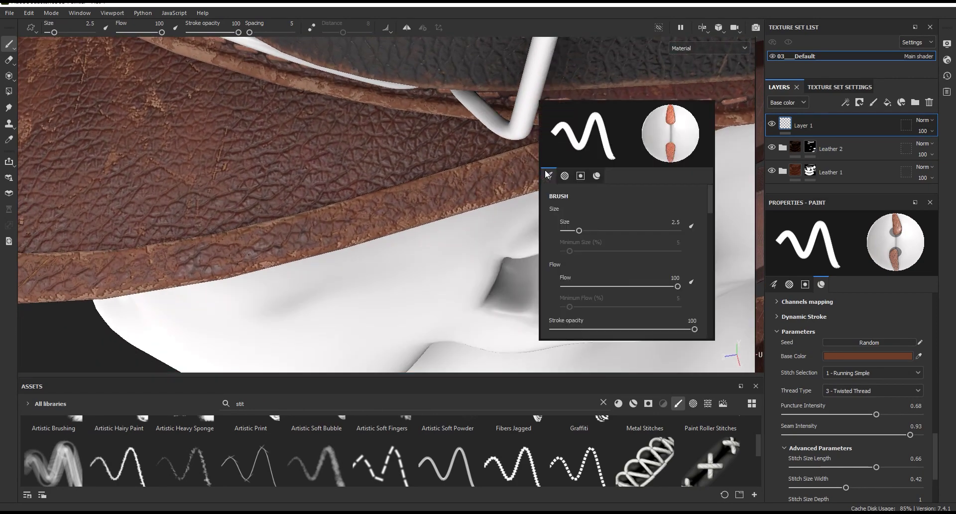
Paint running stitches along the strap's upper edge and the curved brim, orbiting to check them.
type("2")
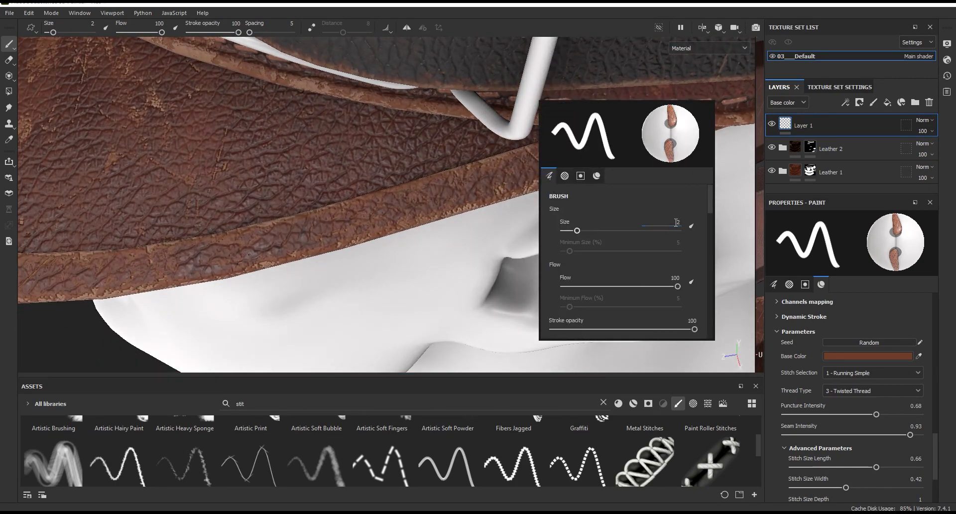
left_click_drag(558, 174, 88, 260)
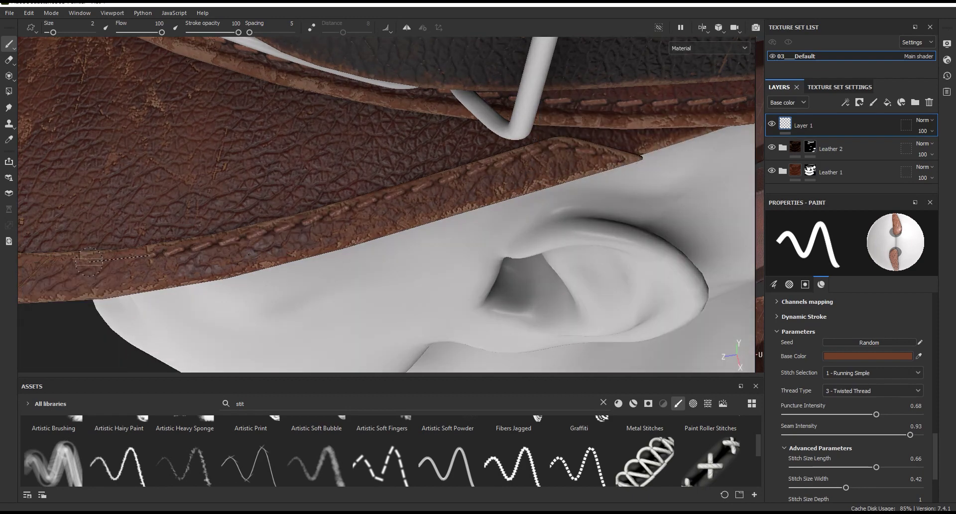
mouse_move(30, 264)
left_mouse_down("alt")
mouse_move(604, 284)
mouse_move(617, 194)
mouse_move(60, 131)
mouse_move(407, 222)
mouse_move(79, 59)
left_mouse_up("alt")
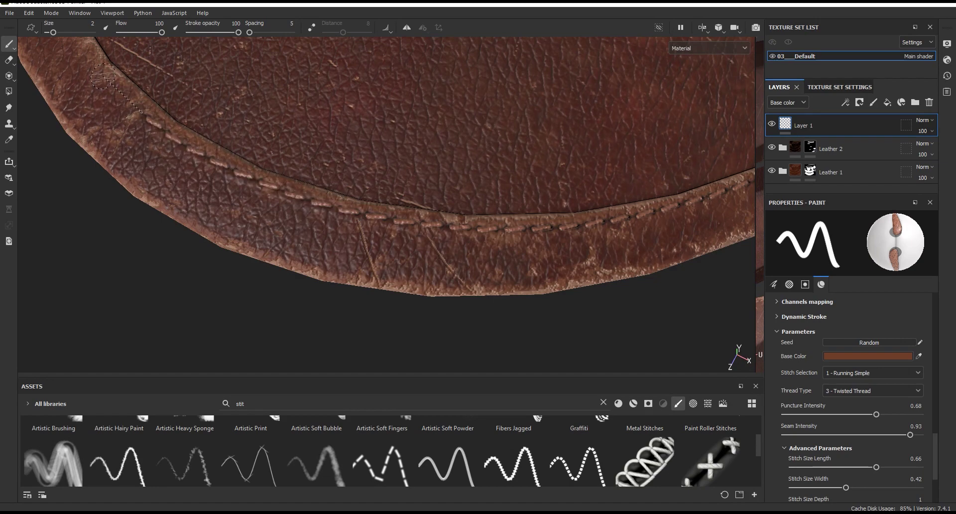
middle_click_drag(210, 196, 229, 212)
left_click_drag(229, 213, 428, 262, "alt")
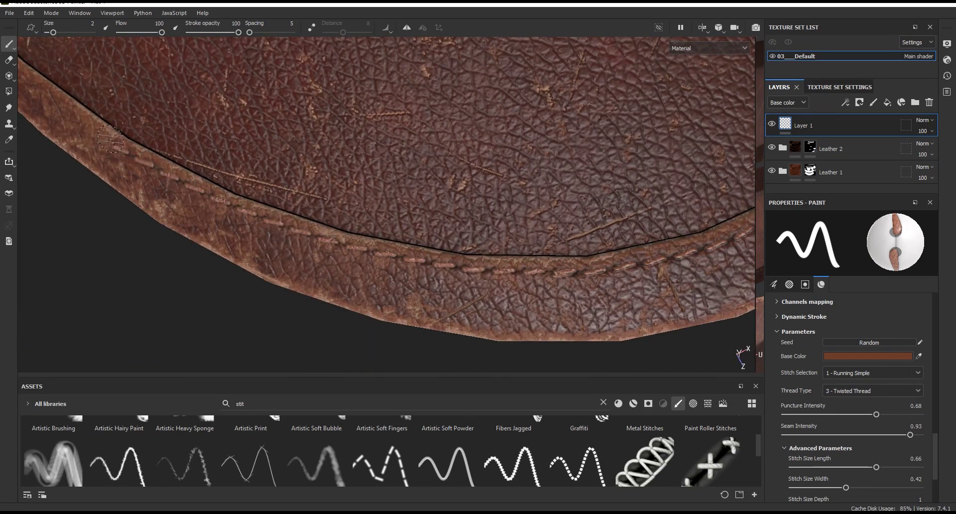
left_click_drag(54, 102, 508, 199, "alt")
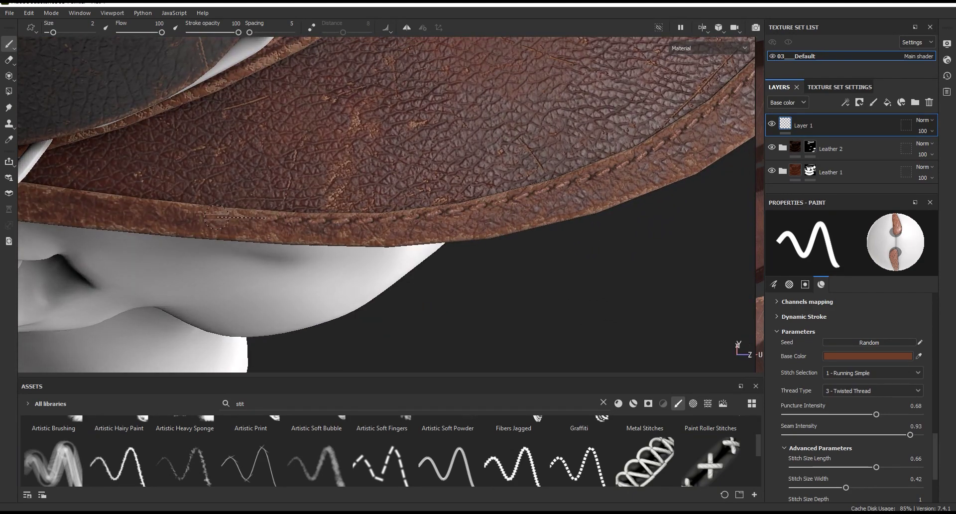
left_click_drag(238, 215, 573, 130, "alt")
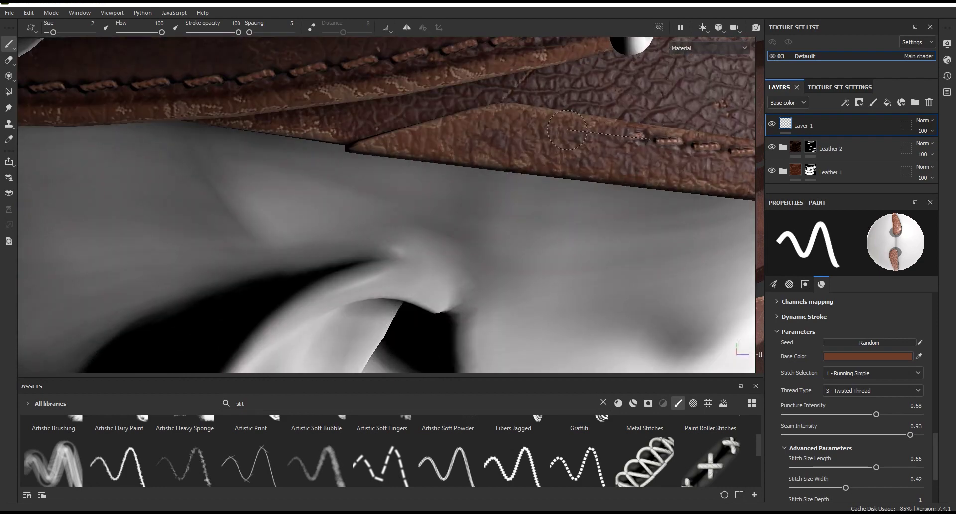
key("f")
mouse_move(572, 130)
left_mouse_down("alt")
mouse_move(424, 246)
mouse_move(348, 244)
left_mouse_up("alt")
mouse_move(348, 244)
right_mouse_down("alt")
mouse_move(429, 247)
mouse_move(345, 159)
right_mouse_up("alt")
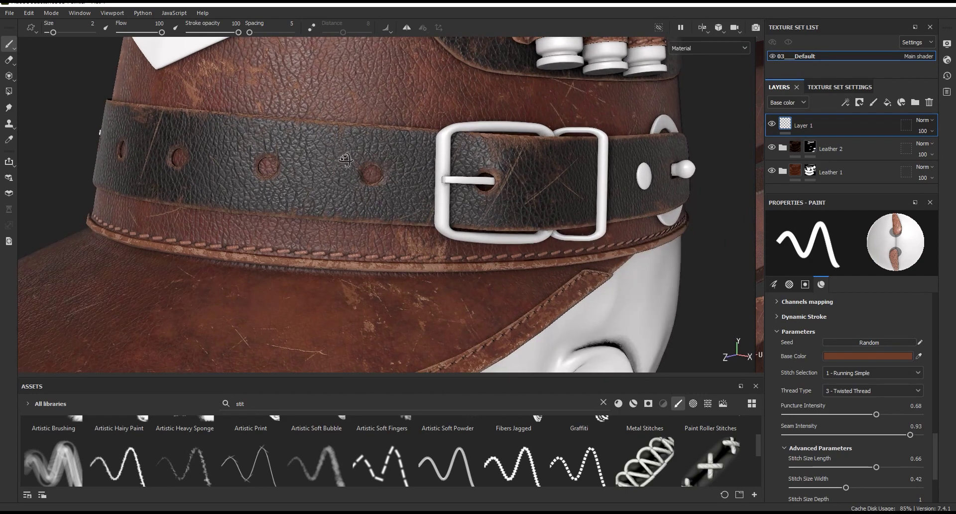
Inspect the stitched belt, buckle, brim and bullets up close, then bring up the viewport layout choices.
right_click_drag(345, 159, 458, 134, "alt")
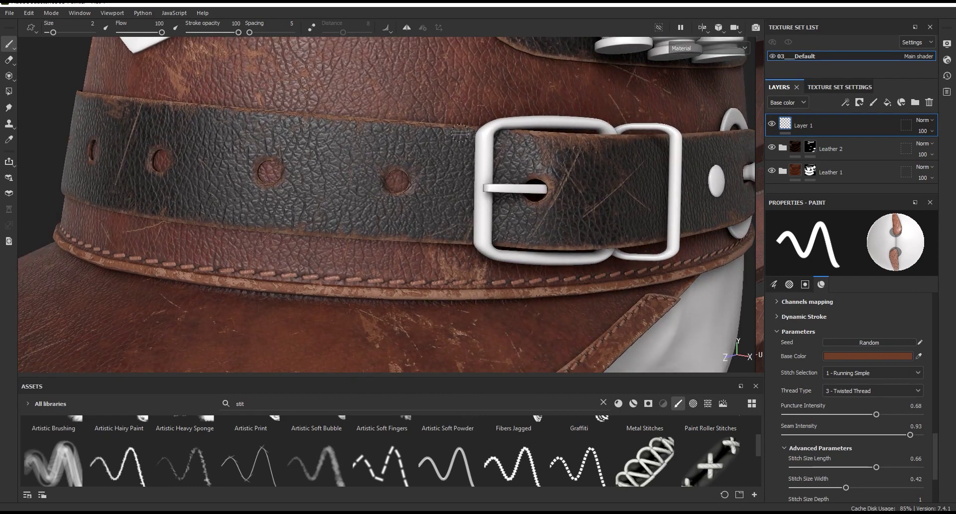
right_click_drag(462, 132, 472, 192, "alt")
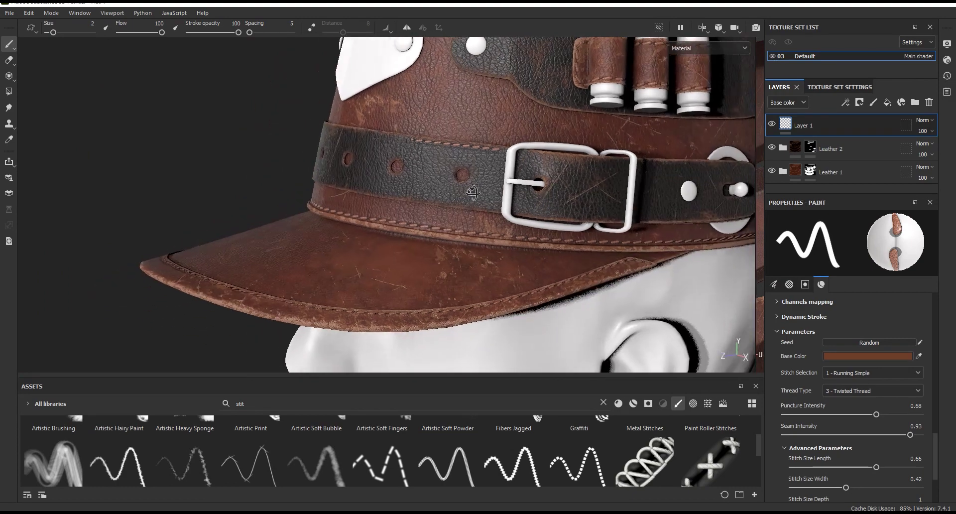
left_click_drag(472, 192, 493, 179, "alt")
mouse_move(493, 179)
right_mouse_down("alt")
mouse_move(506, 169)
mouse_move(423, 214)
right_mouse_up("alt")
left_click_drag(423, 214, 360, 253, "alt")
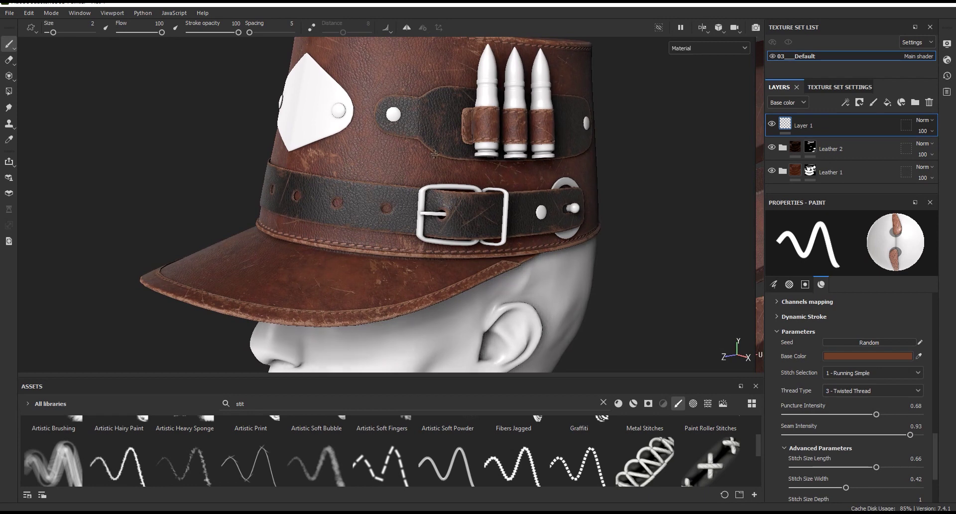
scroll(360, 253, "up", 3)
left_click(703, 31)
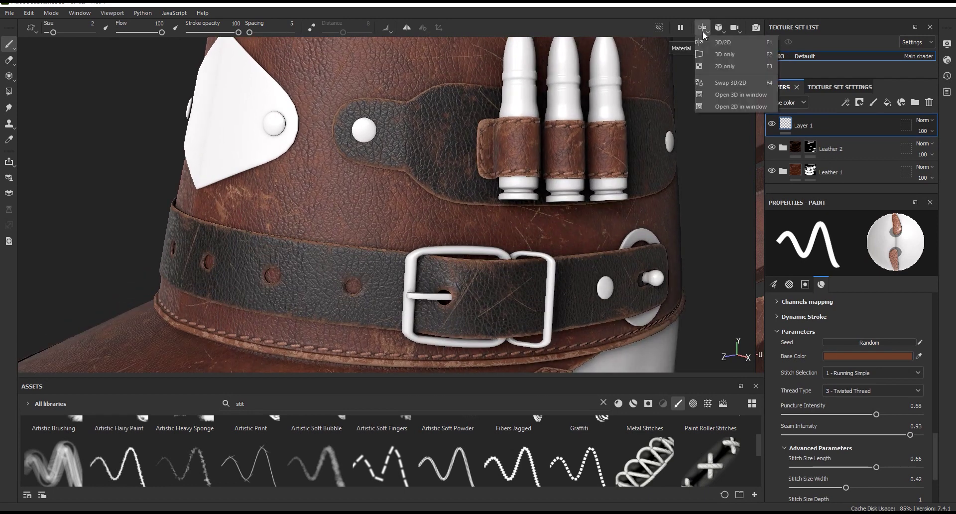
Switch to the 3D/2D layout and zoom the texture view onto the strap UV island.
left_click(716, 55)
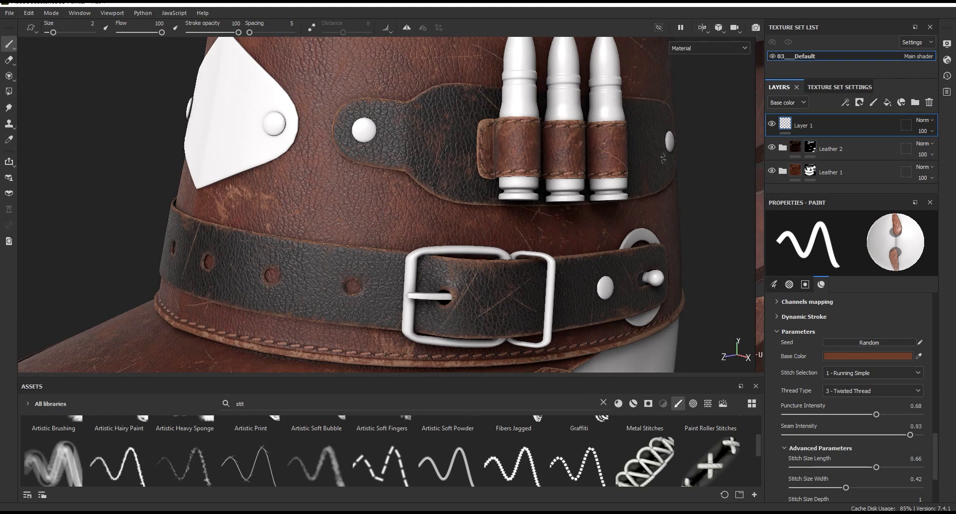
left_click_drag(756, 150, 300, 151)
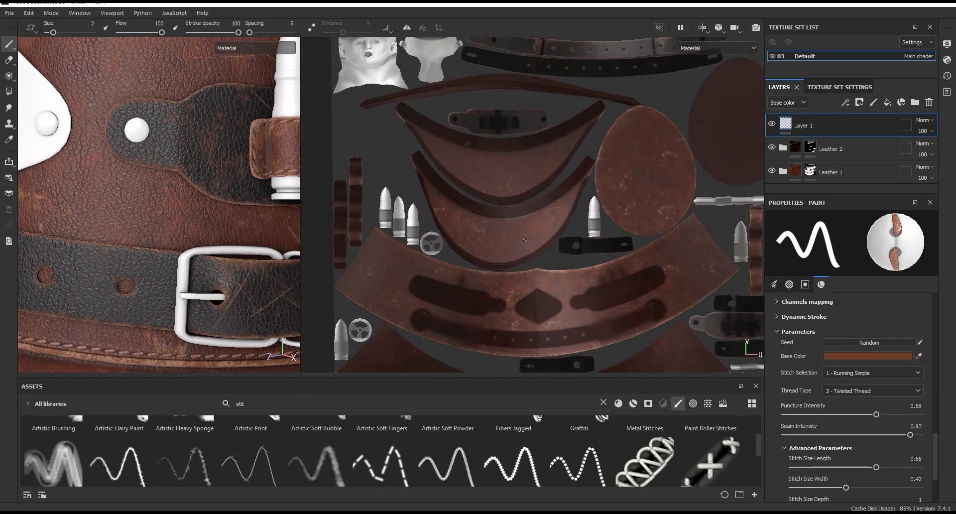
scroll(485, 251, "up", 3)
scroll(485, 251, "up", 3)
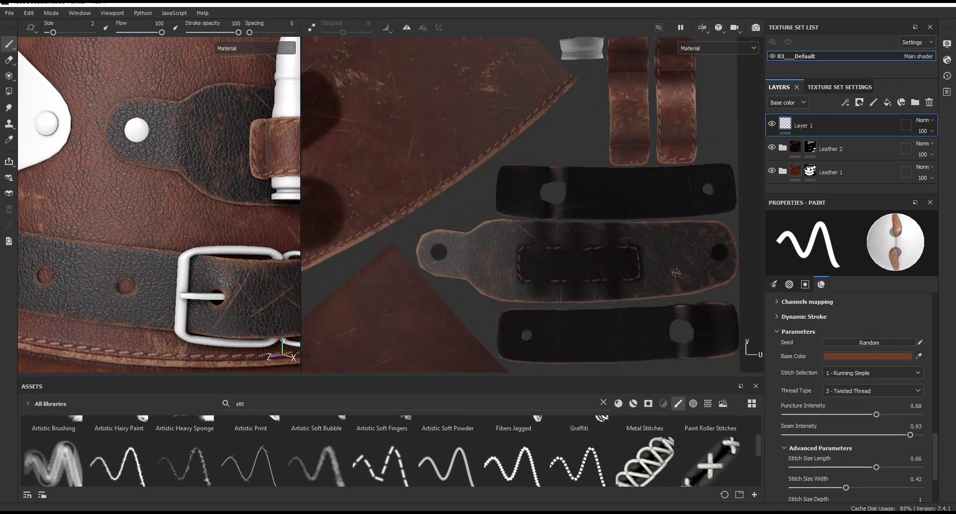
scroll(485, 251, "up", 2)
scroll(399, 263, "up", 2)
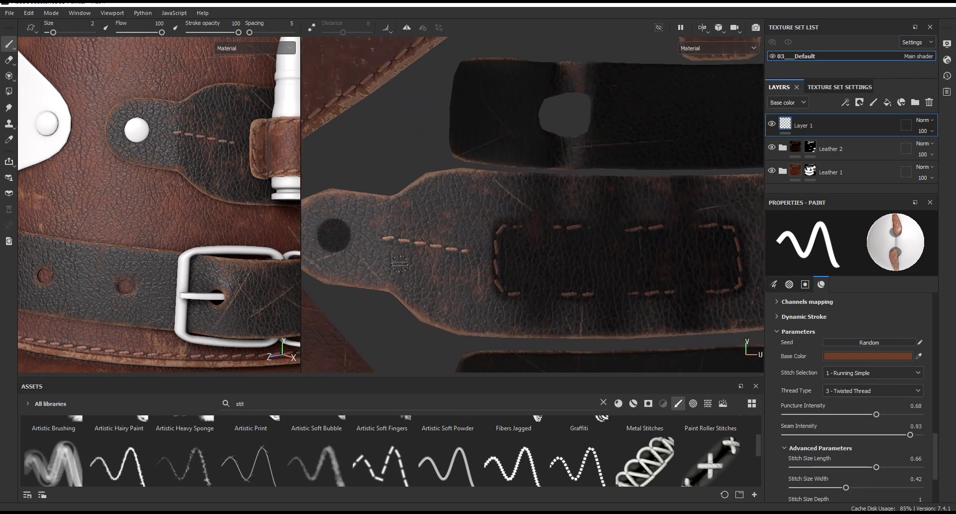
middle_click_drag(442, 252, 496, 250)
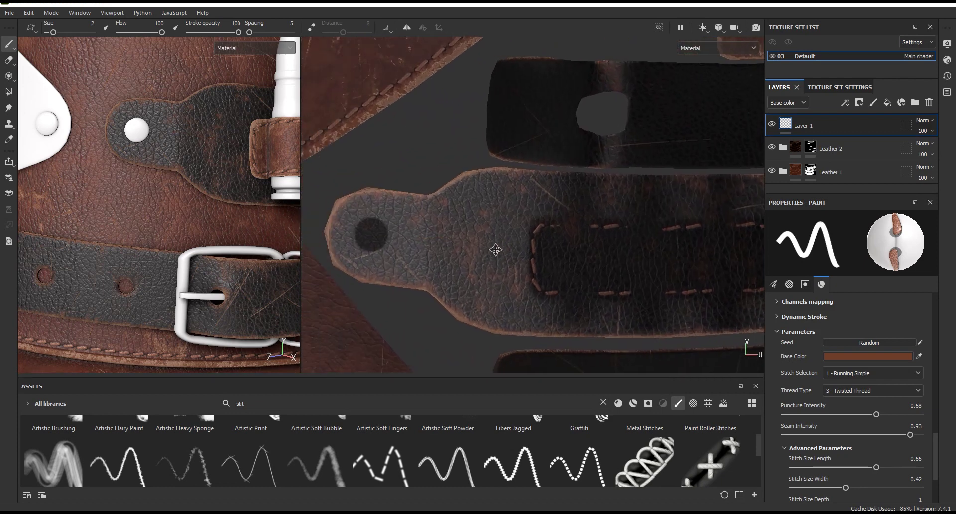
Draw straight stitch lines around the strap's edge, then return to the single 3D view (F2).
left_click(337, 259)
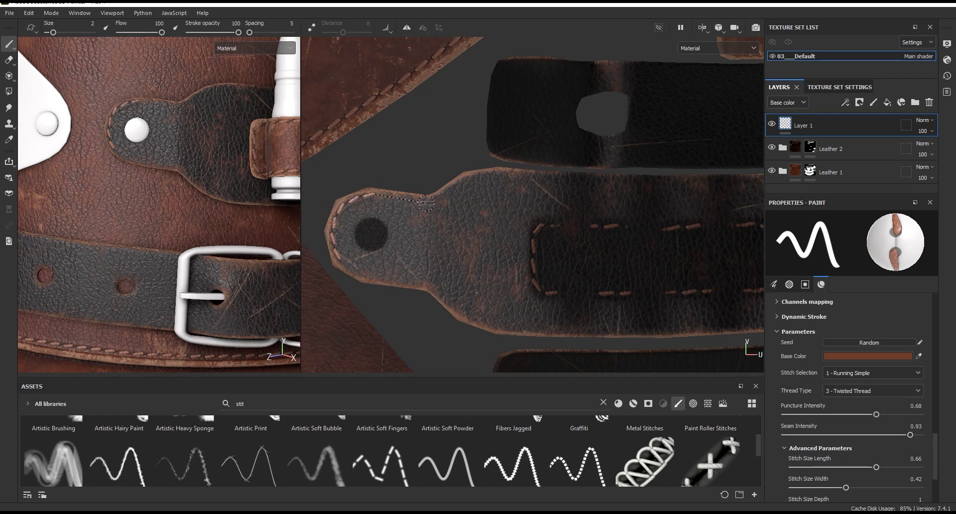
middle_click_drag(640, 182, 407, 183)
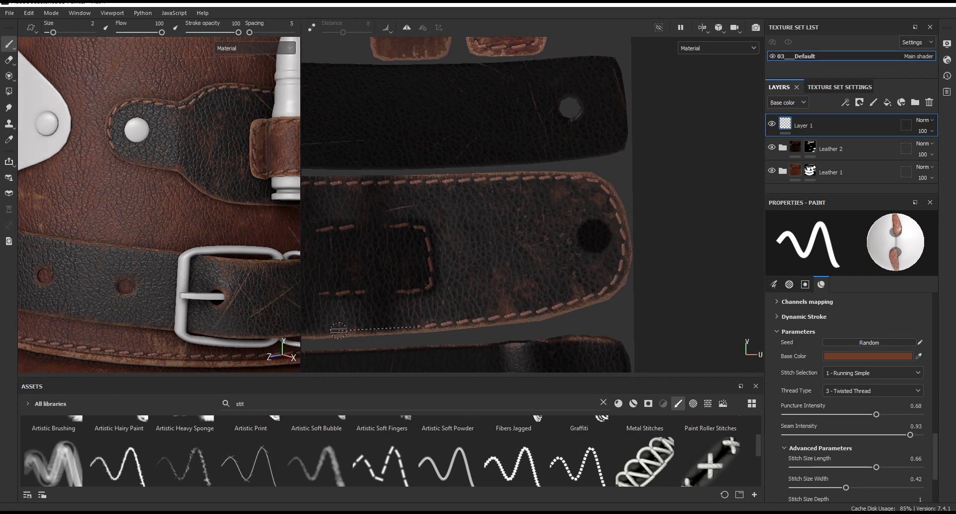
scroll(341, 329, "up", 2)
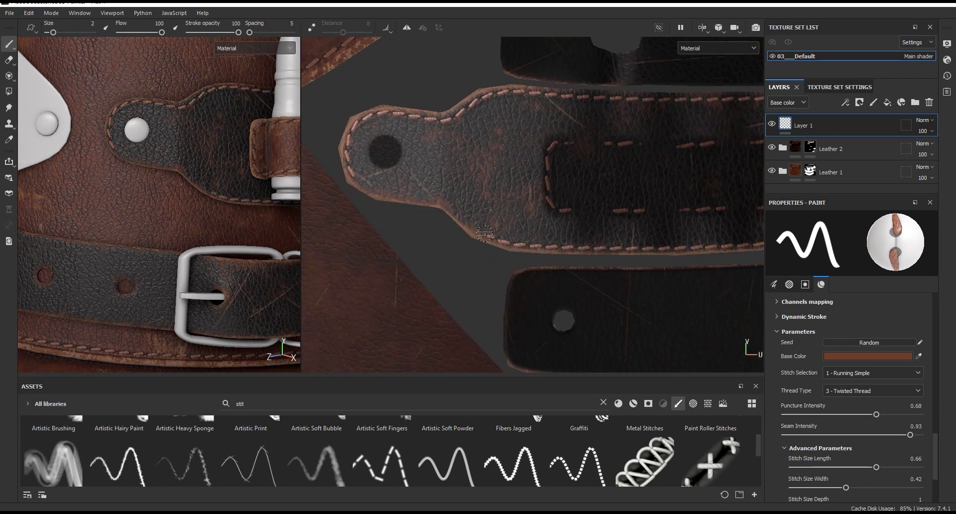
scroll(375, 191, "down", 3)
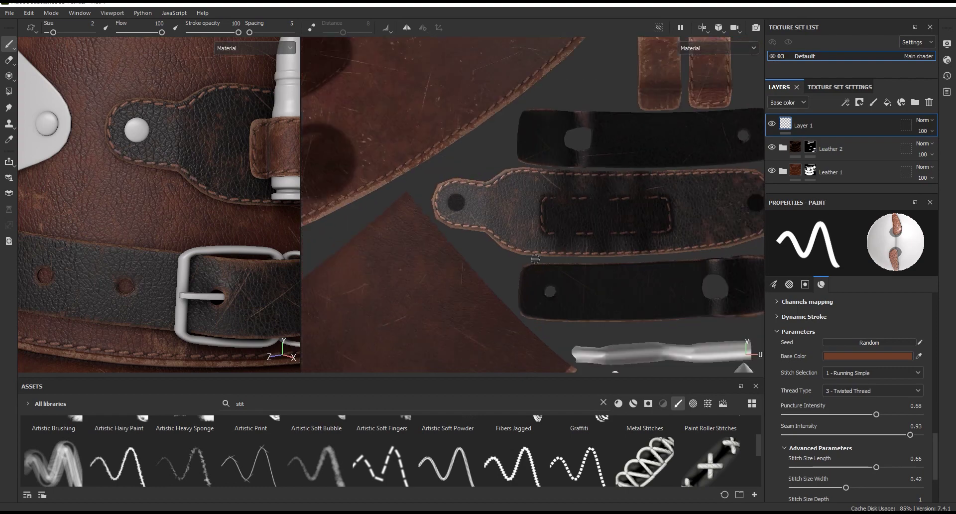
key("F2")
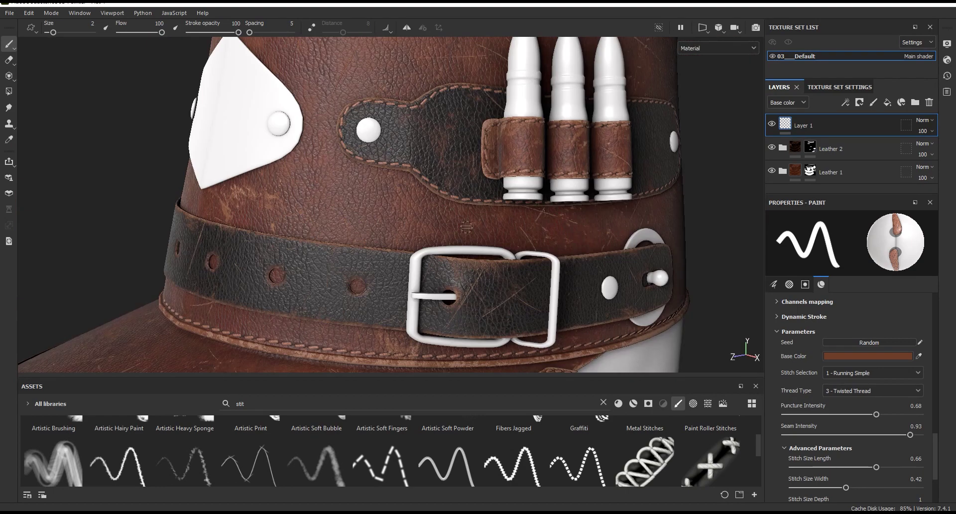
Orbit toward the bullet strap and duplicate the stitch layer Layer 1 with Ctrl+D.
left_click_drag(300, 191, 571, 192, "alt")
scroll(571, 192, "up", 2)
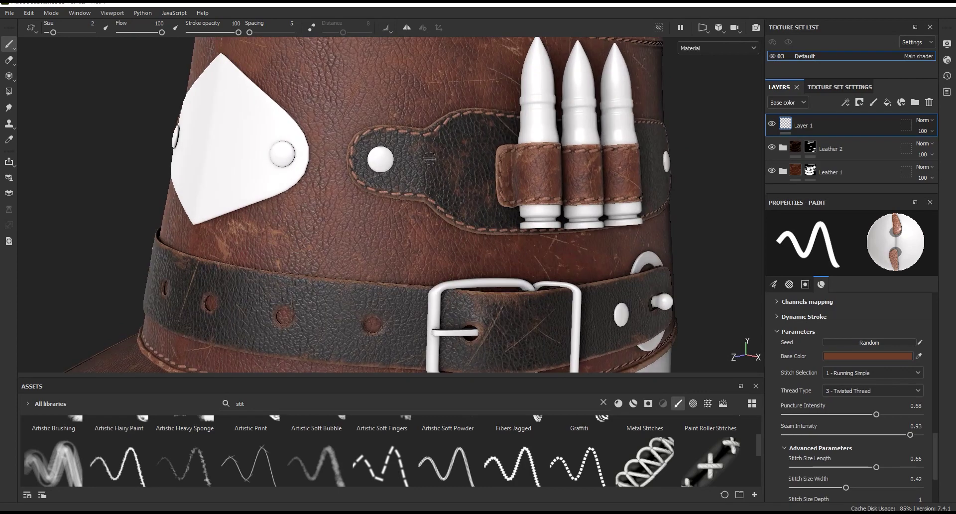
mouse_move(571, 192)
left_mouse_down("alt")
mouse_move(517, 168)
mouse_move(441, 106)
left_mouse_up("alt")
scroll(517, 168, "up", 2)
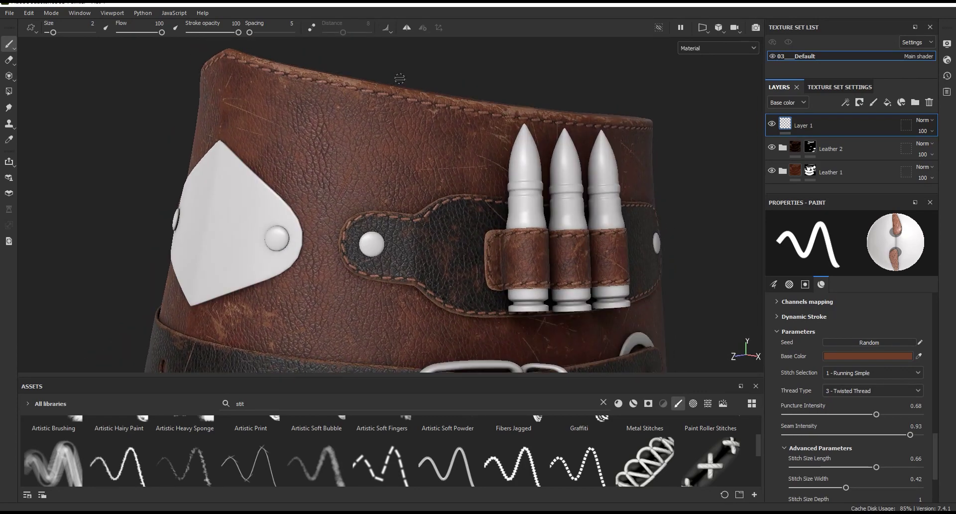
scroll(441, 106, "up", 2)
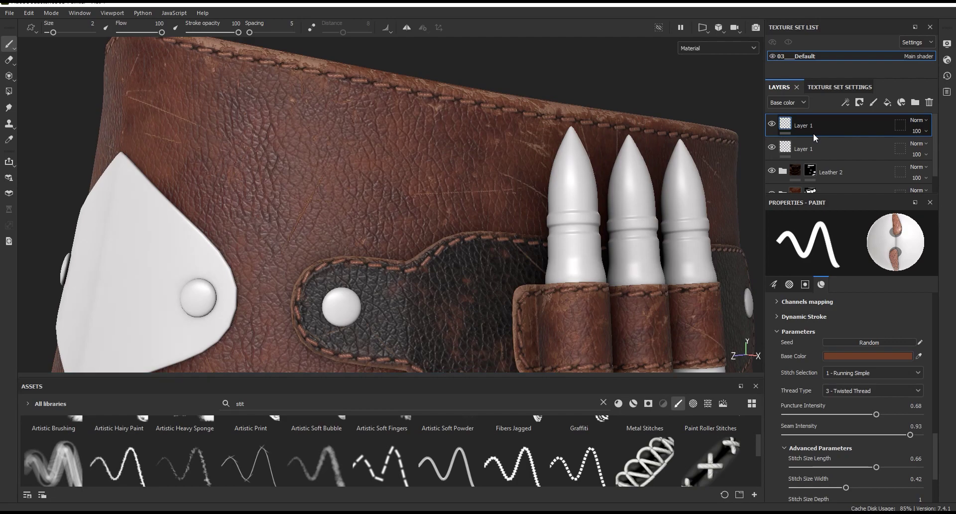
key("ctrl+d")
Inspect the belt, buckle, white patch and bullets with the duplicated stitch layer.
scroll(588, 173, "down", 2)
middle_click_drag(588, 174, 588, 40, "alt")
scroll(587, 149, "up", 3)
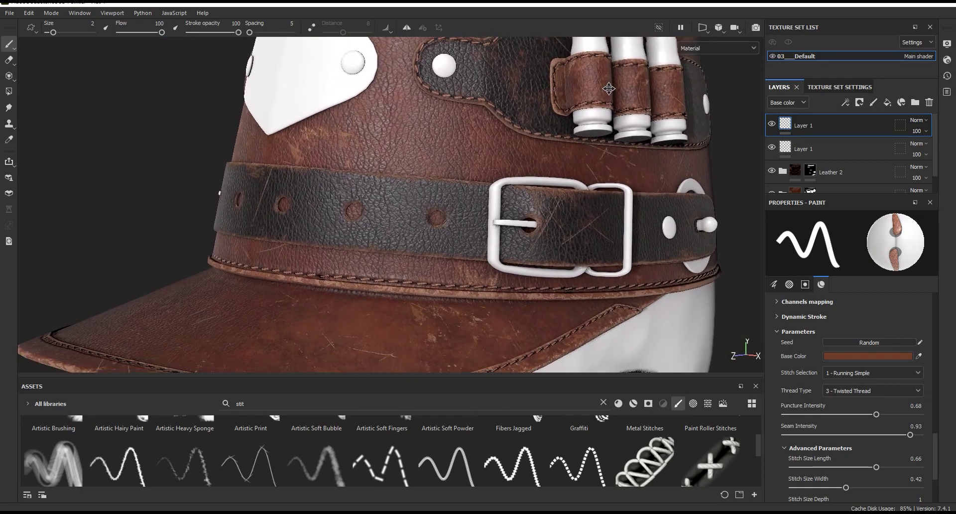
scroll(588, 150, "up", 2)
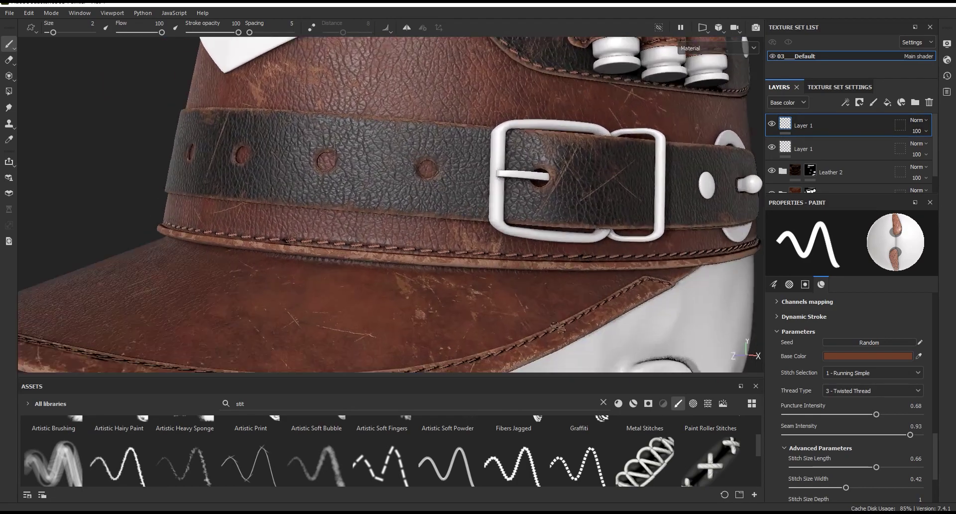
middle_click_drag(577, 219, 532, 145, "alt")
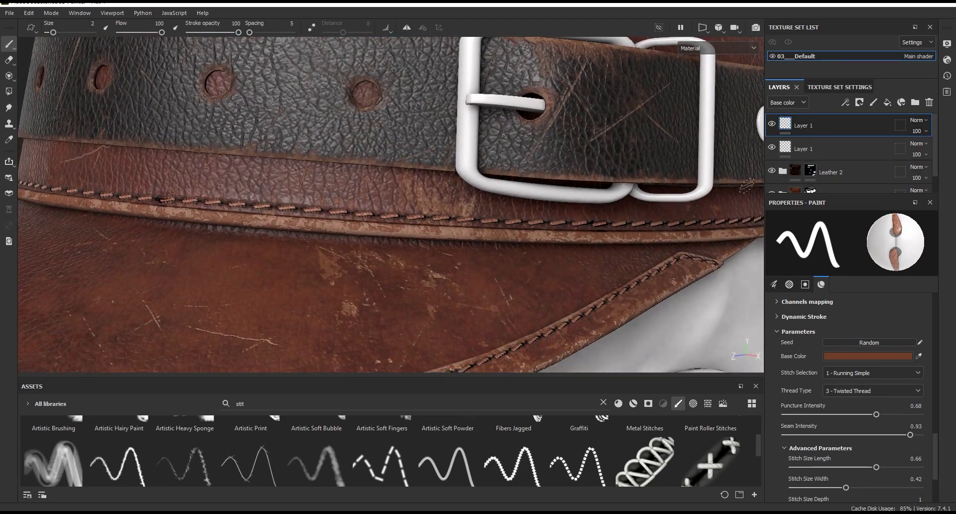
scroll(531, 144, "down", 2)
left_click_drag(532, 144, 448, 150, "alt")
scroll(448, 150, "up", 3)
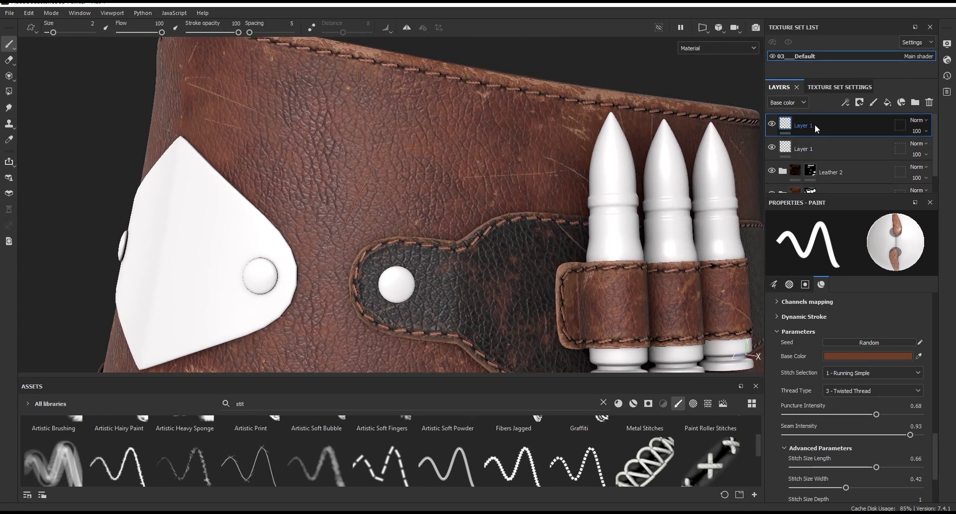
left_click(846, 102)
Add an HSL Perceptive filter to the top stitch layer with saturation 0.717 and lightness 0.06.
left_click(861, 171)
left_click(845, 252)
left_click(862, 333)
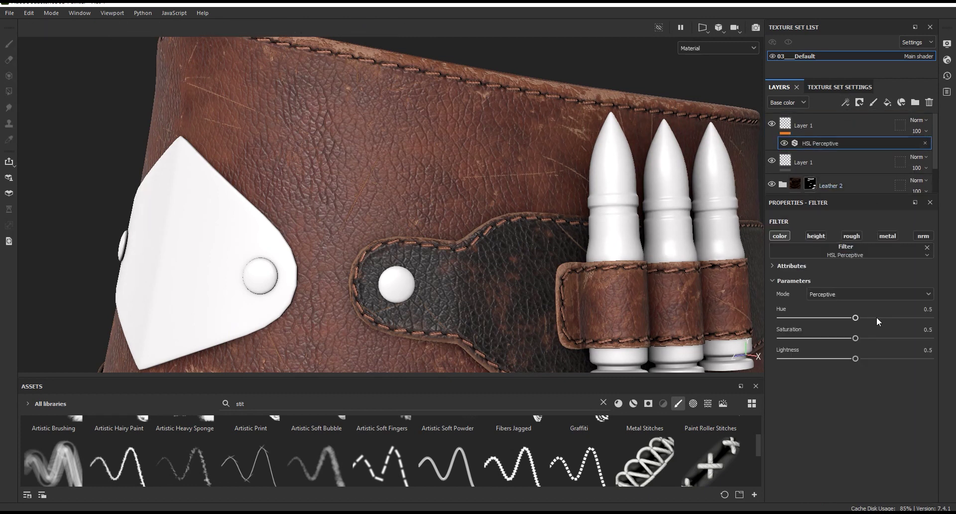
mouse_move(872, 338)
left_mouse_down()
mouse_move(853, 358)
mouse_move(788, 359)
left_mouse_up()
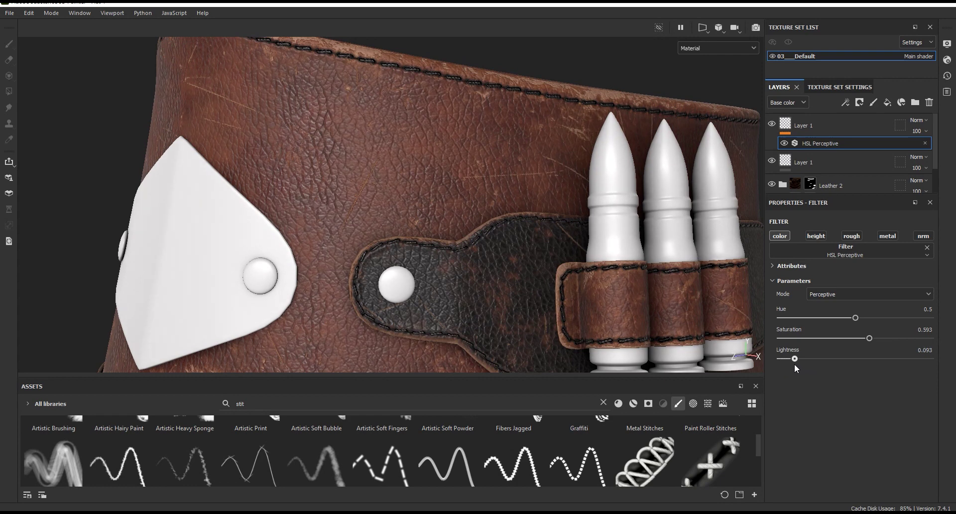
left_click_drag(870, 339, 889, 339)
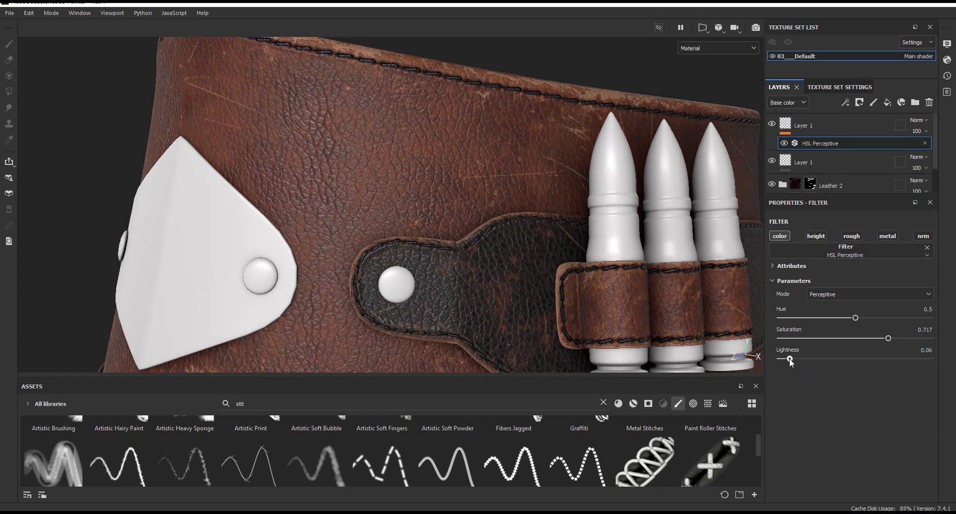
scroll(502, 70, "up", 3)
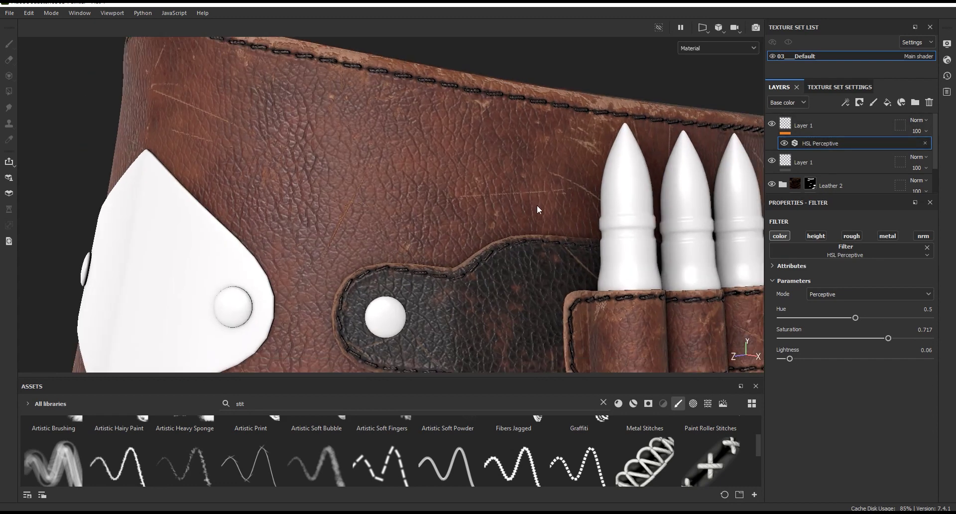
left_click(809, 162)
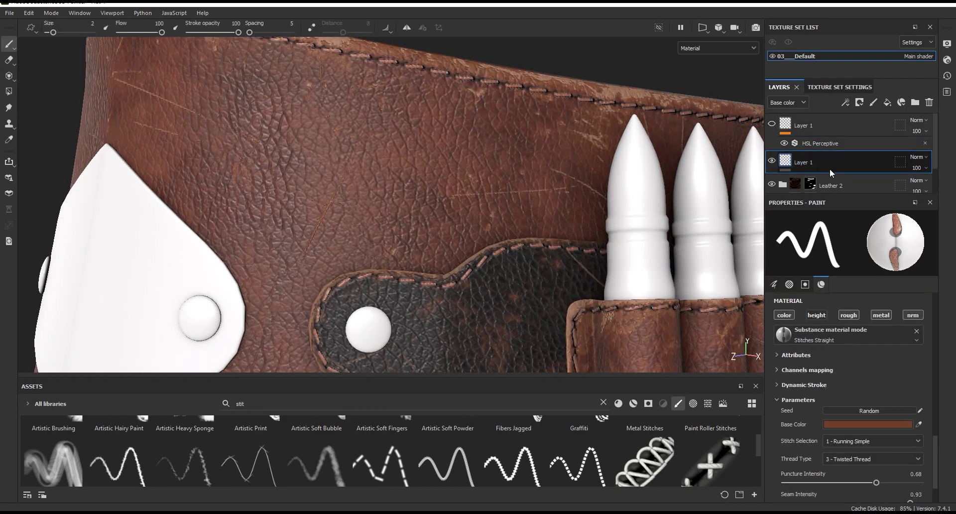
Add an HSL Perceptive filter to the second stitch layer with saturation about 0.56 and lightness about 0.5.
left_click(845, 103)
left_click(871, 175)
left_click(851, 249)
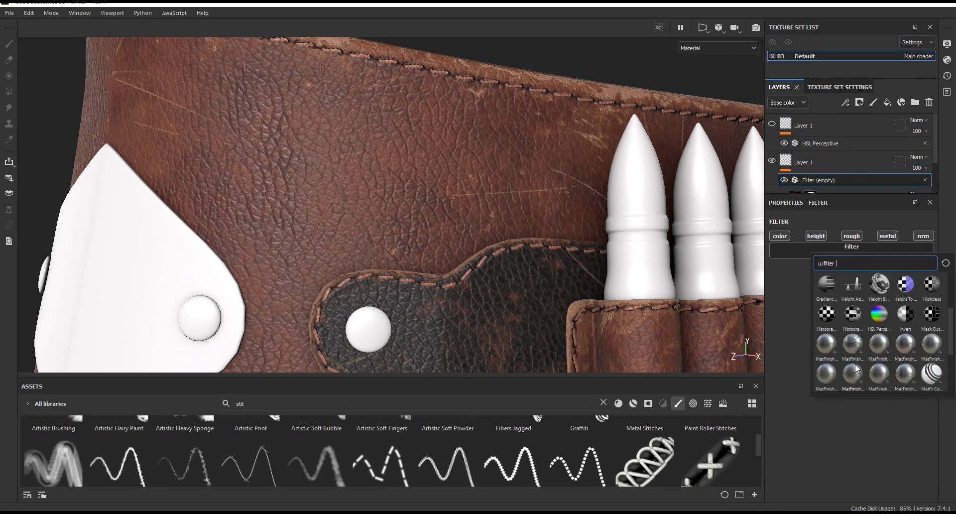
left_click(877, 319)
left_click(861, 338)
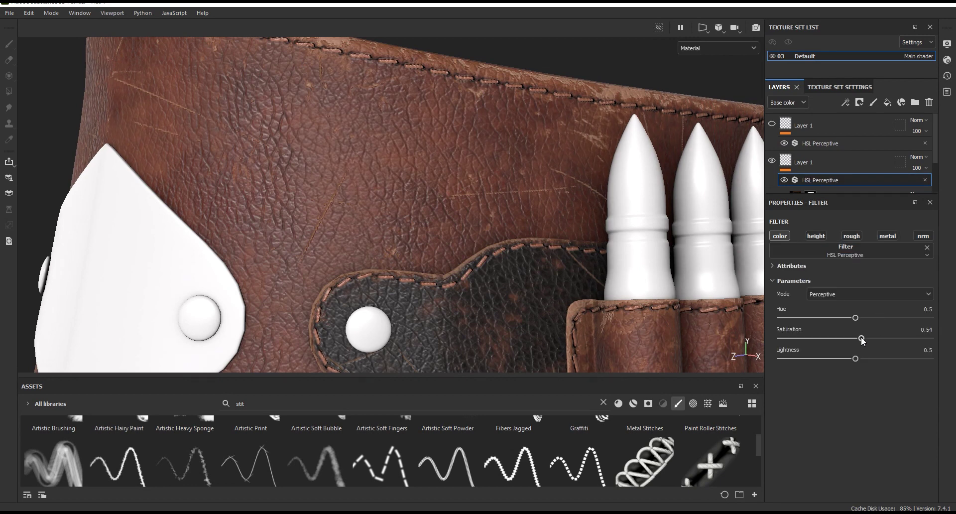
left_click(857, 358)
left_click_drag(533, 112, 573, 130, "alt")
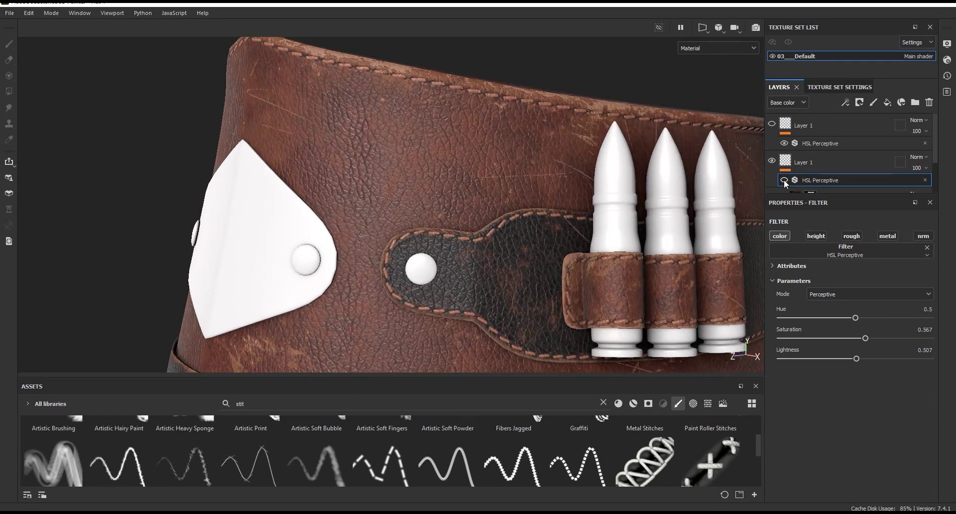
Add a Sharpen filter to that layer with intensity lowered to about 0.17.
left_click(901, 102)
left_click(865, 184)
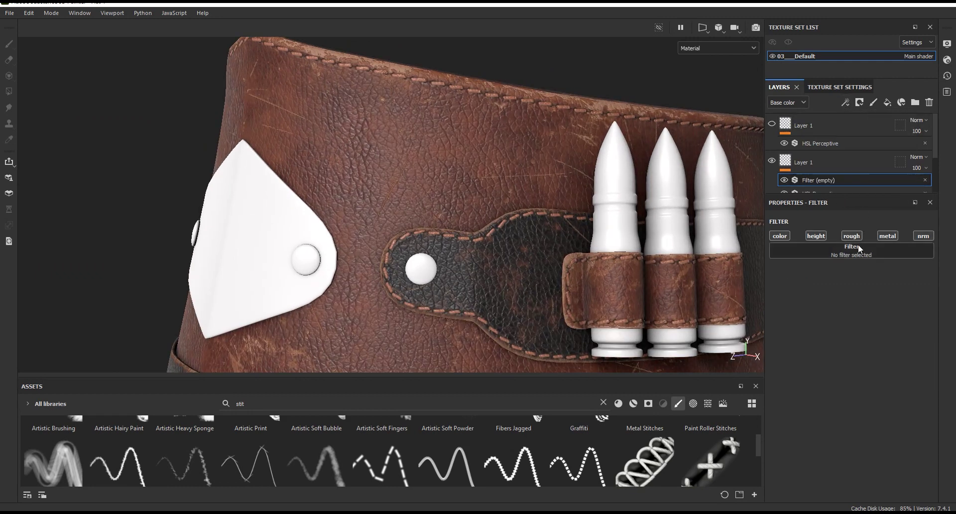
left_click(857, 249)
scroll(861, 339, "down", 5)
left_click(857, 374)
left_click_drag(818, 299, 787, 299)
scroll(715, 330, "up", 2)
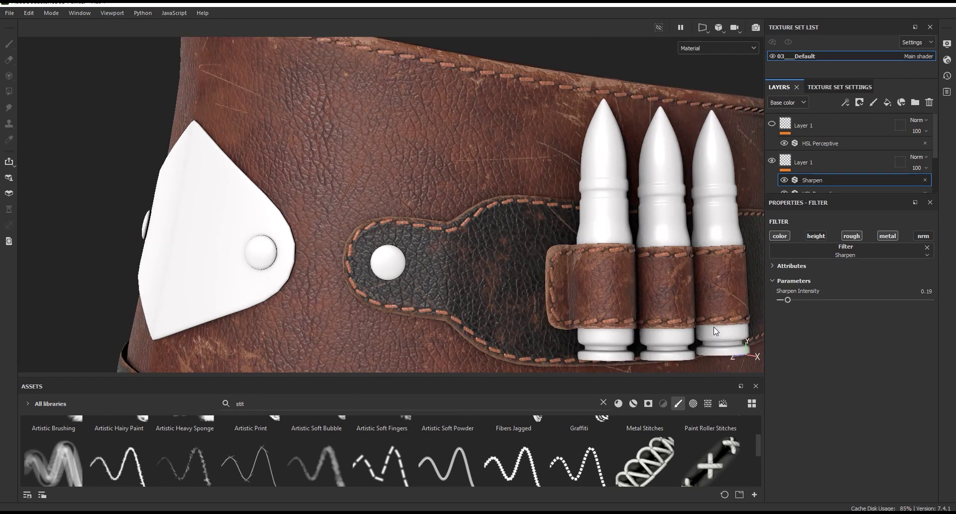
scroll(713, 327, "up", 1)
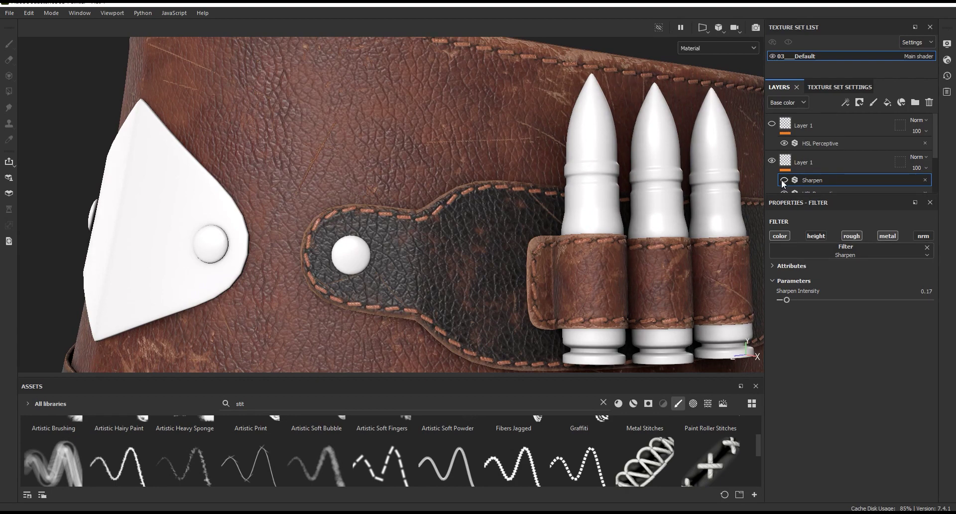
left_click(816, 125)
scroll(398, 209, "down", 5)
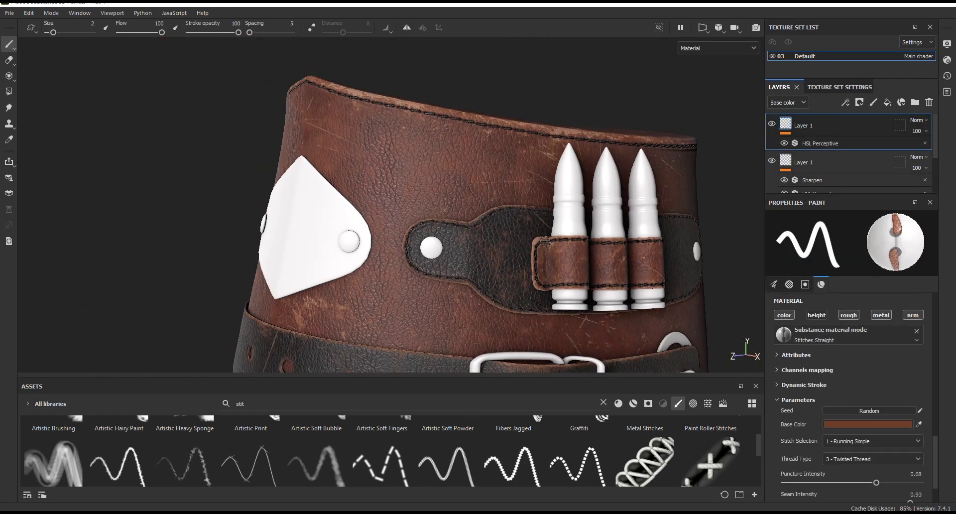
Give the top stitch layer a black mask with a Metal Edge Wear generator.
scroll(399, 209, "up", 4)
left_click(859, 102)
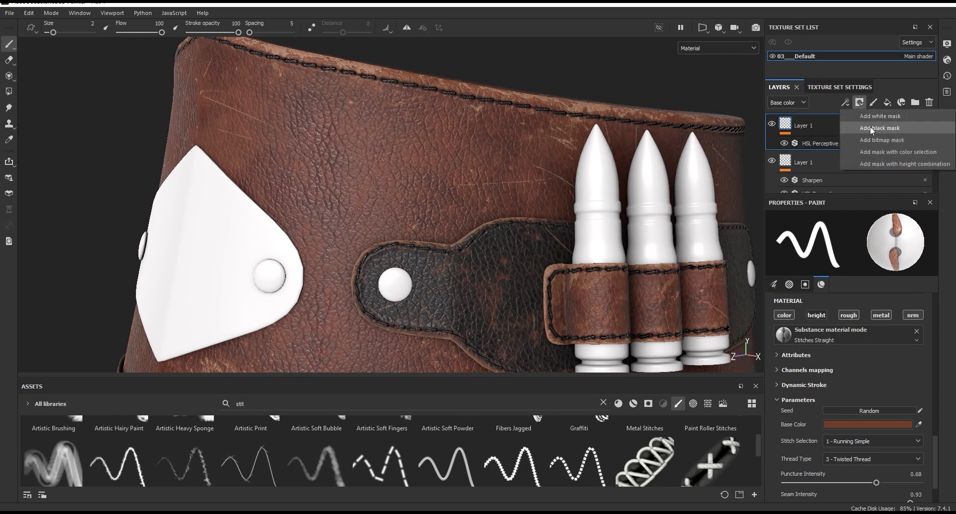
left_click(872, 129)
left_click(835, 317)
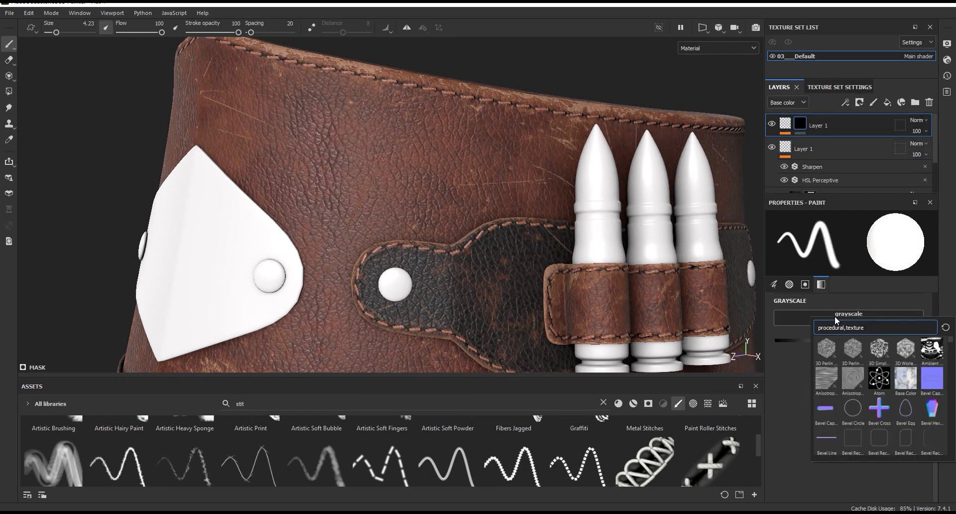
left_click(845, 102)
left_click(866, 157)
left_click(848, 235)
left_click(906, 327)
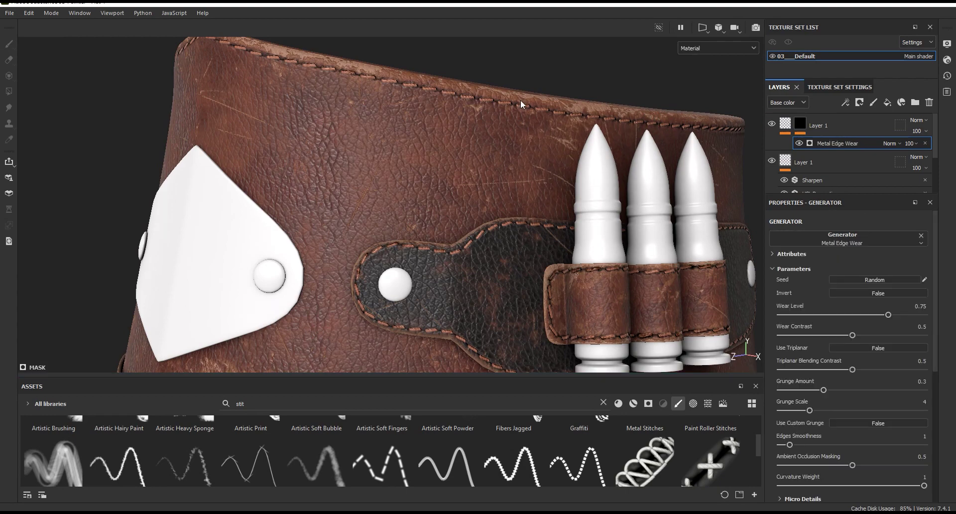
Preview the mask channel alone, raise the wear level to 0.85, then return to the material view.
scroll(572, 301, "up", 2)
left_click(705, 47)
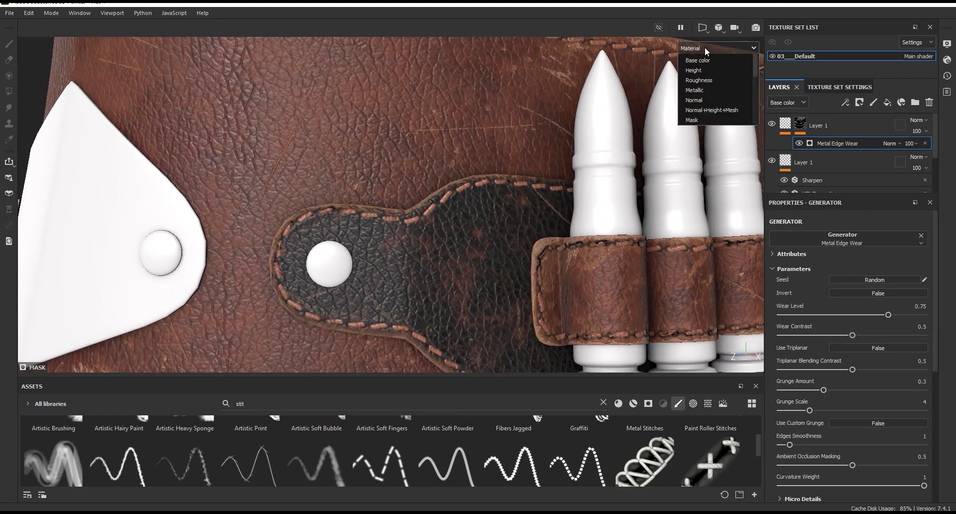
left_click(697, 148)
scroll(509, 199, "down", 3)
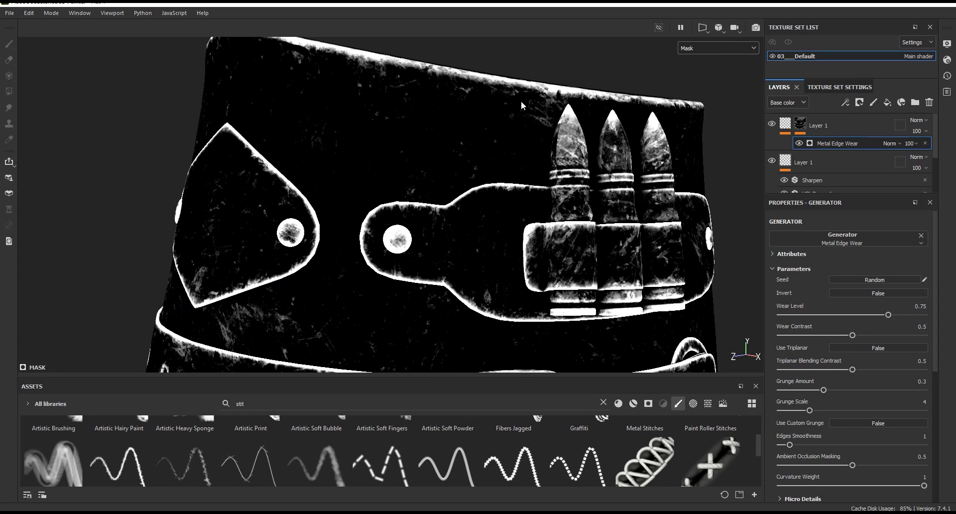
scroll(520, 99, "up", 2)
left_click_drag(886, 315, 901, 317)
left_click(717, 48)
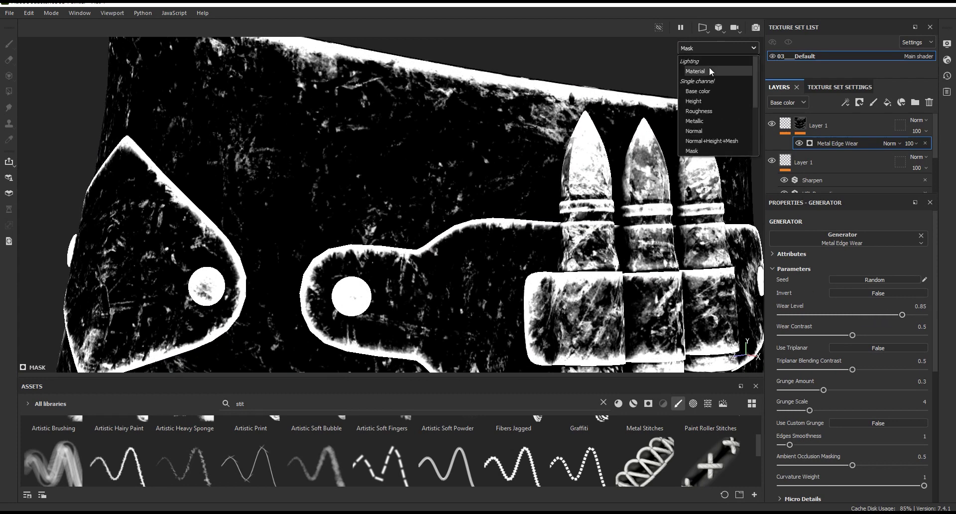
left_click(711, 70)
scroll(485, 80, "up", 3)
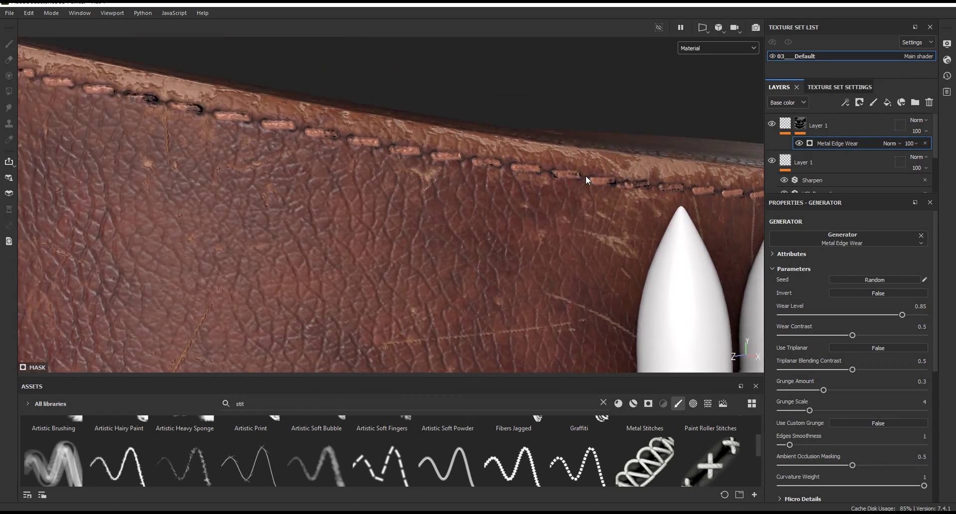
scroll(586, 177, "down", 2)
Swap the generator to Dirt with contrast 0, dirt level 0.86 and grunge amount 0.61.
left_click(869, 240)
left_click(835, 310)
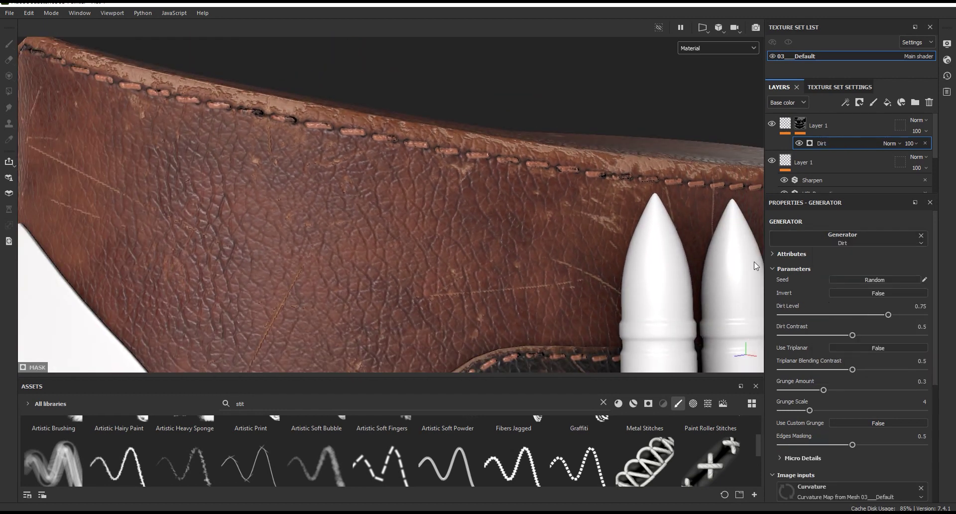
scroll(554, 134, "down", 2)
scroll(554, 134, "down", 2)
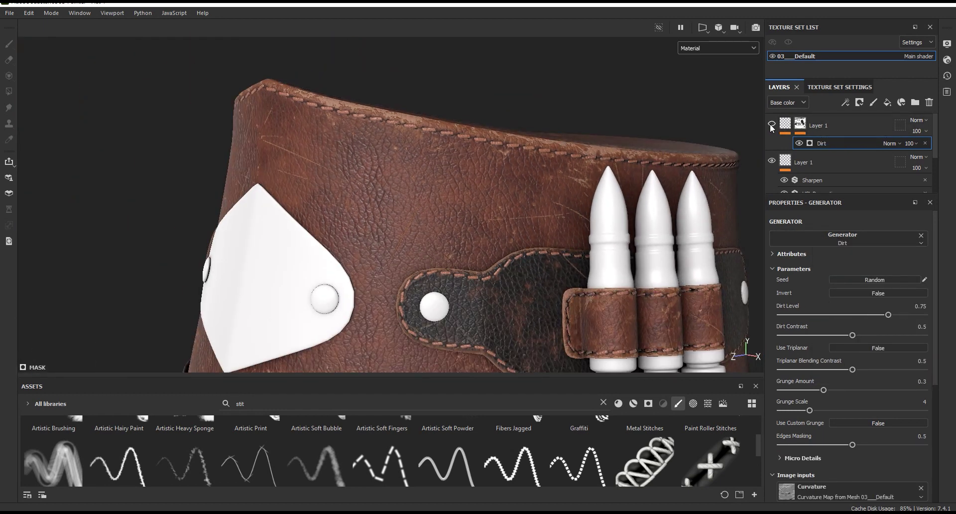
scroll(573, 214, "up", 1)
scroll(573, 214, "up", 1)
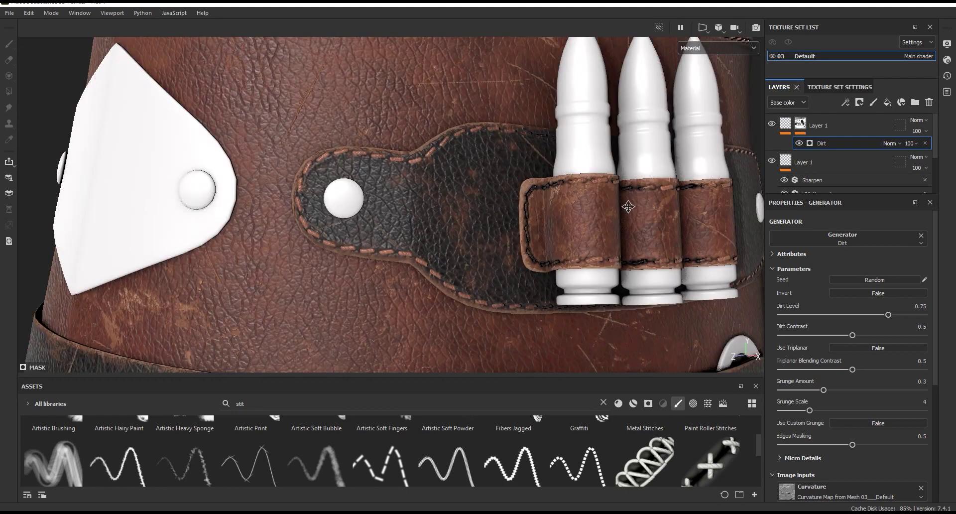
scroll(573, 214, "up", 2)
scroll(573, 214, "up", 1)
left_click_drag(798, 334, 769, 336)
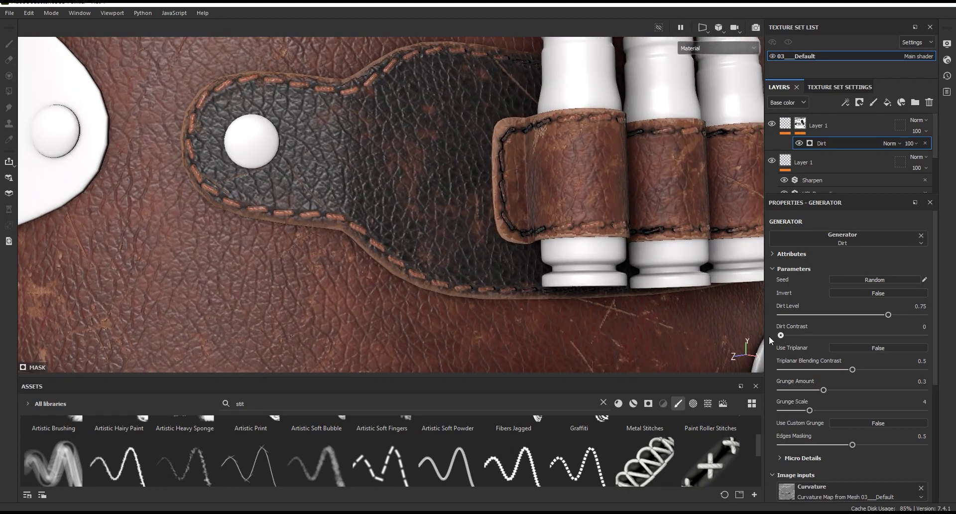
left_click_drag(888, 315, 907, 314)
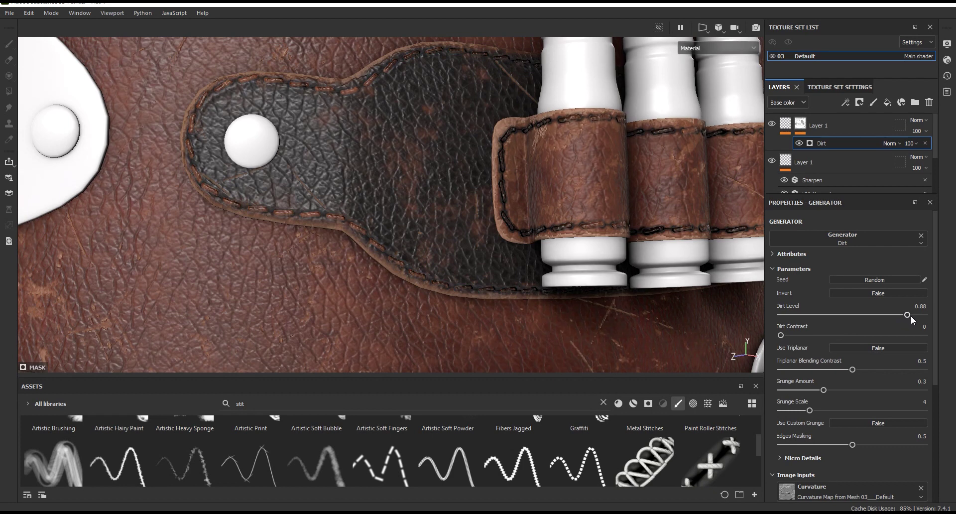
left_click_drag(908, 317, 905, 319)
mouse_move(822, 391)
left_mouse_down()
mouse_move(804, 391)
mouse_move(867, 390)
left_mouse_up()
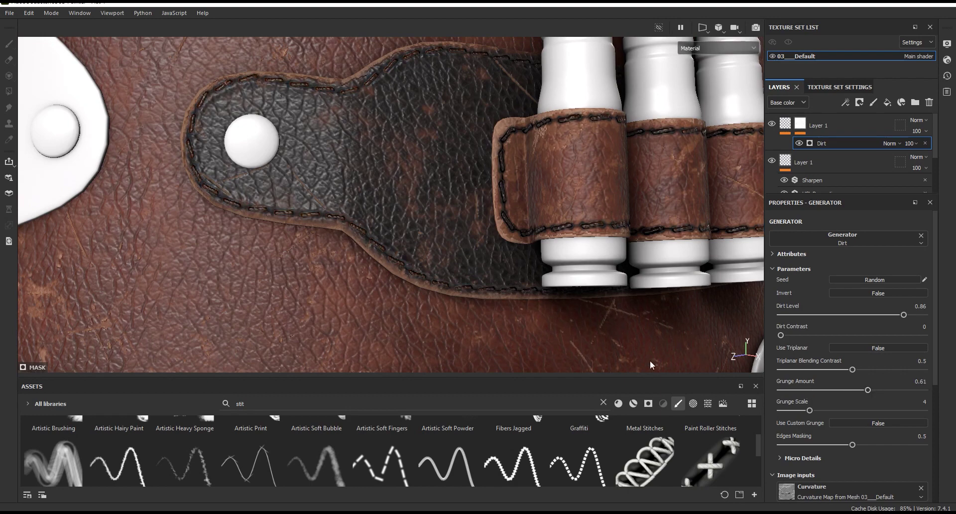
Frame the model and lower the masked layer's opacity to 42.
key("f")
right_click_drag(635, 295, 599, 147, "alt")
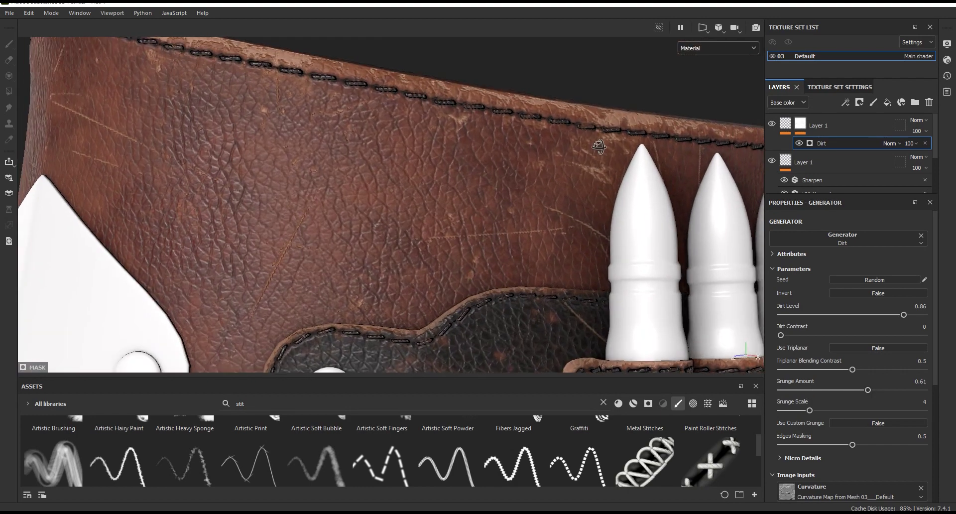
left_click_drag(950, 149, 926, 150)
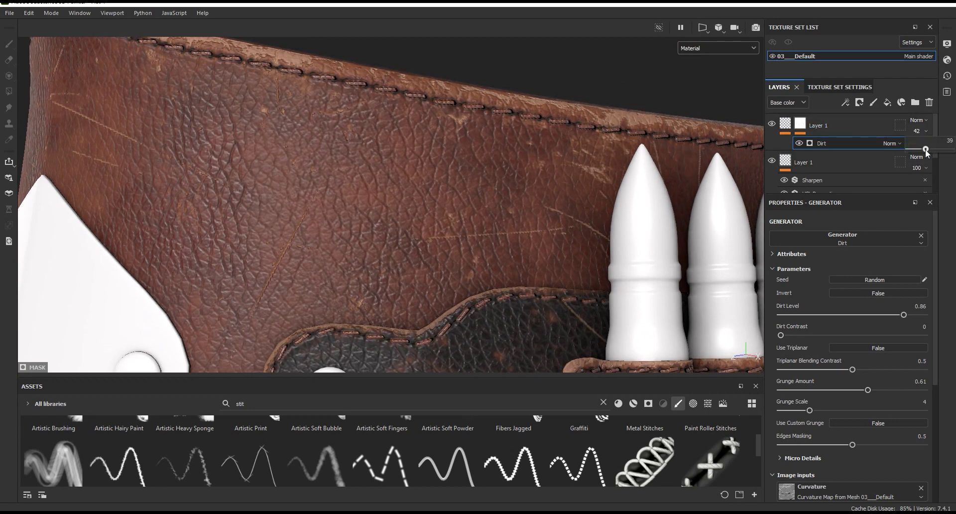
left_click(796, 131)
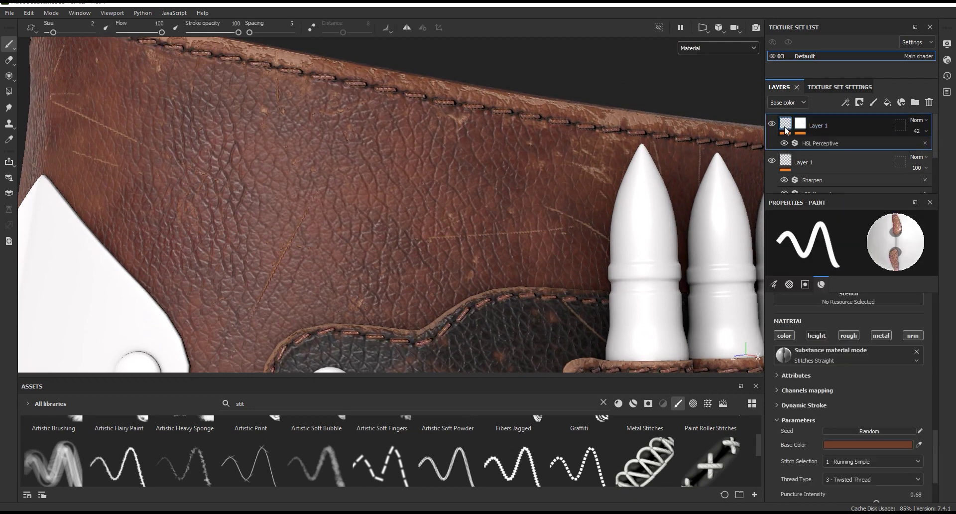
Move the sharpened HSL layer above the dirt-masked one and set the dirt-masked layer's opacity to 30.
left_click_drag(796, 159, 785, 141)
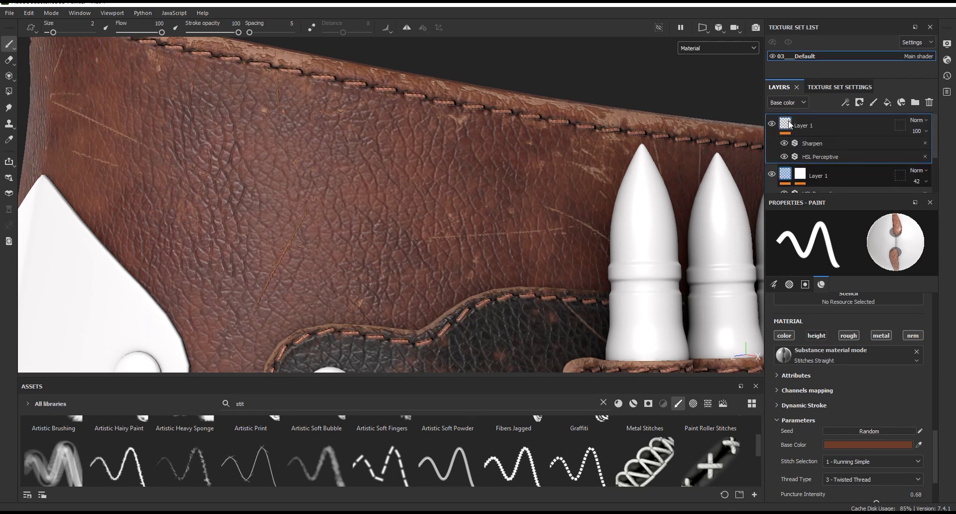
left_click(784, 143)
left_click(784, 143)
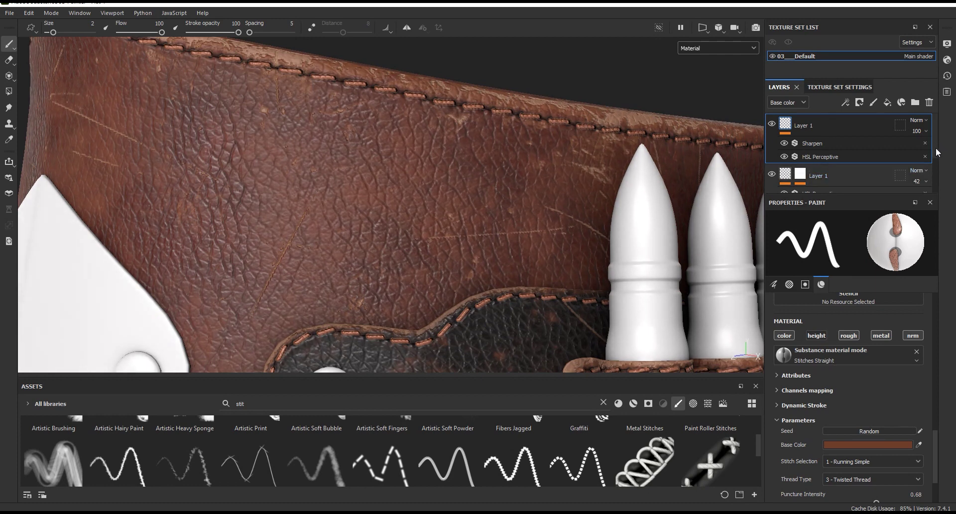
scroll(933, 159, "down", 1)
left_click(920, 148)
left_click_drag(929, 166, 925, 167)
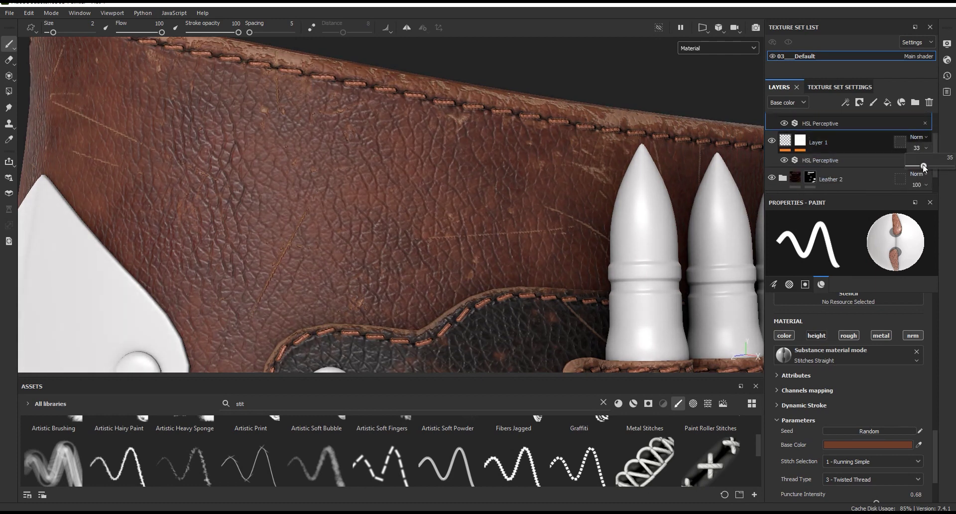
Compare the belt's lower stitching with the dirt-masked layer hidden and shown.
scroll(504, 124, "down", 5)
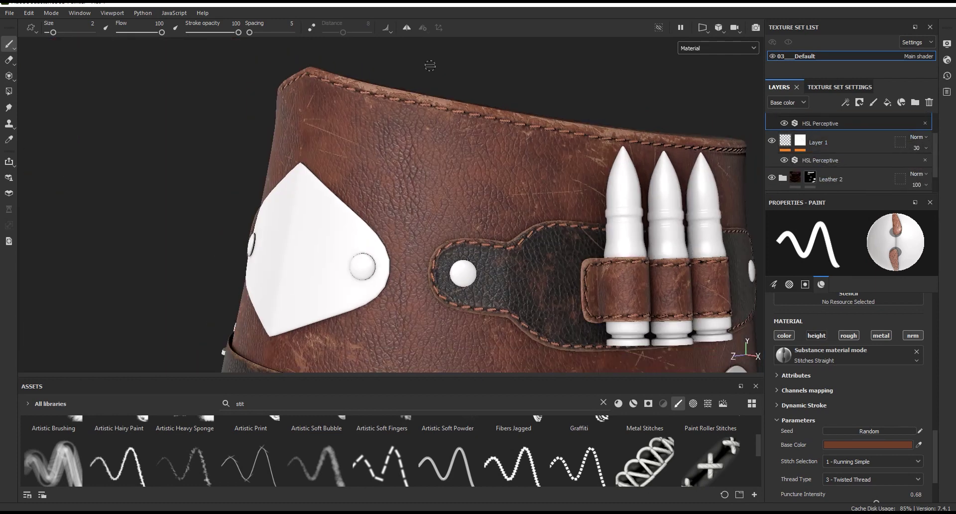
scroll(504, 124, "down", 2)
scroll(505, 124, "up", 2)
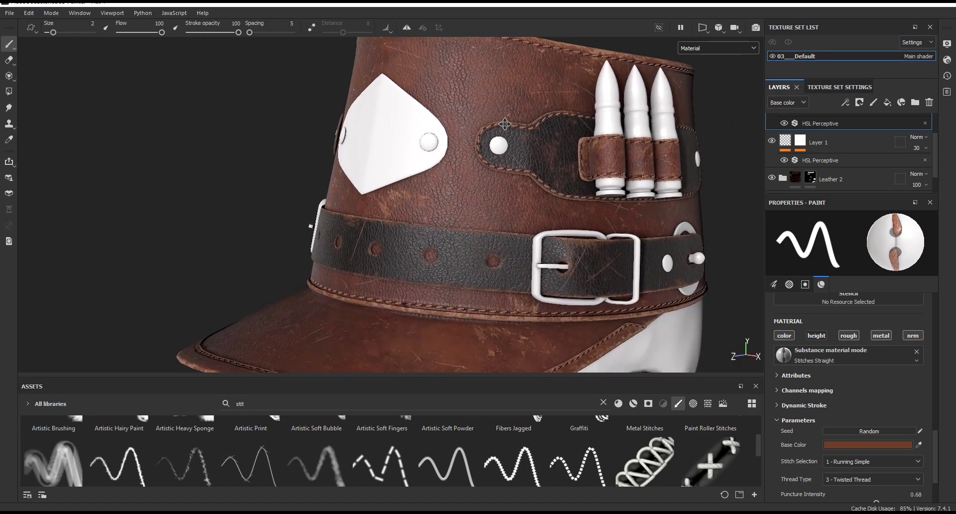
scroll(504, 124, "up", 5)
middle_click_drag(504, 124, 398, 258, "alt")
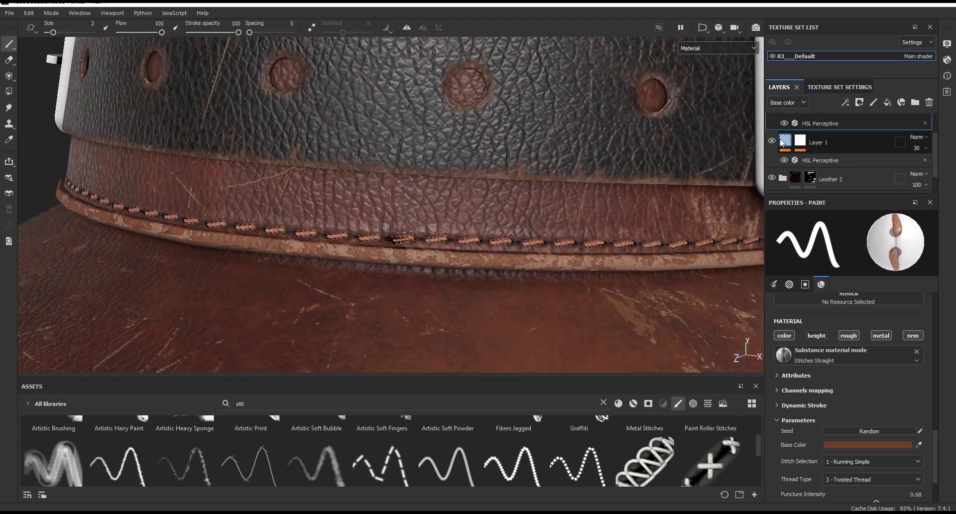
scroll(814, 171, "up", 2)
left_click_drag(851, 195, 852, 245)
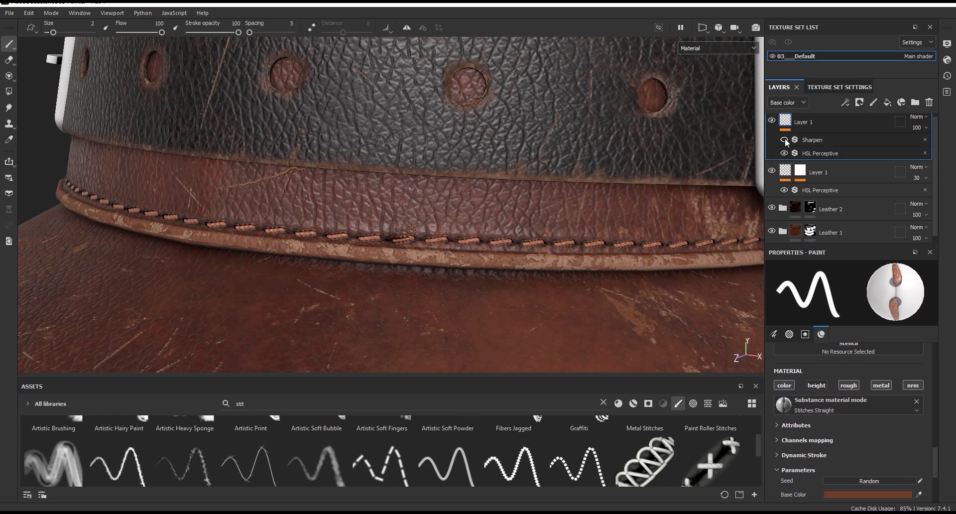
left_click(772, 170)
left_click(772, 170)
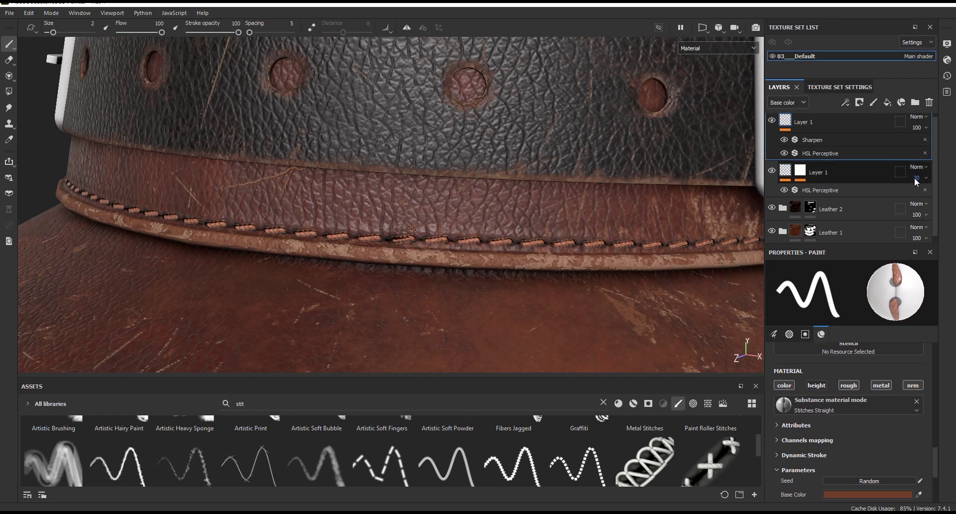
Lower the Dirt generator's effect opacity in the mask and review the whole hat.
left_click(811, 177)
left_click(901, 192)
left_click(911, 189)
left_click_drag(942, 213, 930, 211)
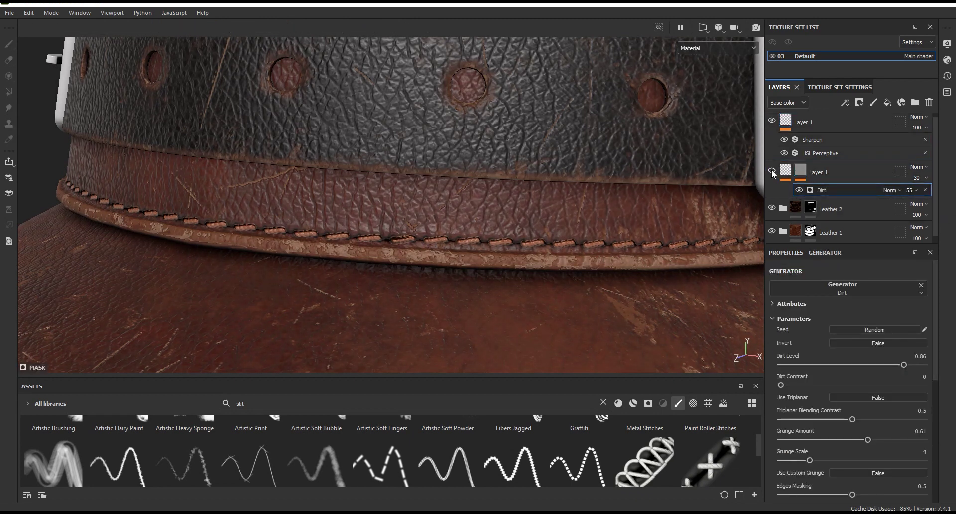
scroll(435, 296, "down", 5)
left_click_drag(435, 296, 495, 133, "alt")
scroll(458, 230, "up", 5)
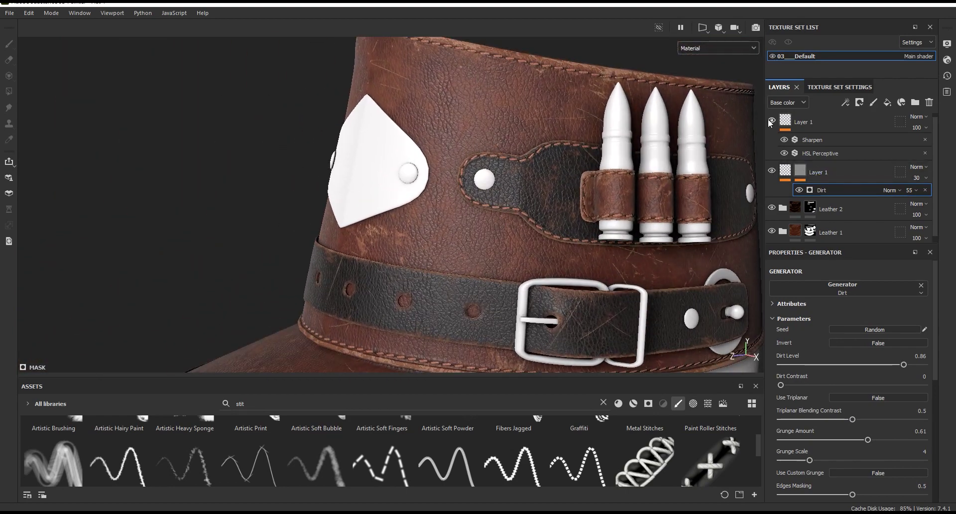
Create a new folder at the top of the layer stack named Stitches.
left_click(806, 123)
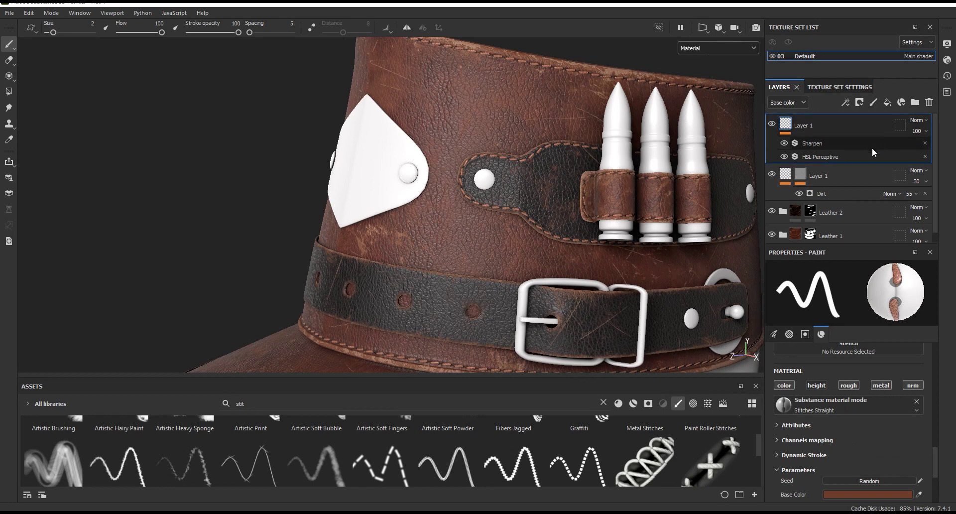
left_click(915, 102)
double_click(817, 126)
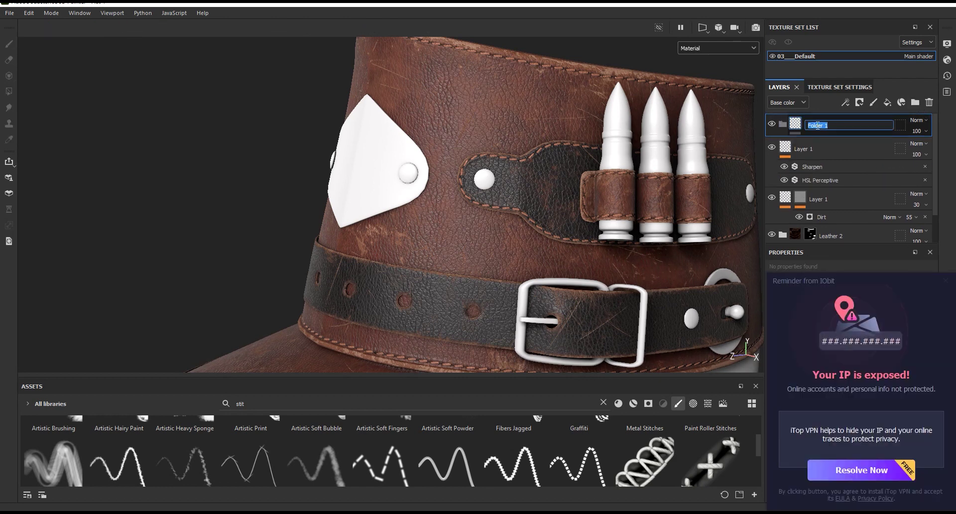
type("ss")
key("Return")
left_click(813, 146)
Move both Layer 1 stitch layers into the Stitches folder and dismiss the IObit reminder pop-up.
left_click(830, 199, "ctrl")
left_click(823, 126, "ctrl")
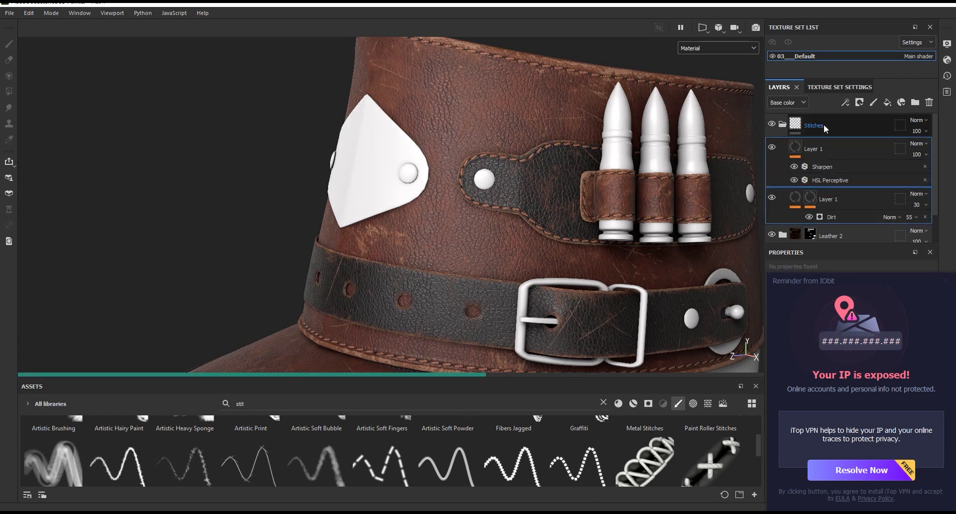
left_click(783, 125)
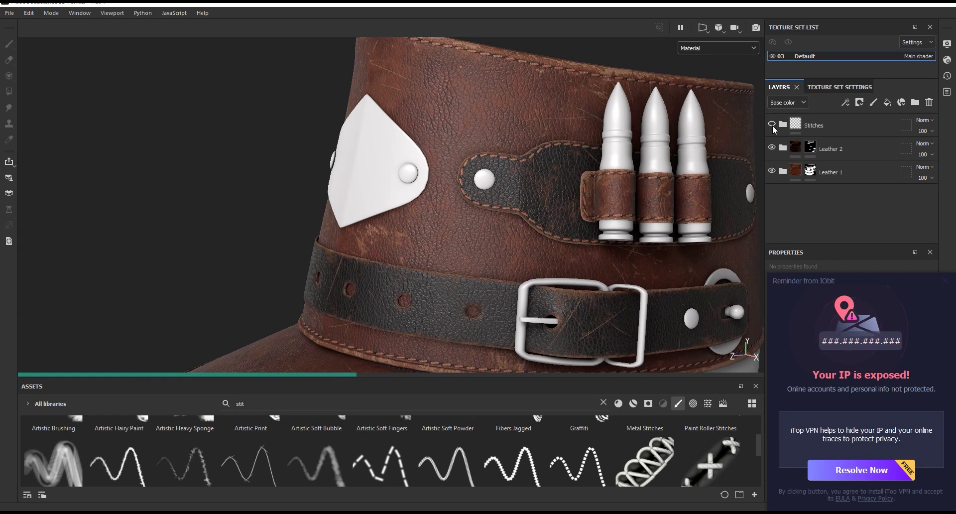
scroll(627, 166, "up", 2)
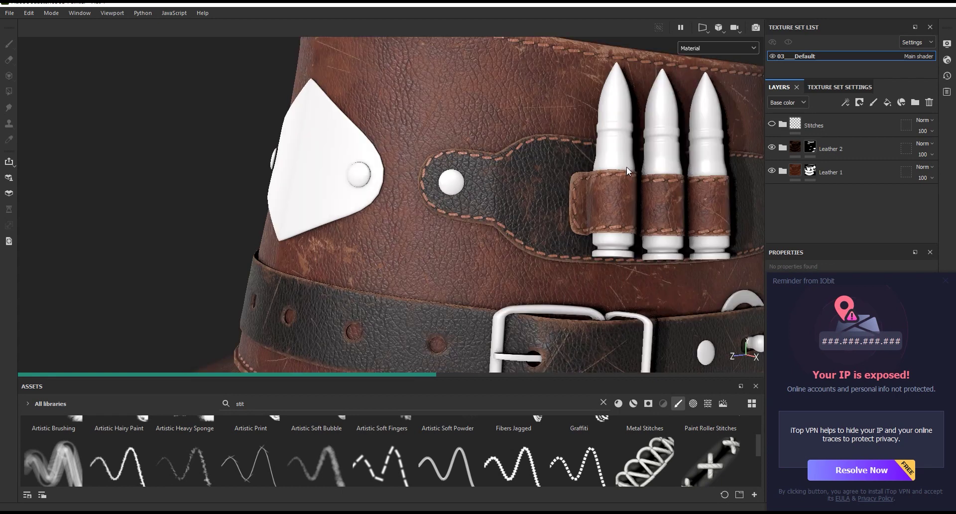
left_click(946, 281)
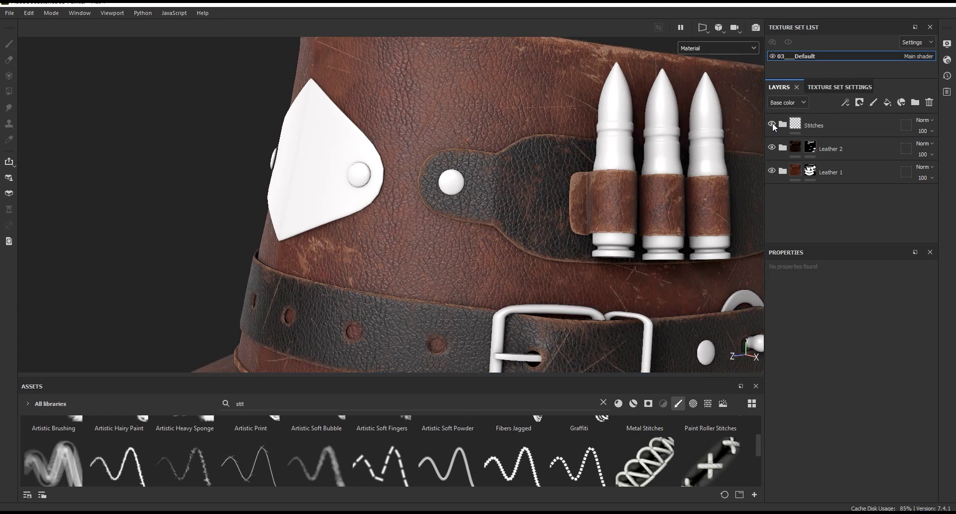
Check the grouped stitches on the strap, brim and belt front with the Stitches folder selected.
scroll(383, 187, "down", 2)
left_click_drag(382, 182, 515, 206, "alt")
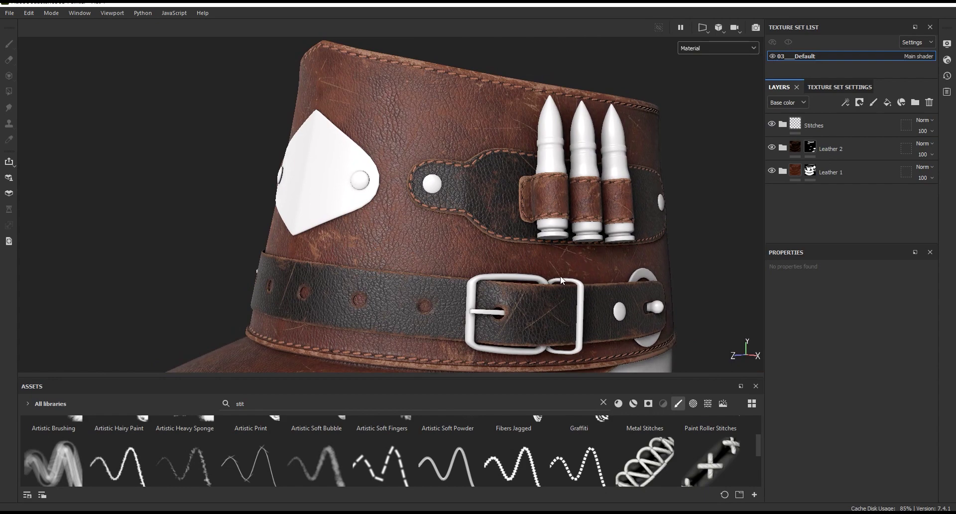
left_click_drag(560, 276, 688, 262, "alt")
scroll(555, 261, "up", 2)
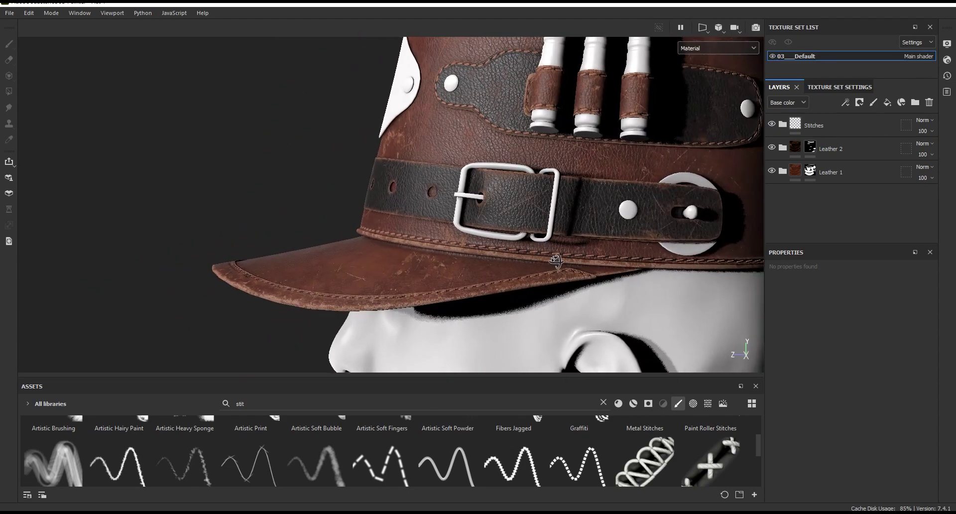
left_click_drag(555, 261, 675, 265, "alt")
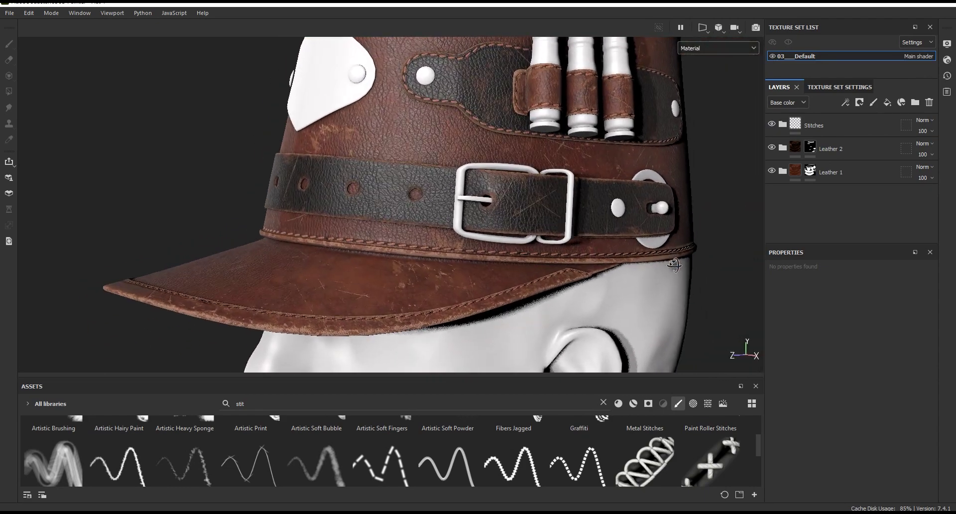
scroll(598, 261, "down", 3)
left_click_drag(529, 264, 530, 244, "alt")
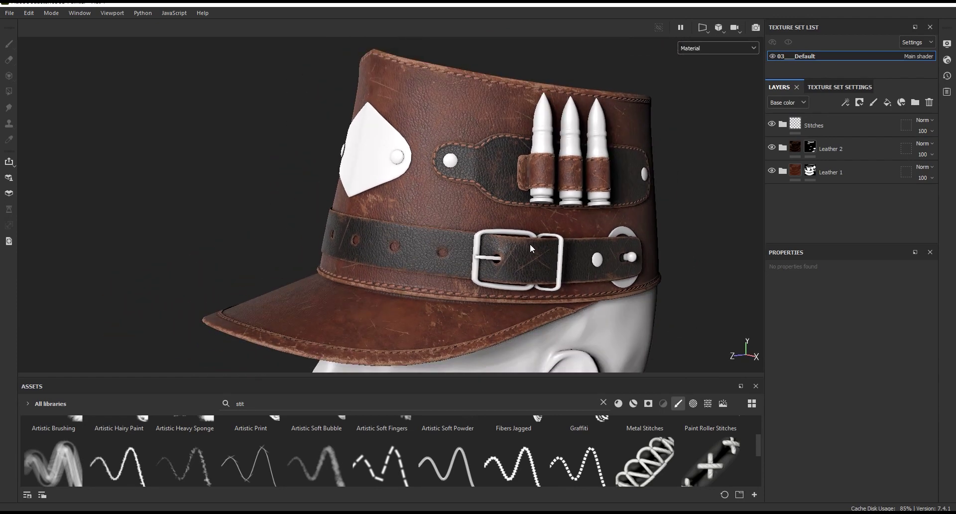
scroll(530, 244, "up", 4)
left_click(828, 127)
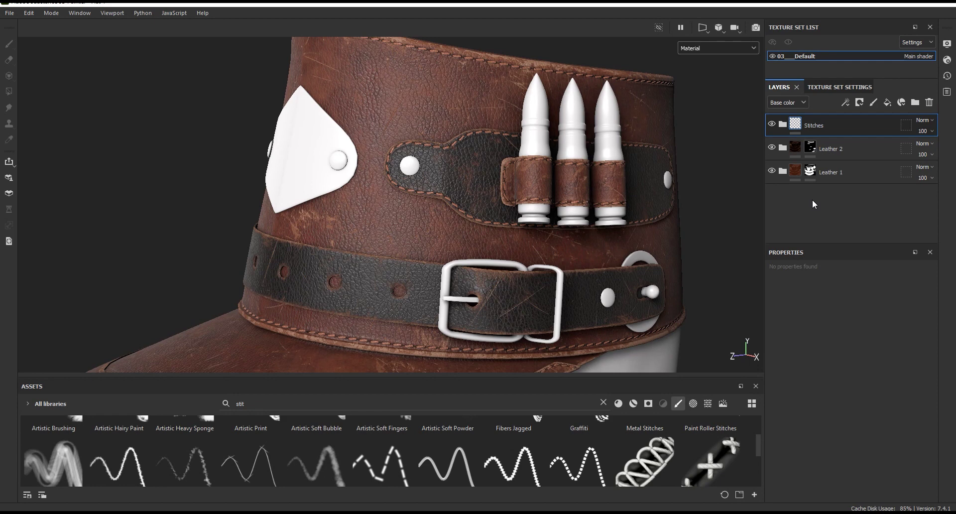
middle_click_drag(478, 180, 487, 151, "alt")
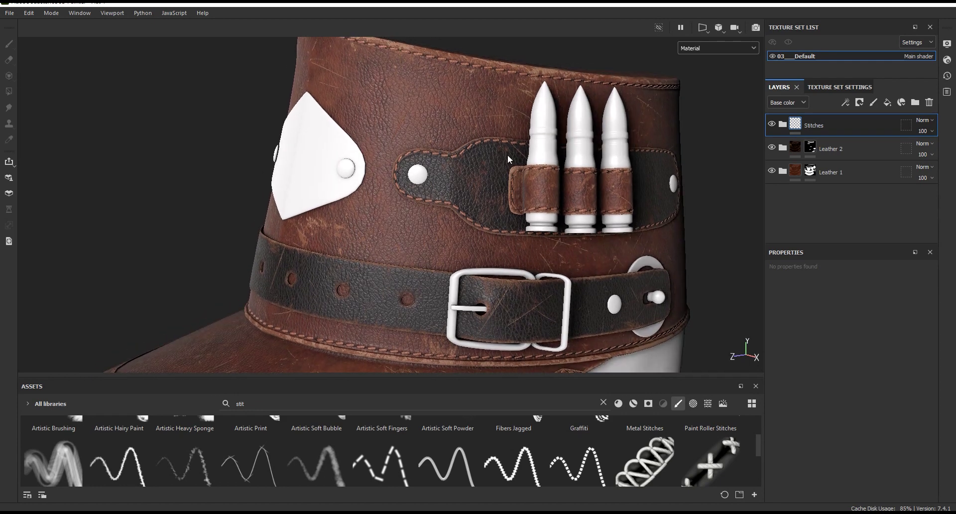
left_click(603, 402)
Switch the Assets panel to Materials and clear the metal search so all materials are listed.
left_click(633, 403)
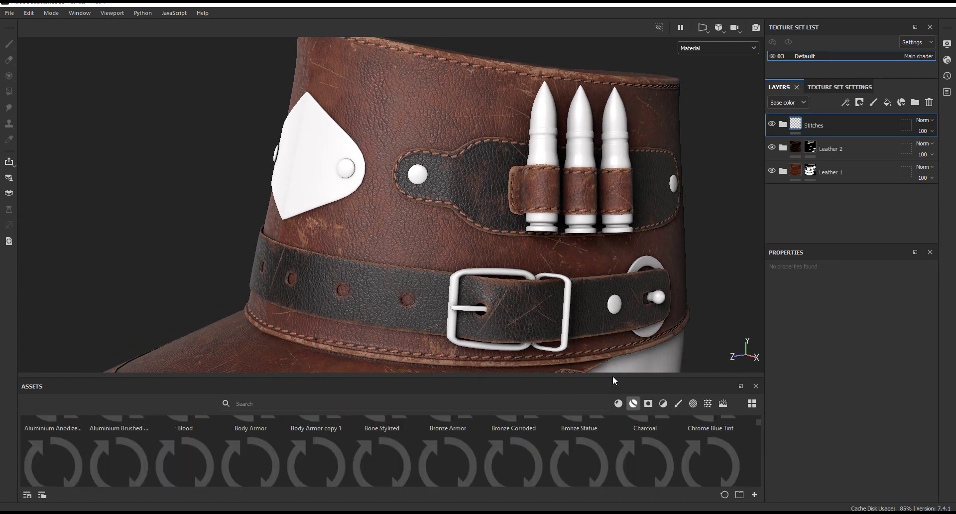
left_click_drag(613, 376, 589, 308)
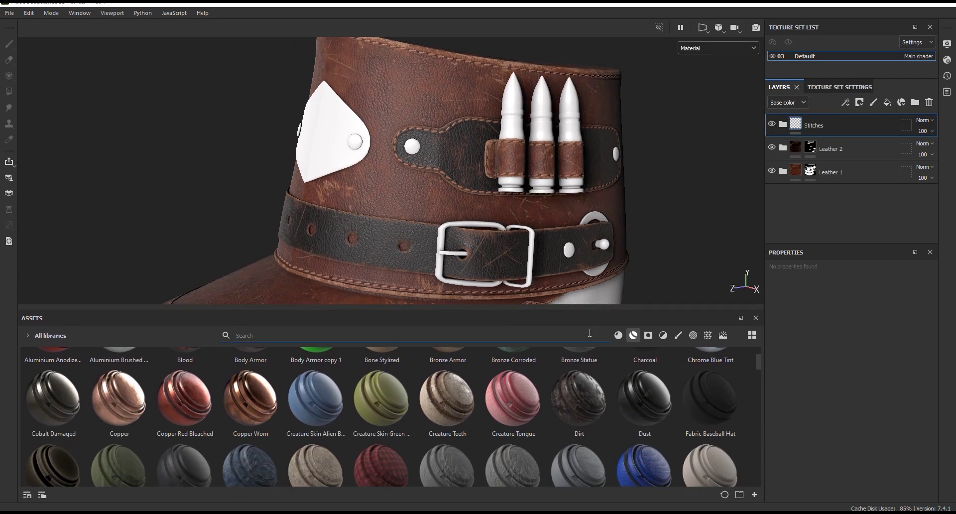
type("metal")
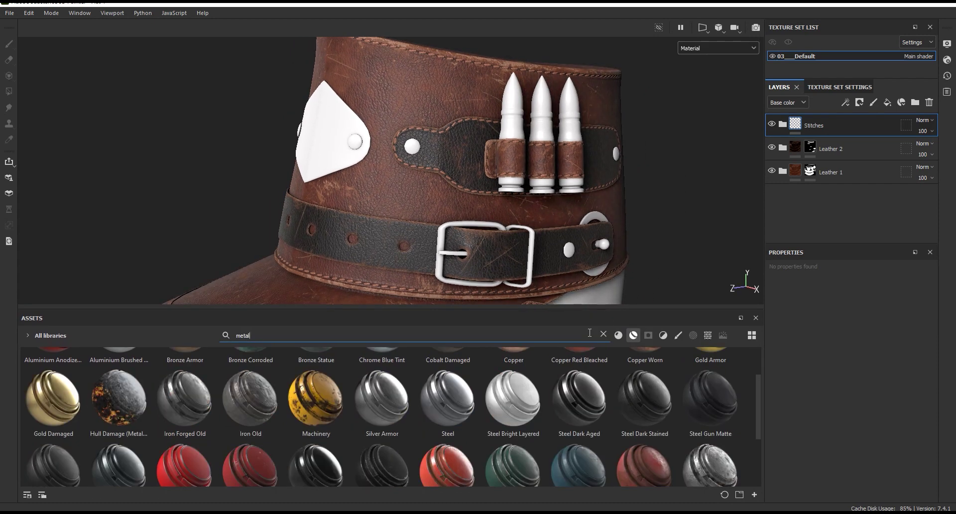
mouse_move(757, 408)
left_mouse_down()
mouse_move(760, 424)
mouse_move(758, 381)
left_mouse_up()
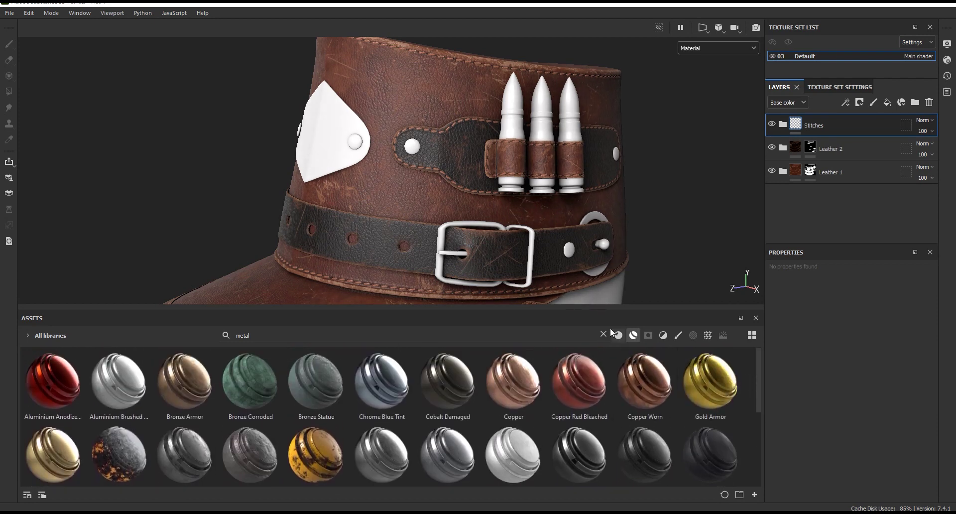
left_click_drag(594, 306, 594, 357)
left_click(604, 384)
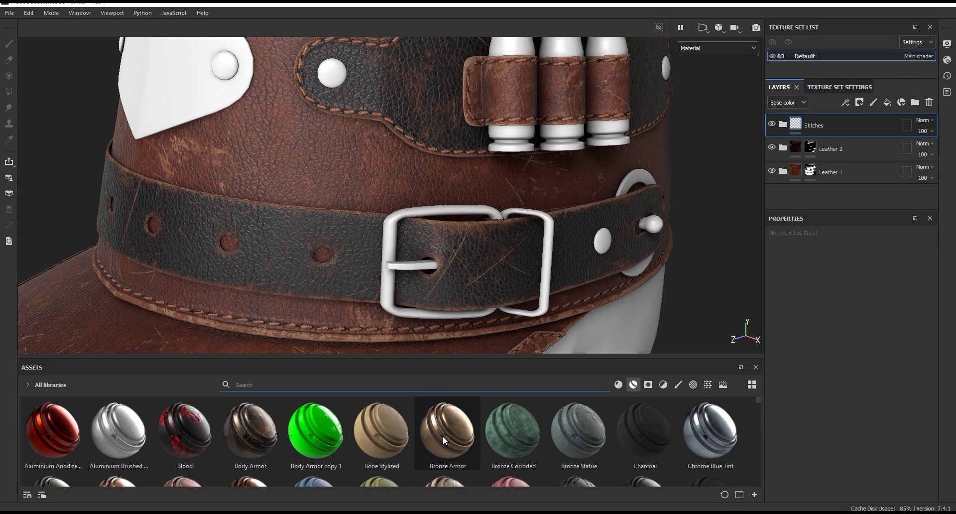
Drop Bronze Armor onto the hat and hide it everywhere with a black mask.
mouse_move(443, 436)
left_mouse_down()
mouse_move(601, 352)
mouse_move(853, 131)
left_mouse_up()
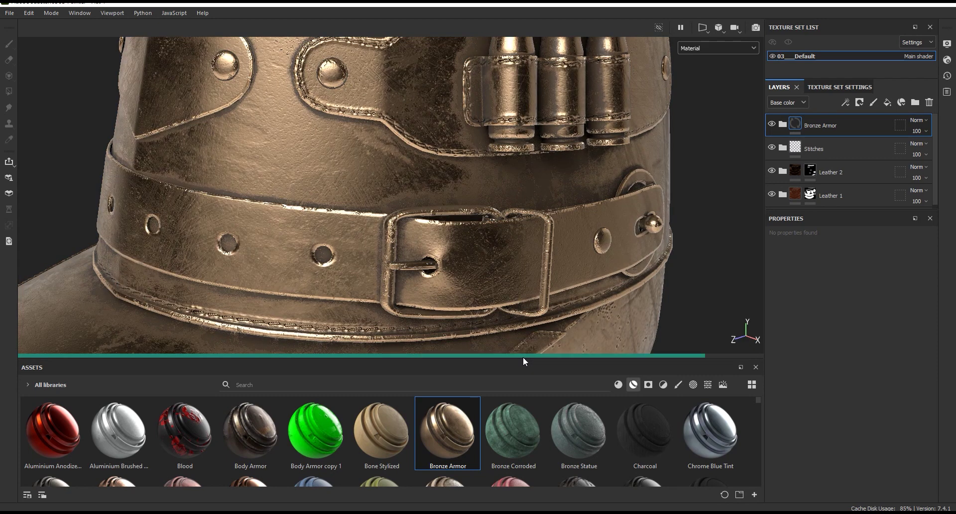
left_click_drag(523, 361, 523, 380)
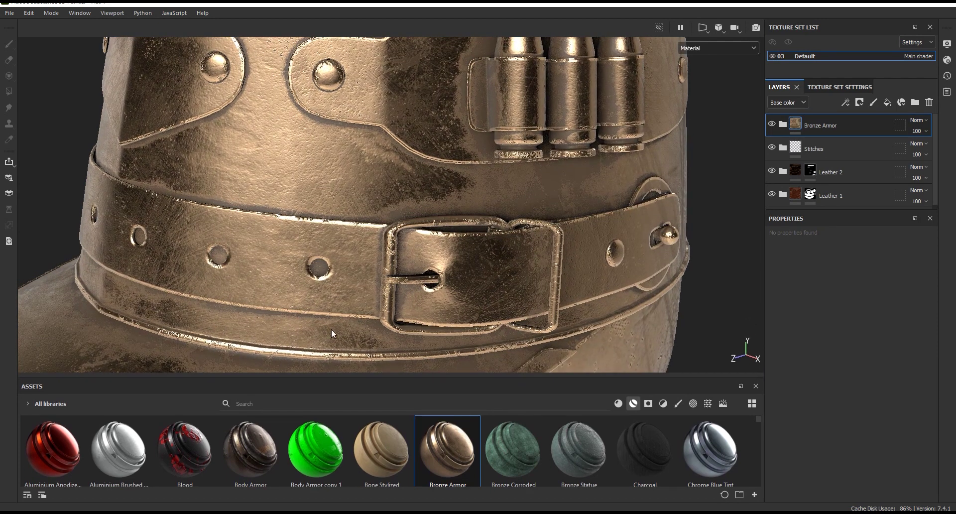
left_click(858, 103)
left_click(876, 125)
key("4")
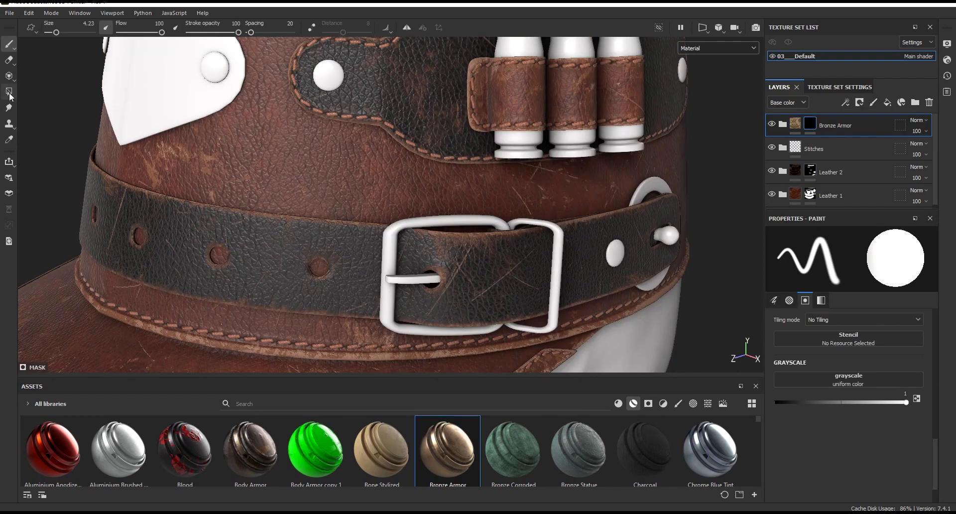
Fill the three bullets with bronze in the Bronze Armor mask.
left_click(590, 61)
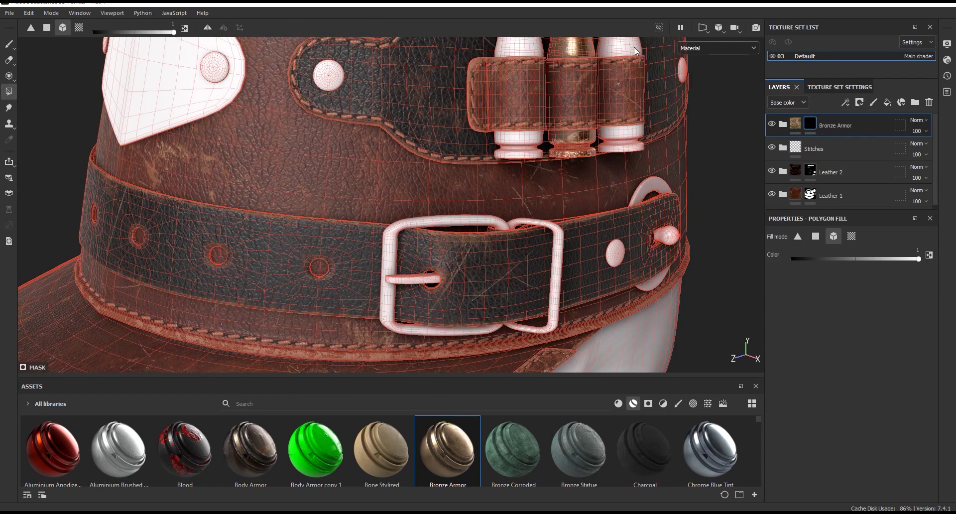
left_click(634, 47)
left_click(518, 50)
left_click_drag(518, 50, 523, 301, "alt")
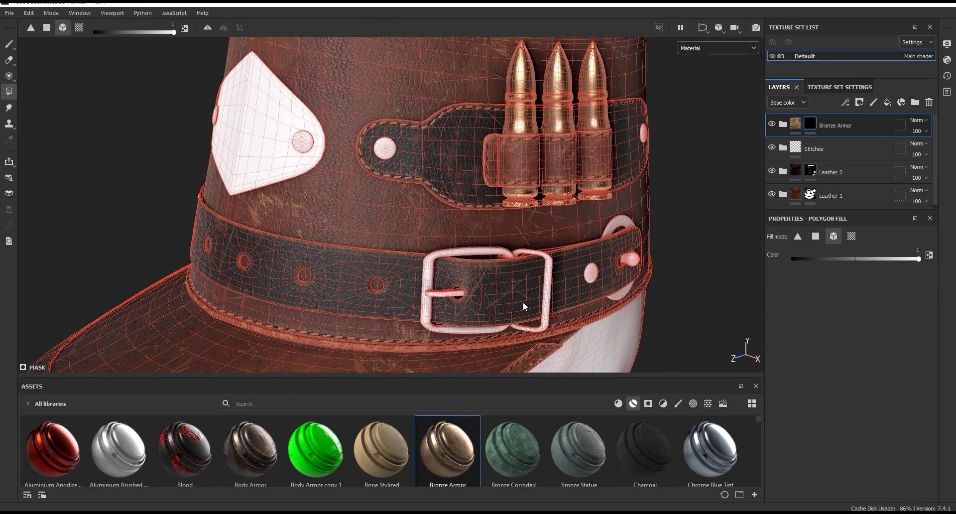
Make the strap rivet, both buckle loops and the belt-end ring bronze too.
left_click(389, 153)
left_click(459, 256)
left_click(533, 270)
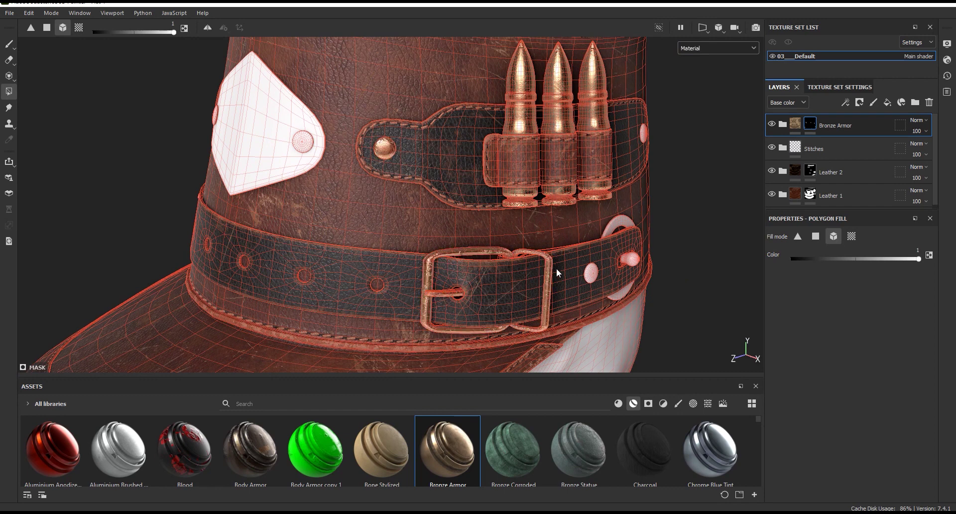
left_click(615, 267)
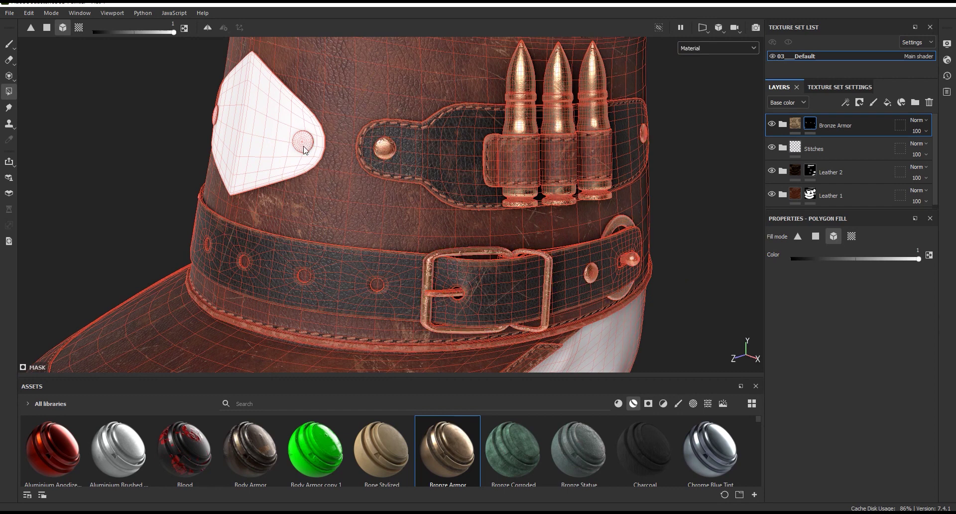
key("1")
scroll(263, 188, "up", 3)
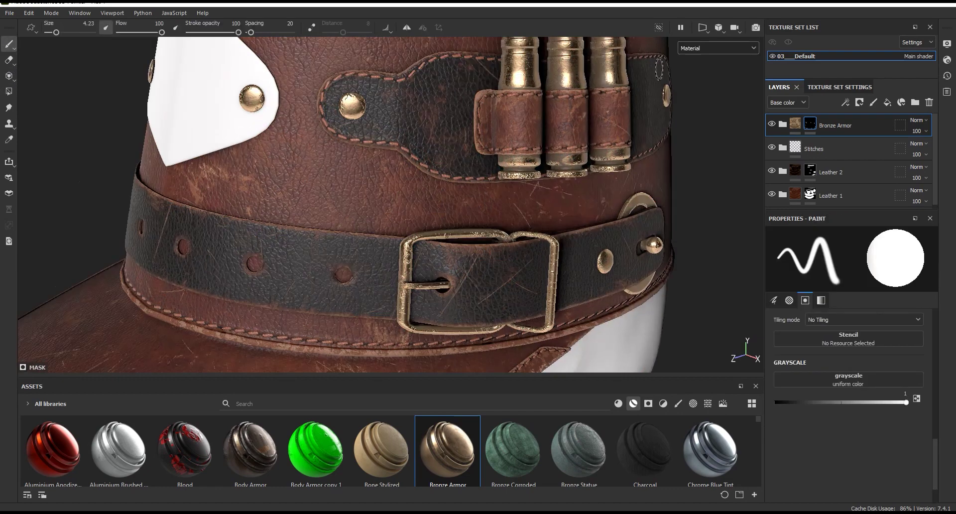
left_click_drag(263, 188, 608, 203, "alt")
scroll(607, 203, "up", 2)
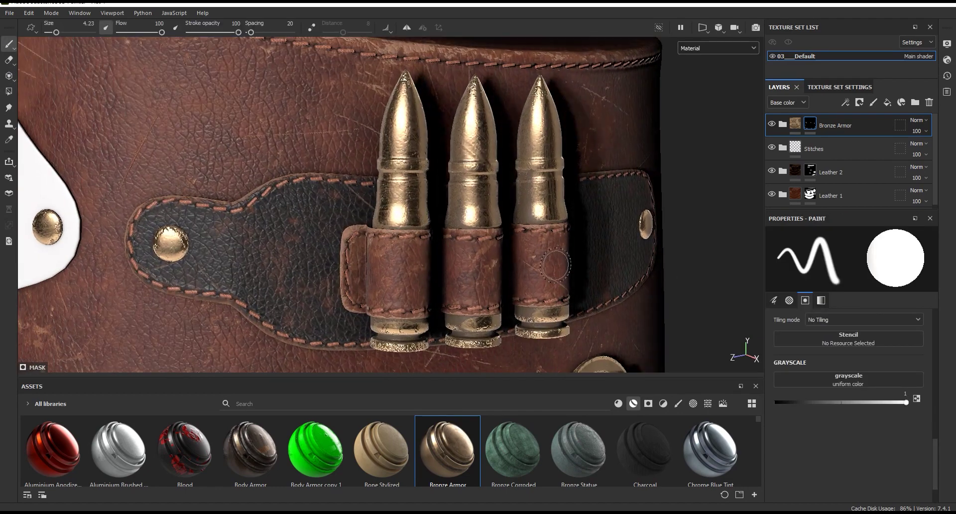
Hide the Sharpen, Edges Damages, Surface Details and Dirt layers to isolate Base Metal.
left_click(783, 124)
left_click_drag(846, 216, 846, 272)
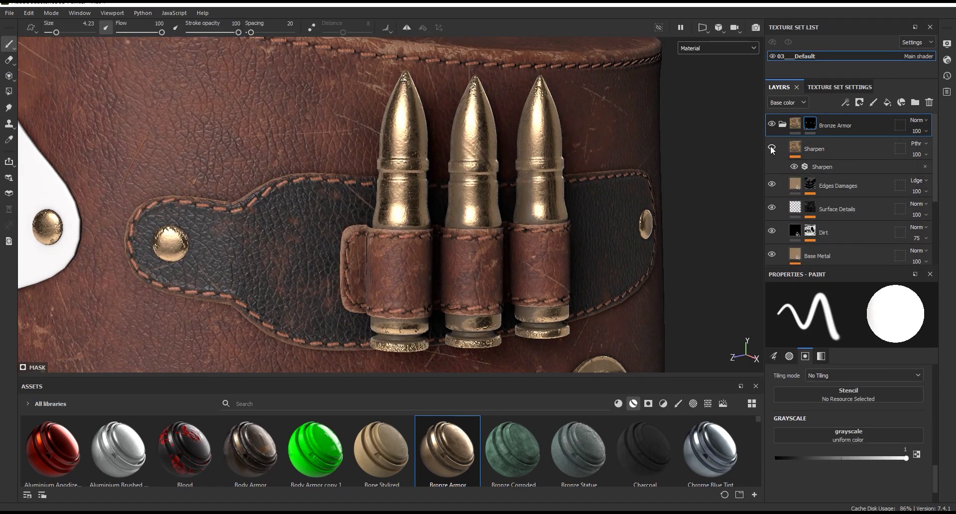
left_click(772, 146)
left_click(773, 184)
left_click(774, 208)
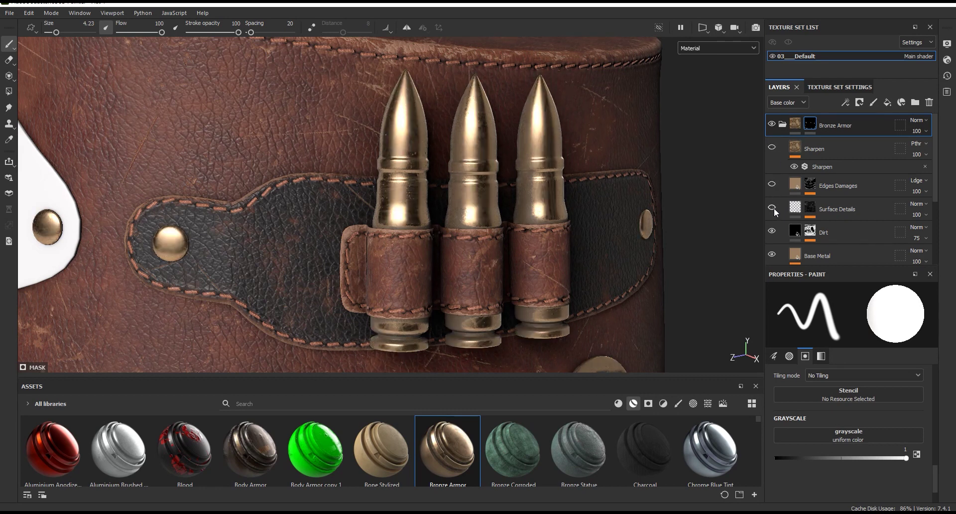
scroll(936, 190, "down", 1)
scroll(934, 190, "down", 4)
left_click(772, 164)
left_click(772, 187)
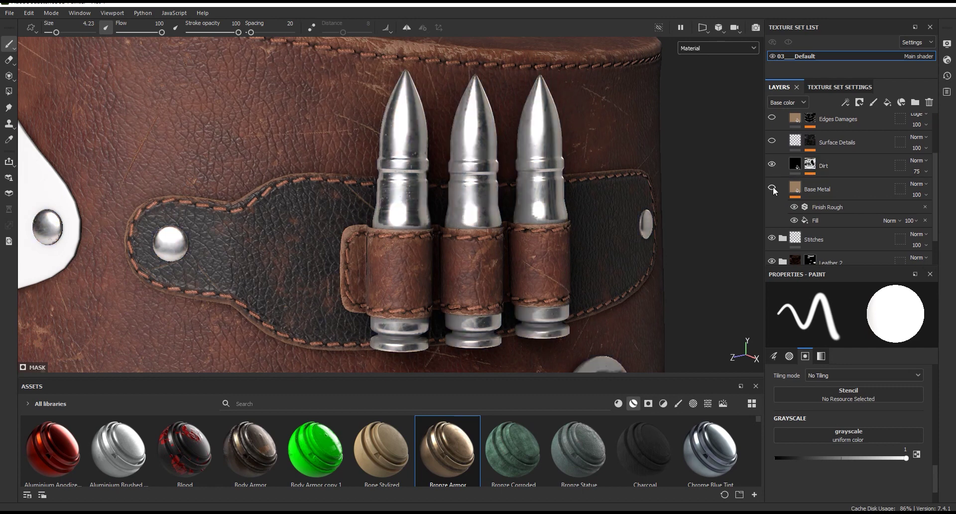
left_click(772, 187)
Set the Base Metal base colour to a darker, less saturated bronze, 8A673F.
left_click(797, 192)
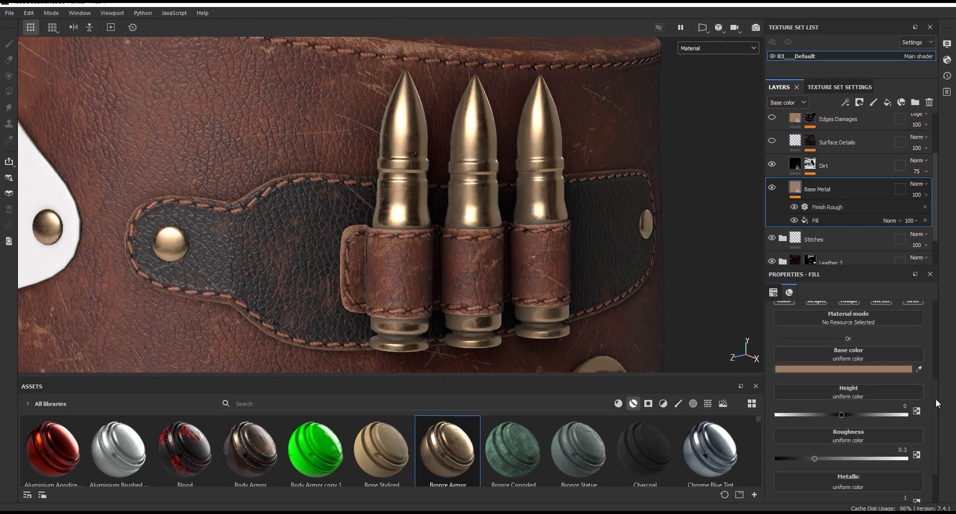
scroll(937, 394, "down", 3)
scroll(936, 393, "up", 4)
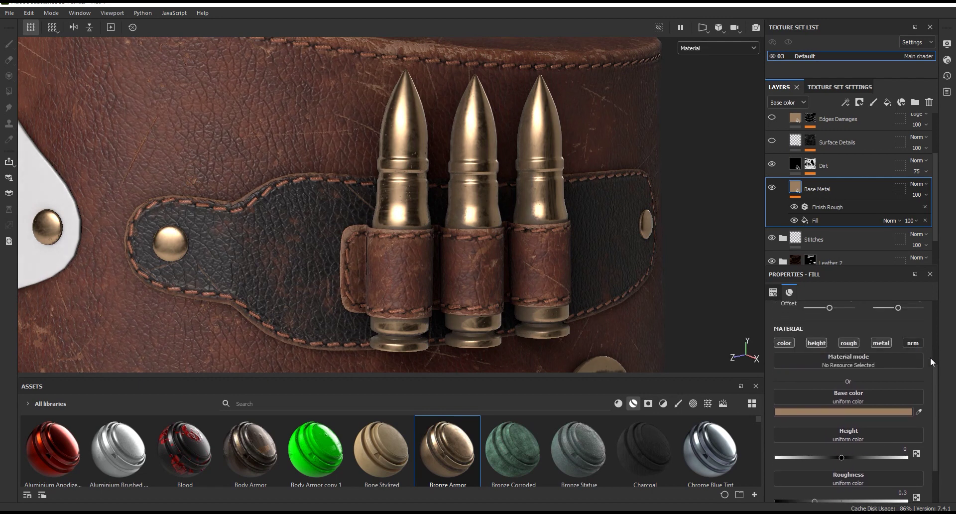
scroll(926, 394, "down", 3)
left_click(856, 354)
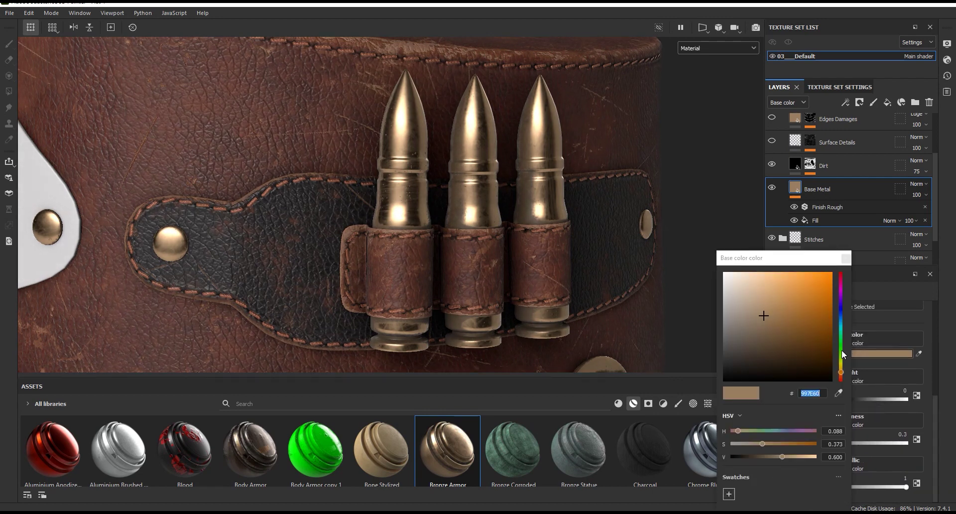
mouse_move(792, 444)
left_mouse_down()
mouse_move(782, 441)
mouse_move(782, 456)
mouse_move(788, 443)
mouse_move(777, 443)
left_mouse_up()
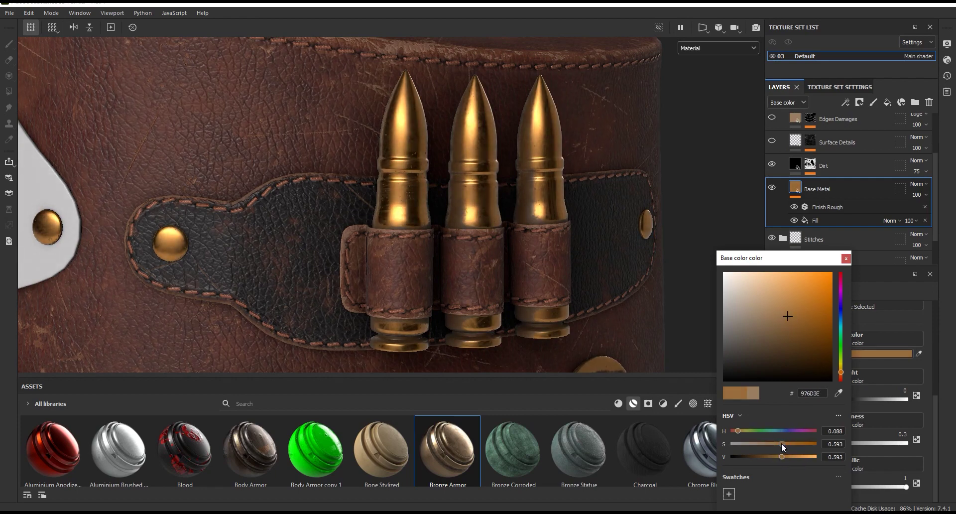
mouse_move(608, 200)
left_mouse_down("alt")
mouse_move(561, 184)
mouse_move(538, 161)
mouse_move(585, 216)
left_mouse_up("alt")
left_click_drag(782, 443, 788, 456)
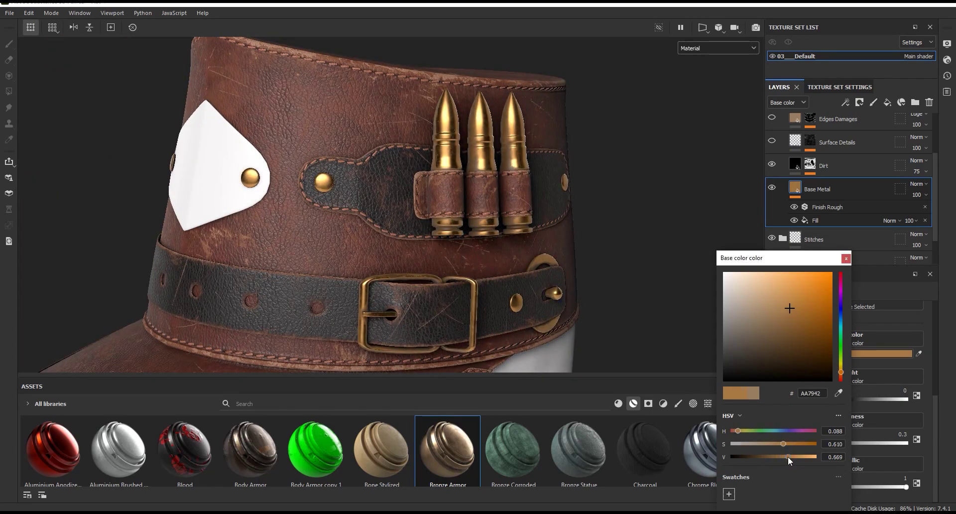
left_click(779, 457)
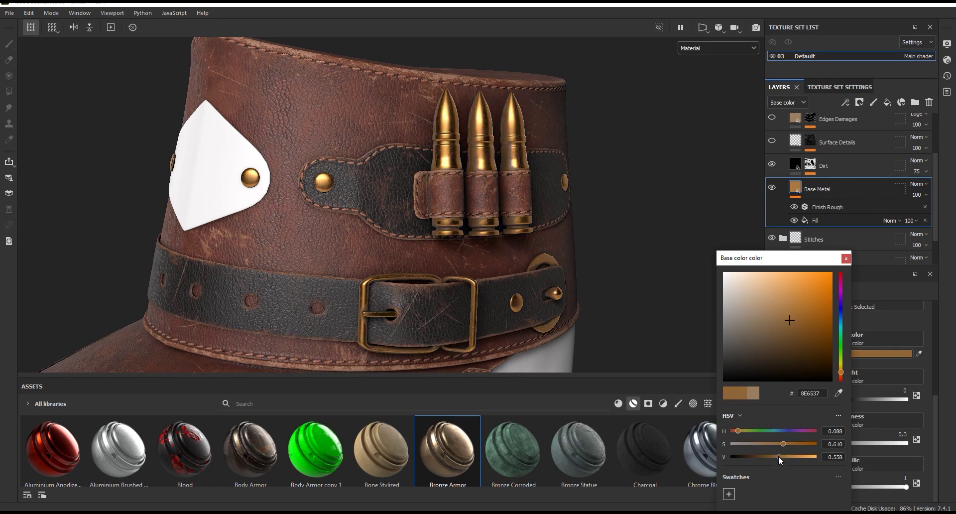
left_click(777, 455)
left_click(777, 444)
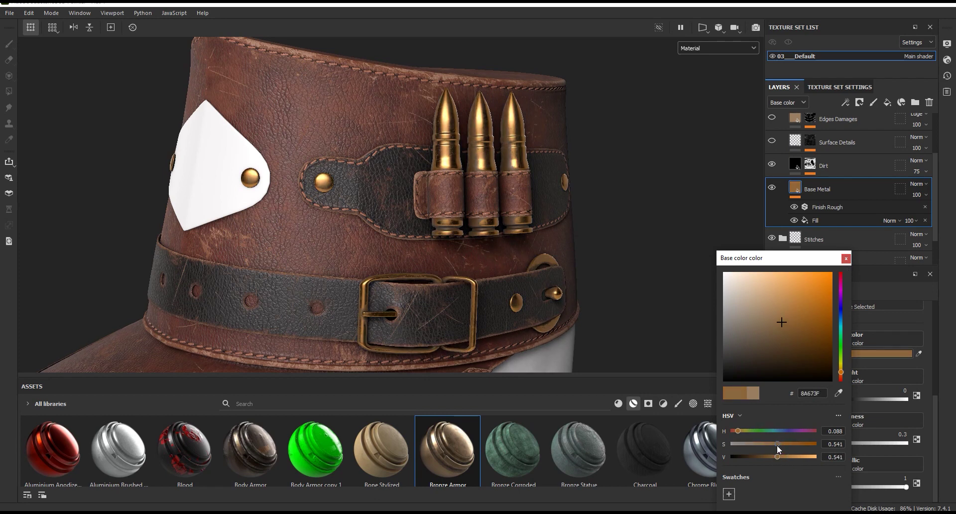
left_click(846, 258)
left_click(823, 219)
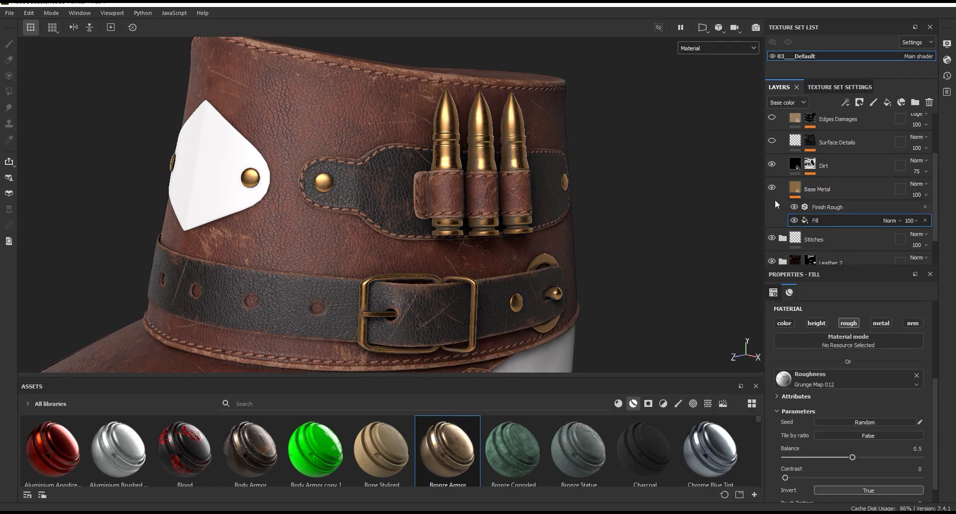
Set the roughness grunge balance to 0.57, tile it smaller, and set contrast to 0.27.
scroll(445, 112, "up", 3)
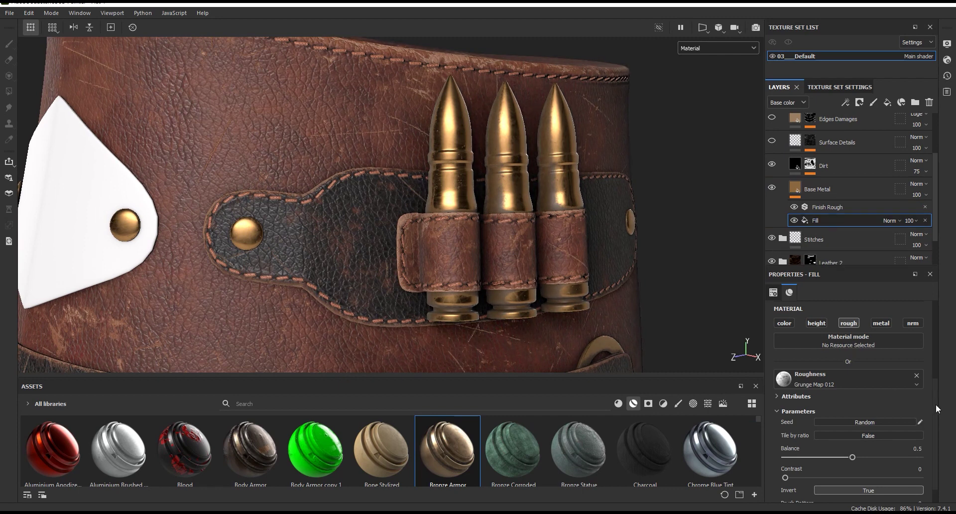
scroll(936, 404, "down", 1)
left_click(862, 434)
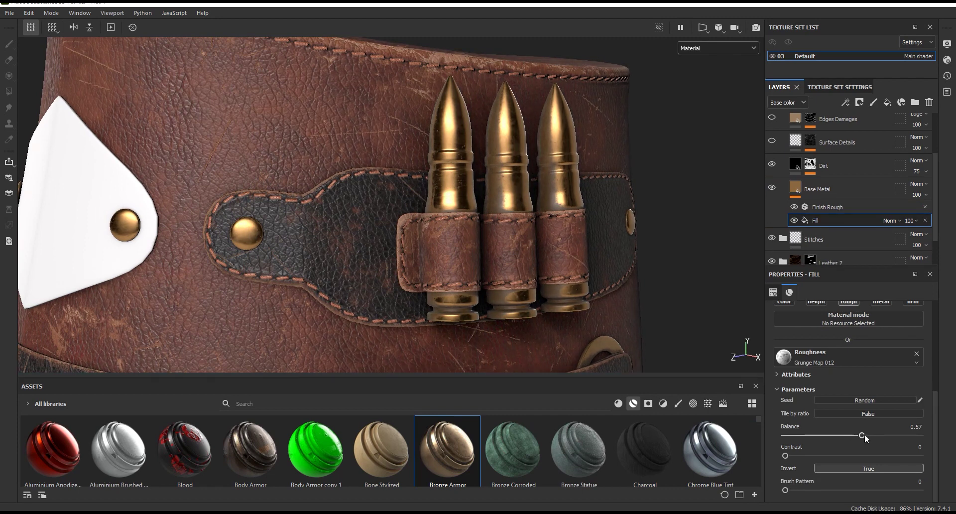
scroll(937, 417, "up", 5)
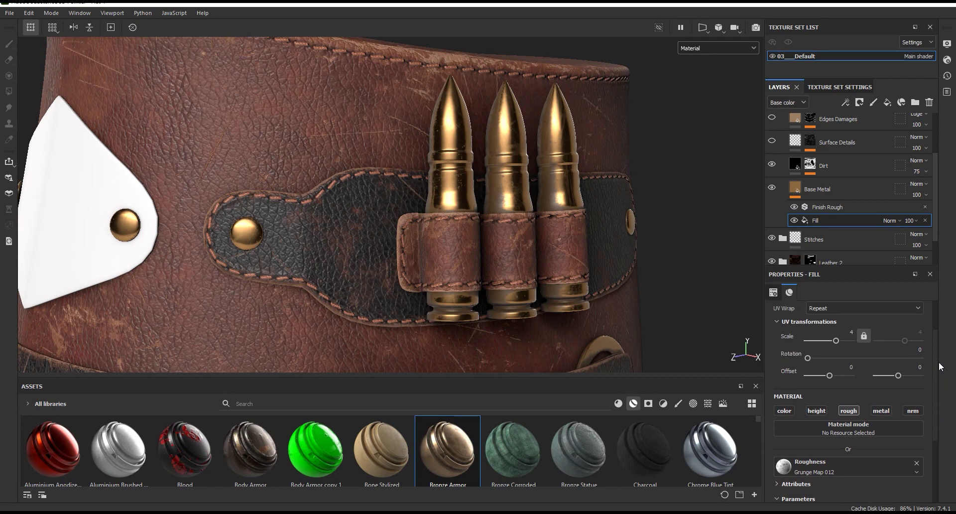
left_click_drag(836, 340, 839, 341)
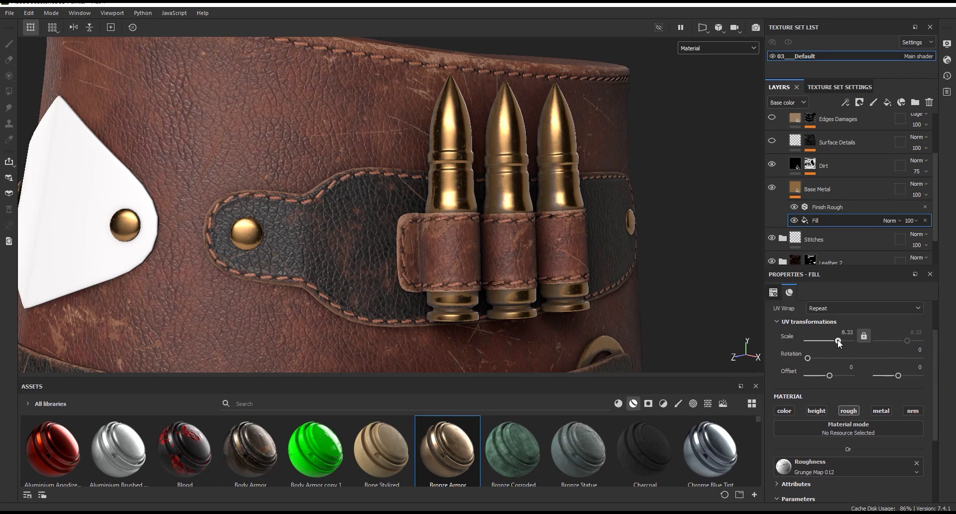
scroll(937, 382, "down", 5)
left_click(822, 456)
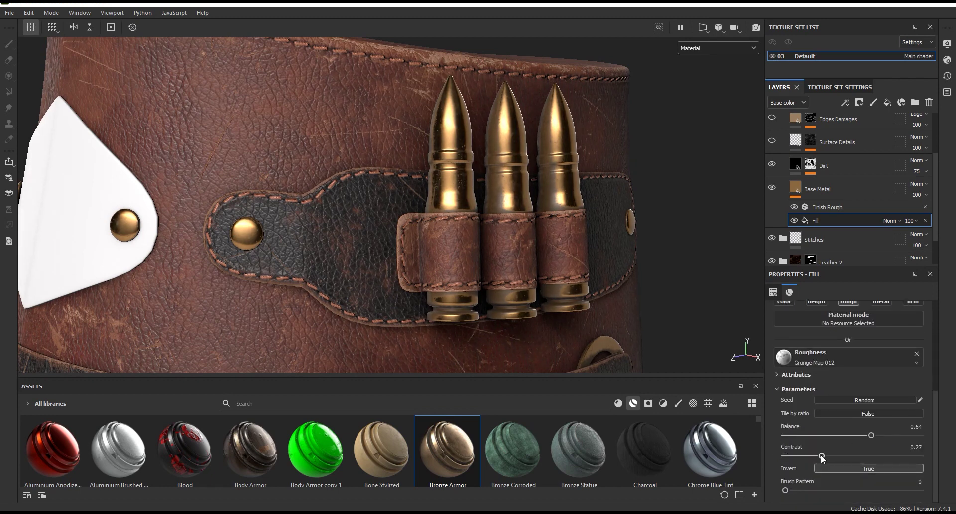
scroll(573, 131, "up", 3)
scroll(517, 135, "up", 2)
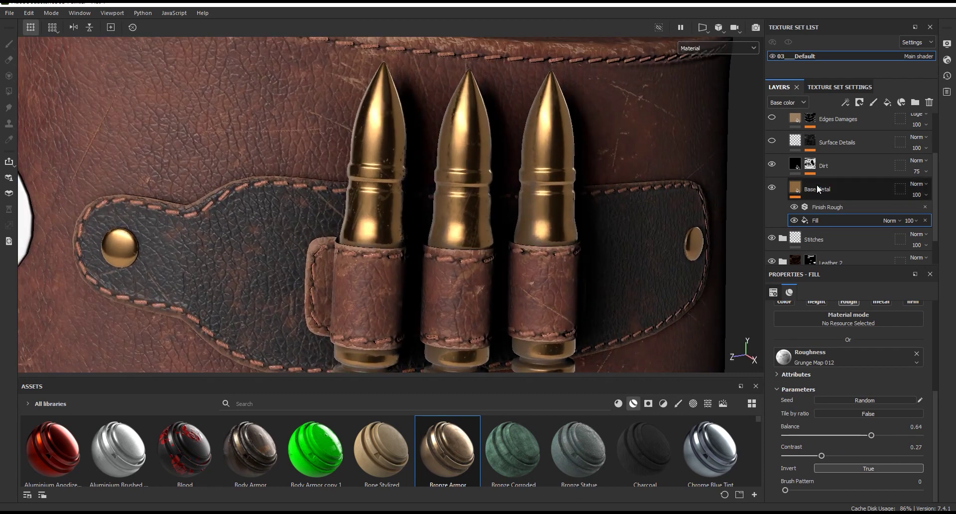
Add a Mask Editor generator to the Dirt mask with balance 0.48 and contrast 0.67.
left_click(816, 185)
left_click(786, 168)
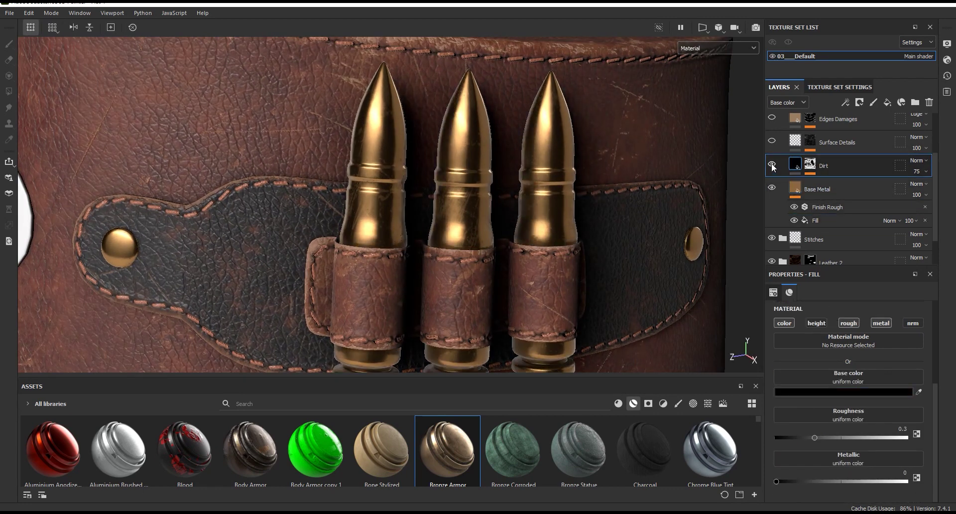
right_click(811, 164)
left_click(841, 183)
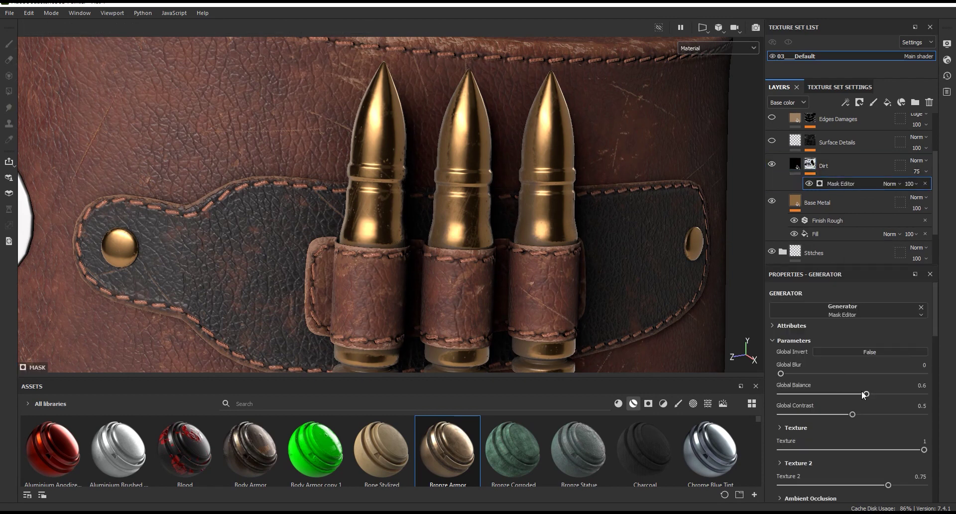
mouse_move(867, 414)
left_mouse_down()
mouse_move(876, 413)
mouse_move(849, 394)
left_mouse_up()
scroll(620, 275, "down", 3)
scroll(521, 178, "up", 4)
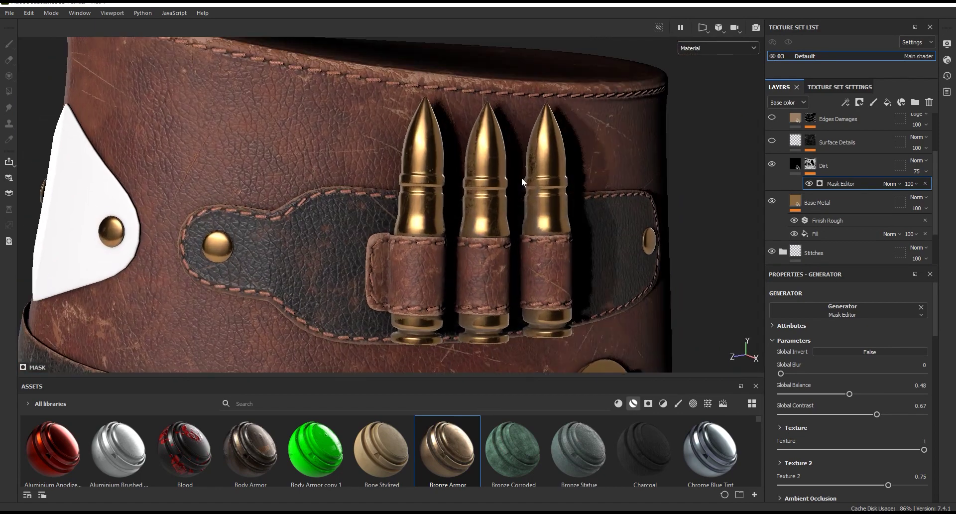
left_click(797, 165)
left_click(837, 142)
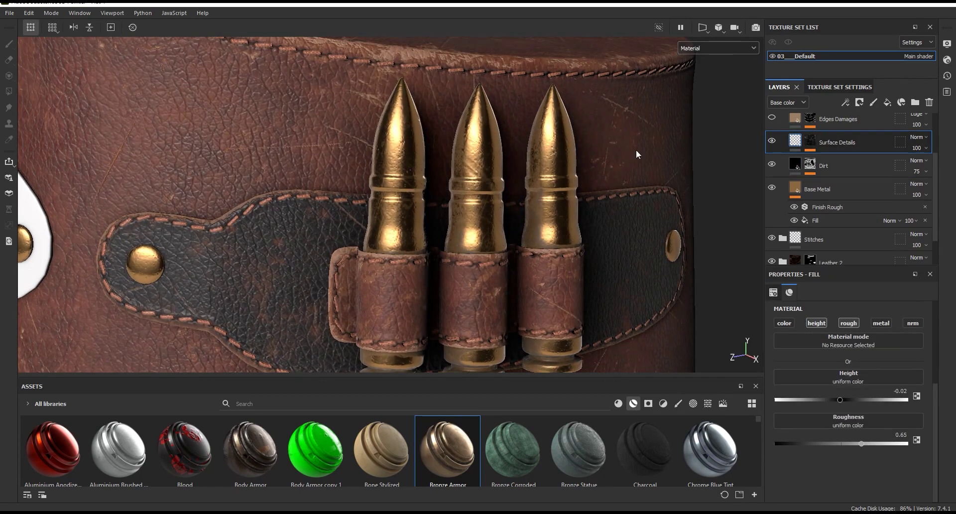
Add a Mask Editor to the Surface Details mask: balance 0.64, contrast 0.21, texture 0.78.
left_click_drag(634, 153, 514, 170, "alt")
left_click_drag(937, 394, 931, 359)
left_click(810, 141)
left_click(813, 142)
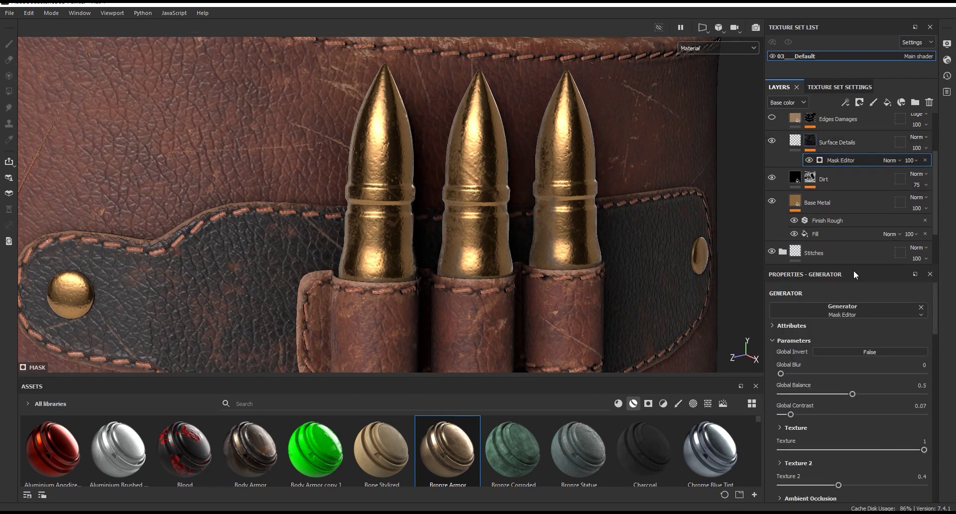
left_click(713, 48)
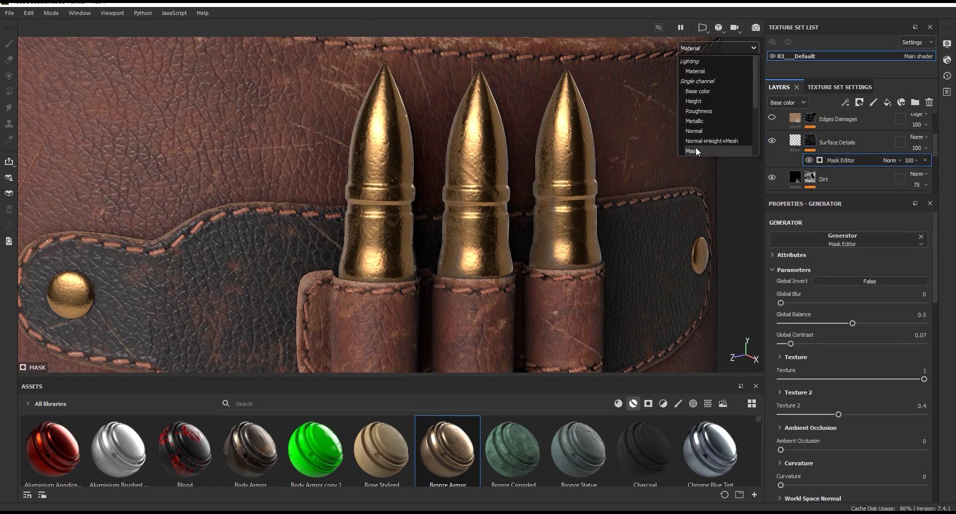
left_click(696, 149)
left_click(724, 50)
left_click(711, 71)
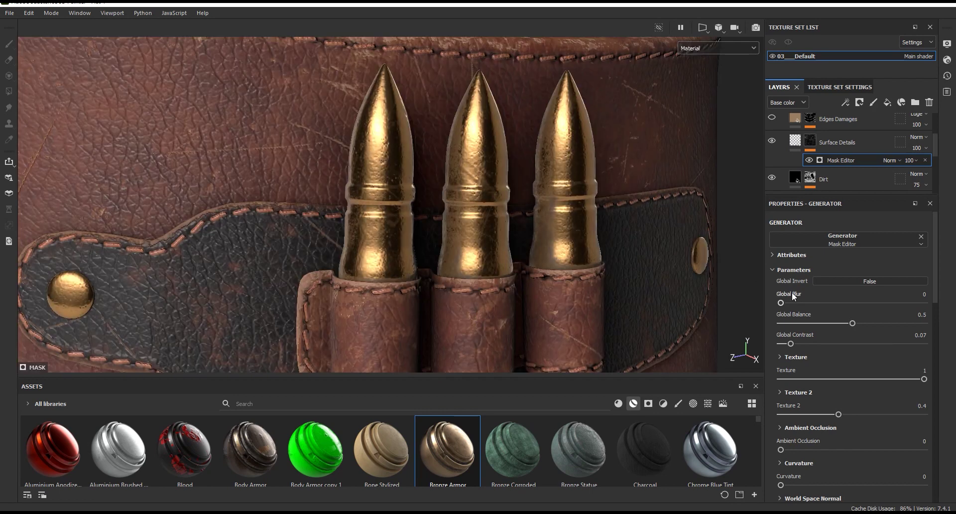
left_click_drag(866, 321, 870, 322)
left_click(811, 344)
left_click(893, 378)
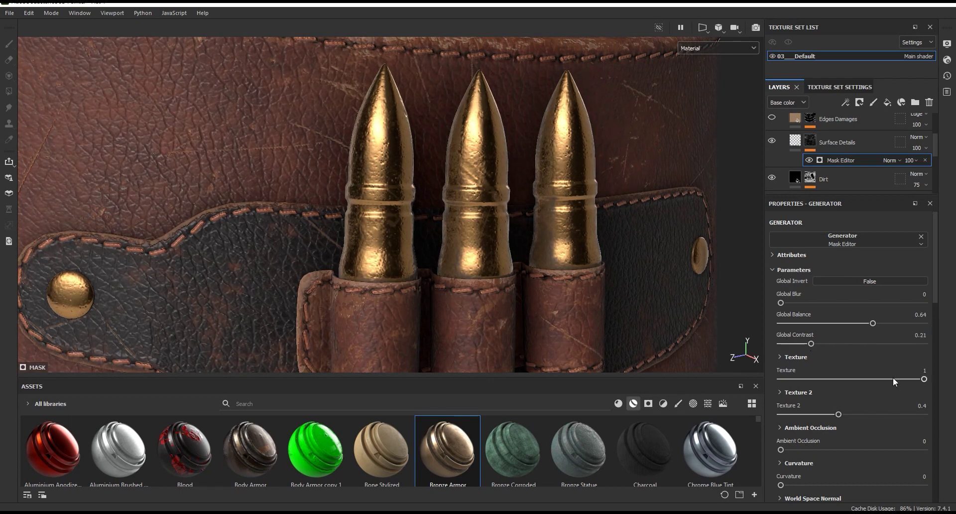
Set the Surface Details height to -0.01.
left_click(817, 140)
left_click(905, 405)
type("1")
key("Return")
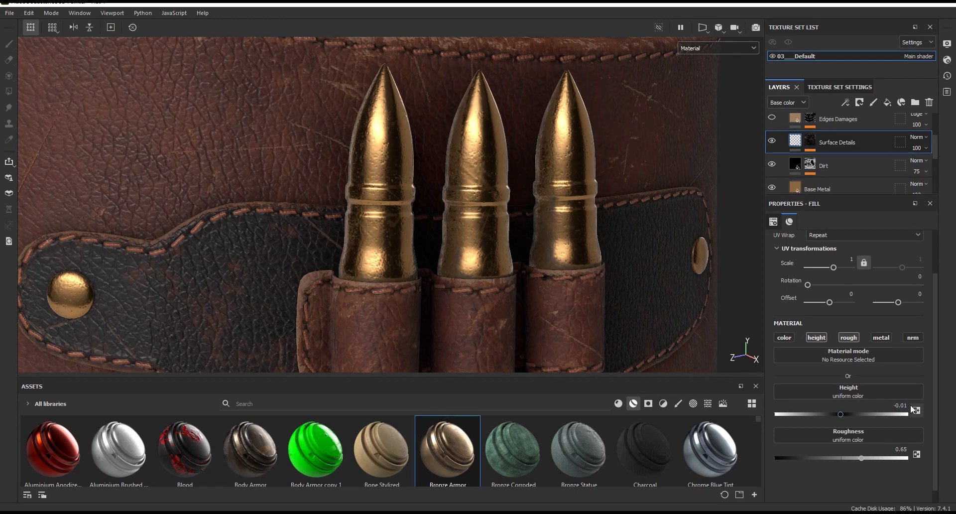
left_click(775, 142)
scroll(472, 204, "down", 5)
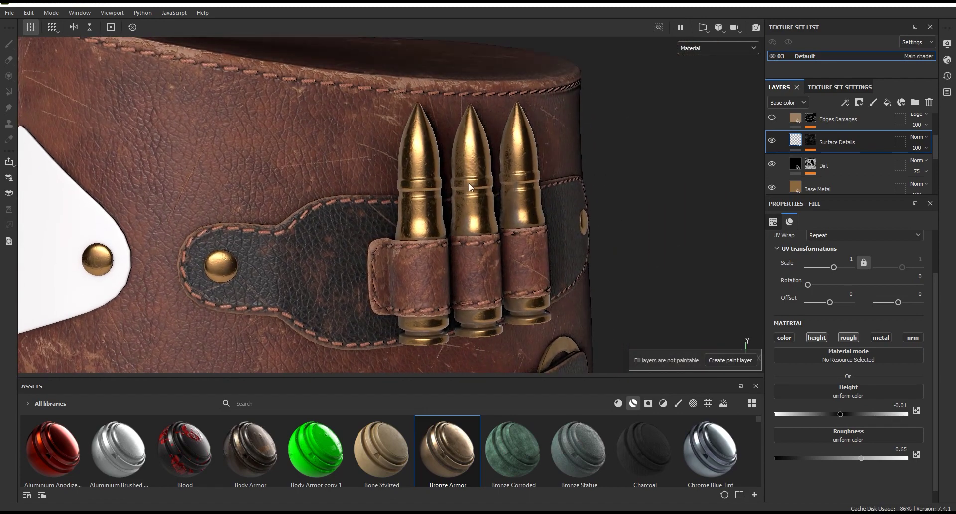
scroll(471, 187, "up", 3)
Lower the Surface Details opacity to 56 and its Mask Editor opacity to 44.
left_click(920, 148)
left_click_drag(949, 166, 931, 166)
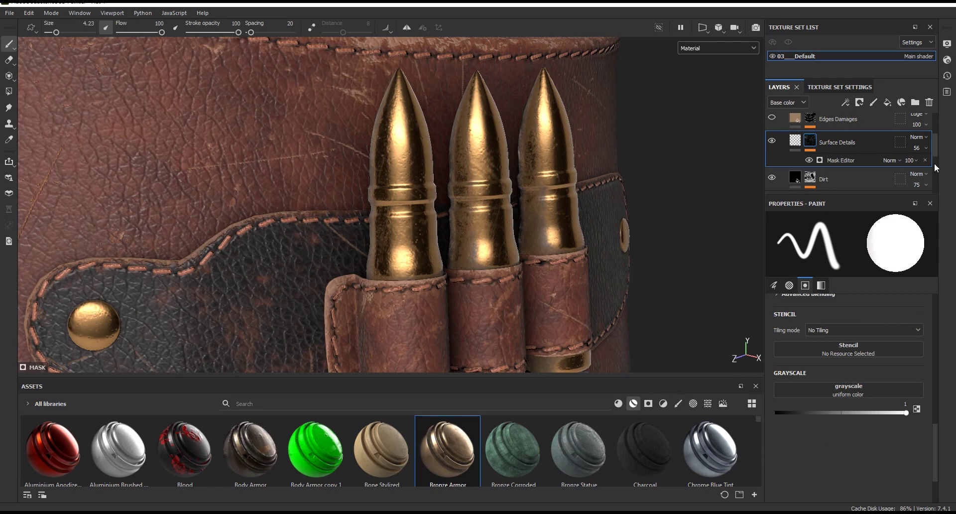
left_click_drag(947, 178, 922, 179)
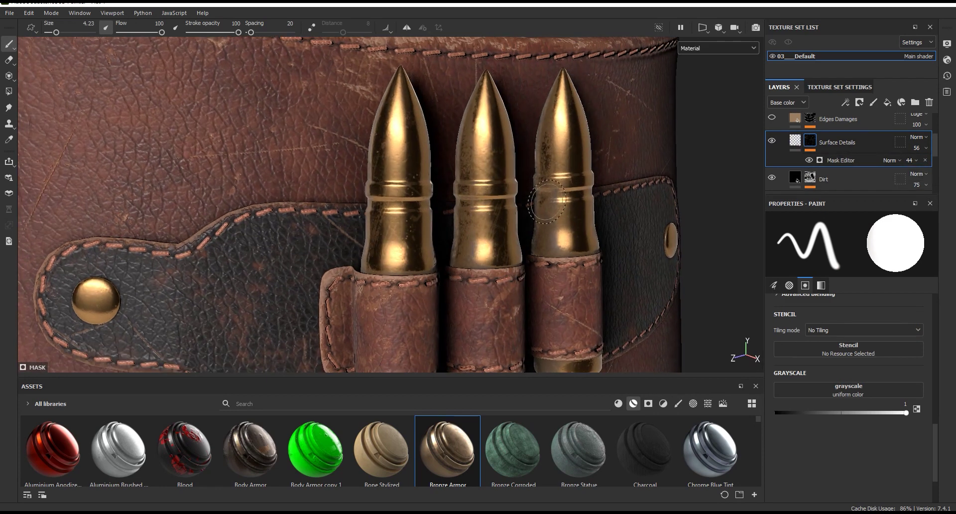
scroll(810, 158, "up", 1)
left_click(810, 155)
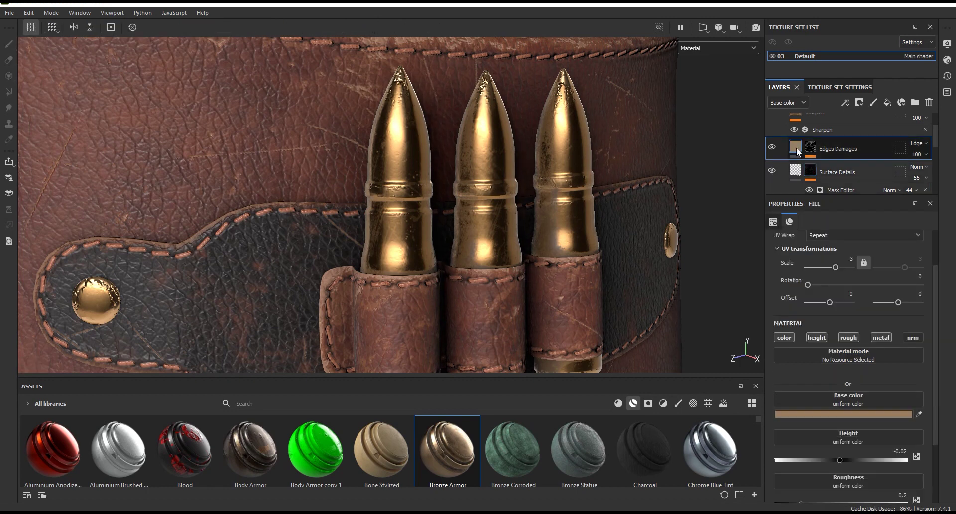
Set the Edges Damages height to 0.005.
left_click(908, 444)
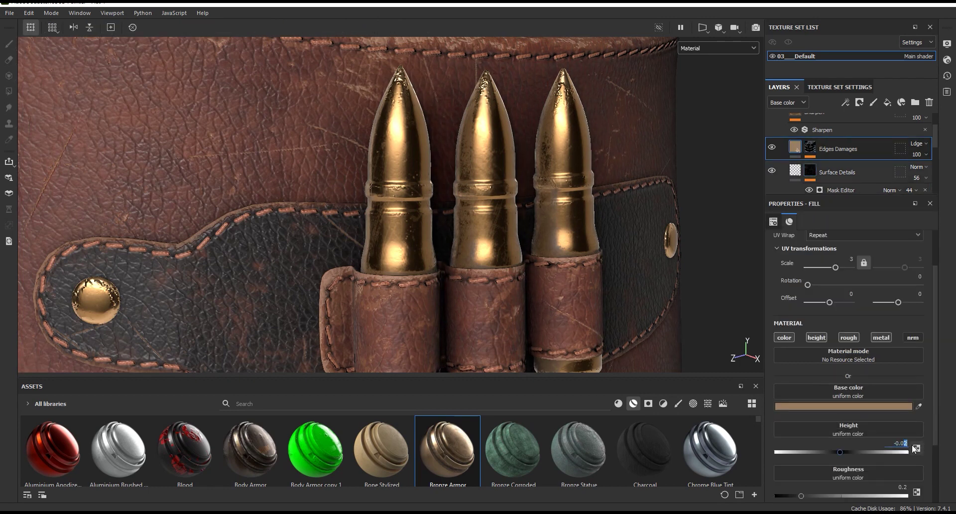
type("-0.005")
key("Return")
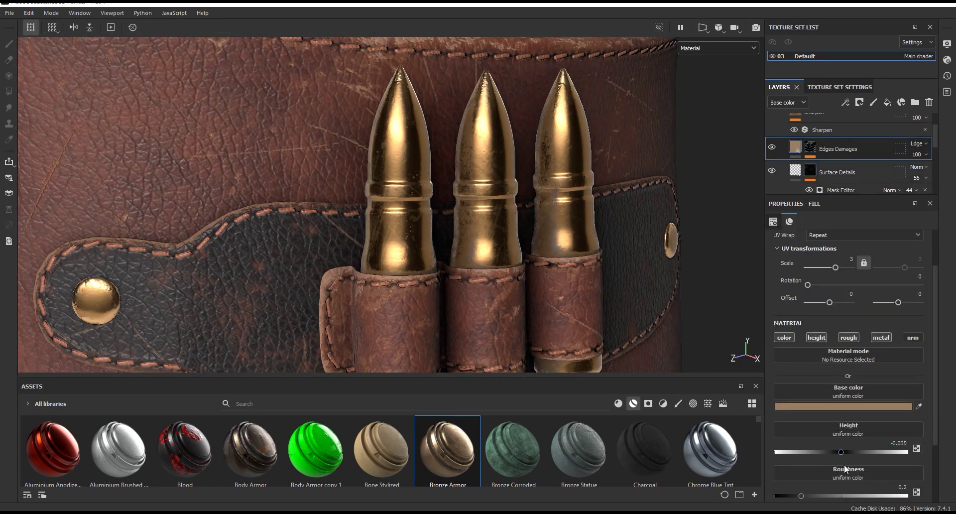
left_click_drag(841, 452, 843, 453)
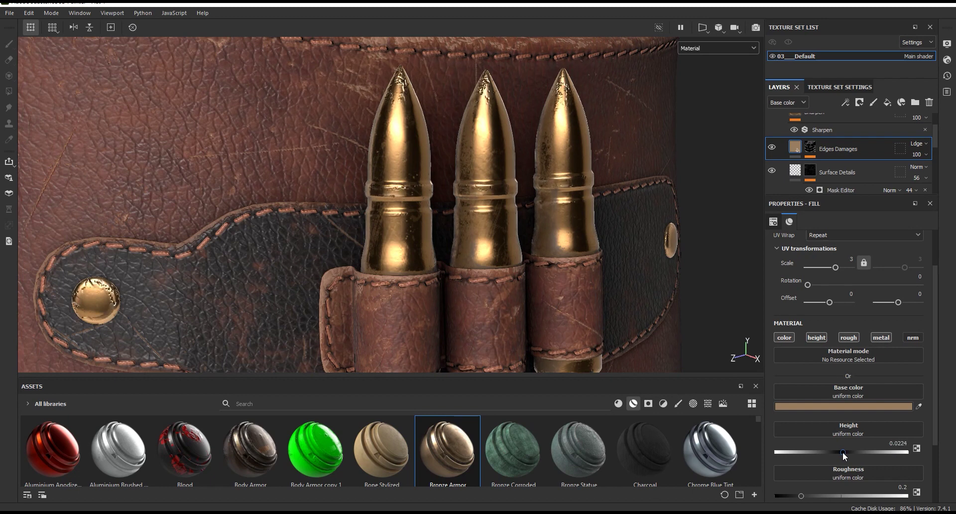
left_click_drag(616, 195, 573, 191, "alt")
left_click(899, 444)
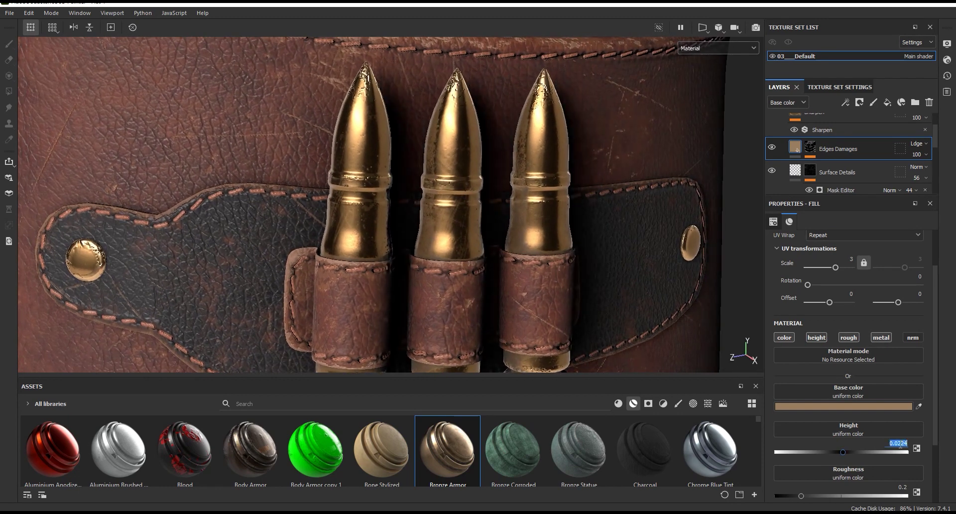
type("05")
key("Return")
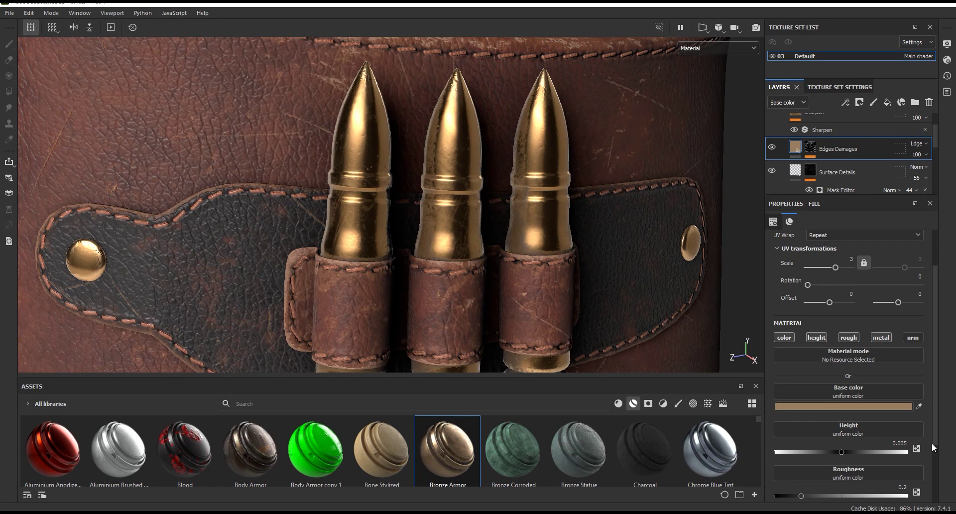
Brighten the Edges Damages base colour to a light tan, D3B99D.
left_click(900, 149)
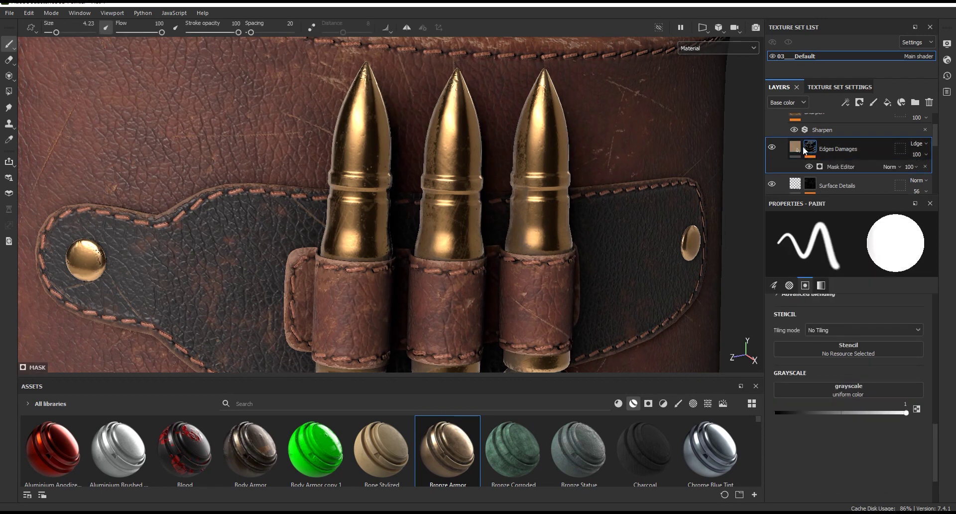
left_click(795, 146)
left_click(840, 408)
left_click_drag(778, 456, 736, 443)
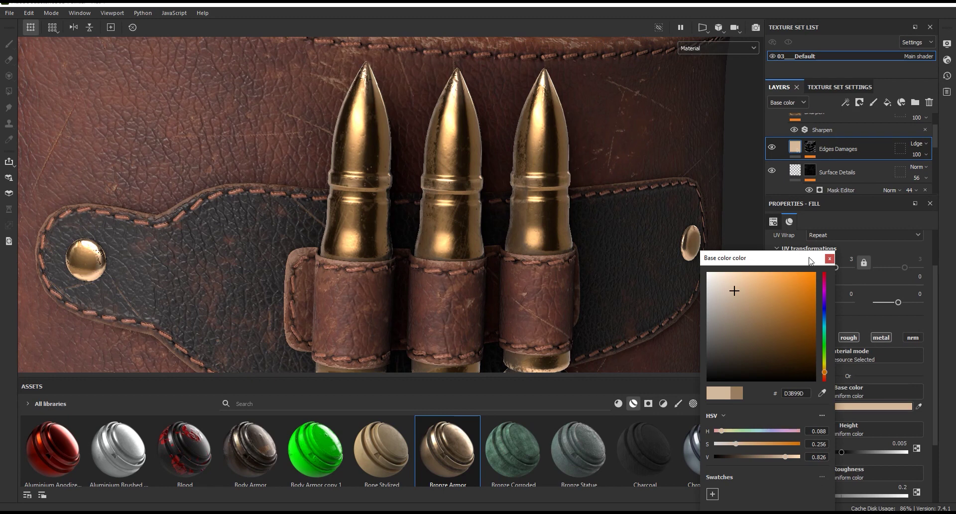
left_click(830, 258)
Raise the Edges Damages Mask Editor global balance to about 0.7.
left_click(814, 143)
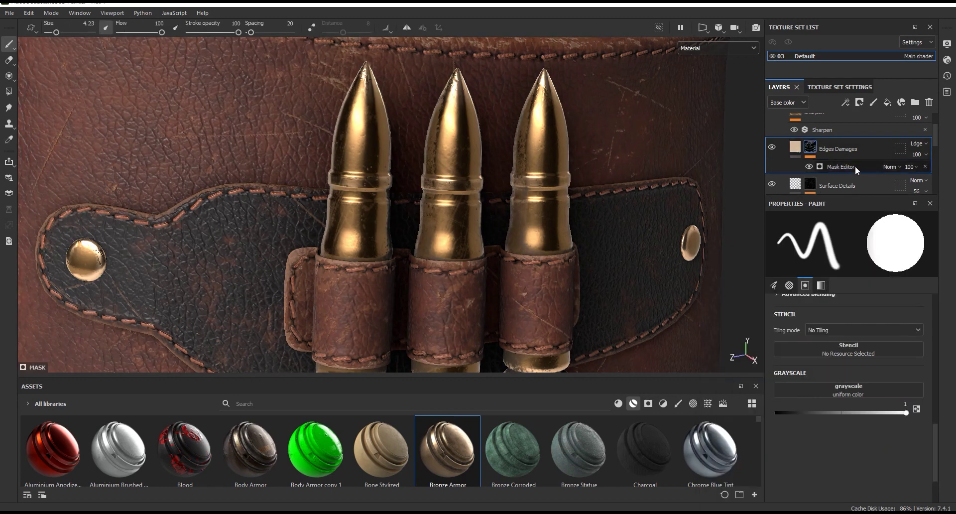
left_click(855, 166)
left_click_drag(879, 324, 881, 323)
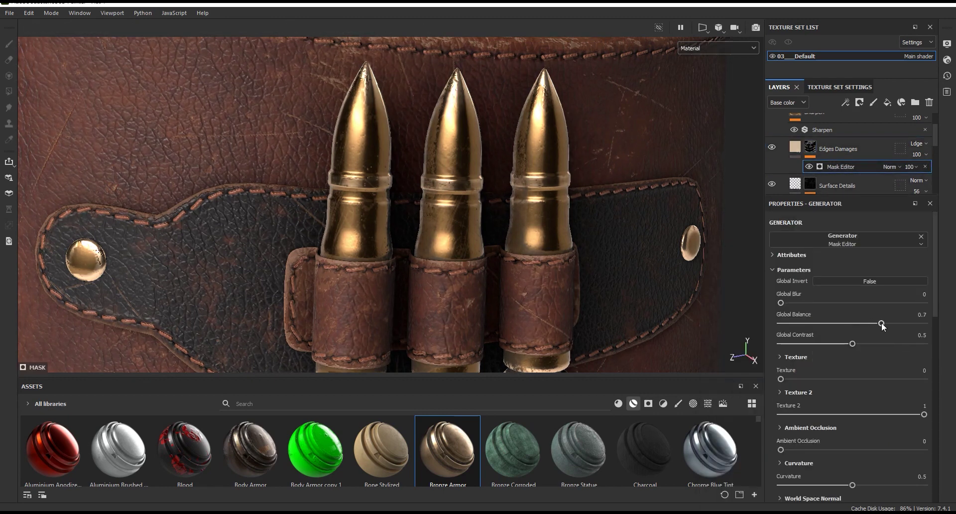
scroll(466, 112, "down", 5)
scroll(597, 150, "up", 5)
Add a fill layer to the Edges Damages mask and search procedural assets for 'scrat'.
left_click(845, 102)
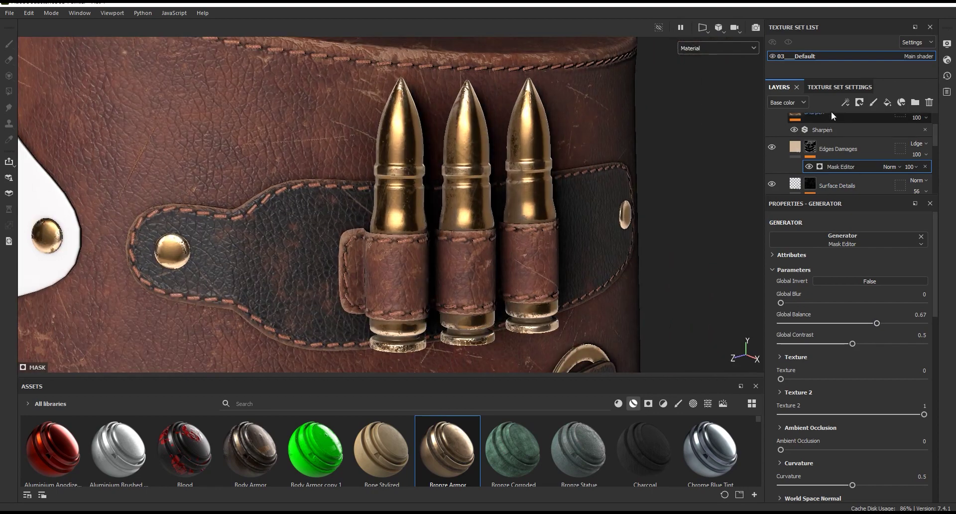
left_click(868, 140)
left_click(708, 404)
left_click(311, 404)
type("crat")
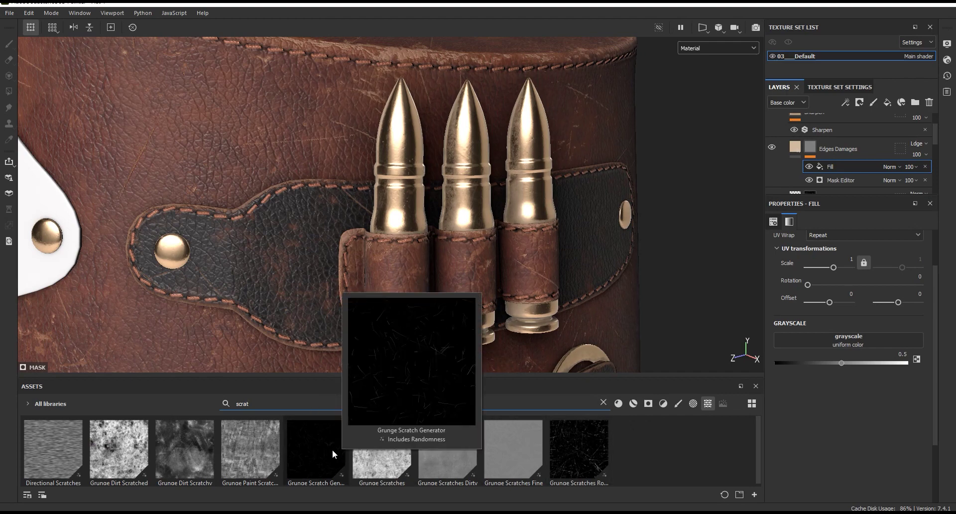
Load Grunge Scratch Generator into the mask fill, tiled denser with higher balance and 0.12 contrast.
left_click_drag(342, 457, 821, 338)
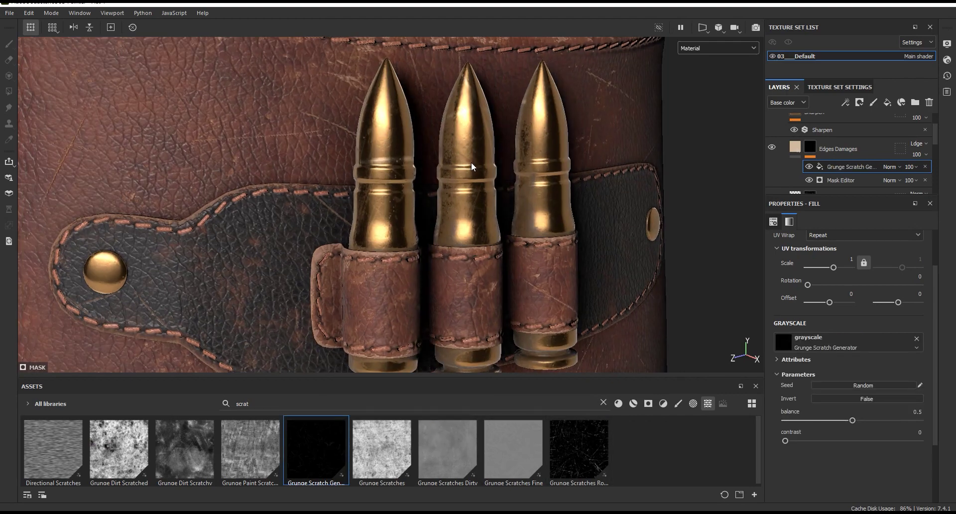
left_click(717, 48)
left_click(696, 145)
key("f")
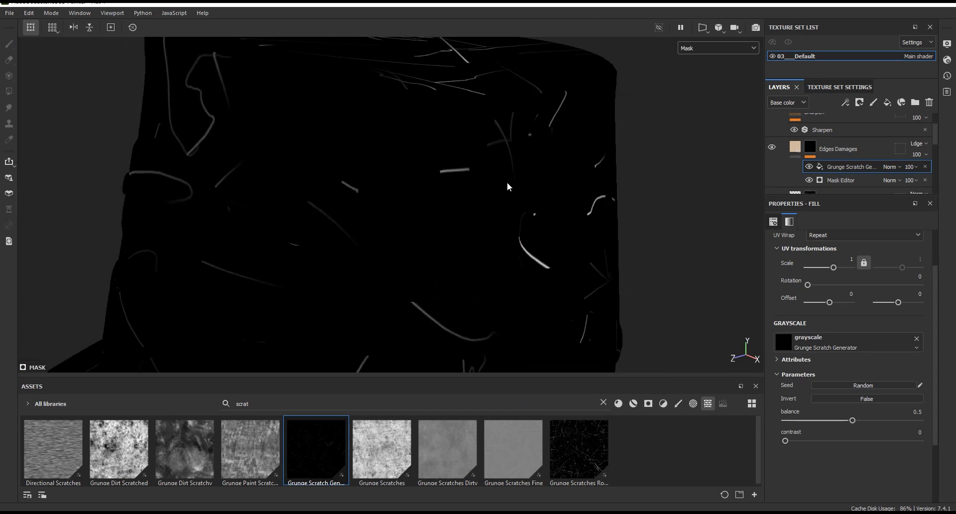
left_click_drag(836, 268, 839, 268)
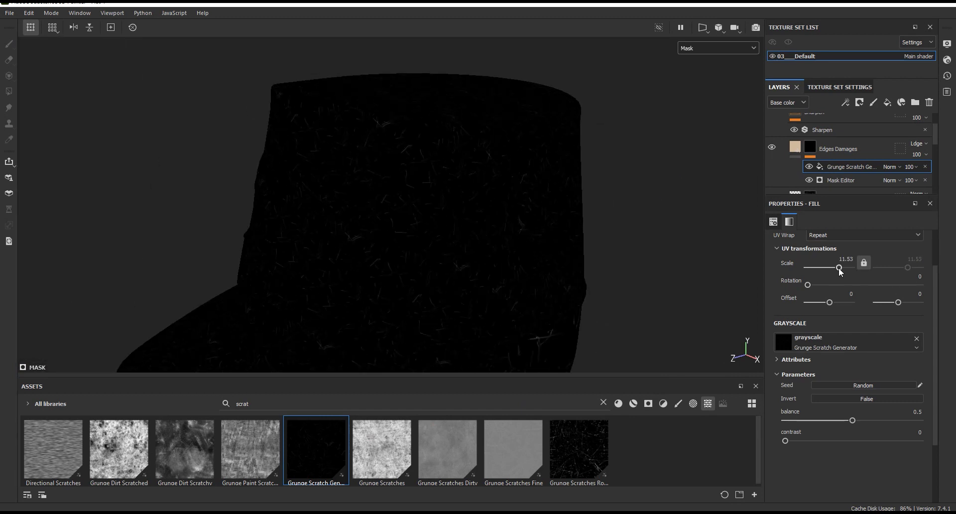
left_click_drag(867, 421, 888, 422)
left_click_drag(799, 443, 801, 440)
left_click(705, 48)
left_click(702, 64)
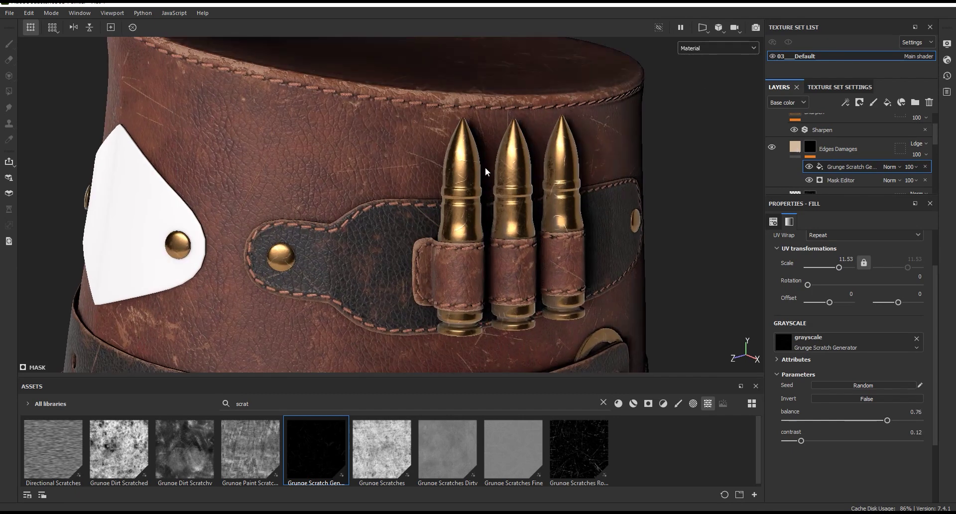
Blend the Grunge Scratch Generator effect in Screen mode.
scroll(478, 171, "up", 3)
scroll(521, 186, "up", 2)
left_click(808, 166)
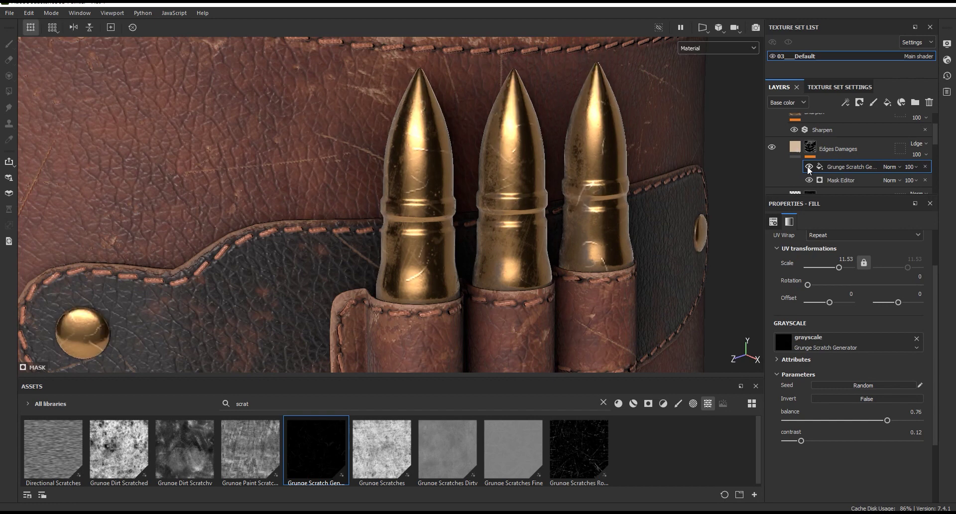
left_click(899, 166)
left_click(895, 324)
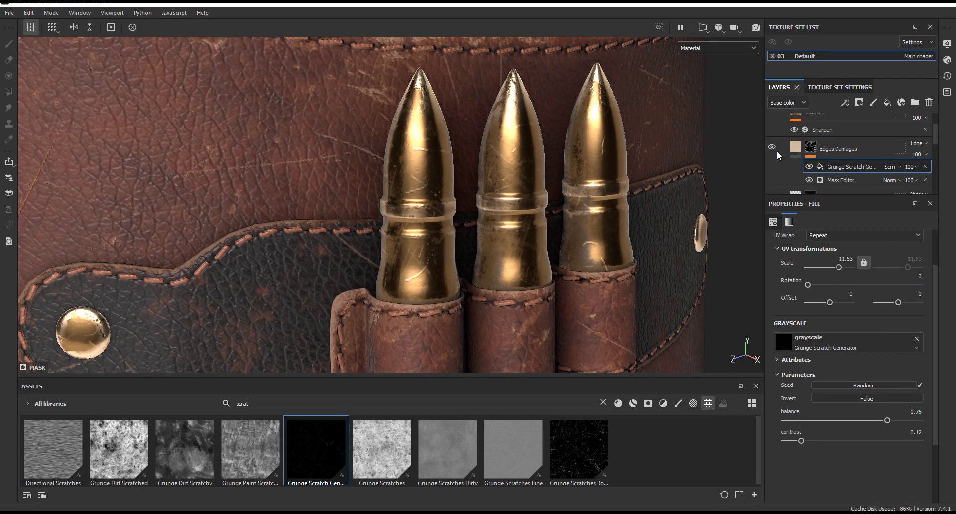
Set the Edges Damages height to -0.003.
left_click(795, 146)
left_click(840, 453)
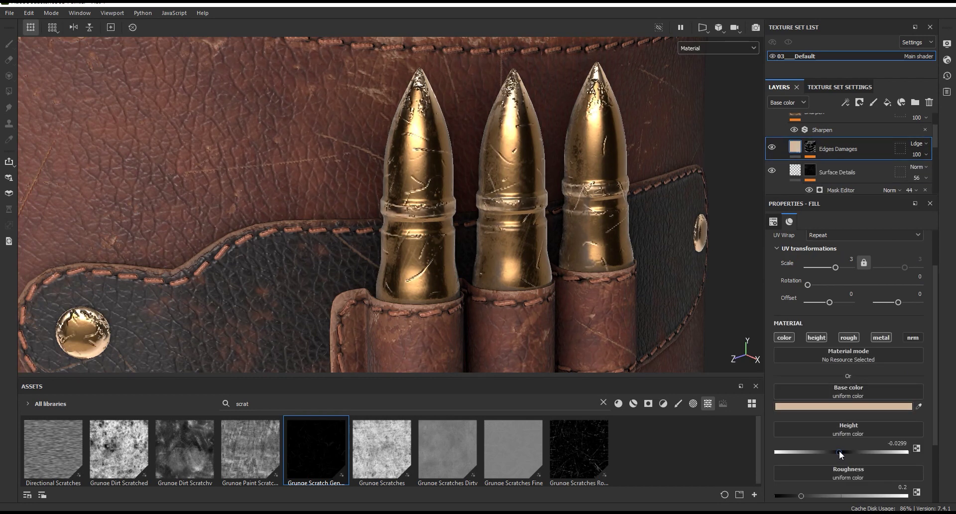
double_click(898, 444)
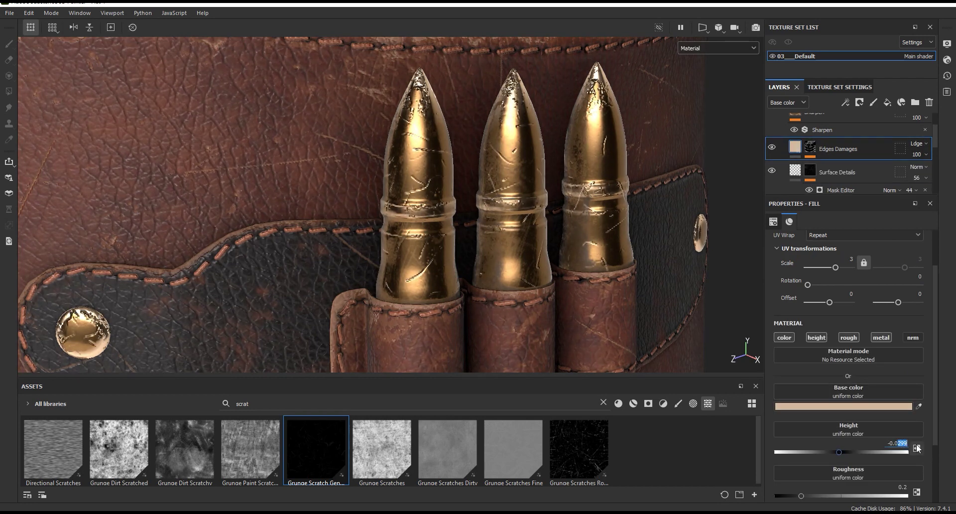
type("03")
key("Return")
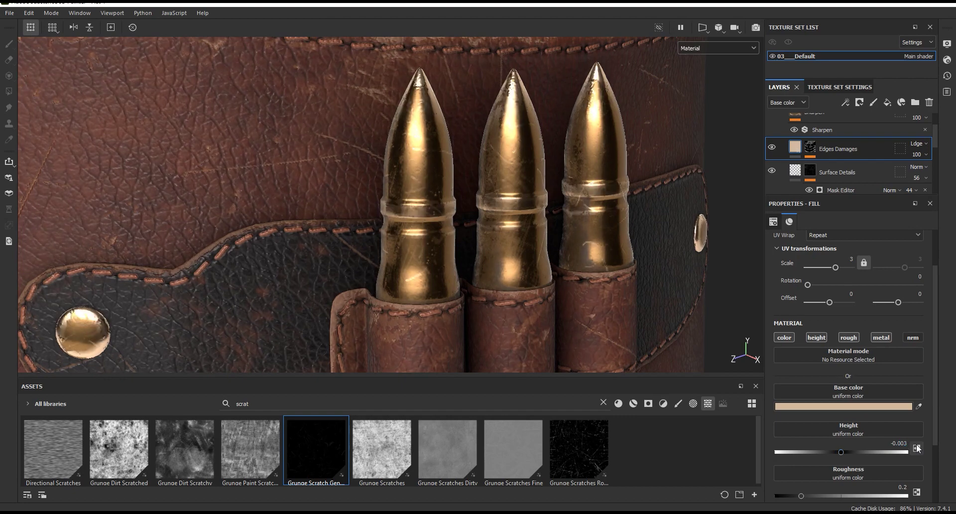
left_click_drag(548, 210, 605, 184, "alt")
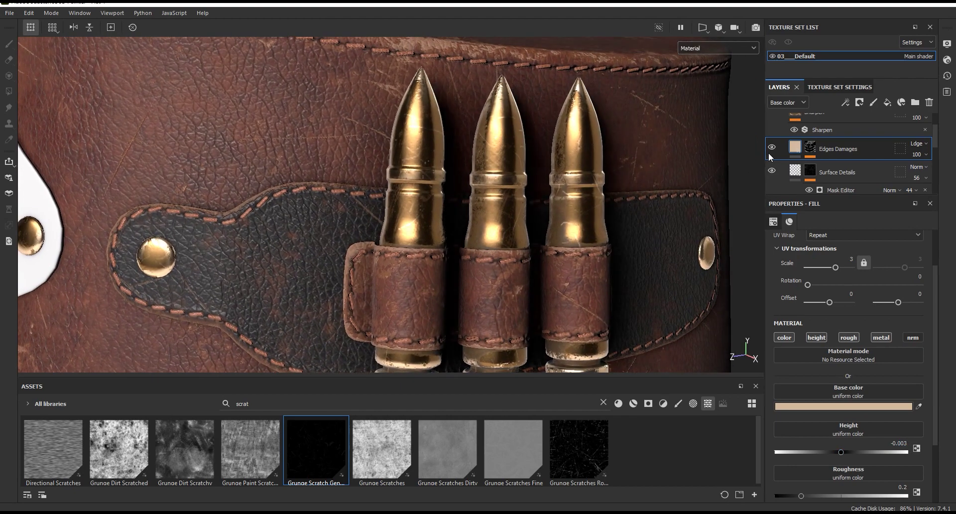
Lower the Grunge Scratch effect opacity to about 58.
left_click(787, 154)
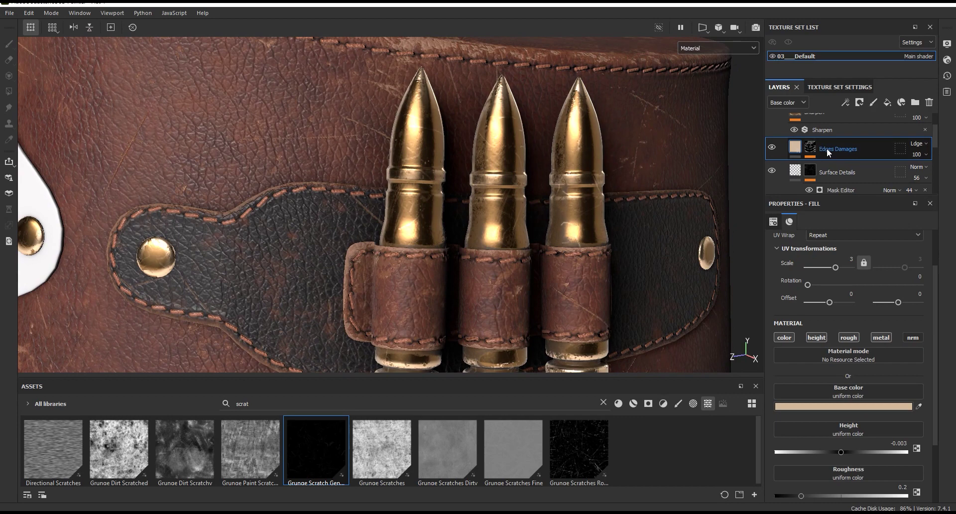
left_click(810, 147)
left_click(911, 167)
left_click_drag(948, 185, 930, 186)
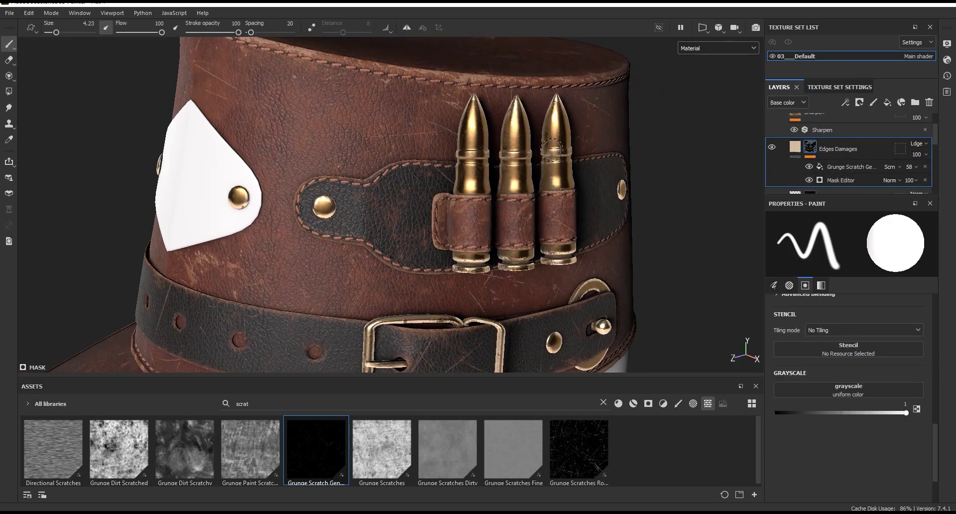
Lower the Sharpen filter's intensity to 0.24, toggling the scratch effect to compare.
left_click_drag(843, 194, 842, 259)
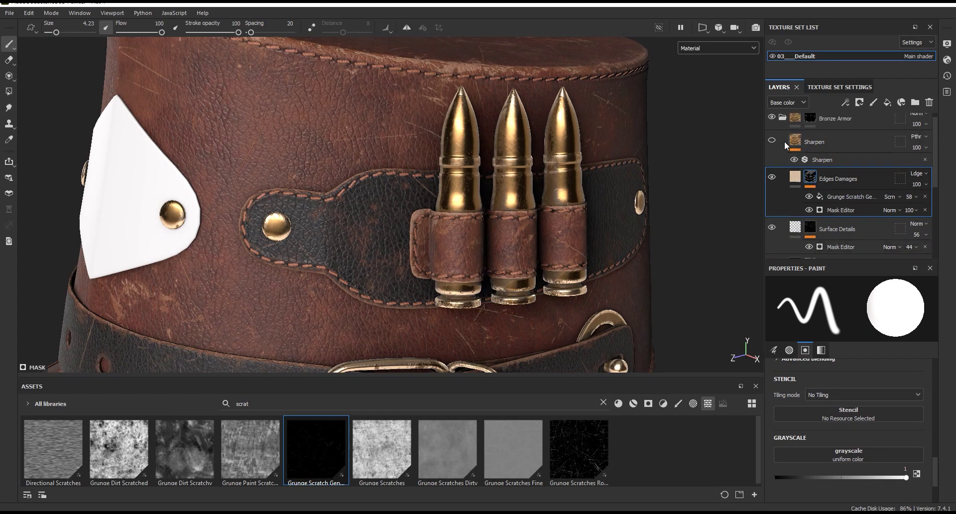
scroll(466, 118, "up", 2)
left_click(823, 160)
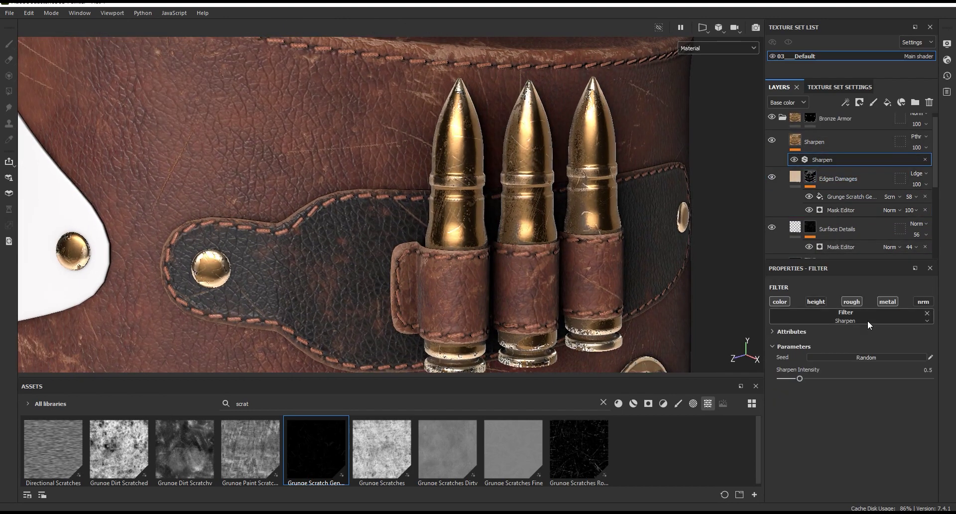
left_click_drag(811, 379, 794, 379)
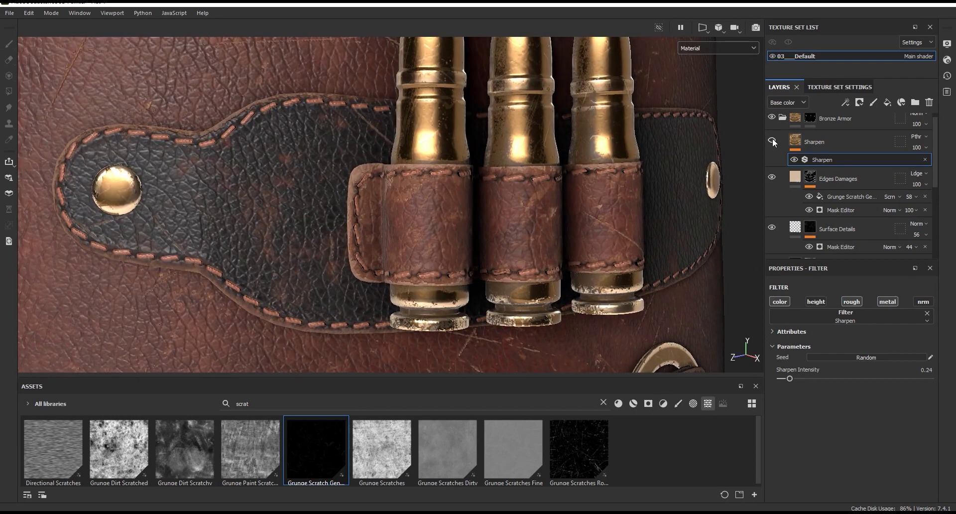
left_click(808, 197)
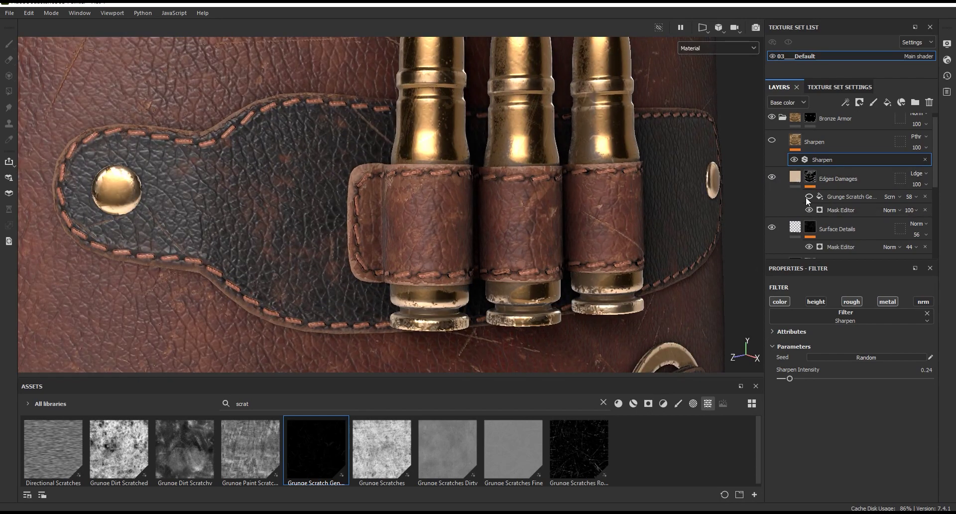
left_click(808, 196)
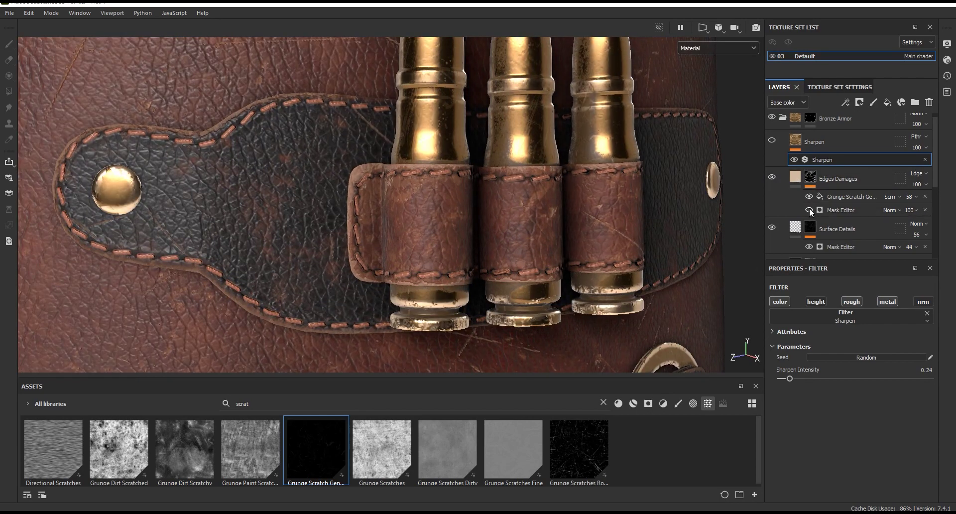
Reduce the Edges Damages Mask Editor curvature to 0.26.
left_click(854, 208)
scroll(933, 341, "down", 8)
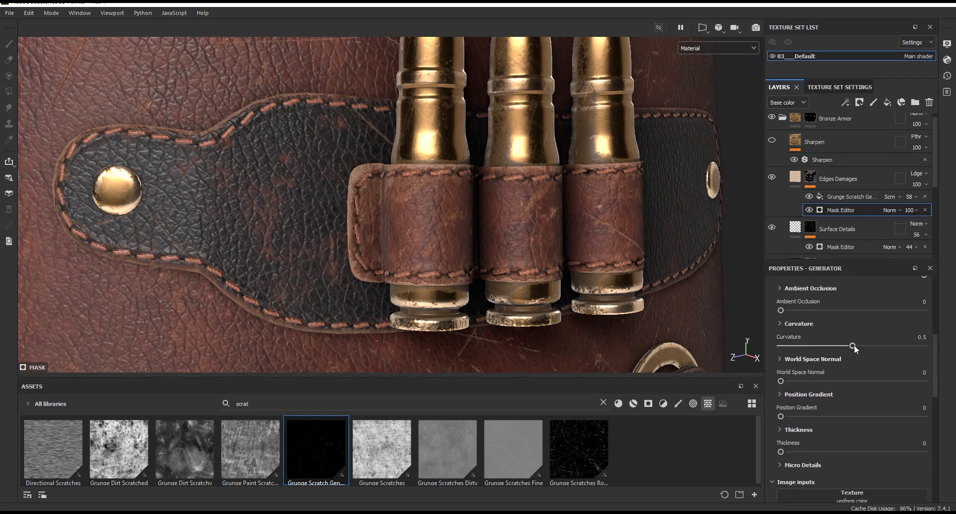
left_click_drag(826, 346, 818, 345)
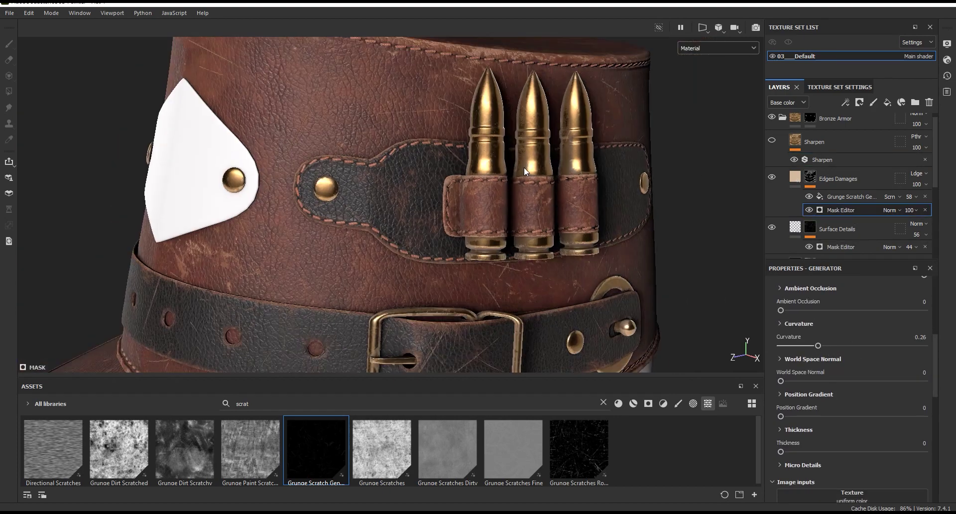
scroll(588, 223, "up", 3)
scroll(650, 277, "up", 3)
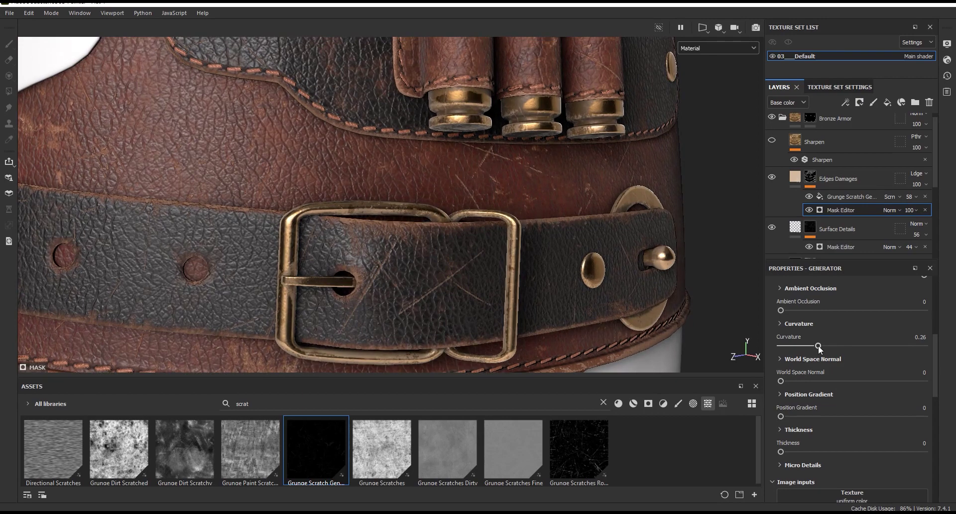
scroll(579, 188, "down", 5)
Turn the Sharpen layer back on and select the Base Metal layer.
left_click_drag(579, 188, 580, 188, "alt")
scroll(579, 189, "up", 5)
scroll(847, 184, "up", 1)
left_click(778, 146)
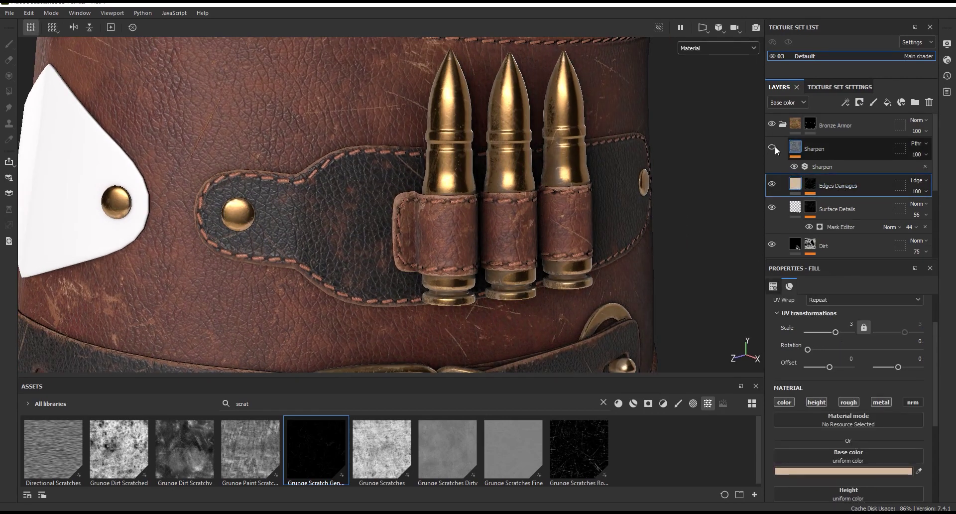
left_click_drag(855, 260, 846, 340)
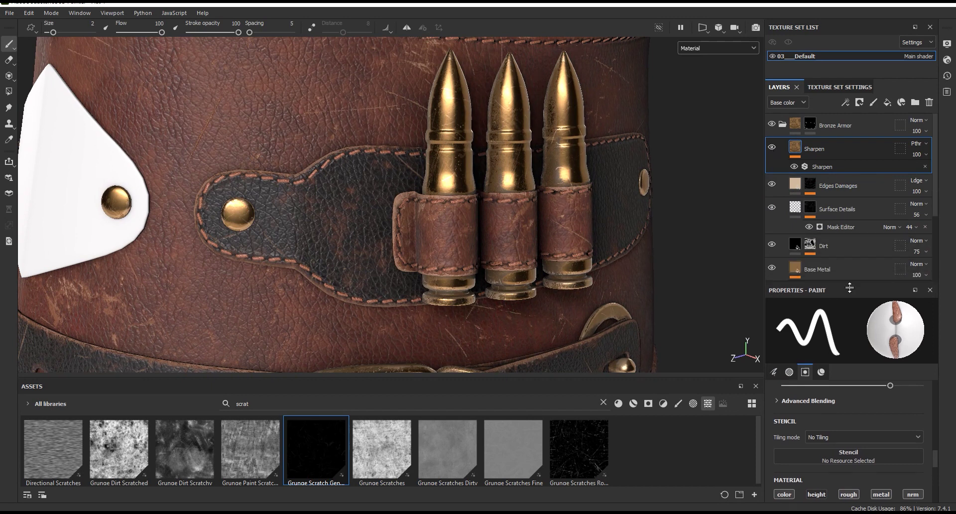
left_click(830, 268)
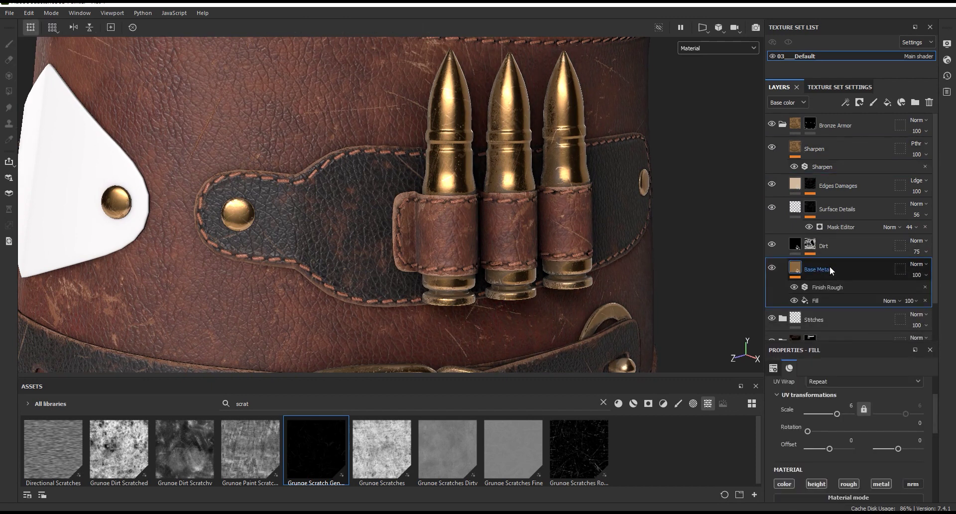
Duplicate the Base Metal layer and select the upper copy.
key("ctrl+d")
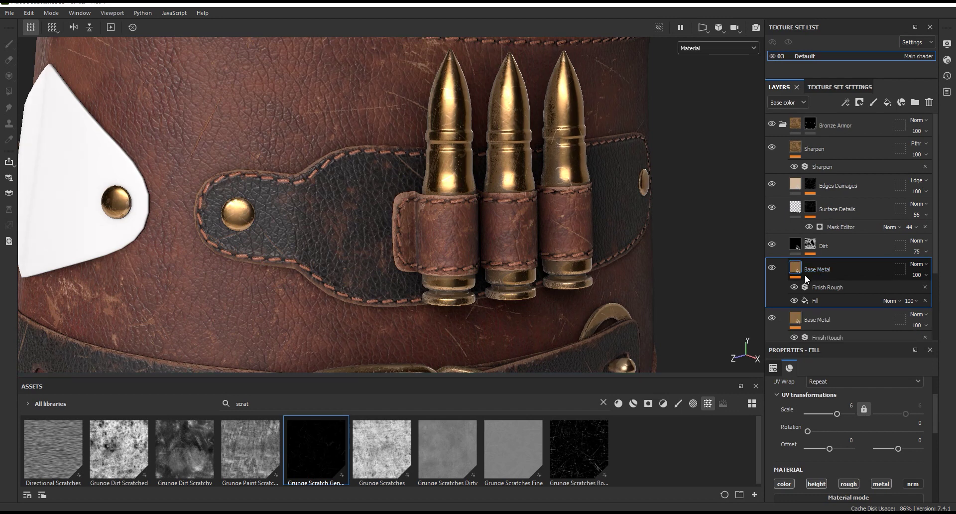
left_click(868, 337)
scroll(856, 279, "down", 1)
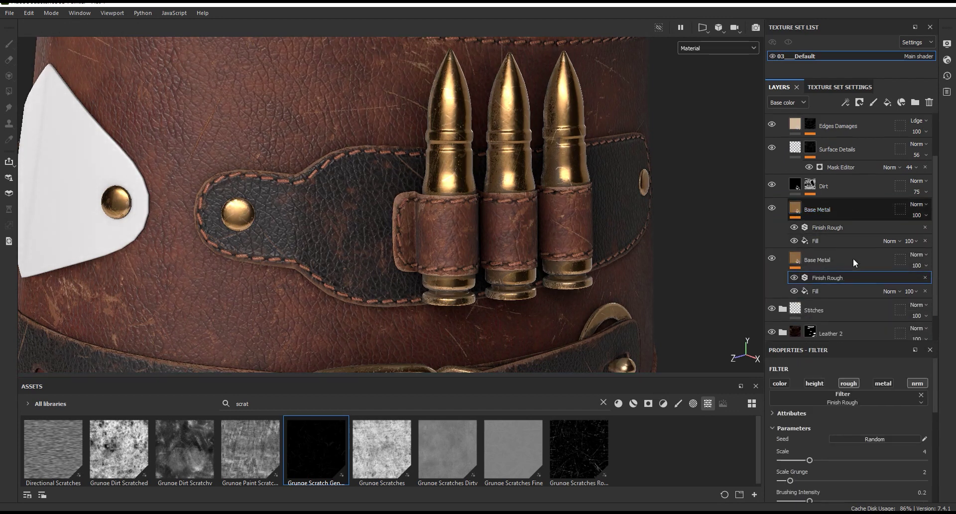
left_click(823, 204)
left_click_drag(838, 341, 841, 234)
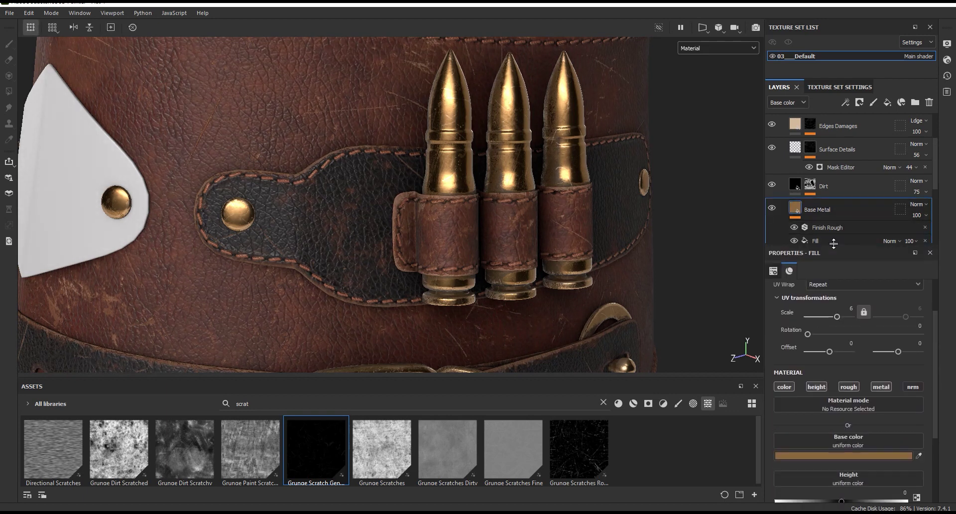
Shift the upper copy's base colour to a redder copper, 8A543F.
scroll(938, 180, "down", 1)
scroll(934, 321, "down", 3)
left_click(870, 353)
left_click_drag(797, 257, 727, 211)
scroll(578, 70, "up", 2)
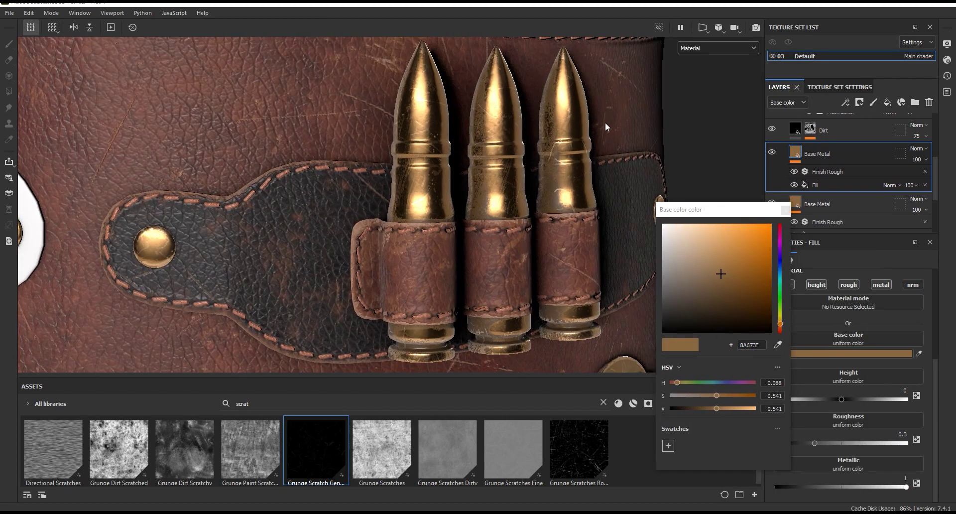
left_click(780, 328)
left_click_drag(780, 324, 780, 325)
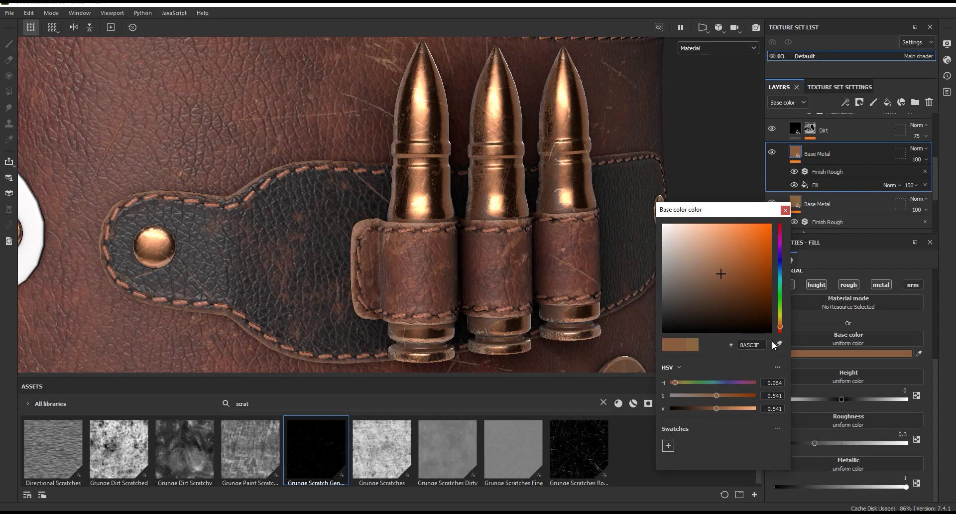
left_click(781, 327)
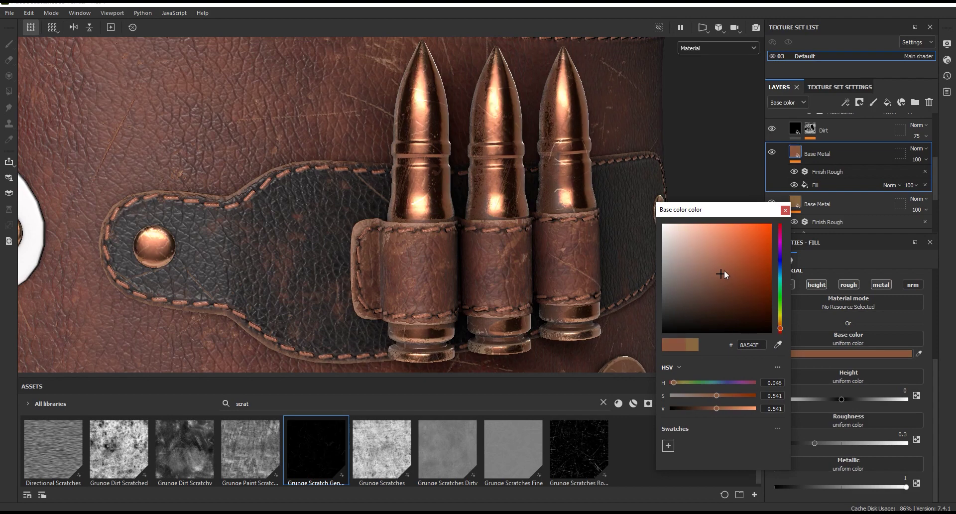
left_click(786, 209)
Compare the copper pouch with the Finish Rough filter toggled off and on.
mouse_move(701, 205)
left_mouse_down("alt")
mouse_move(524, 250)
mouse_move(513, 159)
left_mouse_up("alt")
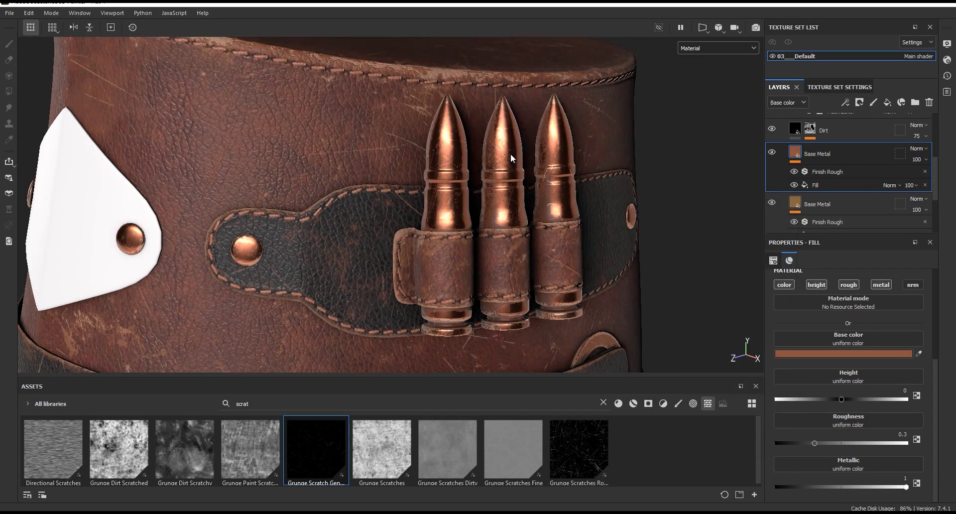
scroll(513, 159, "up", 2)
left_click(794, 171)
left_click(794, 171)
left_click(794, 171)
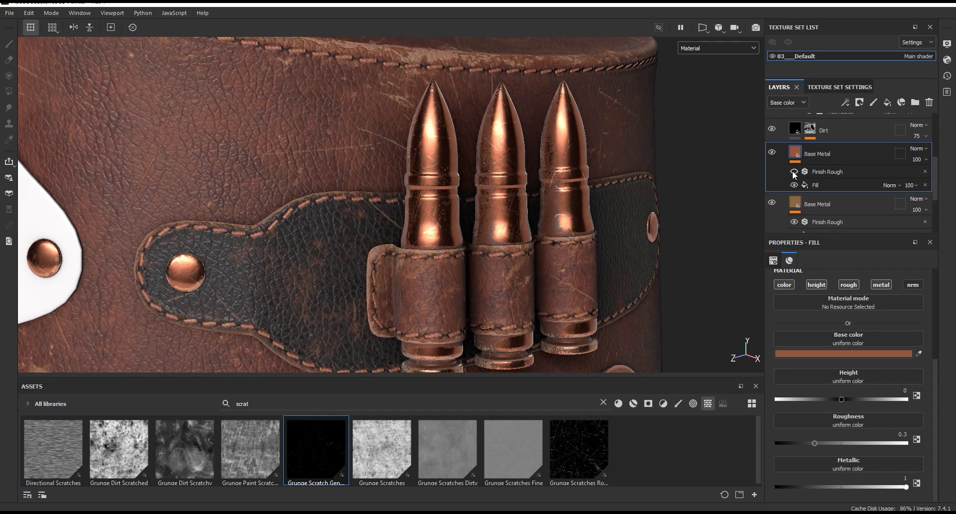
left_click(795, 171)
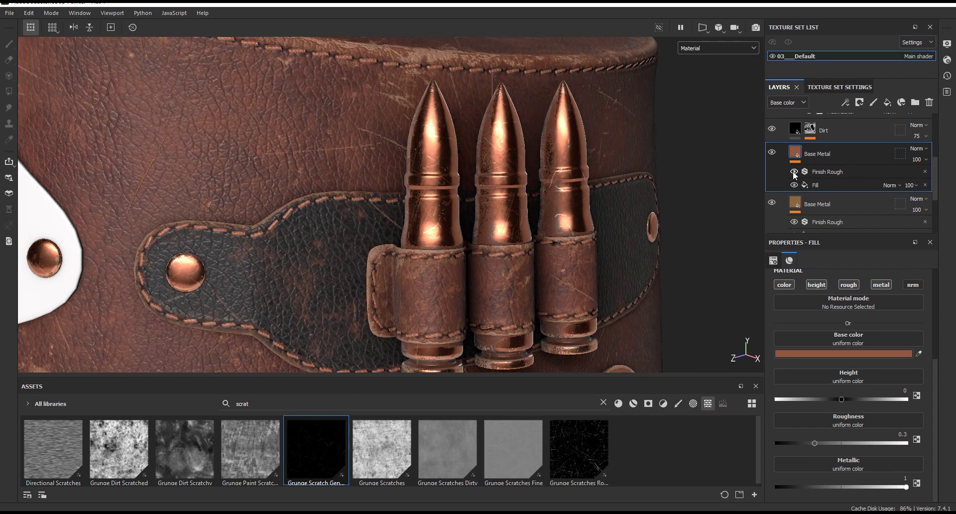
left_click(859, 102)
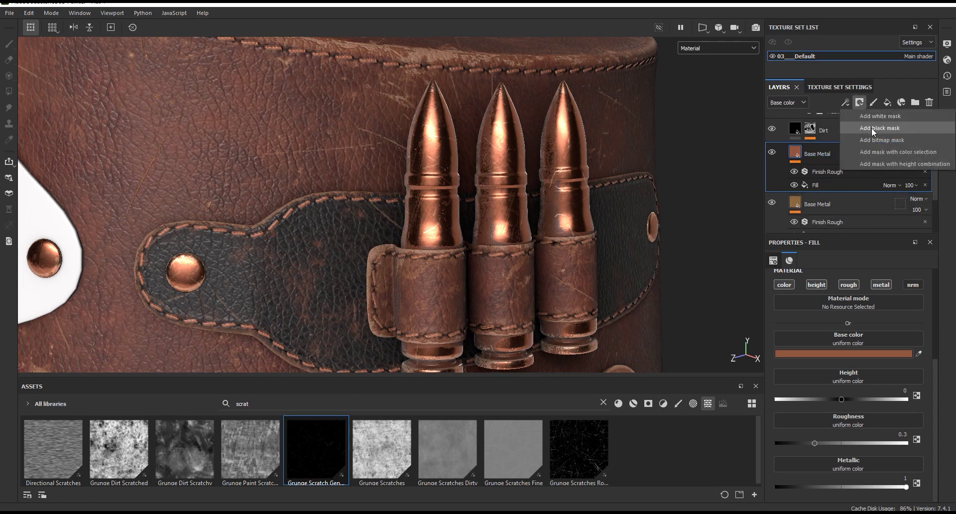
Give the copper Base Metal layer a black mask with a Paint effect.
left_click(872, 128)
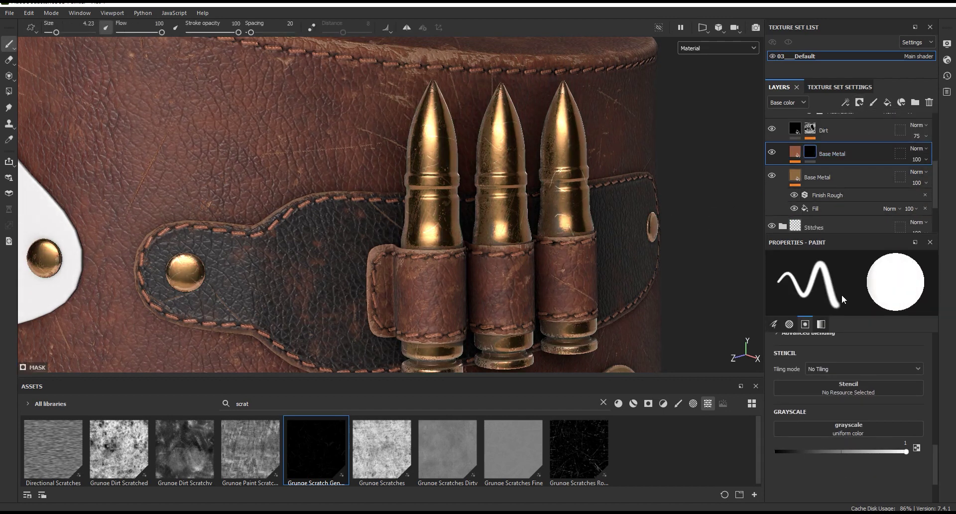
left_click(847, 103)
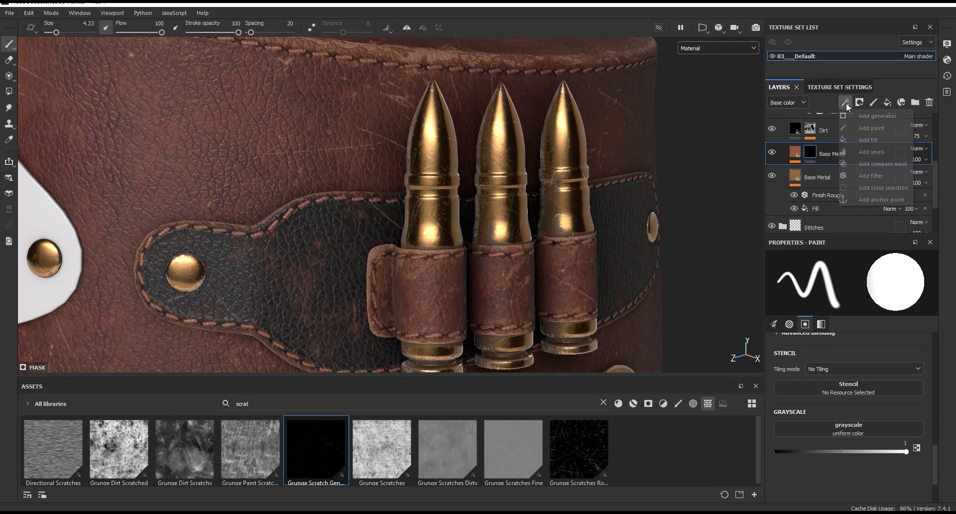
left_click(869, 128)
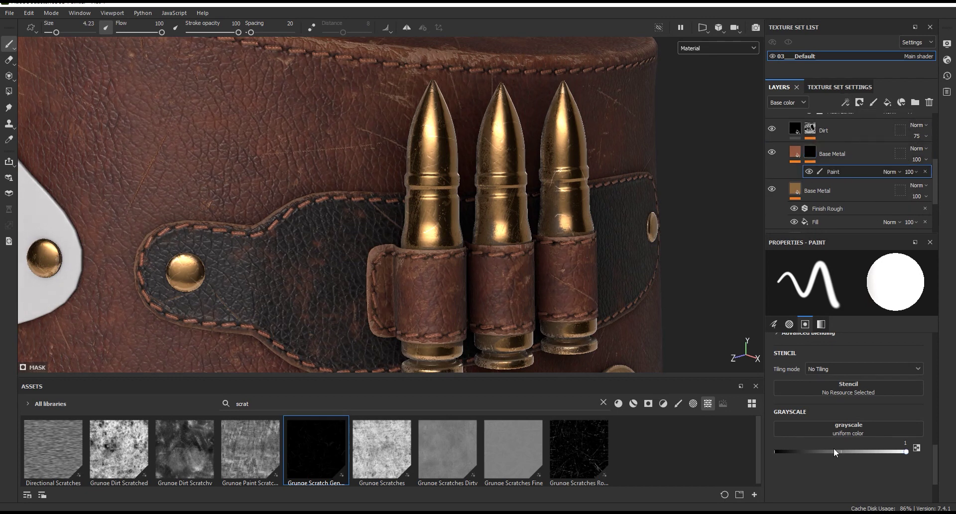
Paint copper onto the middle and right bullet tips in the 3D and UV views.
mouse_move(502, 140)
left_mouse_down()
mouse_move(504, 98)
mouse_move(520, 148)
left_mouse_up()
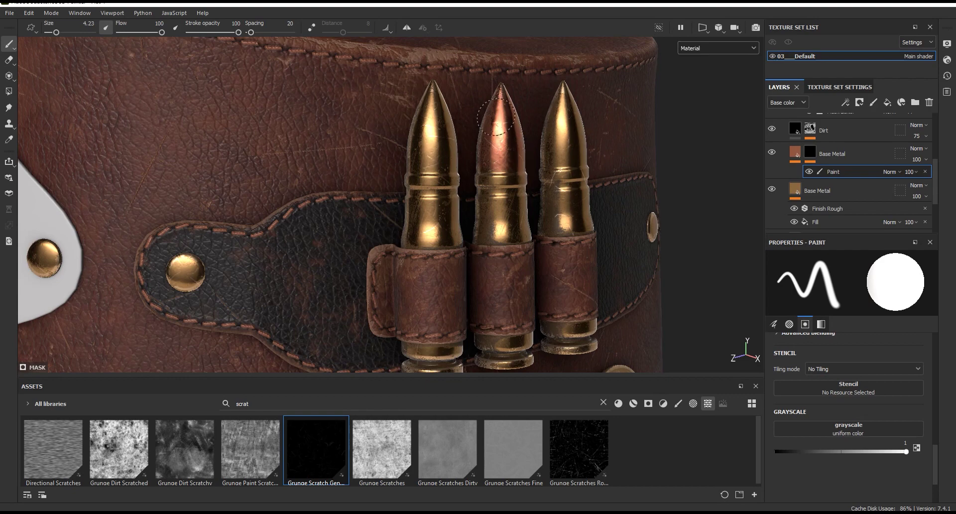
left_click(702, 28)
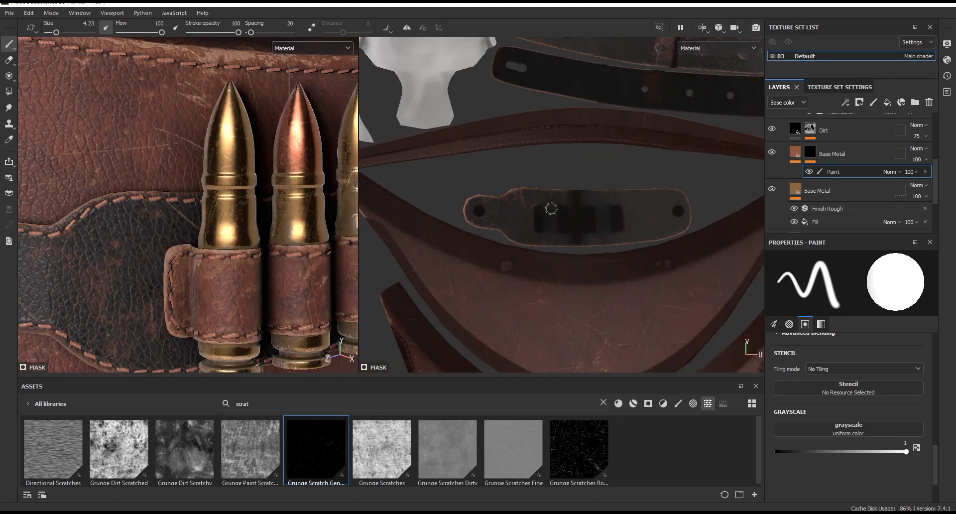
scroll(667, 245, "up", 5)
scroll(667, 246, "up", 5)
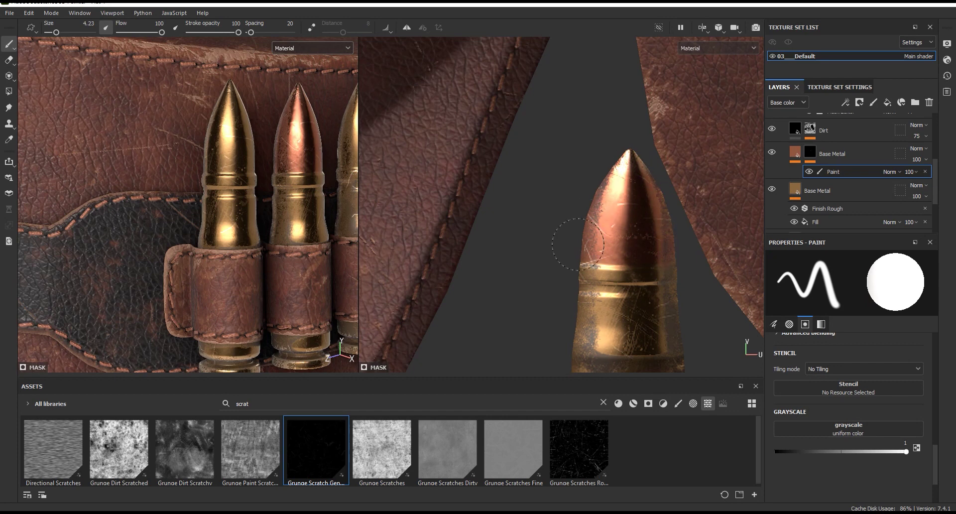
scroll(657, 239, "down", 5)
scroll(657, 239, "down", 3)
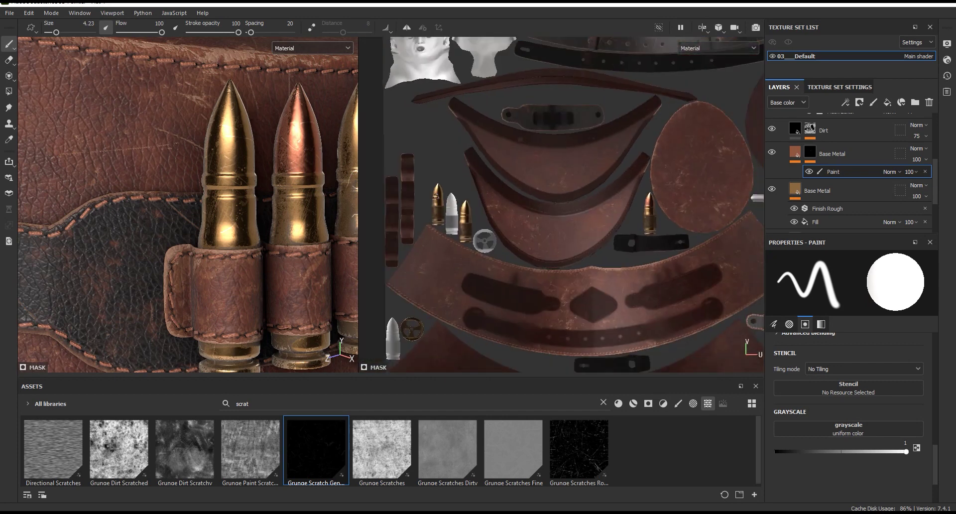
scroll(434, 198, "up", 5)
left_click_drag(425, 182, 472, 176)
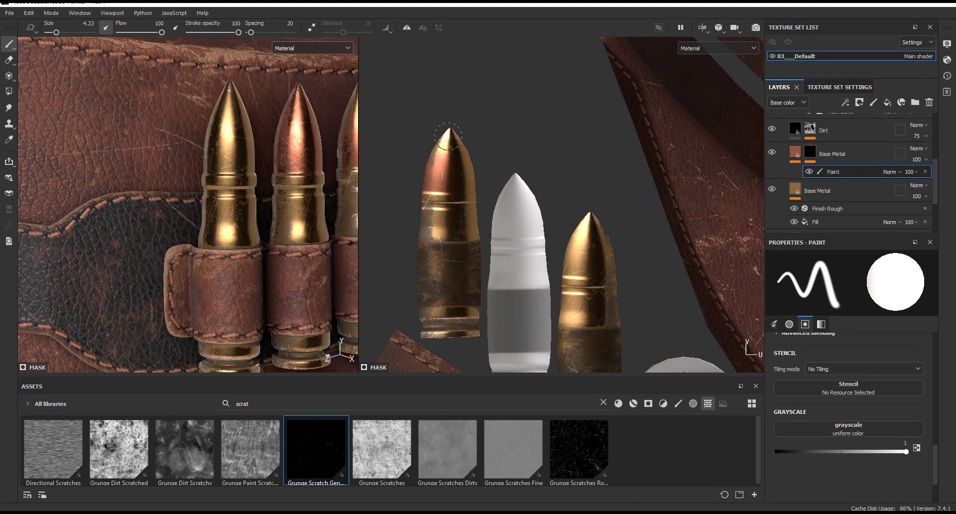
left_click_drag(577, 241, 580, 251)
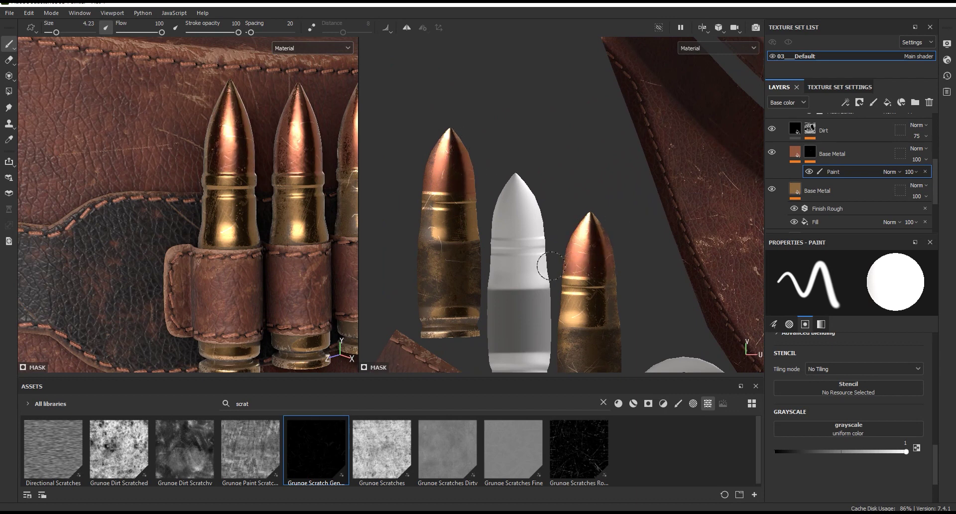
Orbit out to review the copper tips across the holster, belt and buckle.
scroll(591, 210, "down", 3)
scroll(608, 277, "down", 3)
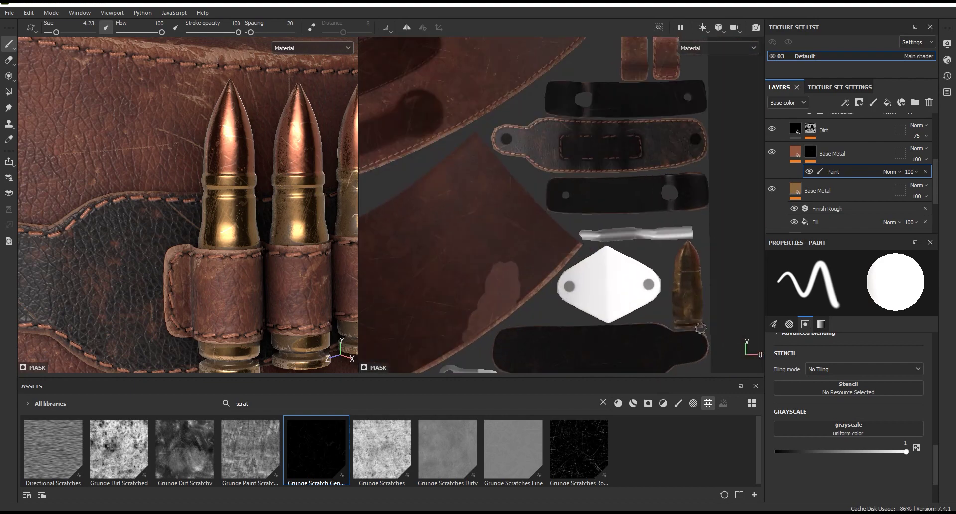
scroll(553, 247, "down", 2)
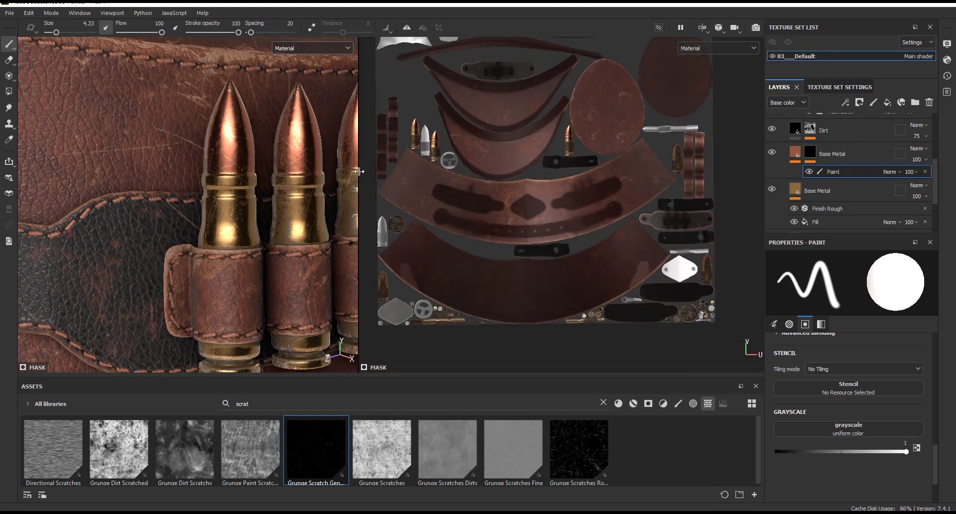
left_click_drag(360, 171, 657, 171)
scroll(580, 154, "down", 3)
left_click_drag(580, 153, 520, 156, "alt")
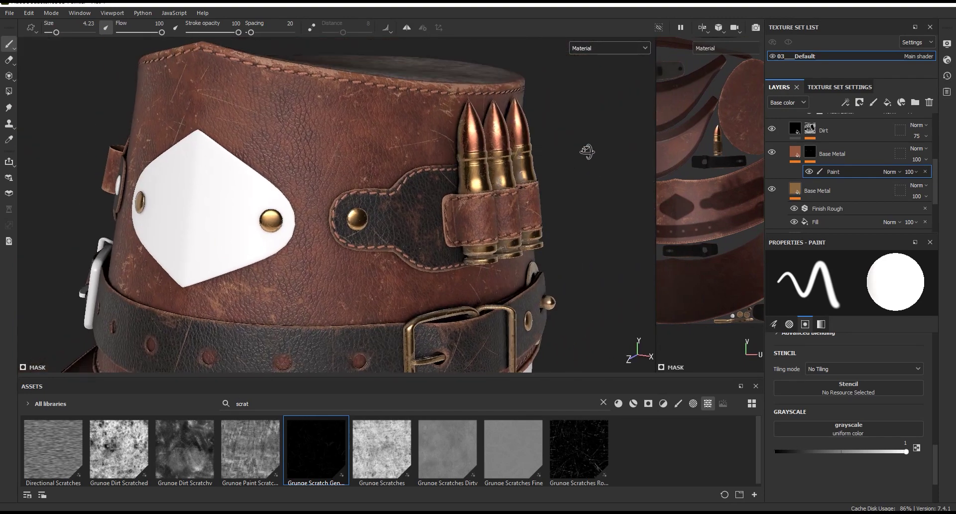
scroll(520, 156, "up", 5)
scroll(521, 156, "up", 2)
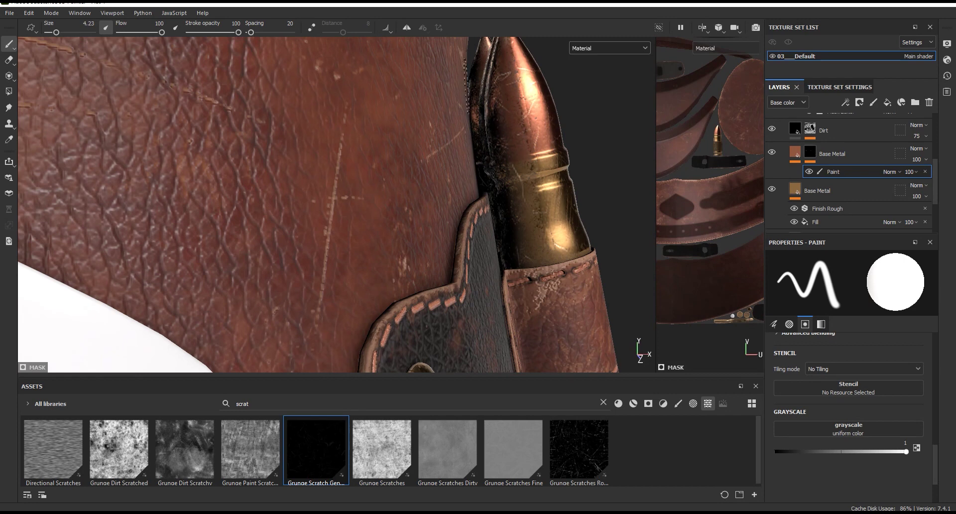
scroll(502, 141, "down", 5)
left_click_drag(502, 141, 564, 160, "alt")
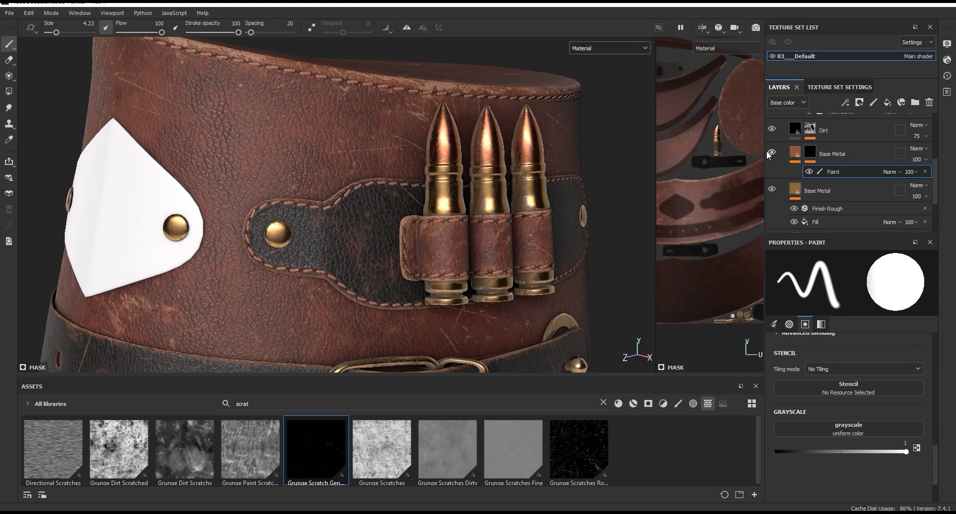
mouse_move(564, 161)
left_mouse_down("alt")
mouse_move(429, 184)
mouse_move(572, 186)
left_mouse_up("alt")
Hide the copper Base Metal layer to compare the bullets without it.
scroll(572, 185, "up", 3)
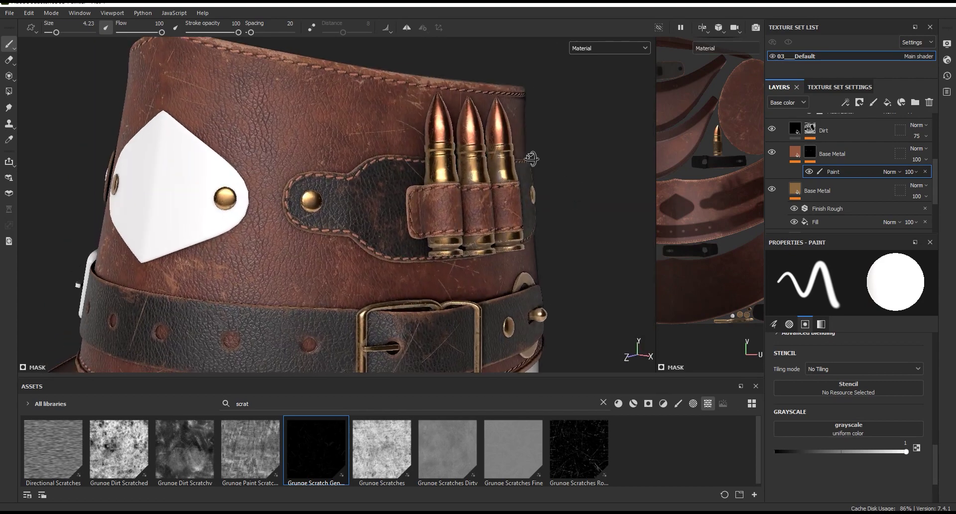
left_click_drag(847, 235, 847, 279)
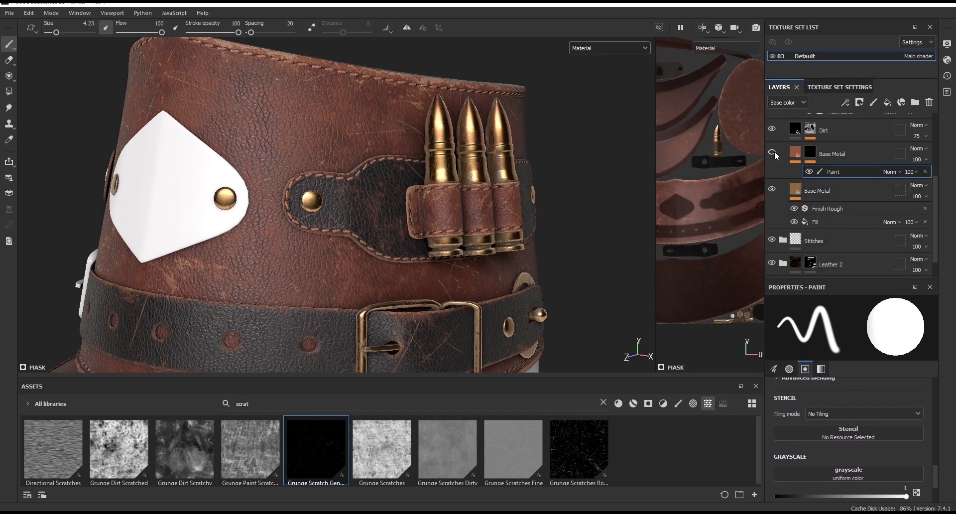
left_click(772, 189)
Add a new fill layer above the brass Base Metal layer and switch to the 3D-only view.
left_click(772, 189)
left_click(821, 190)
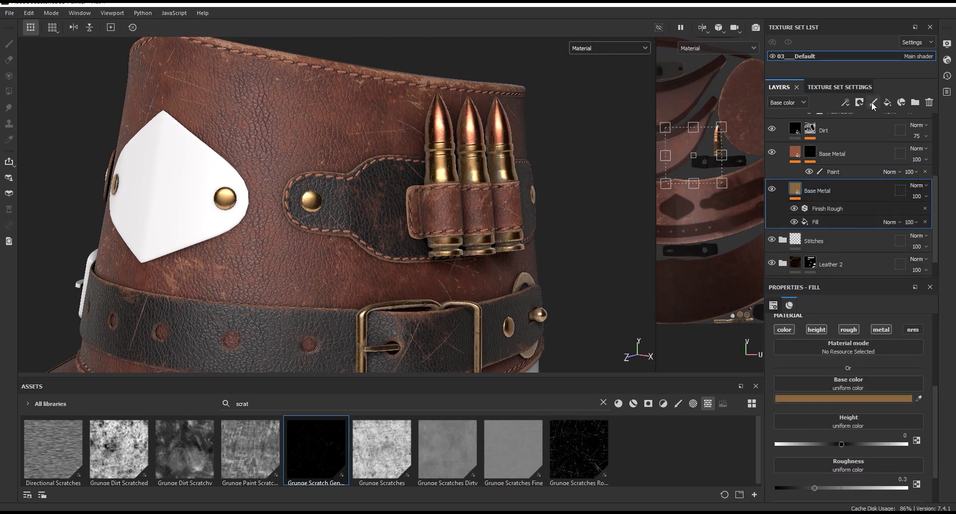
left_click(888, 102)
left_click(703, 27)
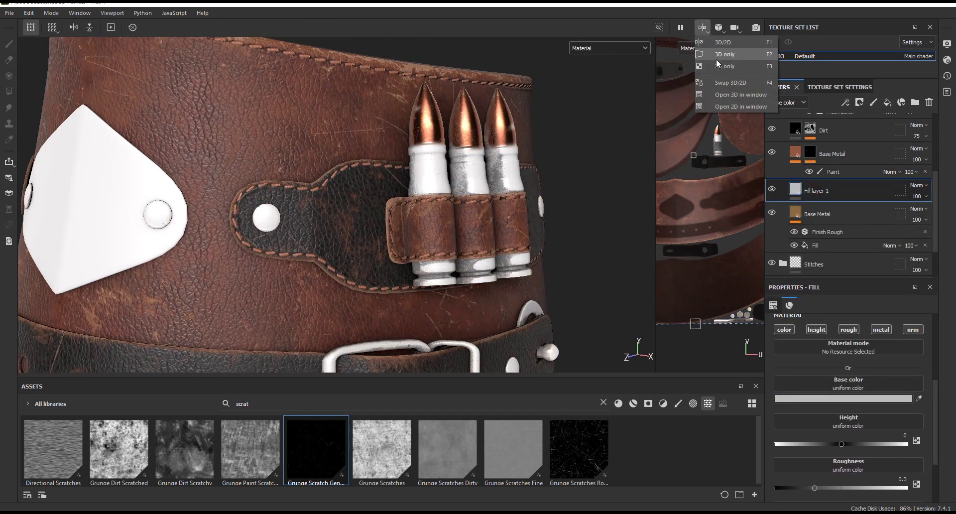
left_click(717, 53)
scroll(600, 156, "up", 2)
scroll(597, 175, "up", 2)
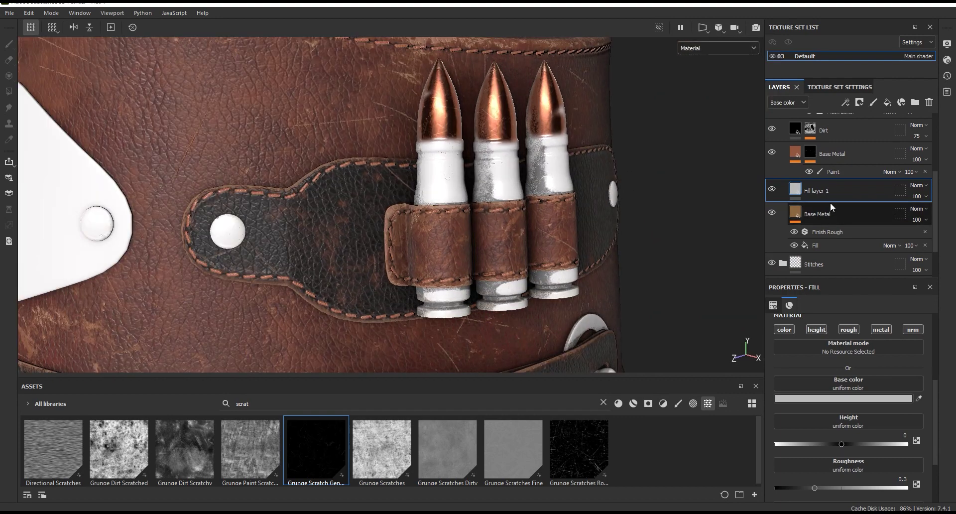
Disable colour, height, metallic and normal so the fill layer affects only roughness.
left_click(785, 329)
left_click(816, 329)
left_click(881, 329)
left_click(914, 337)
scroll(597, 210, "up", 2)
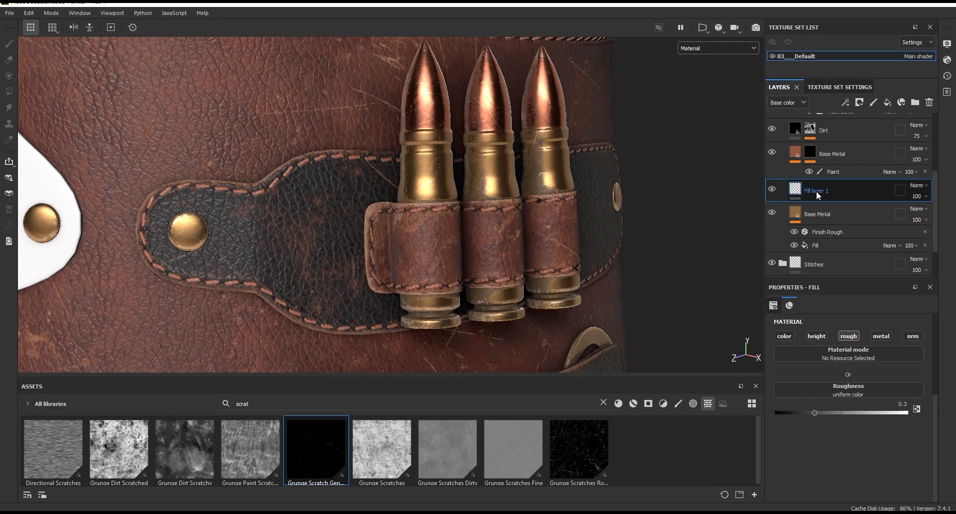
Create a folder named Roughness and move Fill layer 1 into it.
left_click_drag(817, 279, 818, 310)
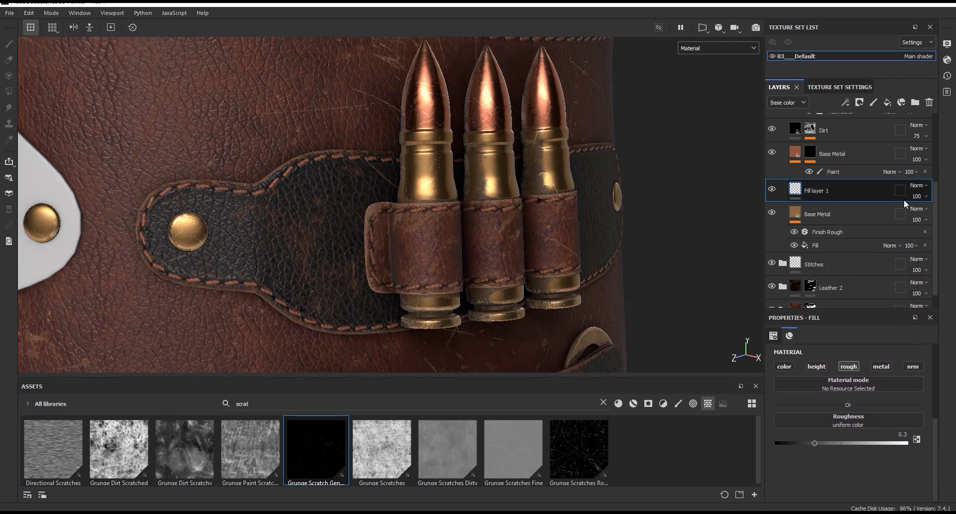
left_click(916, 102)
double_click(824, 191)
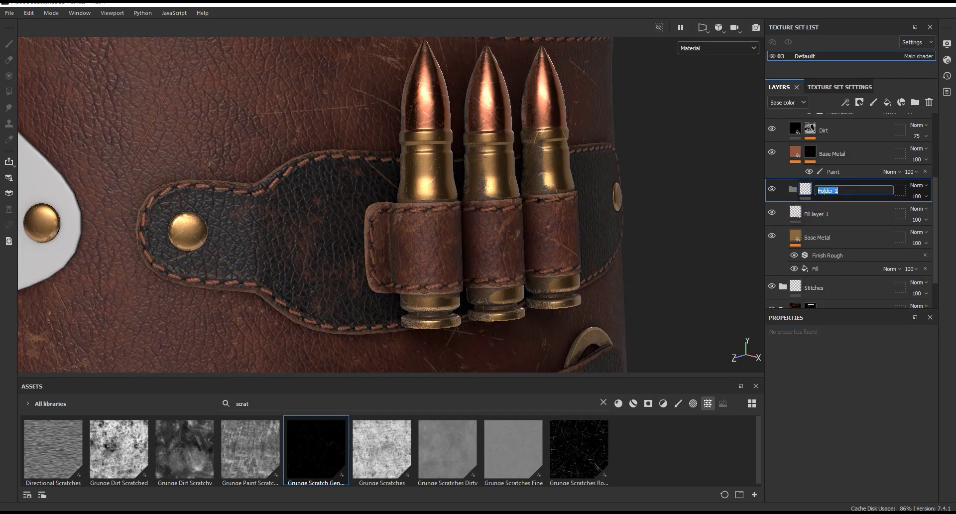
type("Roughness")
key("Return")
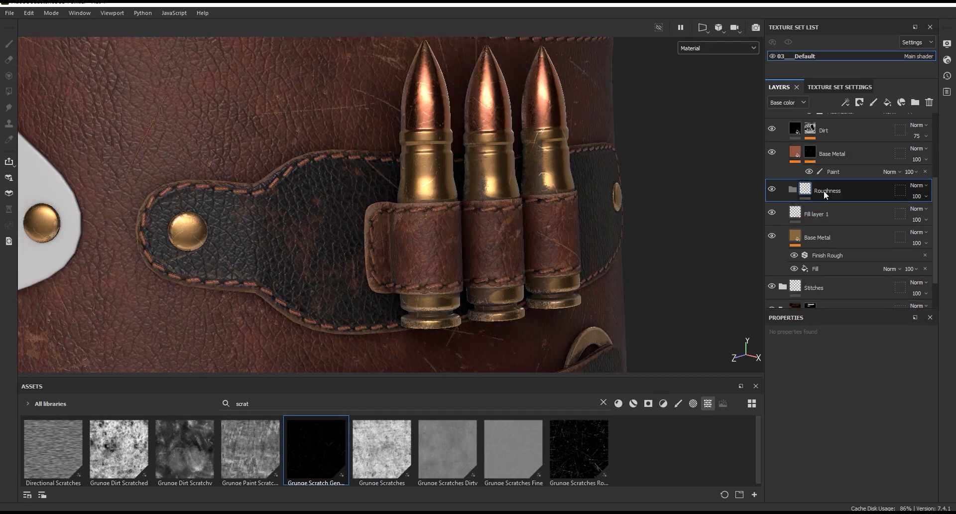
left_click_drag(823, 214, 826, 190)
Give the Roughness folder a mask with a Fill effect and search the assets for grunge.
left_click(860, 103)
left_click(865, 140)
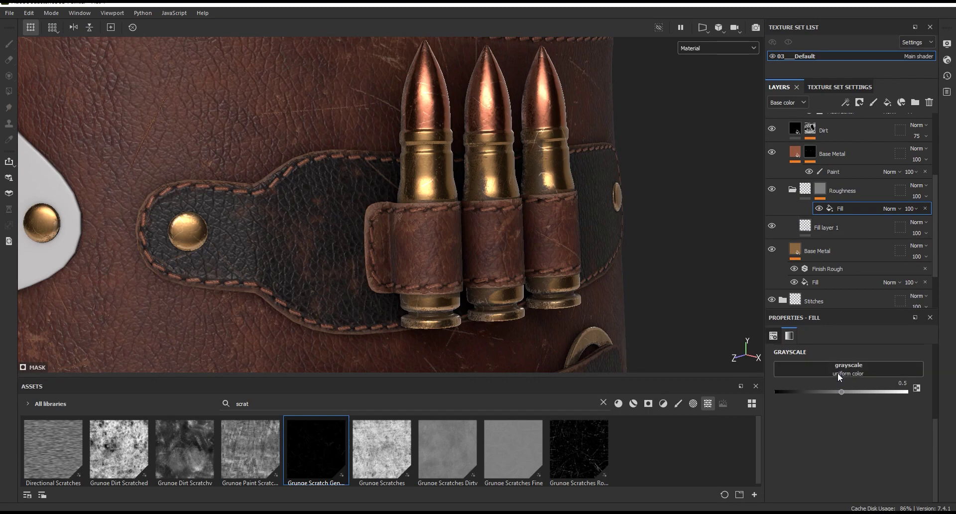
left_click_drag(696, 377, 696, 320)
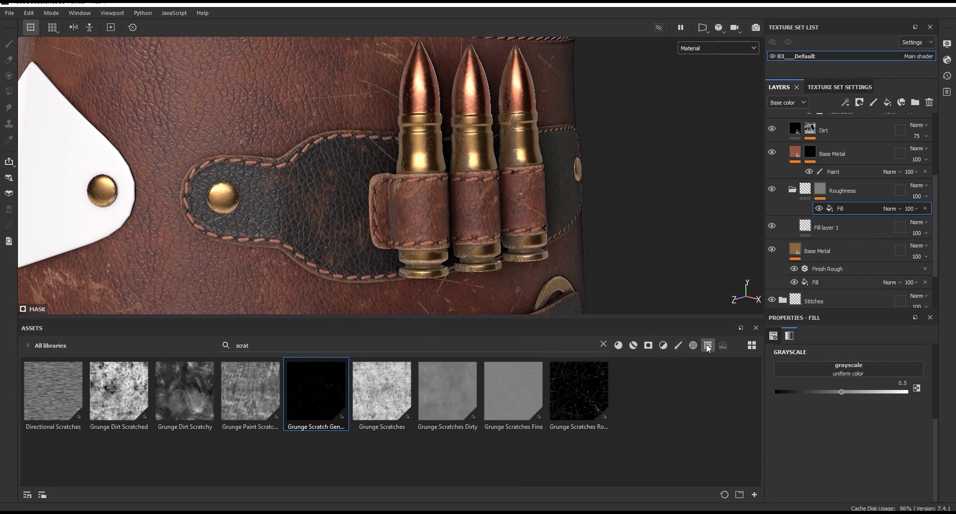
left_click(602, 345)
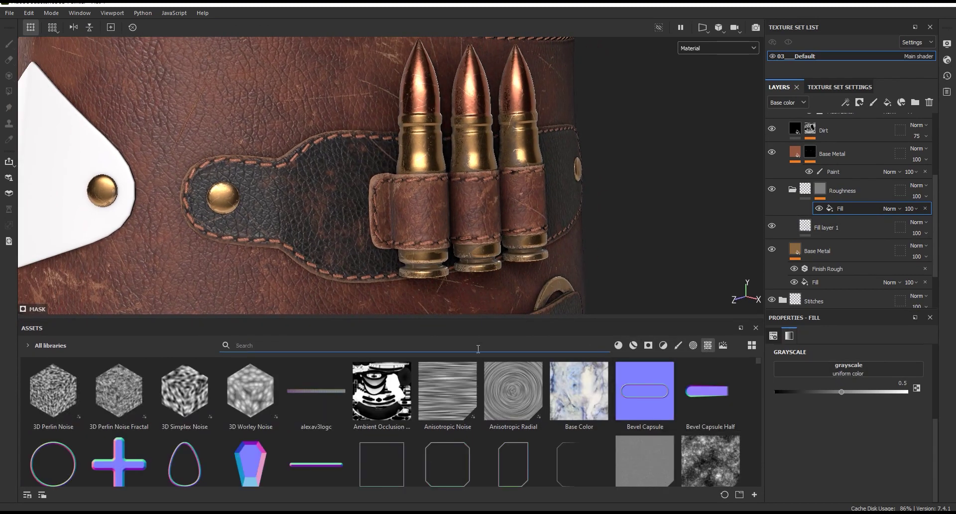
type("grung")
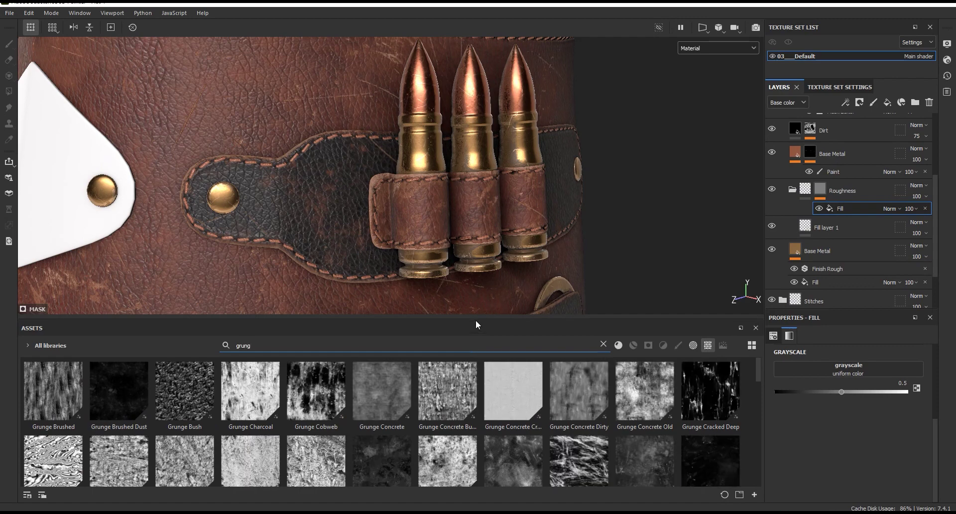
left_click_drag(477, 319, 495, 236)
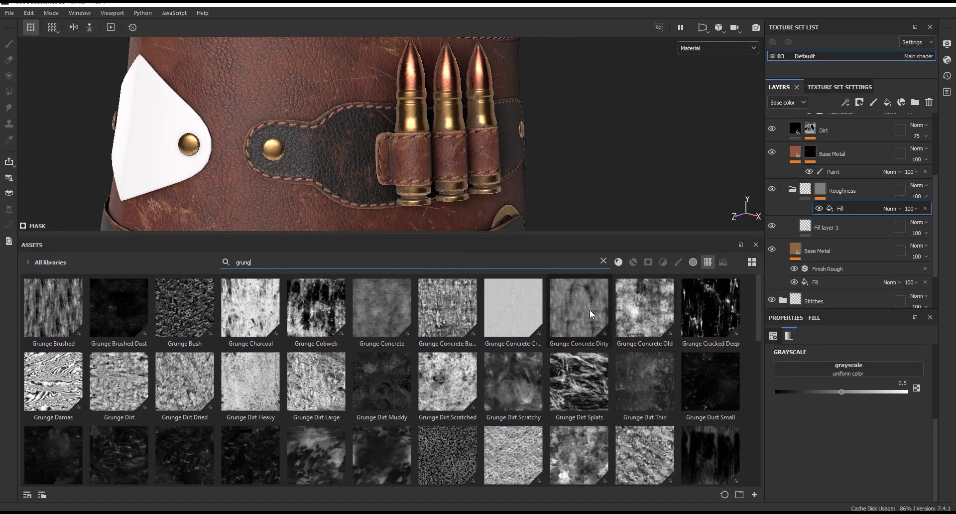
left_click_drag(758, 320, 757, 389)
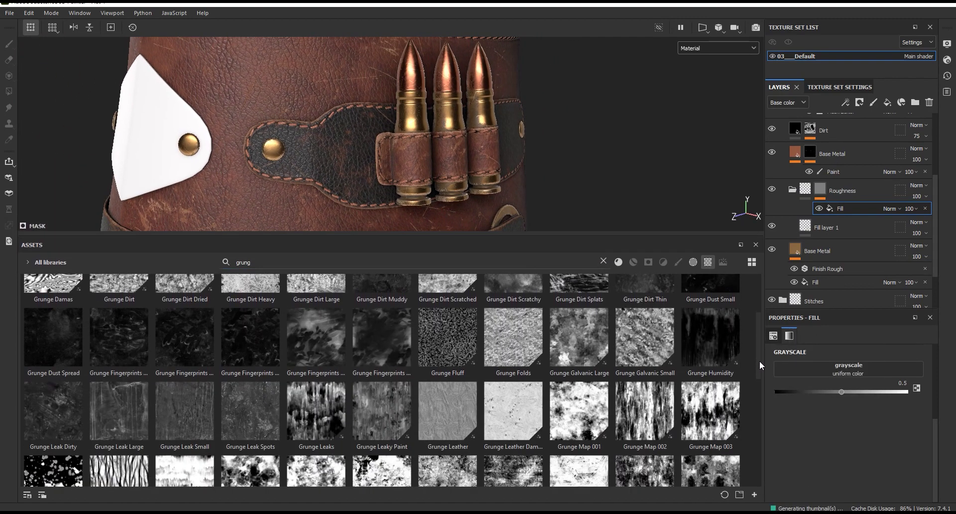
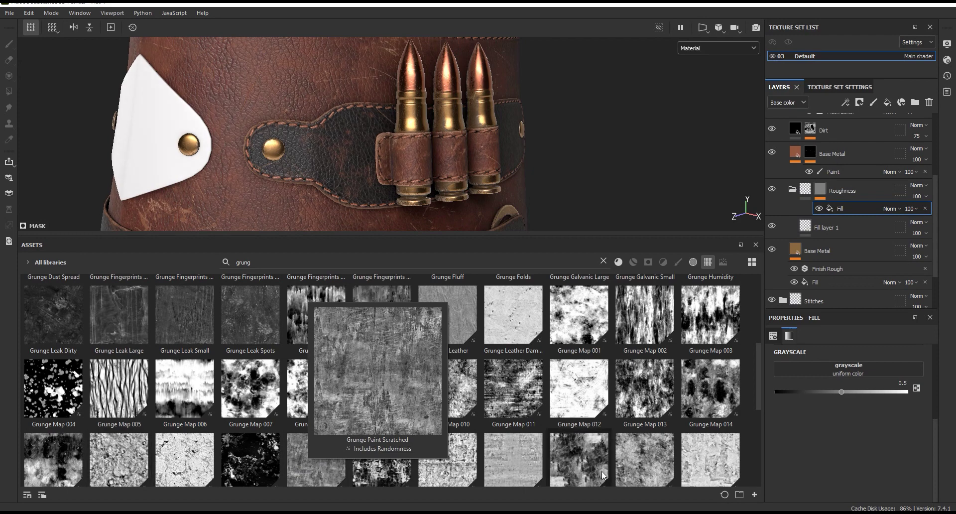
Load Grunge Rough Dirty into the Roughness fill's grayscale slot.
scroll(758, 387, "down", 1)
left_click_drag(758, 392, 754, 422)
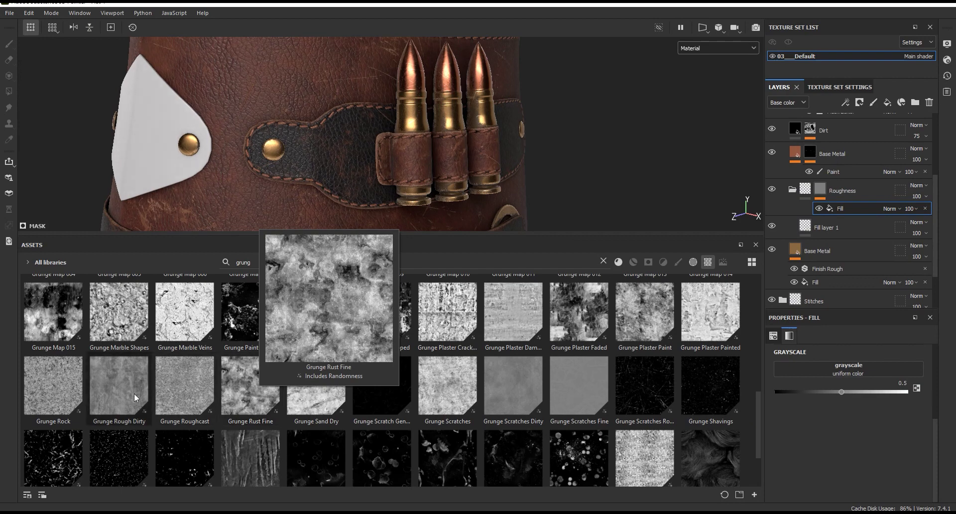
left_click_drag(121, 390, 858, 381)
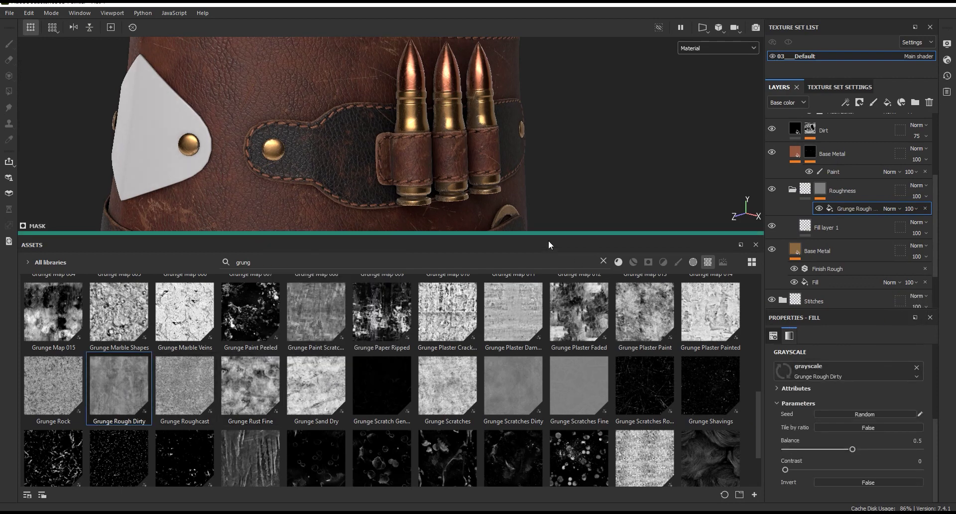
left_click_drag(552, 233, 552, 373)
scroll(551, 183, "up", 2)
scroll(552, 183, "up", 1)
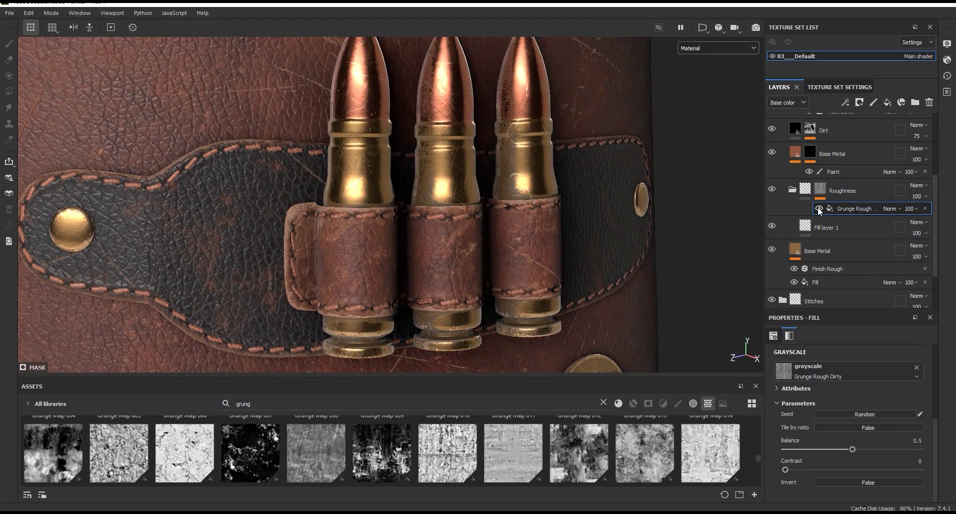
Switch the viewport to Mask view and set the grunge projection to Tri-planar.
left_click(708, 47)
left_click(698, 151)
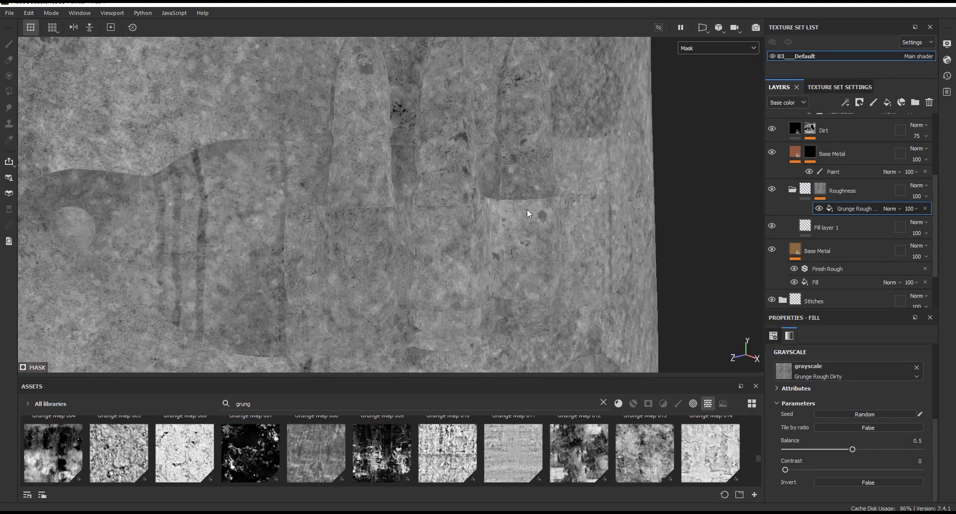
scroll(909, 392, "up", 3)
left_click(831, 351)
left_click(820, 385)
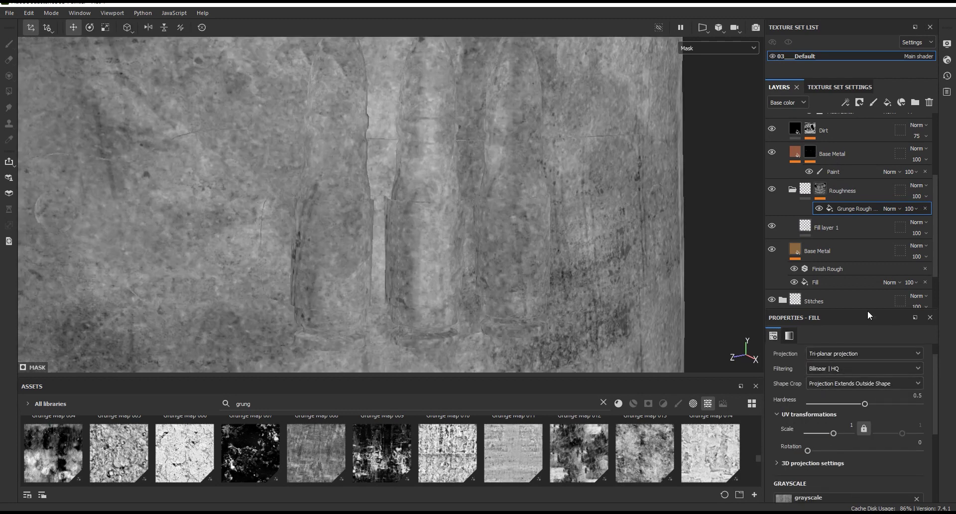
Set the grunge balance to 0.61, contrast to 0.3 and scale to 3.83.
left_click_drag(868, 315, 867, 227)
left_click_drag(933, 344, 930, 399)
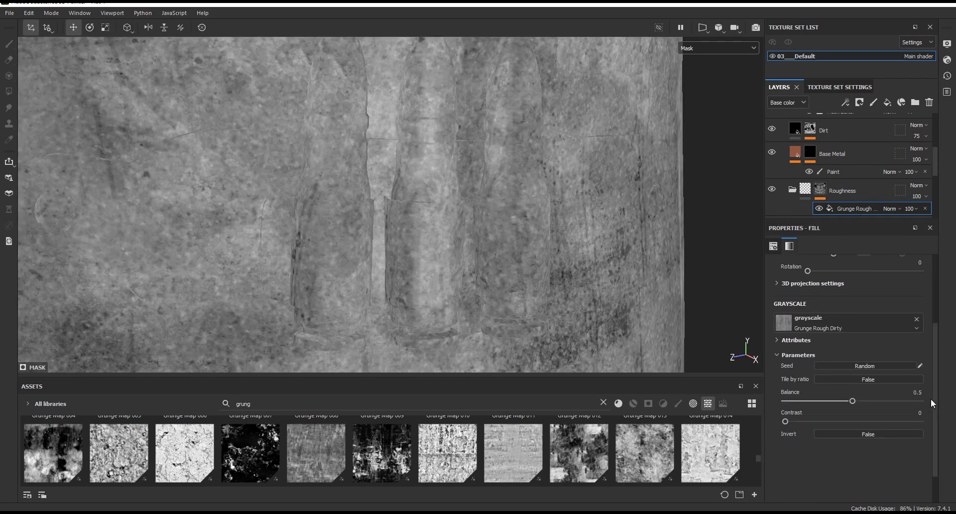
left_click(866, 400)
left_click(851, 421)
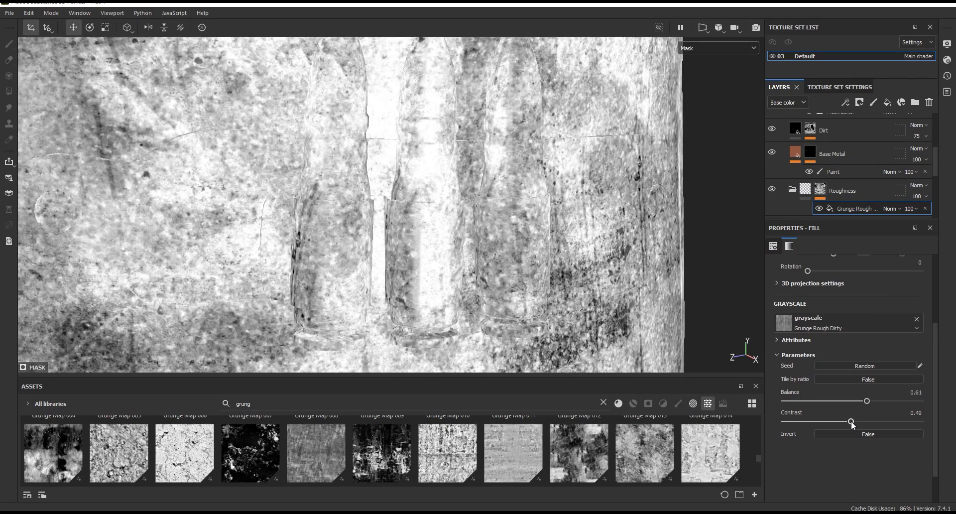
left_click_drag(832, 422, 825, 421)
scroll(841, 344, "up", 2)
left_click_drag(835, 312, 836, 313)
Return to the full material render and view the bullets head-on.
left_click(717, 48)
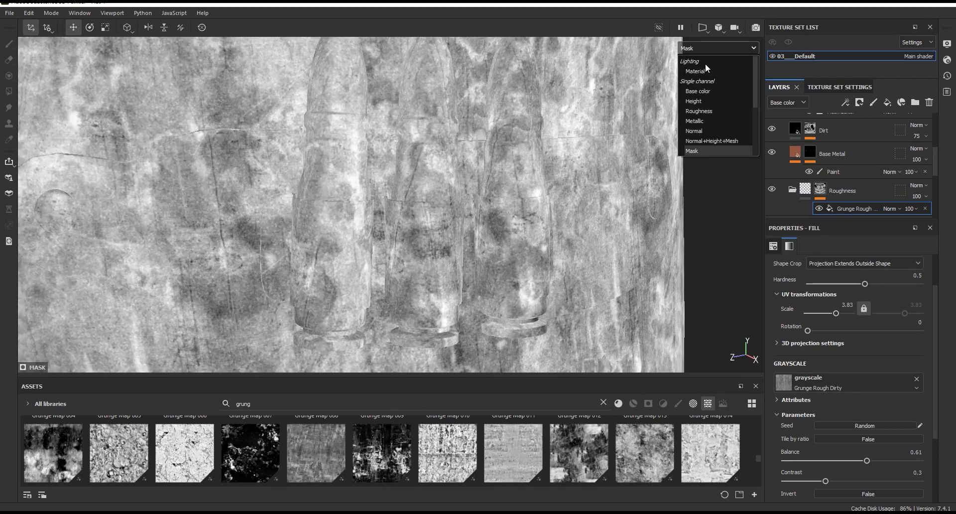
left_click(705, 67)
scroll(598, 174, "up", 3)
scroll(488, 207, "up", 3)
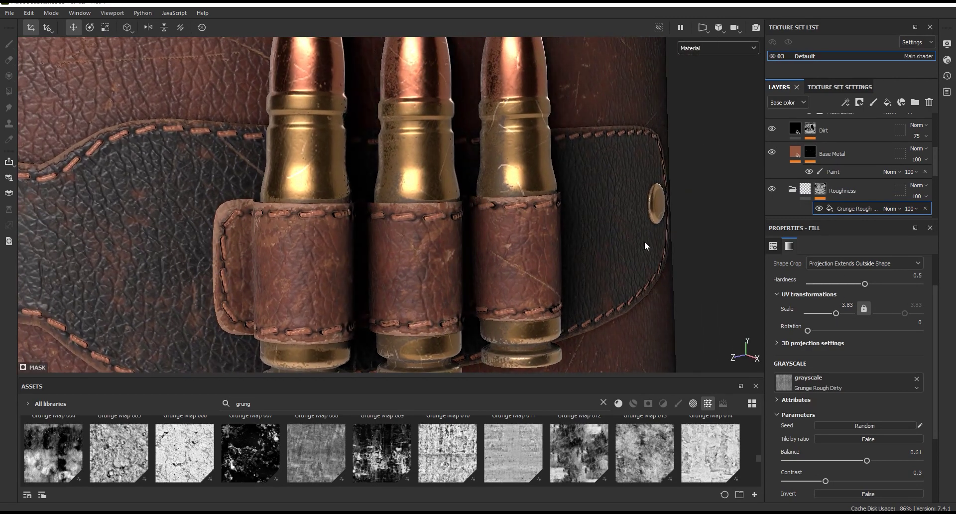
left_click_drag(488, 207, 527, 233, "alt")
scroll(527, 233, "up", 2)
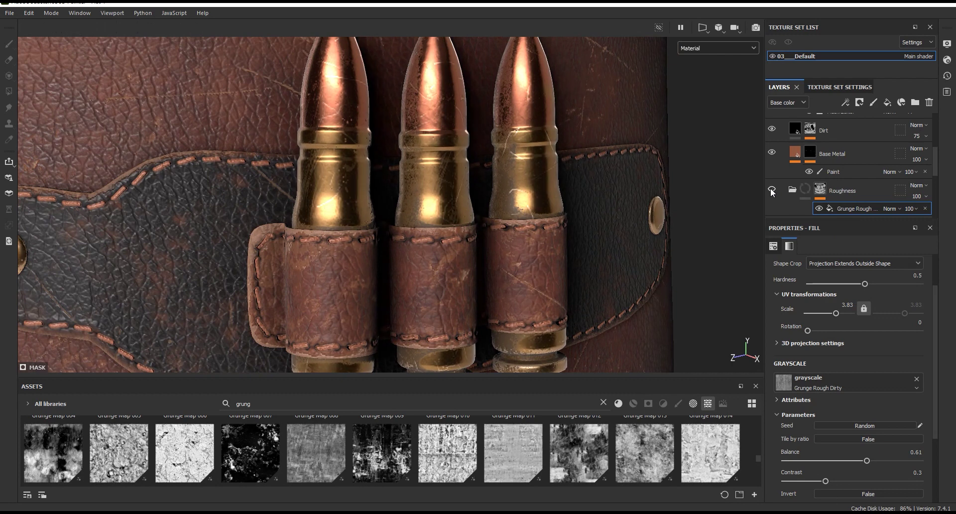
left_click(857, 109)
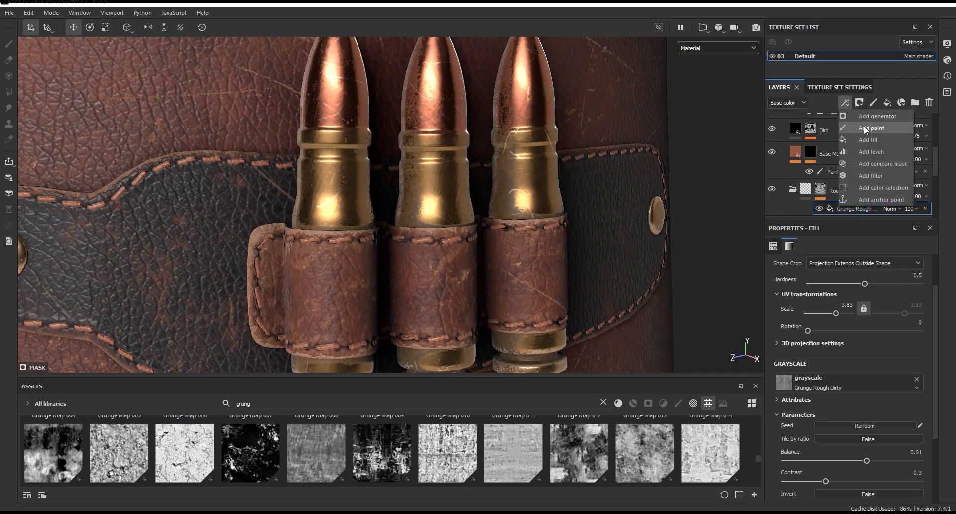
Add a Levels effect to the Roughness mask with values 0.391, 0.866 and 0.811.
left_click(865, 151)
left_click_drag(775, 270, 824, 270)
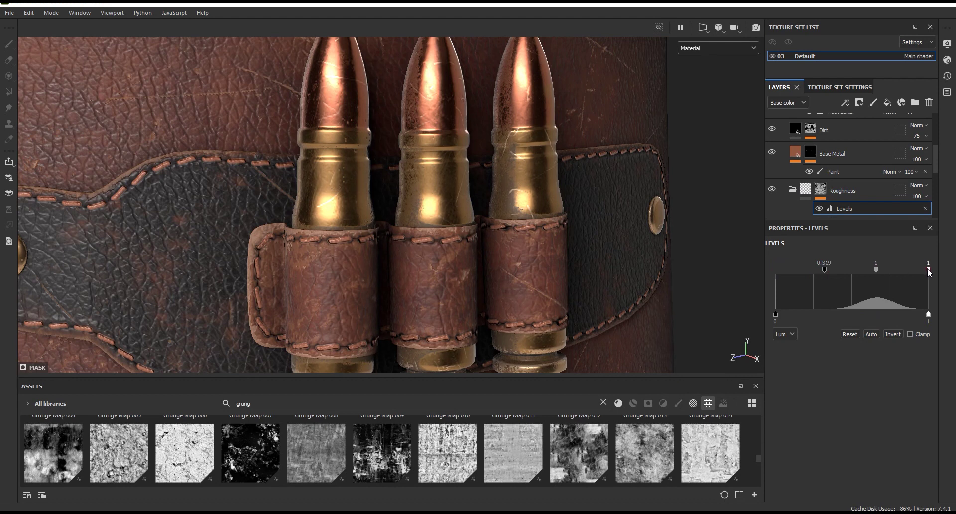
left_click_drag(878, 269, 901, 269)
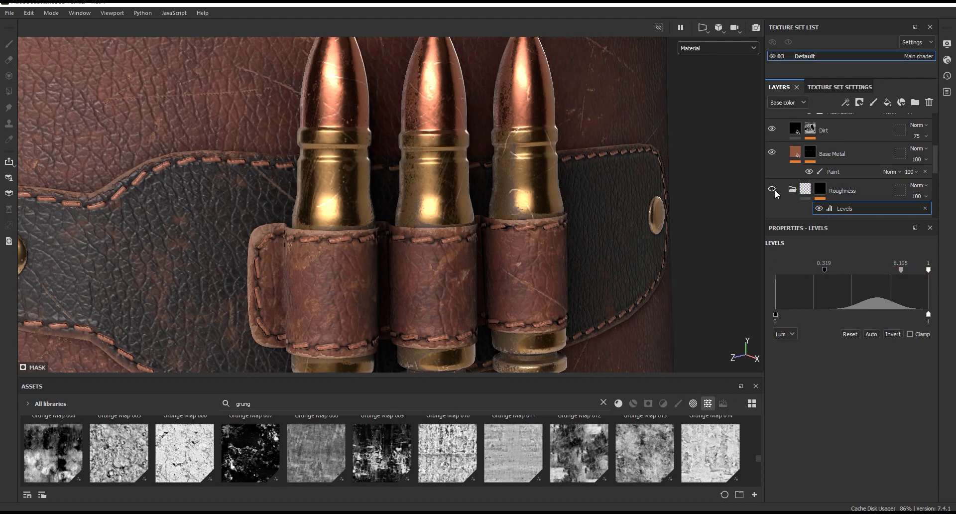
mouse_move(778, 315)
left_mouse_down()
mouse_move(839, 313)
mouse_move(773, 312)
left_mouse_up()
left_click_drag(824, 270, 862, 271)
left_click_drag(928, 270, 908, 270)
left_click_drag(520, 165, 502, 197, "alt")
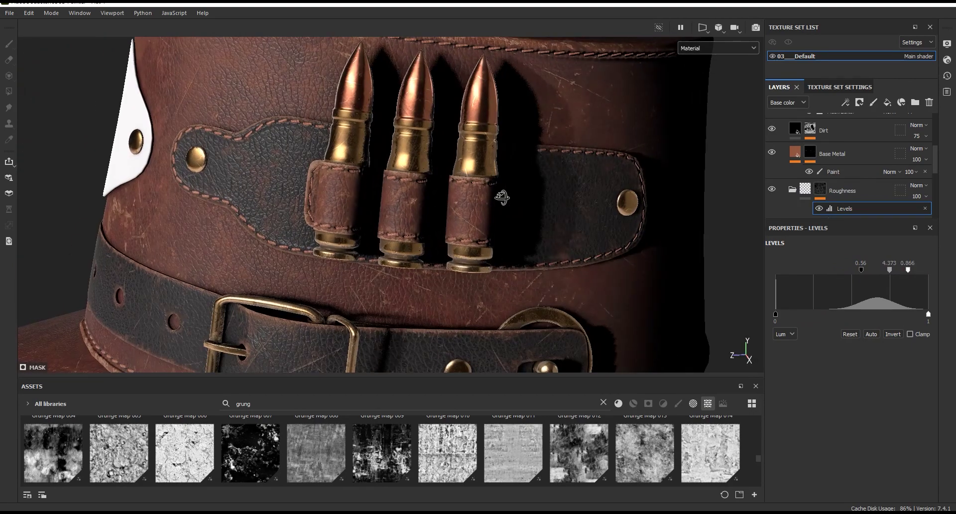
scroll(502, 197, "up", 5)
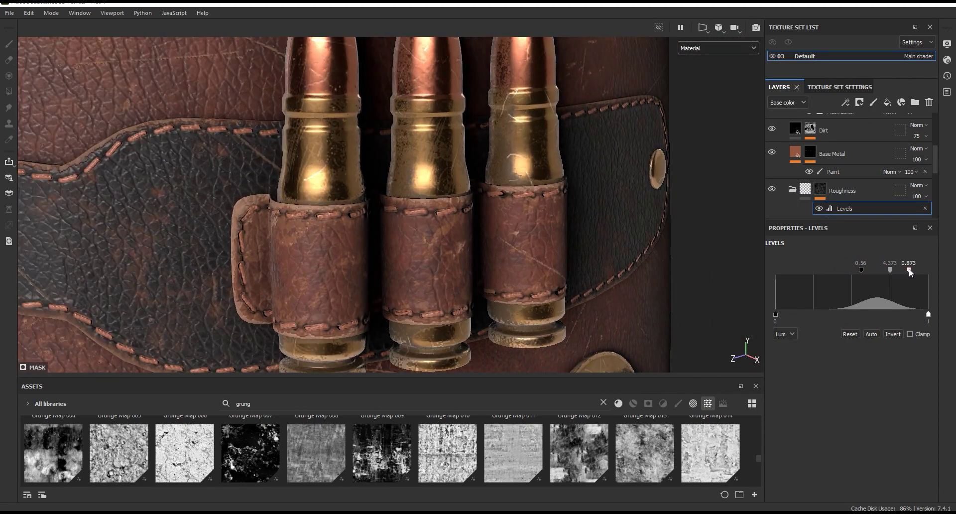
left_click_drag(910, 270, 877, 270)
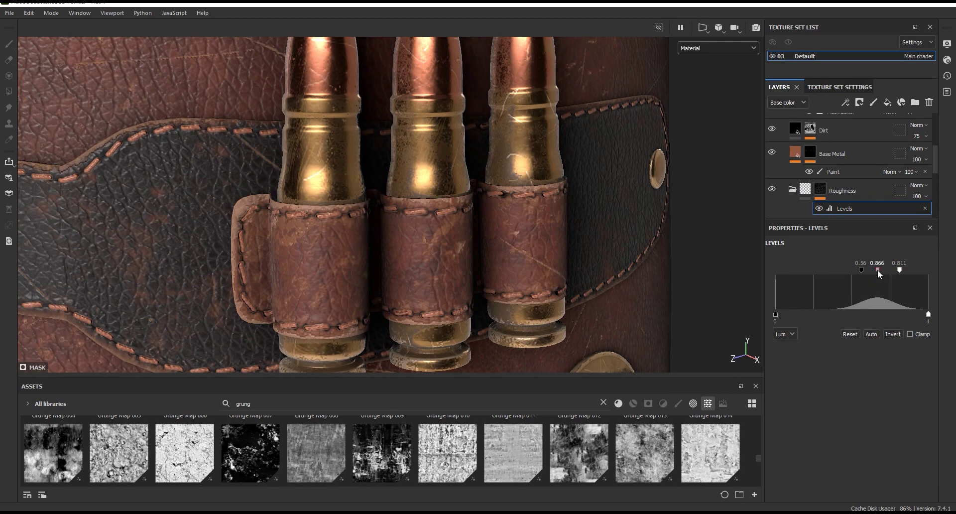
Compare the roughness layer on and off, then set the Grunge Rough fill opacity to 60.
left_click(772, 189)
left_click(772, 188)
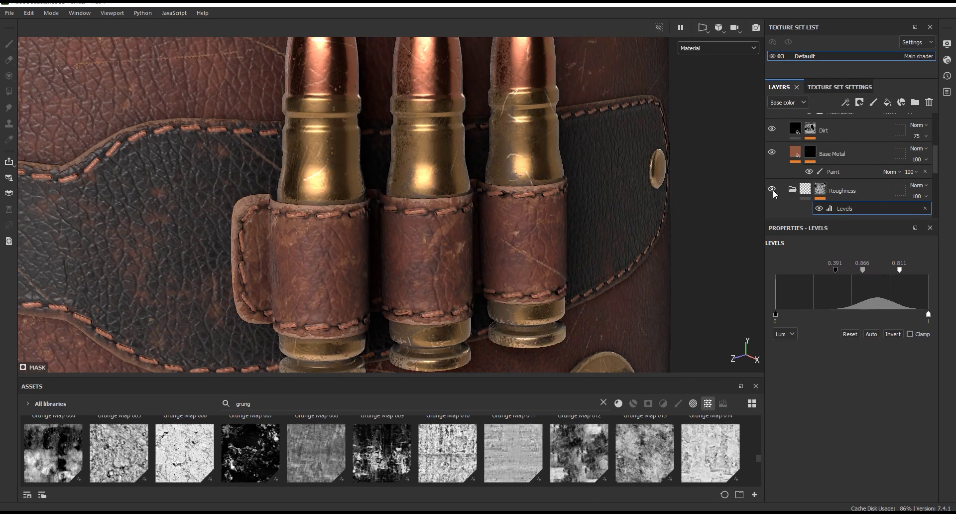
left_click_drag(951, 216, 932, 213)
scroll(896, 199, "down", 1)
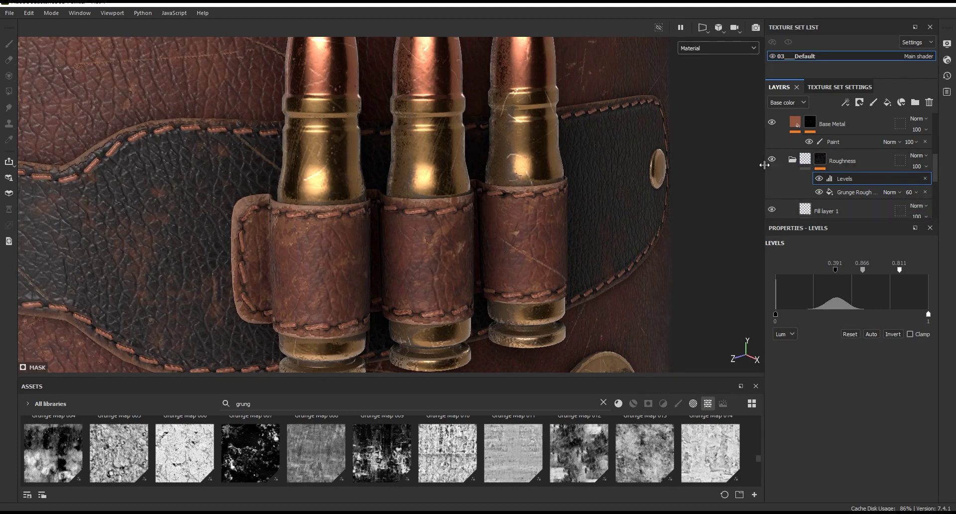
scroll(597, 224, "down", 5)
mouse_move(597, 224)
left_mouse_down("alt")
mouse_move(619, 228)
mouse_move(591, 304)
mouse_move(594, 240)
left_mouse_up("alt")
scroll(619, 228, "up", 5)
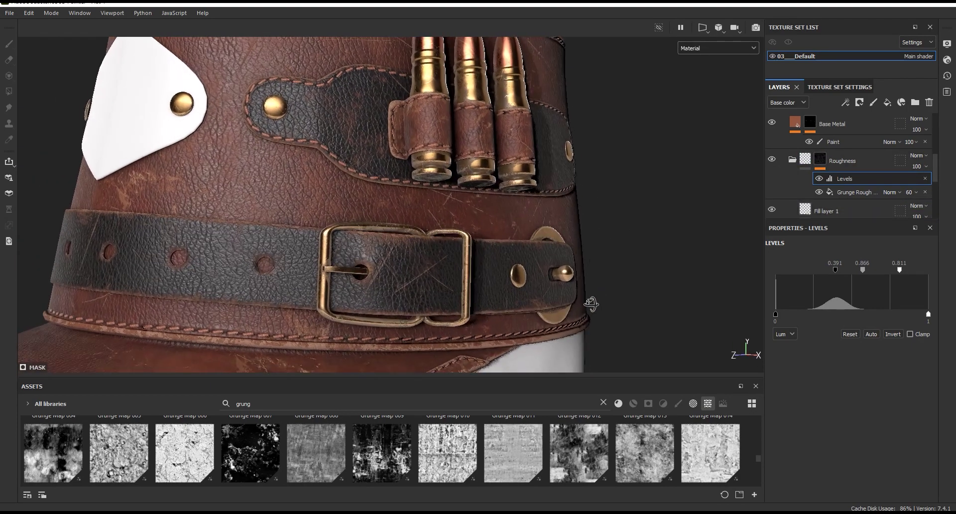
scroll(591, 304, "down", 3)
scroll(592, 303, "down", 2)
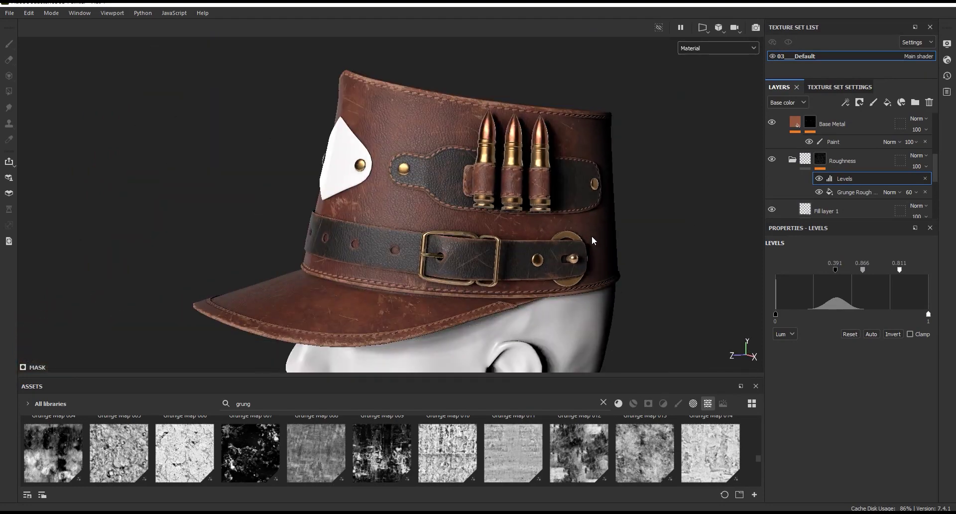
scroll(594, 240, "up", 3)
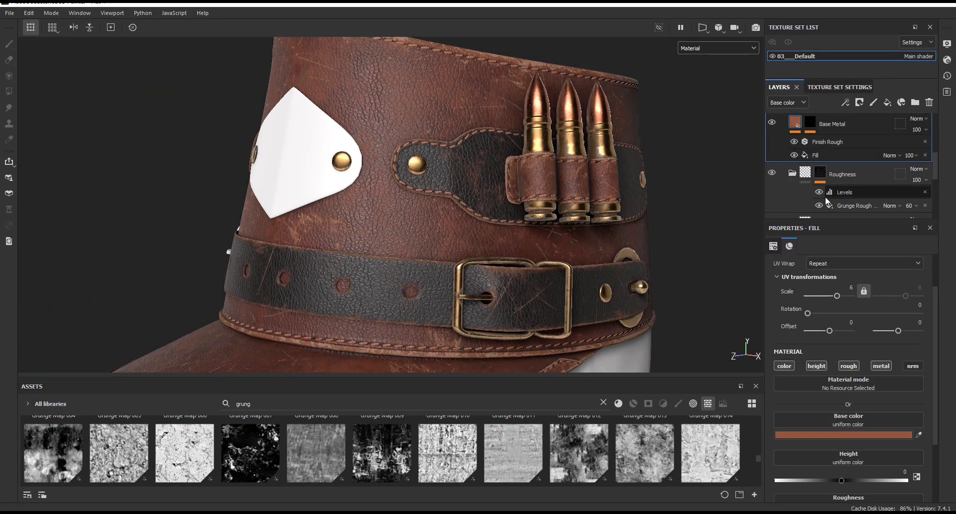
scroll(826, 197, "up", 5)
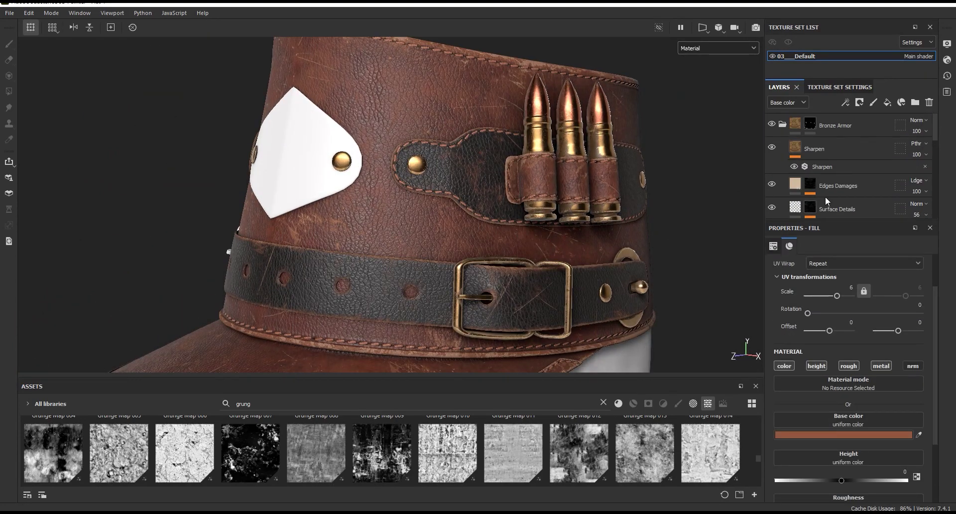
Collapse the Bronze Armor folder and rename it to Gold Metal.
left_click_drag(842, 219, 842, 264)
left_click(782, 124)
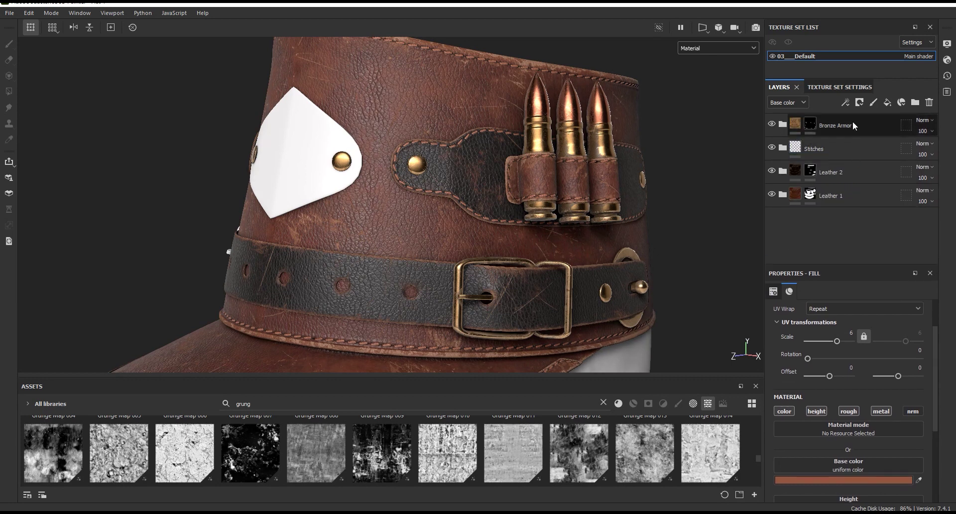
double_click(850, 125)
type("Metal")
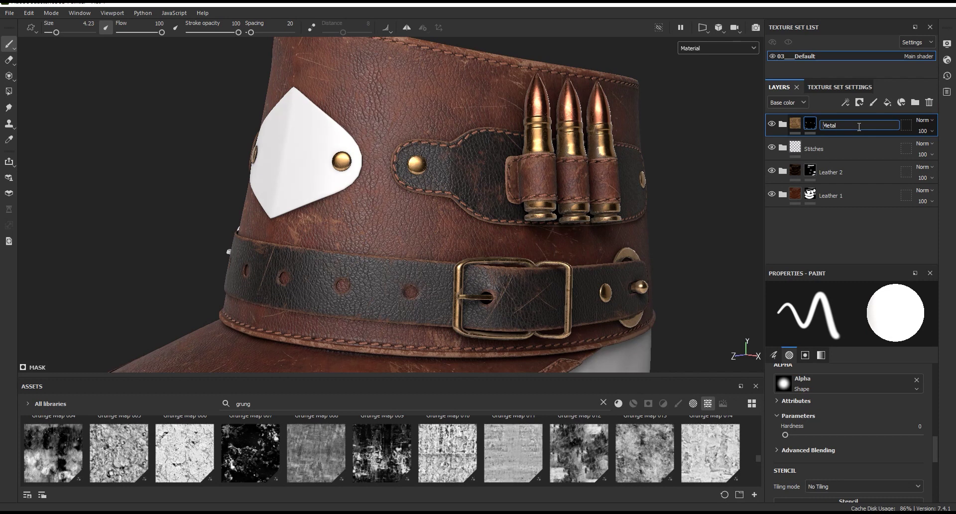
type("Gold")
key("Return")
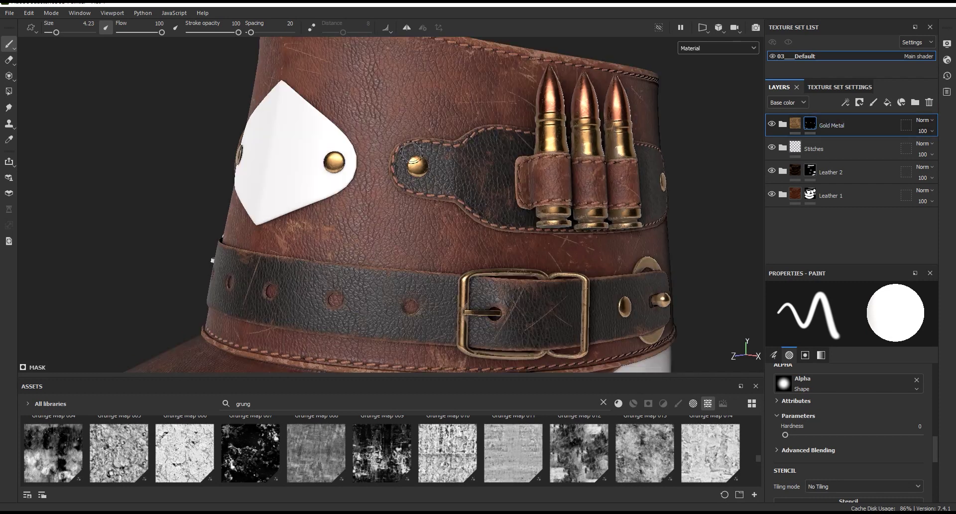
Enlarge the Assets shelf and search it for 'metal' materials.
left_click(603, 405)
left_click(604, 404)
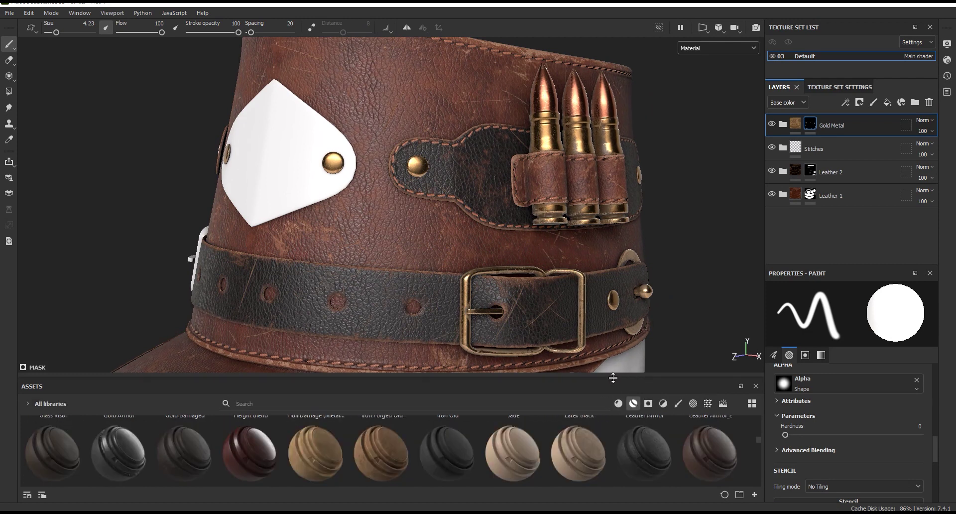
left_click_drag(588, 377, 582, 330)
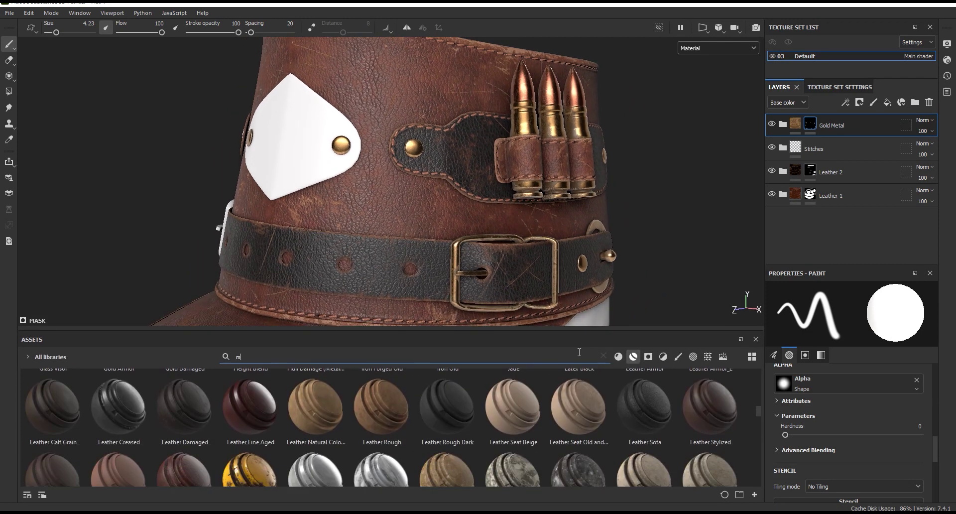
type("eta")
key("BackSpace")
key("BackSpace")
key("BackSpace")
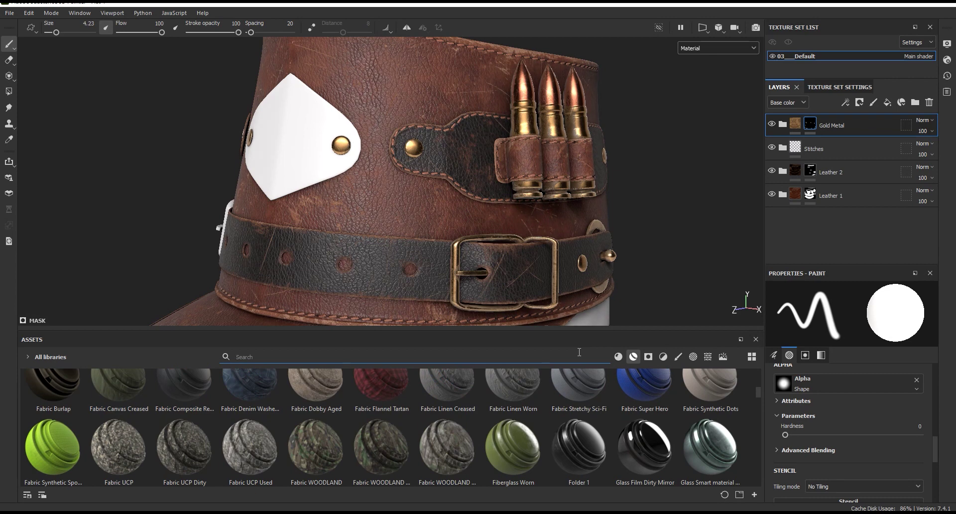
type("metal")
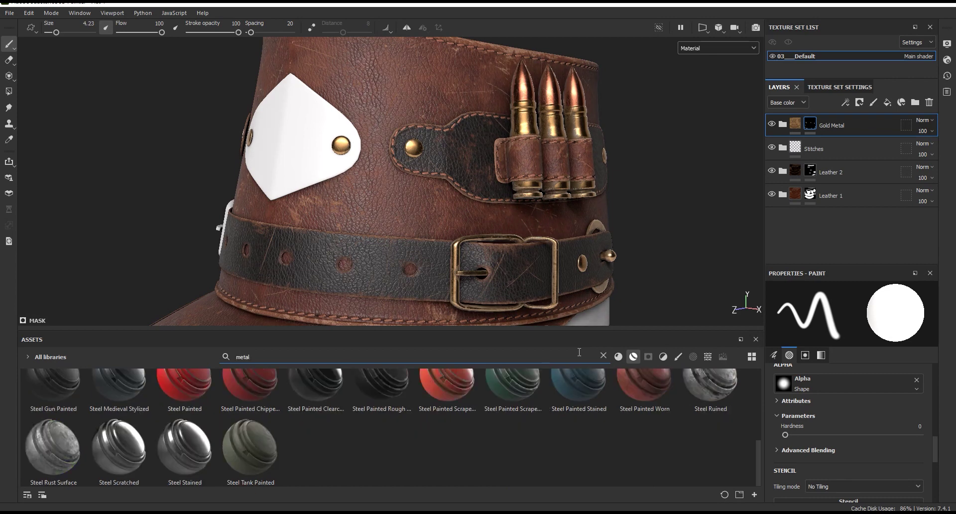
scroll(758, 435, "up", 3)
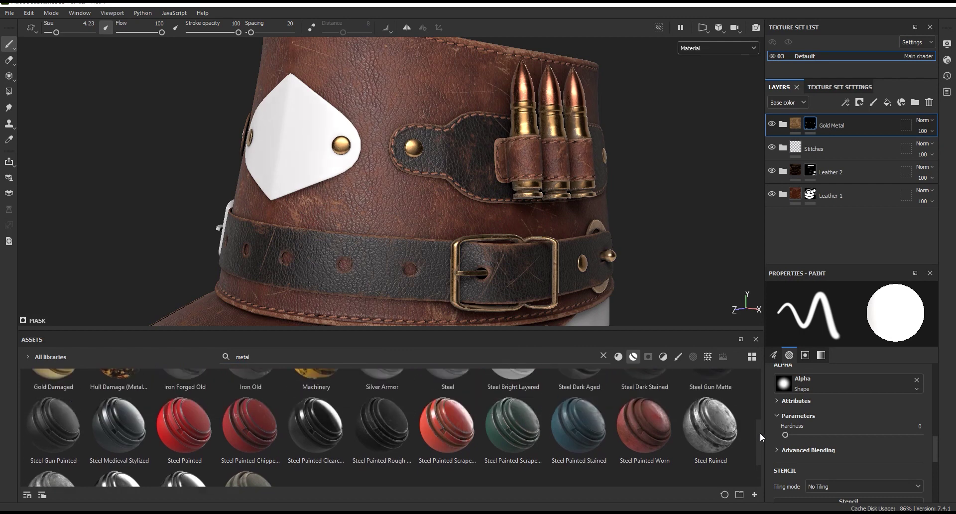
left_click_drag(758, 417, 755, 387)
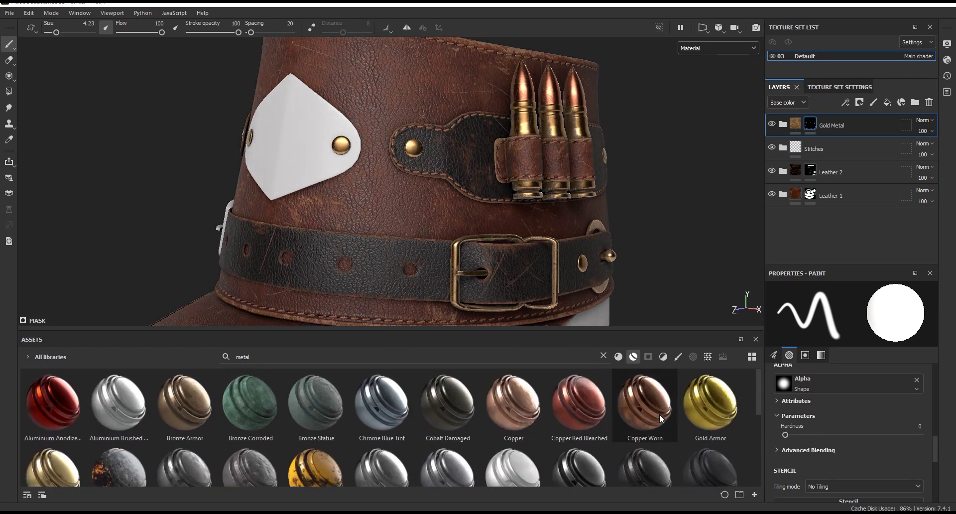
Try Copper Worn on the cap, undo it, and add Iron Old as a new layer.
left_click_drag(661, 418, 830, 119)
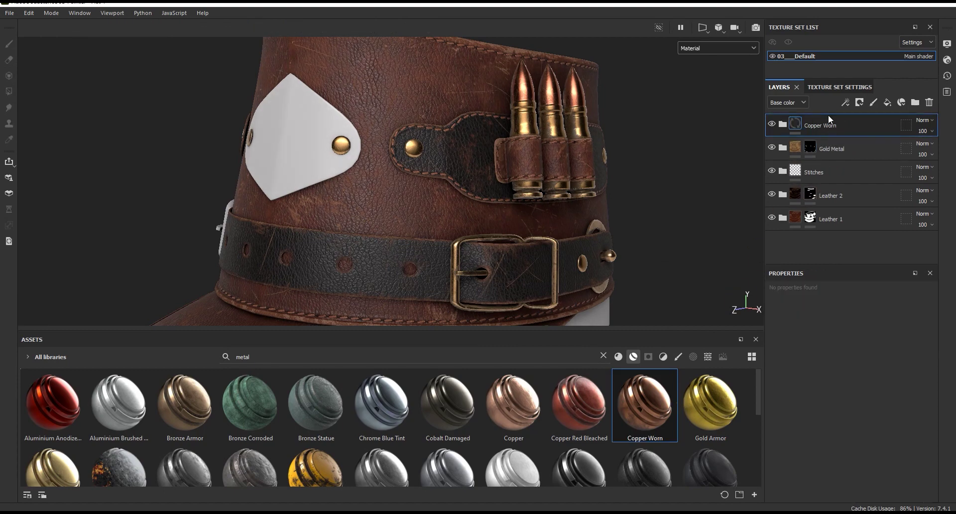
mouse_move(390, 132)
left_mouse_down("alt")
mouse_move(377, 143)
mouse_move(492, 308)
mouse_move(473, 277)
left_mouse_up("alt")
key("ctrl+z")
scroll(281, 452, "down", 3)
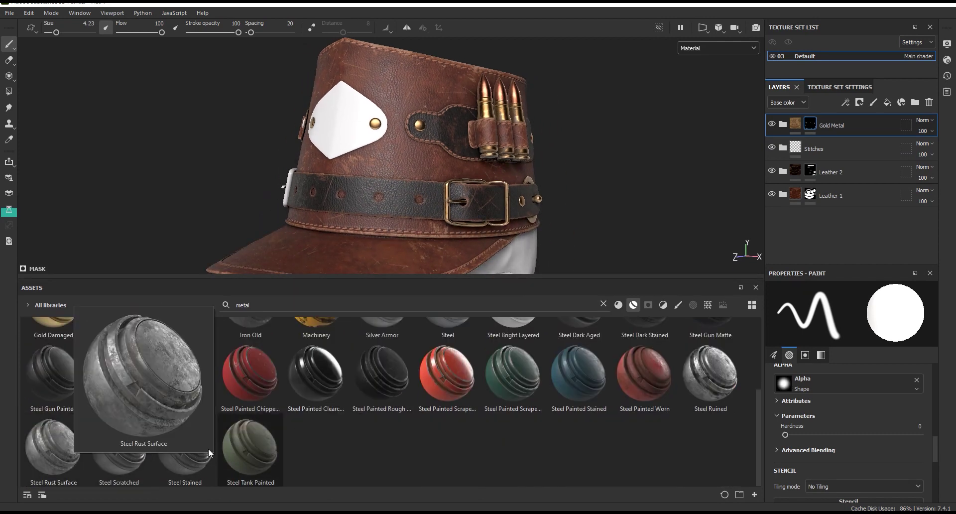
scroll(251, 450, "up", 3)
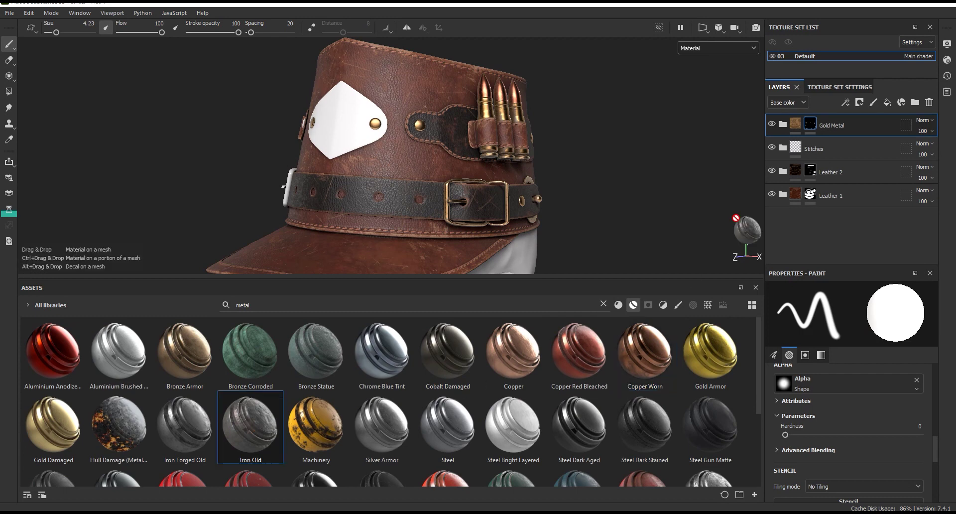
left_click_drag(248, 435, 847, 127)
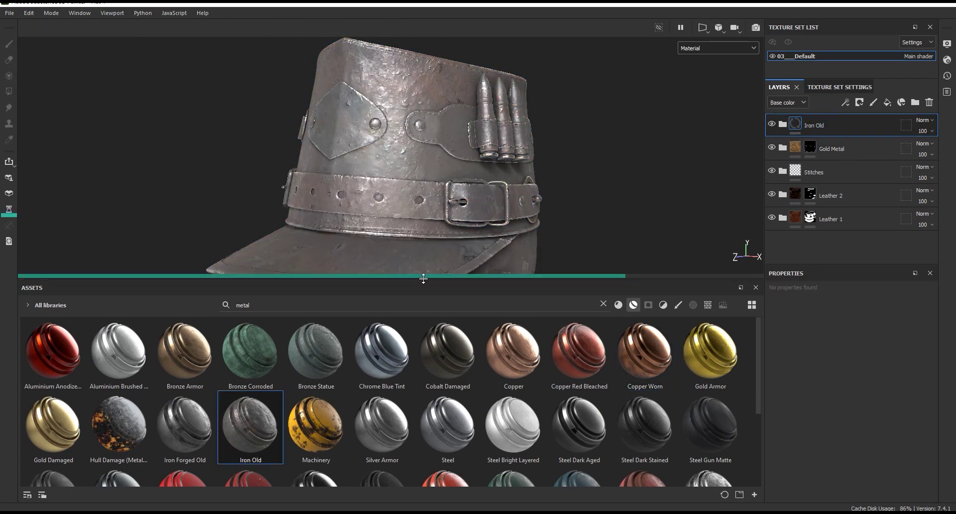
Save the project, then black-mask Iron Old and polygon-fill the front plate to reveal iron.
left_click_drag(423, 284, 414, 335)
scroll(309, 148, "up", 2)
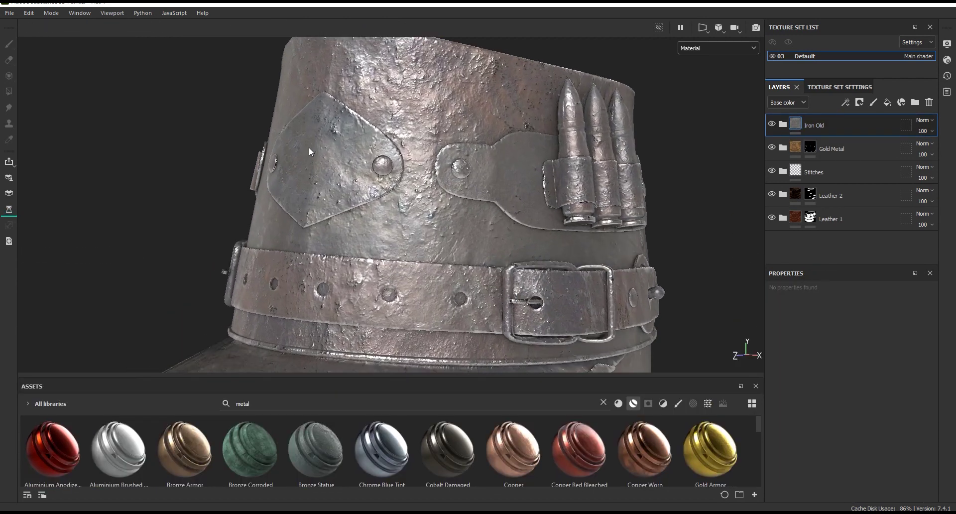
key("ctrl+s")
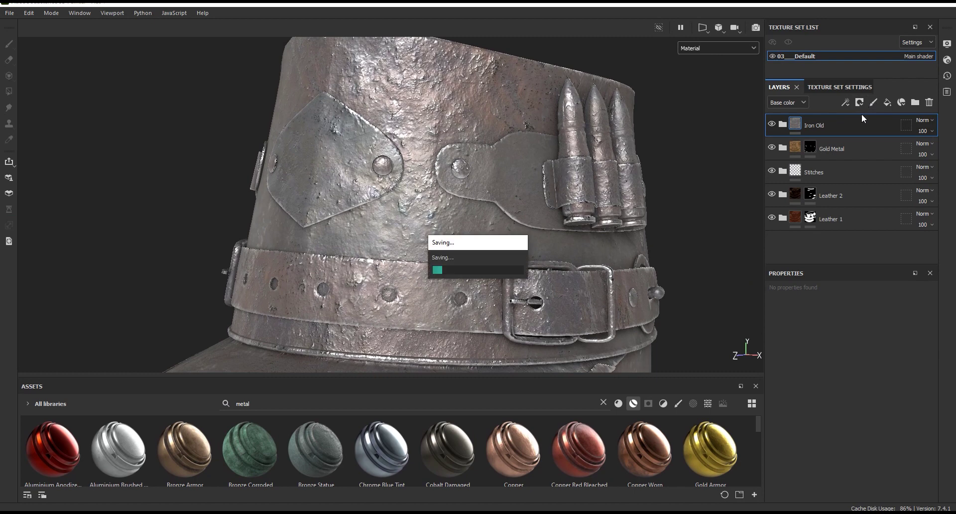
left_click(859, 103)
key("4")
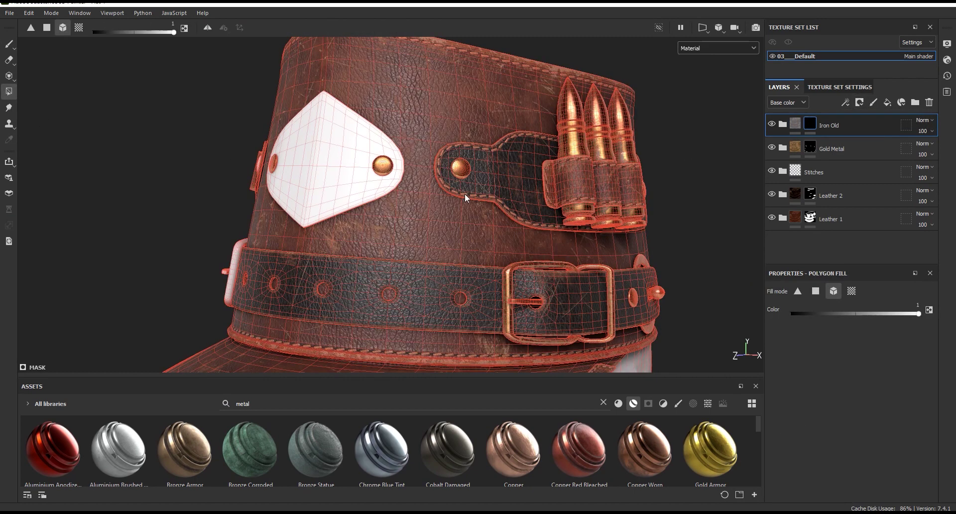
left_click(354, 163)
left_click(9, 44)
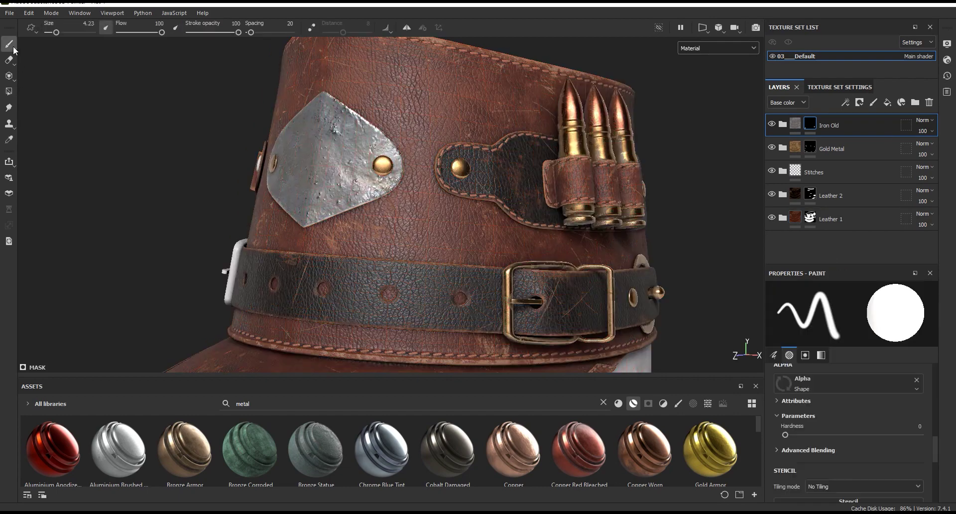
left_click_drag(433, 192, 566, 197, "alt")
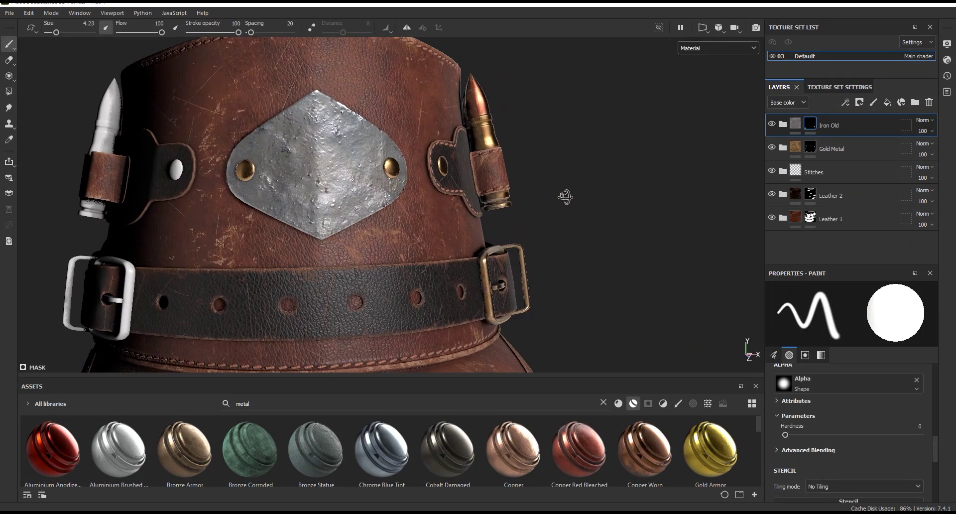
scroll(567, 189, "down", 3)
Polygon-fill the left bullet in the Gold Metal mask so it turns gold.
left_click(836, 151)
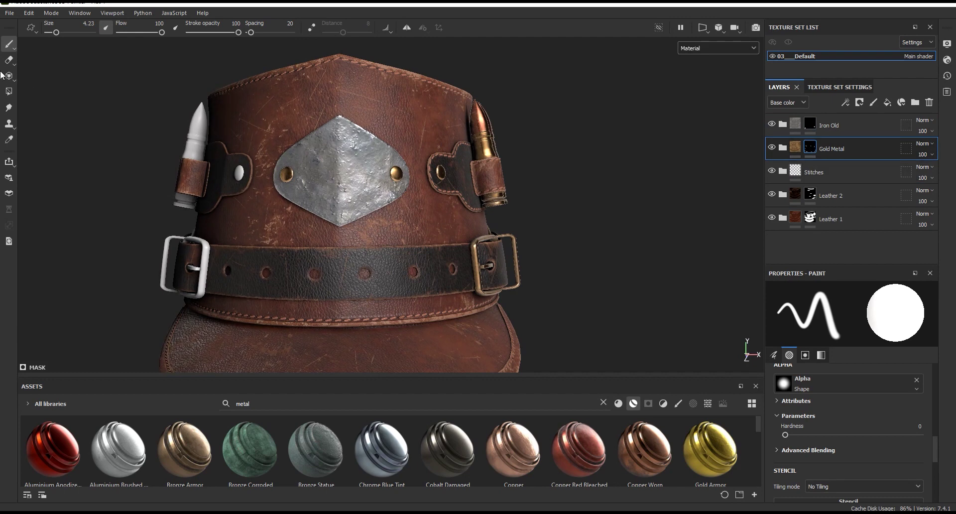
key("4")
left_click_drag(104, 139, 270, 160, "alt")
left_click(152, 164)
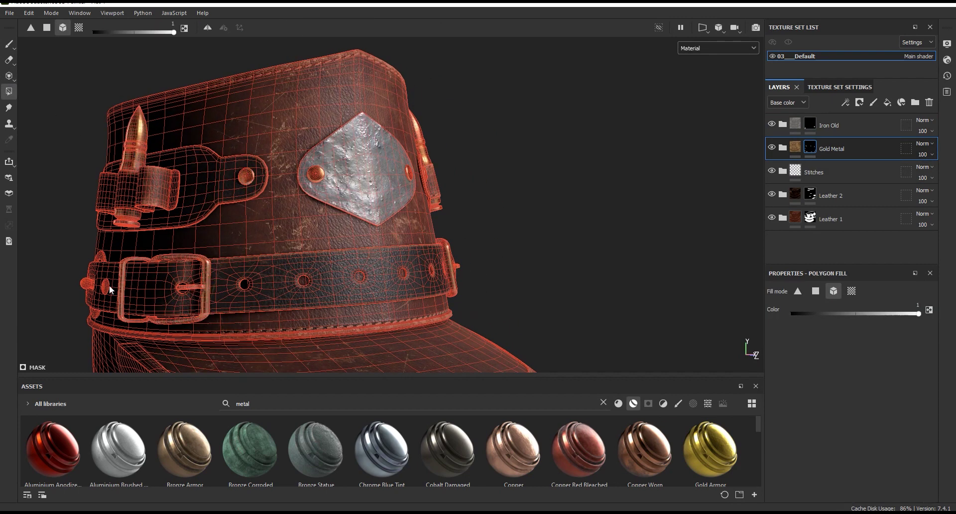
left_click(9, 44)
mouse_move(253, 172)
left_mouse_down("alt")
mouse_move(257, 186)
mouse_move(124, 171)
mouse_move(85, 186)
left_mouse_up("alt")
scroll(342, 180, "up", 2)
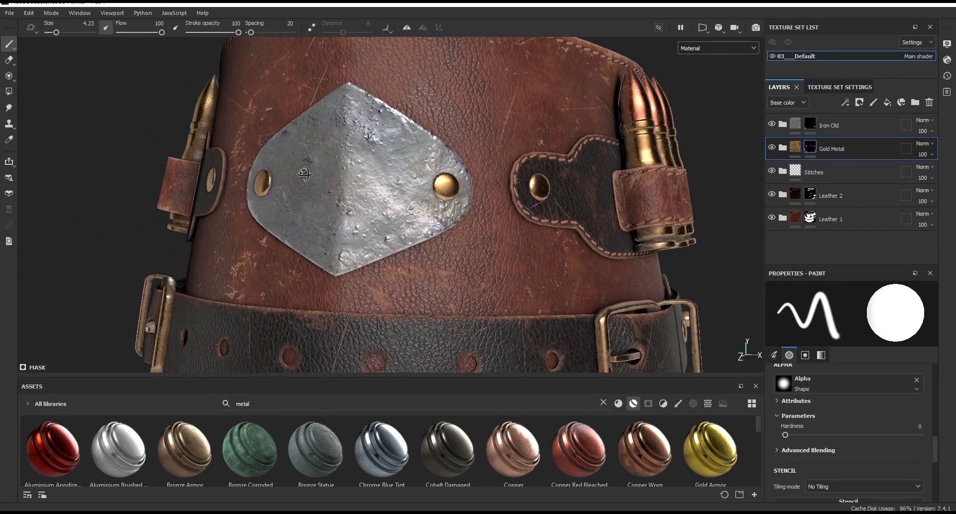
scroll(342, 180, "up", 3)
left_click(786, 123)
Expand Iron Old, hide its Edges sub-layer, and select the Iron fill.
left_click(784, 124)
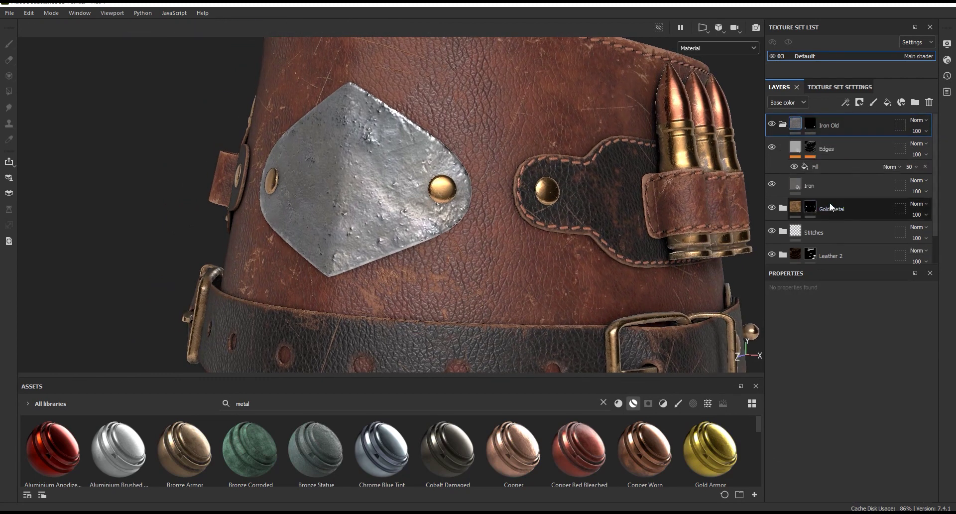
left_click(772, 148)
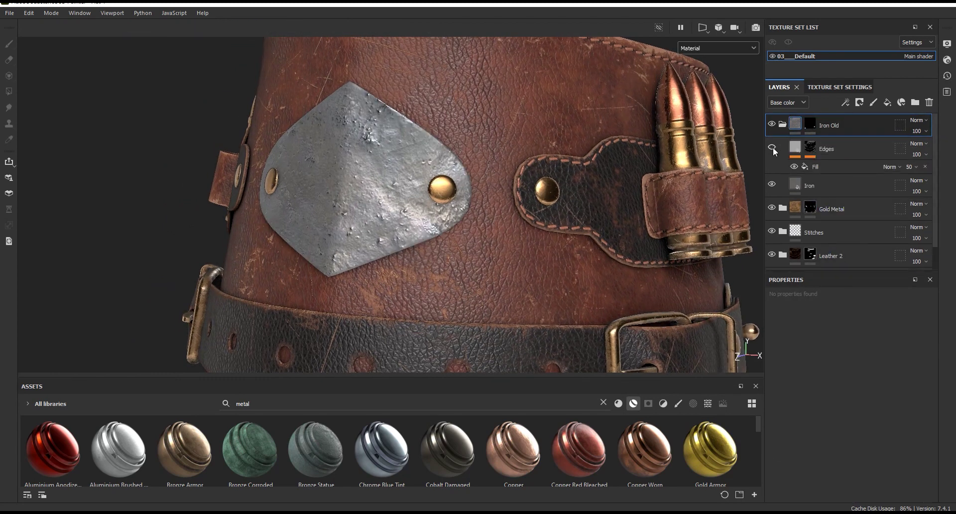
left_click(772, 184)
left_click(772, 184)
left_click(827, 185)
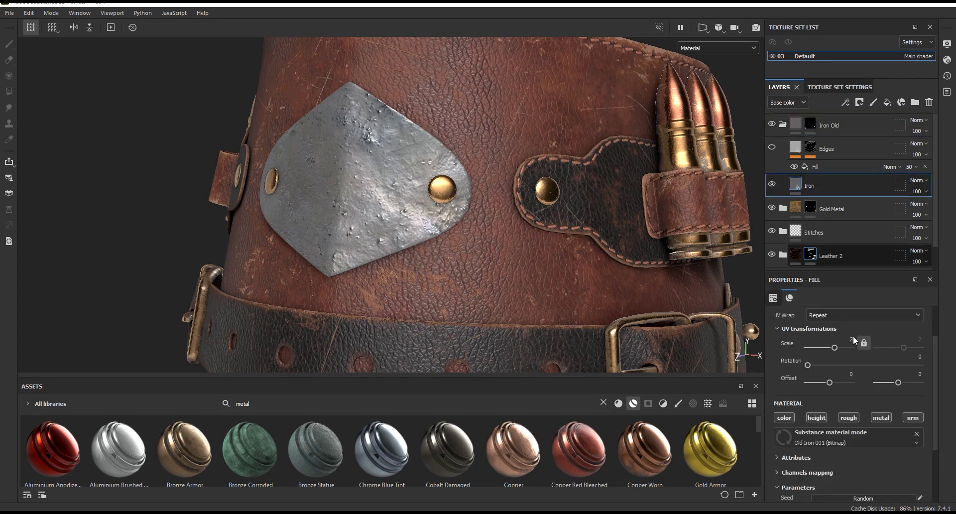
Set the Iron fill's UV scale to 5.79 and Height Range to 0.04.
left_click_drag(855, 270, 852, 215)
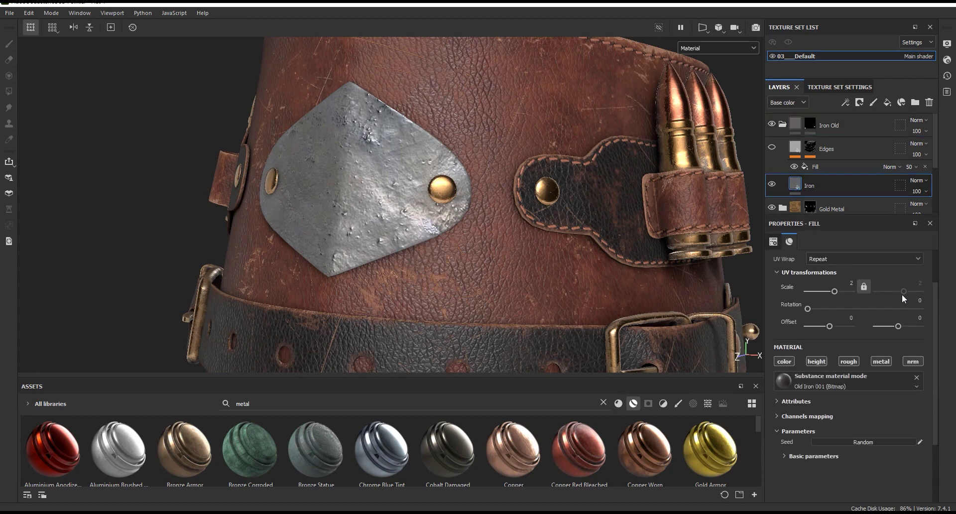
left_click_drag(835, 291, 837, 291)
left_click_drag(934, 313, 935, 425)
left_click(829, 369)
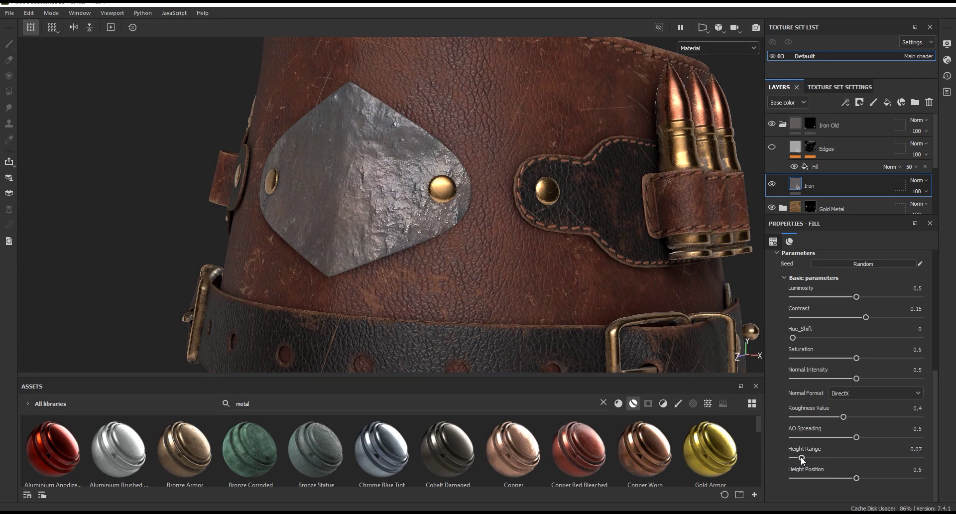
left_click_drag(801, 456, 798, 458)
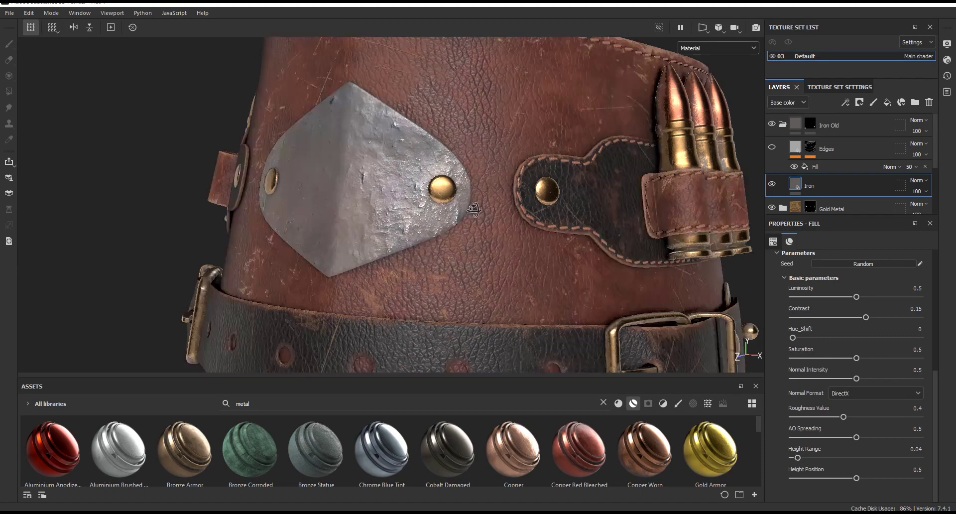
left_click_drag(474, 209, 499, 219, "alt")
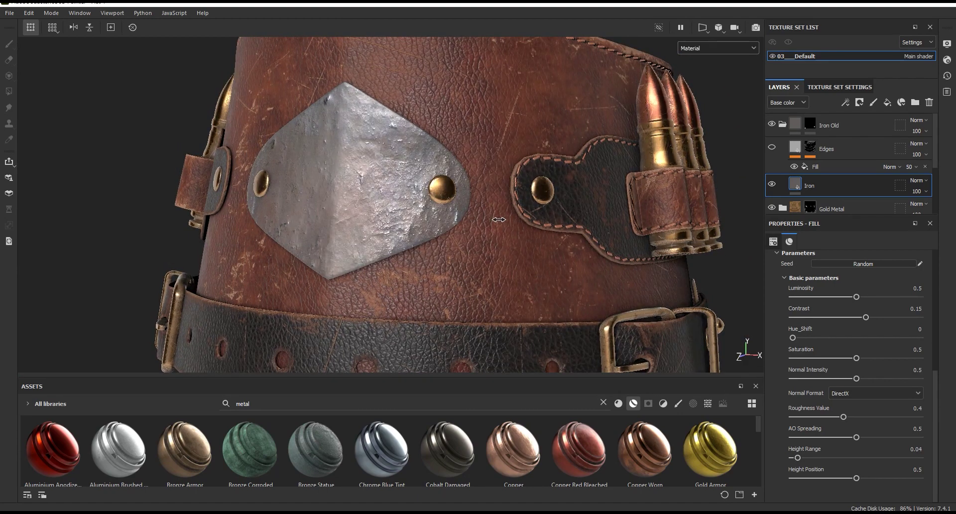
Set the iron's Roughness Value to 0.32.
left_click(855, 417)
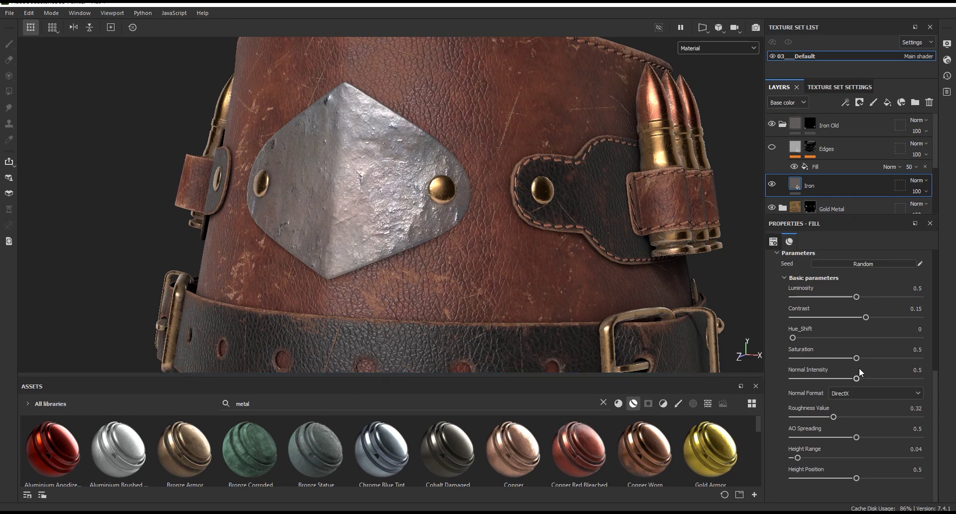
scroll(867, 384, "up", 1)
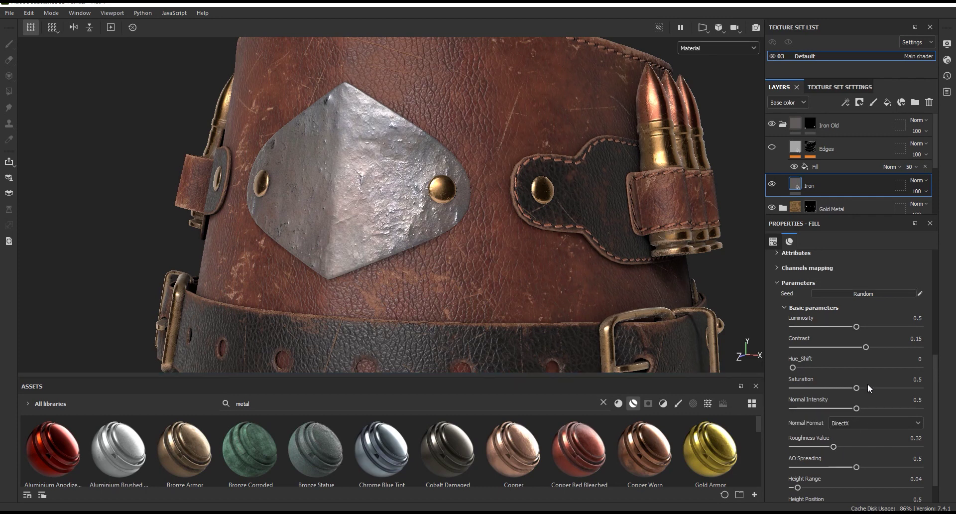
scroll(868, 383, "up", 1)
scroll(868, 383, "up", 2)
scroll(867, 383, "up", 1)
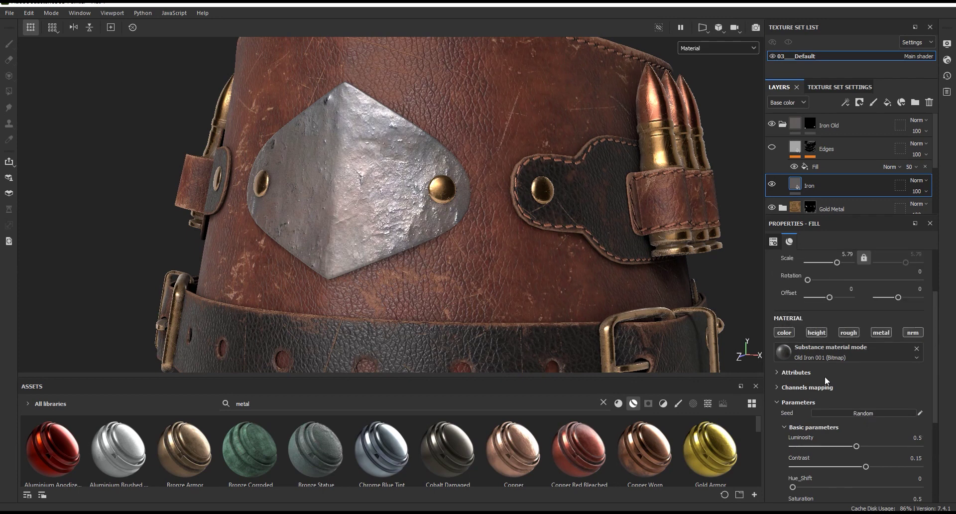
scroll(799, 405, "down", 1)
Lower the iron's Normal Intensity to 0.33.
left_click(811, 388)
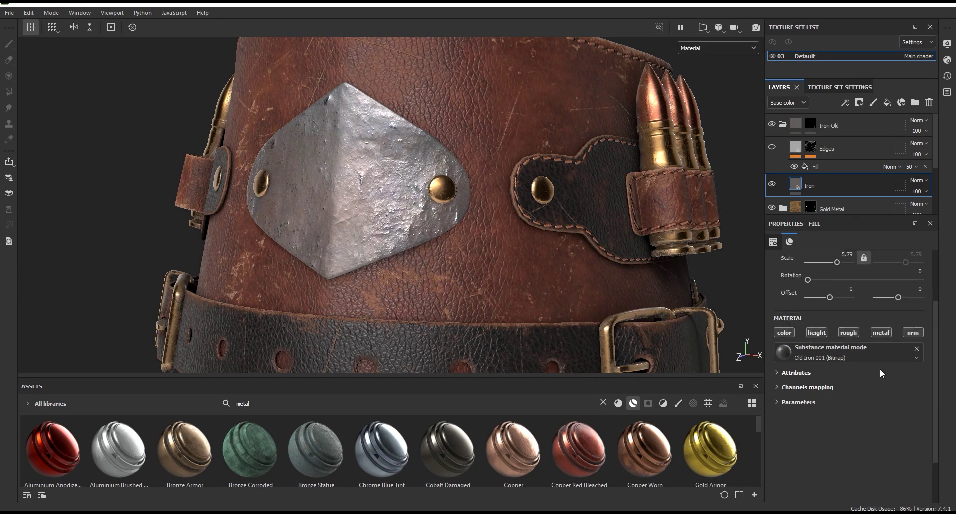
left_click(912, 393)
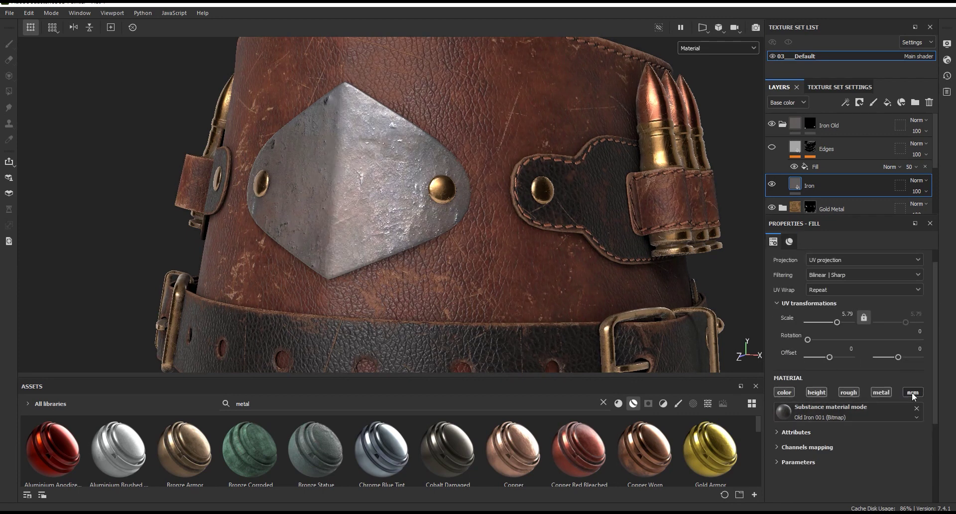
left_click(819, 462)
scroll(821, 444, "down", 7)
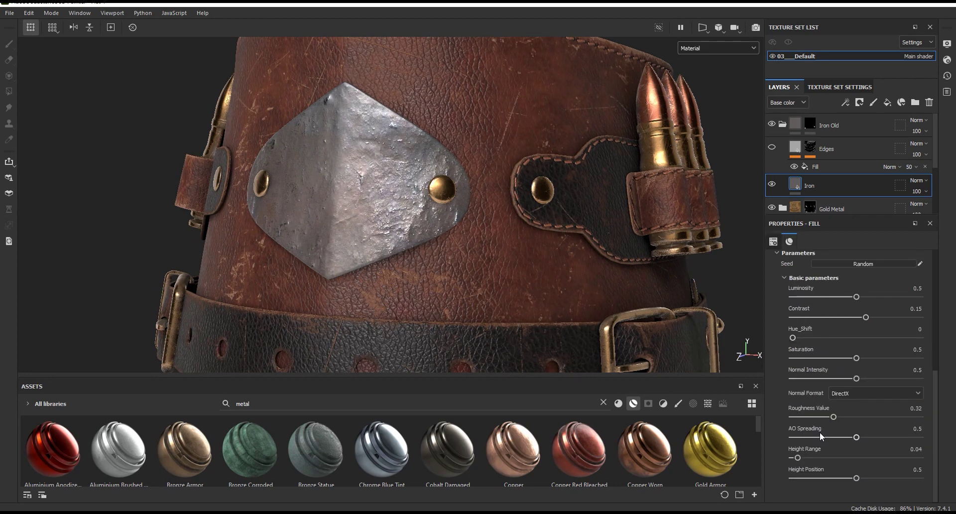
left_click_drag(841, 379, 836, 379)
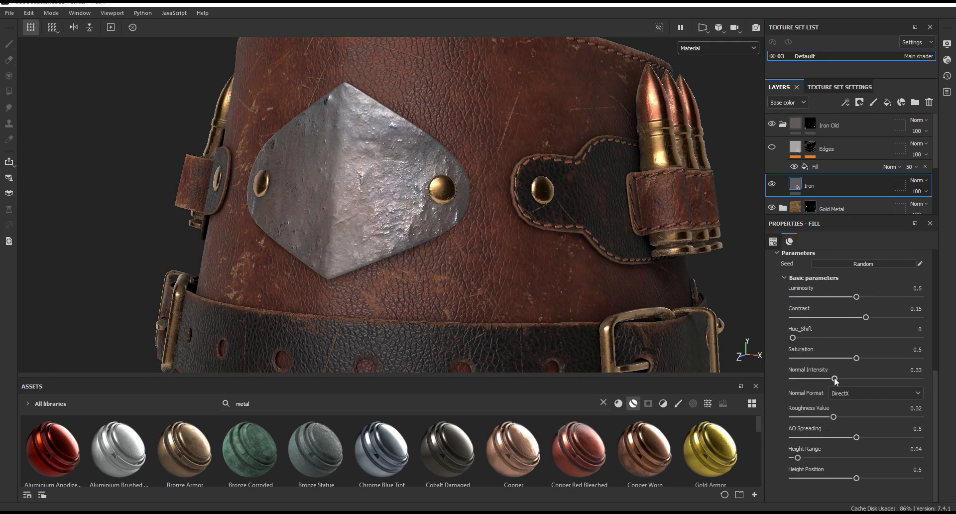
scroll(394, 190, "up", 1)
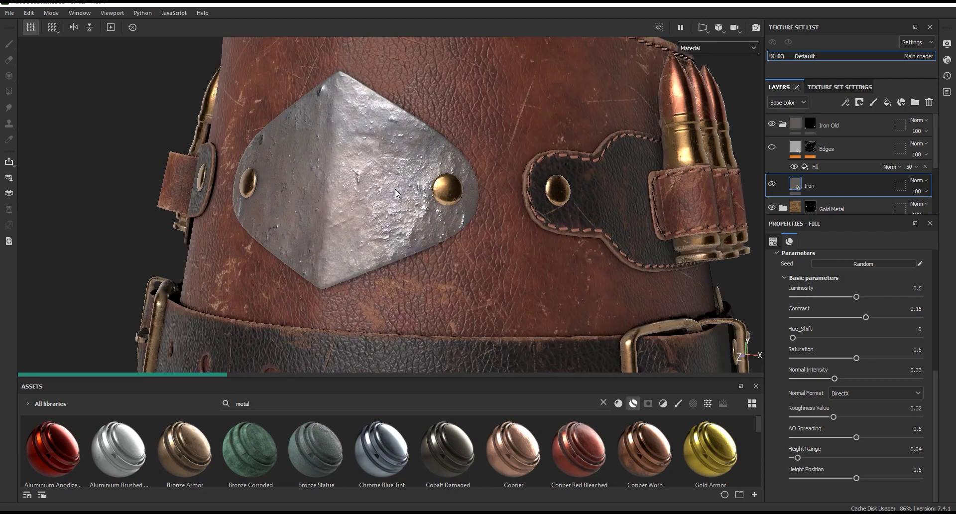
scroll(396, 190, "up", 1)
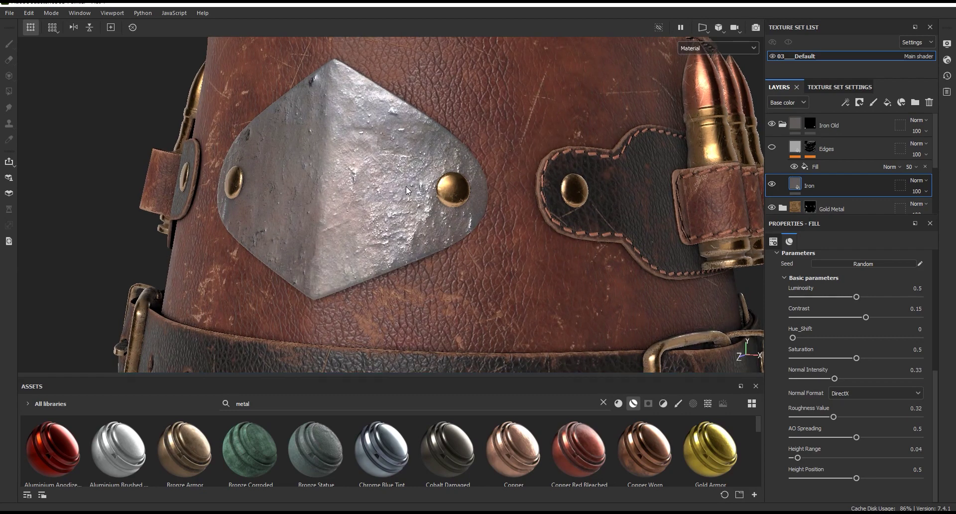
scroll(406, 185, "down", 1)
scroll(420, 187, "down", 1)
scroll(420, 187, "up", 1)
scroll(420, 186, "up", 1)
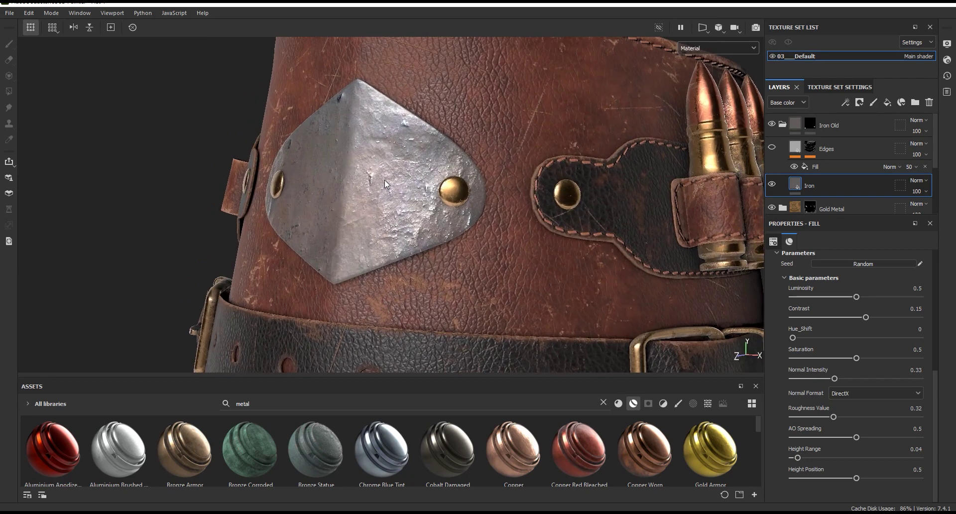
left_click_drag(840, 221, 837, 251)
Keep Edges hidden, trial Gold Armor above Iron, then delete that Gold Armor layer.
left_click(772, 148)
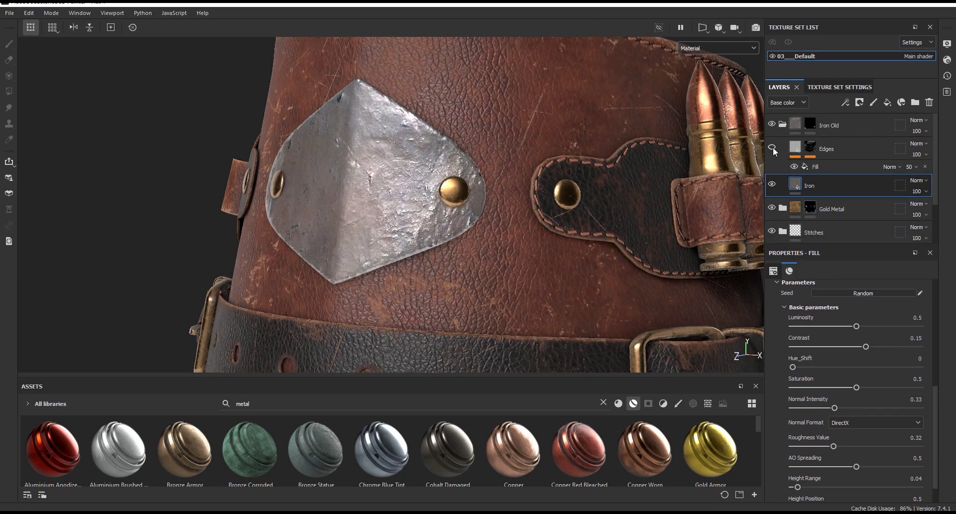
left_click(772, 148)
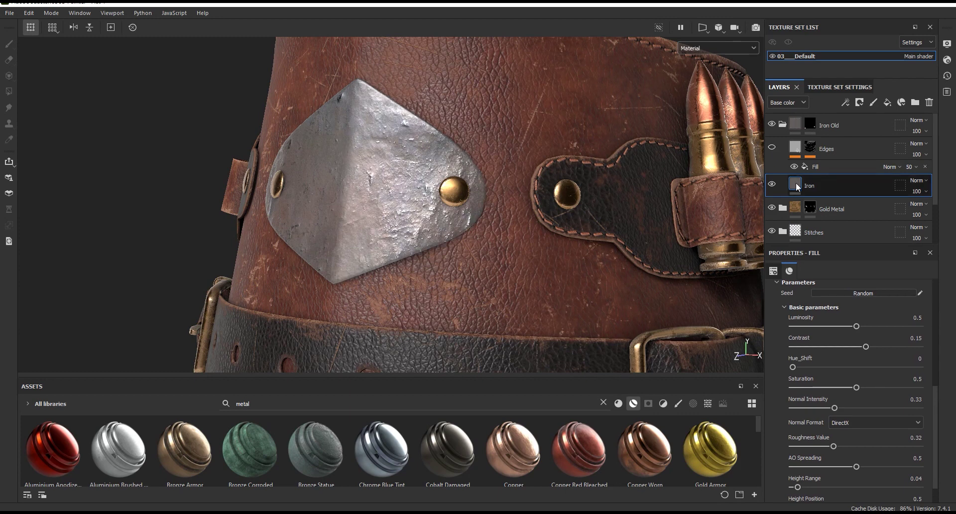
left_click_drag(642, 451, 828, 182)
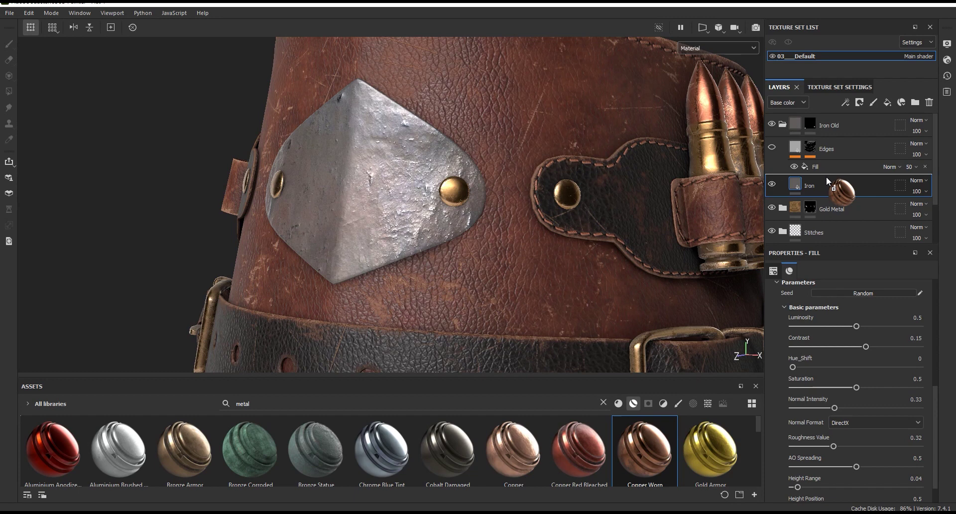
left_click_drag(829, 181, 828, 183)
left_click_drag(711, 451, 816, 183)
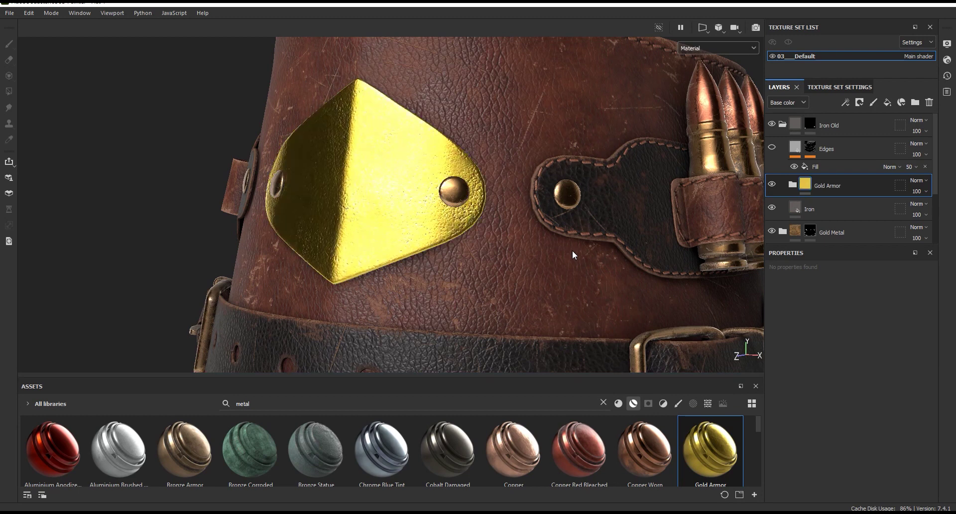
left_click(929, 102)
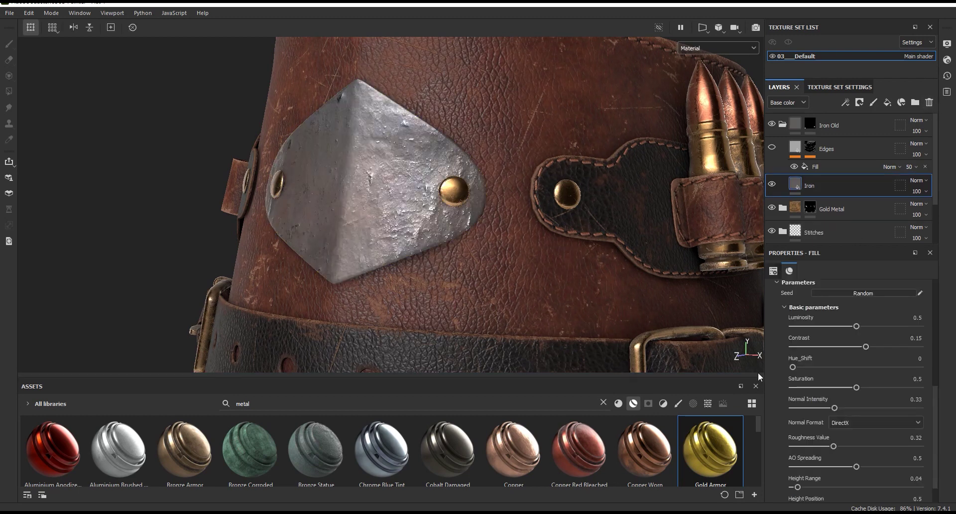
Add a fill layer above Iron using a gold material.
left_click(887, 102)
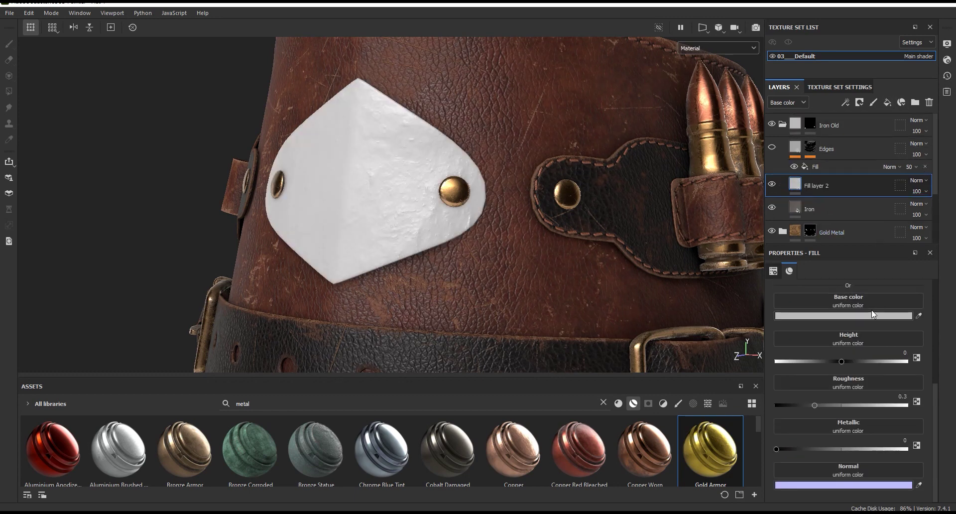
left_click(852, 360)
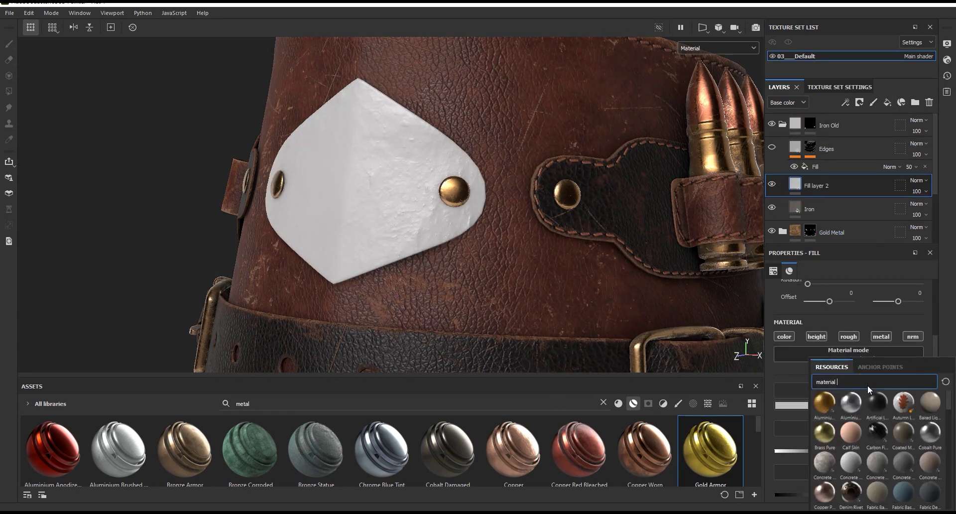
type("gold")
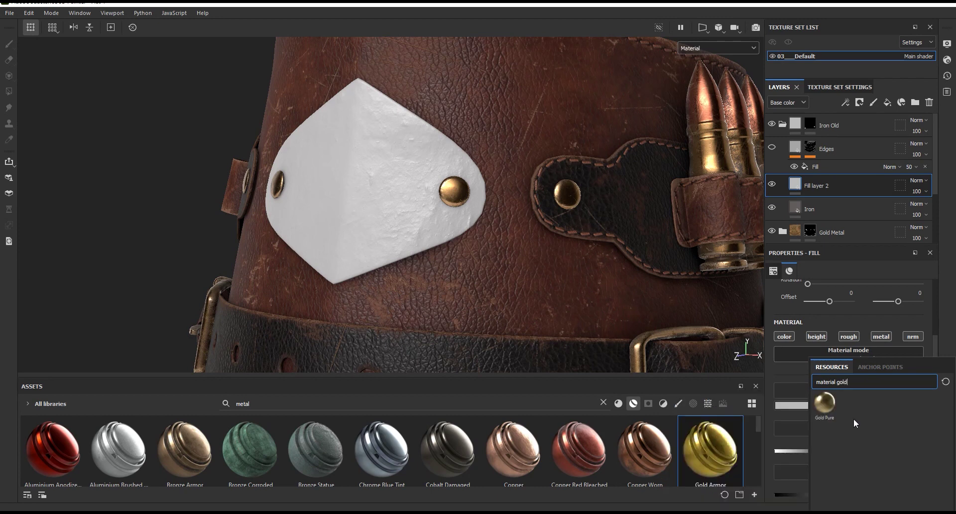
left_click(854, 418)
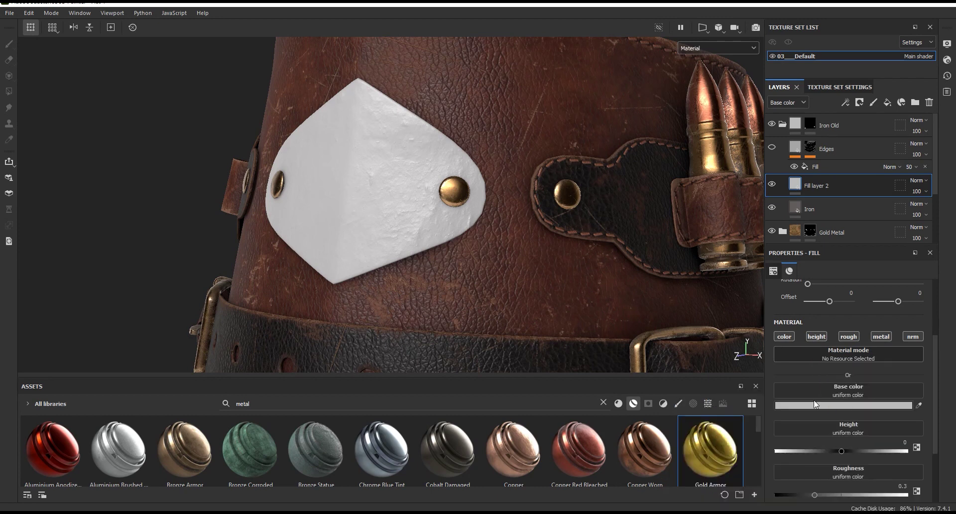
scroll(448, 199, "down", 5)
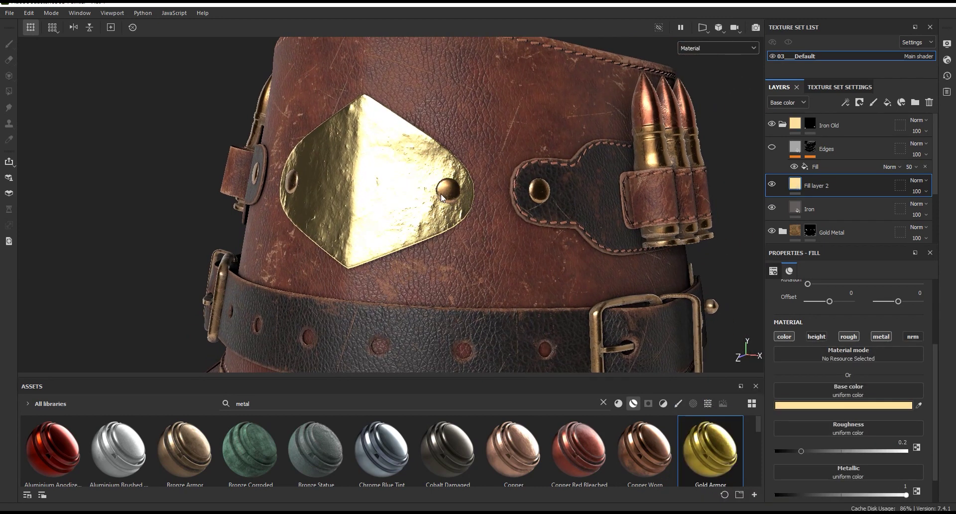
scroll(937, 432, "down", 2)
left_click_drag(815, 414, 835, 415)
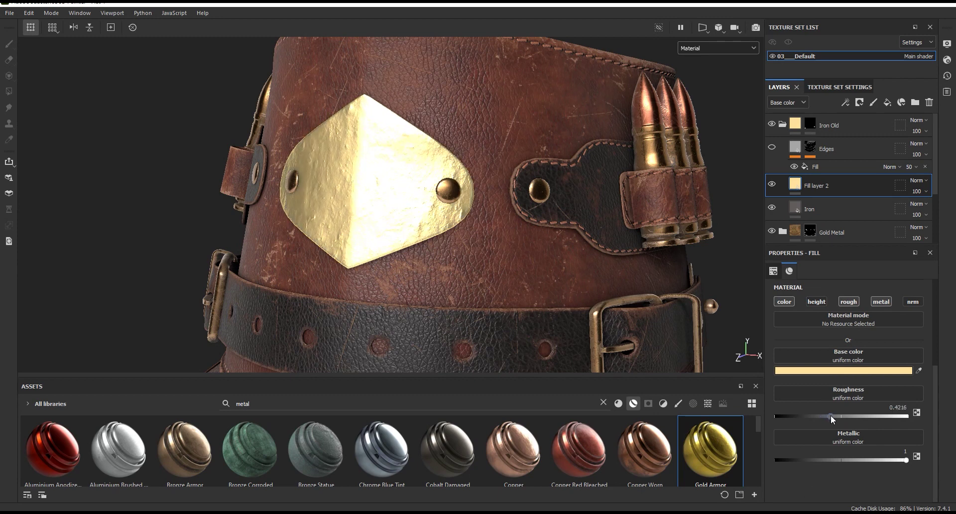
Darken the gold base colour and set roughness to about 0.34.
left_click(847, 371)
left_click_drag(774, 454, 771, 443)
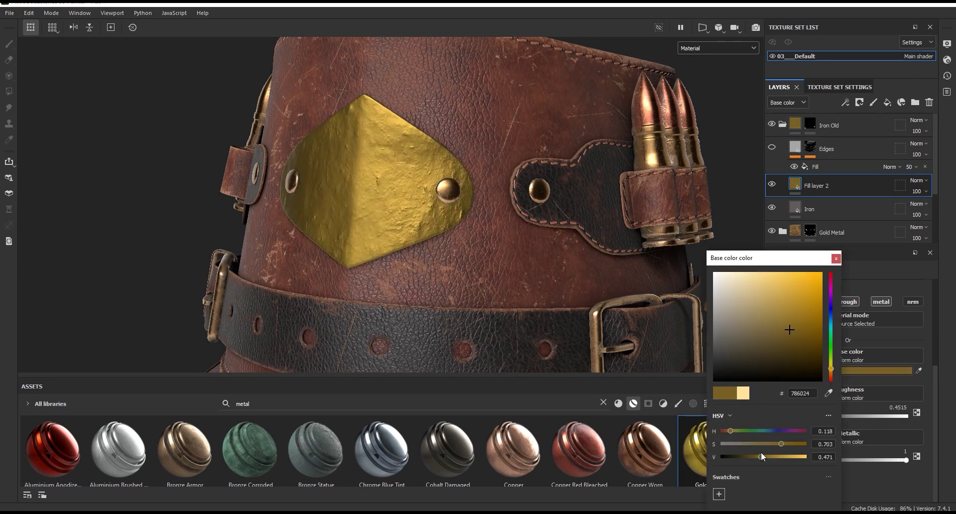
left_click(836, 259)
left_click(819, 416)
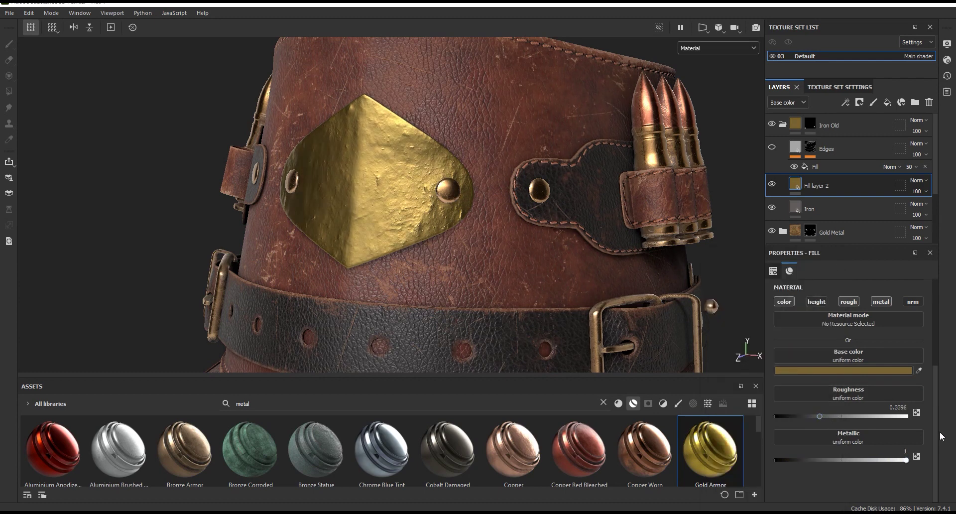
Compare the gold fill on and off, then give Fill layer 2 a black mask.
left_click(773, 185)
left_click(772, 184)
left_click_drag(735, 193, 892, 199, "alt")
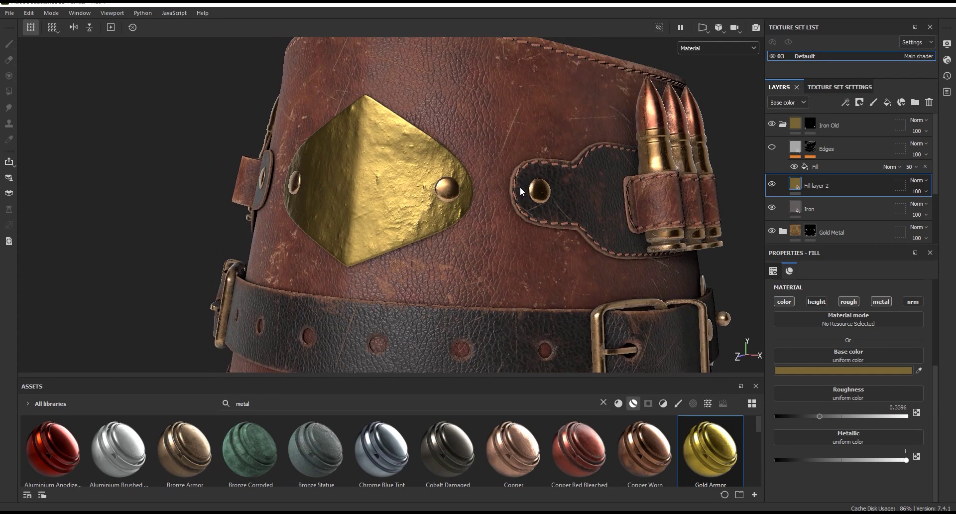
left_click(860, 102)
left_click(868, 128)
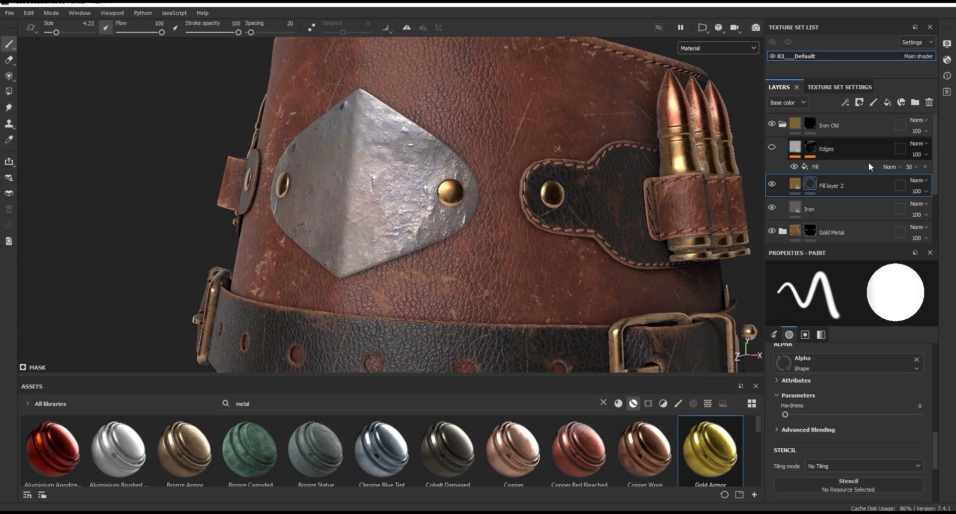
Add a fill effect to the gold layer's mask and load BnW Spots 2 into its grayscale.
left_click(845, 102)
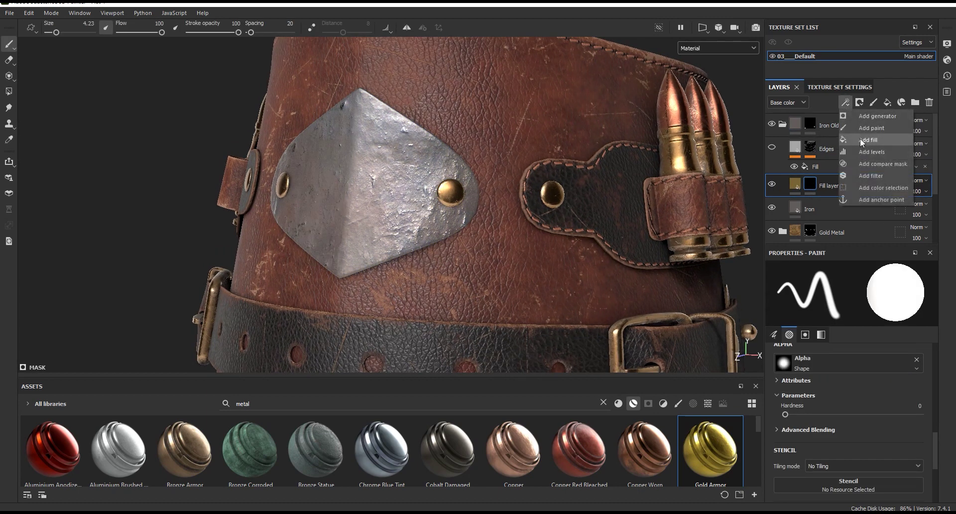
left_click(859, 140)
left_click(603, 402)
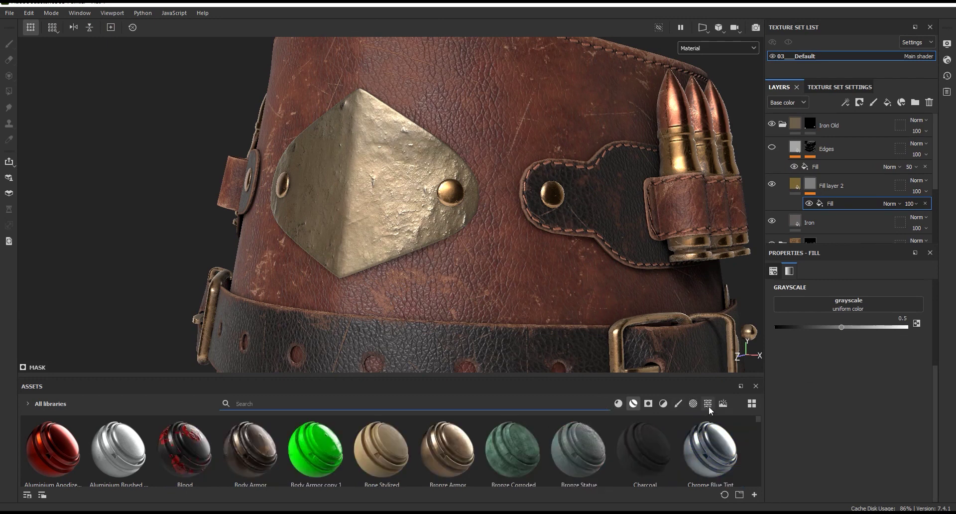
left_click(708, 403)
left_click(475, 399)
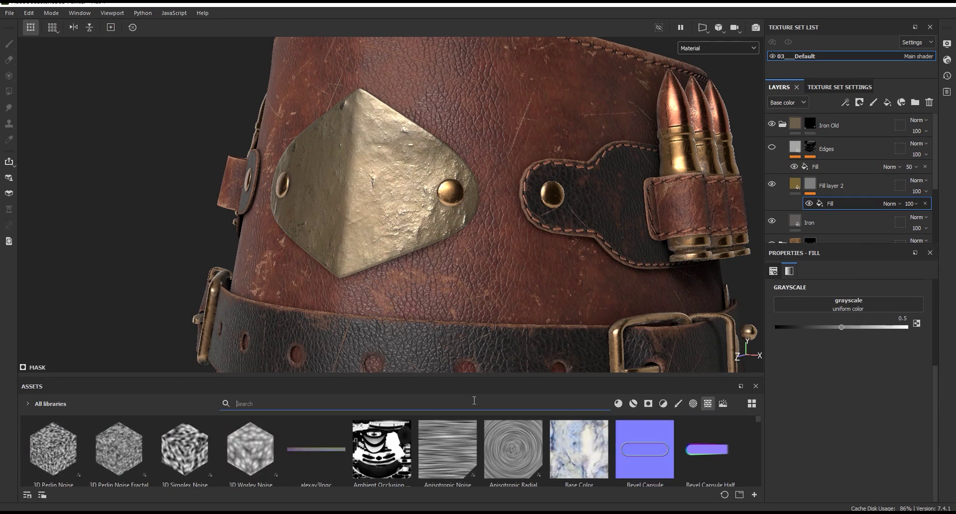
left_click_drag(482, 382, 483, 323)
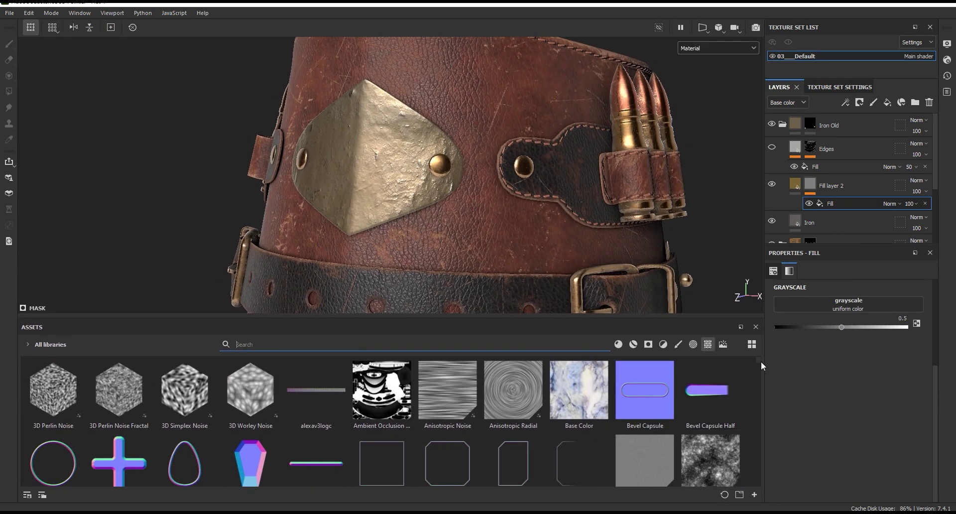
scroll(720, 388, "down", 3)
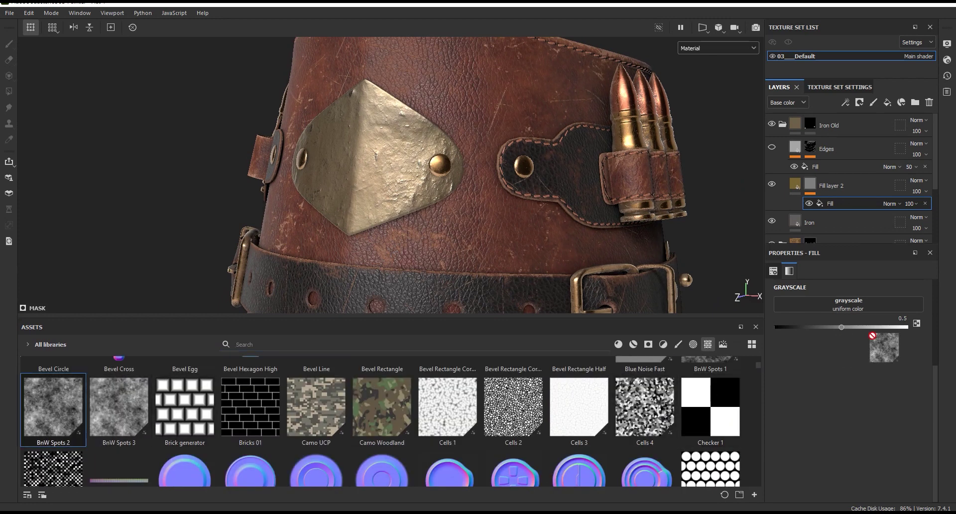
left_click_drag(53, 406, 845, 304)
Tune the BnW Spots 2 noise to balance 0.51 and contrast 0.05 on the front plate.
scroll(384, 175, "up", 3)
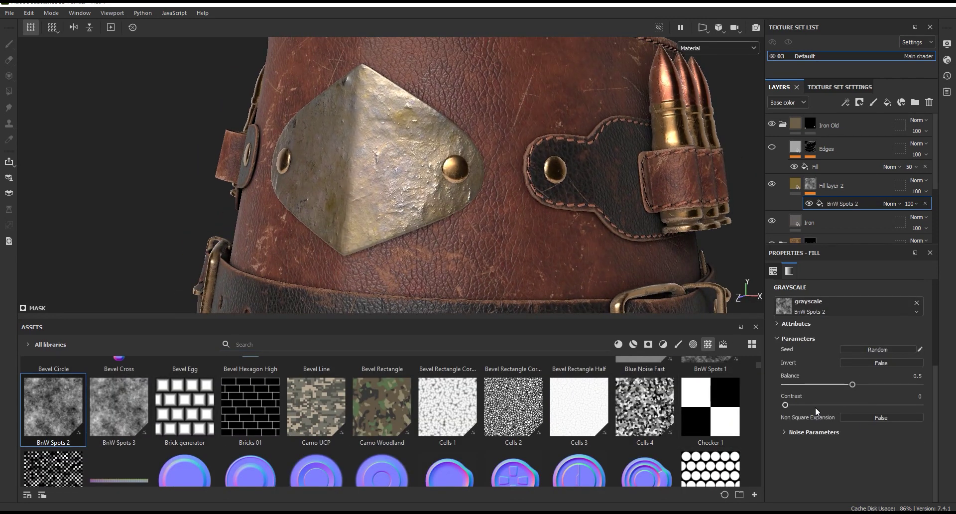
left_click(816, 405)
left_click_drag(557, 319, 557, 378)
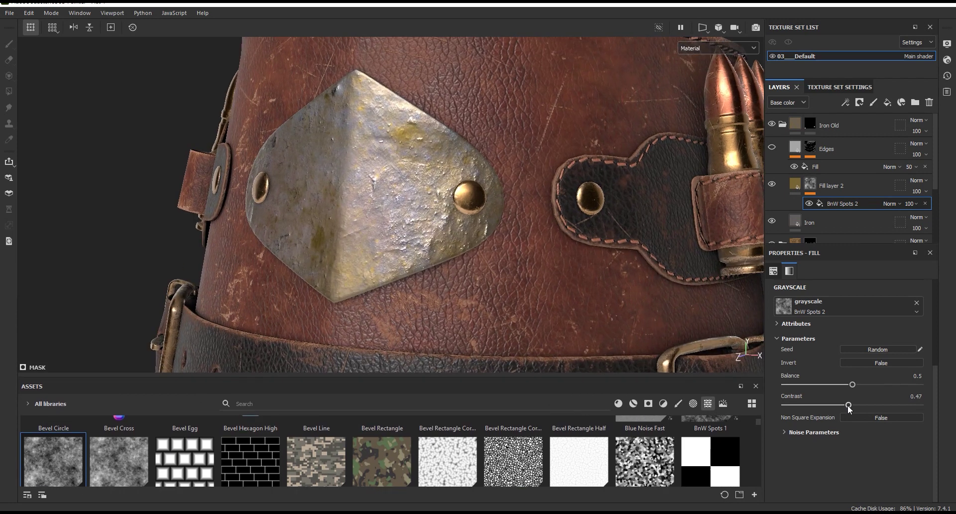
left_click_drag(863, 385, 869, 385)
left_click_drag(812, 404, 802, 404)
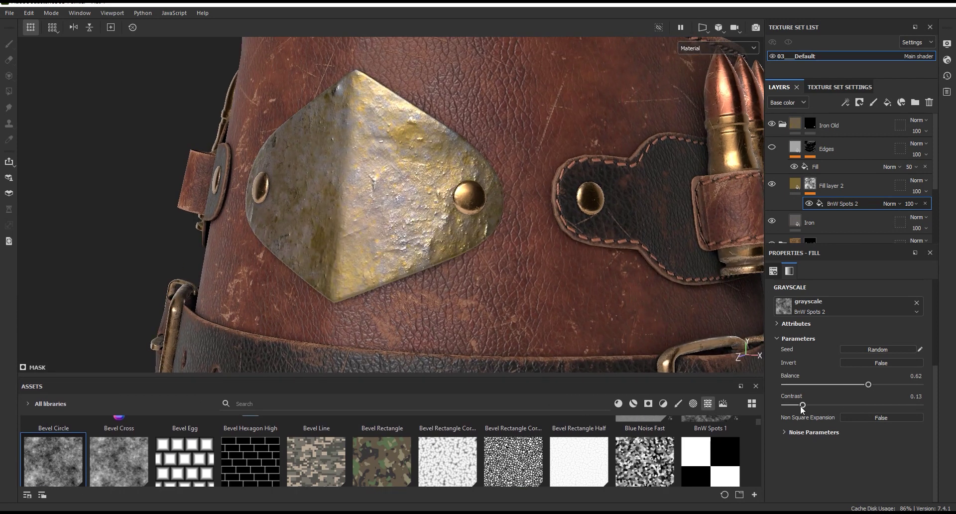
left_click_drag(869, 385, 854, 385)
key("f")
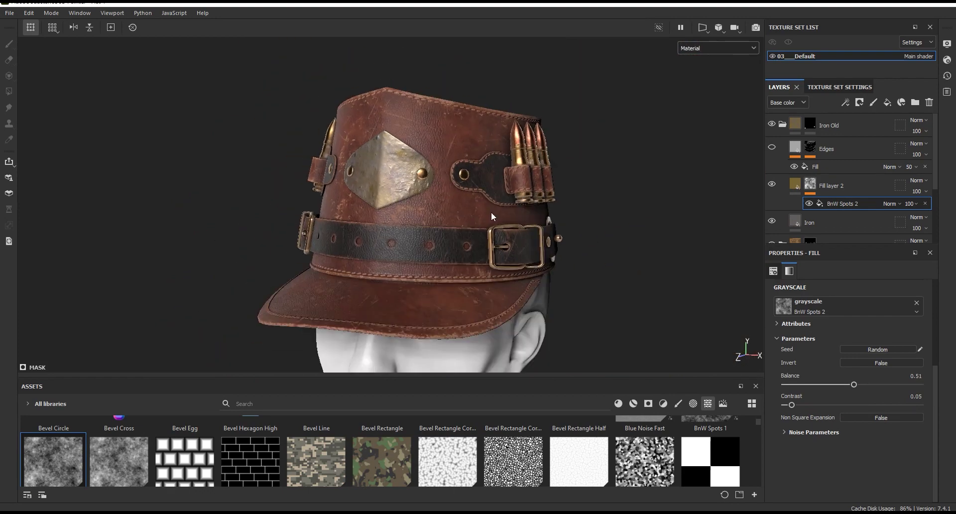
right_click_drag(484, 208, 597, 209, "alt")
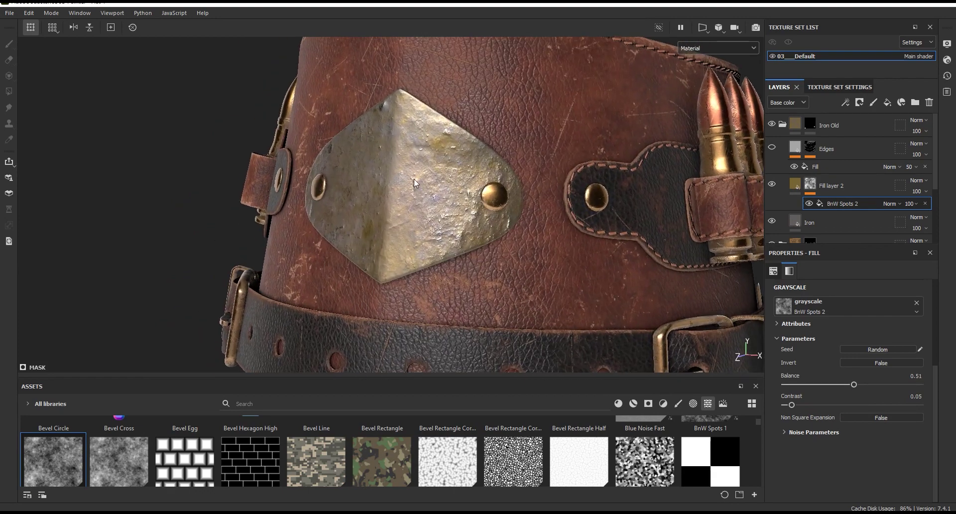
Give the Edges layer an orange base colour.
left_click(794, 188)
left_click(795, 148)
left_click(837, 370)
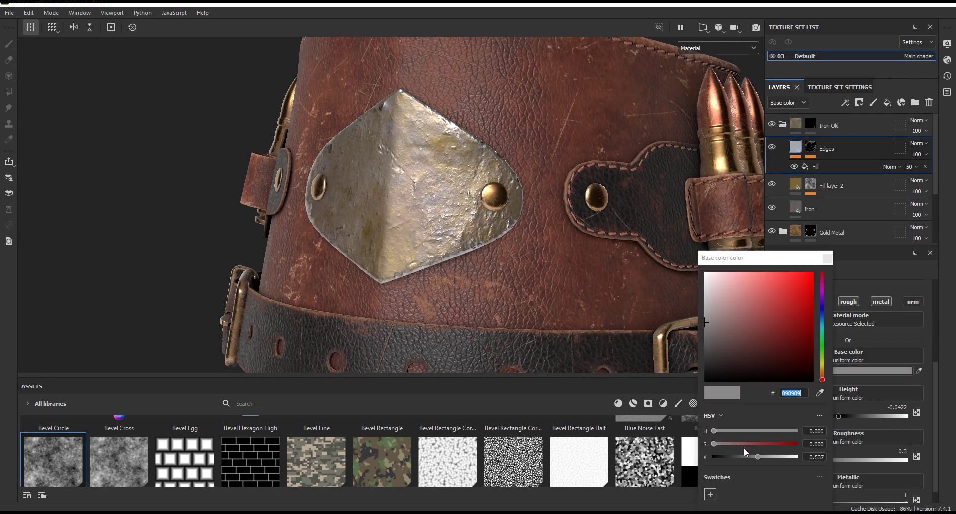
left_click(772, 455)
left_click(822, 372)
left_click(791, 301)
left_click_drag(791, 300, 795, 287)
left_click(822, 370)
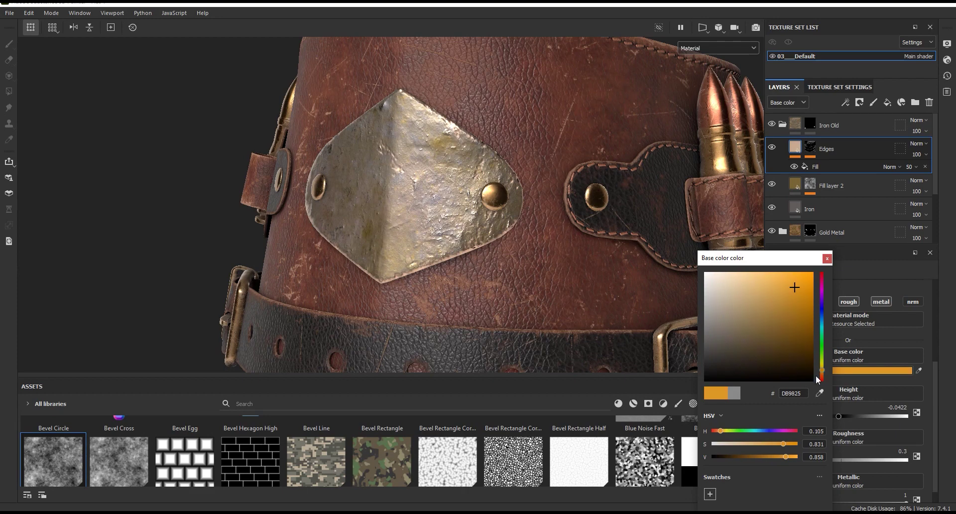
left_click(792, 444)
left_click_drag(526, 197, 525, 250, "alt")
left_click_drag(782, 455, 772, 457)
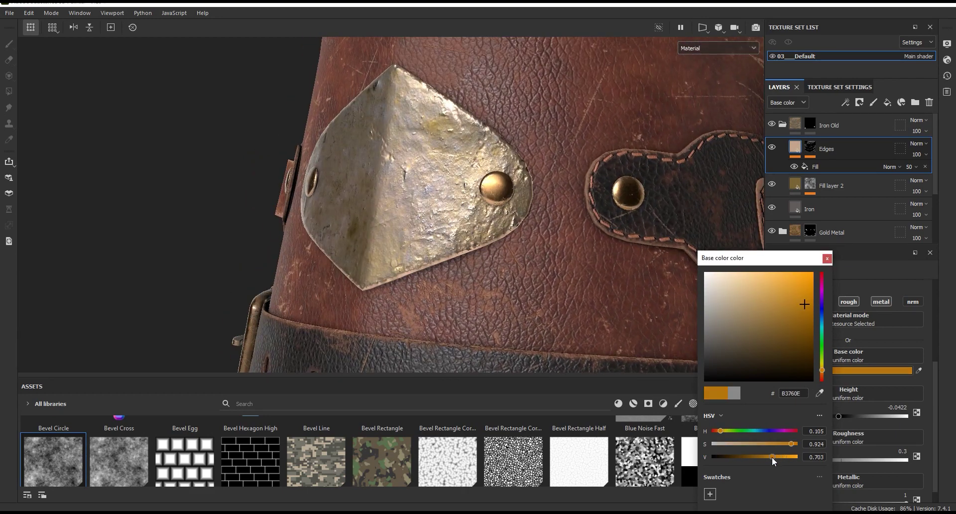
left_click(827, 258)
Lower the edge roughness to about 0.23 and retint the Edges Fill base colour beige.
scroll(926, 402, "down", 1)
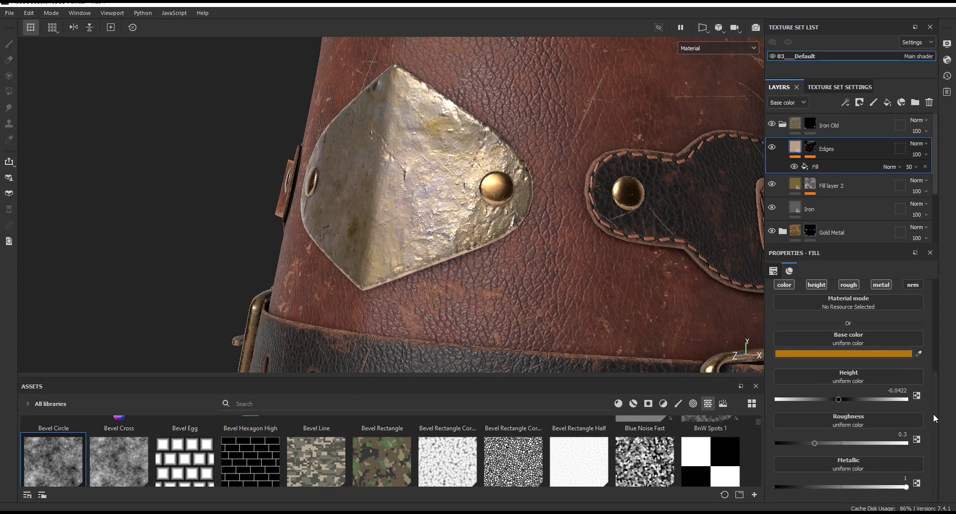
left_click(805, 442)
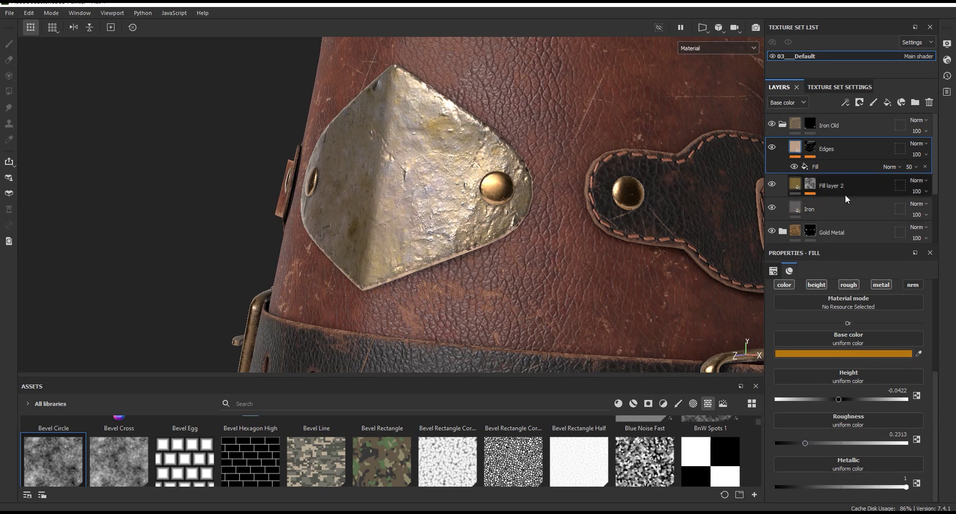
left_click(818, 167)
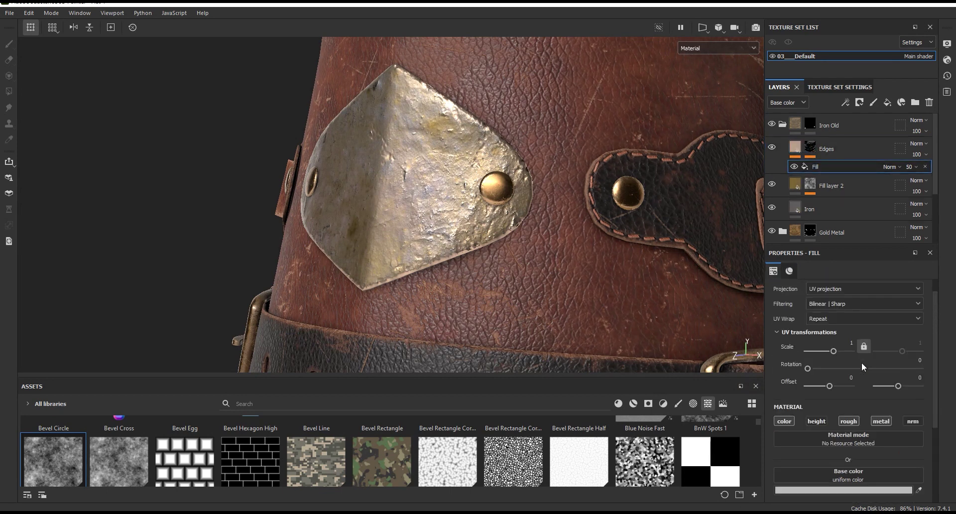
left_click(795, 166)
left_click(794, 167)
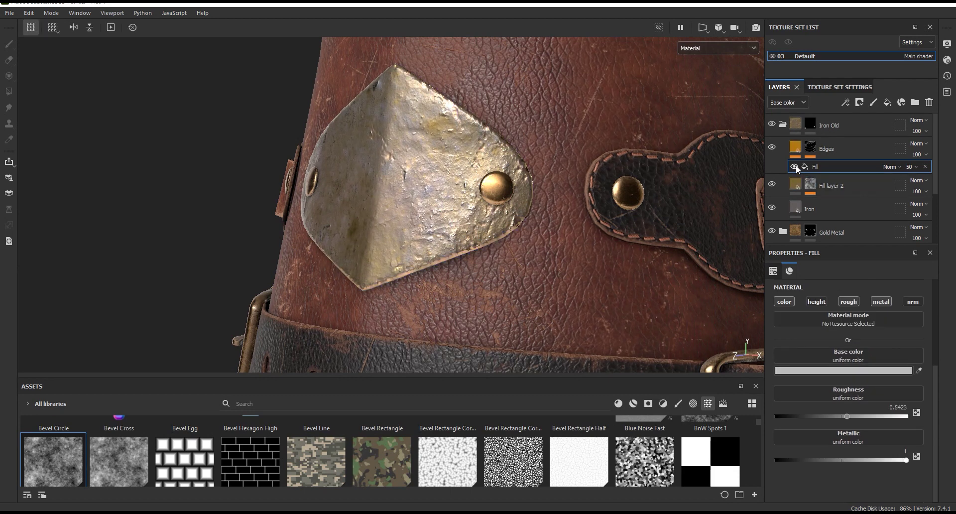
left_click(836, 371)
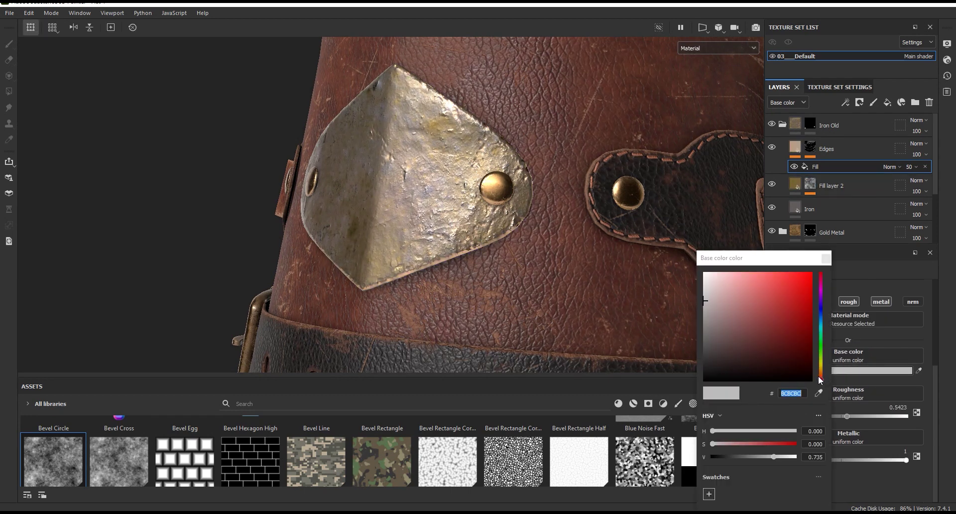
left_click(820, 377)
left_click(821, 373)
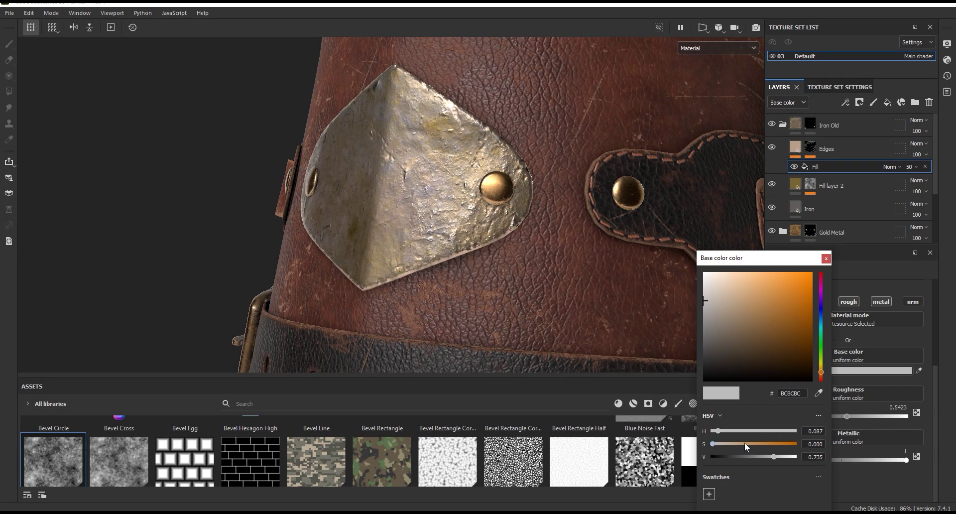
left_click_drag(745, 442, 737, 443)
left_click(836, 263)
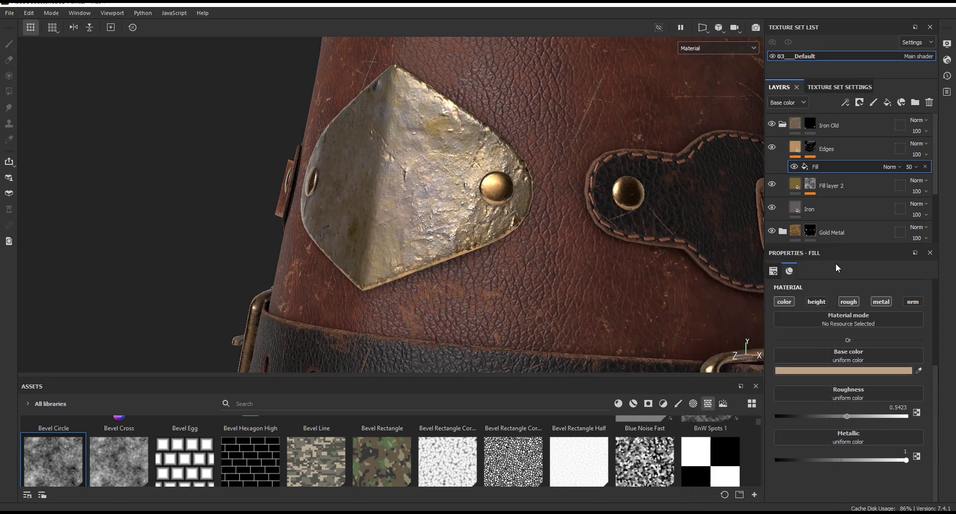
Set Metal Edge Wear to grunge scale 4, wear contrast 0.37, grunge amount 0.2, edges smoothness 3.56.
left_click(846, 150)
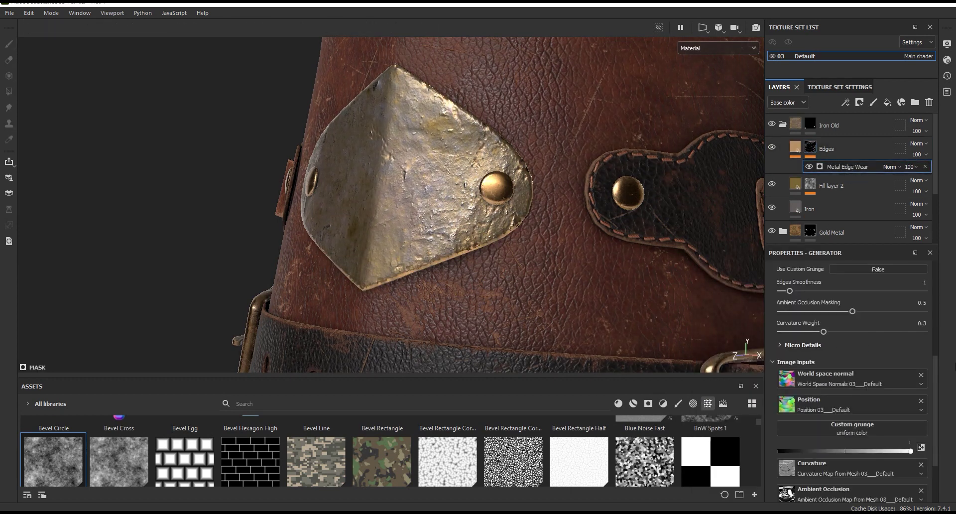
scroll(931, 268, "up", 1)
scroll(934, 284, "up", 1)
scroll(937, 304, "up", 1)
scroll(936, 308, "up", 2)
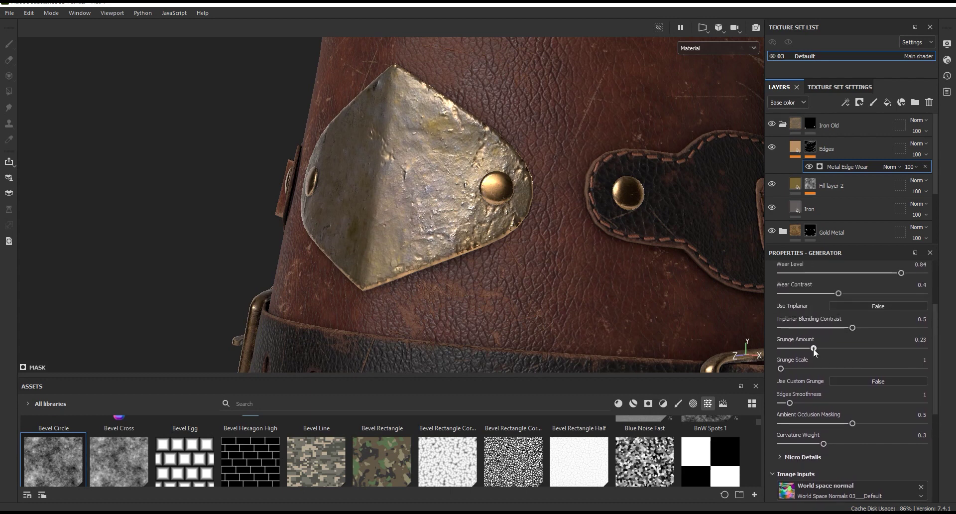
left_click_drag(795, 369, 810, 369)
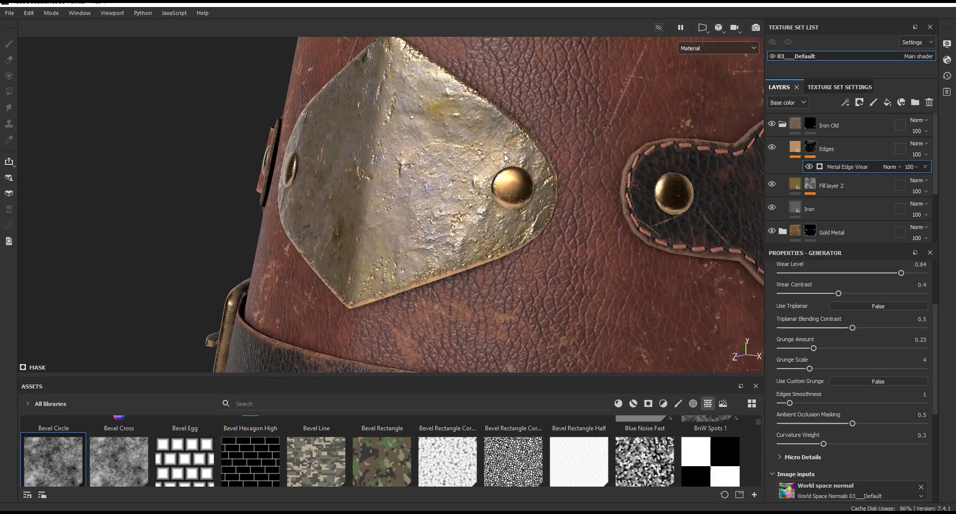
scroll(937, 337, "up", 2)
mouse_move(825, 346)
left_mouse_down()
mouse_move(805, 350)
mouse_move(851, 348)
left_mouse_up()
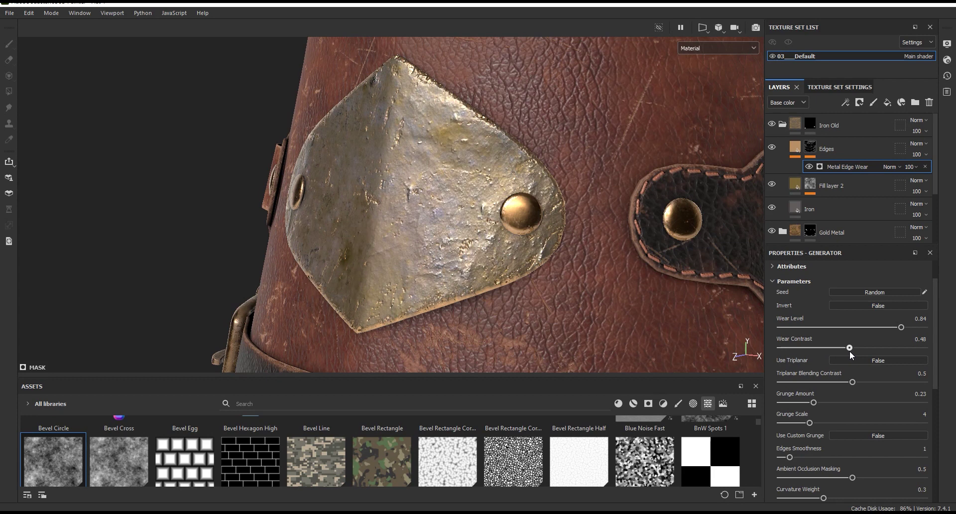
left_click_drag(813, 403, 805, 403)
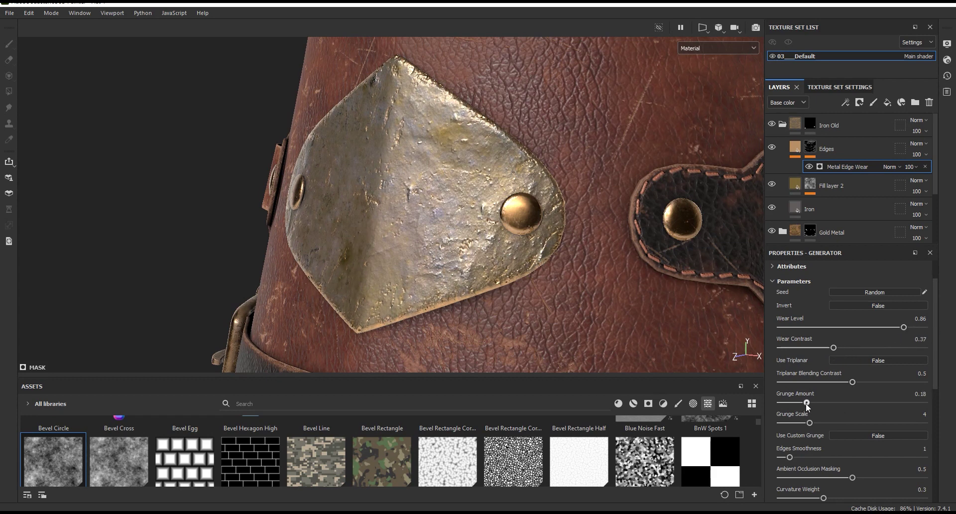
left_click_drag(789, 457, 813, 456)
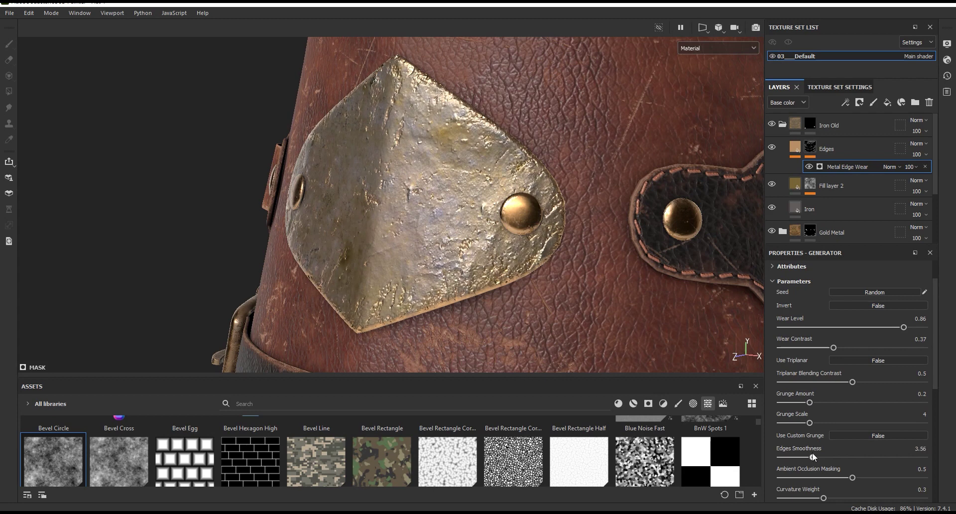
Set the Edges fill Height to -0.007, after trying -0.02, and inspect the plate's relief.
left_click(791, 149)
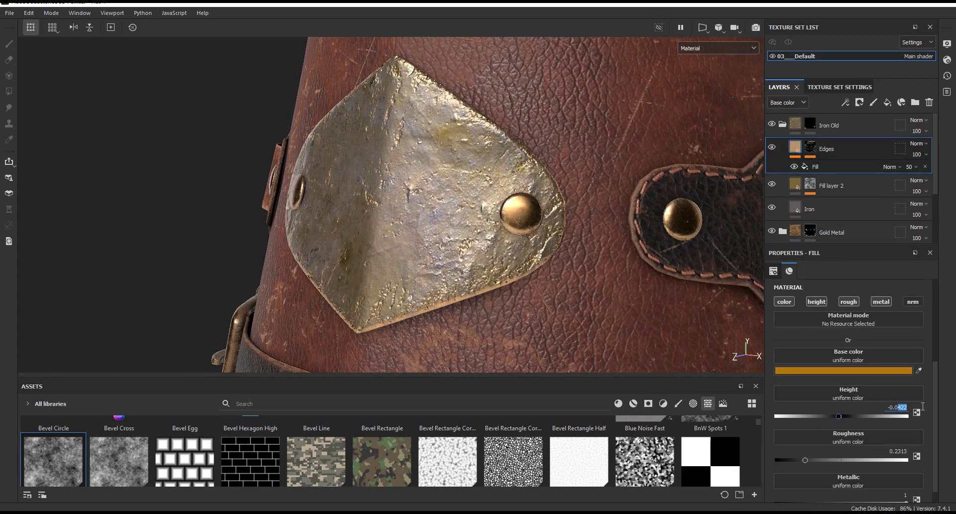
type("2")
key("Return")
key("f")
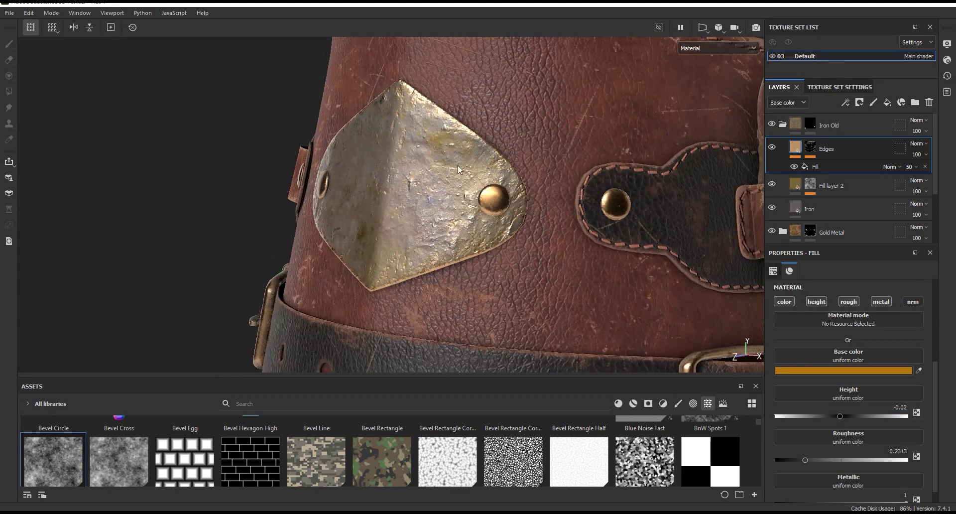
left_click(772, 147)
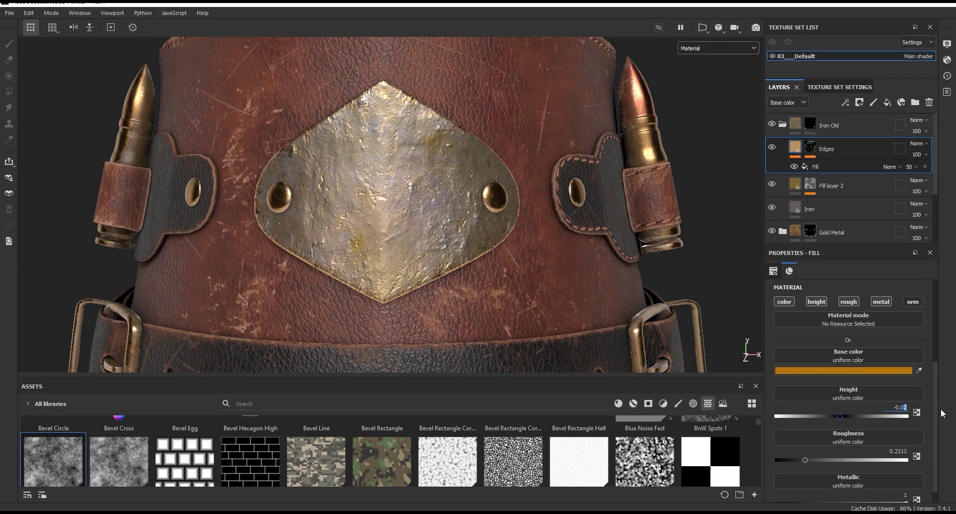
type("05")
type("-0.007")
key("Return")
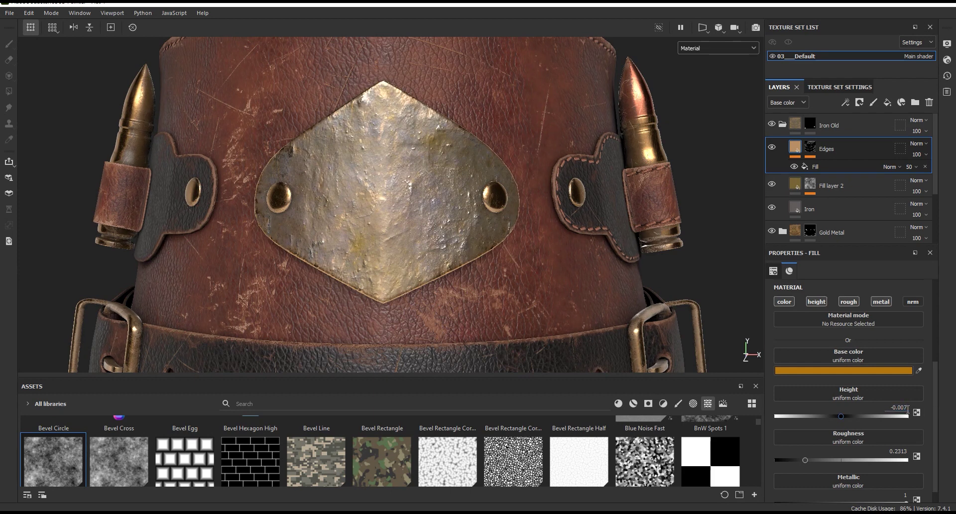
left_click_drag(524, 237, 473, 213, "alt")
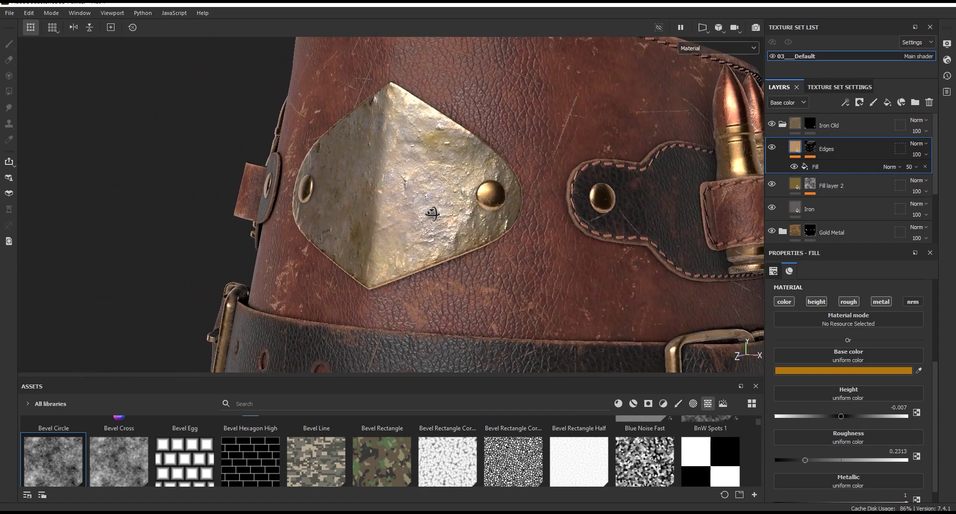
key("f")
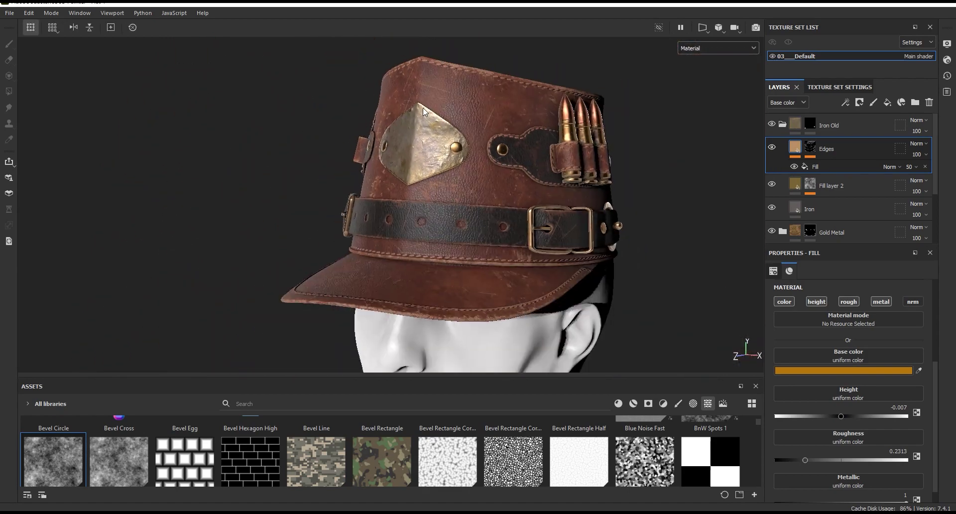
right_click_drag(403, 106, 460, 144, "alt")
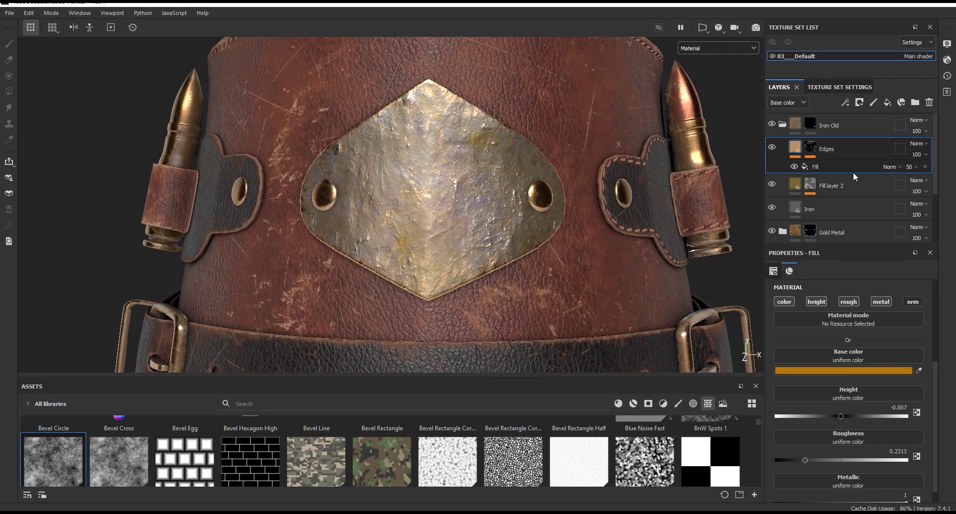
Add a fill layer above Fill layer 2 with colour, roughness, metal and normal channels disabled.
left_click(772, 184)
left_click(773, 184)
left_click(772, 208)
left_click(772, 208)
left_click(827, 185)
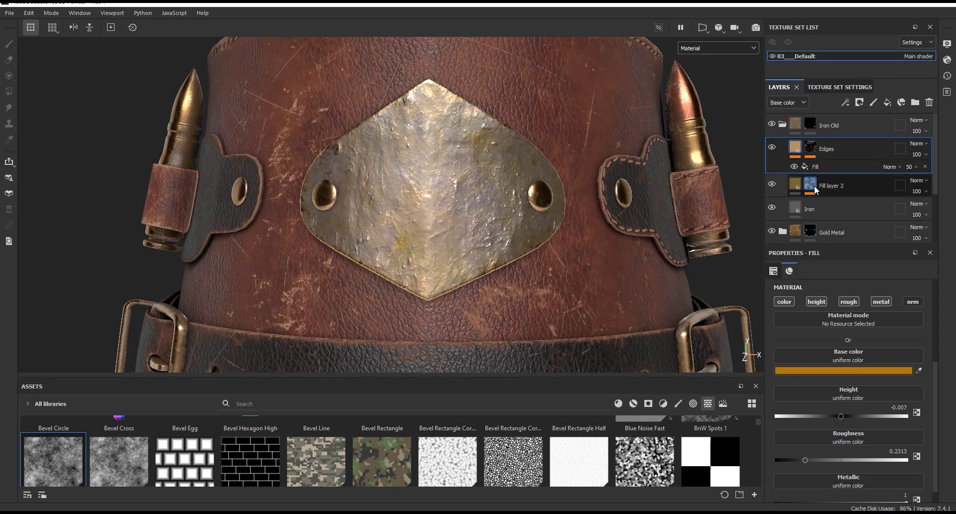
left_click(887, 102)
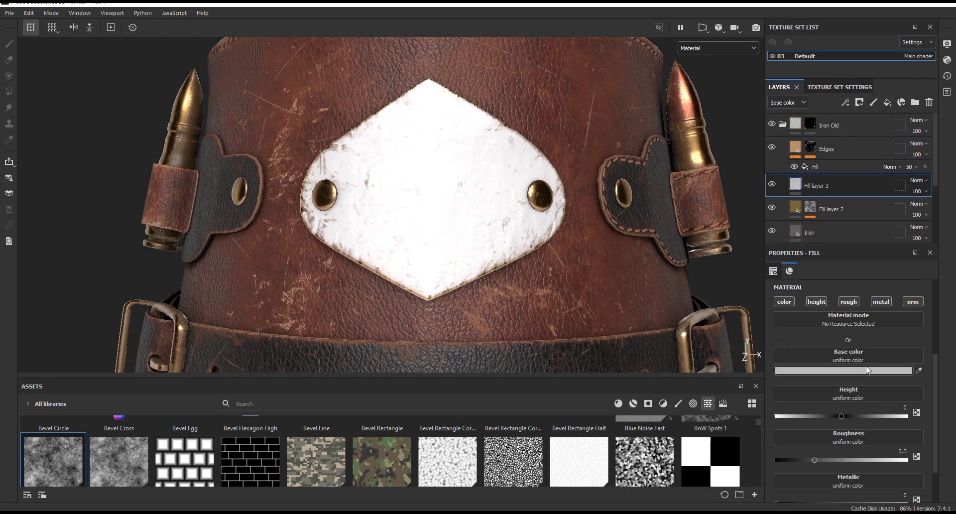
left_click(785, 301)
left_click(849, 301)
left_click(881, 301)
left_click(913, 301)
List the Circular Spiral alphas in Assets and give Fill layer 3 a black mask.
mouse_move(478, 377)
left_mouse_down()
mouse_move(473, 312)
mouse_move(493, 243)
left_mouse_up()
left_click(678, 271)
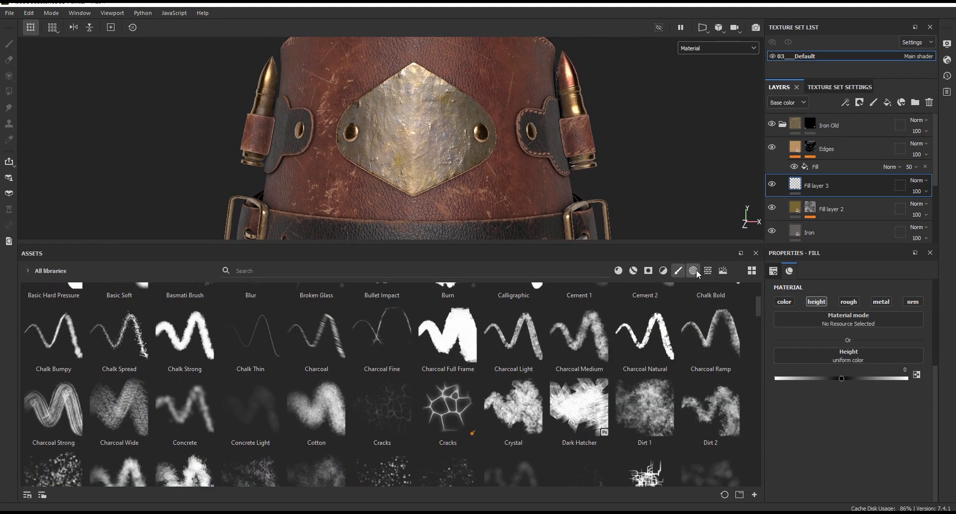
left_click(693, 270)
scroll(734, 303, "up", 3)
left_click_drag(760, 296, 756, 323)
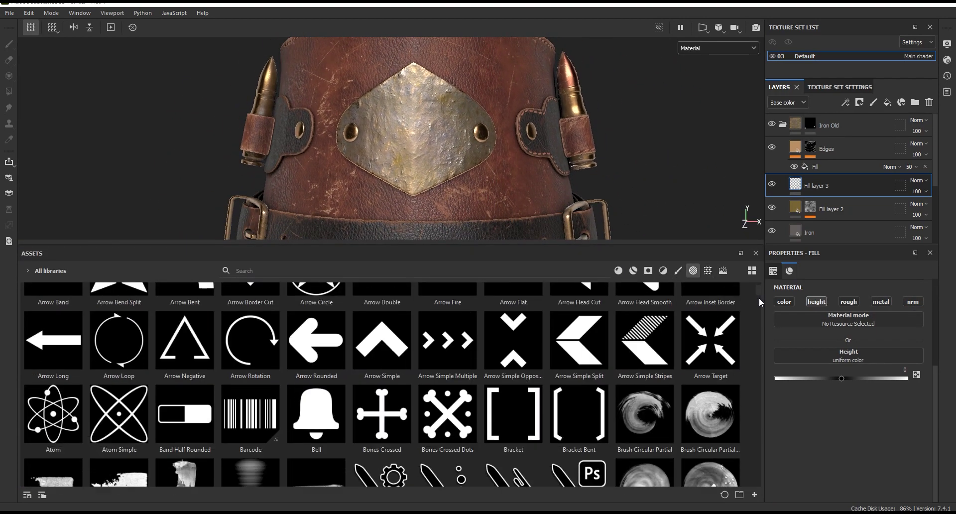
scroll(756, 320, "down", 1)
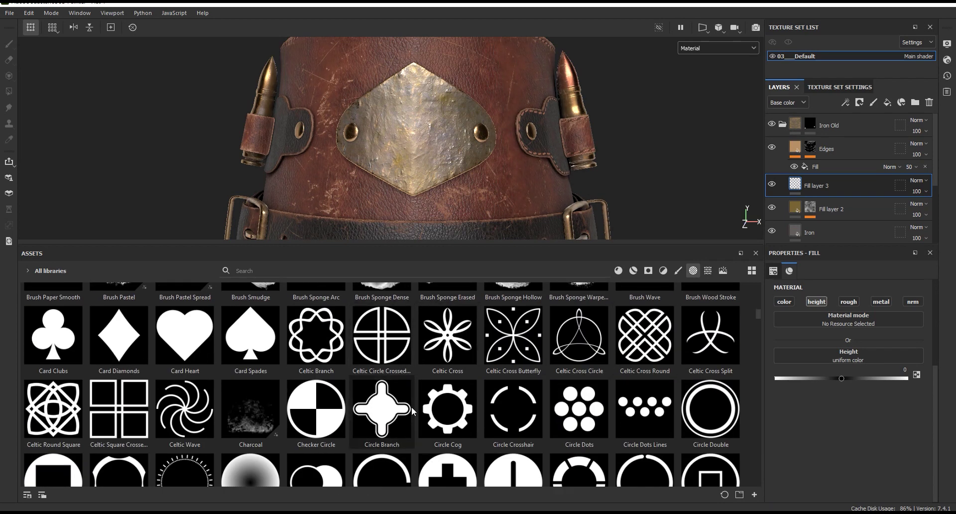
scroll(412, 409, "down", 5)
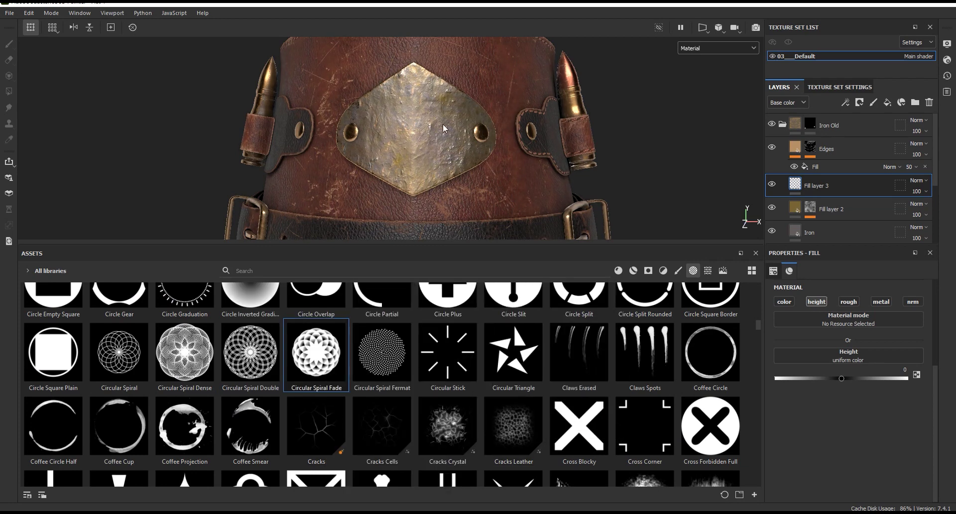
left_click_drag(431, 246, 430, 271)
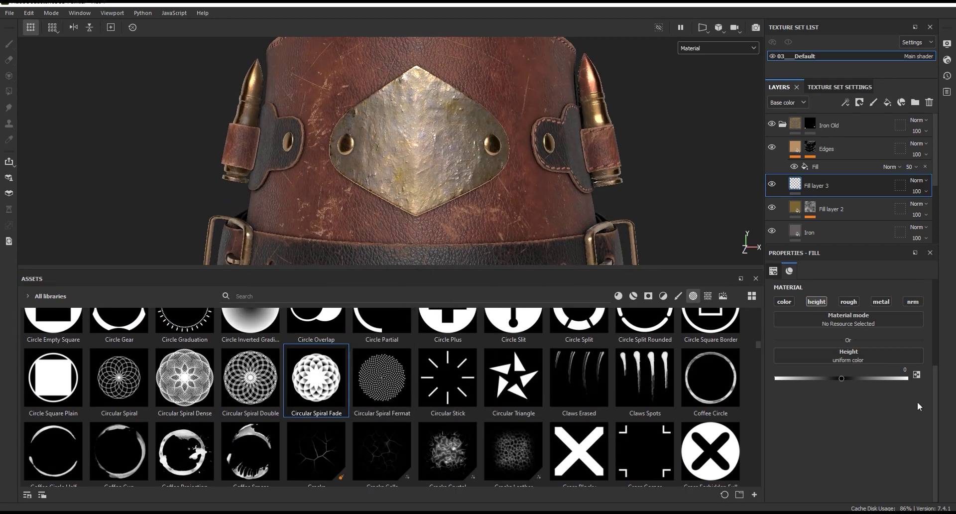
left_click(859, 102)
left_click(877, 115)
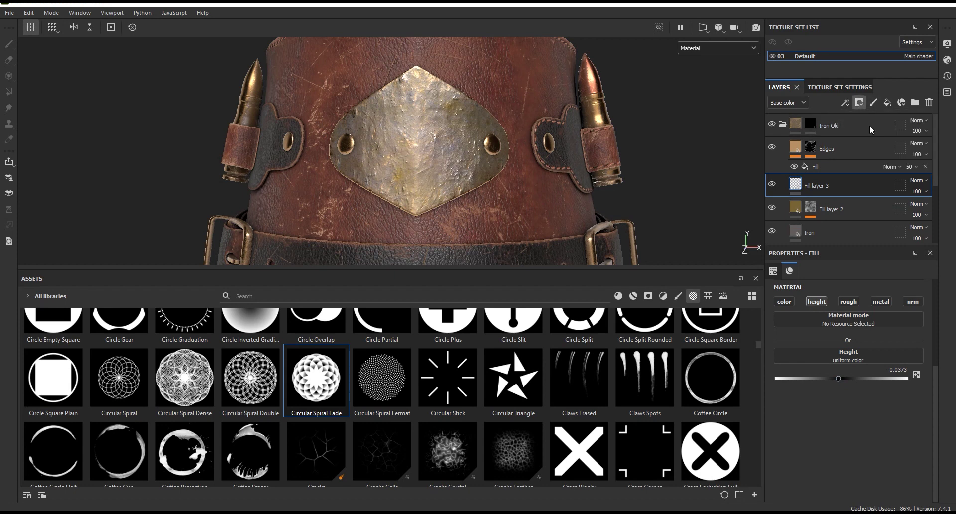
Add a paint effect to Fill layer 3's mask with Circular Spiral Fade as the stencil.
left_click(845, 102)
left_click(858, 128)
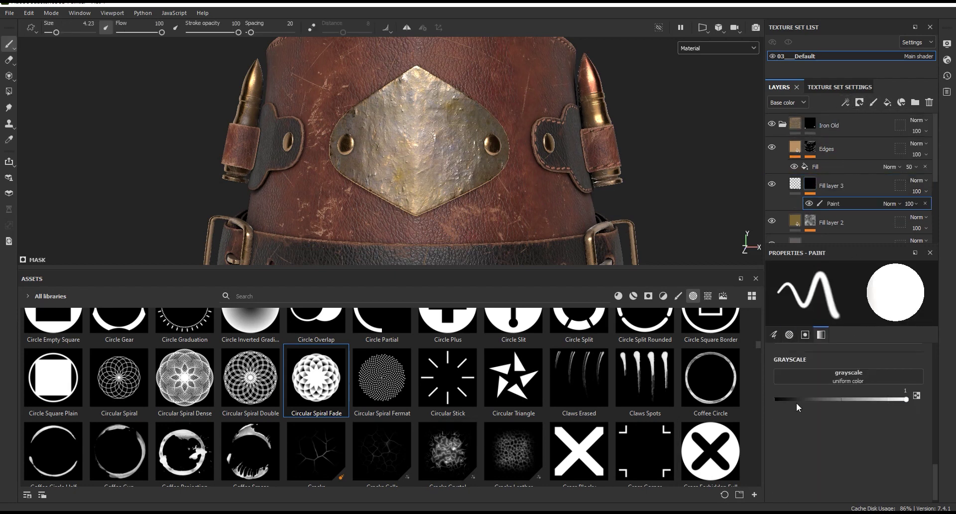
scroll(802, 453, "up", 1)
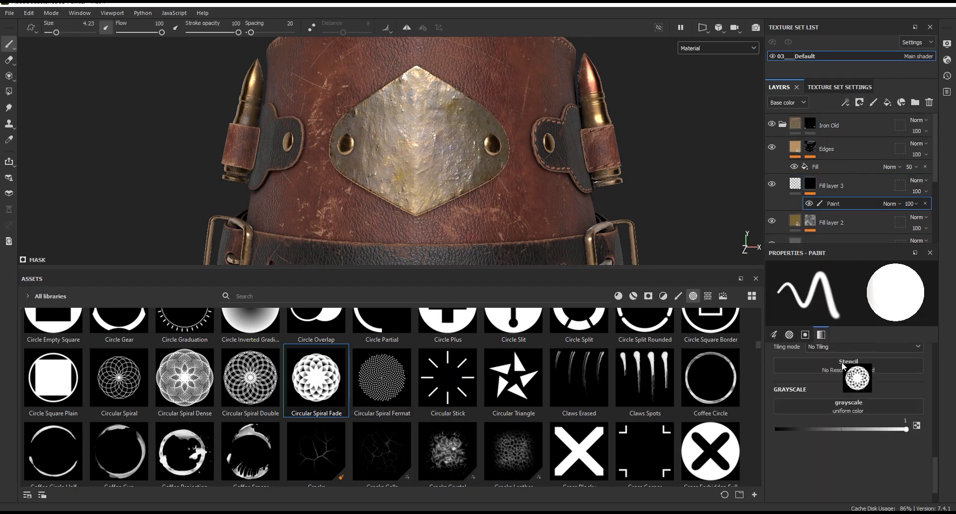
left_click_drag(843, 367, 847, 369)
scroll(423, 99, "up", 1)
Switch to side-by-side 3D and UV views framed on the plate's UV island.
left_click(706, 30)
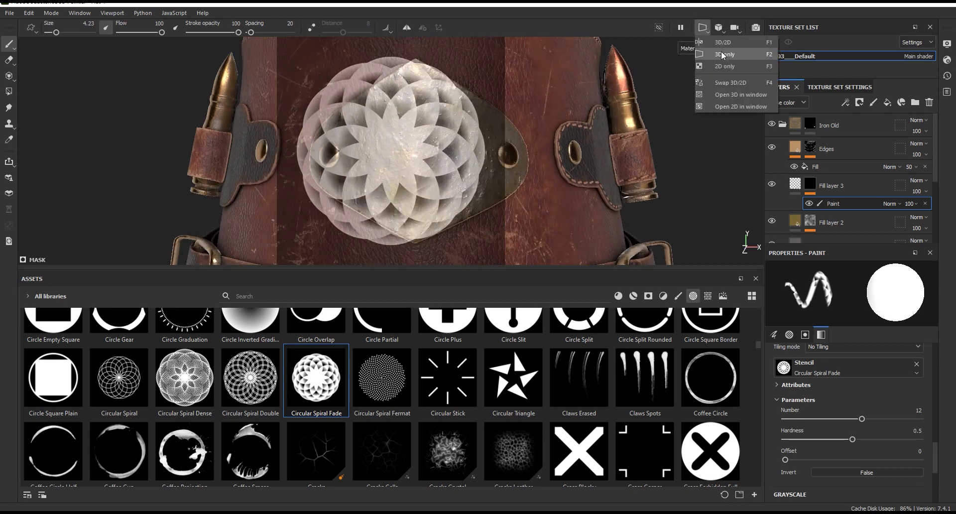
left_click(723, 47)
left_click_drag(657, 136, 219, 145)
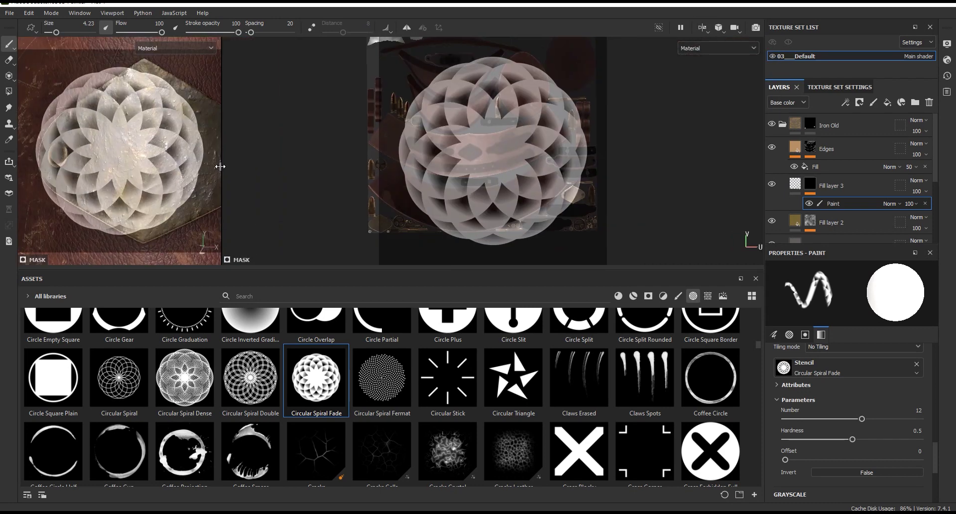
scroll(497, 133, "up", 3)
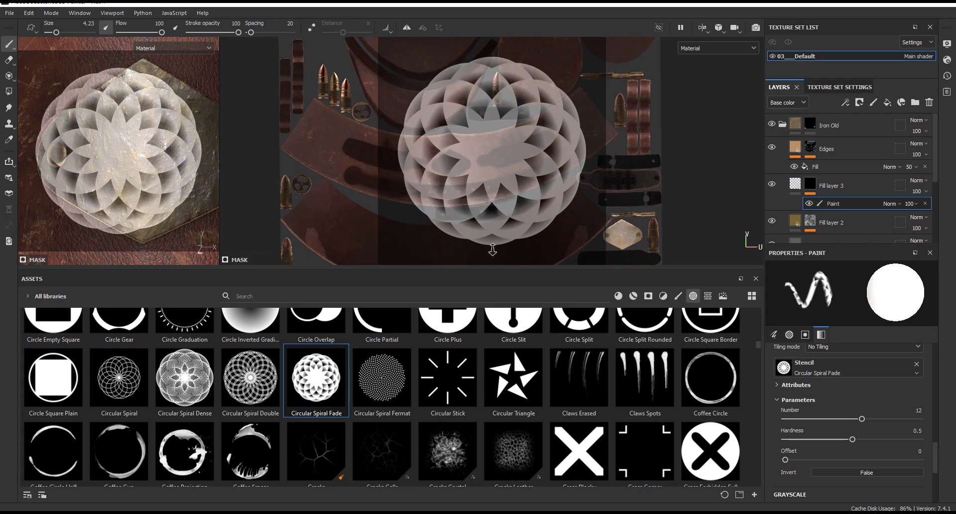
scroll(518, 132, "up", 2)
middle_click_drag(517, 132, 538, 204)
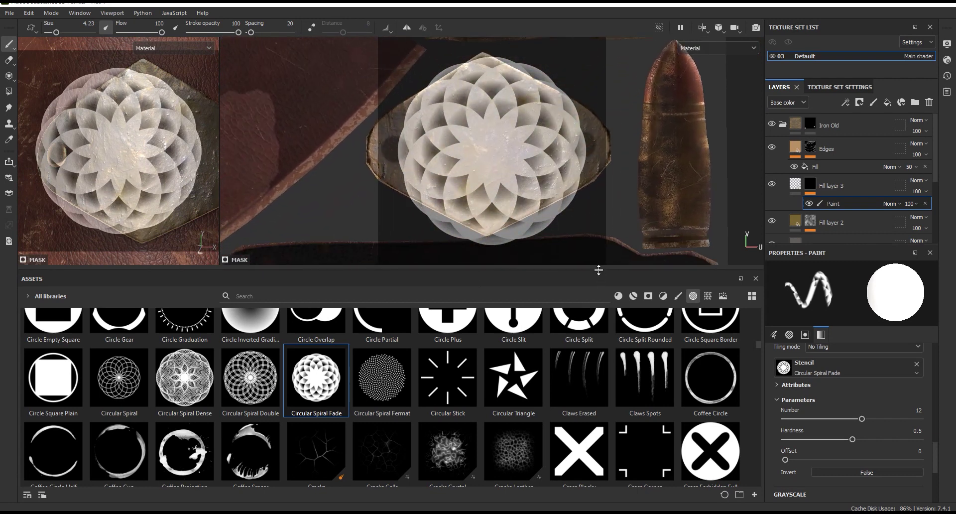
left_click_drag(599, 273, 593, 377)
scroll(582, 244, "up", 1)
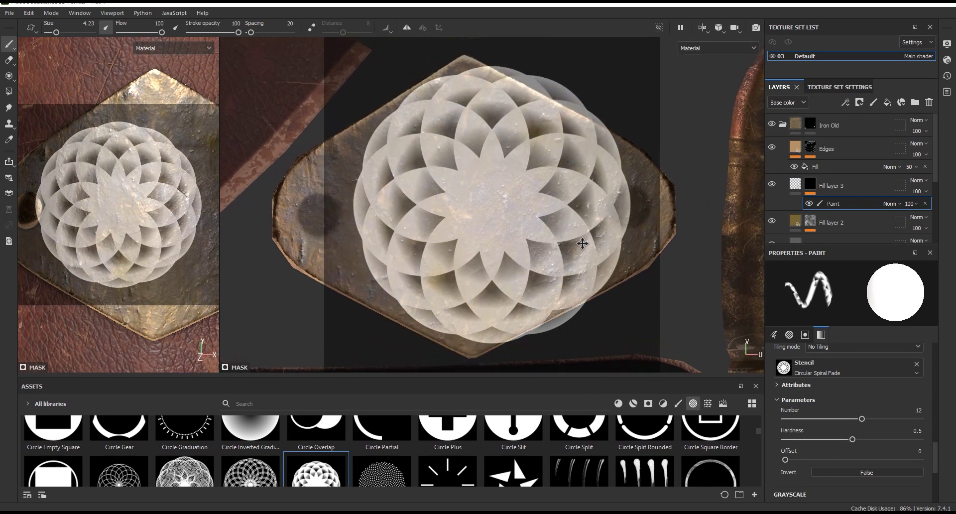
Scale the stencil to fit the plate, paint the spiral rosette across it, then remove the stencil.
key("s")
right_click_drag(582, 243, 558, 227)
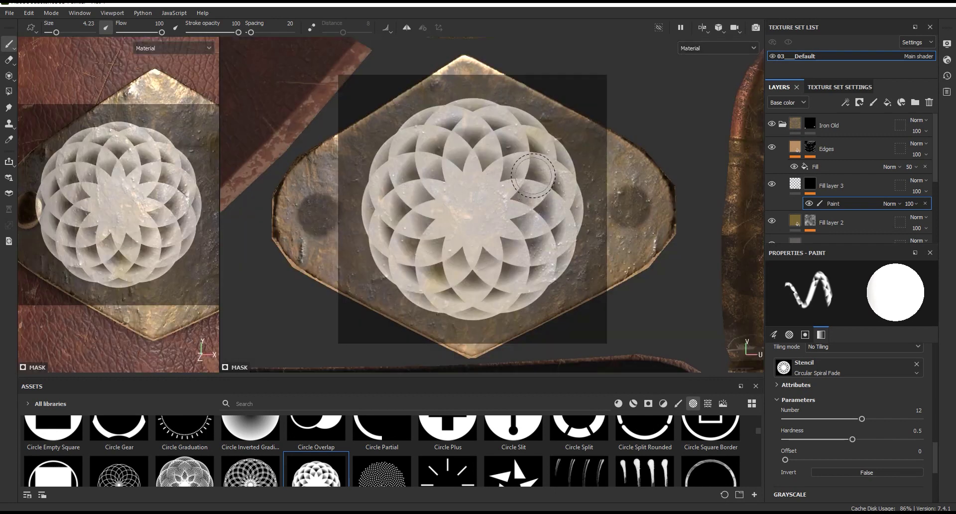
right_click(533, 174)
scroll(581, 299, "down", 3)
scroll(581, 299, "down", 3)
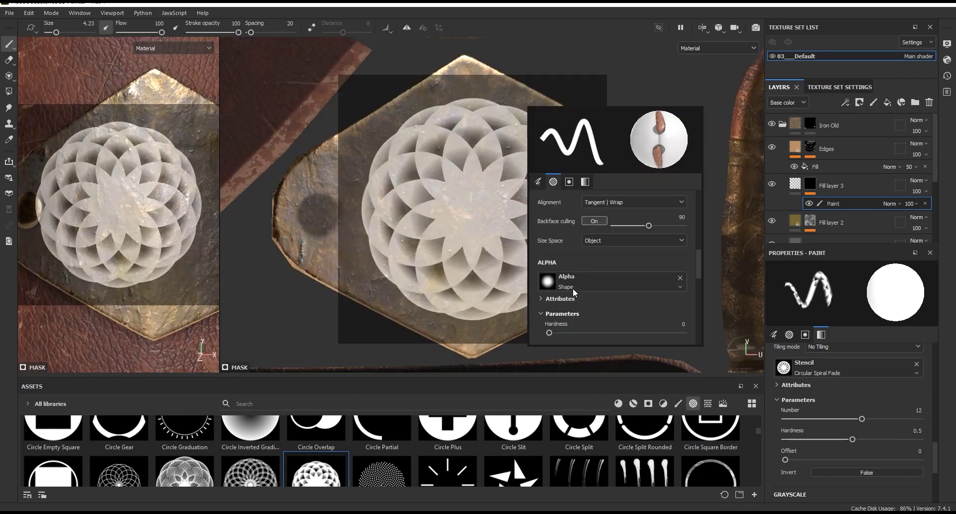
mouse_move(487, 145)
left_mouse_down()
mouse_move(452, 149)
mouse_move(471, 116)
mouse_move(523, 199)
mouse_move(448, 219)
mouse_move(423, 249)
mouse_move(509, 199)
mouse_move(448, 284)
mouse_move(518, 299)
mouse_move(448, 313)
mouse_move(546, 283)
left_mouse_up()
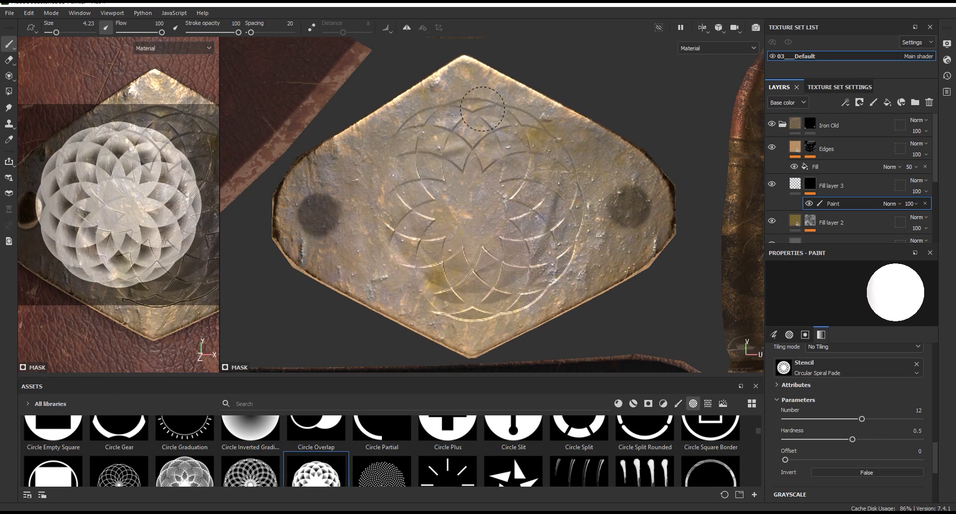
mouse_move(401, 137)
left_mouse_down()
mouse_move(373, 209)
mouse_move(503, 297)
left_mouse_up()
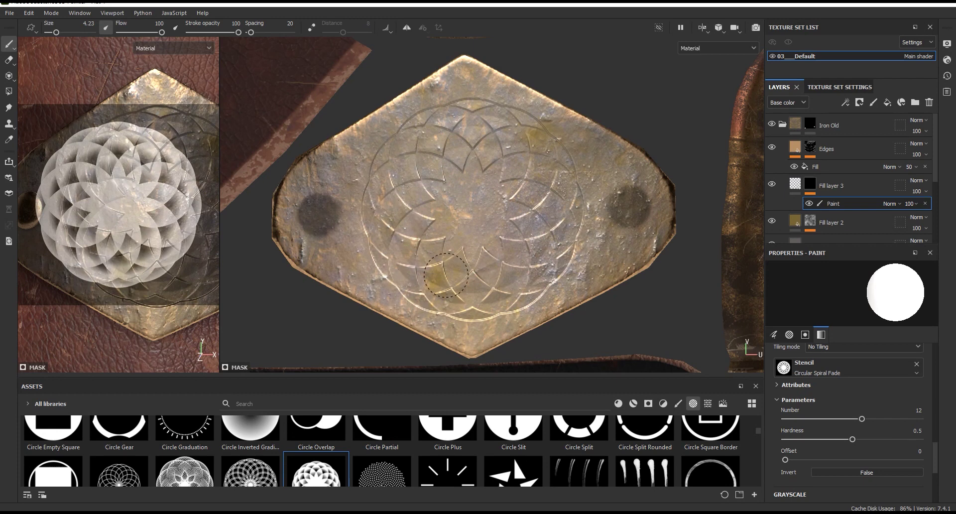
key("s")
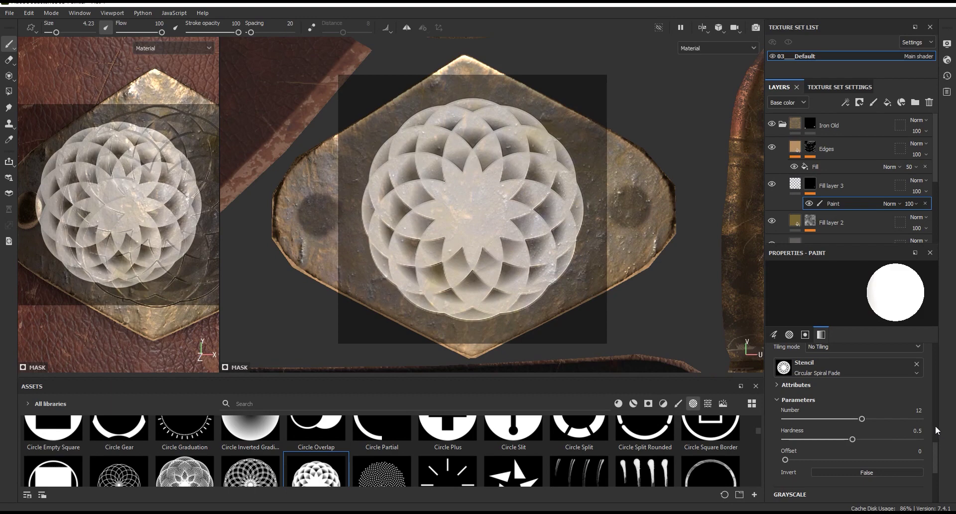
left_click(916, 364)
Return to a single 3D view and set Fill layer 3's height to about -0.0597.
left_click(702, 27)
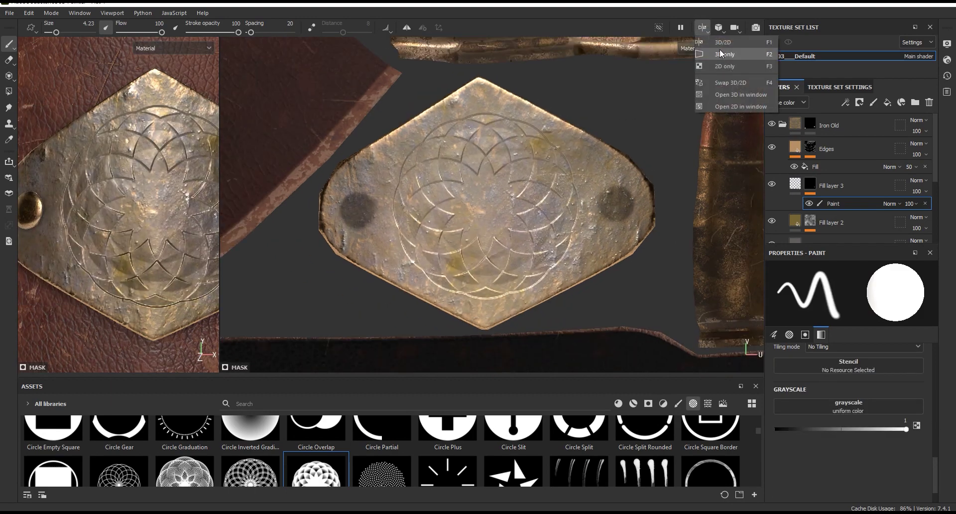
left_click(717, 42)
left_click_drag(558, 224, 498, 214, "alt")
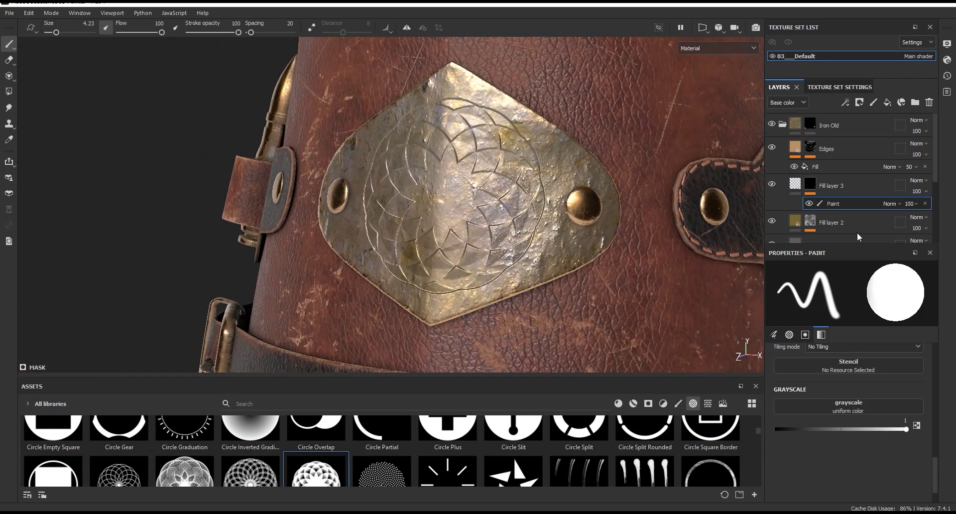
left_click(795, 184)
left_click_drag(839, 377, 843, 378)
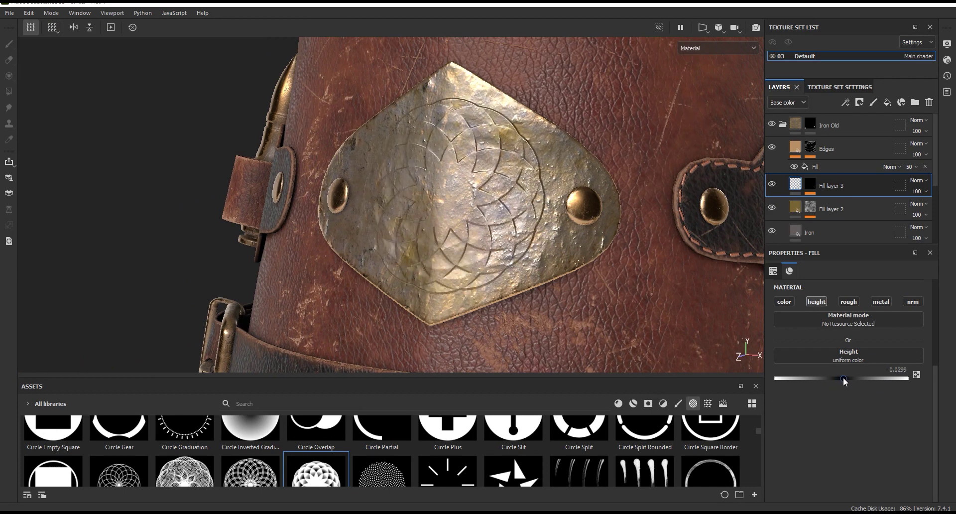
mouse_move(844, 377)
left_mouse_down()
mouse_move(835, 378)
mouse_move(845, 377)
left_mouse_up()
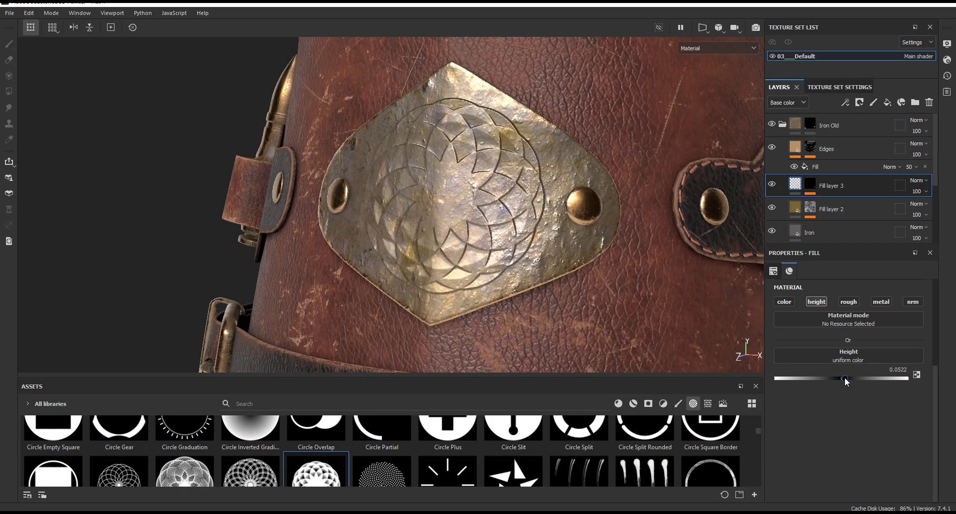
scroll(525, 193, "down", 3)
scroll(520, 175, "down", 2)
scroll(520, 175, "up", 2)
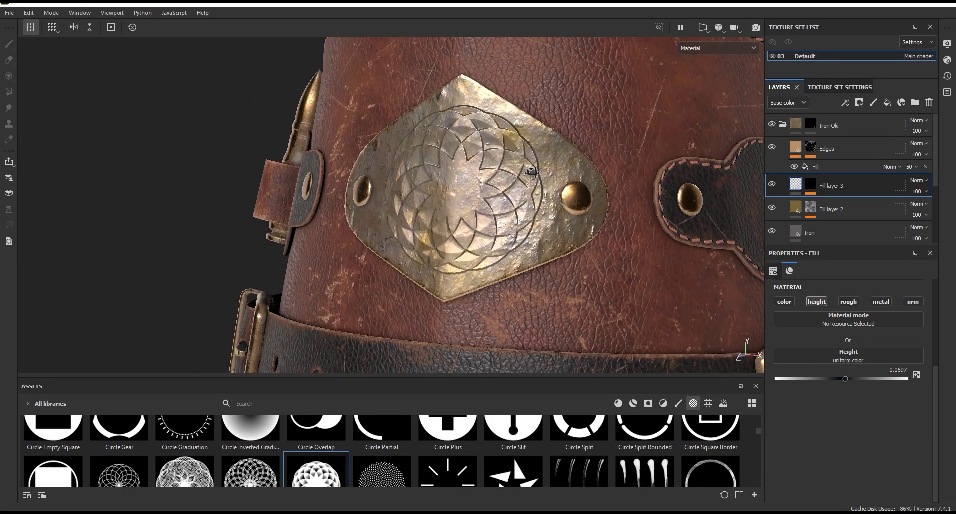
left_click(833, 378)
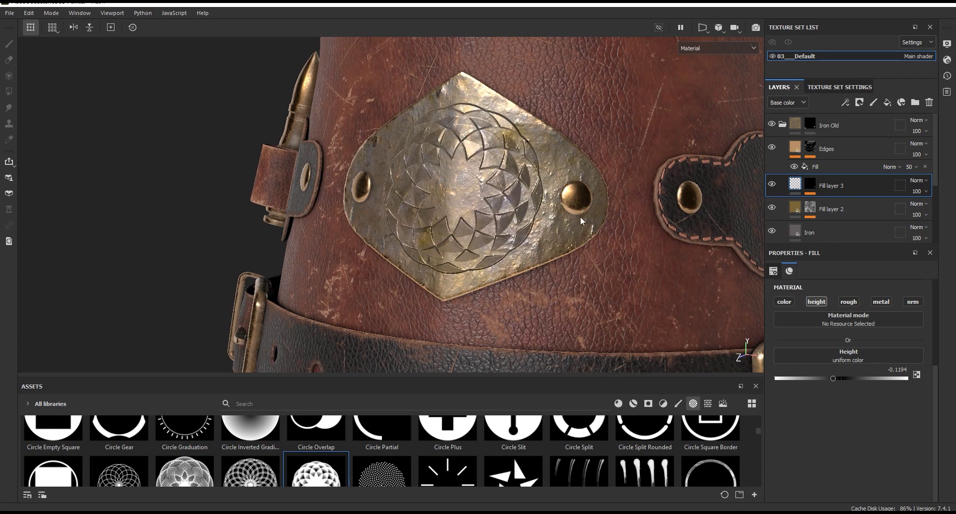
left_click_drag(834, 379, 838, 379)
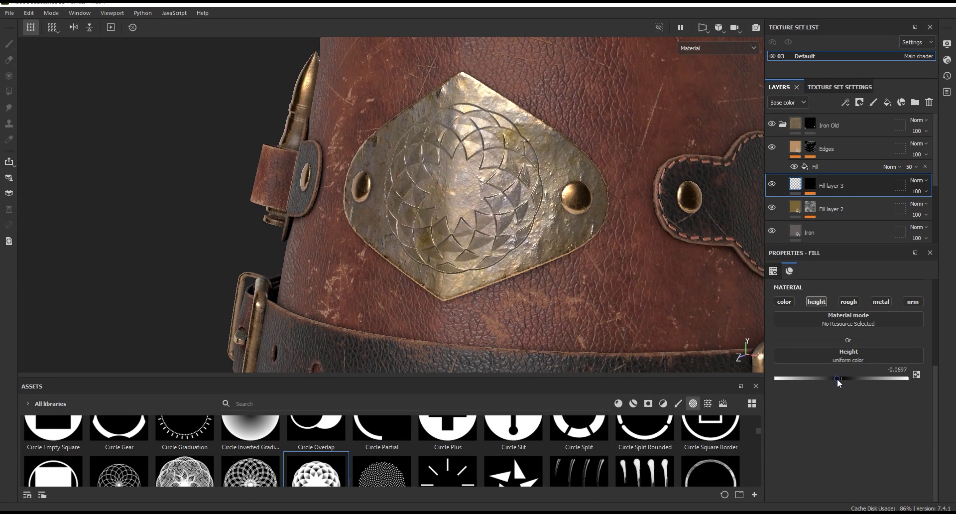
Inspect the engraved plate from frontal and three-quarter angles and collapse the Iron Old folder.
scroll(472, 134, "down", 2)
left_click_drag(471, 135, 536, 163, "alt")
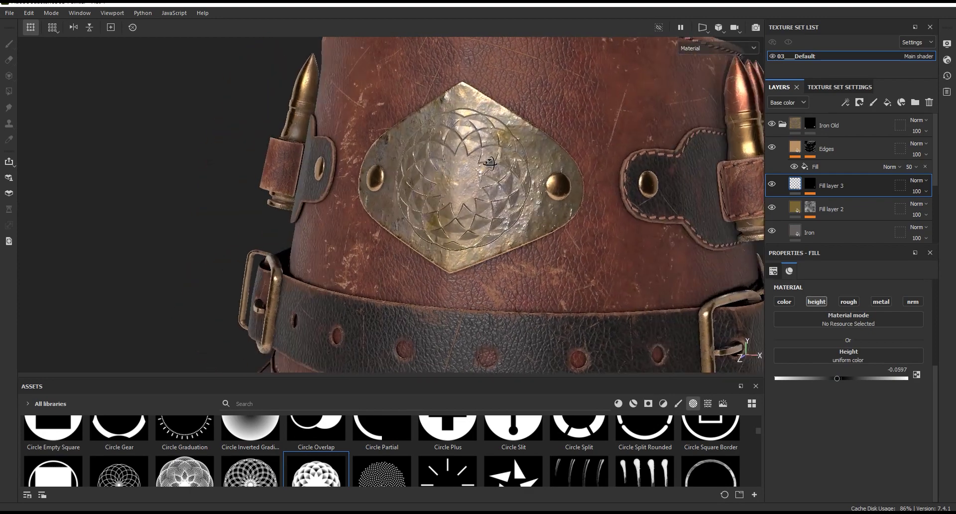
scroll(435, 112, "down", 5)
mouse_move(435, 111)
left_mouse_down("alt")
mouse_move(480, 172)
mouse_move(588, 167)
left_mouse_up("alt")
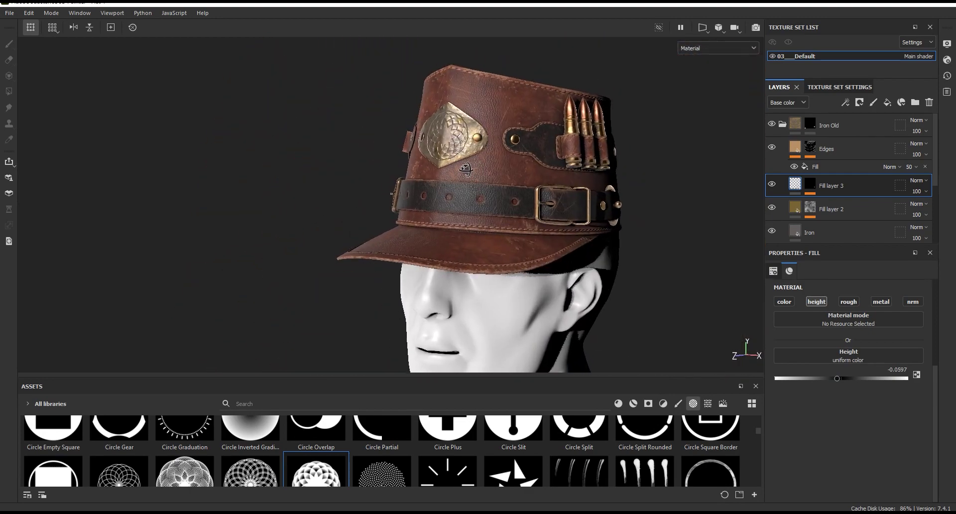
scroll(588, 167, "up", 2)
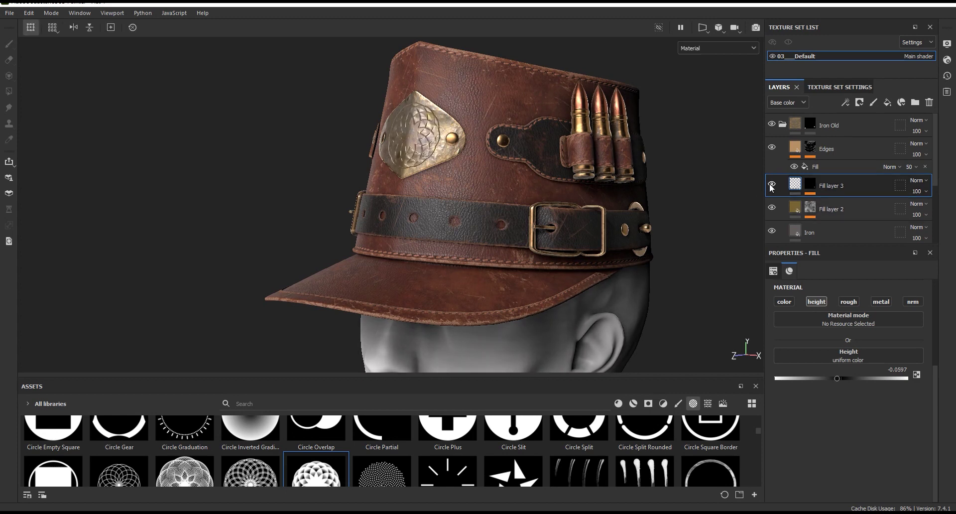
left_click(783, 124)
Compare the Iron Old layers on and off, then orbit the cap with all panels hidden.
left_click(772, 124)
left_click(772, 124)
mouse_move(506, 149)
left_mouse_down("alt")
mouse_move(679, 202)
mouse_move(639, 190)
left_mouse_up("alt")
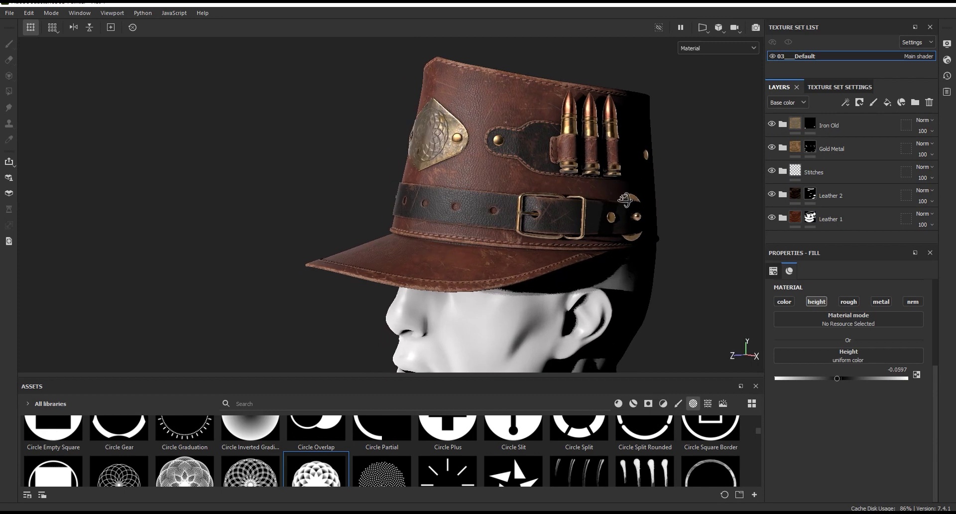
key("Tab")
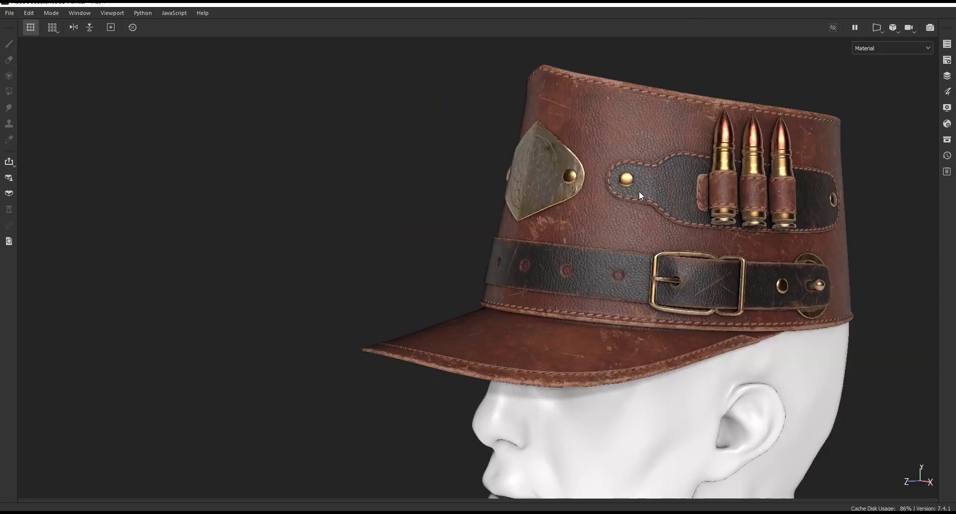
mouse_move(661, 201)
left_mouse_down("alt")
mouse_move(455, 192)
mouse_move(677, 192)
mouse_move(698, 203)
mouse_move(700, 219)
mouse_move(688, 229)
left_mouse_up("alt")
scroll(366, 124, "up", 2)
scroll(366, 125, "up", 2)
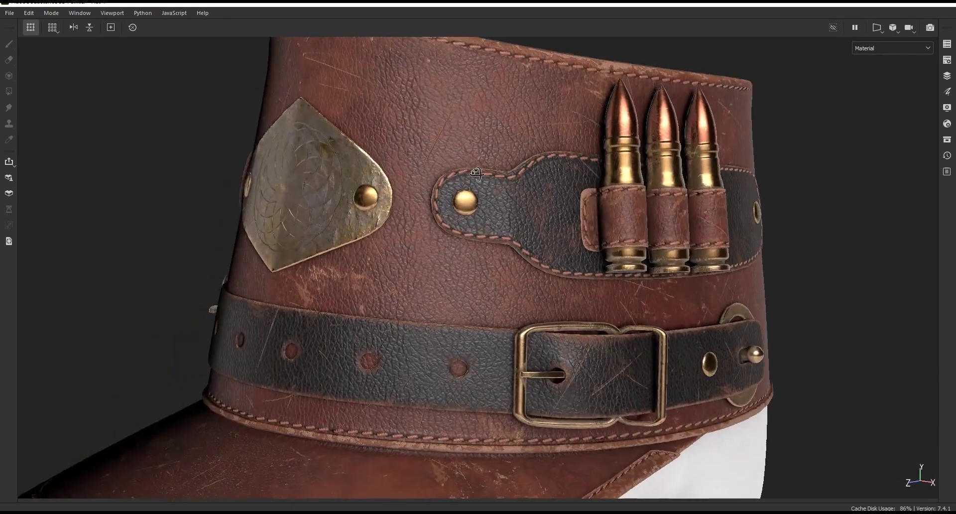
left_click_drag(366, 125, 518, 174, "alt")
scroll(518, 174, "down", 3)
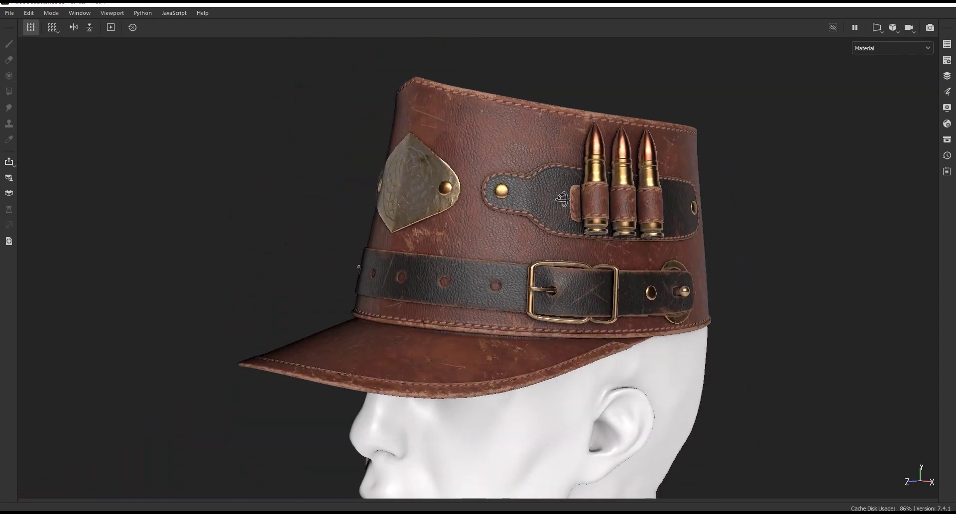